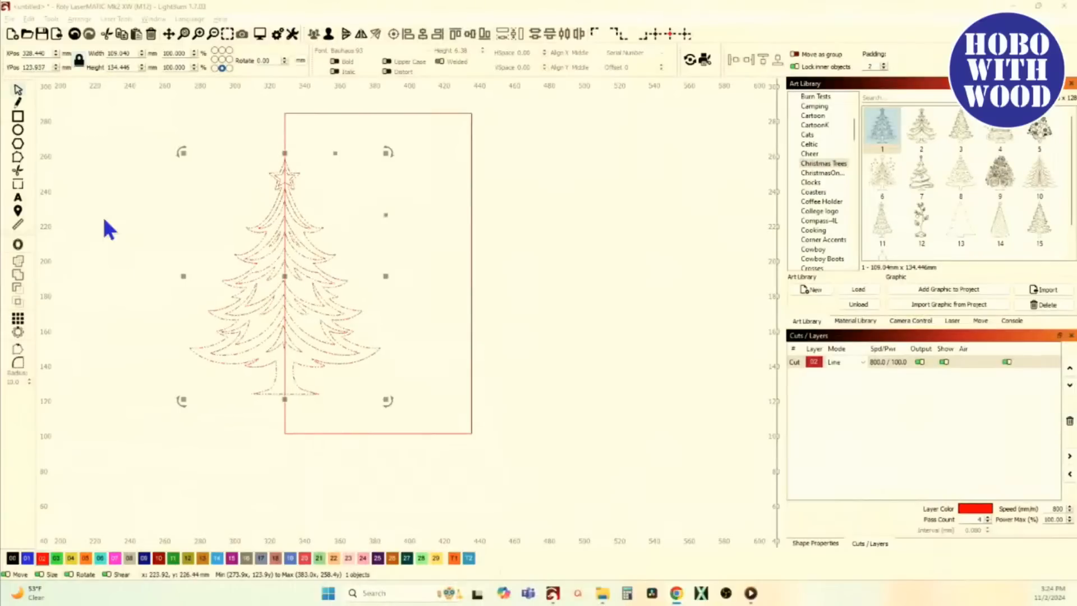
Step: Duplicate the tree together with its overlapping rectangle, placing the copy about 416 mm to the right, outside the work area
{"action": "left_click", "coordinate": [166, 229]}
{"action": "scroll", "coordinate": [167, 227], "scroll_direction": "down", "scroll_amount": 5}
{"action": "left_click_drag", "start_coordinate": [135, 149], "coordinate": [350, 361]}
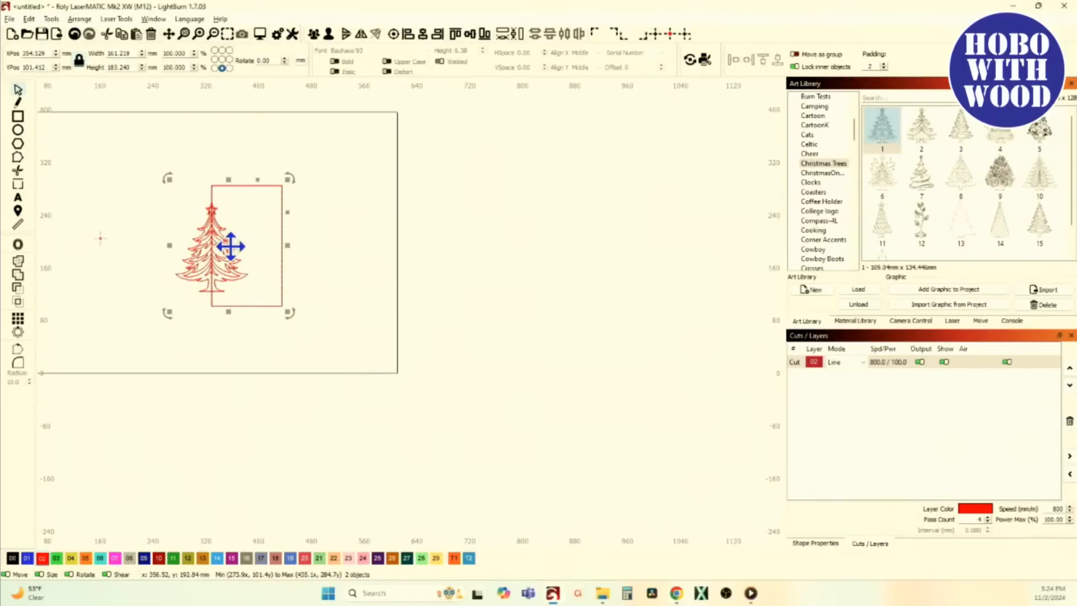
{"action": "left_click_drag", "start_coordinate": [231, 242], "coordinate": [505, 263]}
{"action": "left_click", "coordinate": [251, 248]}
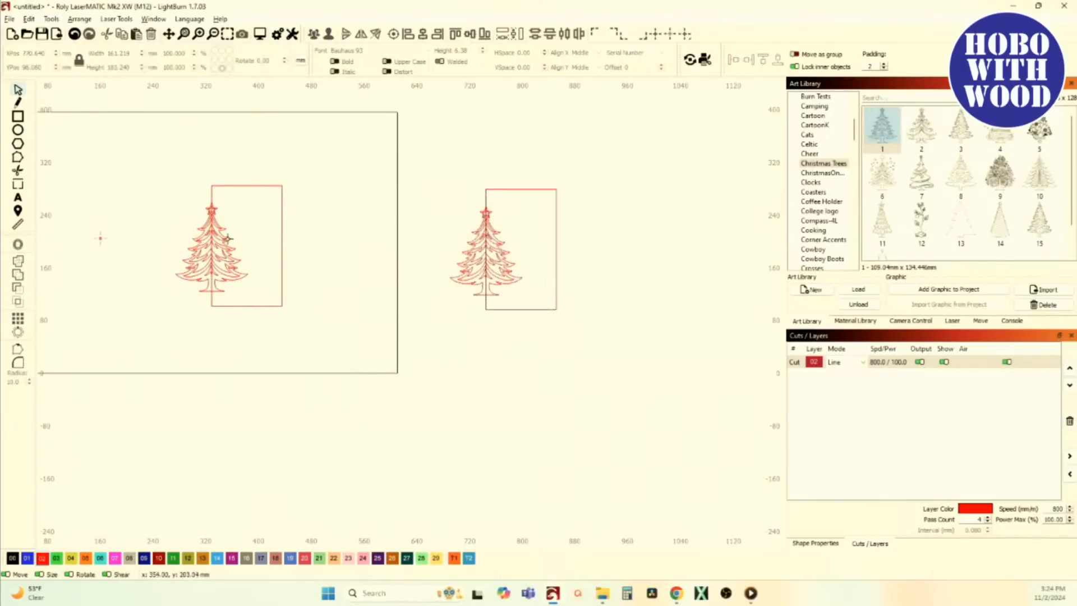
Step: Subtract the rectangle from the original tree with Boolean Subtract, using the tree as the base shape
{"action": "scroll", "coordinate": [246, 258], "scroll_direction": "up", "scroll_amount": 3}
{"action": "left_click", "coordinate": [223, 276]}
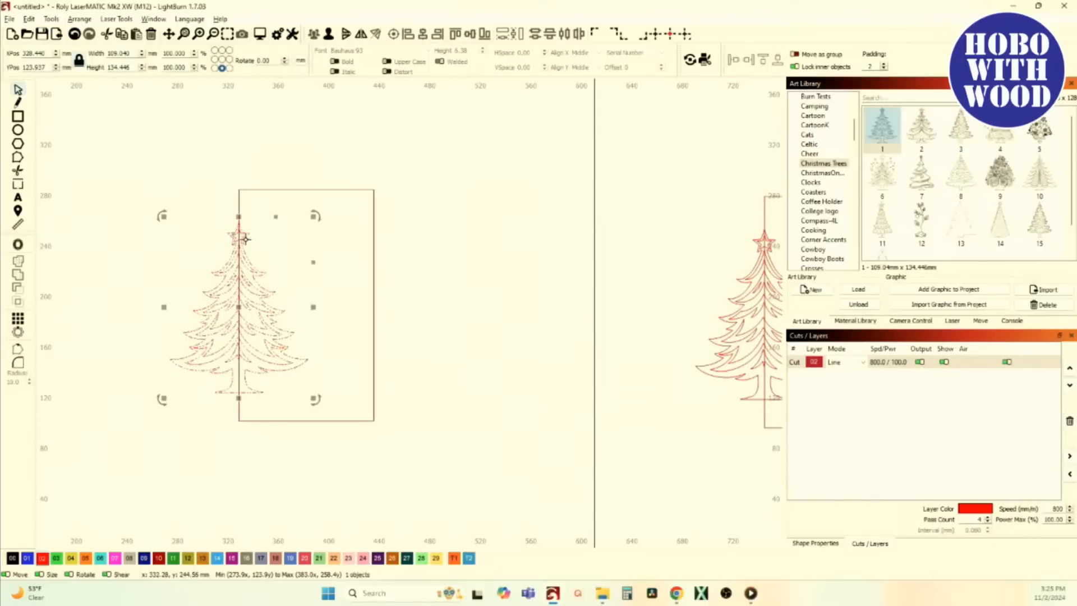
{"action": "left_click", "coordinate": [285, 191], "text": "shift"}
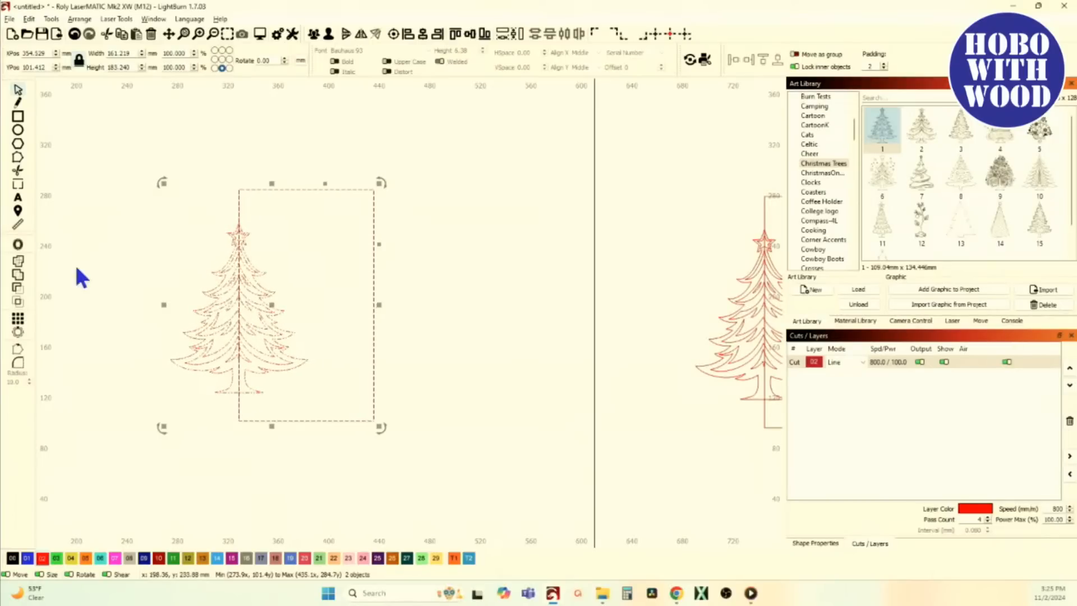
{"action": "left_click", "coordinate": [17, 289]}
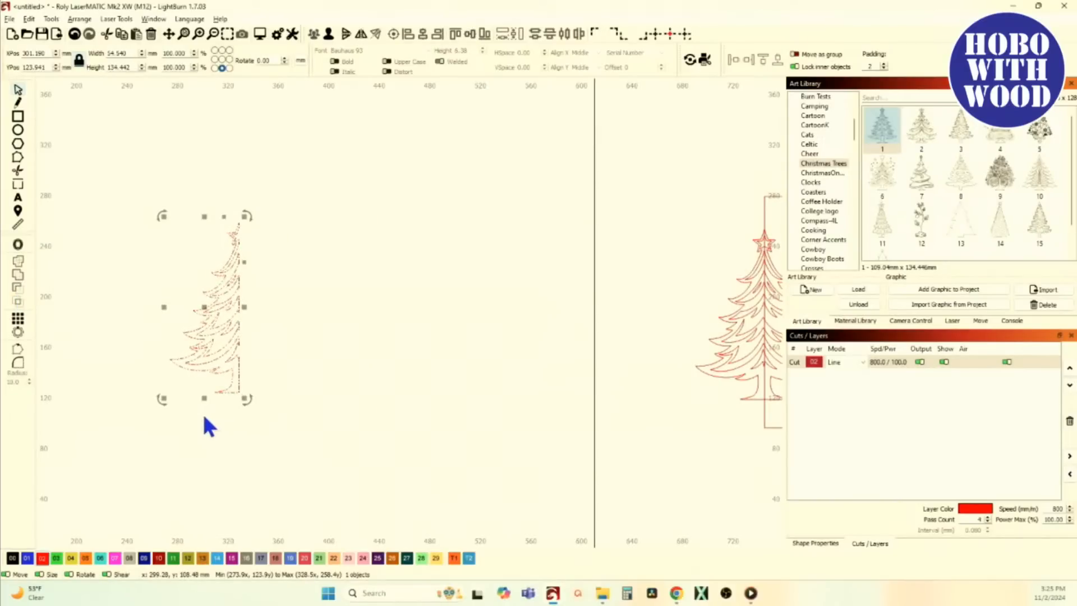
Step: Cut the copied tree along its rectangle with Cut Shapes
{"action": "scroll", "coordinate": [199, 402], "scroll_direction": "down", "scroll_amount": 3}
{"action": "scroll", "coordinate": [454, 365], "scroll_direction": "up", "scroll_amount": 5}
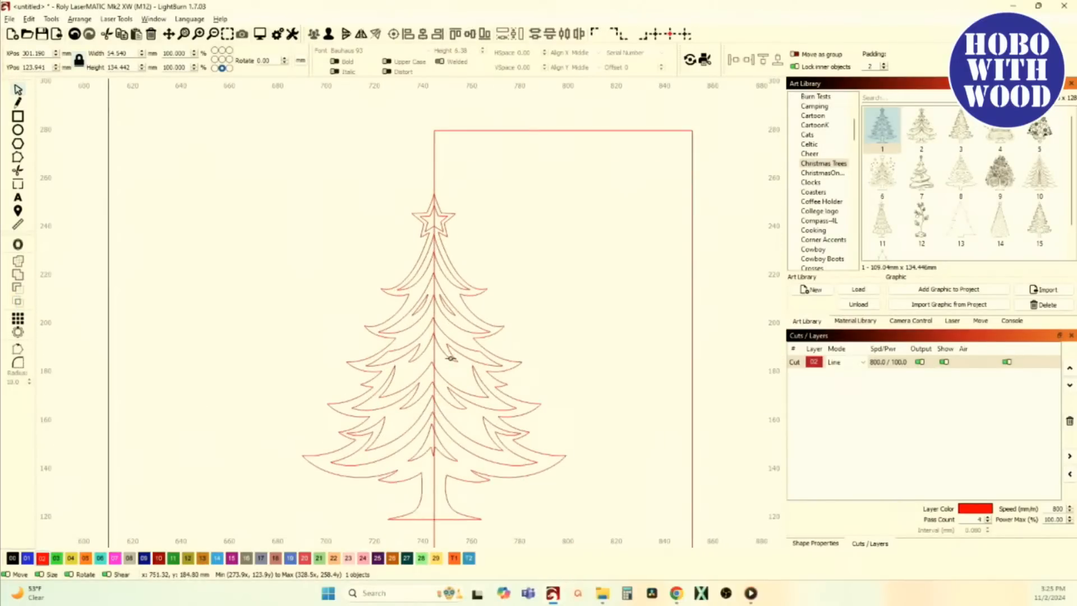
{"action": "left_click", "coordinate": [397, 359]}
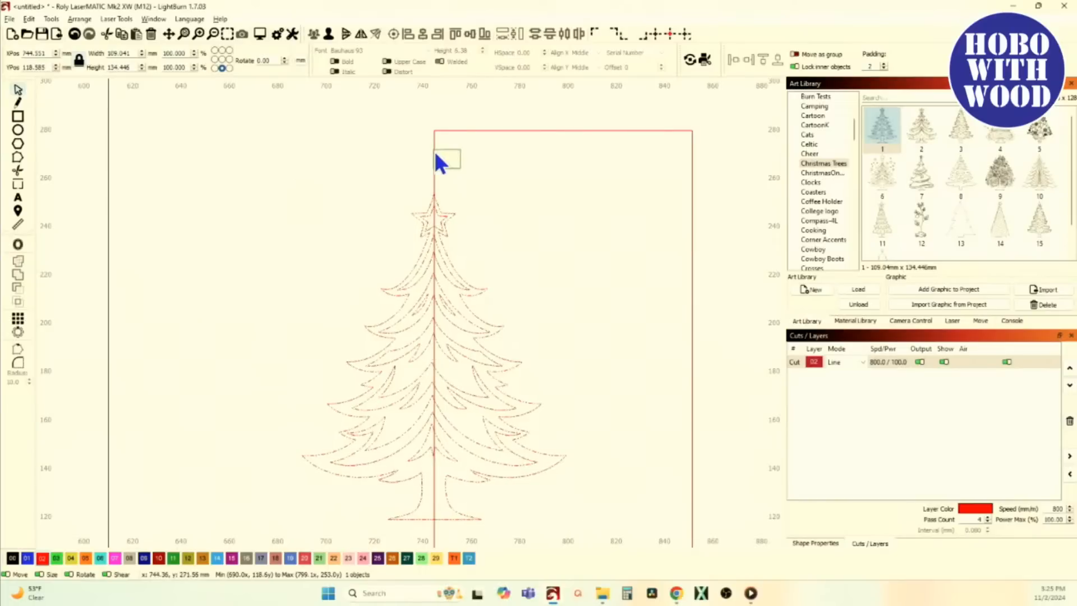
{"action": "left_click", "coordinate": [435, 160], "text": "shift"}
{"action": "left_click", "coordinate": [51, 19]}
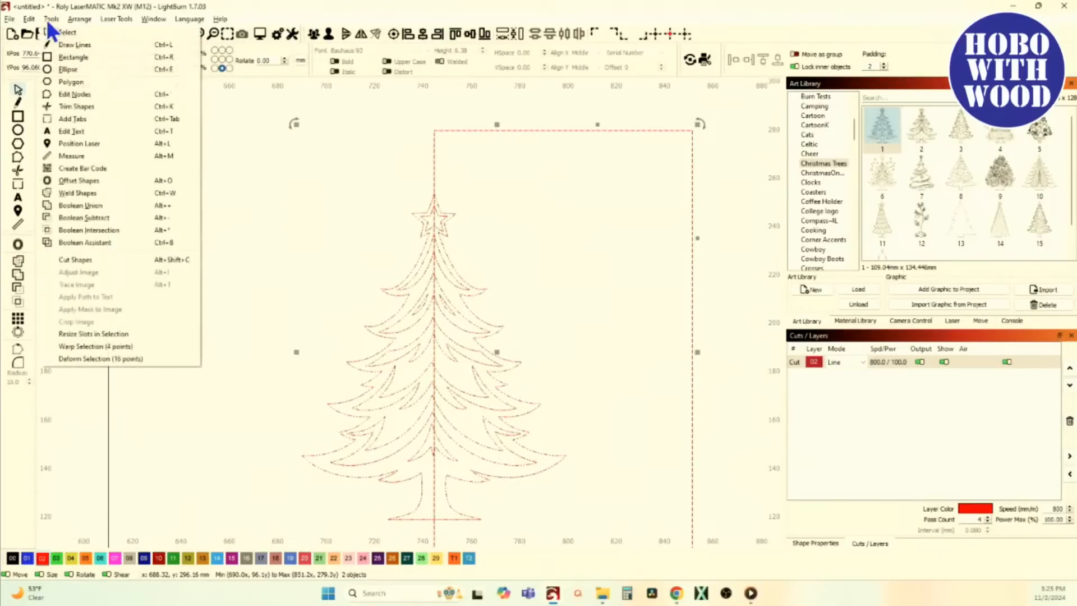
{"action": "left_click", "coordinate": [163, 261]}
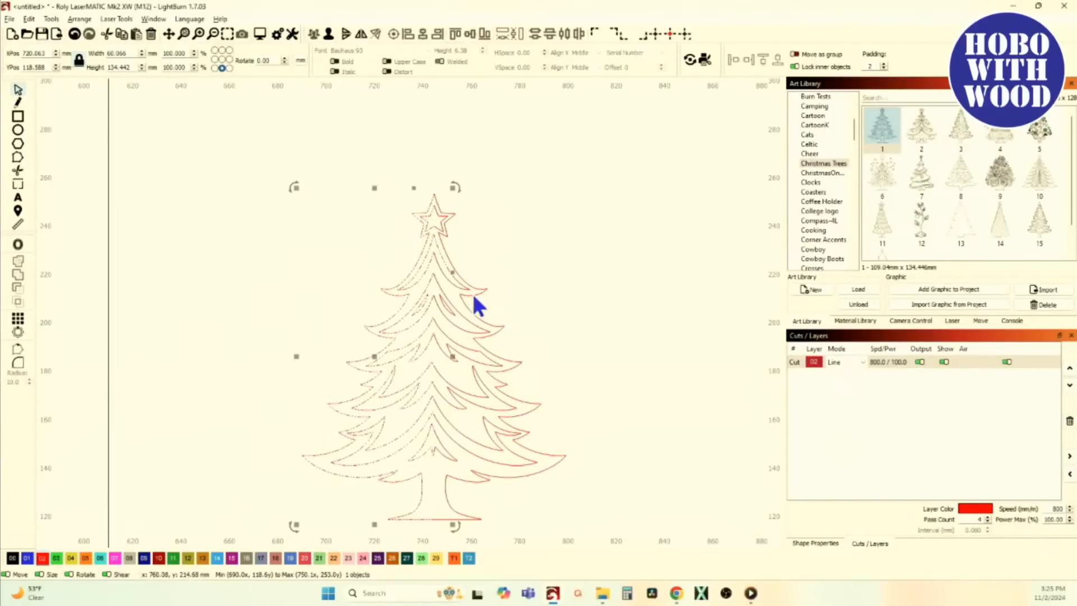
Step: Move the left half of the cut tree about 29 mm left, away from the right half
{"action": "scroll", "coordinate": [459, 303], "scroll_direction": "down", "scroll_amount": 6}
{"action": "scroll", "coordinate": [234, 308], "scroll_direction": "up", "scroll_amount": 8}
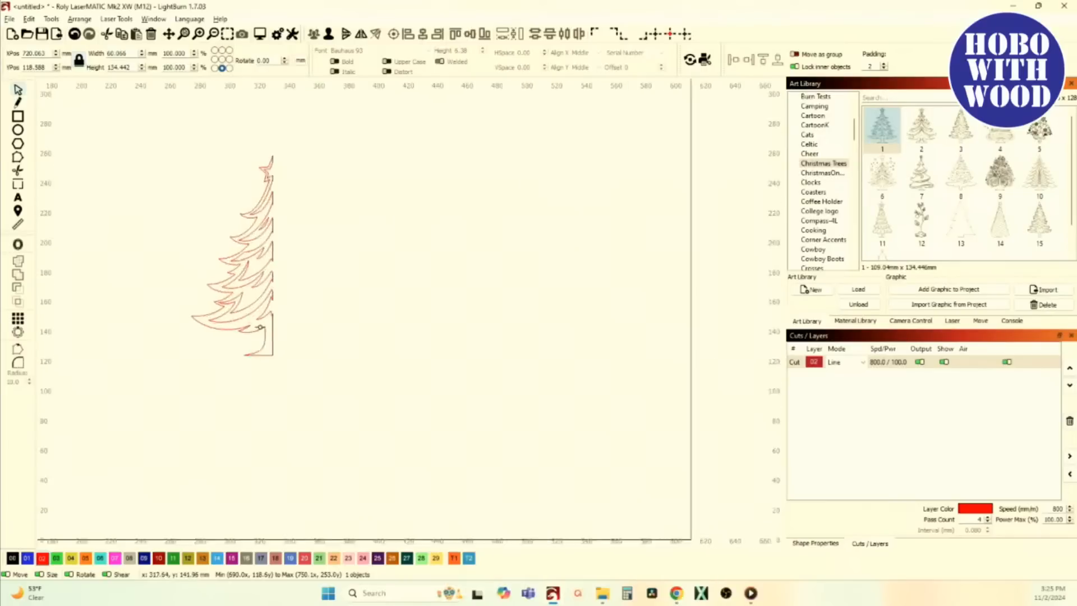
{"action": "scroll", "coordinate": [292, 226], "scroll_direction": "down", "scroll_amount": 6}
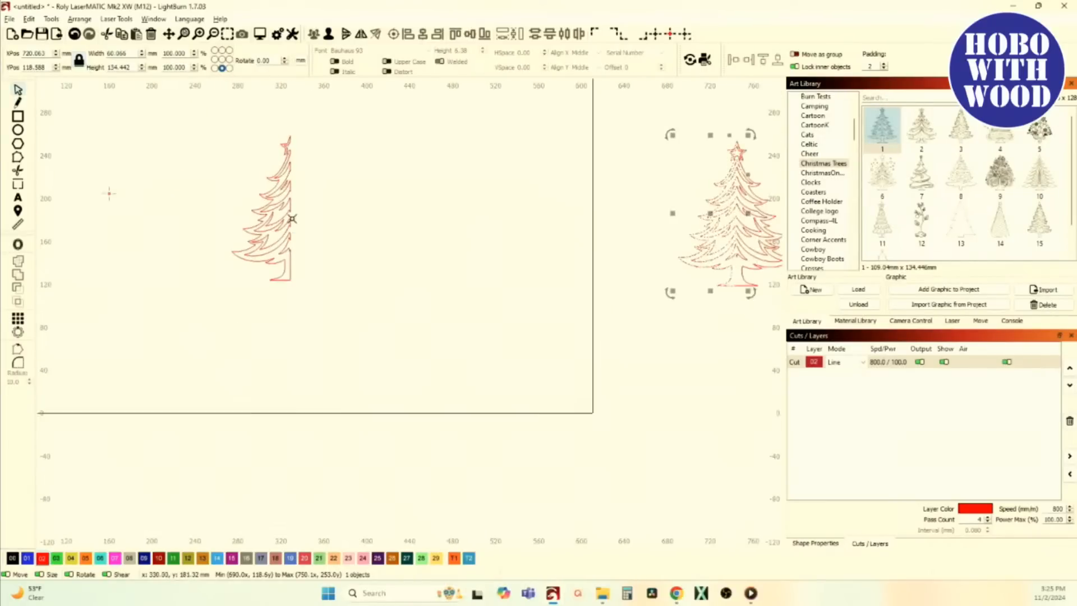
{"action": "scroll", "coordinate": [477, 230], "scroll_direction": "up", "scroll_amount": 8}
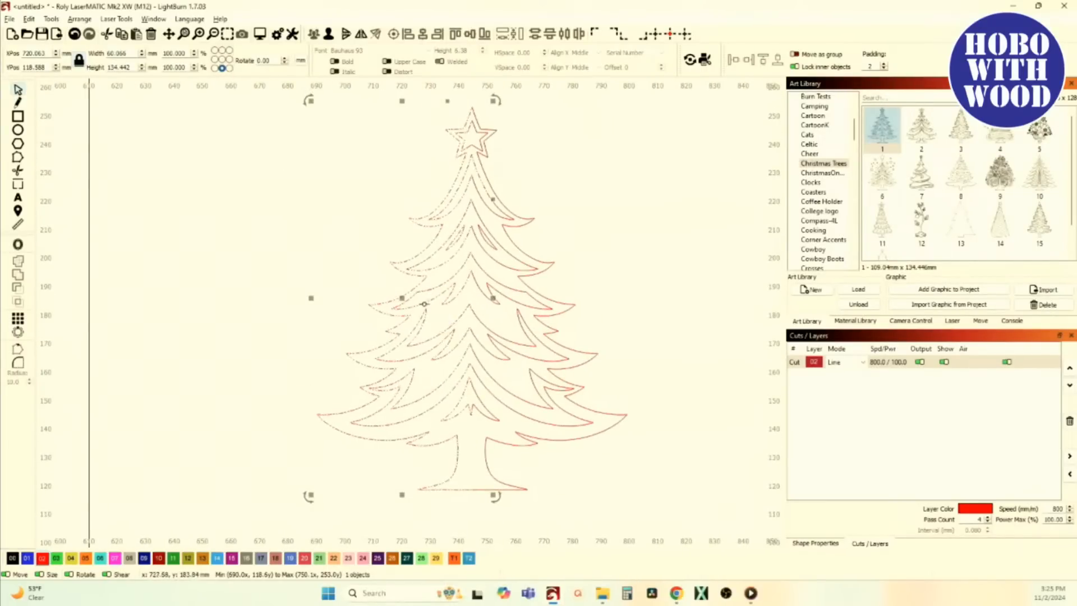
{"action": "left_click_drag", "start_coordinate": [409, 303], "coordinate": [322, 299]}
Step: Examine the line ends along the cut edge of the separated left tree half, from the star to the trunk
{"action": "scroll", "coordinate": [391, 127], "scroll_direction": "up", "scroll_amount": 3}
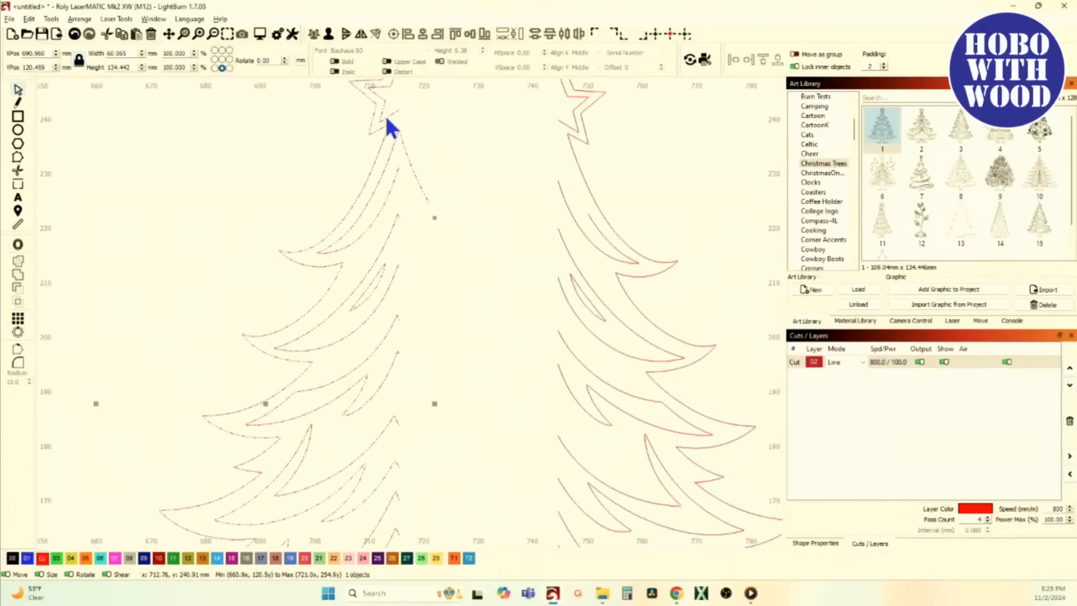
{"action": "scroll", "coordinate": [398, 216], "scroll_direction": "up", "scroll_amount": 2}
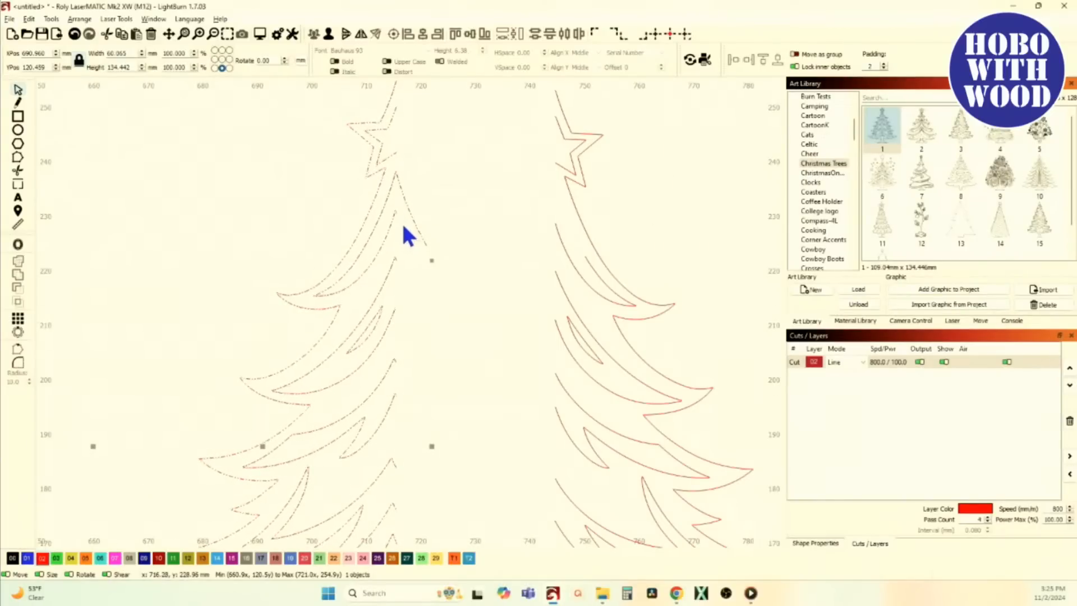
{"action": "scroll", "coordinate": [401, 225], "scroll_direction": "down", "scroll_amount": 2}
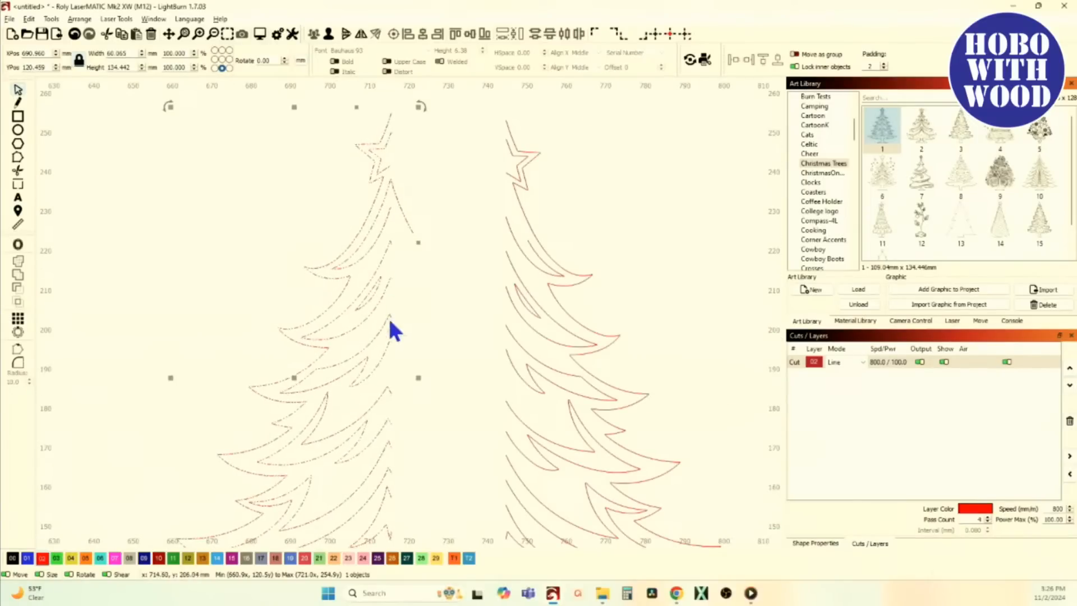
{"action": "scroll", "coordinate": [391, 322], "scroll_direction": "down", "scroll_amount": 2}
{"action": "scroll", "coordinate": [388, 325], "scroll_direction": "up", "scroll_amount": 10}
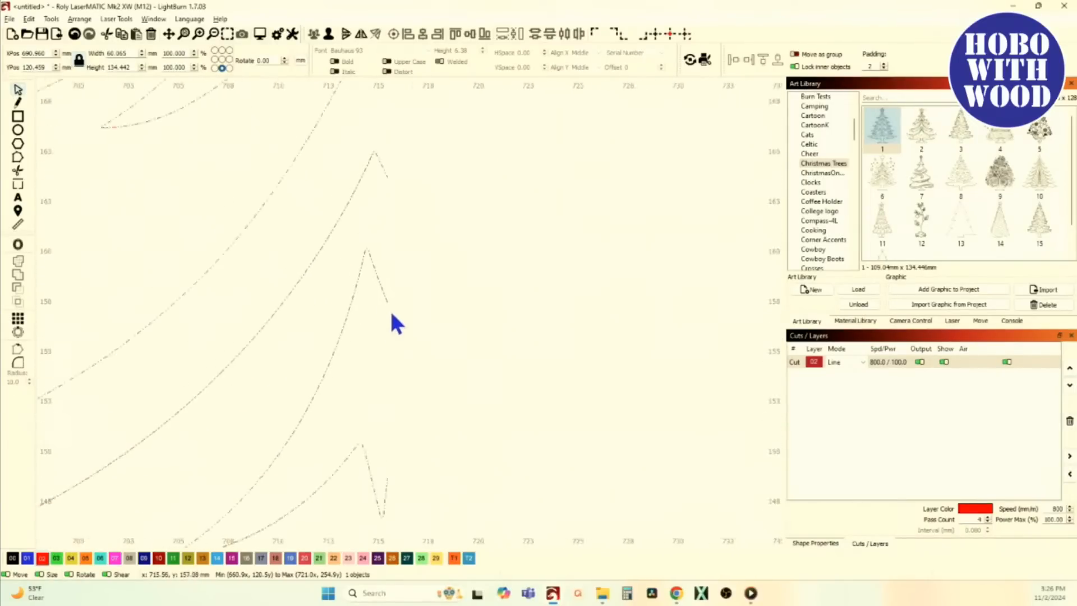
{"action": "scroll", "coordinate": [392, 315], "scroll_direction": "up", "scroll_amount": 2}
{"action": "scroll", "coordinate": [385, 354], "scroll_direction": "down", "scroll_amount": 10}
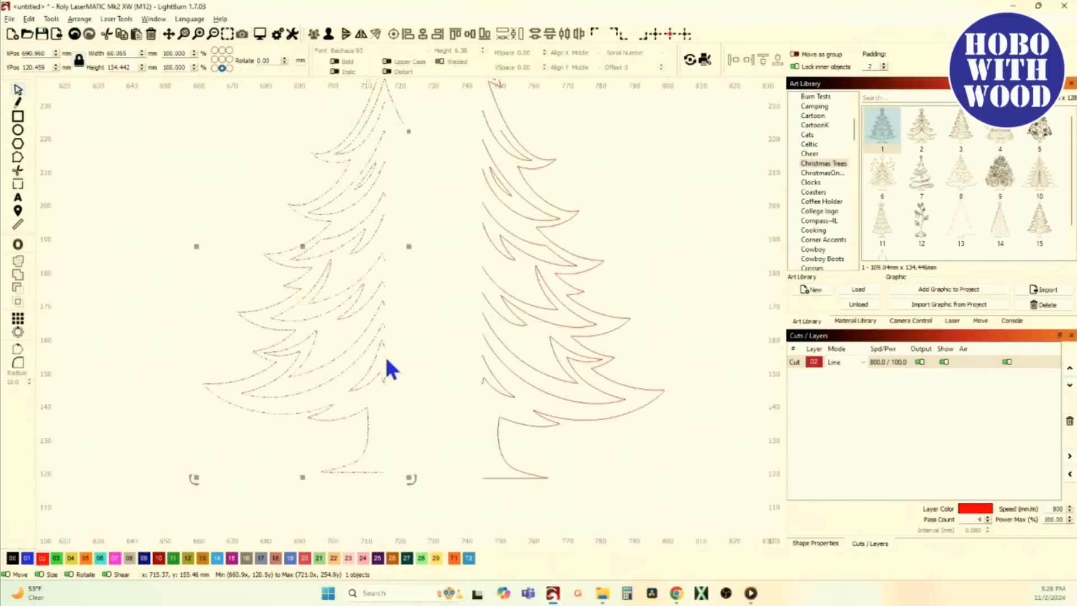
{"action": "scroll", "coordinate": [384, 278], "scroll_direction": "down", "scroll_amount": 3}
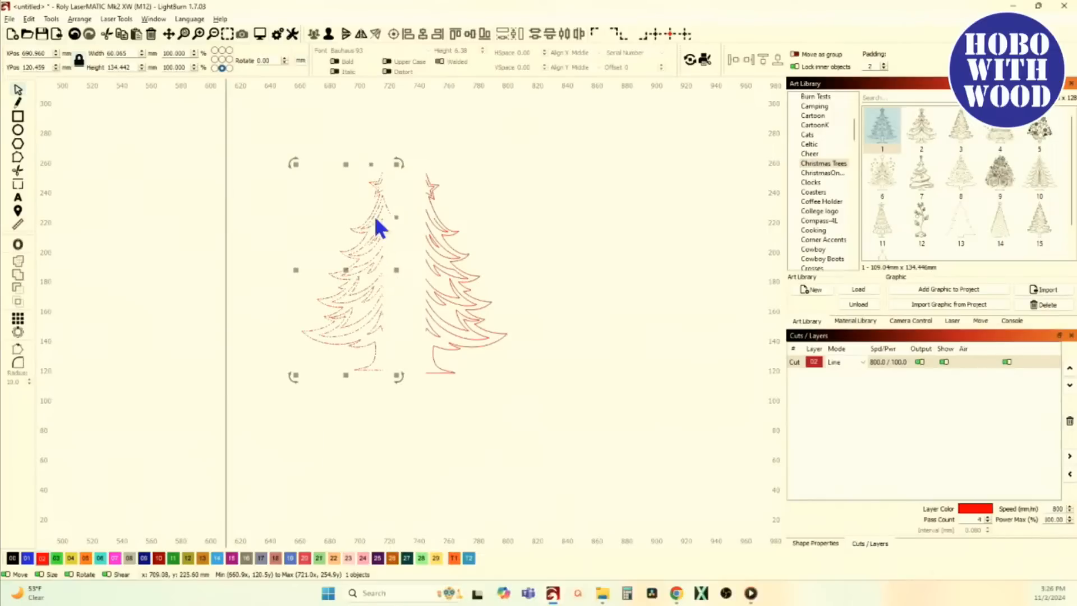
Step: Undo the move of the left half and the Cut Shapes operation on the copied tree
{"action": "left_click", "coordinate": [74, 35]}
{"action": "left_click", "coordinate": [76, 35]}
{"action": "left_click", "coordinate": [274, 139]}
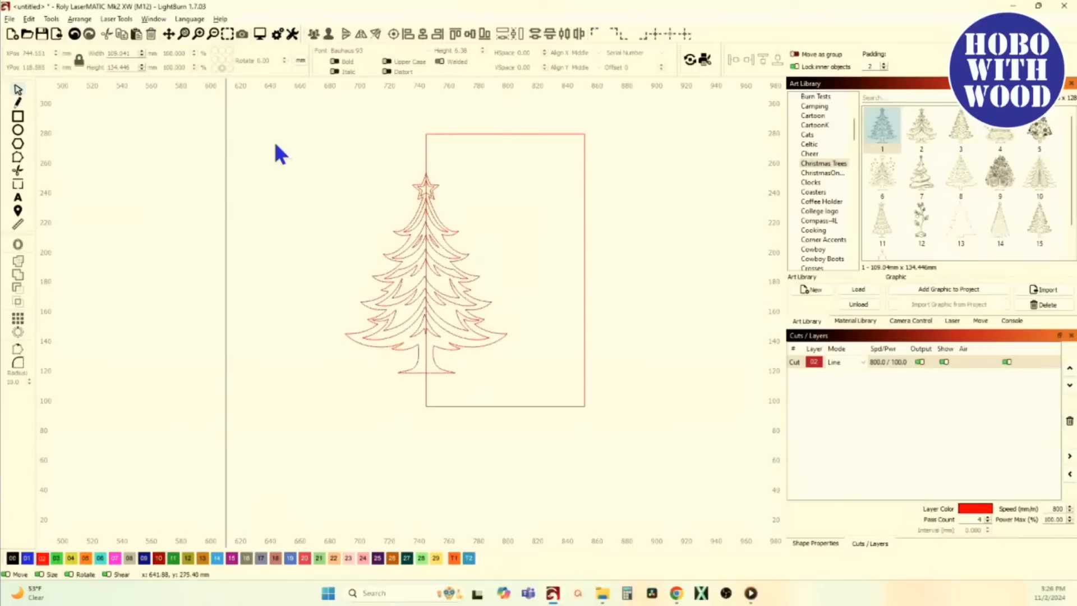
Step: Select the copied tree and then its rectangle, and split the tree with Cut Shapes
{"action": "left_click", "coordinate": [446, 232]}
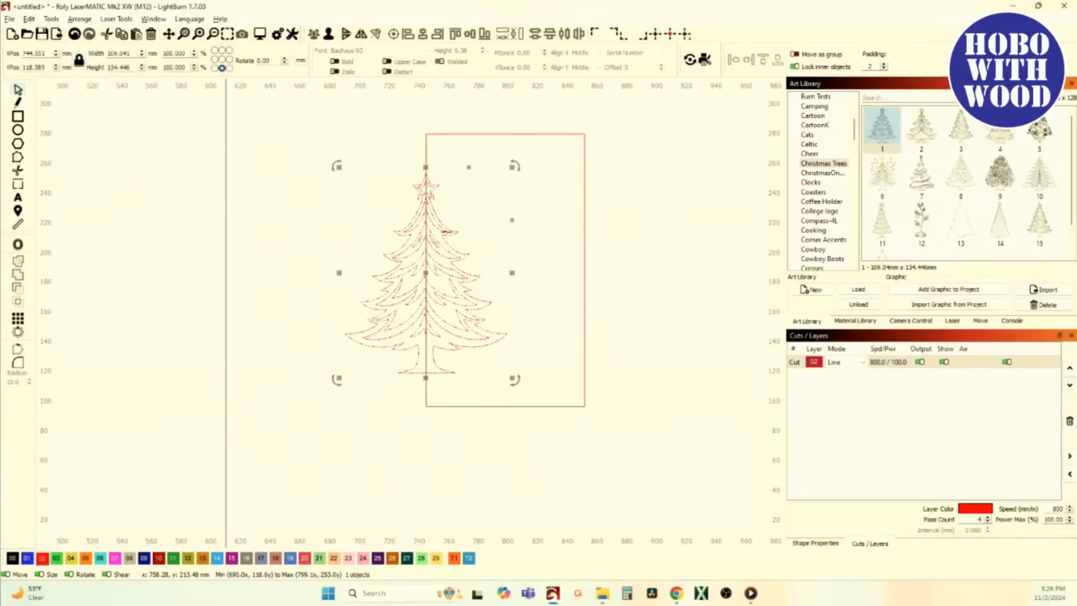
{"action": "scroll", "coordinate": [442, 241], "scroll_direction": "up", "scroll_amount": 5}
{"action": "scroll", "coordinate": [440, 243], "scroll_direction": "down", "scroll_amount": 4}
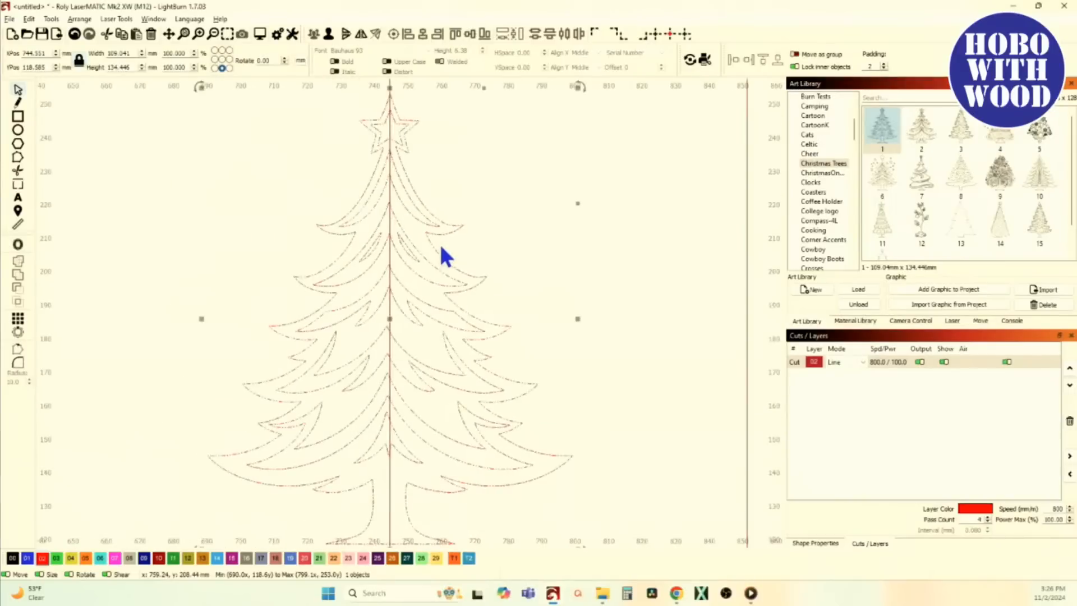
{"action": "scroll", "coordinate": [414, 188], "scroll_direction": "up", "scroll_amount": 1}
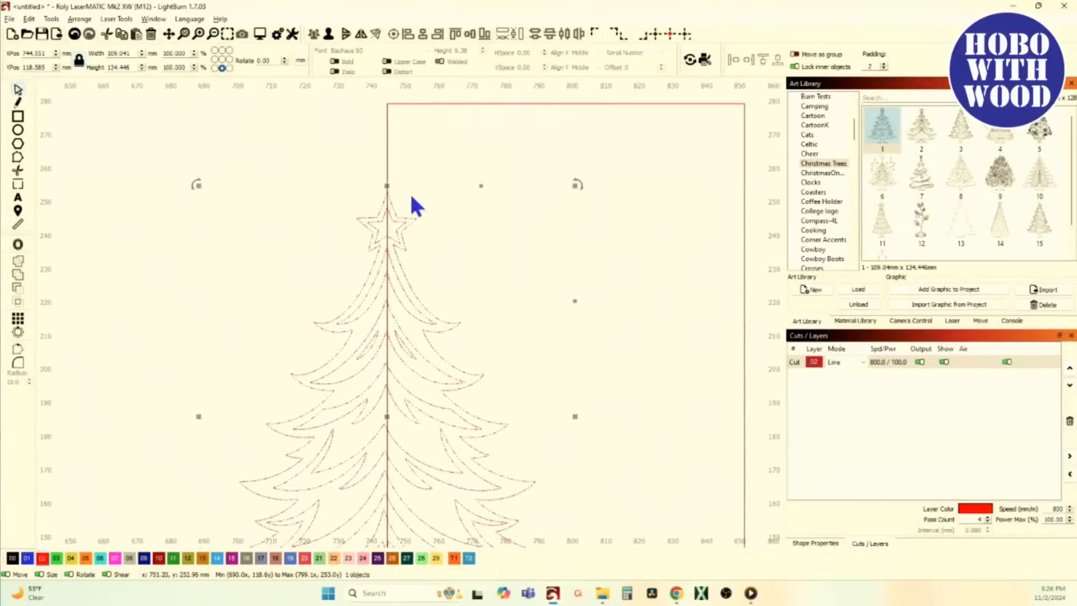
{"action": "left_click", "coordinate": [388, 156], "text": "shift"}
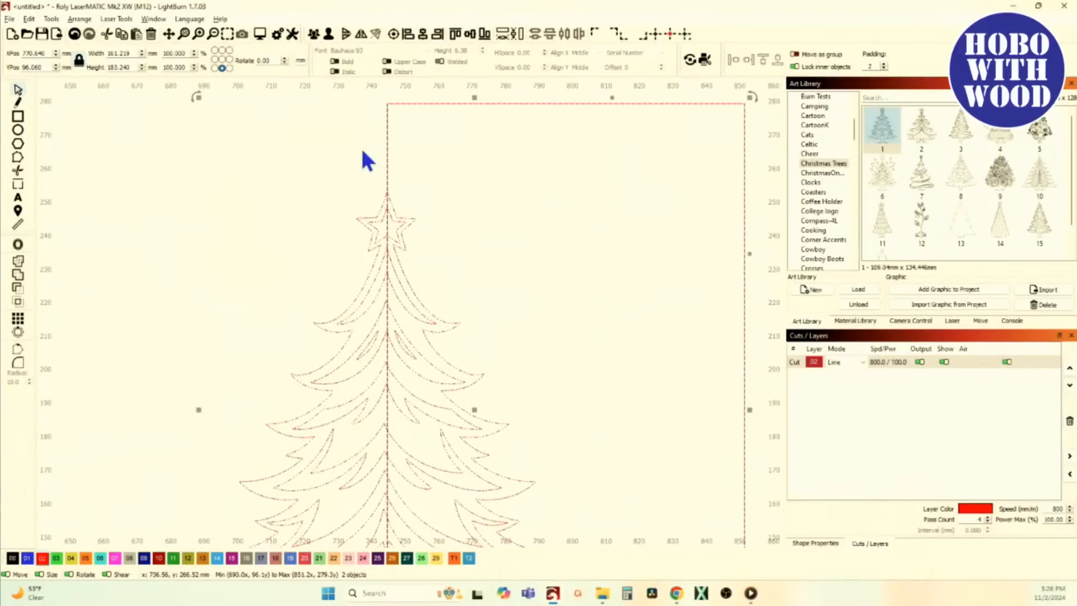
{"action": "key", "text": "alt+minus"}
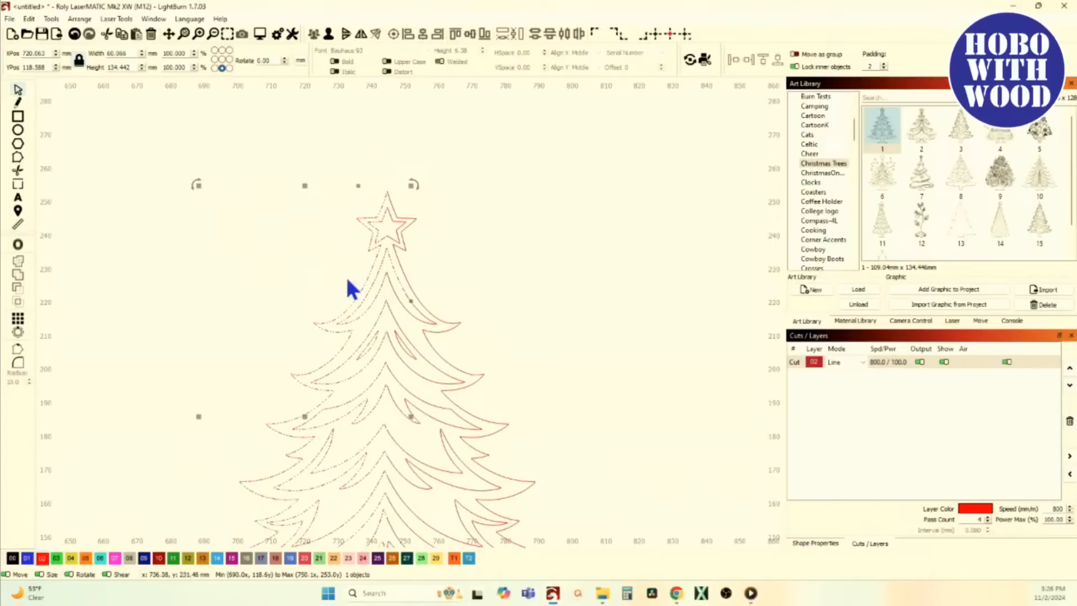
Step: Move the left half of the split tree about 20 mm left and 2 mm up, away from the right half
{"action": "scroll", "coordinate": [418, 321], "scroll_direction": "up", "scroll_amount": 6}
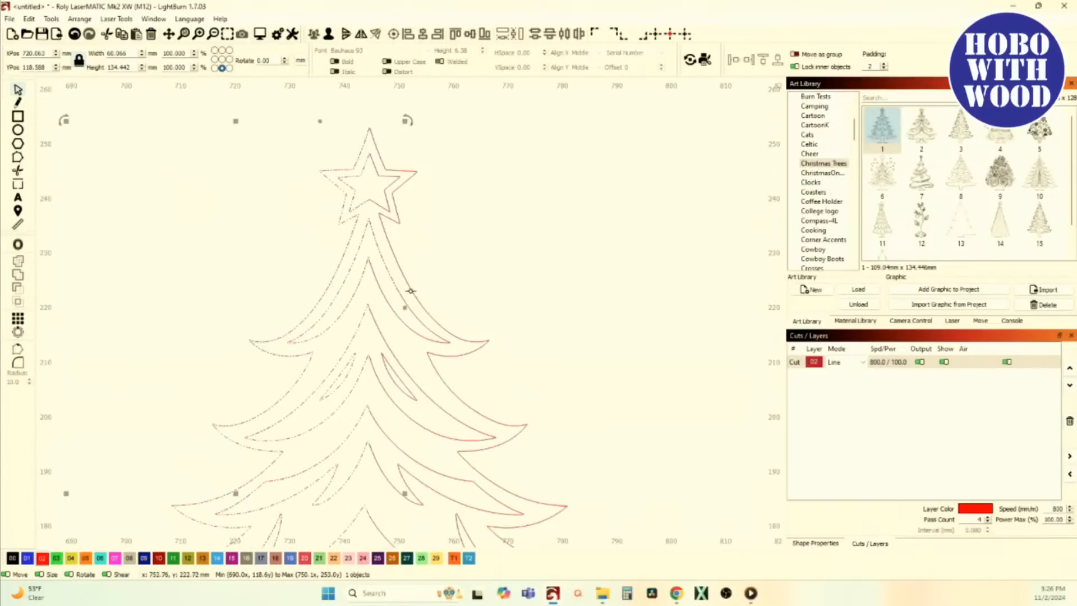
{"action": "scroll", "coordinate": [374, 218], "scroll_direction": "down", "scroll_amount": 6}
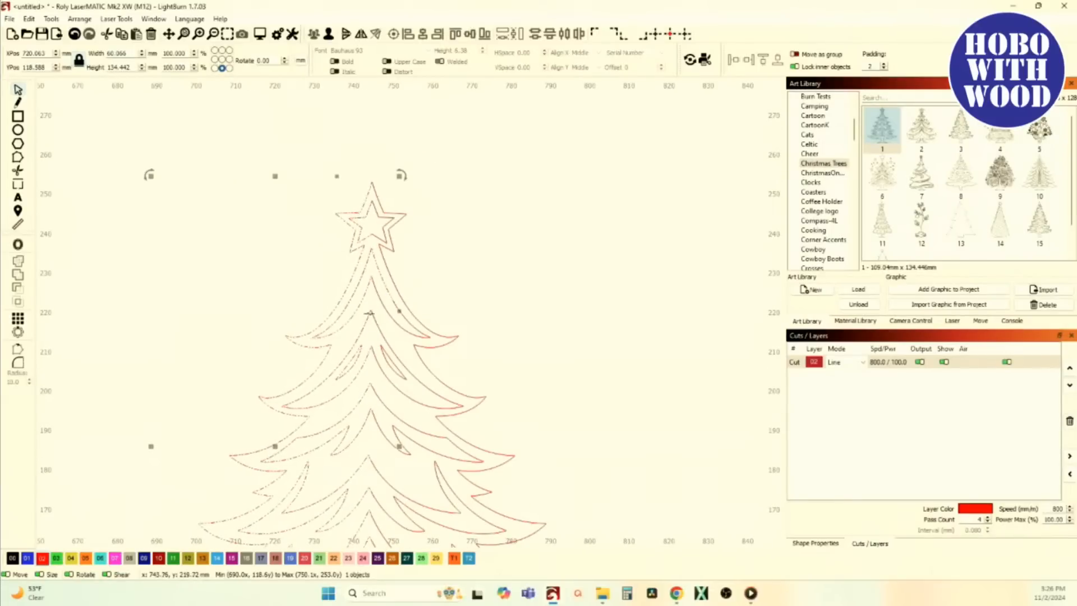
{"action": "scroll", "coordinate": [391, 274], "scroll_direction": "up", "scroll_amount": 3}
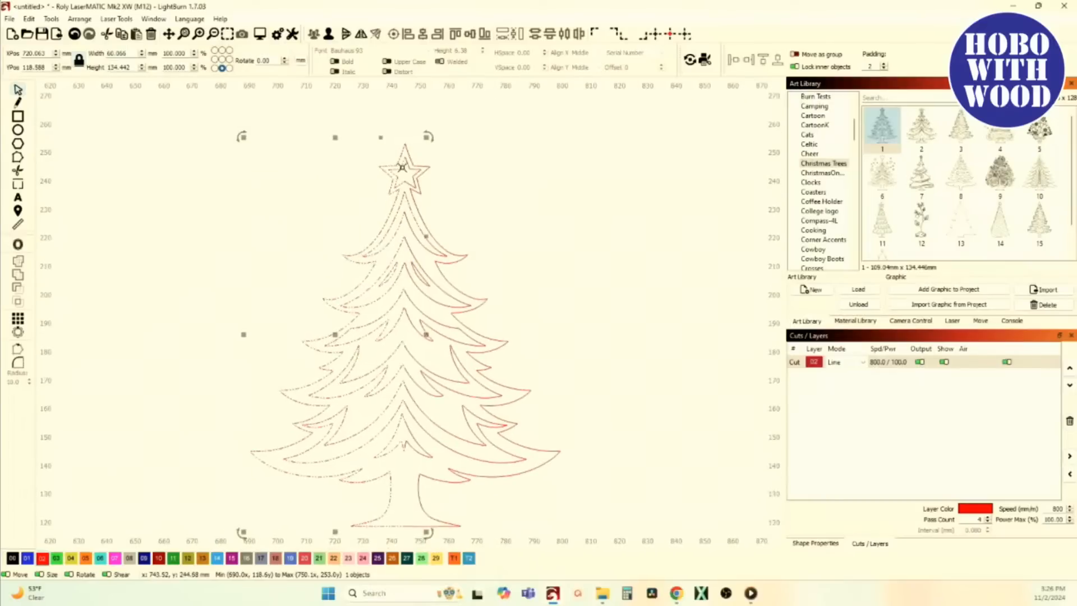
{"action": "scroll", "coordinate": [418, 216], "scroll_direction": "down", "scroll_amount": 4}
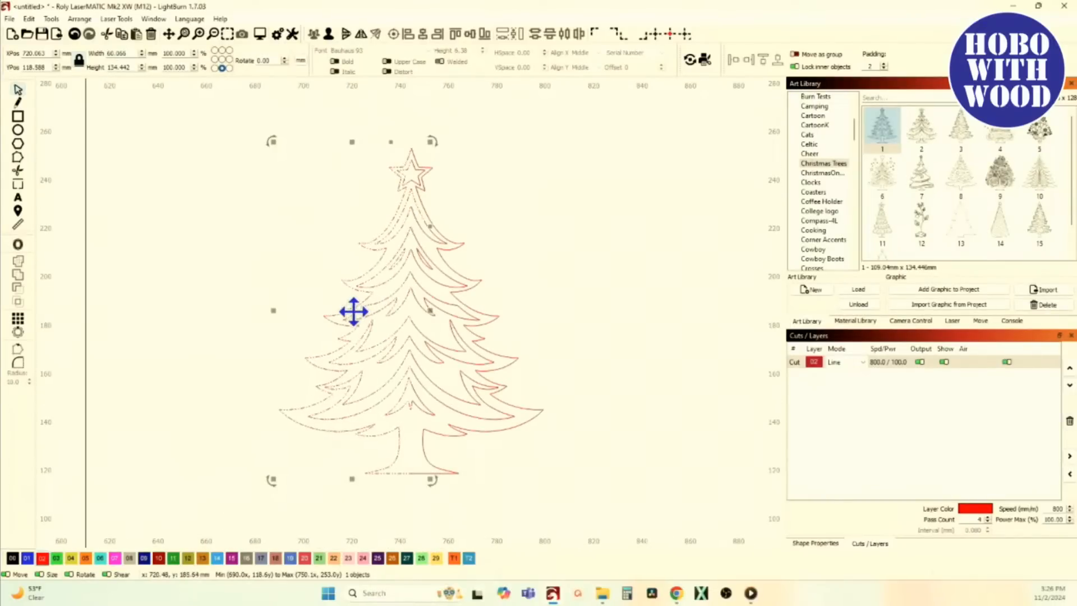
{"action": "left_click_drag", "start_coordinate": [353, 312], "coordinate": [304, 309]}
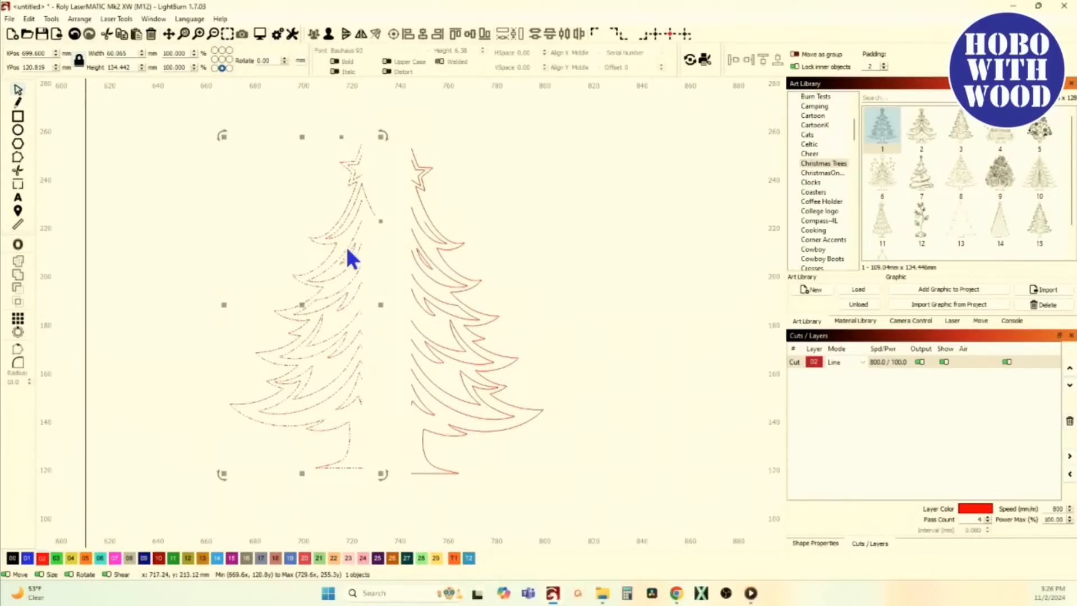
Step: Try creating a vertically flipped copy of the separated left tree half, and undo it
{"action": "scroll", "coordinate": [350, 269], "scroll_direction": "down", "scroll_amount": 1}
{"action": "scroll", "coordinate": [355, 286], "scroll_direction": "down", "scroll_amount": 2}
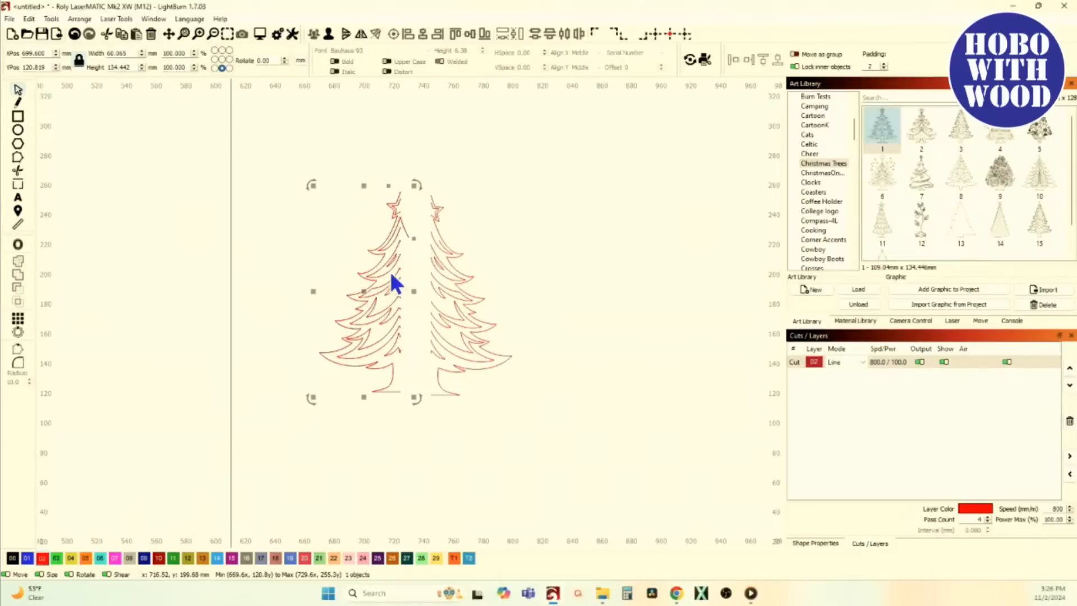
{"action": "left_click", "coordinate": [351, 32]}
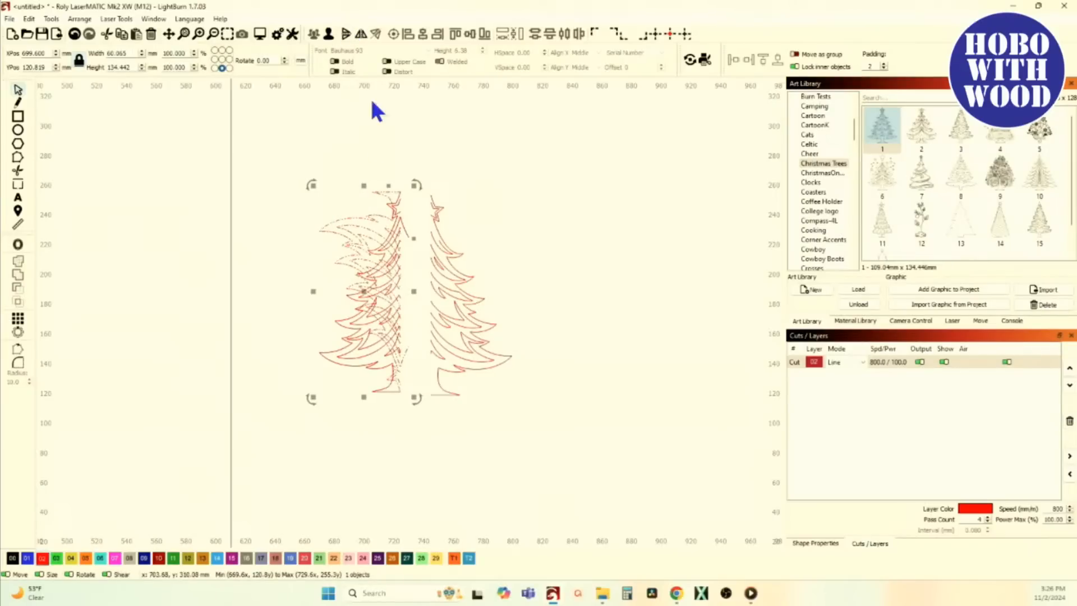
{"action": "left_click", "coordinate": [347, 36]}
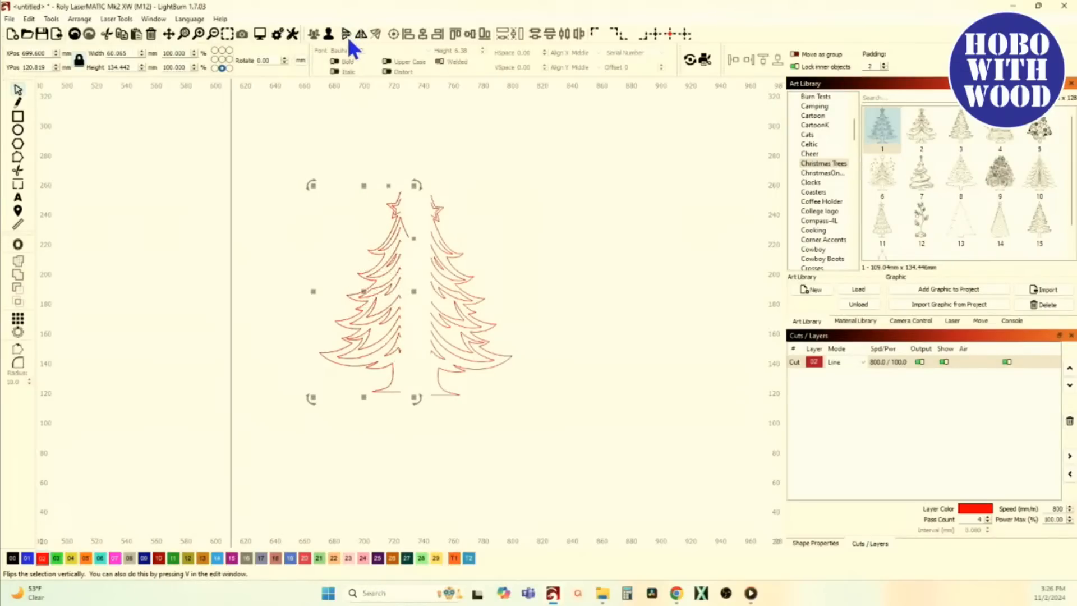
Step: Create a horizontally mirrored copy of the left tree half and shift the original half 50 mm left to face it
{"action": "left_click", "coordinate": [365, 39]}
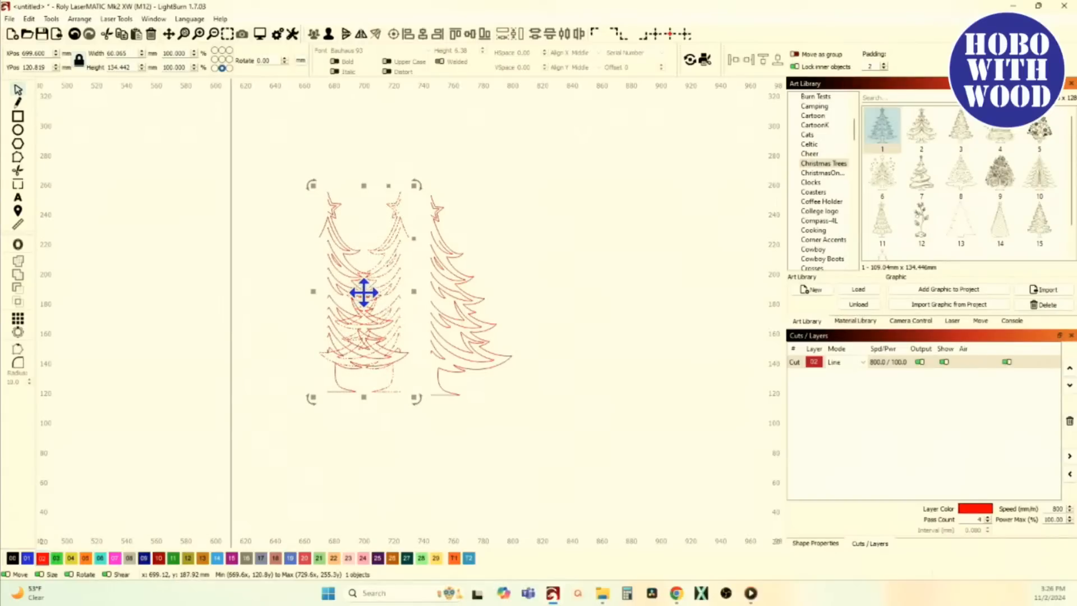
{"action": "key", "text": "Left"}
{"action": "key", "text": "Left"}
{"action": "key", "text": "Left"}
{"action": "key", "text": "Left"}
{"action": "key", "text": "Left"}
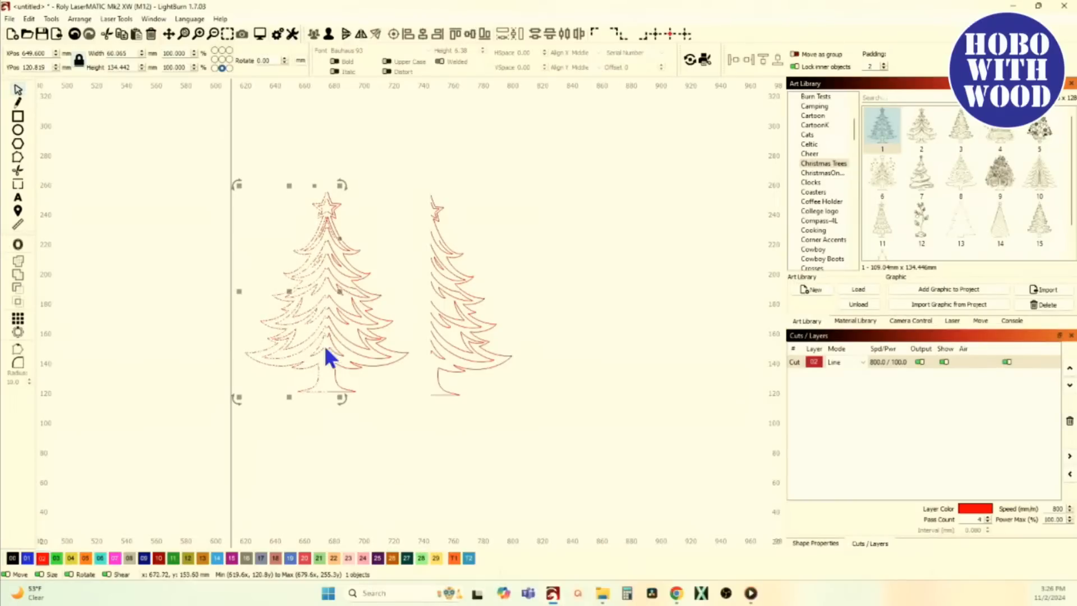
{"action": "scroll", "coordinate": [326, 354], "scroll_direction": "up", "scroll_amount": 8}
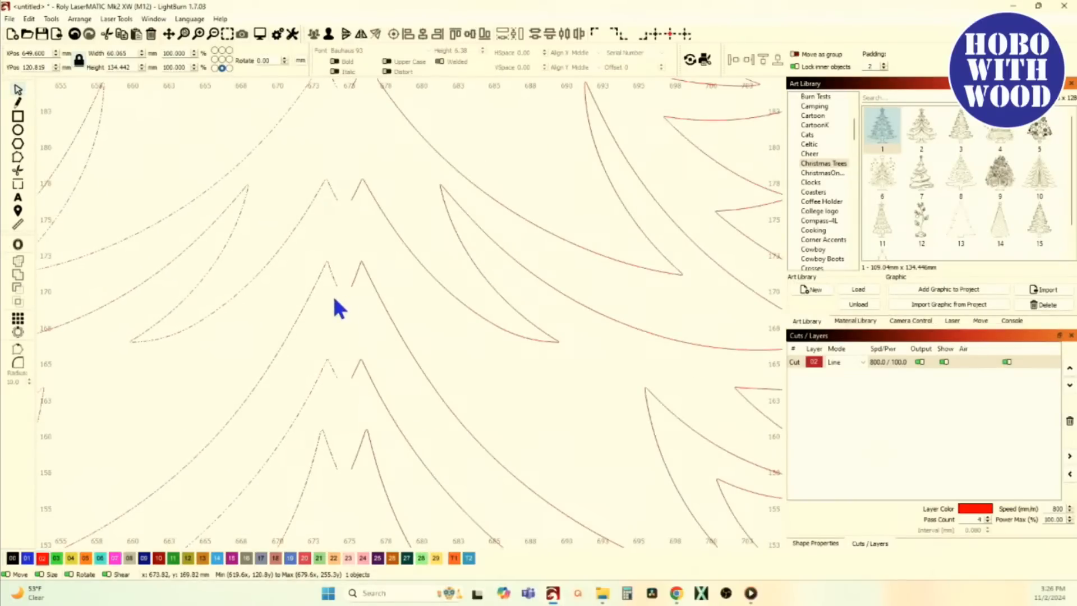
Step: Delete the full tree and the separate half tree lying outside the work area
{"action": "scroll", "coordinate": [336, 289], "scroll_direction": "up", "scroll_amount": 3}
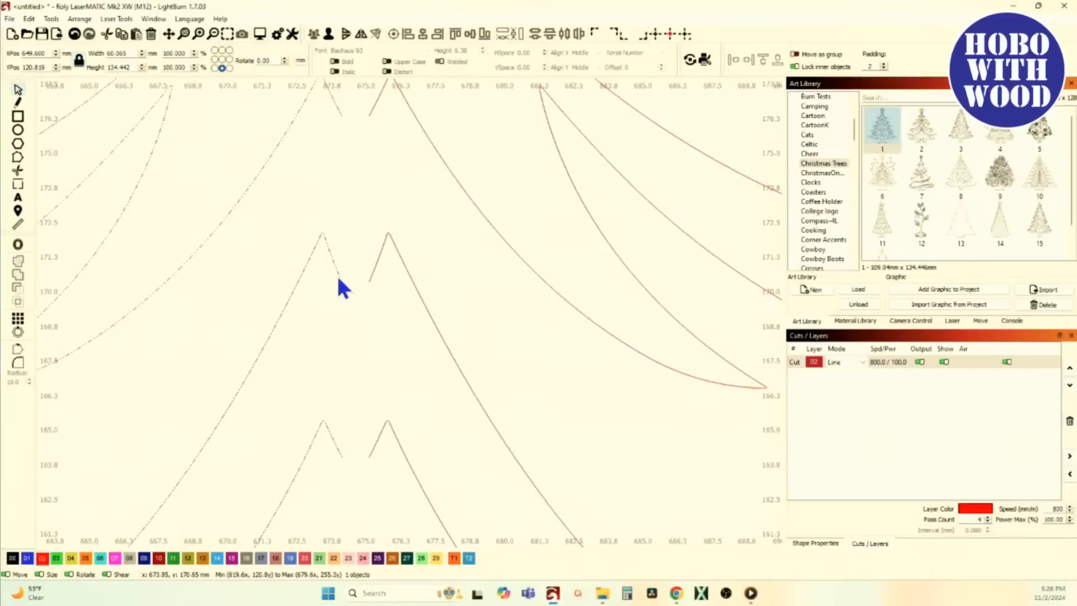
{"action": "scroll", "coordinate": [341, 280], "scroll_direction": "down", "scroll_amount": 2}
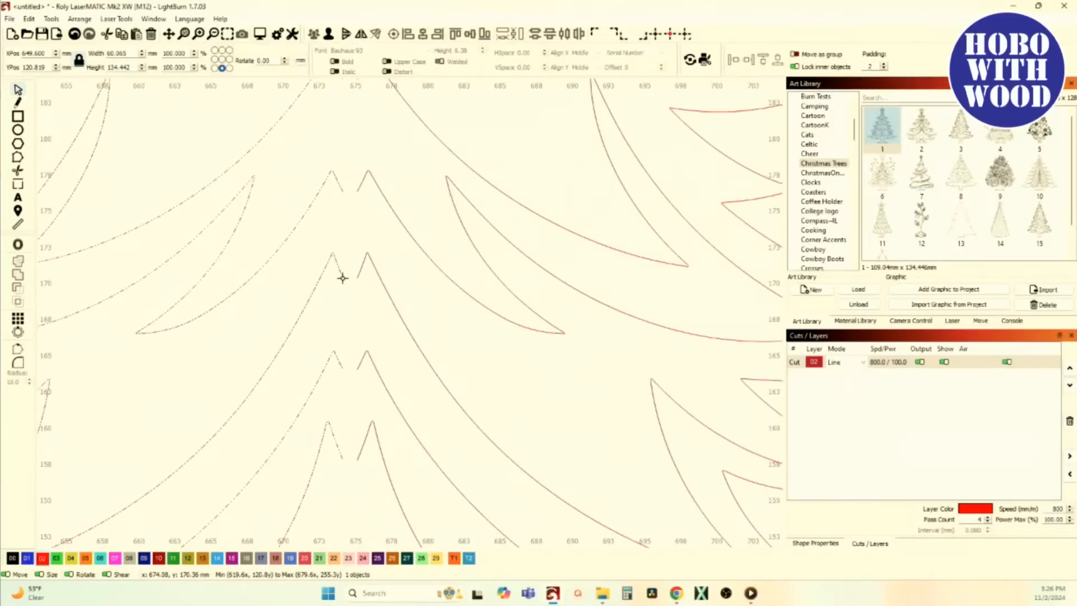
{"action": "scroll", "coordinate": [342, 277], "scroll_direction": "down", "scroll_amount": 10}
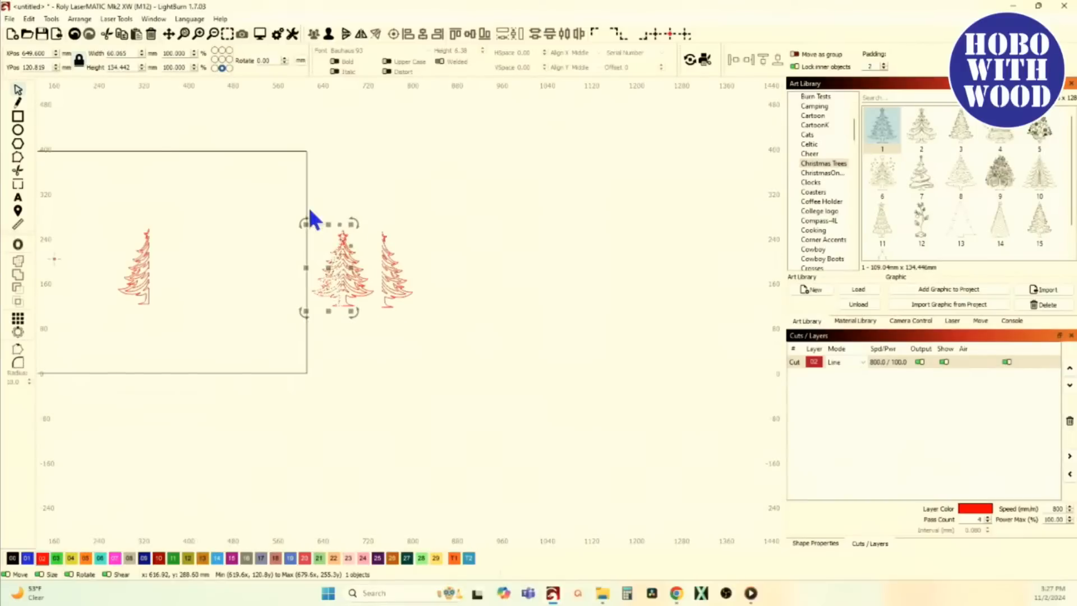
{"action": "left_click_drag", "start_coordinate": [288, 198], "coordinate": [447, 340]}
{"action": "key", "text": "Delete"}
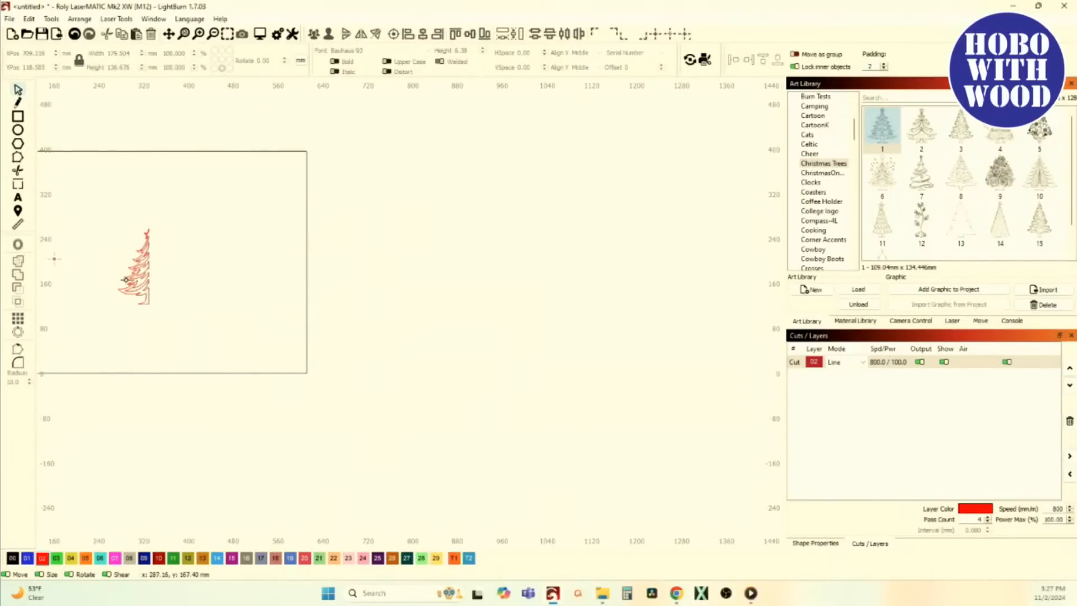
Step: Create a horizontally mirrored copy of the remaining left half tree and move the copy 70 mm right of it
{"action": "scroll", "coordinate": [275, 261], "scroll_direction": "up", "scroll_amount": 5}
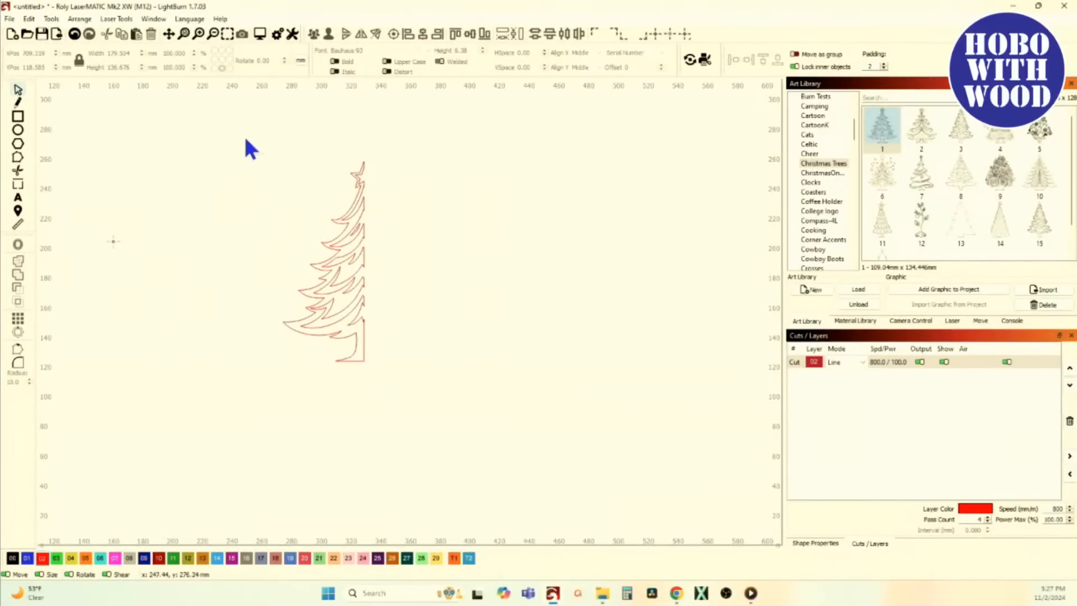
{"action": "left_click_drag", "start_coordinate": [241, 133], "coordinate": [451, 429]}
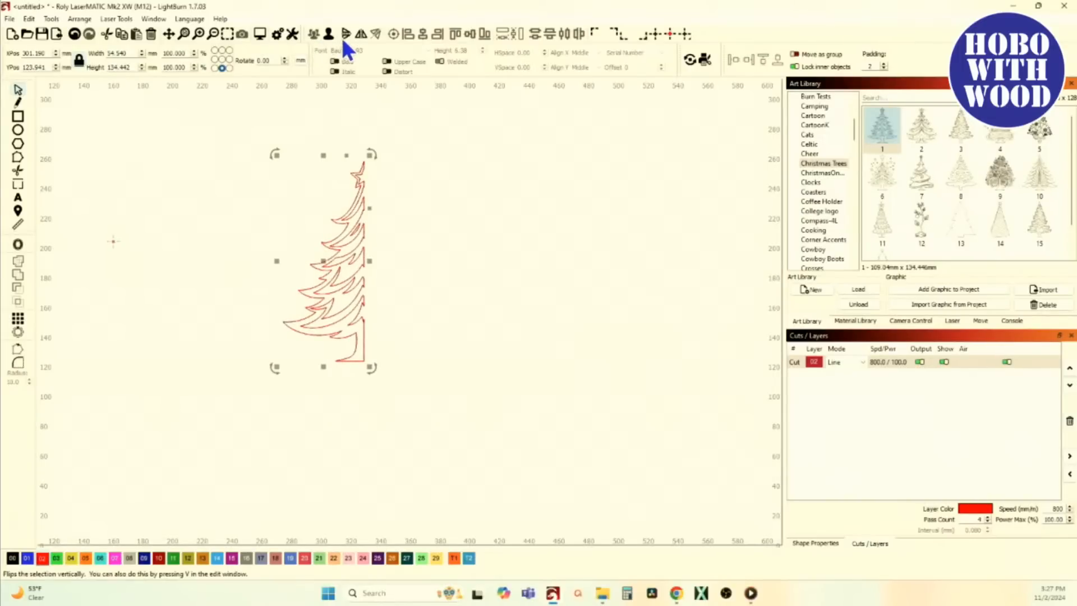
{"action": "left_click", "coordinate": [361, 34]}
{"action": "key", "text": "Right"}
{"action": "key", "text": "Right"}
{"action": "key", "text": "Right"}
{"action": "key", "text": "Right"}
{"action": "key", "text": "Right"}
{"action": "key", "text": "Right"}
{"action": "key", "text": "Right"}
{"action": "key", "text": "Right"}
{"action": "key", "text": "Right"}
{"action": "key", "text": "Right"}
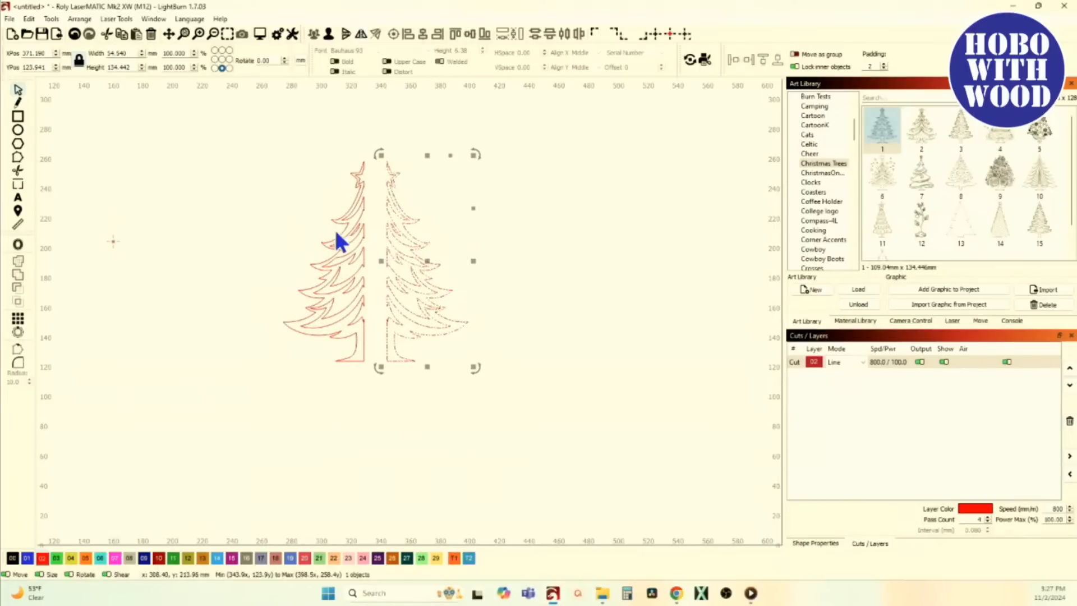
Step: Set the docking padding to 0 and dock the mirrored right half leftward against the left half
{"action": "scroll", "coordinate": [357, 231], "scroll_direction": "up", "scroll_amount": 5}
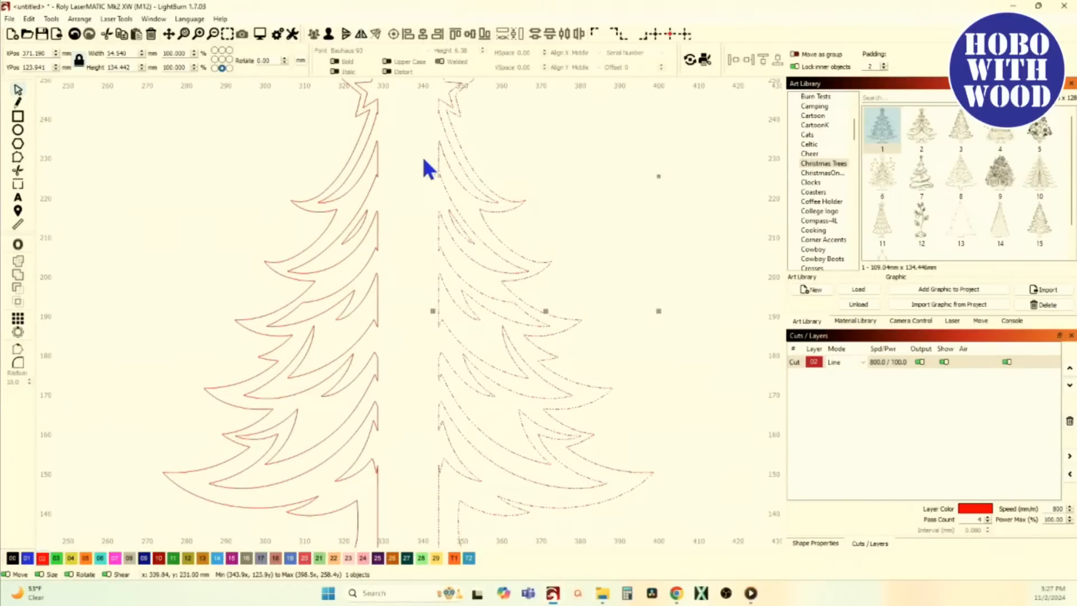
{"action": "scroll", "coordinate": [424, 160], "scroll_direction": "down", "scroll_amount": 2}
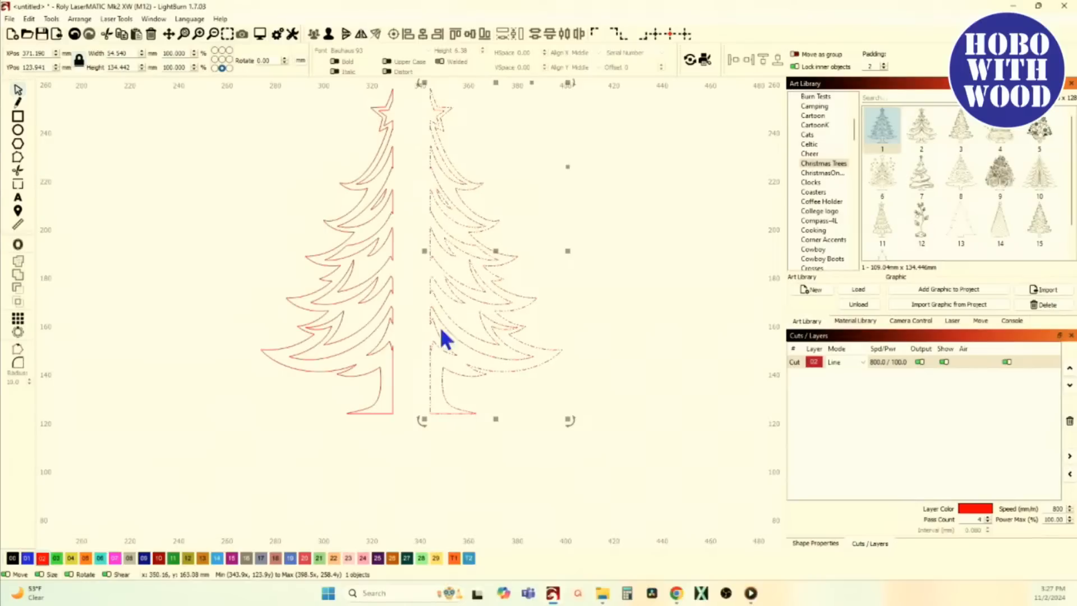
{"action": "scroll", "coordinate": [439, 325], "scroll_direction": "down", "scroll_amount": 2}
{"action": "scroll", "coordinate": [301, 312], "scroll_direction": "up", "scroll_amount": 2}
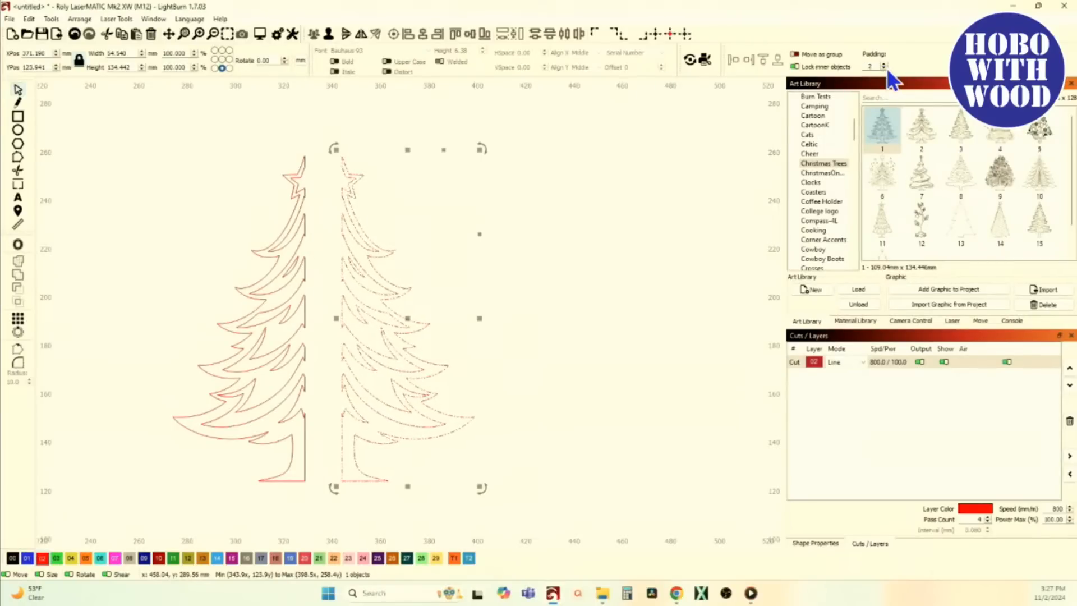
{"action": "left_click", "coordinate": [735, 60]}
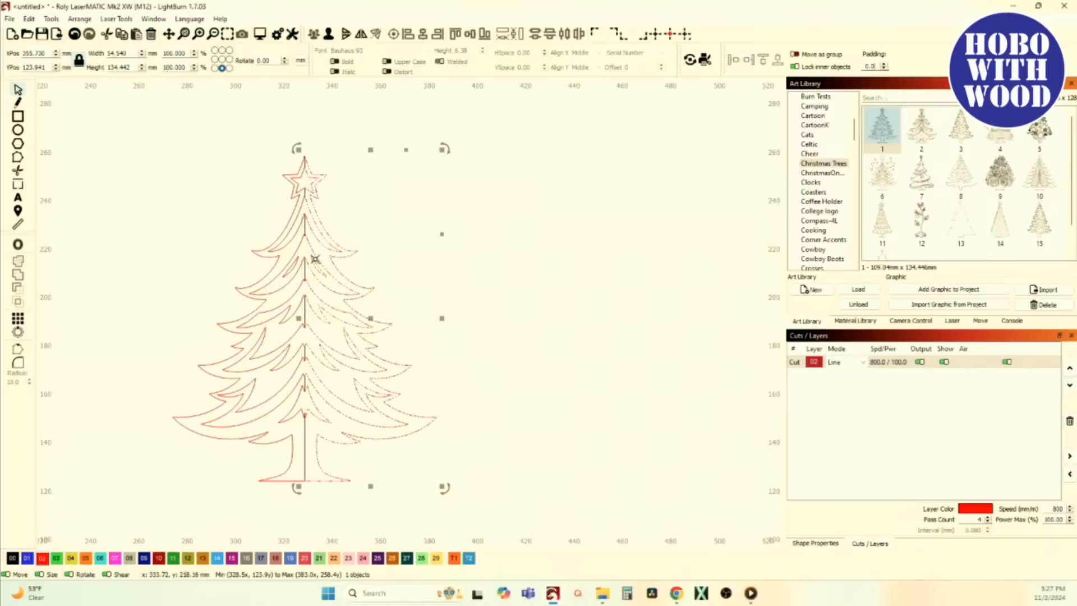
Step: Examine the centre seam between the docked halves and the star at the treetop for a gap
{"action": "scroll", "coordinate": [315, 259], "scroll_direction": "up", "scroll_amount": 10}
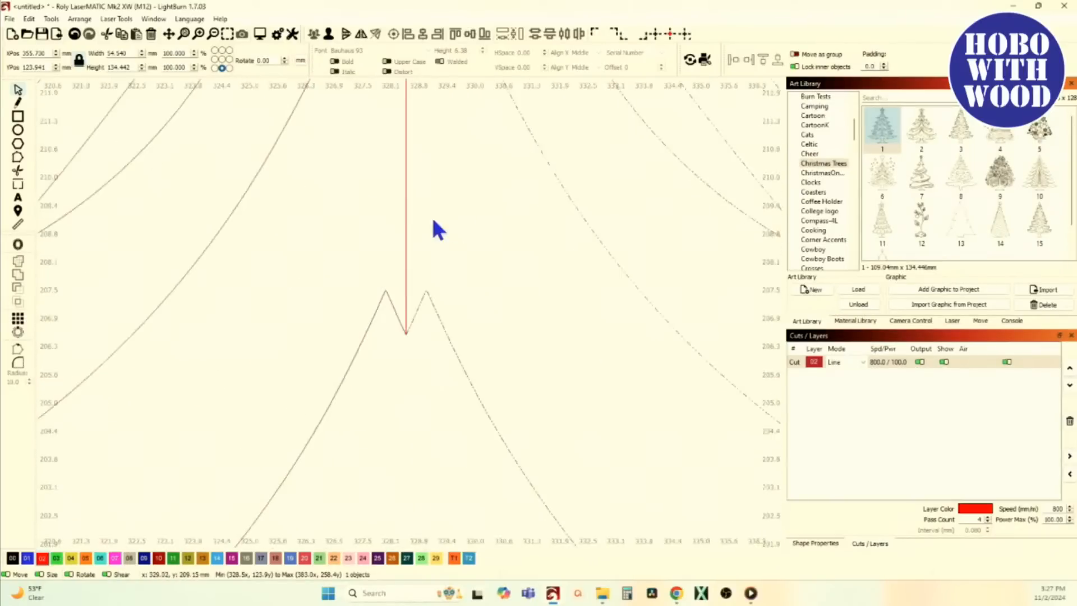
{"action": "scroll", "coordinate": [433, 220], "scroll_direction": "up", "scroll_amount": 15}
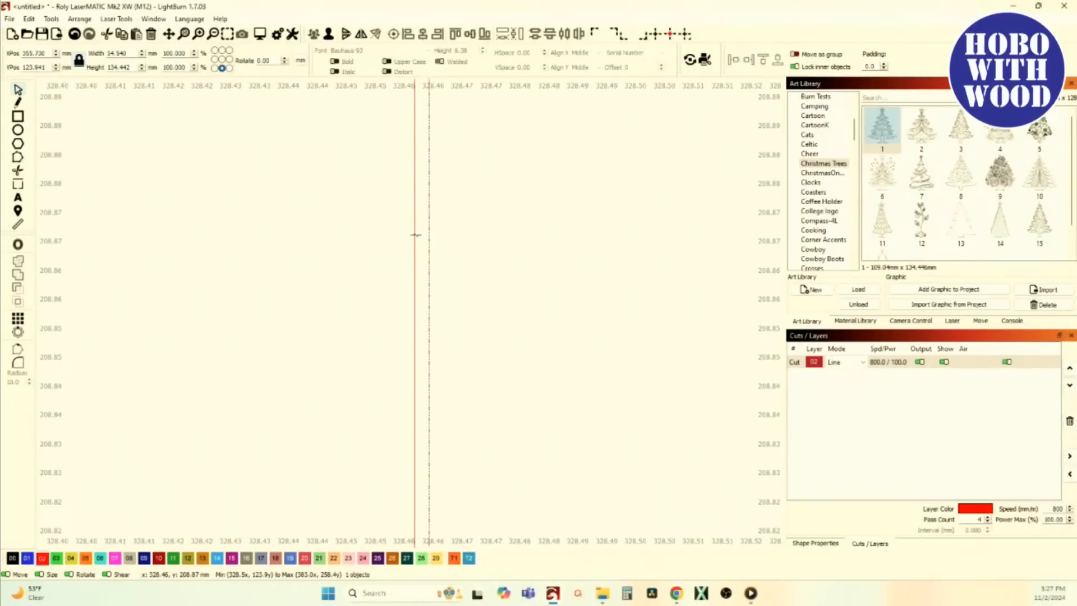
{"action": "scroll", "coordinate": [411, 237], "scroll_direction": "down", "scroll_amount": 7}
{"action": "scroll", "coordinate": [411, 237], "scroll_direction": "down", "scroll_amount": 15}
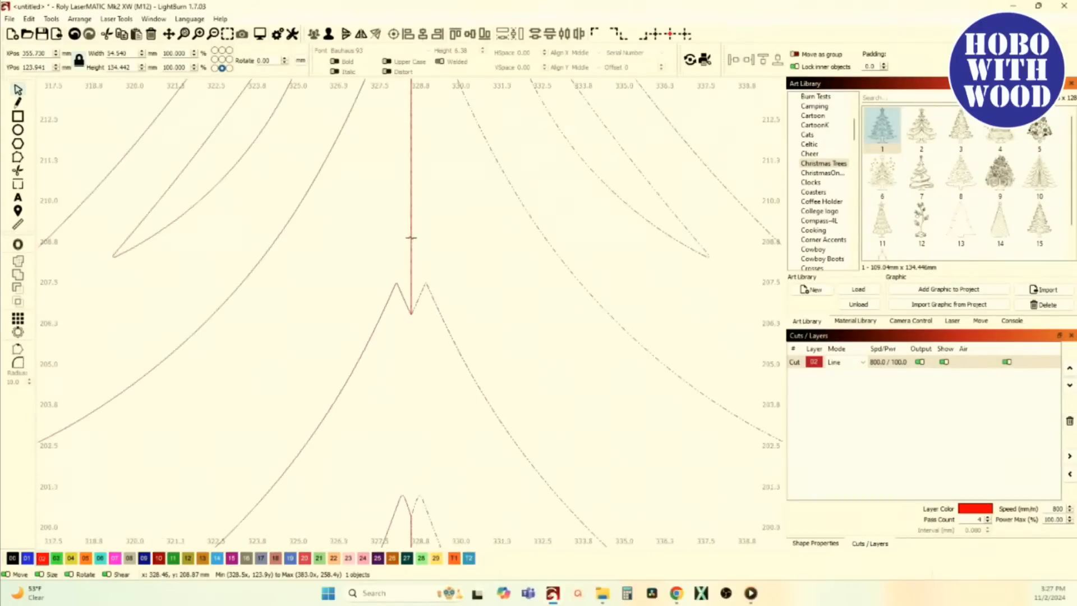
{"action": "scroll", "coordinate": [413, 183], "scroll_direction": "down", "scroll_amount": 2}
{"action": "scroll", "coordinate": [410, 168], "scroll_direction": "up", "scroll_amount": 5}
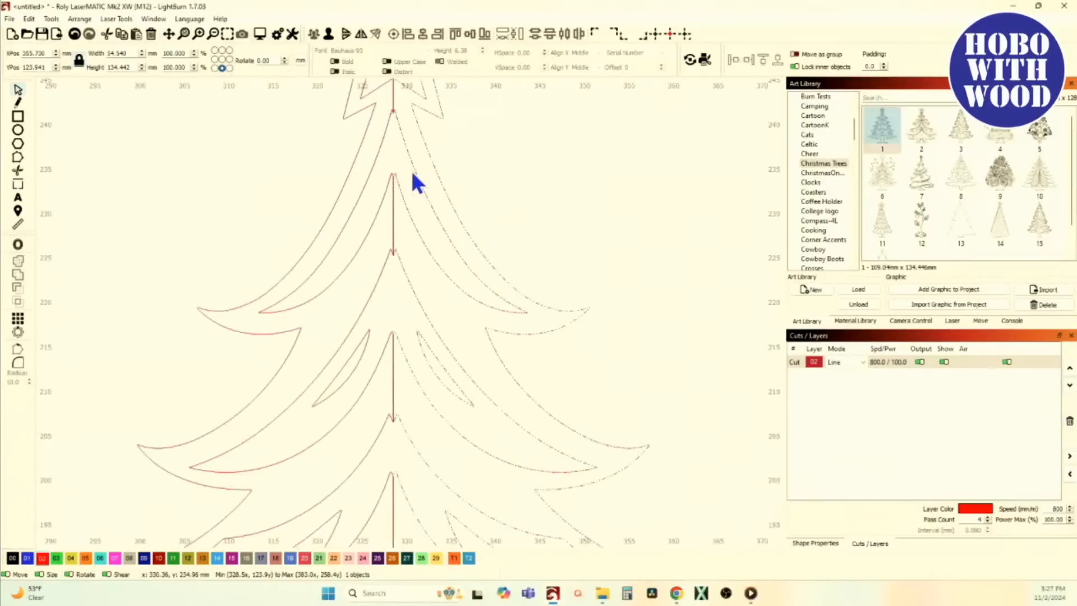
{"action": "left_click_drag", "start_coordinate": [413, 167], "coordinate": [435, 252]}
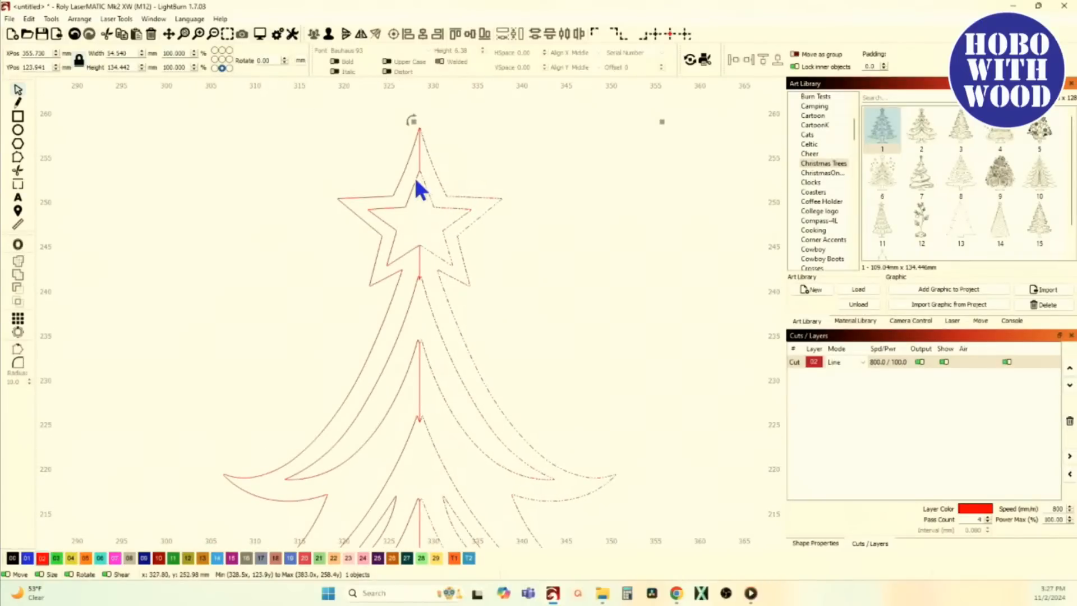
{"action": "scroll", "coordinate": [422, 147], "scroll_direction": "up", "scroll_amount": 4}
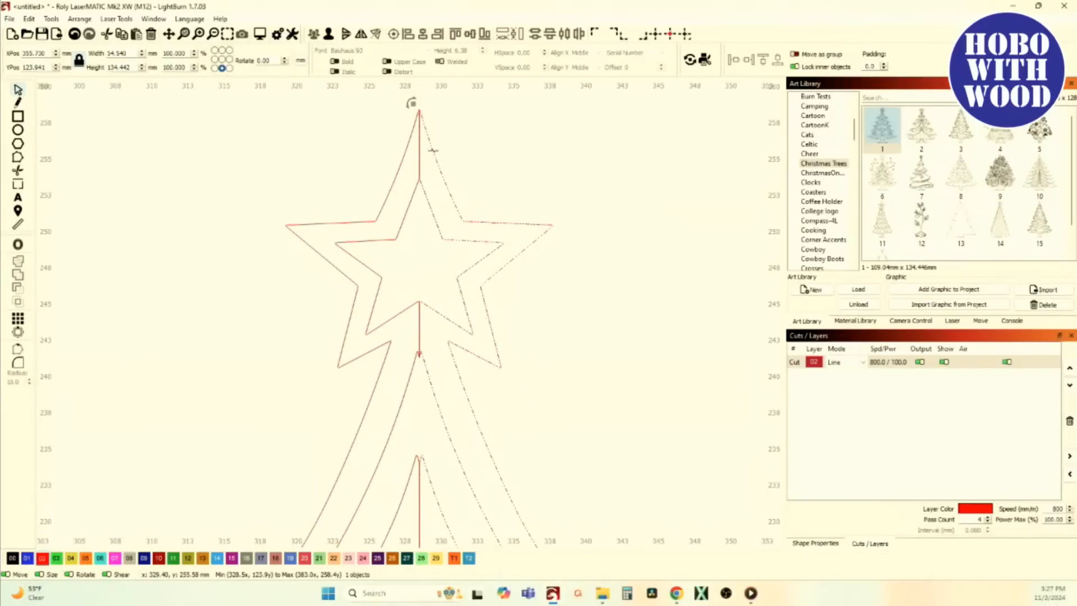
Step: Select the right tree half and edit the smallest shape move increment in the Units and Grids settings
{"action": "left_click", "coordinate": [348, 152]}
{"action": "scroll", "coordinate": [437, 172], "scroll_direction": "up", "scroll_amount": 3}
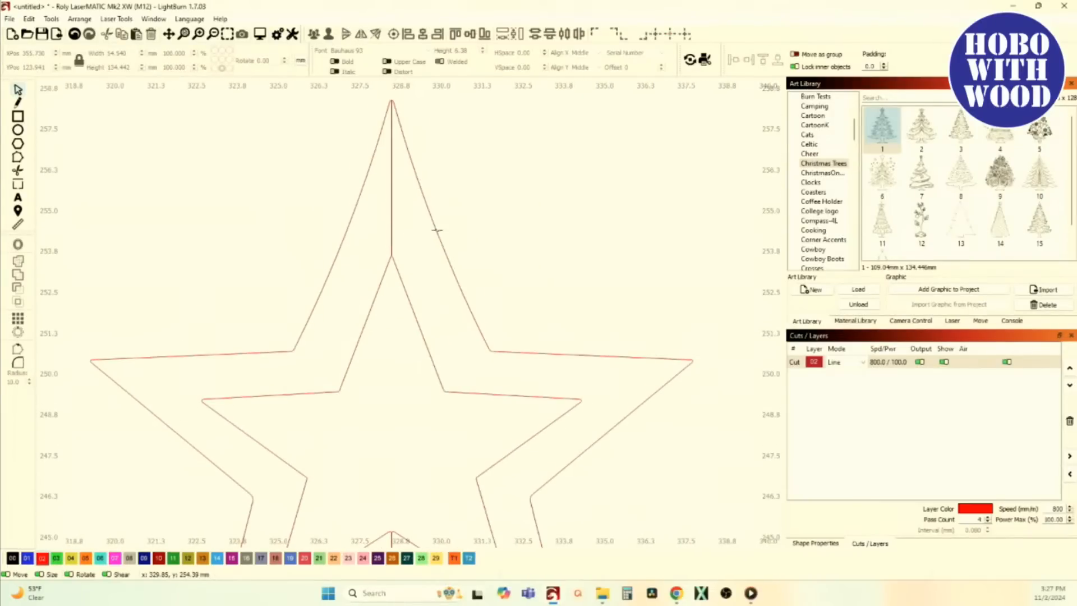
{"action": "left_click", "coordinate": [436, 231]}
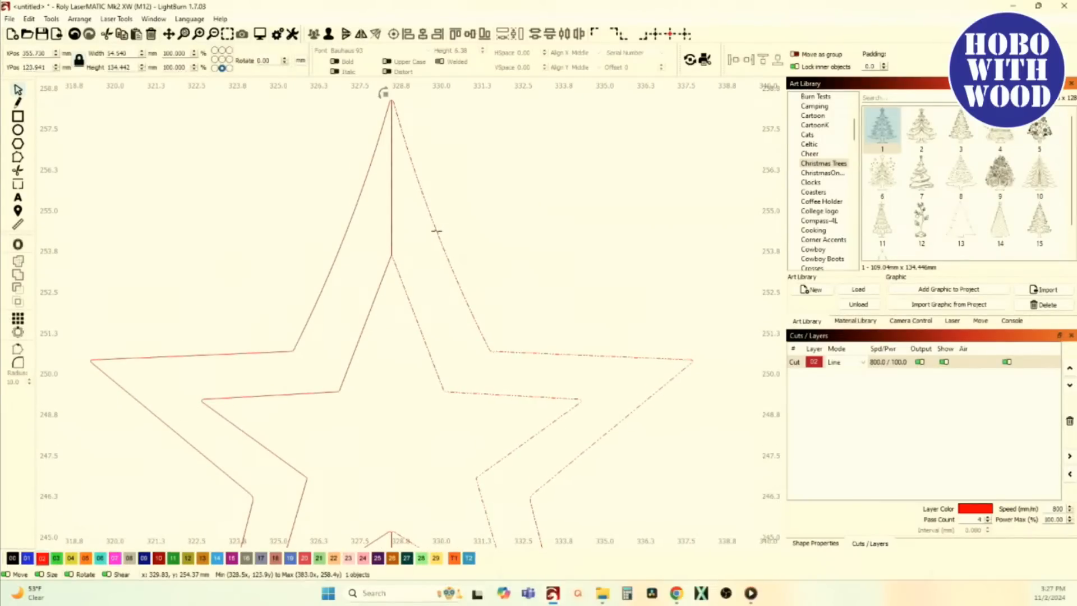
{"action": "left_click", "coordinate": [277, 35]}
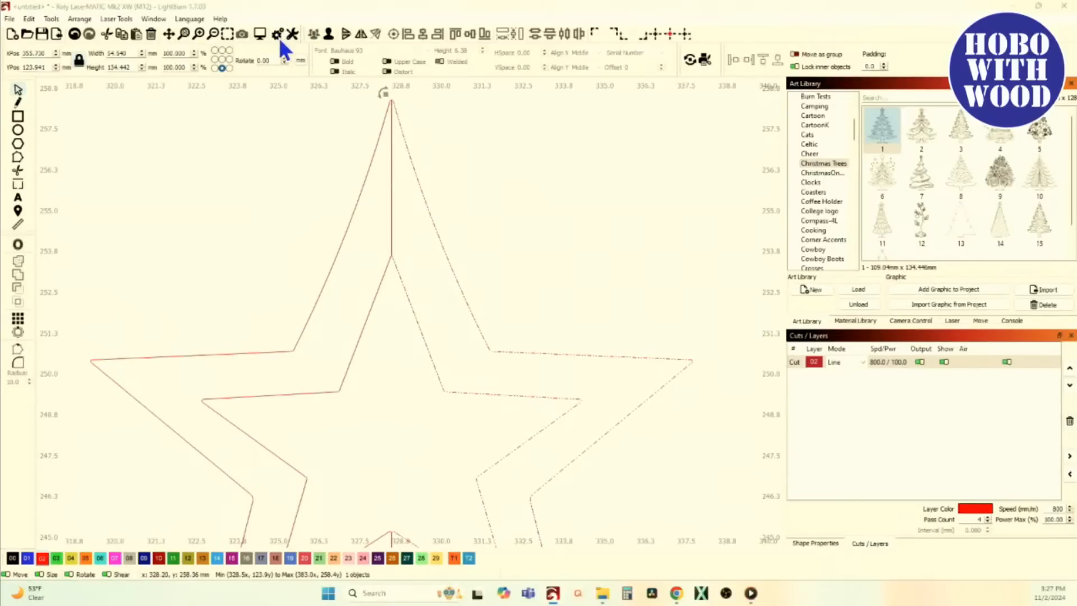
{"action": "left_click", "coordinate": [447, 156]}
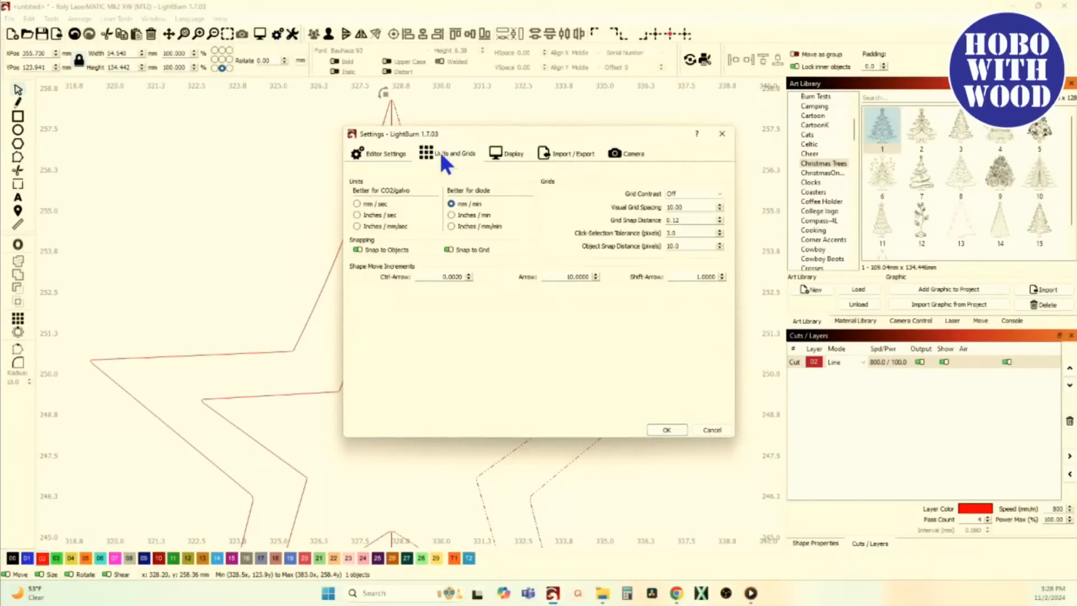
{"action": "double_click", "coordinate": [452, 276]}
{"action": "left_click", "coordinate": [658, 430]}
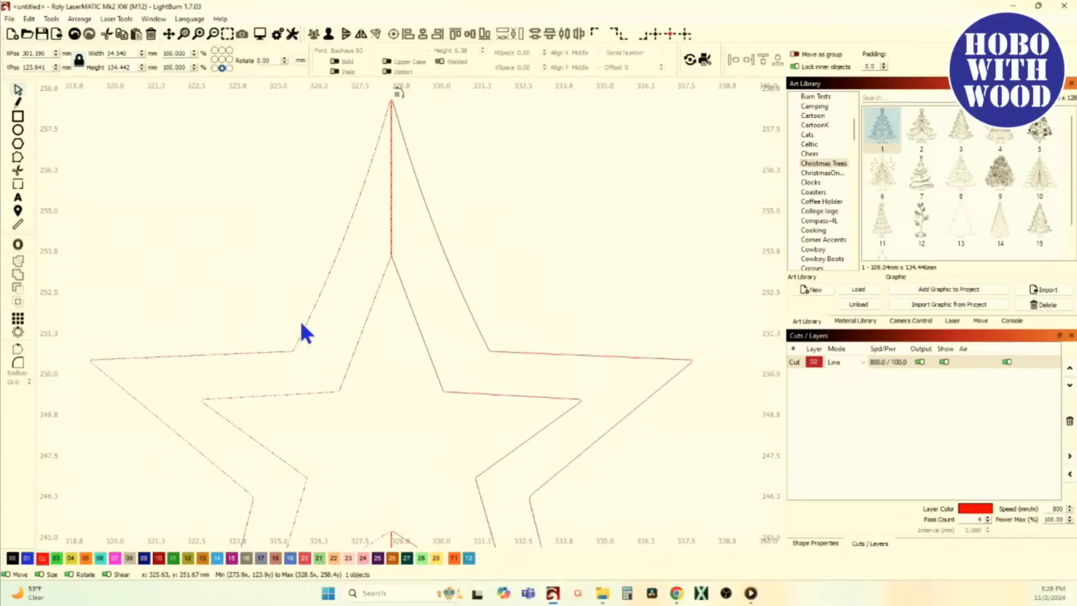
Step: Nudge the left tree half about 0.02 mm right to overlap the right half, and check the overlap along the seam
{"action": "scroll", "coordinate": [389, 181], "scroll_direction": "up", "scroll_amount": 4}
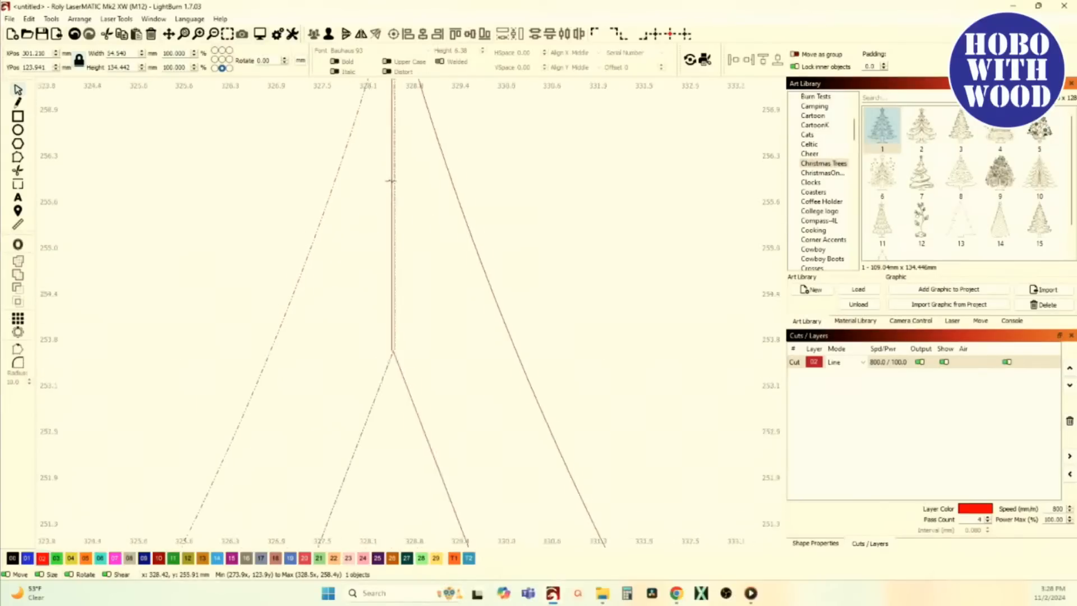
{"action": "scroll", "coordinate": [391, 181], "scroll_direction": "down", "scroll_amount": 10}
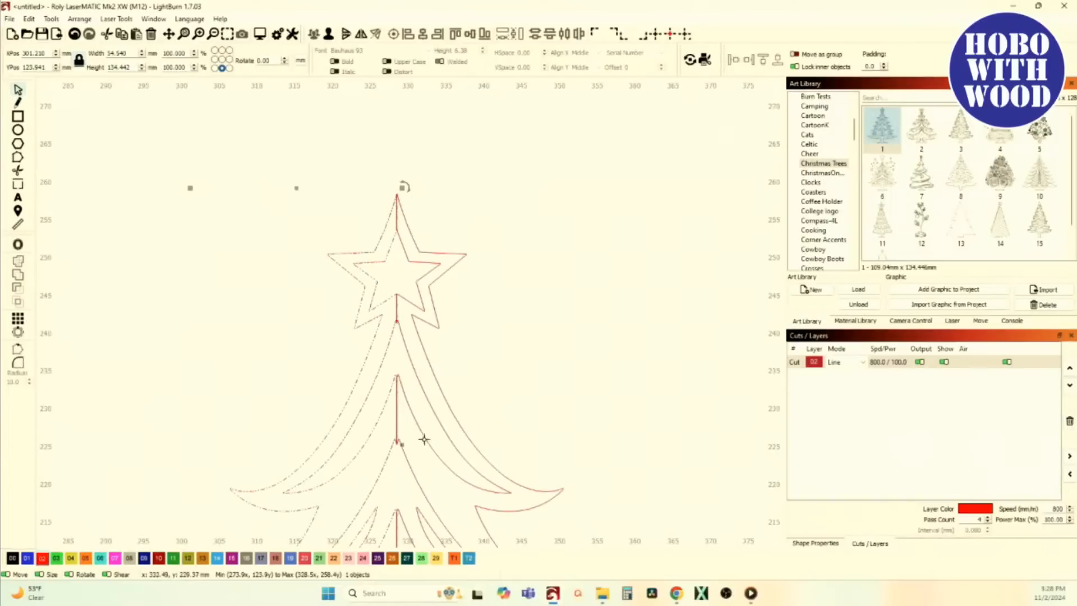
{"action": "scroll", "coordinate": [416, 348], "scroll_direction": "down", "scroll_amount": 4}
{"action": "scroll", "coordinate": [473, 283], "scroll_direction": "up", "scroll_amount": 10}
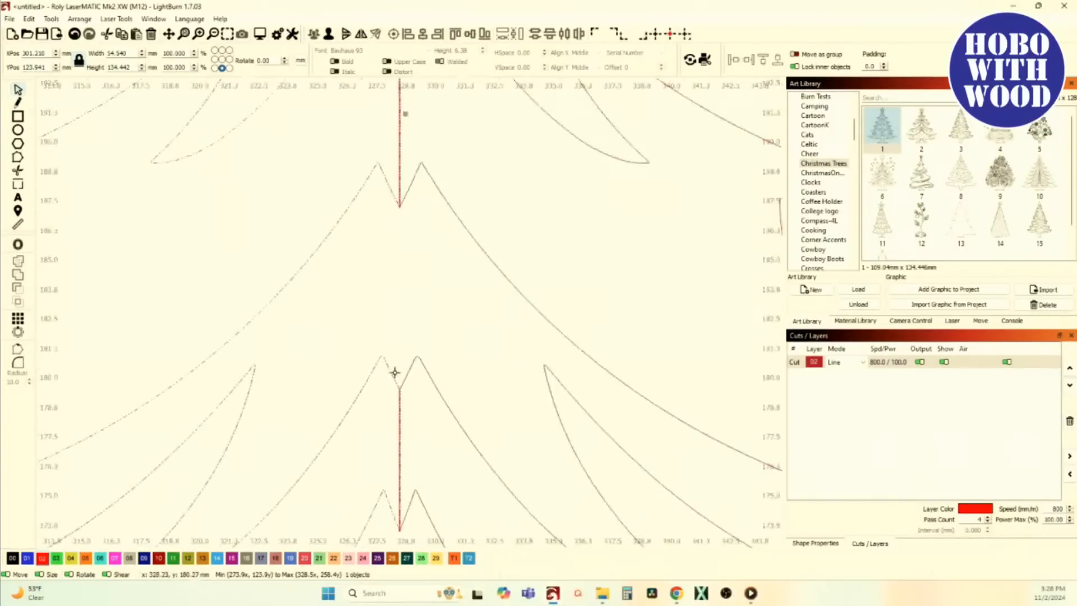
{"action": "scroll", "coordinate": [395, 373], "scroll_direction": "up", "scroll_amount": 6}
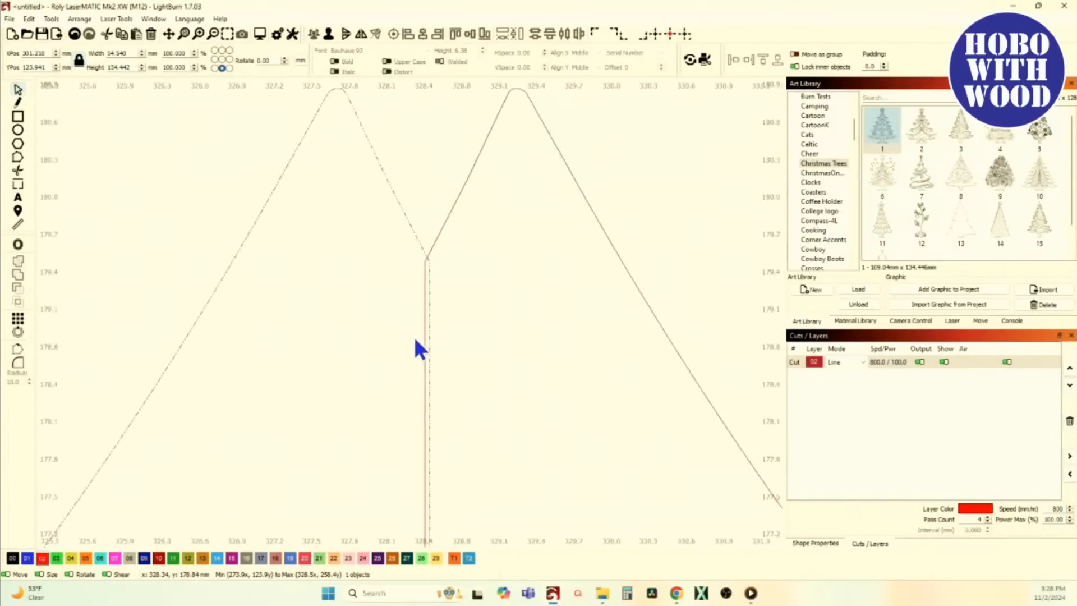
{"action": "scroll", "coordinate": [421, 348], "scroll_direction": "down", "scroll_amount": 15}
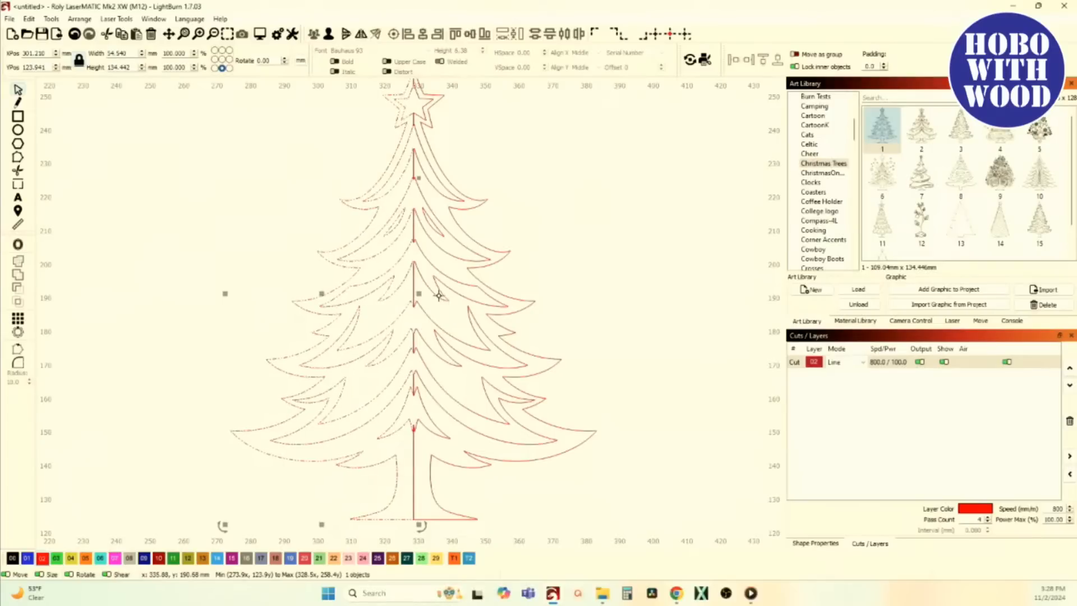
Step: Select both overlapping tree halves and merge them into one outline with Boolean Union
{"action": "left_click", "coordinate": [439, 294], "text": "shift"}
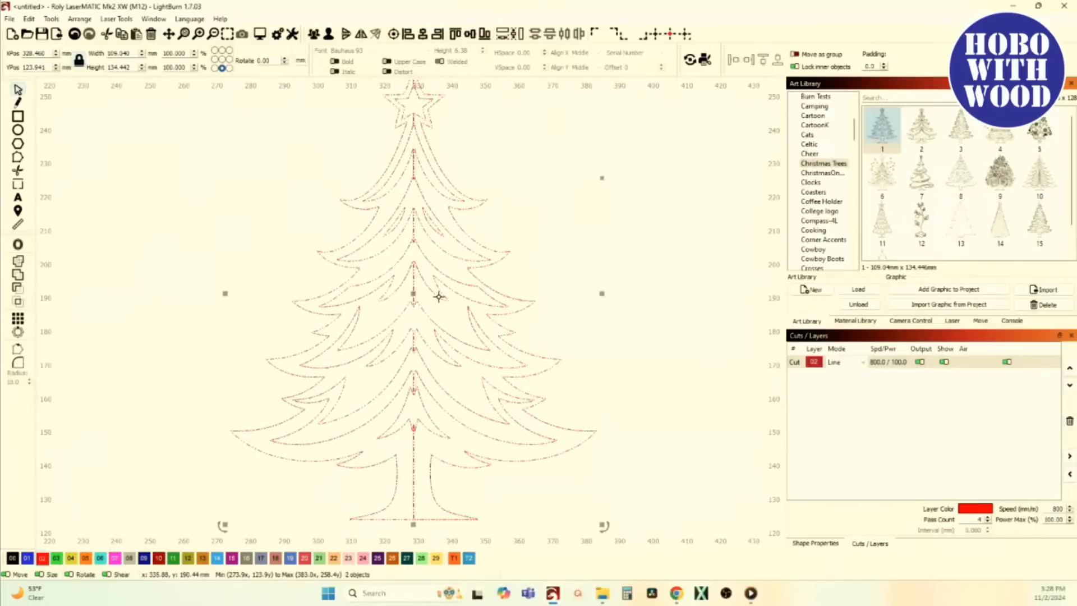
{"action": "left_click", "coordinate": [17, 277]}
{"action": "left_click", "coordinate": [155, 283]}
{"action": "scroll", "coordinate": [163, 287], "scroll_direction": "down", "scroll_amount": 5}
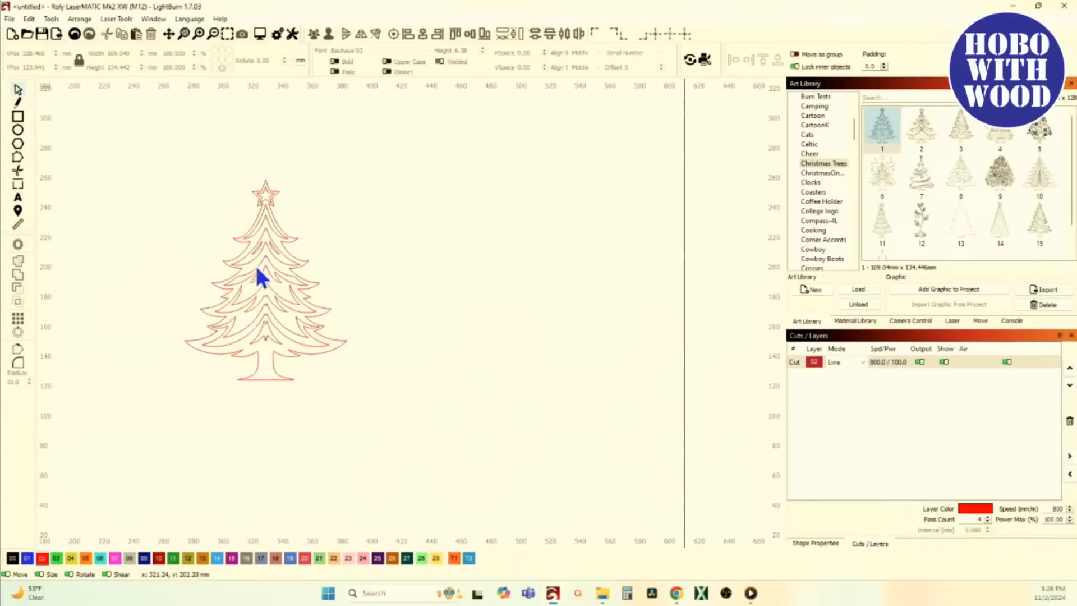
Step: Examine the merged tree along its centre line for leftover seam lines and symmetrical branch tips
{"action": "scroll", "coordinate": [258, 306], "scroll_direction": "up", "scroll_amount": 3}
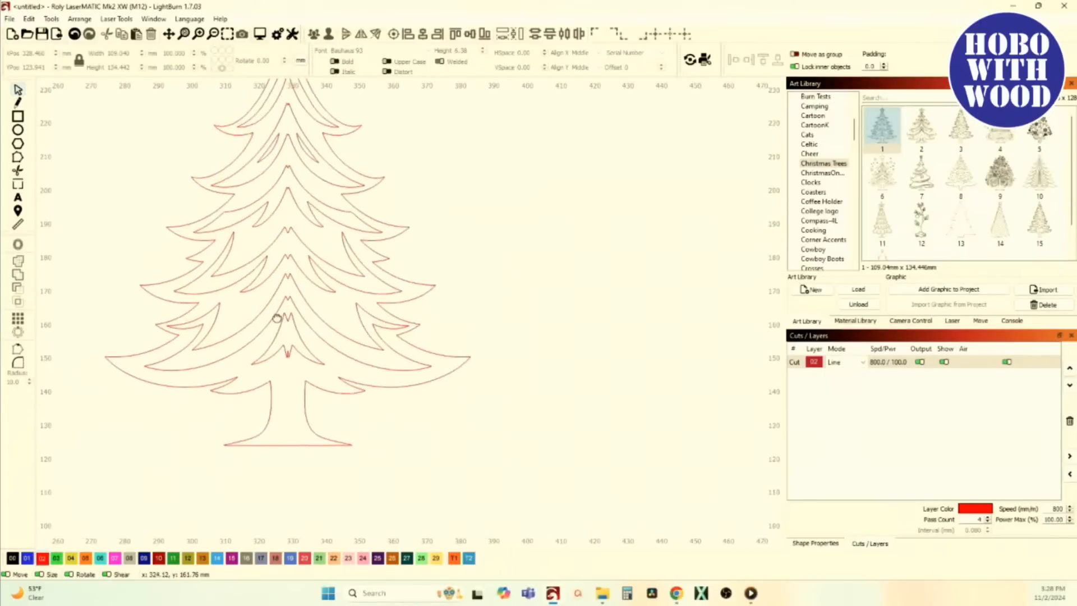
{"action": "scroll", "coordinate": [279, 303], "scroll_direction": "up", "scroll_amount": 5}
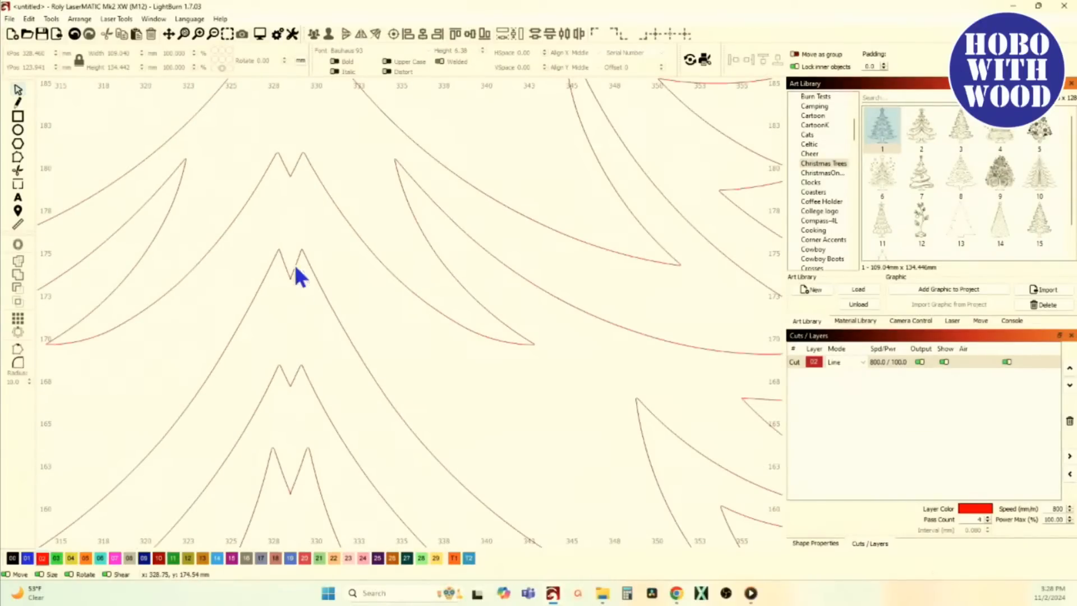
{"action": "scroll", "coordinate": [272, 272], "scroll_direction": "down", "scroll_amount": 3}
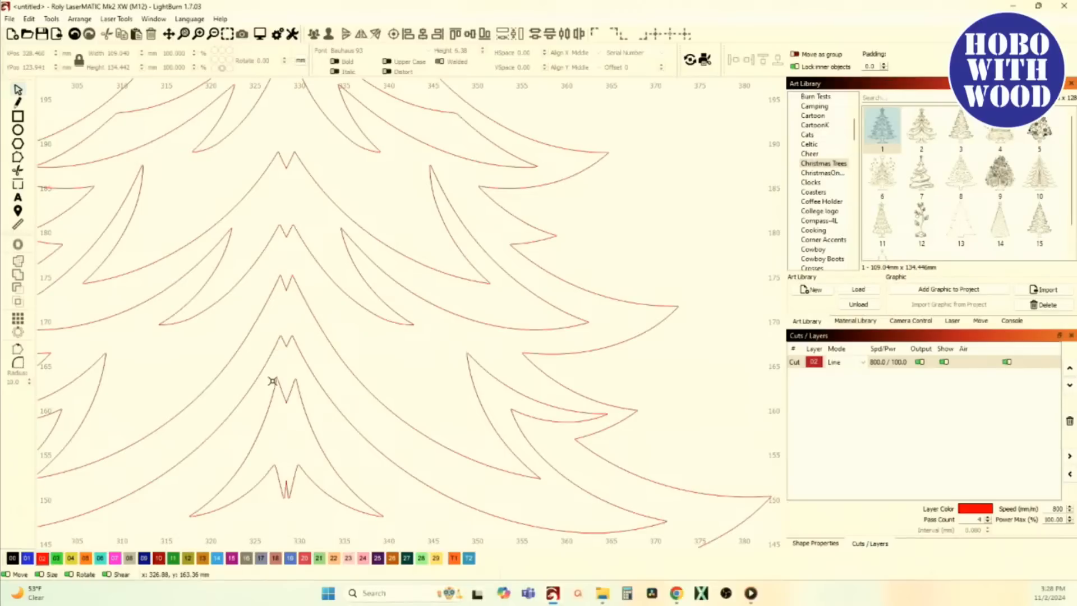
{"action": "scroll", "coordinate": [290, 451], "scroll_direction": "down", "scroll_amount": 2}
{"action": "scroll", "coordinate": [296, 457], "scroll_direction": "up", "scroll_amount": 2}
{"action": "scroll", "coordinate": [296, 457], "scroll_direction": "down", "scroll_amount": 2}
{"action": "scroll", "coordinate": [297, 461], "scroll_direction": "up", "scroll_amount": 1}
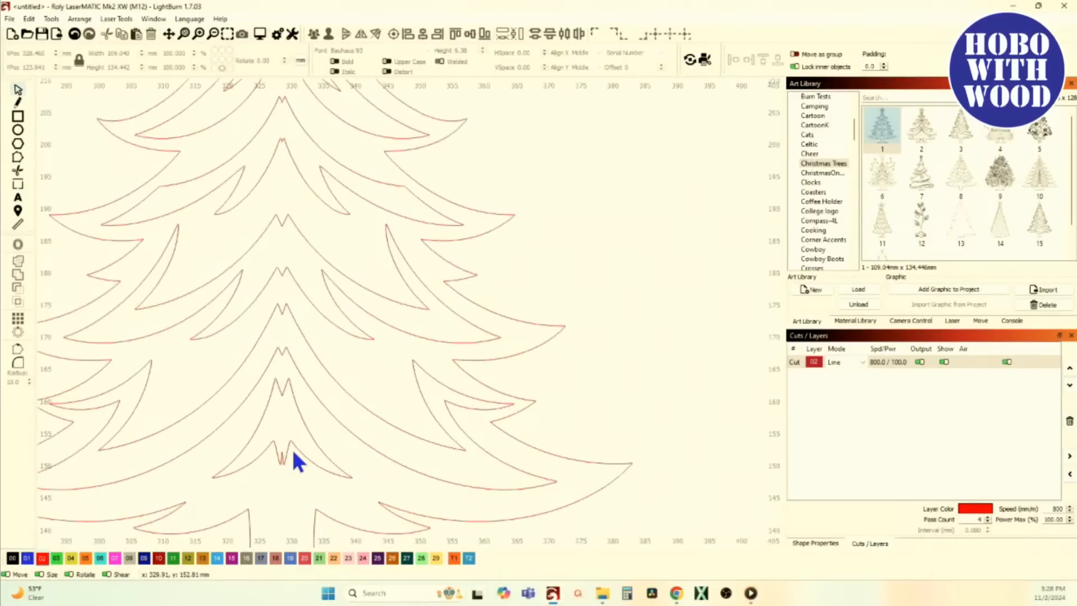
{"action": "scroll", "coordinate": [306, 446], "scroll_direction": "down", "scroll_amount": 2}
{"action": "scroll", "coordinate": [336, 410], "scroll_direction": "down", "scroll_amount": 1}
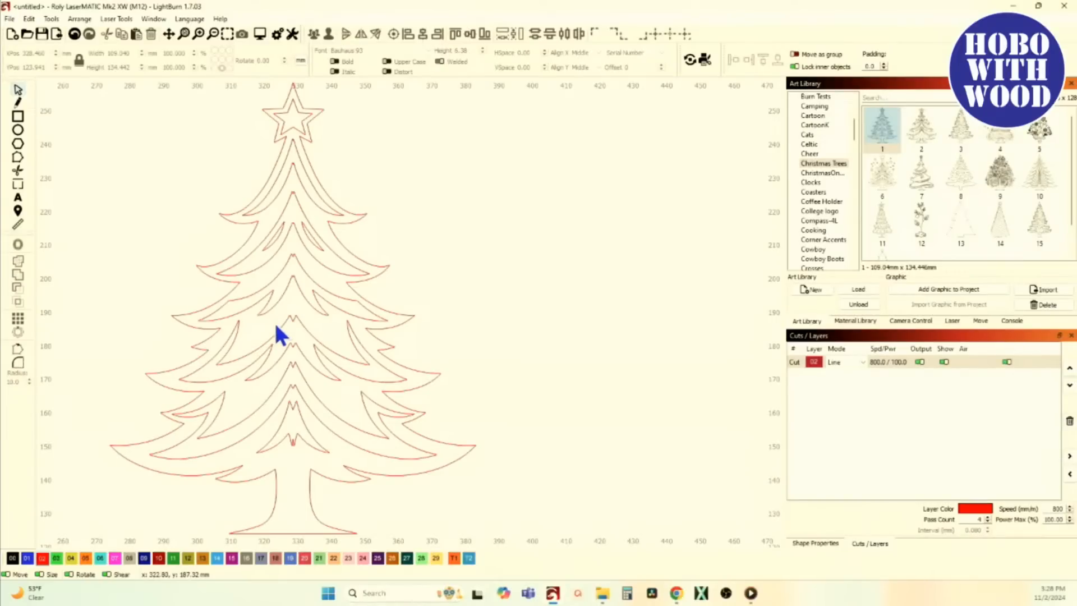
{"action": "scroll", "coordinate": [281, 335], "scroll_direction": "down", "scroll_amount": 1}
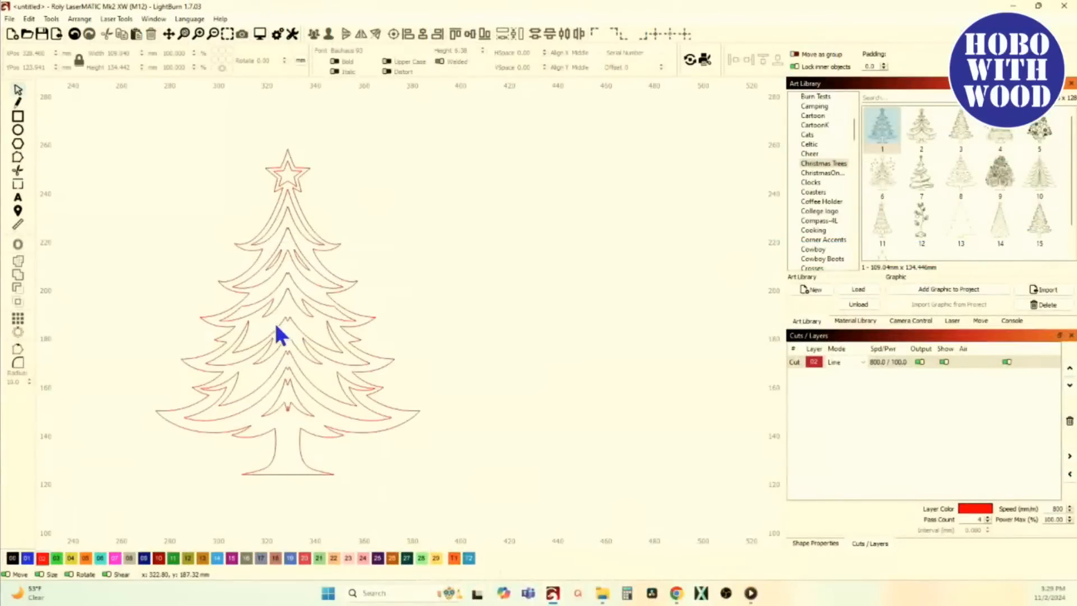
Step: Draw a 300 mm square around the tree, assign it to tool layer T2, and move it to the work area's lower-left corner
{"action": "scroll", "coordinate": [276, 327], "scroll_direction": "down", "scroll_amount": 5}
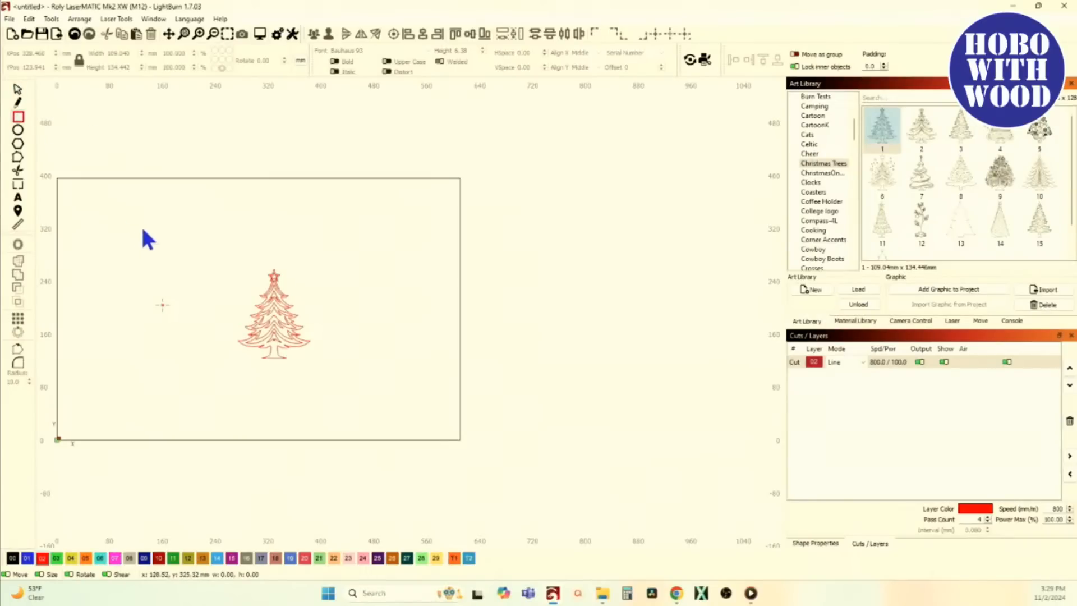
{"action": "mouse_move", "coordinate": [136, 226]}
{"action": "left_mouse_down"}
{"action": "mouse_move", "coordinate": [312, 383]}
{"action": "mouse_move", "coordinate": [344, 394]}
{"action": "left_mouse_up"}
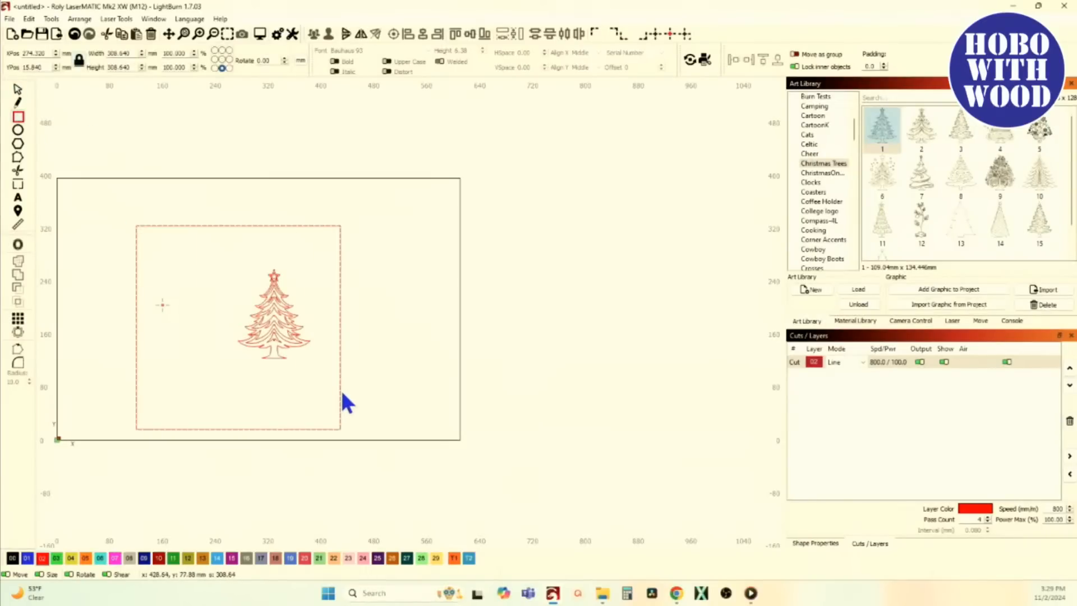
{"action": "left_click", "coordinate": [18, 88]}
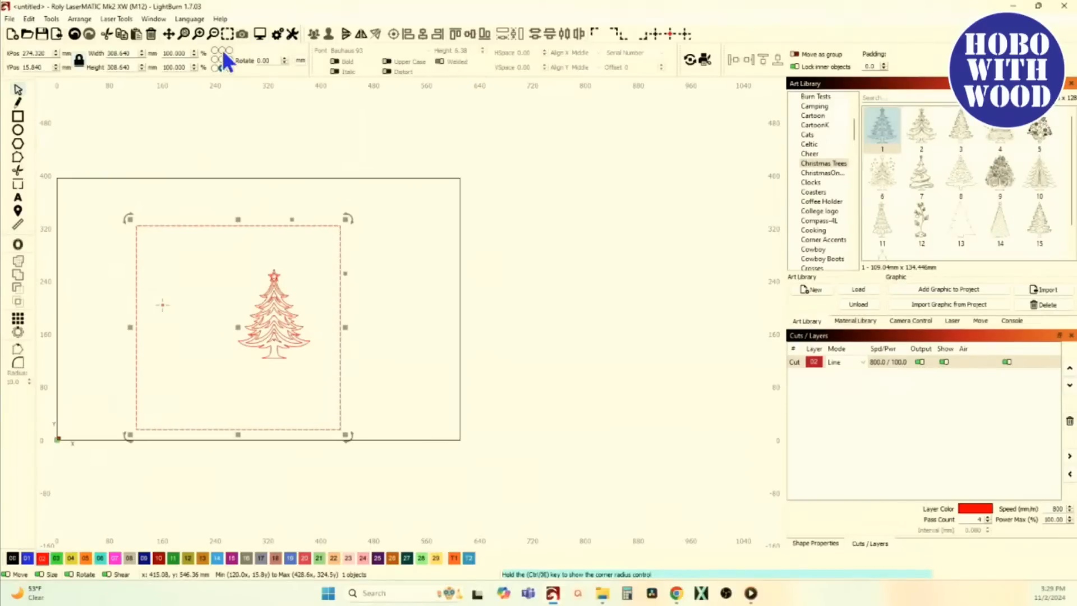
{"action": "left_click", "coordinate": [151, 55]}
{"action": "type", "text": "300"}
{"action": "key", "text": "Return"}
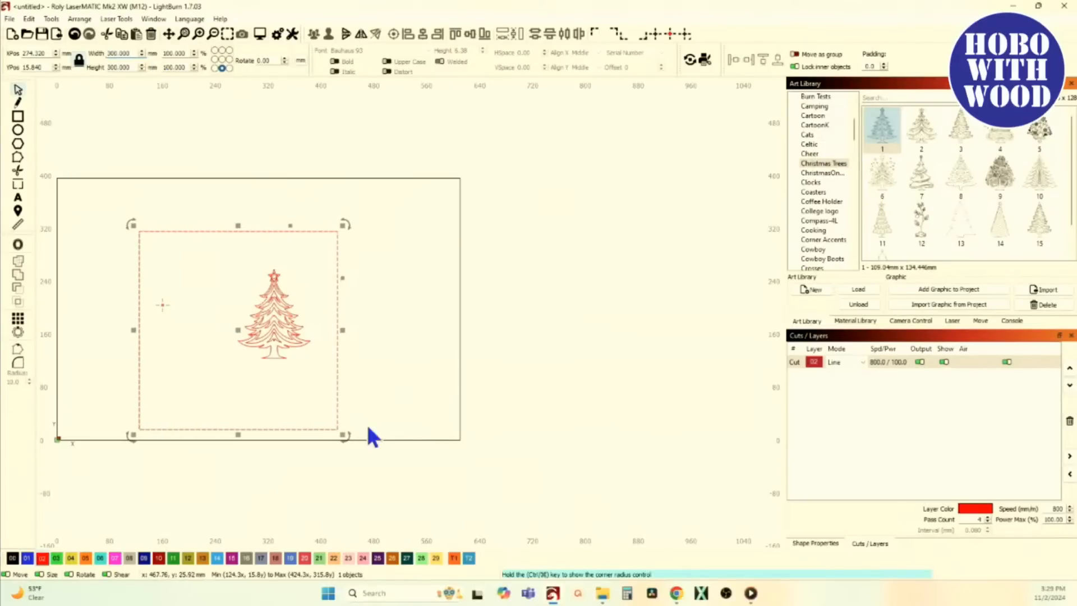
{"action": "left_click", "coordinate": [469, 558]}
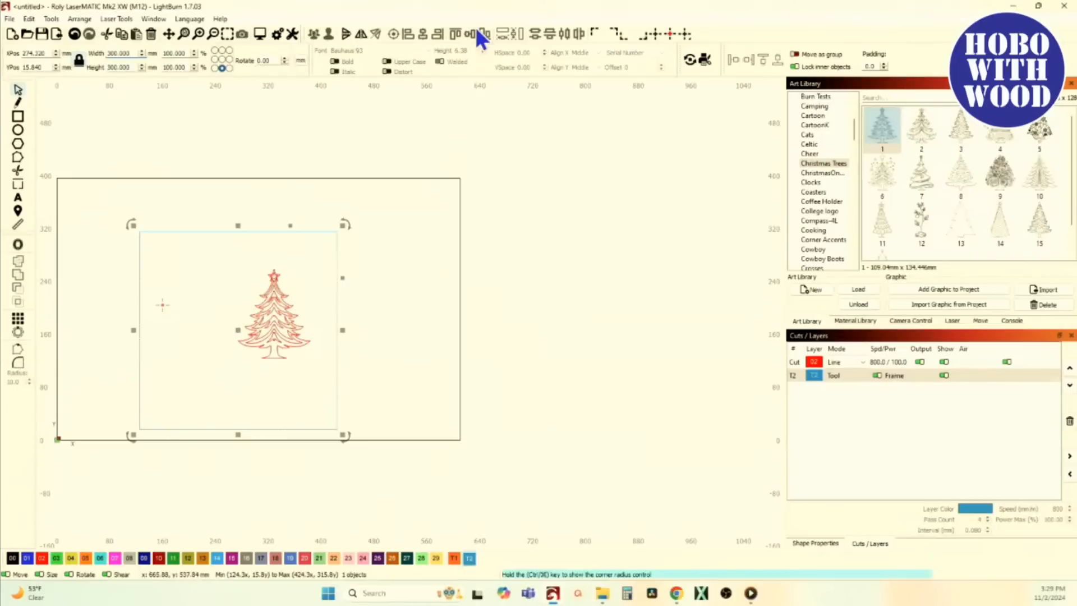
{"action": "left_click", "coordinate": [626, 37]}
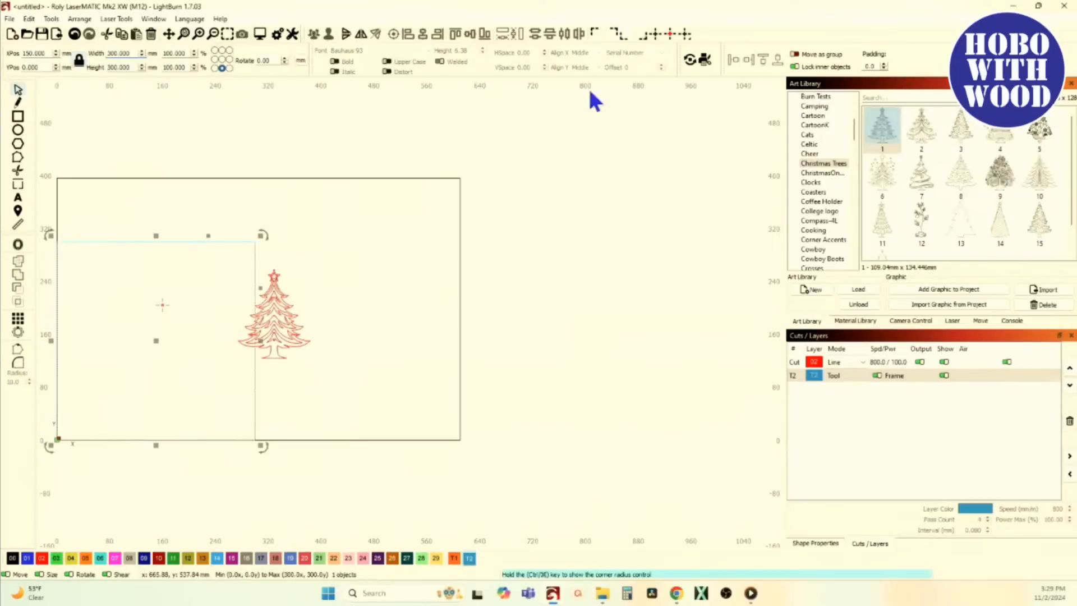
Step: Select the whole tree and move it into the lower-left corner of the 300 mm square
{"action": "left_click_drag", "start_coordinate": [229, 222], "coordinate": [353, 392]}
{"action": "left_click_drag", "start_coordinate": [277, 314], "coordinate": [103, 404]}
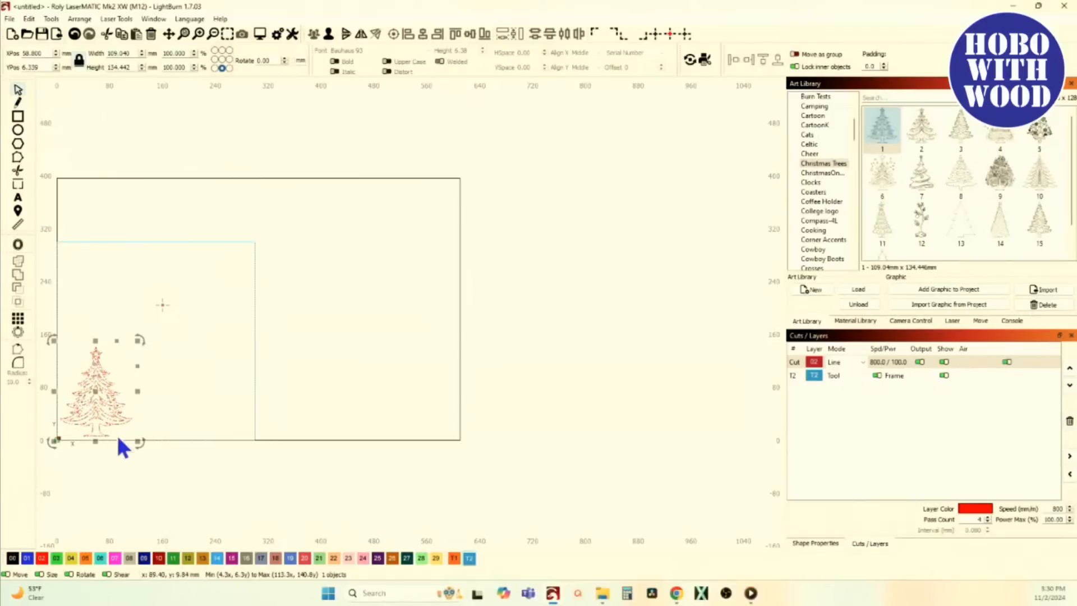
{"action": "scroll", "coordinate": [116, 433], "scroll_direction": "up", "scroll_amount": 5}
{"action": "left_click_drag", "start_coordinate": [206, 421], "coordinate": [251, 423]}
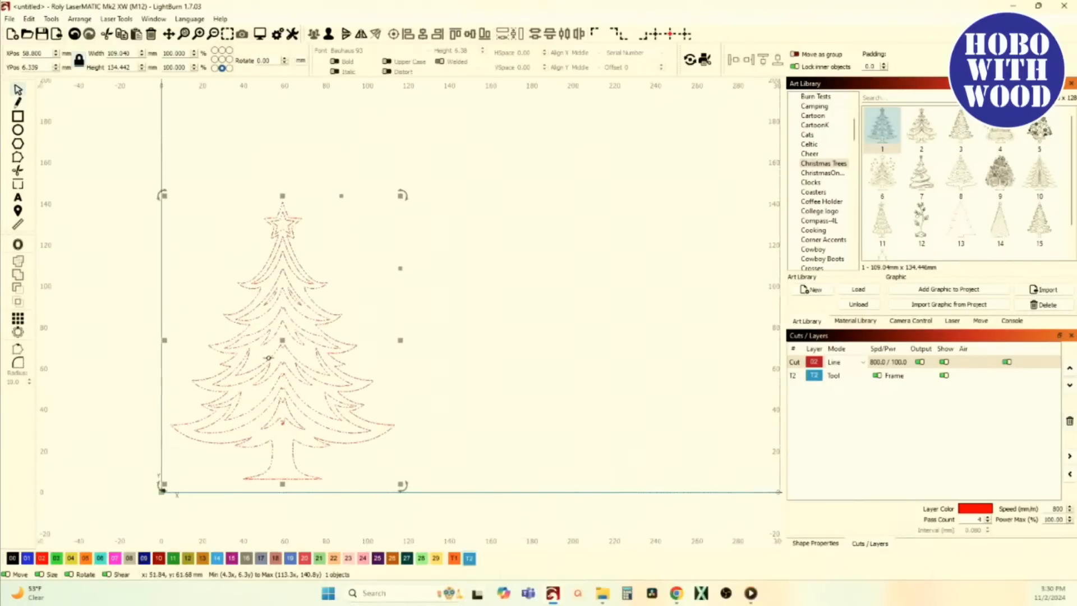
{"action": "scroll", "coordinate": [253, 274], "scroll_direction": "down", "scroll_amount": 4}
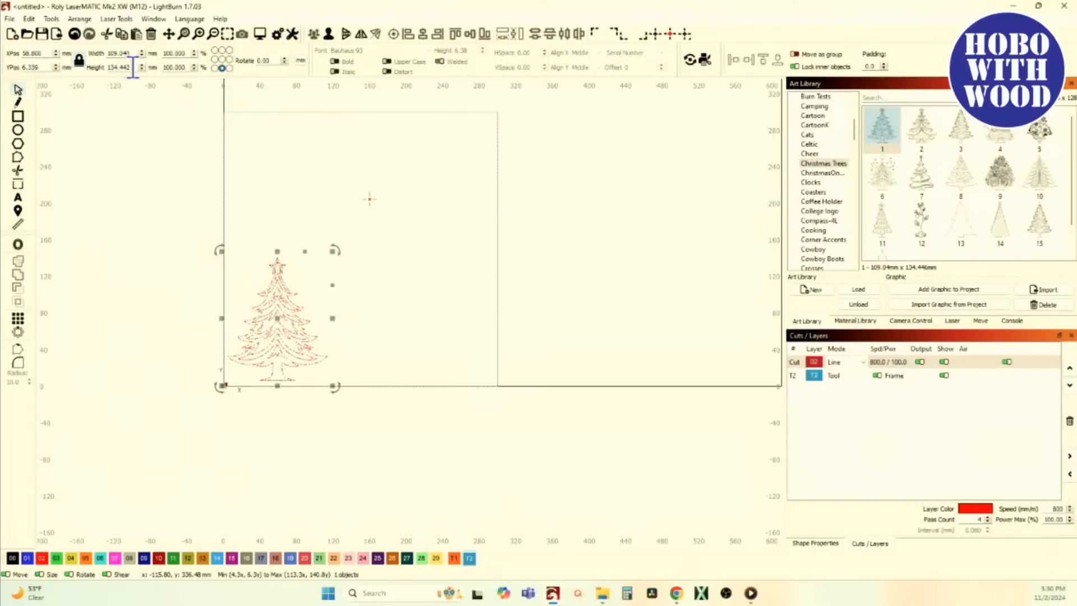
Step: Switch the units to inches and scale the tree proportionally from its lower-left anchor to a height of 6.5 in
{"action": "left_click", "coordinate": [301, 60]}
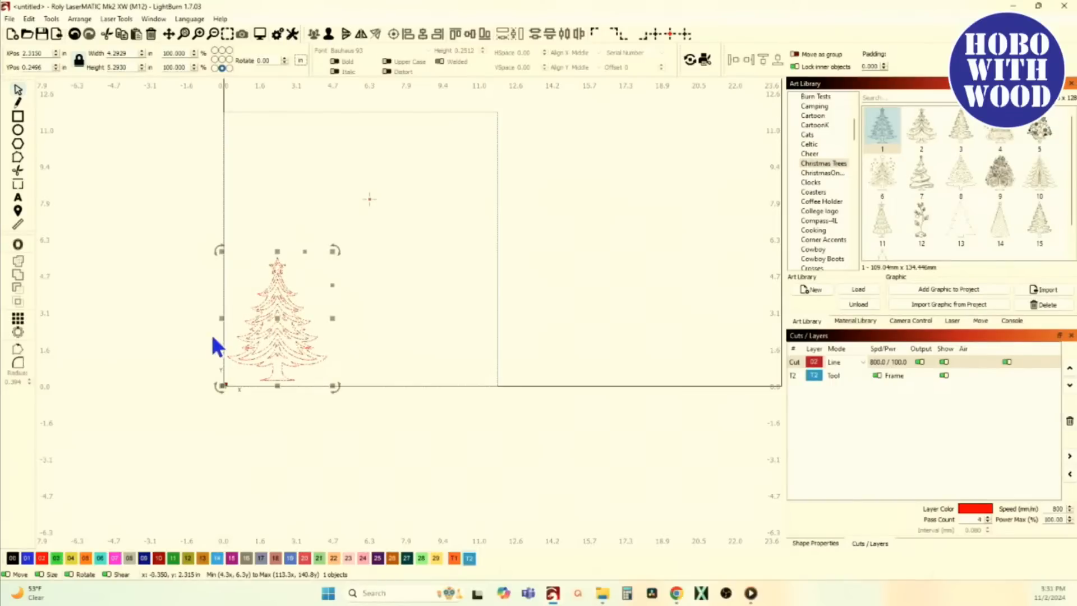
{"action": "left_click", "coordinate": [215, 69]}
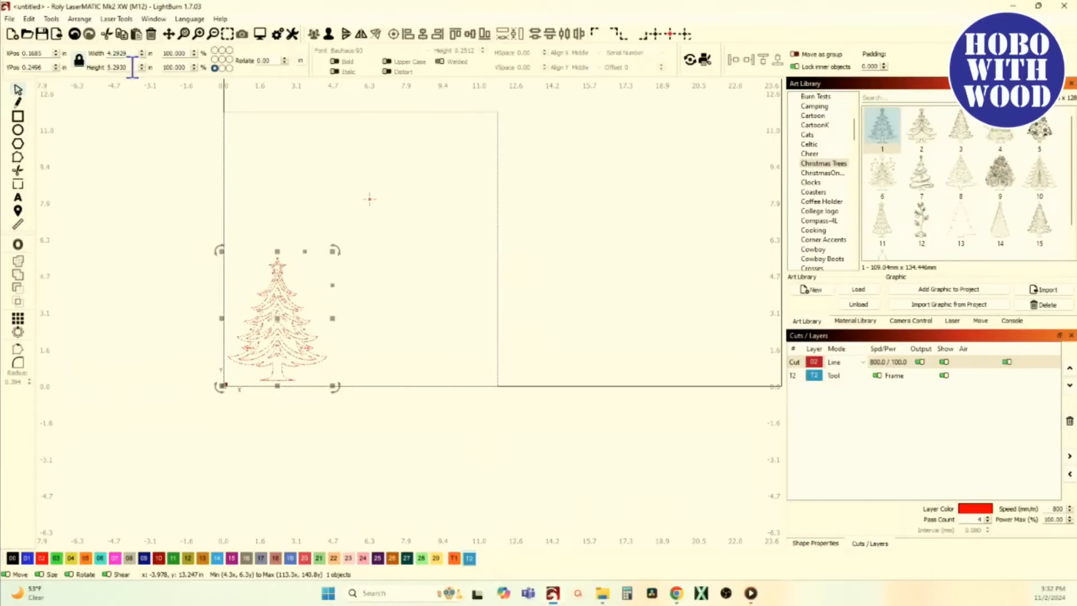
{"action": "type", "text": "6.5"}
{"action": "key", "text": "Return"}
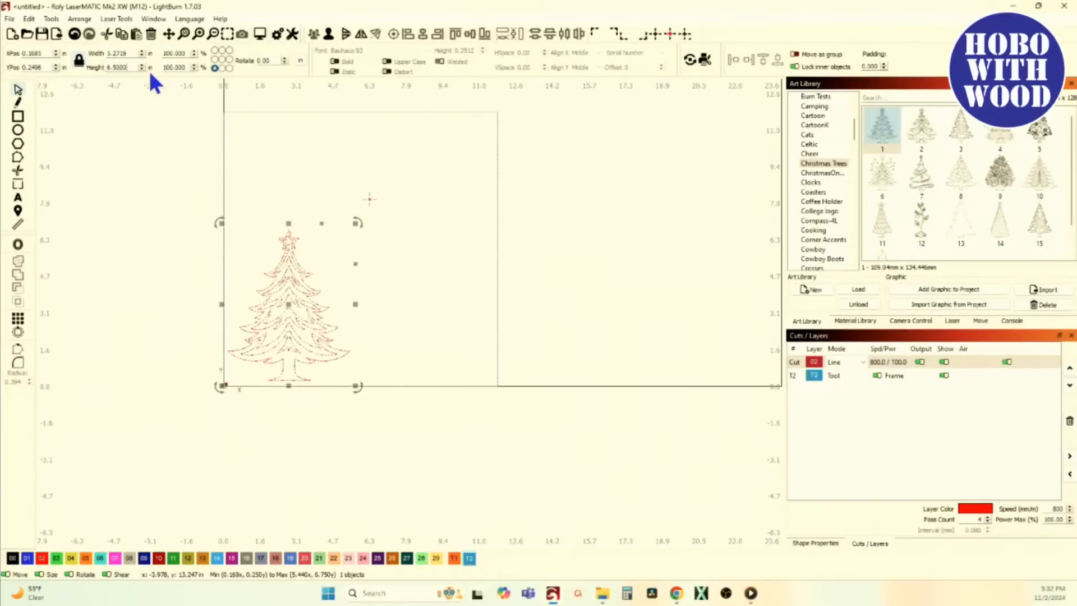
Step: Reselect the tree and set its transform reference point to the centre, comparing it with the lower-left anchor
{"action": "left_click", "coordinate": [387, 286]}
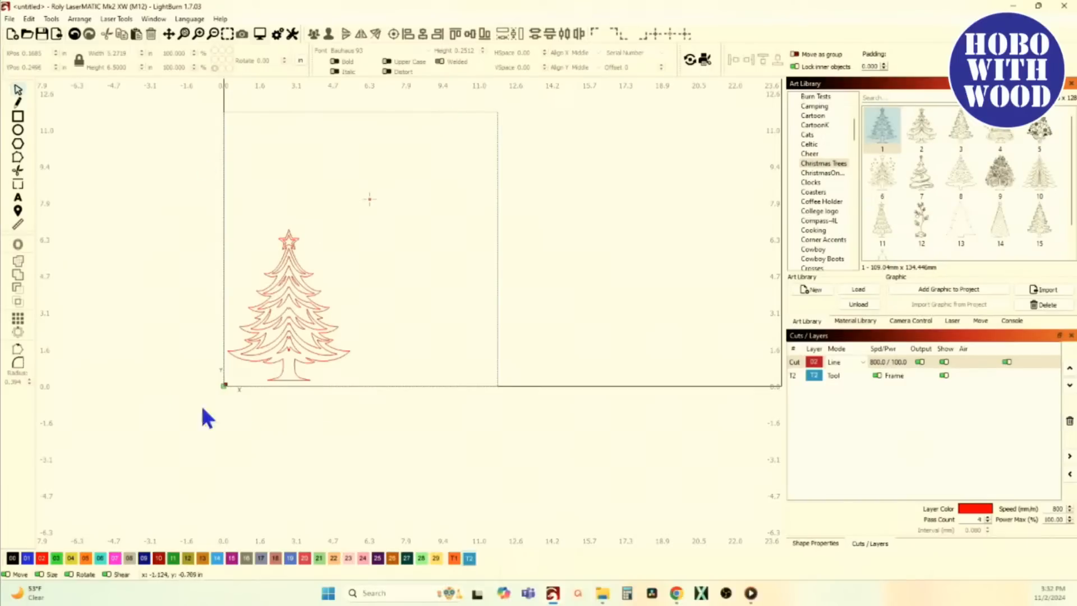
{"action": "left_click", "coordinate": [276, 285]}
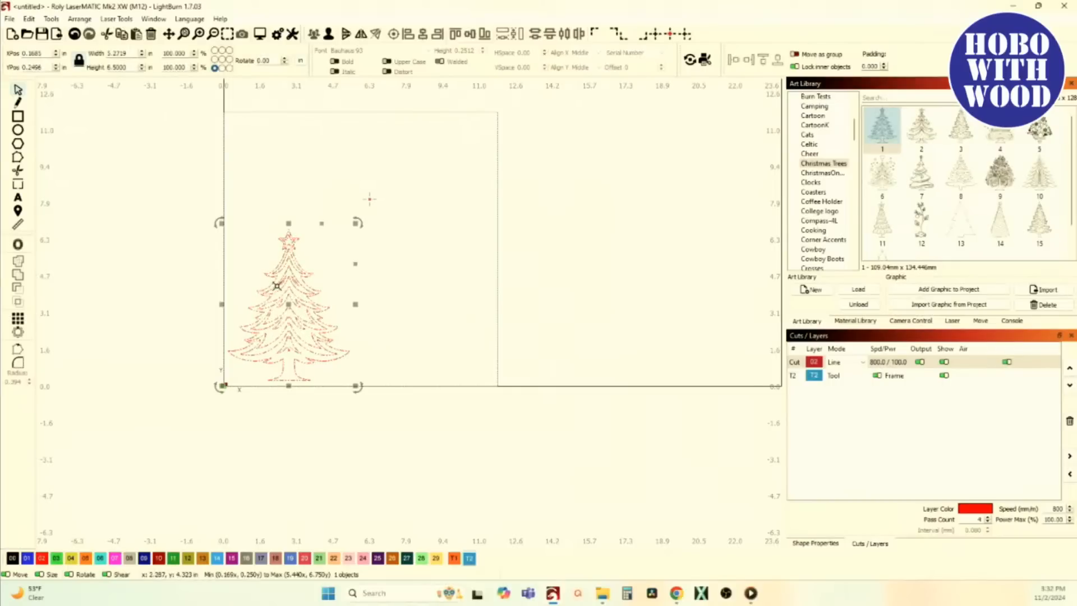
{"action": "left_click", "coordinate": [222, 60]}
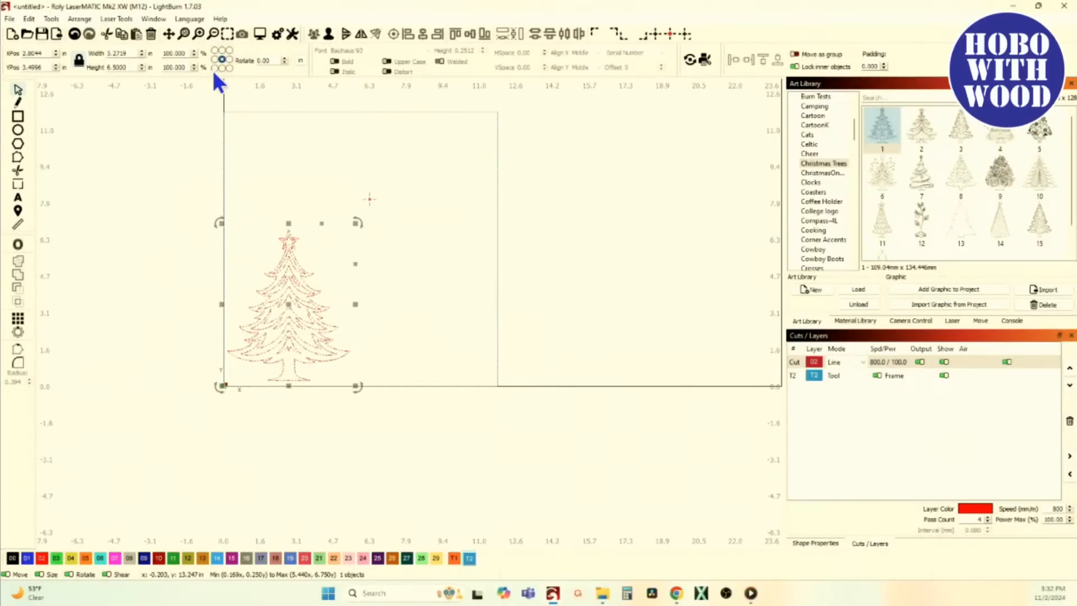
{"action": "left_click", "coordinate": [214, 68]}
{"action": "left_click", "coordinate": [222, 59]}
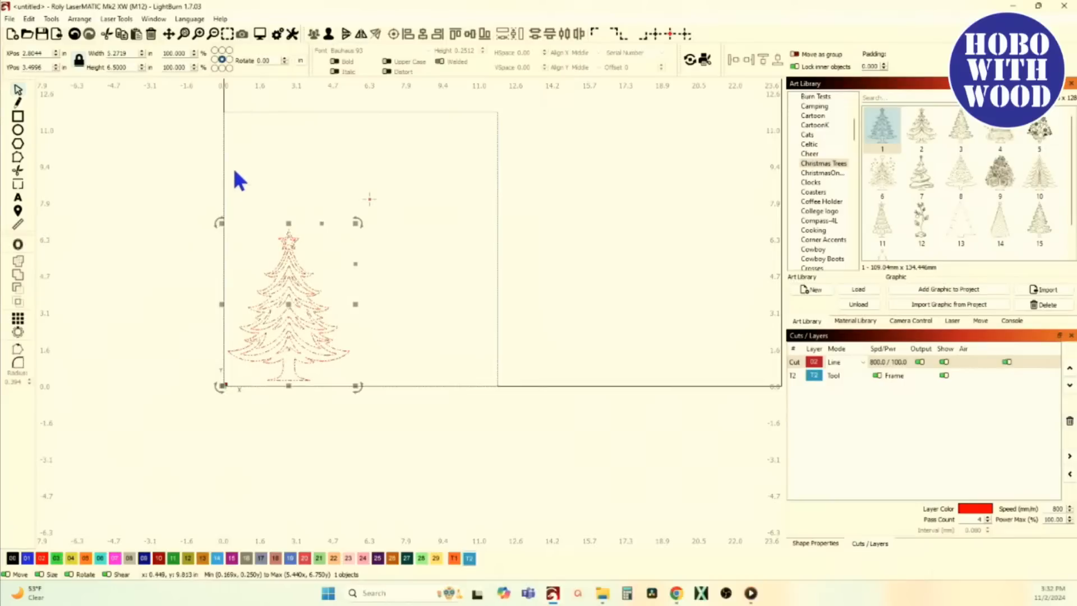
{"action": "scroll", "coordinate": [310, 353], "scroll_direction": "up", "scroll_amount": 3}
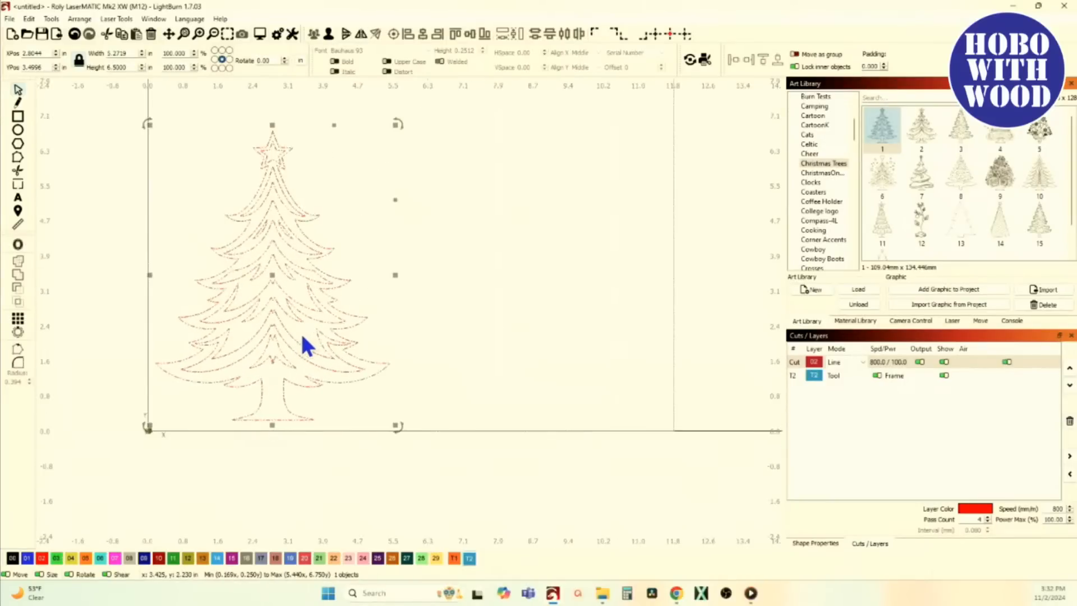
{"action": "scroll", "coordinate": [306, 345], "scroll_direction": "down", "scroll_amount": 3}
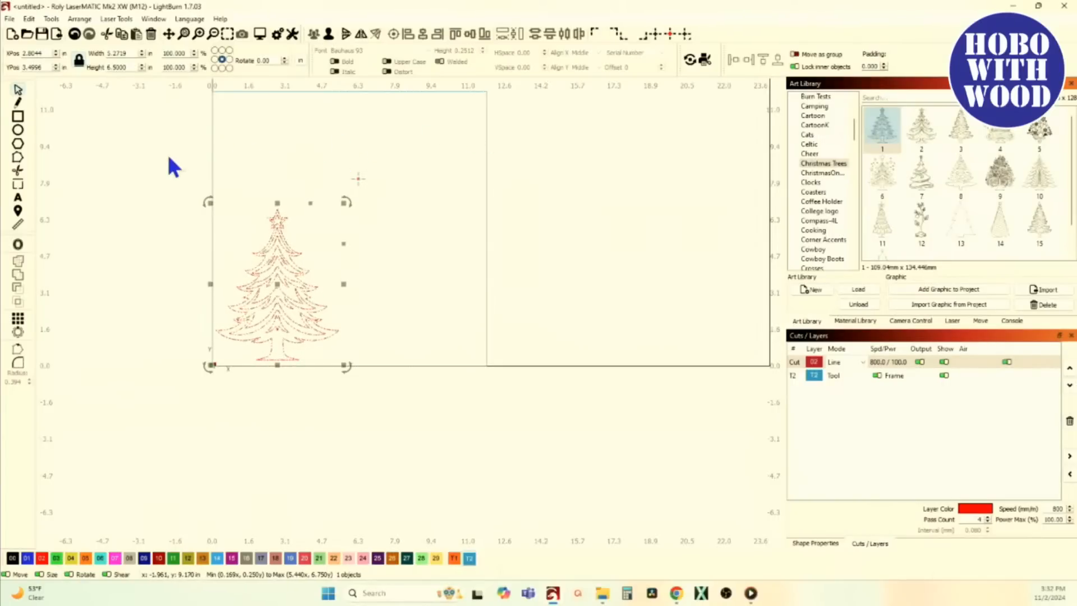
{"action": "scroll", "coordinate": [282, 261], "scroll_direction": "up", "scroll_amount": 3}
{"action": "scroll", "coordinate": [283, 260], "scroll_direction": "up", "scroll_amount": 1}
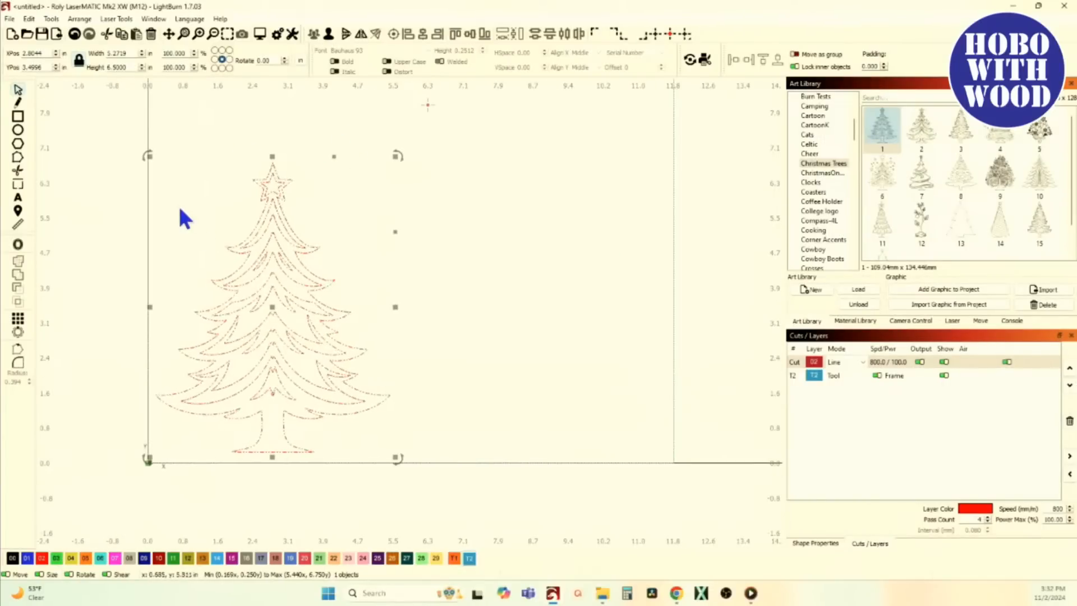
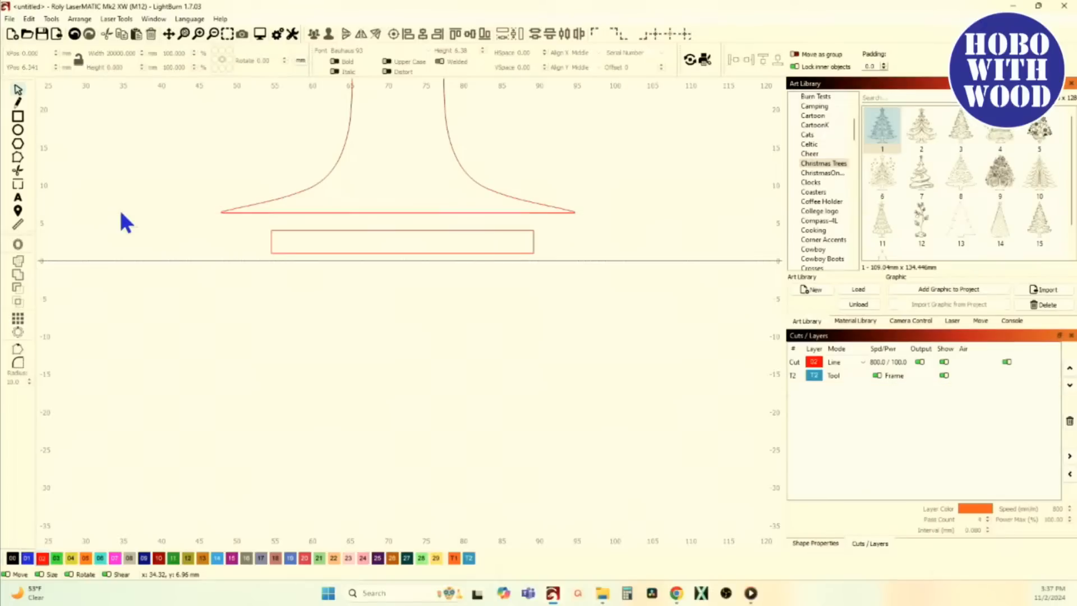
Step: Measure the length of the tree trunk's flat bottom edge
{"action": "scroll", "coordinate": [258, 320], "scroll_direction": "down", "scroll_amount": 5}
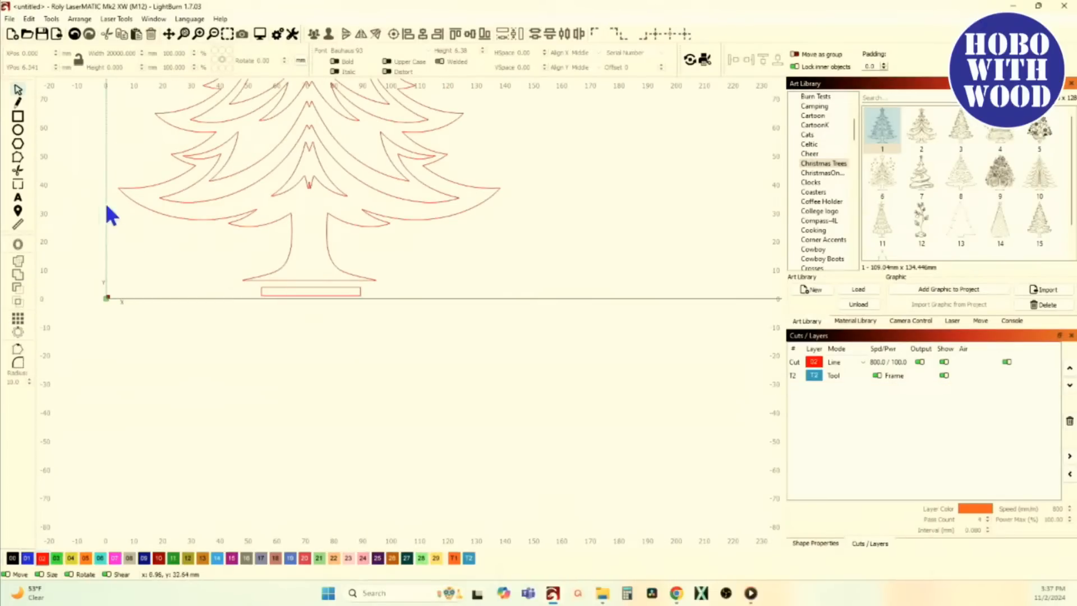
{"action": "left_click", "coordinate": [18, 225]}
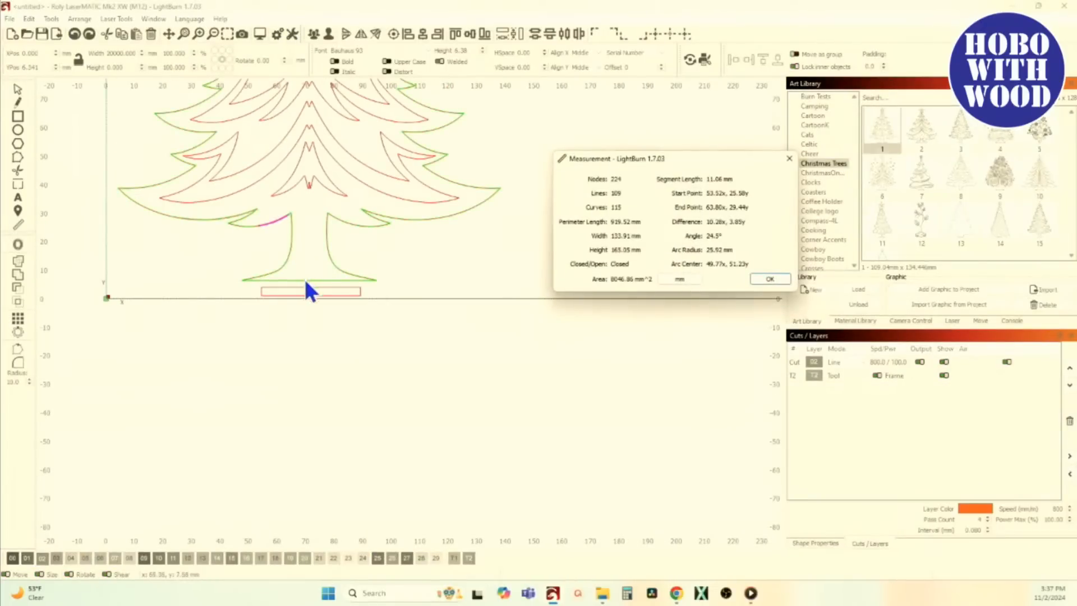
{"action": "scroll", "coordinate": [308, 279], "scroll_direction": "up", "scroll_amount": 4}
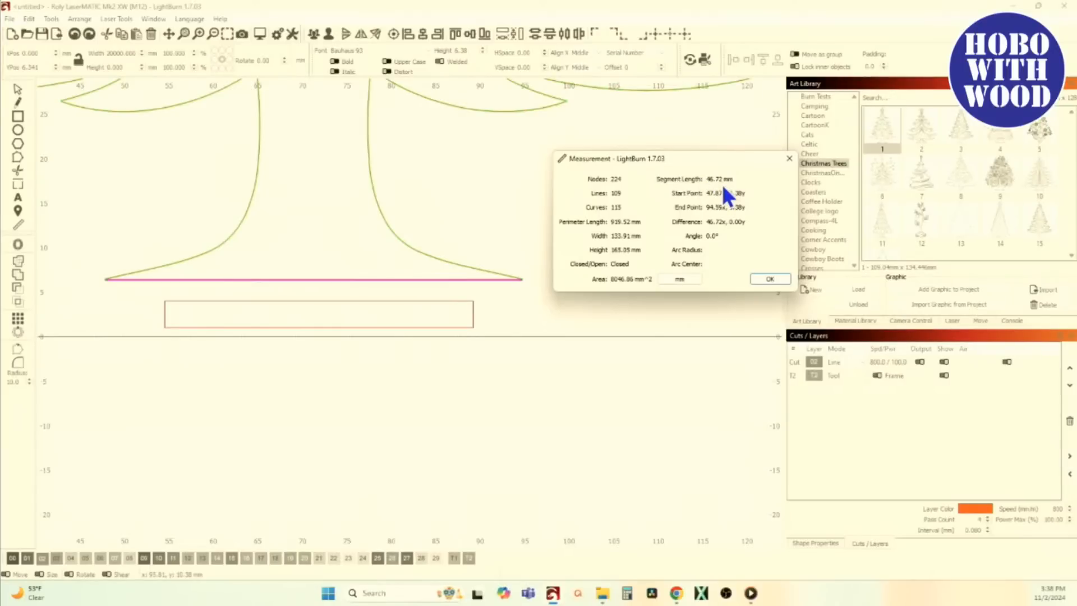
{"action": "left_click", "coordinate": [789, 158]}
Step: Set the width of the rectangle below the trunk to 46 mm
{"action": "left_click", "coordinate": [296, 313]}
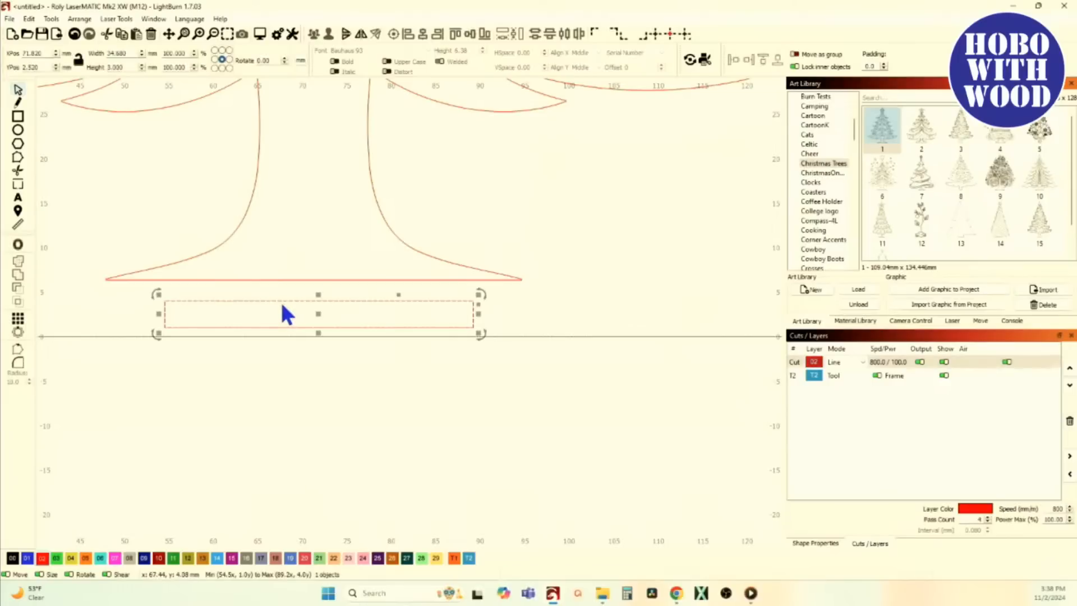
{"action": "double_click", "coordinate": [121, 53]}
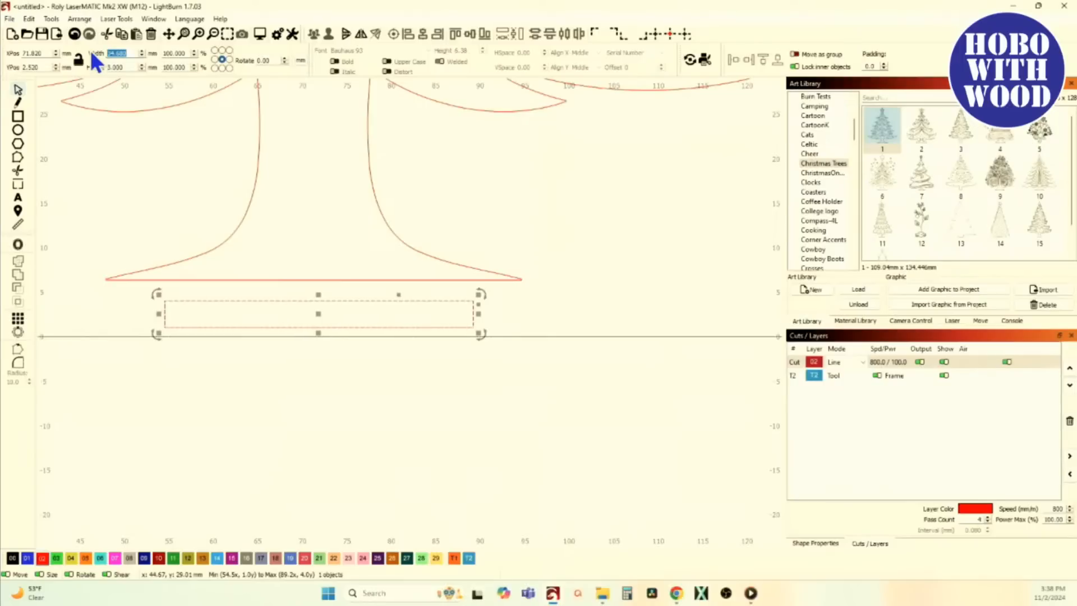
{"action": "type", "text": "46"}
{"action": "key", "text": "Return"}
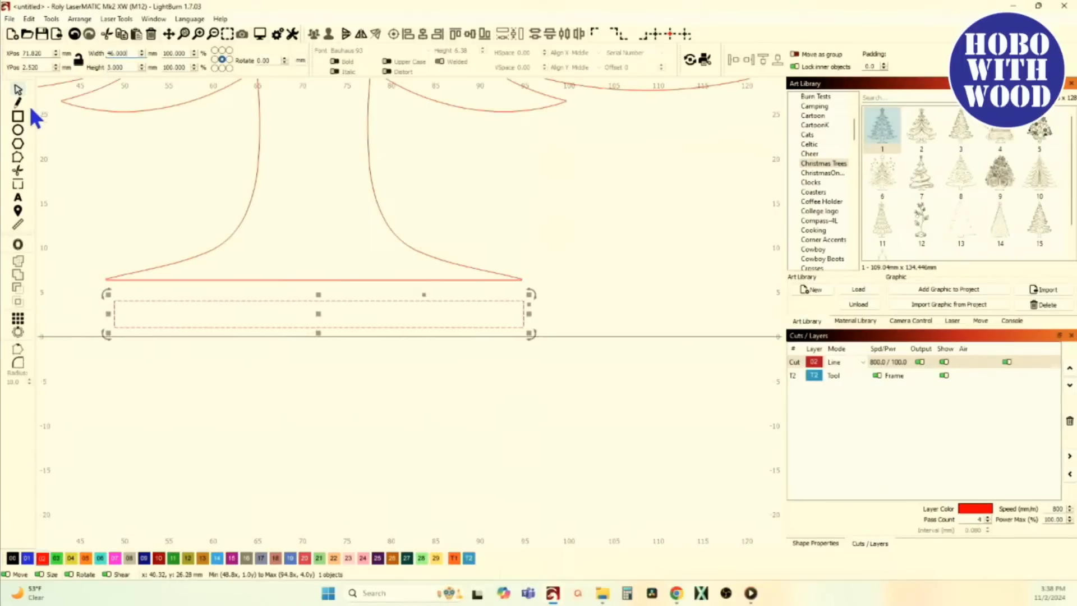
Step: Select the rectangle together with the tree and align the rectangle horizontally to the tree's centre
{"action": "left_click", "coordinate": [231, 281]}
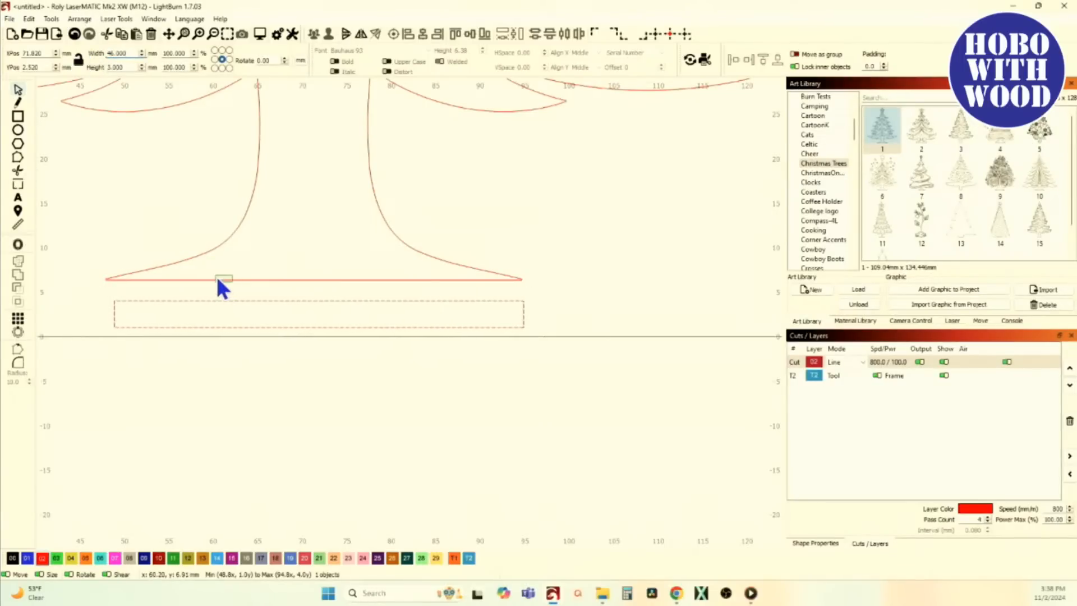
{"action": "key", "text": "ctrl+a"}
{"action": "left_click", "coordinate": [422, 33]}
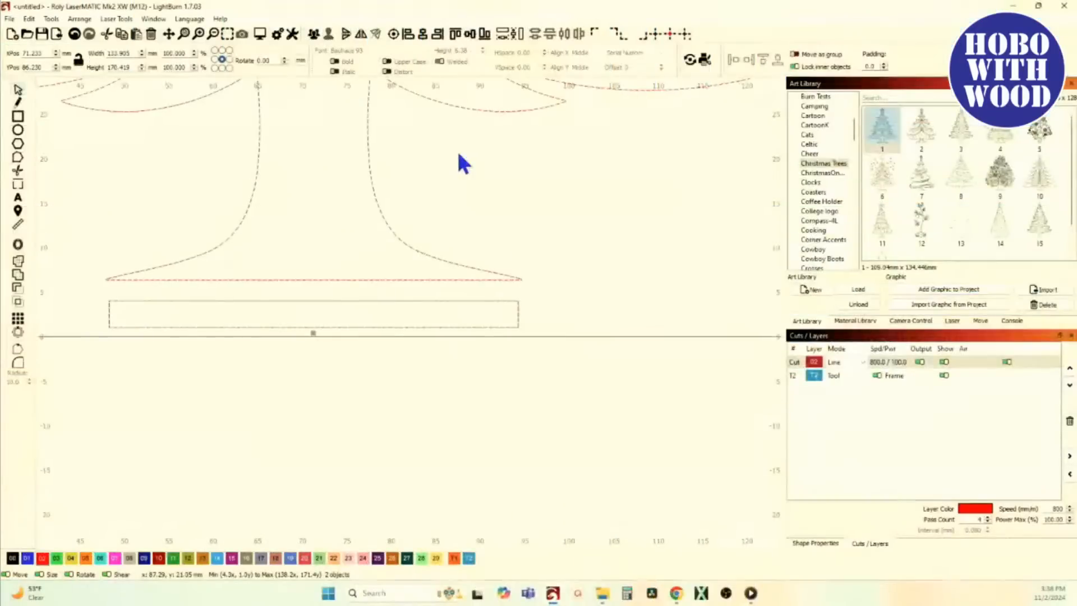
Step: Try docking the rectangle upward against the tree's bottom edge
{"action": "scroll", "coordinate": [348, 292], "scroll_direction": "down", "scroll_amount": 2}
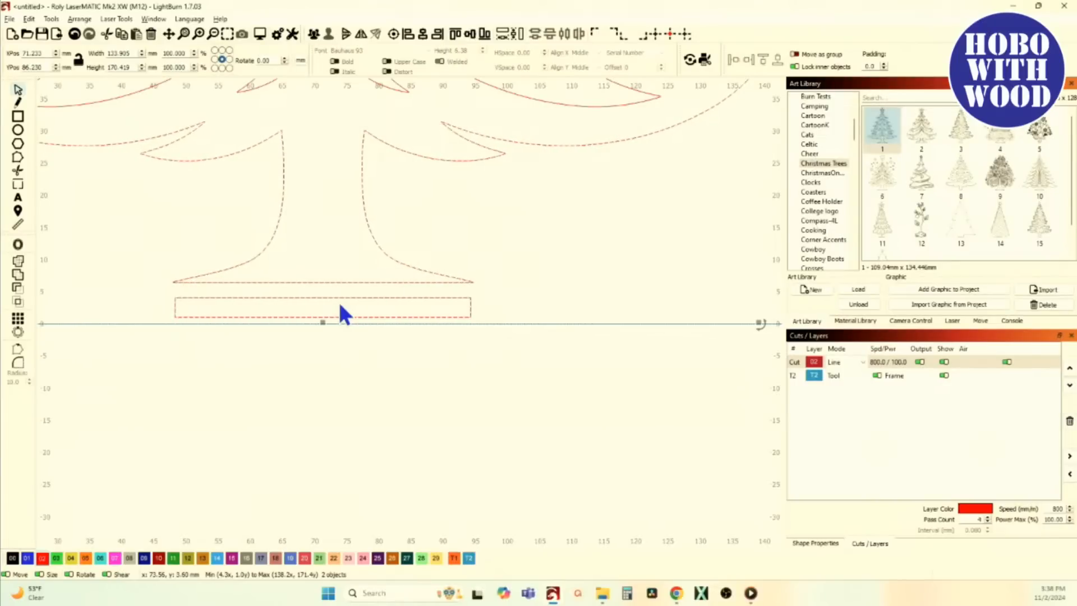
{"action": "key", "text": "Up"}
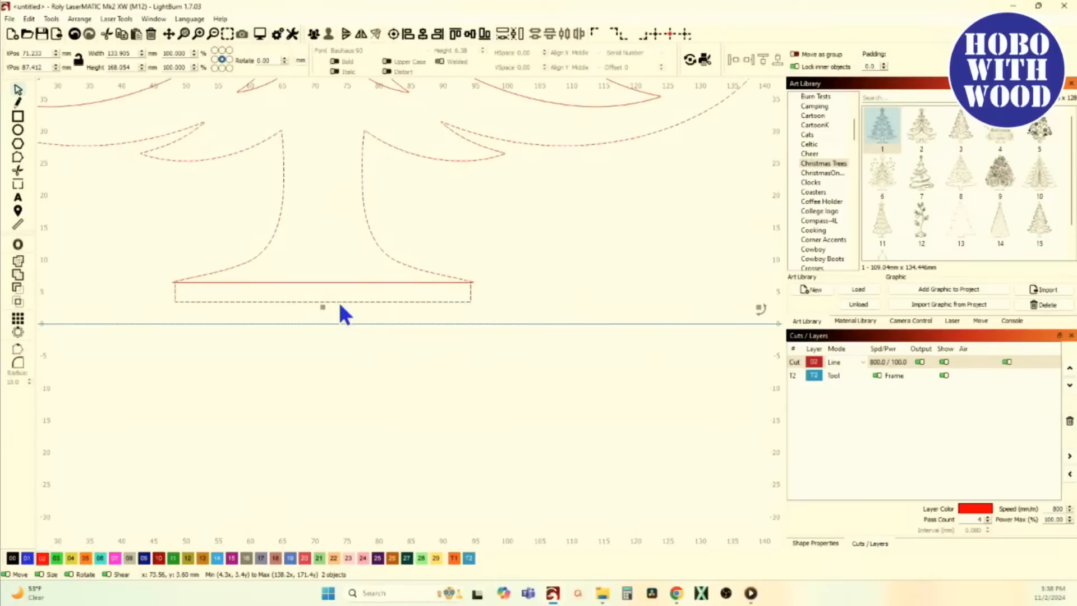
{"action": "left_click", "coordinate": [76, 35]}
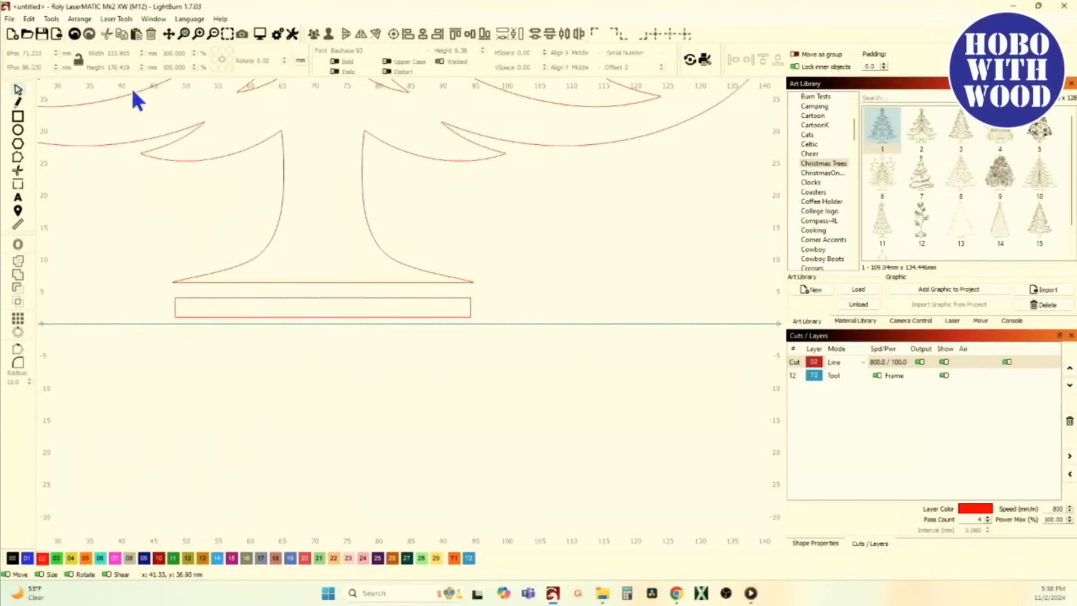
{"action": "left_click", "coordinate": [80, 19]}
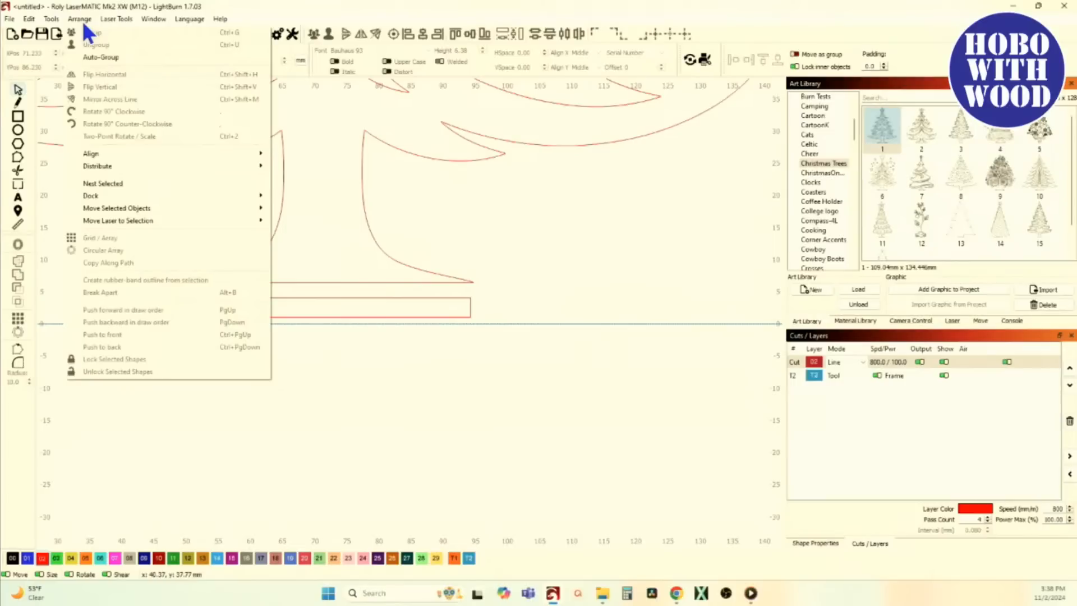
{"action": "left_click", "coordinate": [420, 254]}
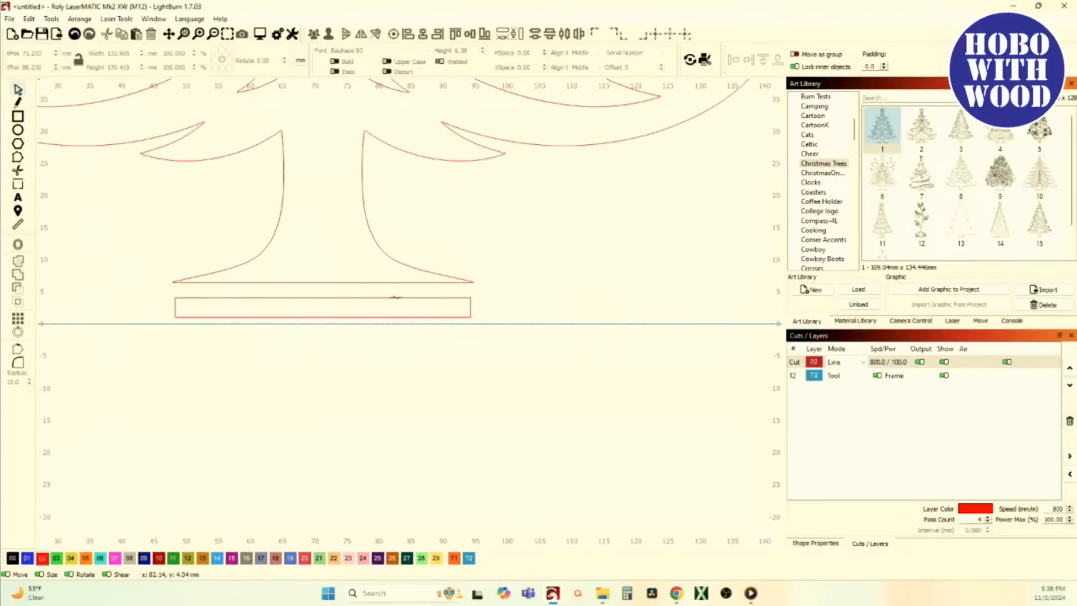
{"action": "left_click", "coordinate": [456, 317]}
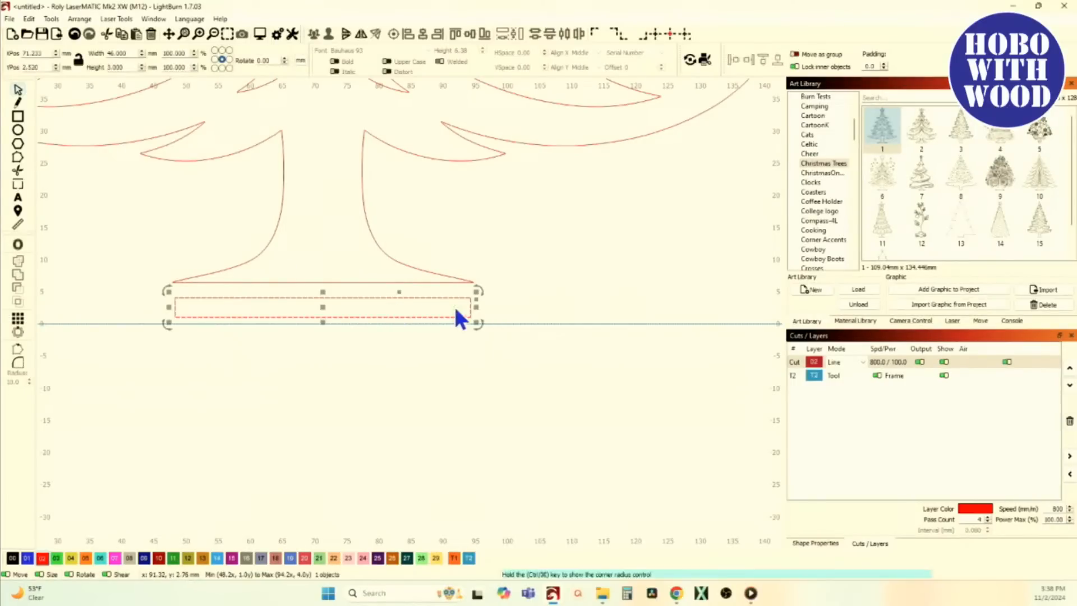
{"action": "left_click_drag", "start_coordinate": [503, 261], "coordinate": [388, 224]}
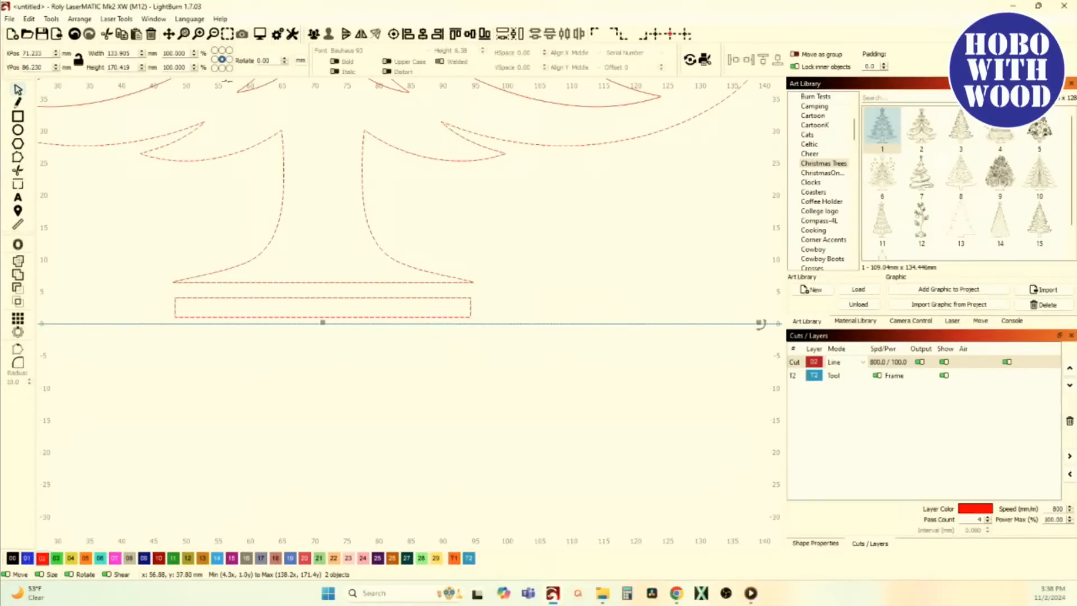
{"action": "left_click", "coordinate": [79, 18]}
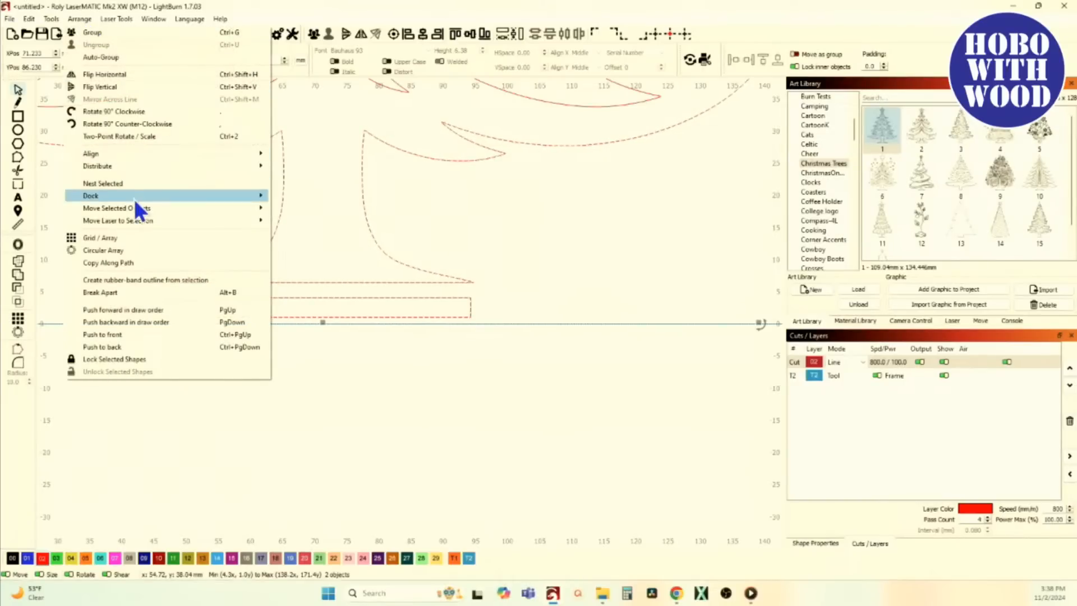
{"action": "mouse_move", "coordinate": [147, 211]}
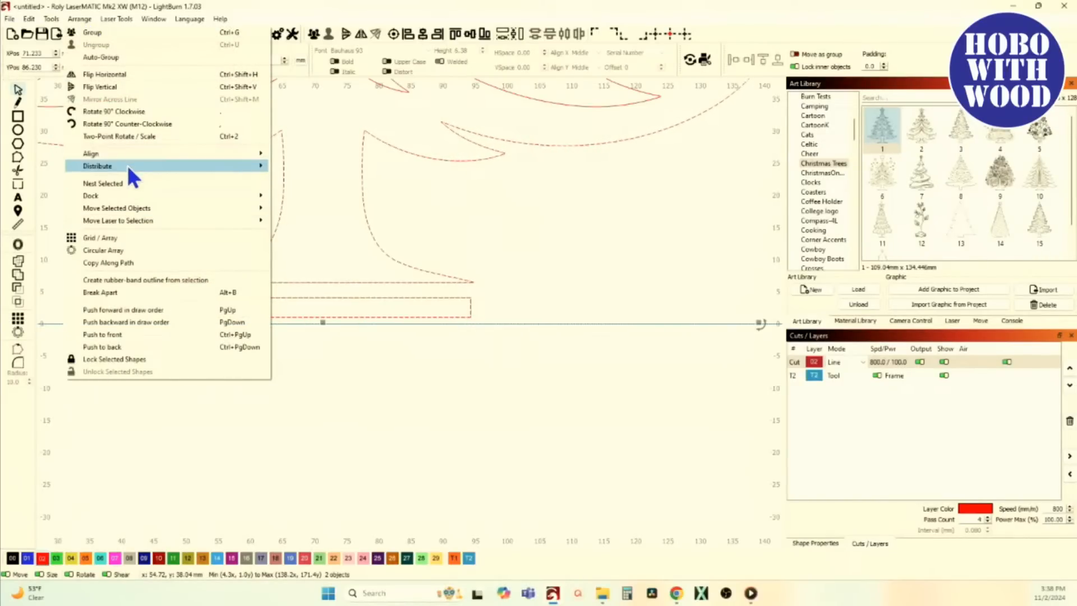
{"action": "mouse_move", "coordinate": [127, 165]}
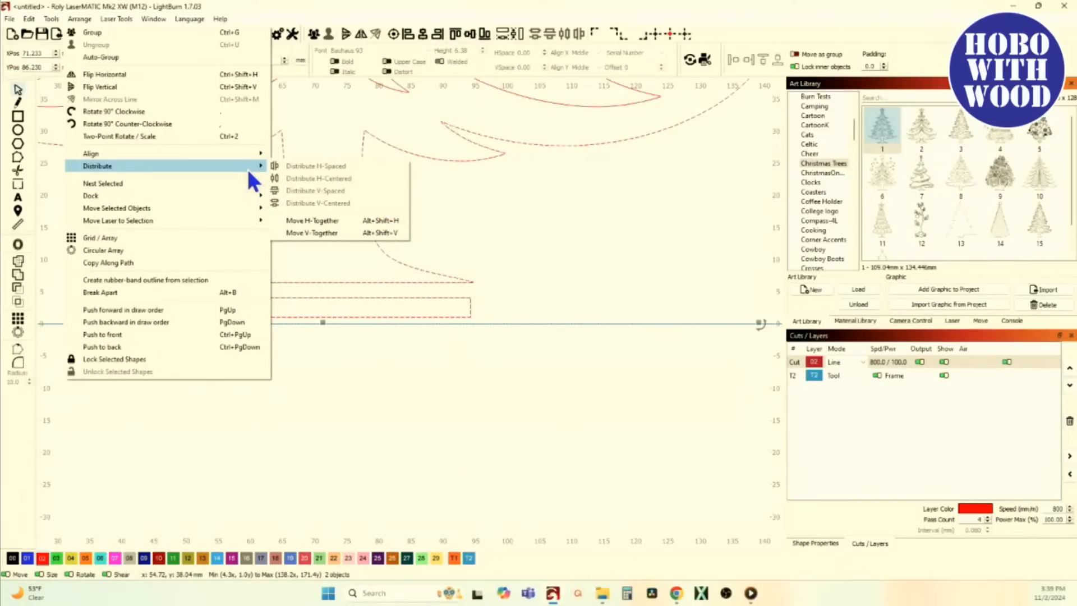
{"action": "left_click", "coordinate": [82, 16]}
{"action": "left_click", "coordinate": [494, 196]}
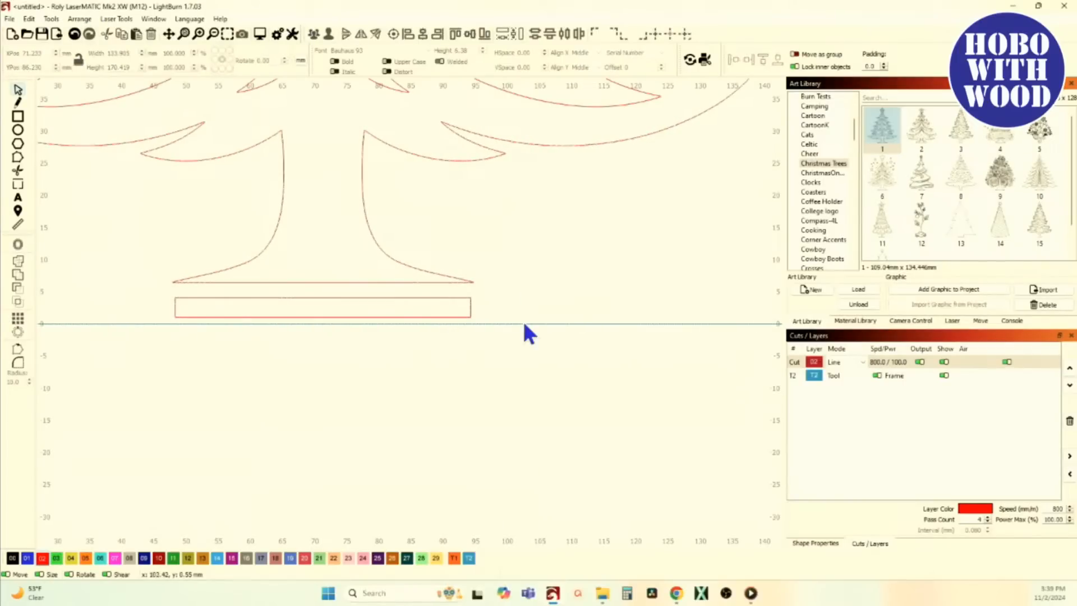
Step: Dock the 46 mm rectangle upward against the tree's base, first with 2 mm padding and finally with zero padding
{"action": "left_click", "coordinate": [461, 313]}
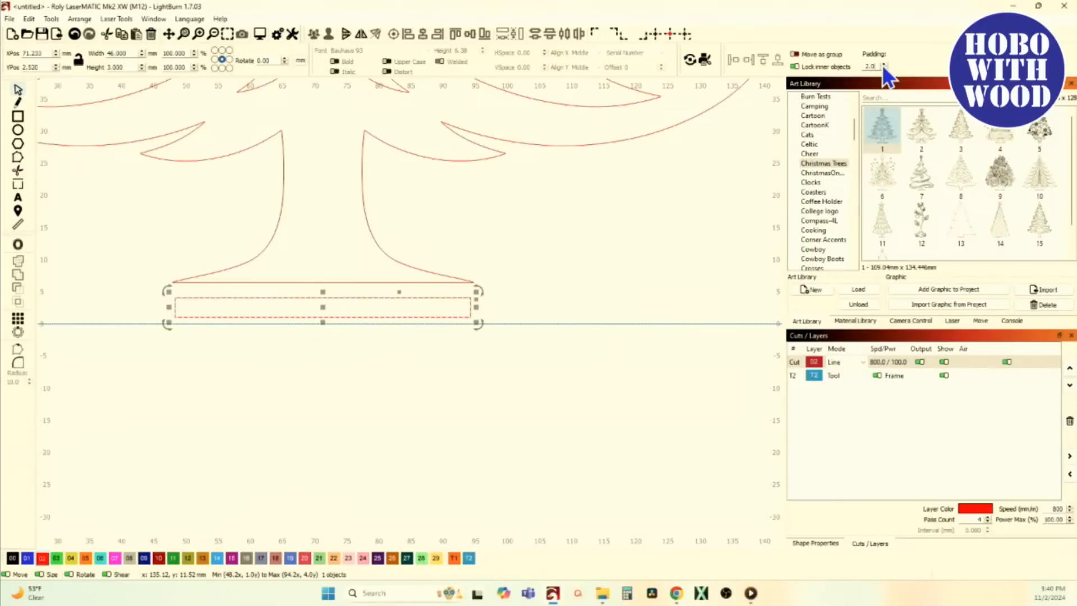
{"action": "left_click", "coordinate": [763, 59]}
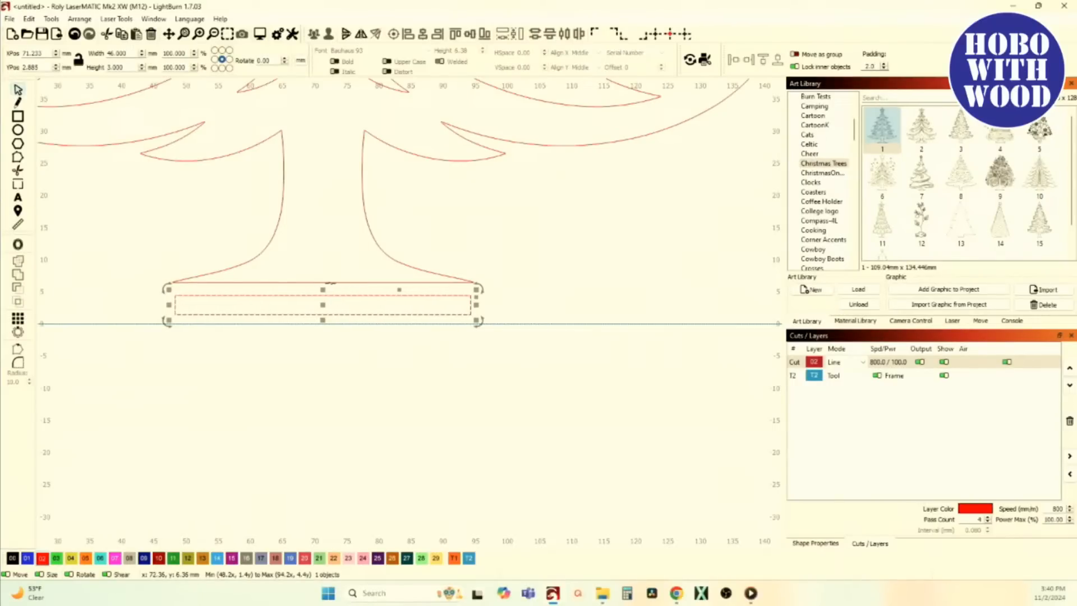
{"action": "double_click", "coordinate": [871, 66]}
{"action": "type", "text": "0"}
{"action": "left_click", "coordinate": [765, 59]}
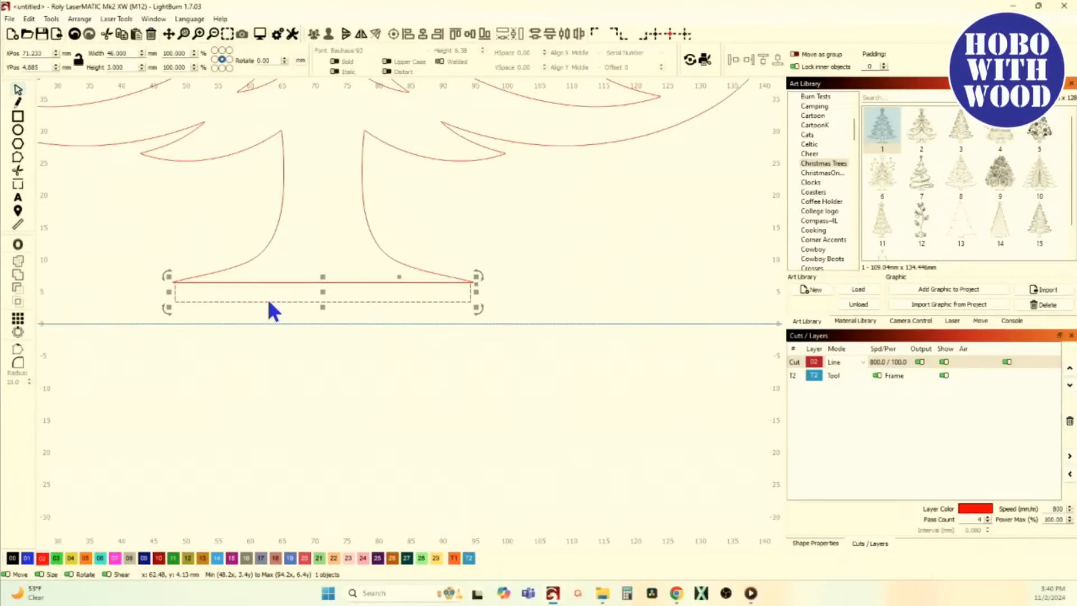
{"action": "scroll", "coordinate": [267, 292], "scroll_direction": "up", "scroll_amount": 3}
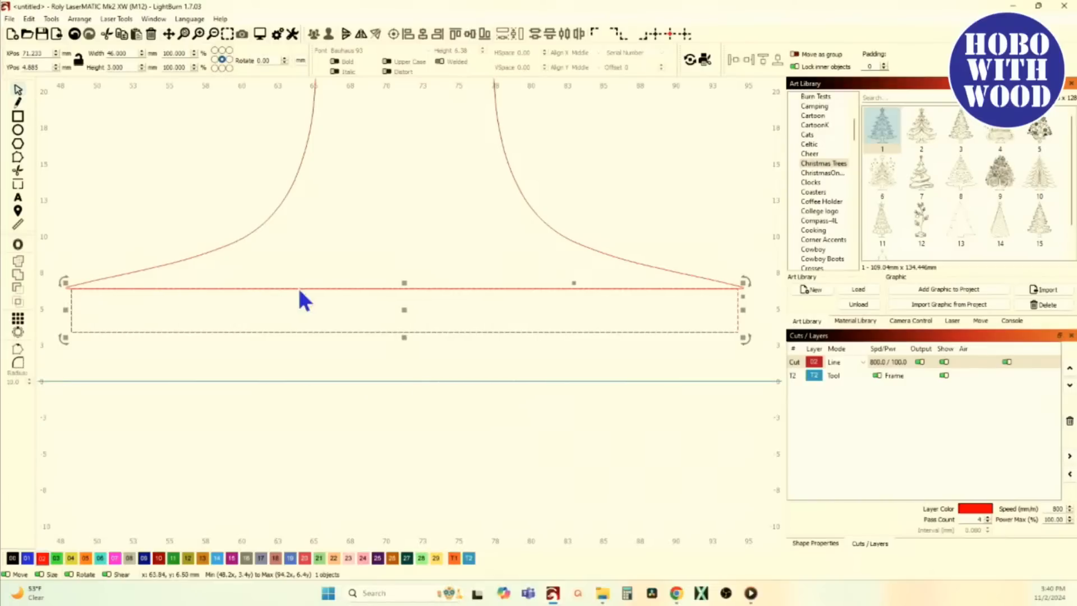
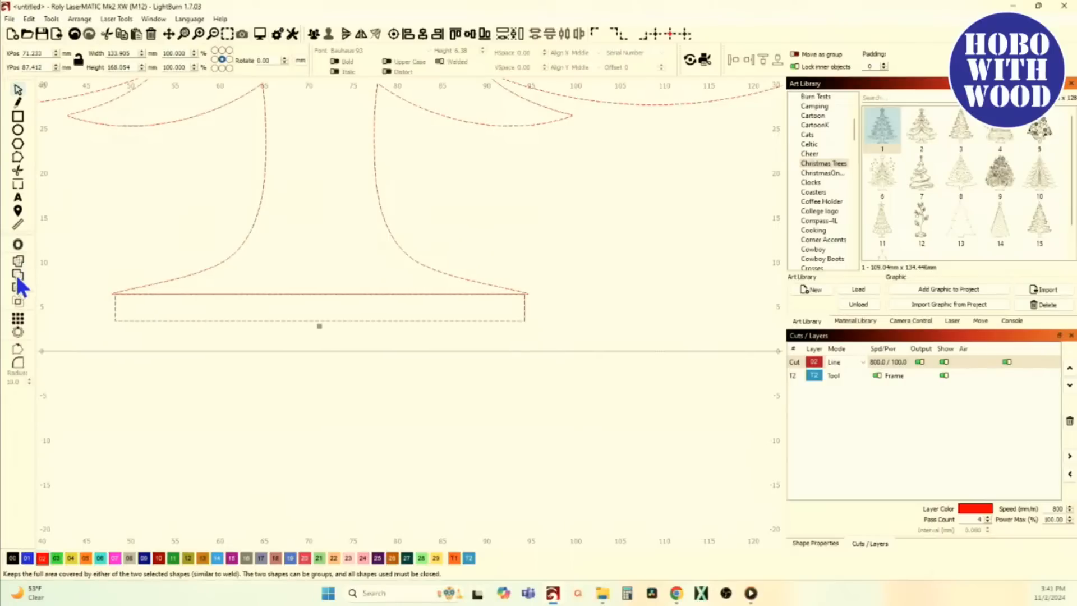
Step: Merge the tree outline and the docked rectangle into one shape with Boolean Union and inspect both base corners
{"action": "left_click", "coordinate": [18, 286]}
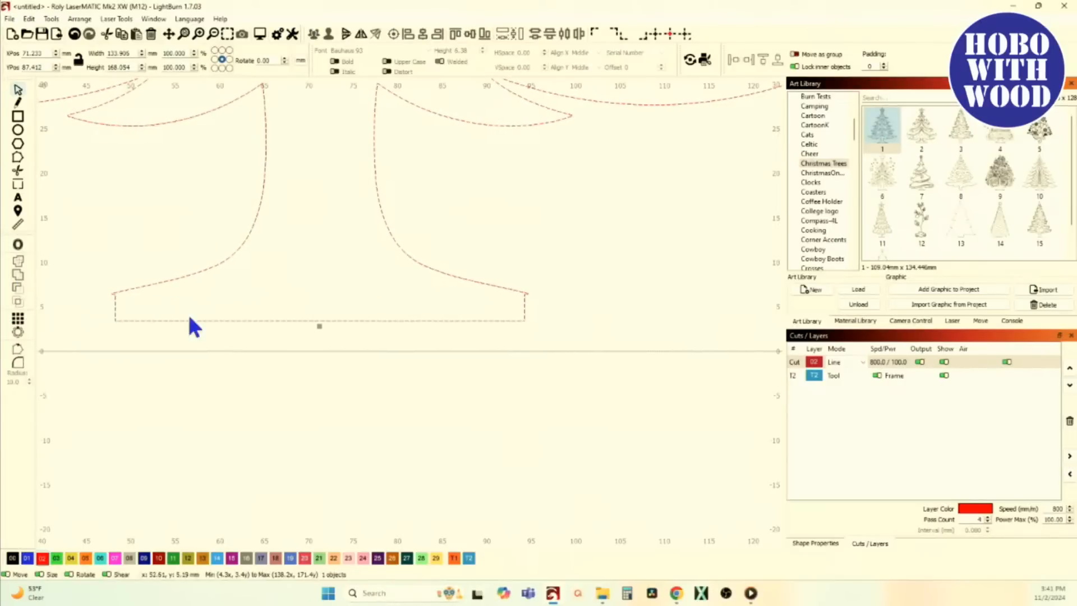
{"action": "scroll", "coordinate": [133, 298], "scroll_direction": "up", "scroll_amount": 15}
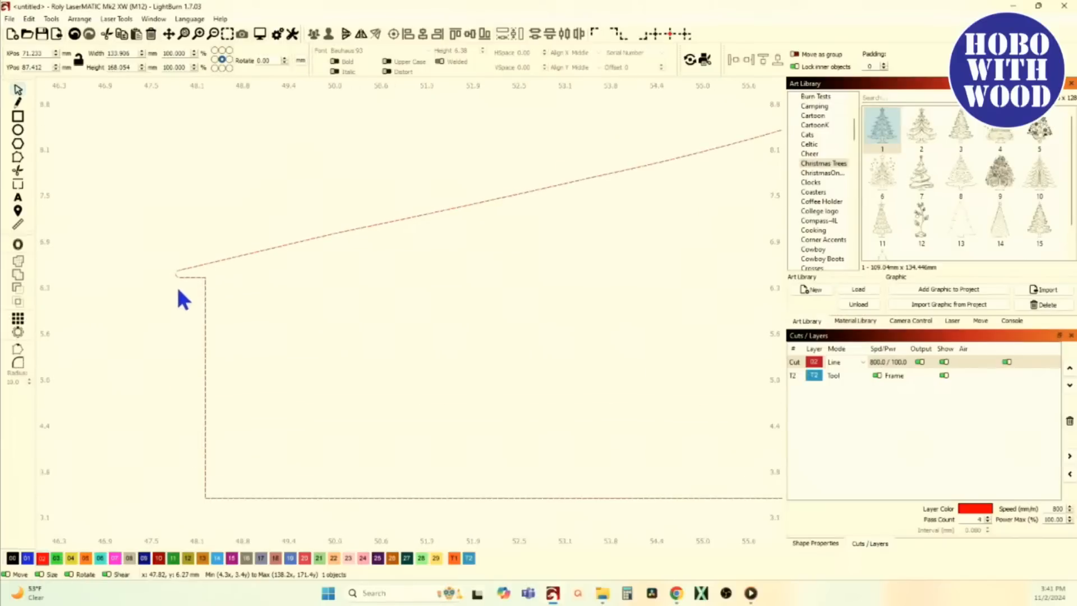
{"action": "scroll", "coordinate": [190, 280], "scroll_direction": "down", "scroll_amount": 13}
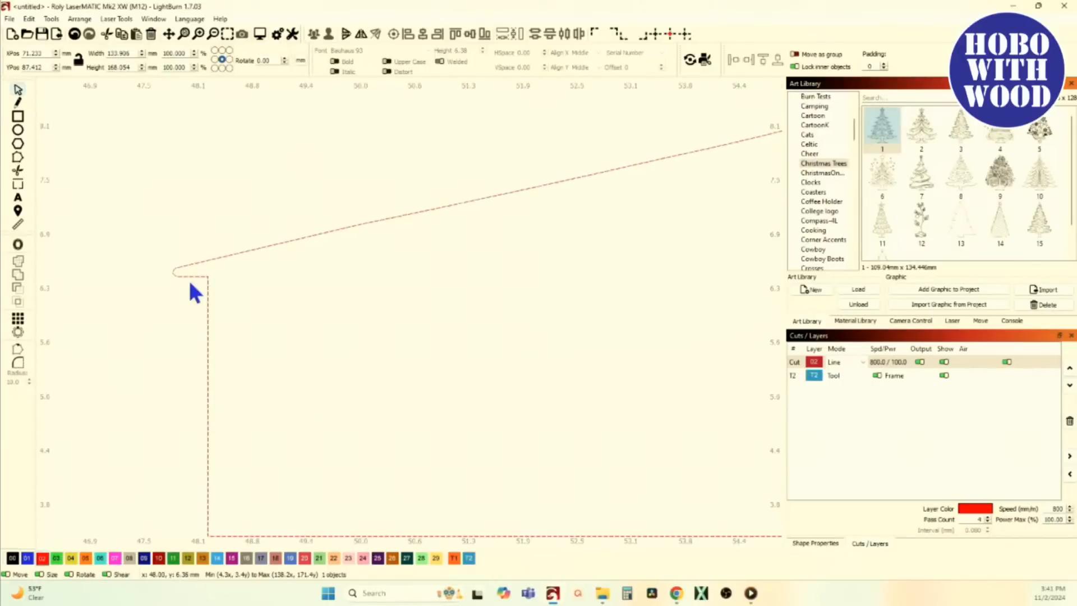
{"action": "scroll", "coordinate": [457, 247], "scroll_direction": "down", "scroll_amount": 6}
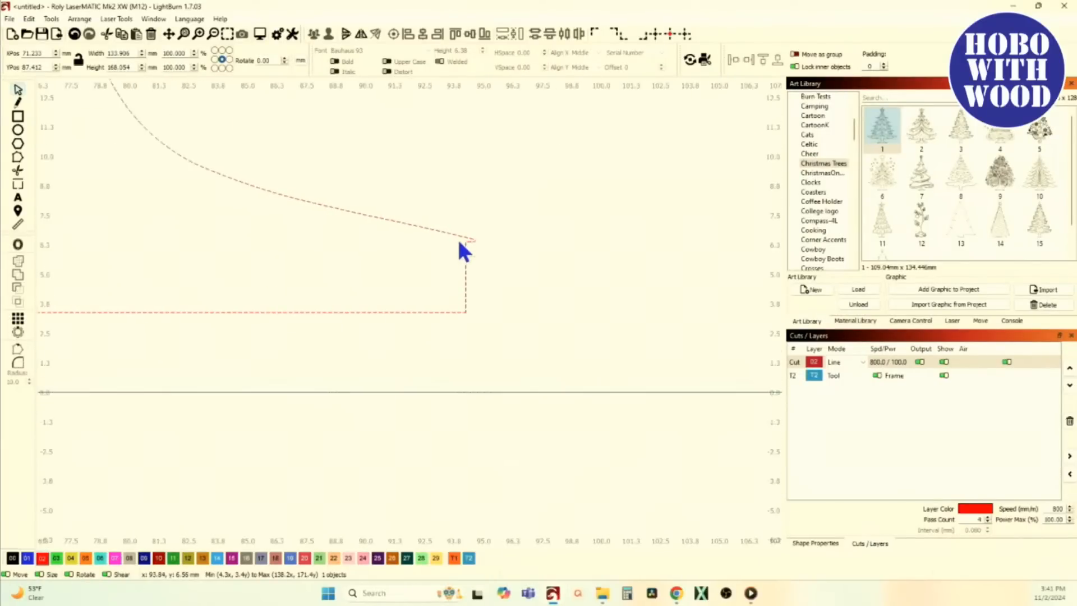
{"action": "scroll", "coordinate": [419, 258], "scroll_direction": "down", "scroll_amount": 4}
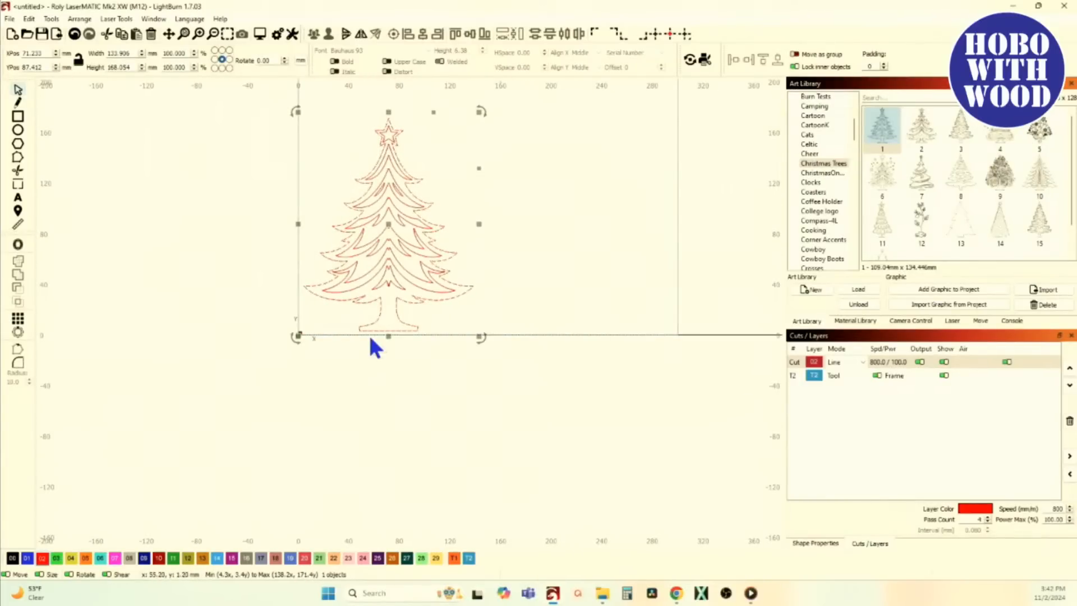
{"action": "scroll", "coordinate": [377, 335], "scroll_direction": "up", "scroll_amount": 3}
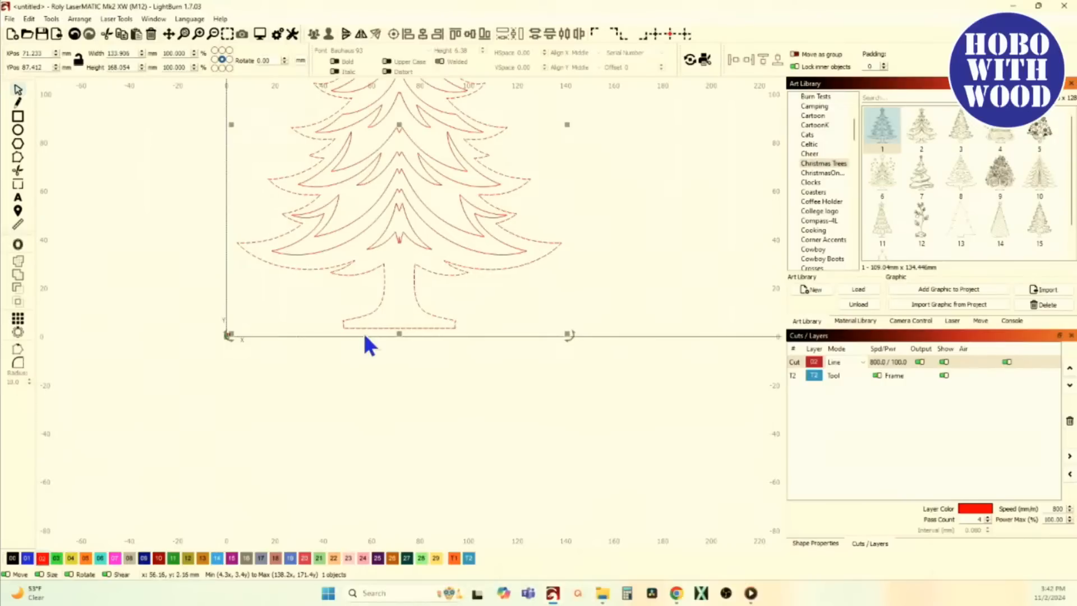
{"action": "scroll", "coordinate": [357, 326], "scroll_direction": "down", "scroll_amount": 5}
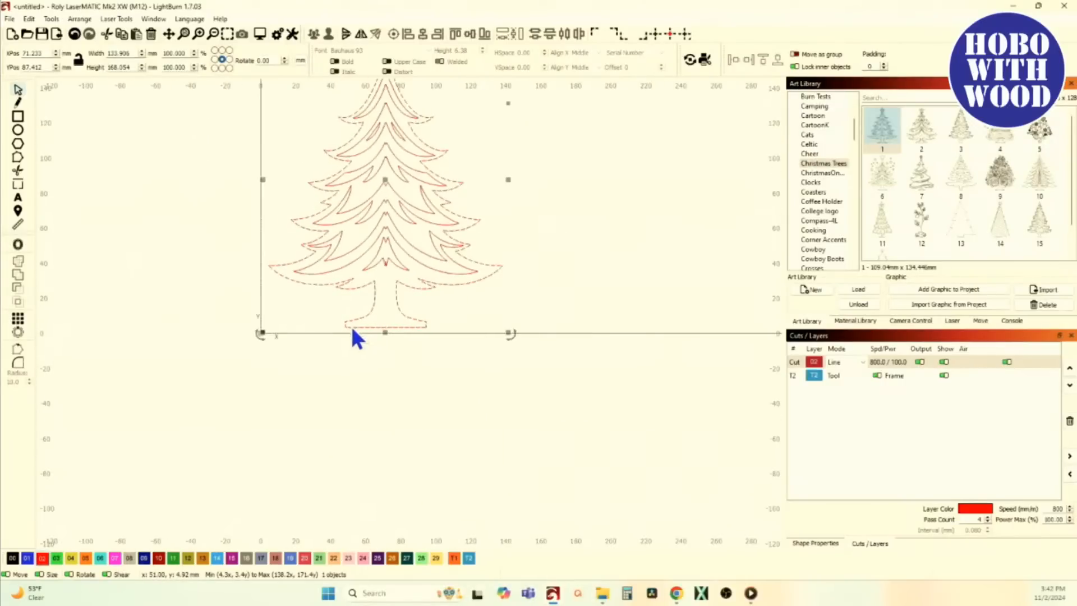
Step: Select all the shapes of the Christmas tree and group them
{"action": "left_click_drag", "start_coordinate": [273, 156], "coordinate": [473, 354]}
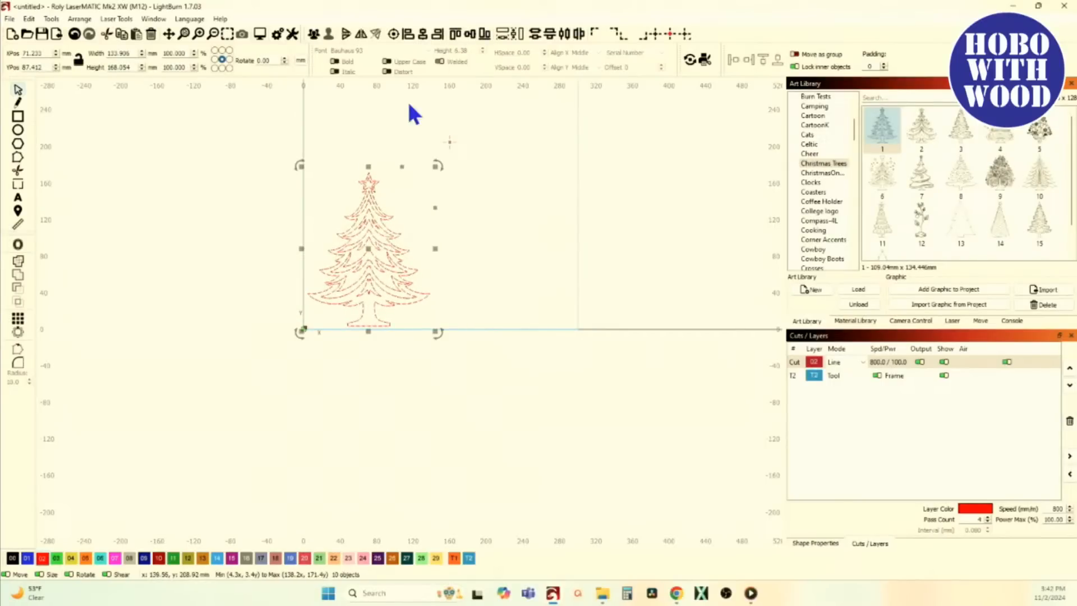
{"action": "left_click", "coordinate": [315, 33]}
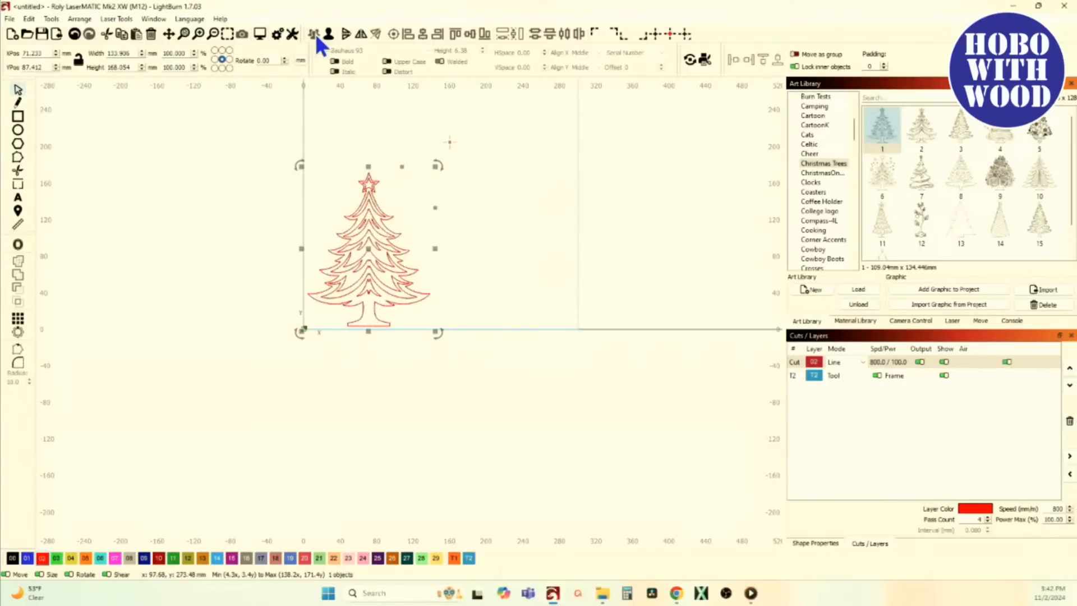
Step: Duplicate the grouped tree and move the copy 130 mm to the right of the original
{"action": "key", "text": "ctrl+d"}
{"action": "key", "text": "Right"}
{"action": "key", "text": "Right"}
{"action": "key", "text": "Right"}
{"action": "key", "text": "Right"}
{"action": "key", "text": "Right"}
{"action": "key", "text": "Right"}
{"action": "key", "text": "Right"}
{"action": "key", "text": "Right"}
{"action": "key", "text": "Right"}
{"action": "key", "text": "Right"}
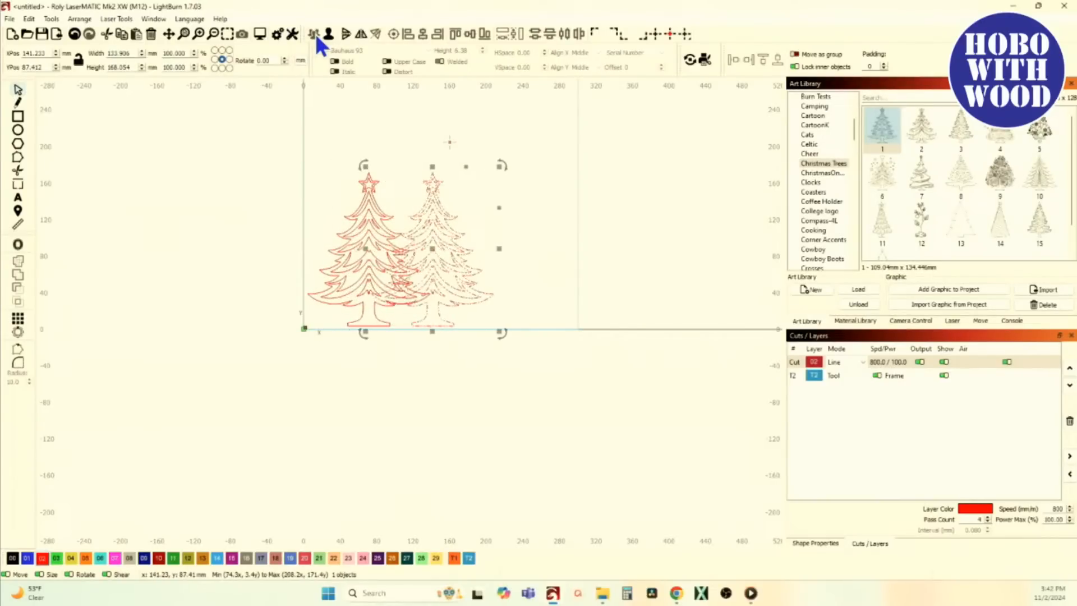
{"action": "key", "text": "Right"}
{"action": "key", "text": "Right"}
{"action": "key", "text": "Right"}
{"action": "key", "text": "Right"}
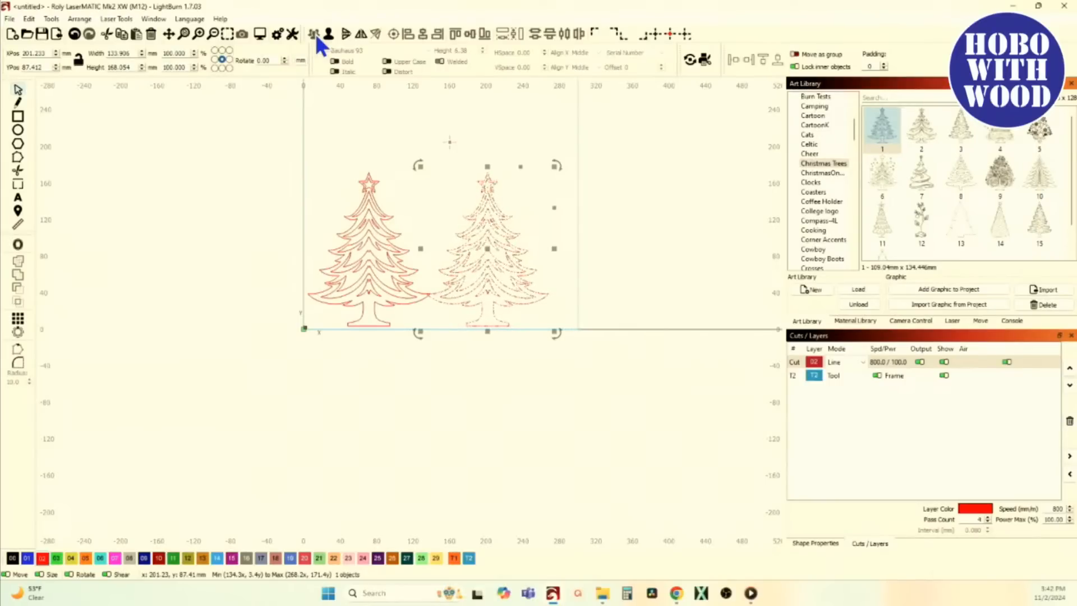
Step: Flip the tree copy vertically and move it up and left to about X 141.4 mm, Y 141.4 mm
{"action": "left_click", "coordinate": [316, 33]}
{"action": "left_click", "coordinate": [315, 34]}
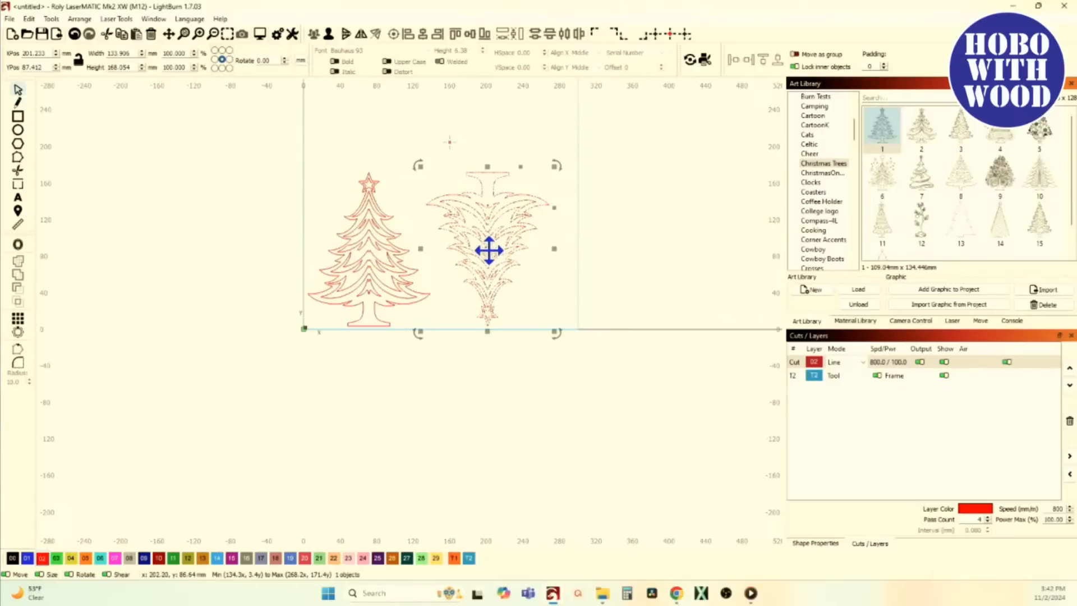
{"action": "left_click_drag", "start_coordinate": [488, 249], "coordinate": [433, 199]}
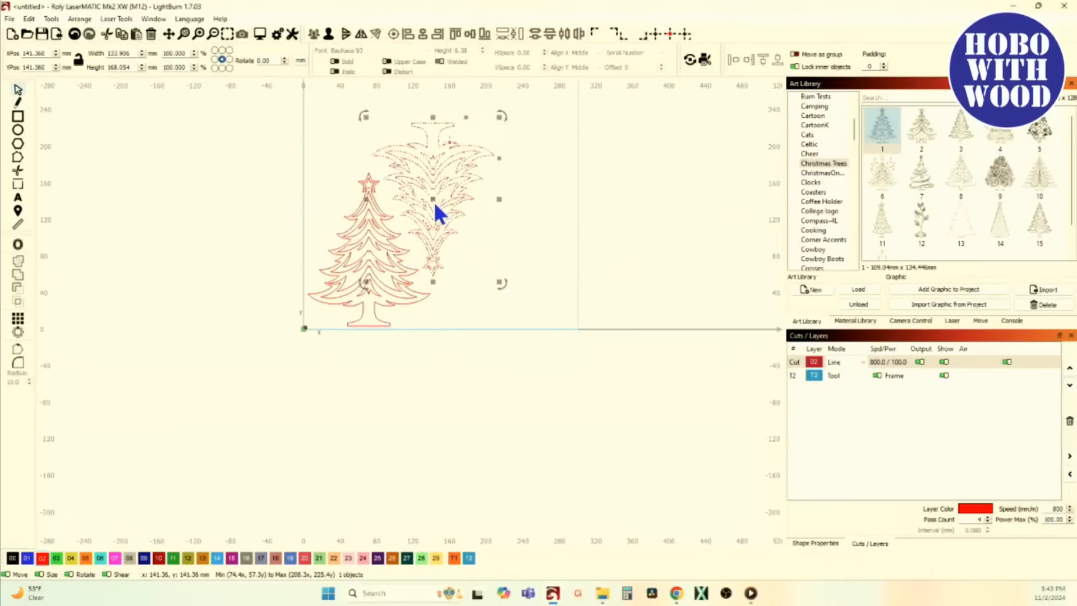
{"action": "scroll", "coordinate": [399, 242], "scroll_direction": "up", "scroll_amount": 2}
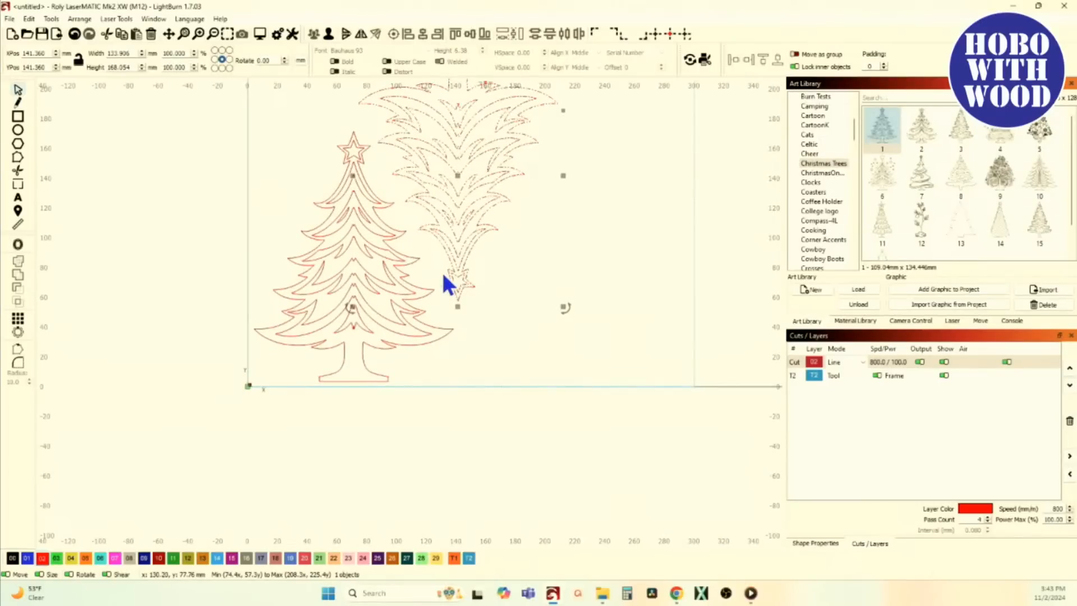
Step: Nudge the inverted tree left and down to X 135.36 mm, Y 128.36 mm so it nests beside the upright tree
{"action": "key", "text": "Left"}
{"action": "key", "text": "Left"}
{"action": "key", "text": "Left"}
{"action": "key", "text": "Left"}
{"action": "key", "text": "Left"}
{"action": "key", "text": "Left"}
{"action": "key", "text": "Left"}
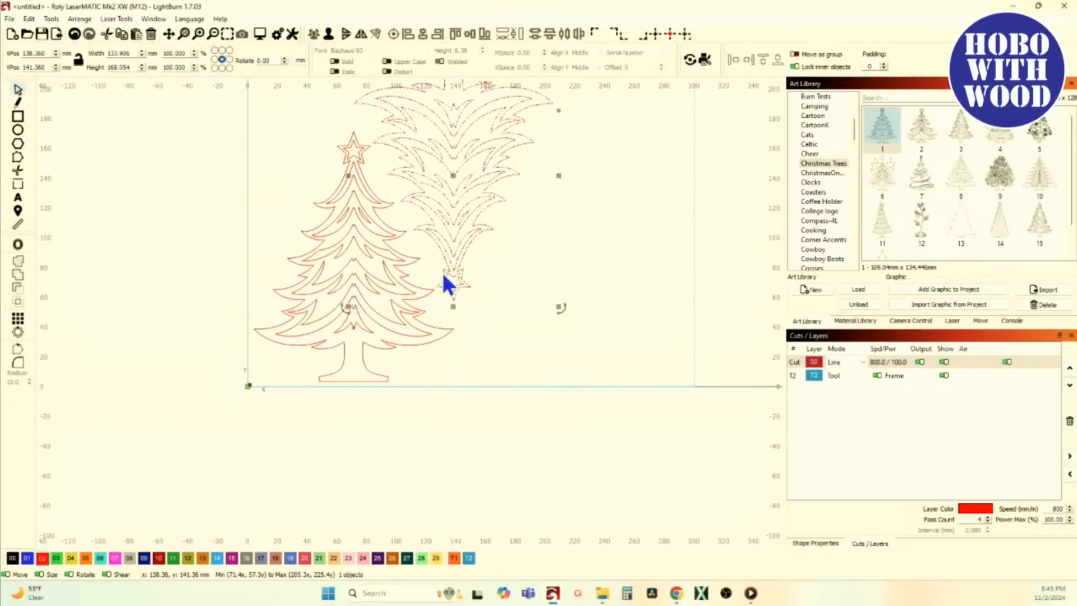
{"action": "key", "text": "Up"}
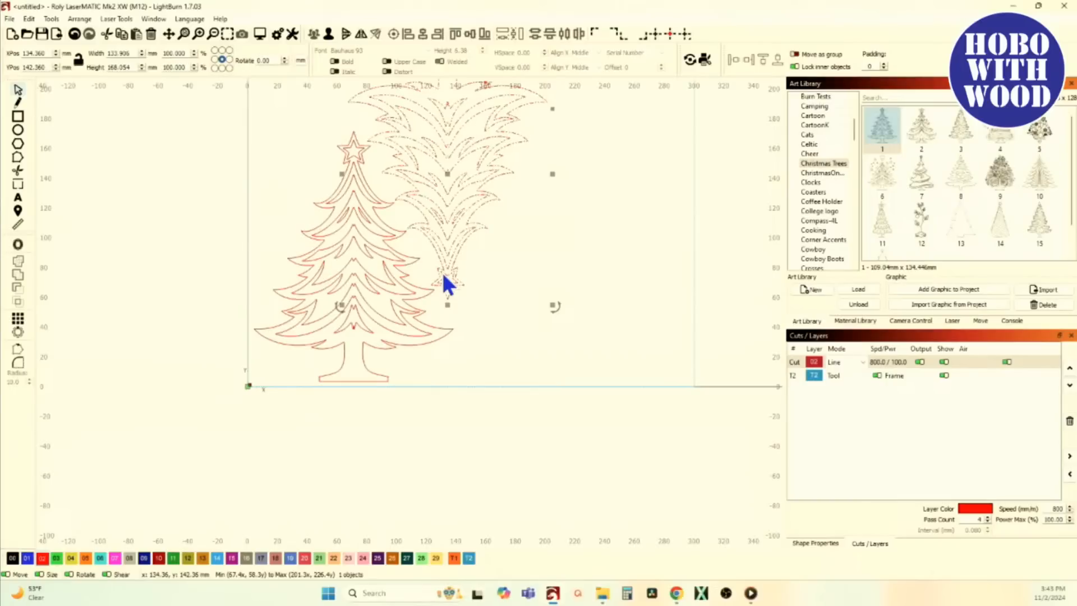
{"action": "key", "text": "Down"}
{"action": "key", "text": "Down"}
{"action": "key", "text": "Down"}
{"action": "key", "text": "Down"}
{"action": "key", "text": "Down"}
{"action": "key", "text": "Down"}
{"action": "key", "text": "Down"}
{"action": "key", "text": "Down"}
{"action": "key", "text": "Down"}
{"action": "key", "text": "Down"}
{"action": "key", "text": "Down"}
{"action": "key", "text": "Down"}
{"action": "key", "text": "Down"}
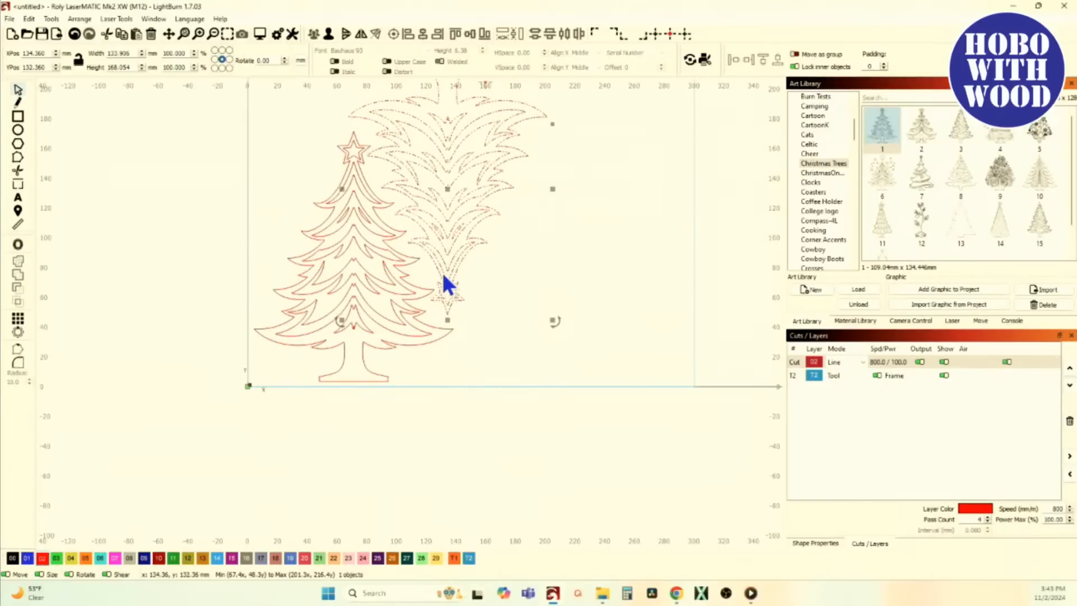
{"action": "key", "text": "Down"}
{"action": "key", "text": "Down"}
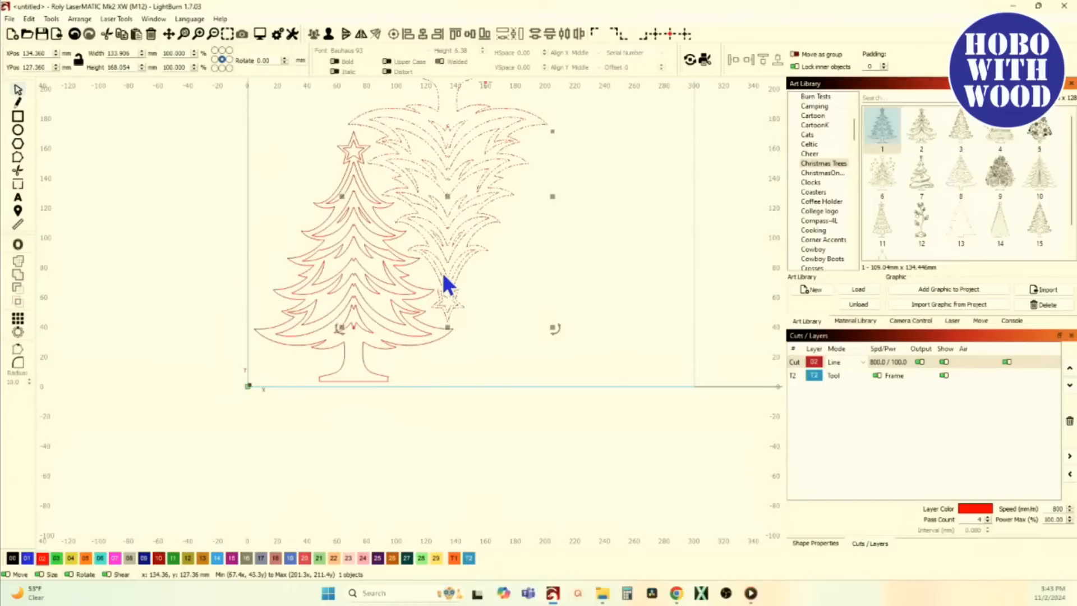
{"action": "key", "text": "Up"}
{"action": "key", "text": "Left"}
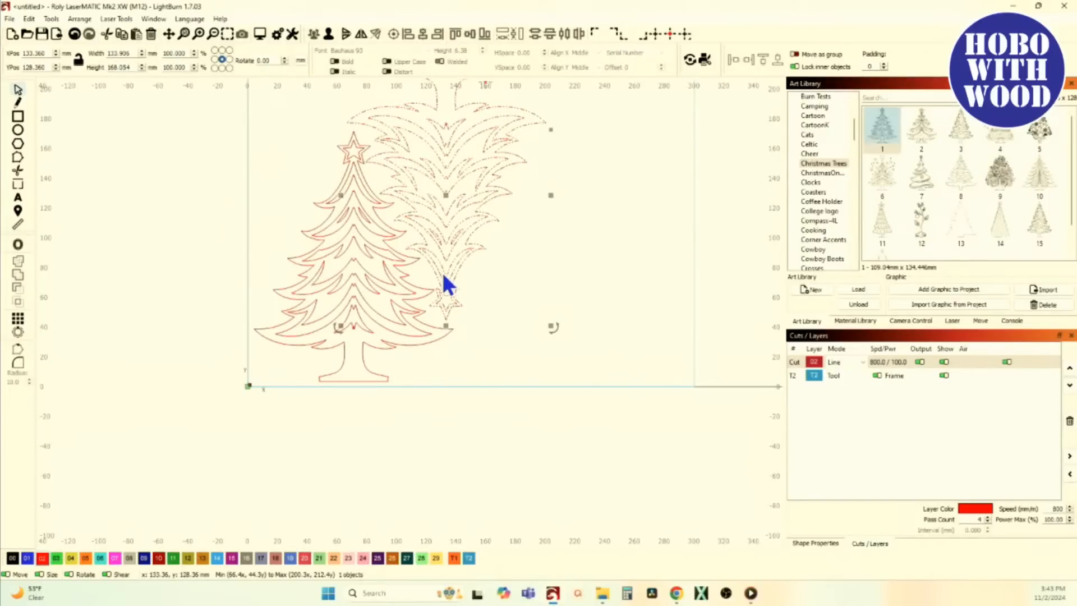
{"action": "key", "text": "Right"}
{"action": "key", "text": "Right"}
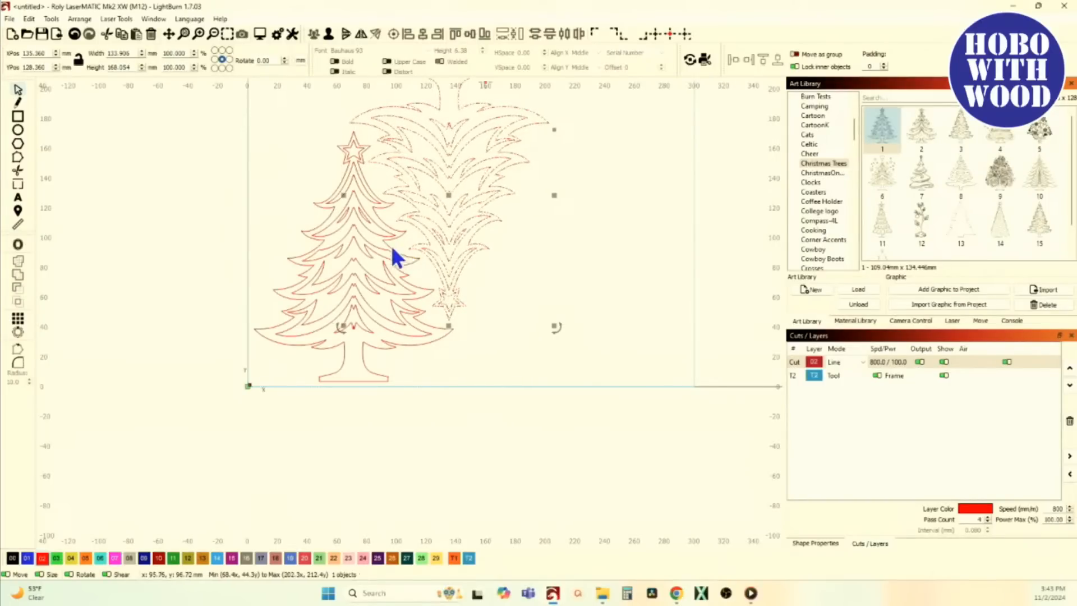
{"action": "scroll", "coordinate": [391, 242], "scroll_direction": "up", "scroll_amount": 3}
{"action": "scroll", "coordinate": [387, 233], "scroll_direction": "down", "scroll_amount": 3}
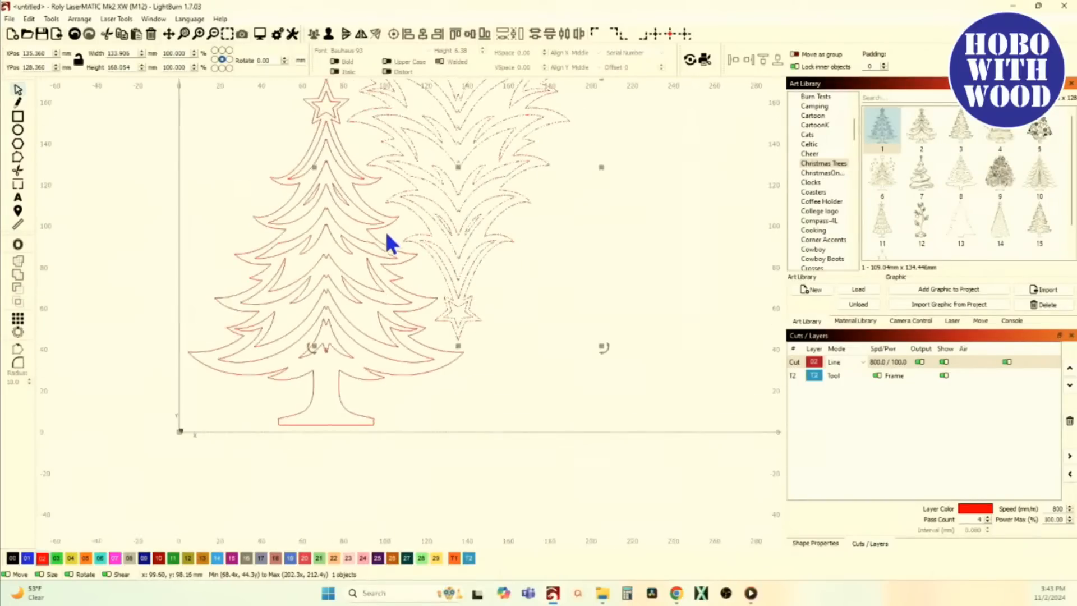
{"action": "left_click", "coordinate": [535, 253]}
{"action": "scroll", "coordinate": [469, 248], "scroll_direction": "down", "scroll_amount": 2}
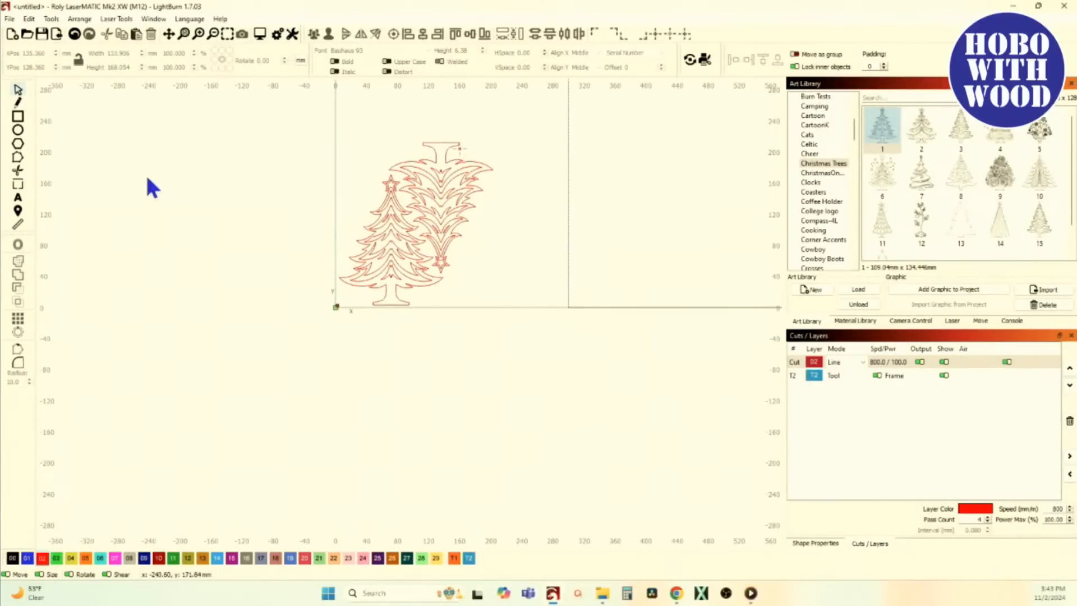
Step: Check the size of the upright tree, and delete the inverted tree copy beside it
{"action": "scroll", "coordinate": [377, 212], "scroll_direction": "up", "scroll_amount": 2}
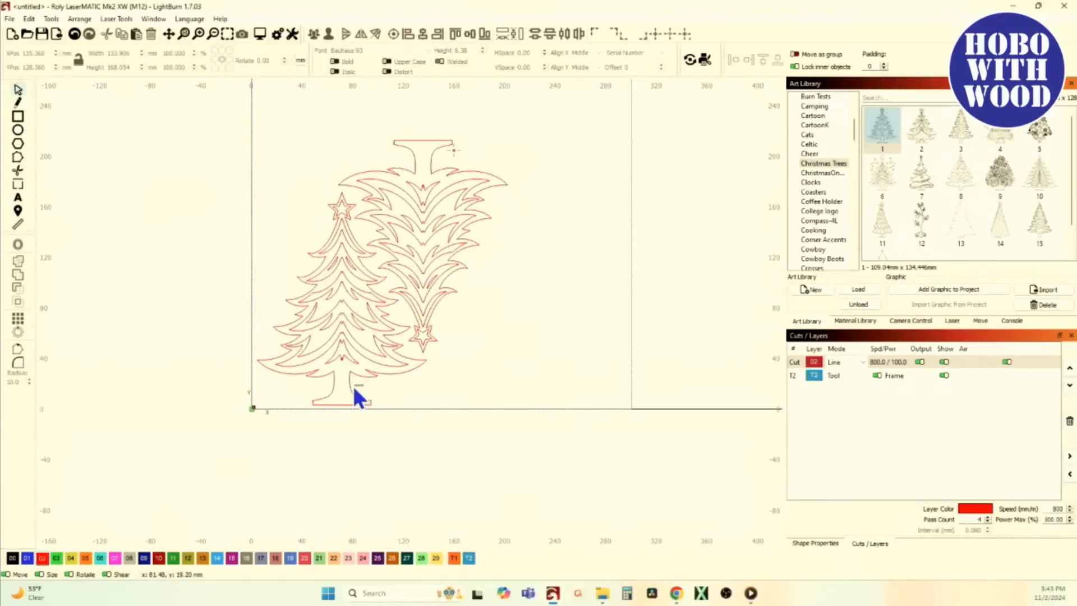
{"action": "left_click", "coordinate": [313, 378]}
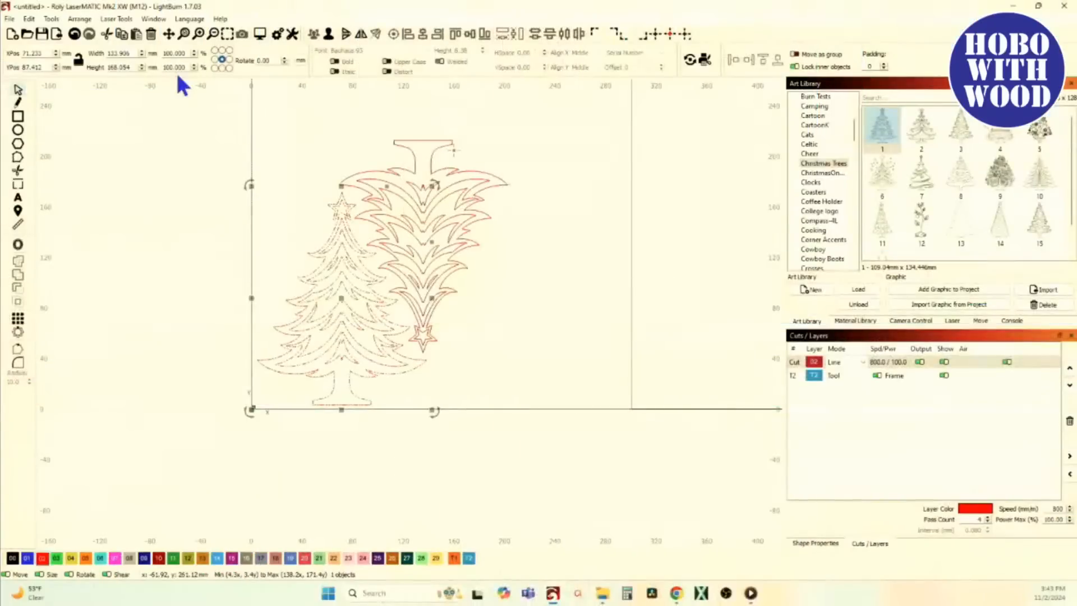
{"action": "left_click", "coordinate": [544, 237]}
{"action": "left_click", "coordinate": [439, 205]}
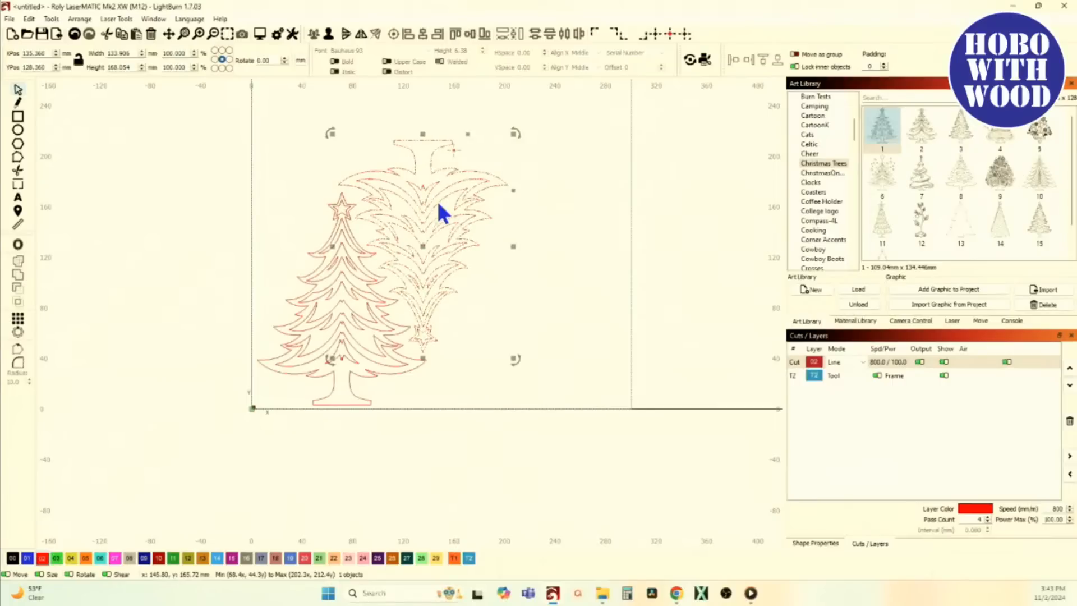
{"action": "key", "text": "Delete"}
Step: Scale the remaining tree to a height of 170 mm with its proportions locked
{"action": "key", "text": "ctrl+r"}
{"action": "left_click_drag", "start_coordinate": [205, 148], "coordinate": [490, 475]}
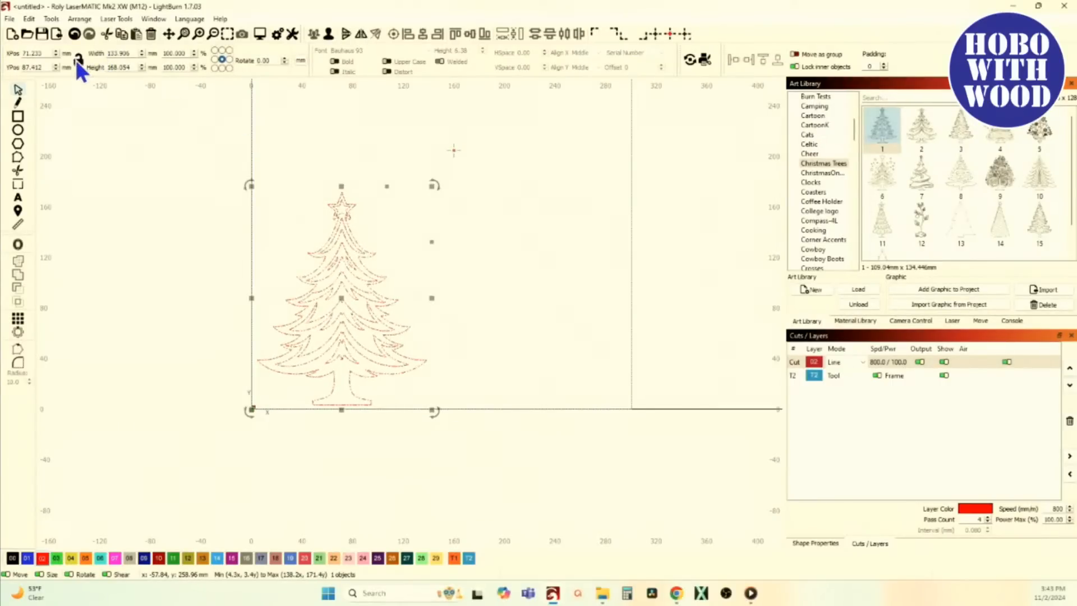
{"action": "double_click", "coordinate": [135, 68]}
{"action": "type", "text": "170.0"}
{"action": "key", "text": "Return"}
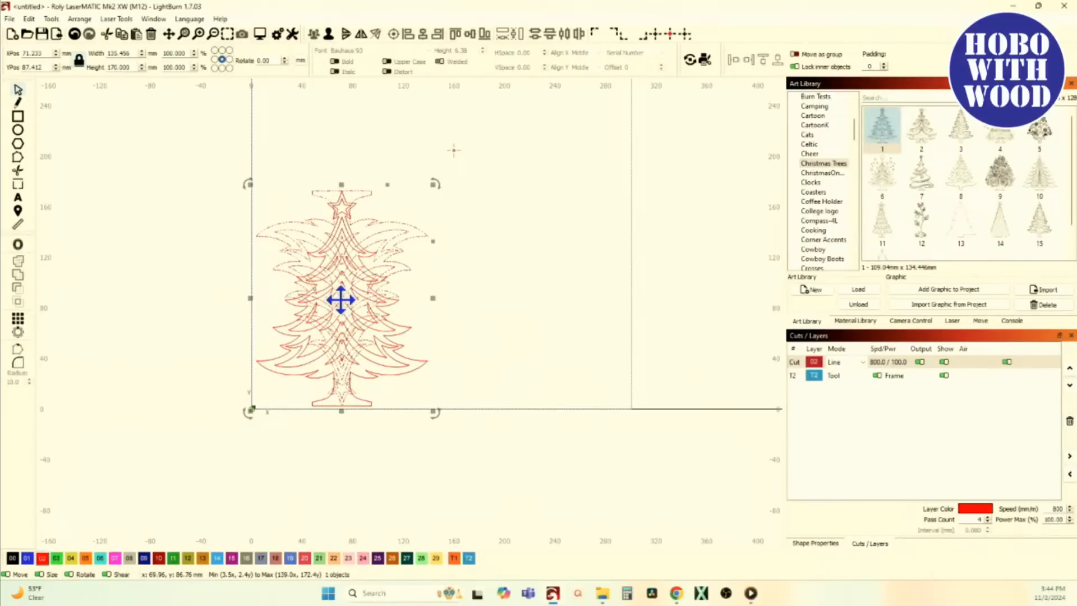
Step: Nest a vertically flipped duplicate of the tree beside the original at X 136.233 mm, Y 128.412 mm
{"action": "left_click_drag", "start_coordinate": [340, 299], "coordinate": [424, 246]}
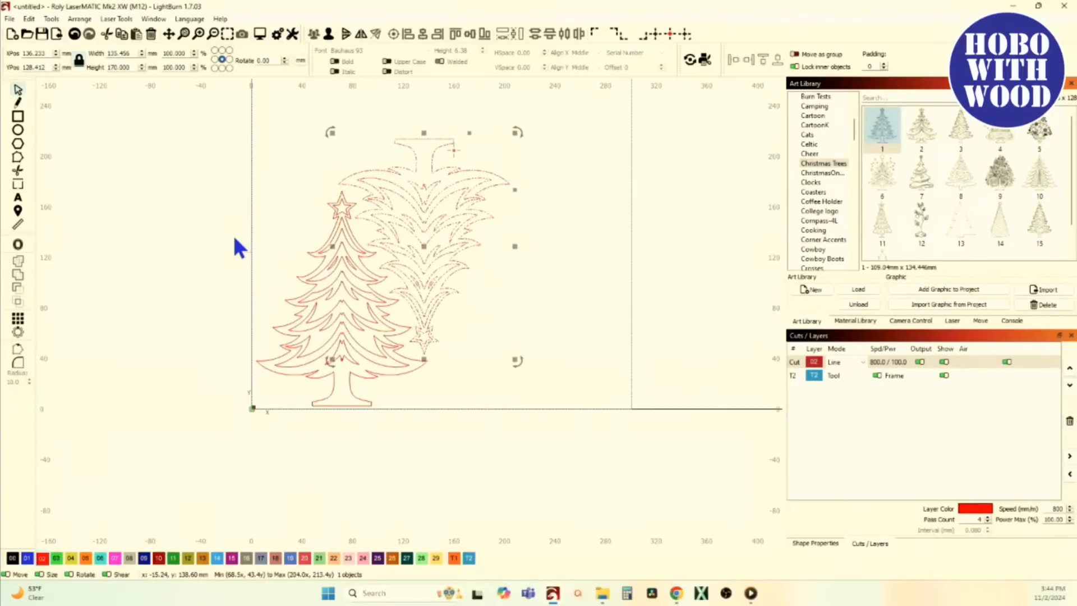
{"action": "left_click", "coordinate": [106, 246]}
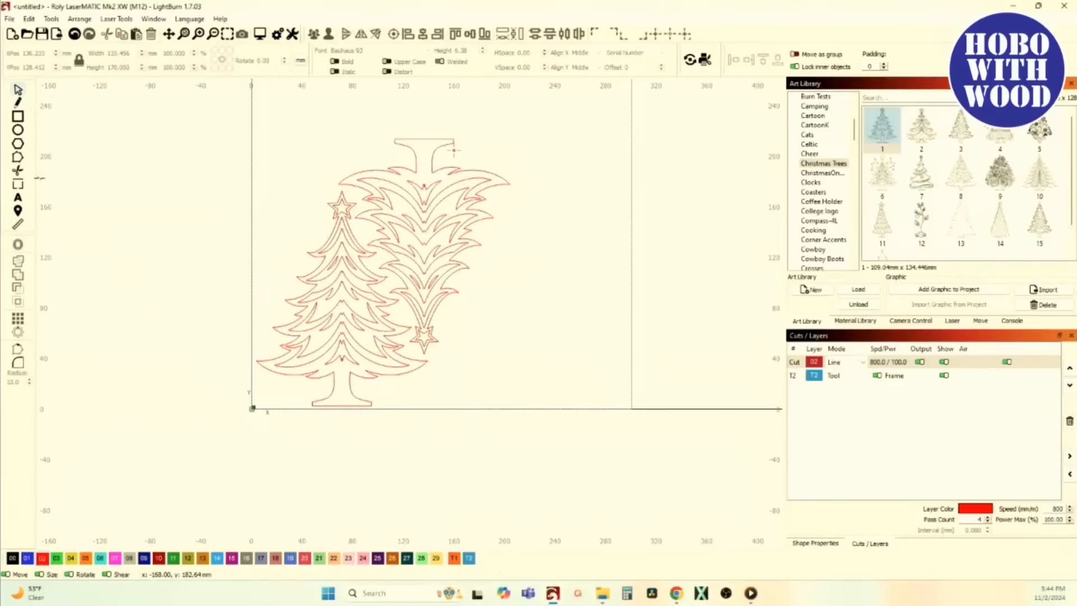
Step: Draw a narrow vertical slot rectangle outside the work area beside the trees and set it to 3 mm wide and 85 mm high, proportions unlocked
{"action": "left_click", "coordinate": [18, 117]}
{"action": "left_click_drag", "start_coordinate": [111, 206], "coordinate": [116, 400]}
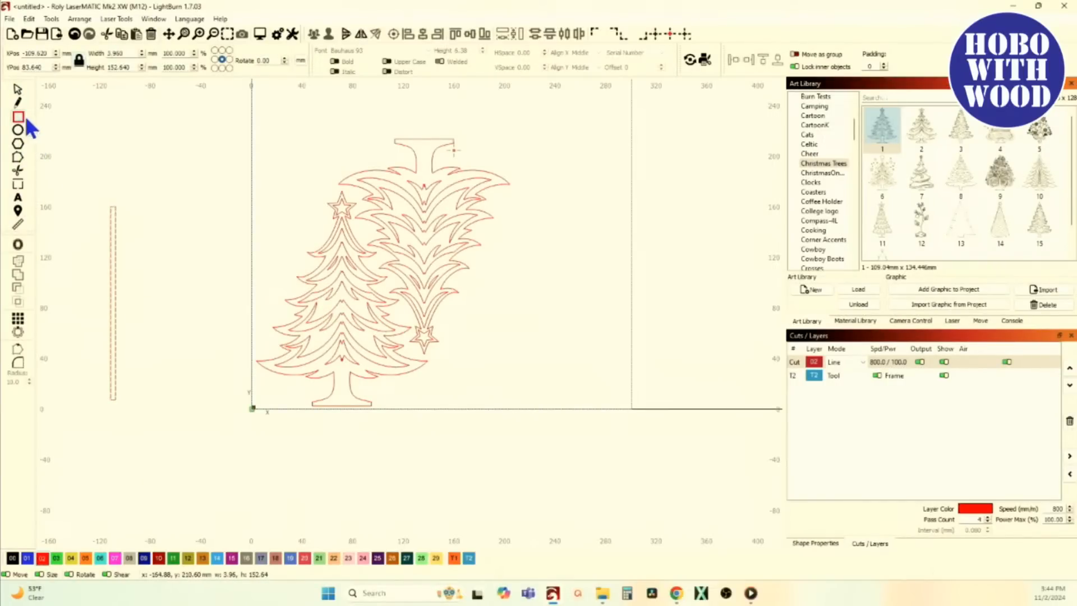
{"action": "left_click", "coordinate": [19, 92]}
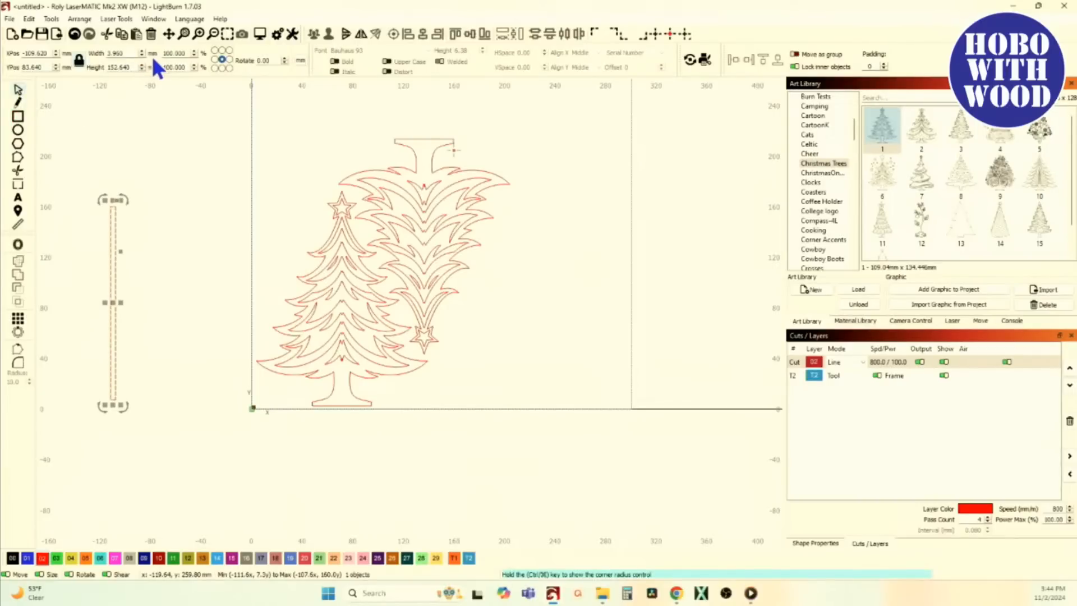
{"action": "key", "text": "Tab"}
{"action": "type", "text": "3.0"}
{"action": "key", "text": "Tab"}
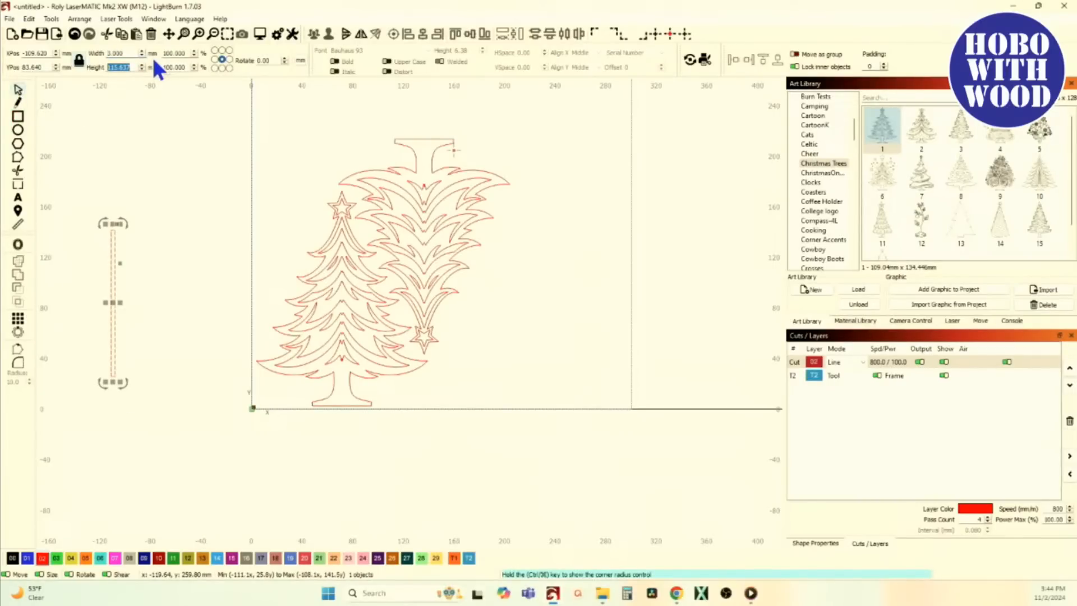
{"action": "left_click", "coordinate": [79, 61]}
{"action": "key", "text": "Return"}
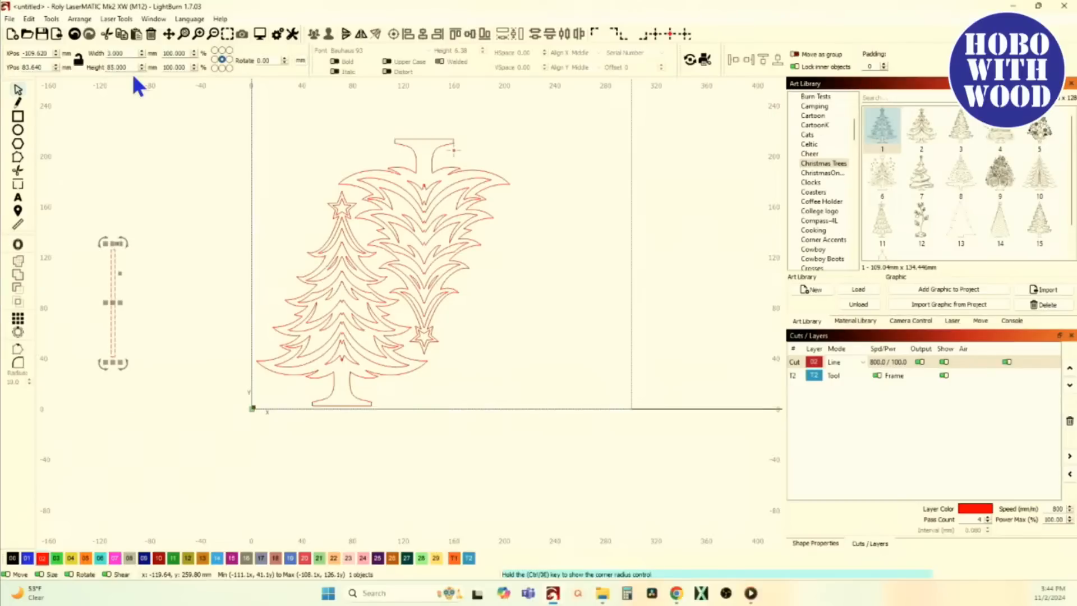
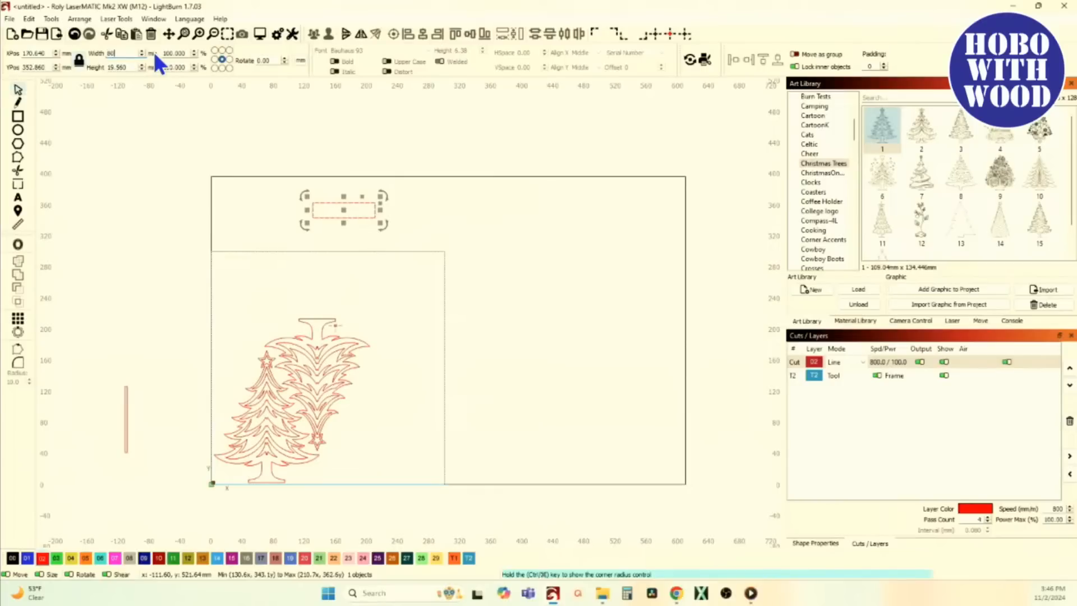
Step: Set the test rectangle above the trees to 80 mm wide and 20 mm high with its proportions unlocked
{"action": "key", "text": "Tab"}
{"action": "type", "text": "20"}
{"action": "key", "text": "Tab"}
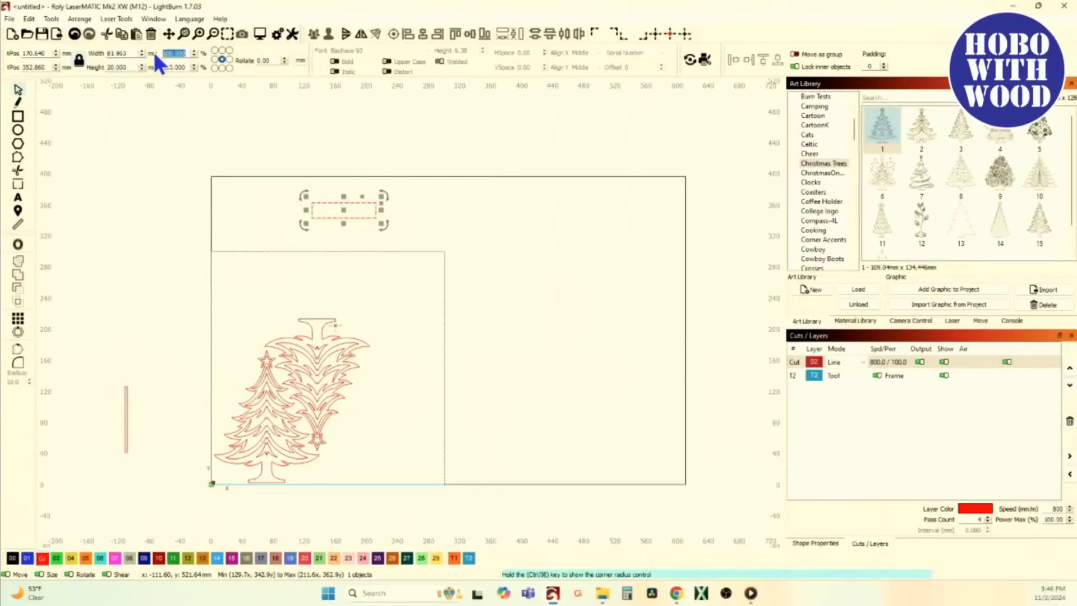
{"action": "left_click", "coordinate": [78, 59]}
{"action": "type", "text": "80"}
{"action": "key", "text": "Tab"}
{"action": "left_click", "coordinate": [283, 174]}
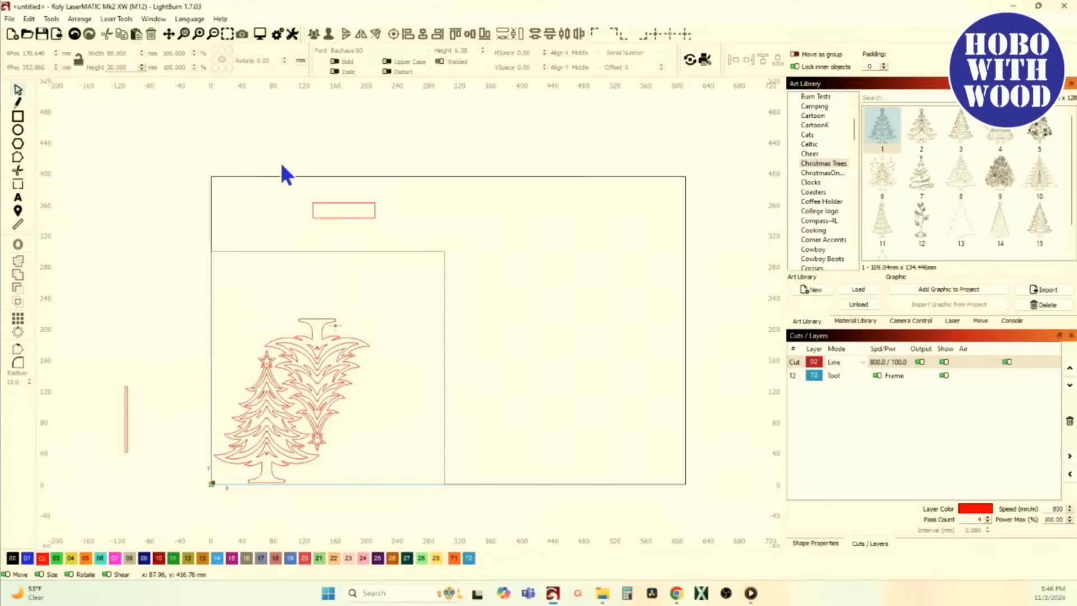
Step: Start resizing slots in the test rectangle, adjusting slot width with an old material thickness of 20 mm
{"action": "left_click_drag", "start_coordinate": [289, 190], "coordinate": [400, 234]}
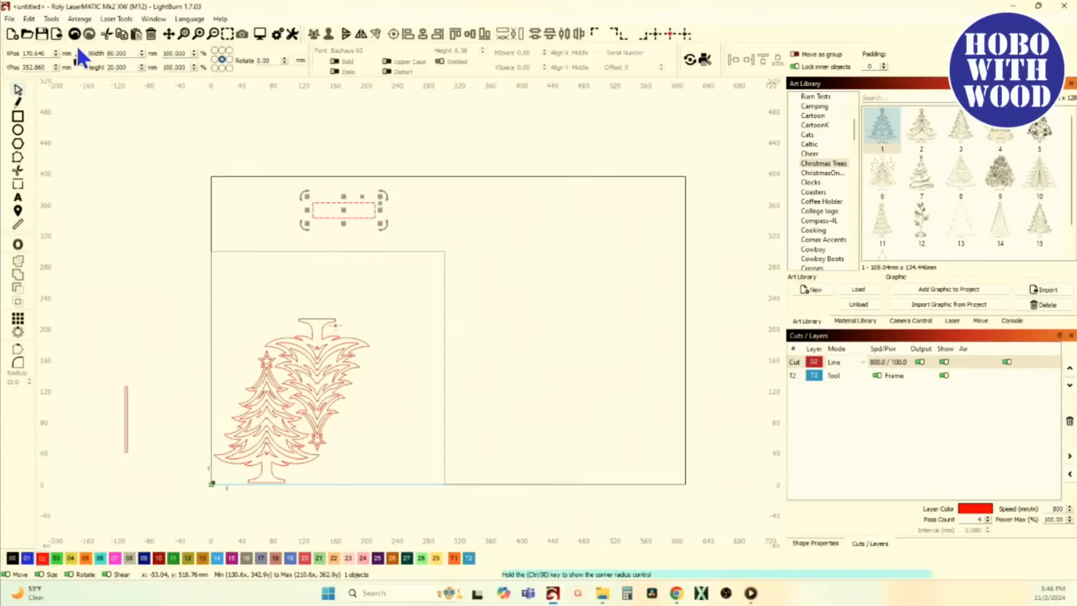
{"action": "left_click", "coordinate": [51, 18]}
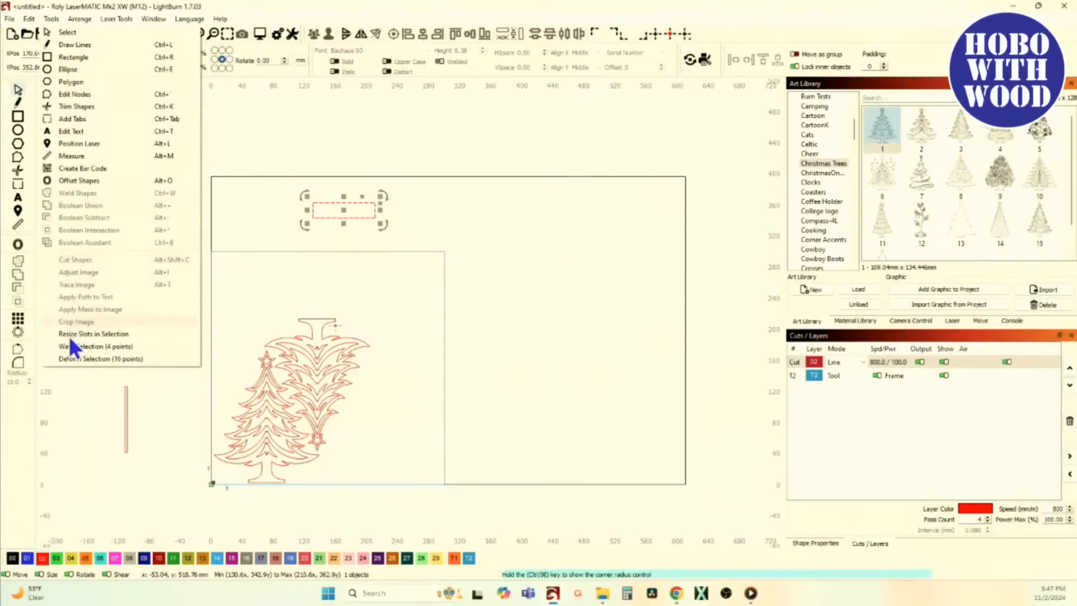
{"action": "left_click", "coordinate": [111, 336]}
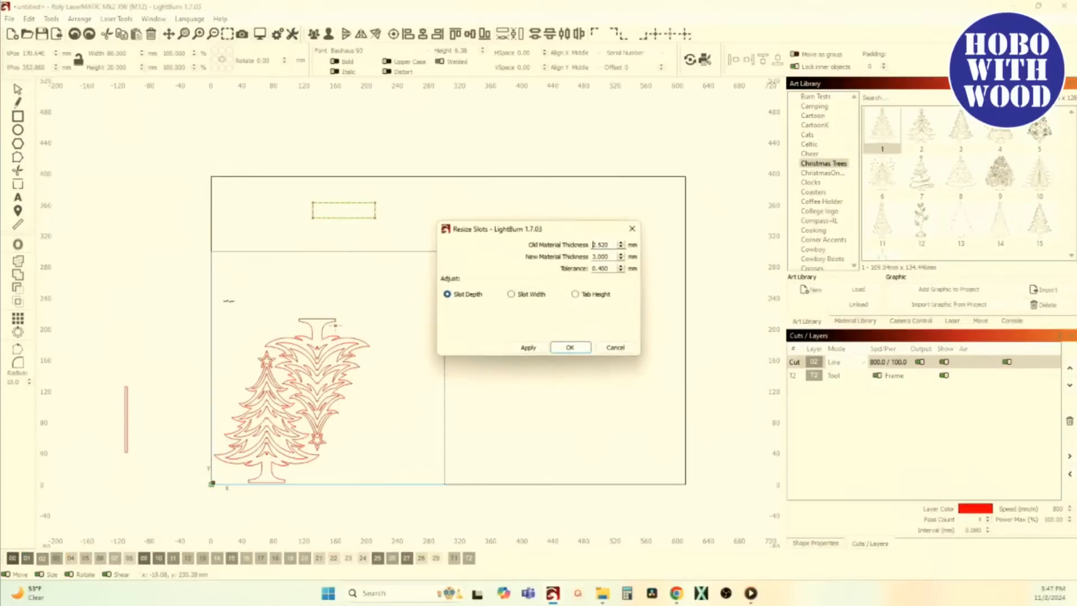
{"action": "left_click", "coordinate": [511, 294]}
{"action": "double_click", "coordinate": [603, 245]}
{"action": "type", "text": "20"}
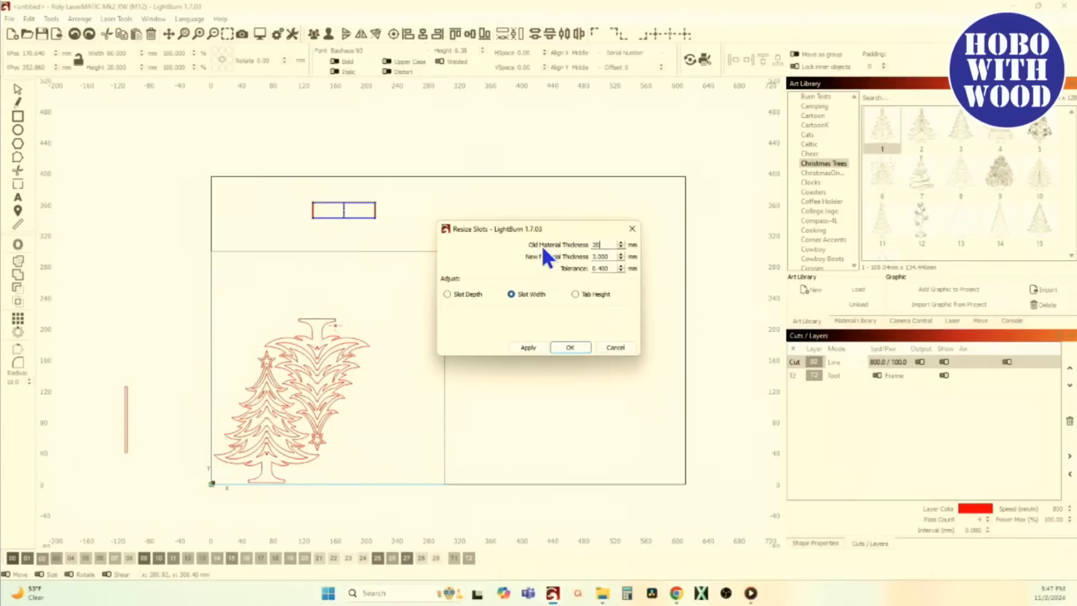
{"action": "scroll", "coordinate": [340, 208], "scroll_direction": "up", "scroll_amount": 6}
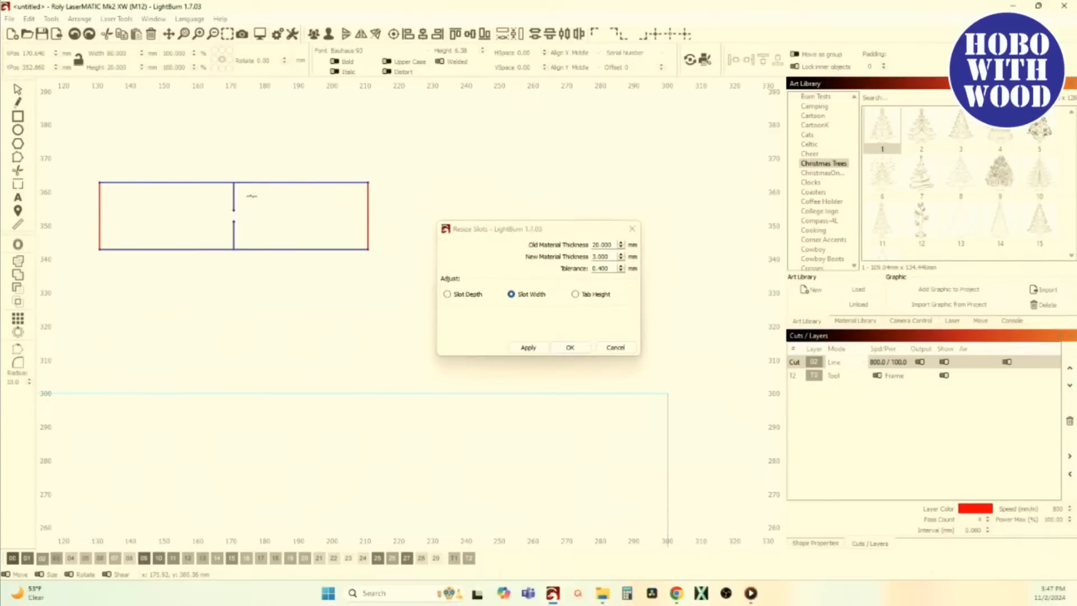
Step: Try a new material thickness of 10 mm and an old one of 80 mm, then cancel the slot resize and delete the test rectangle
{"action": "double_click", "coordinate": [600, 256]}
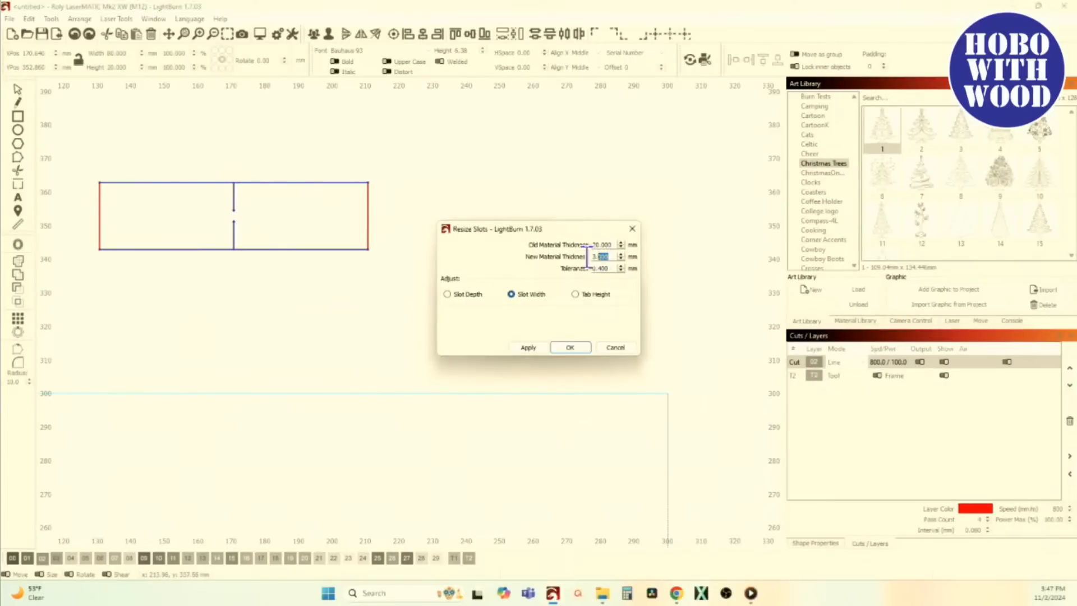
{"action": "type", "text": "10"}
{"action": "left_click_drag", "start_coordinate": [613, 245], "coordinate": [572, 244]}
{"action": "type", "text": "80"}
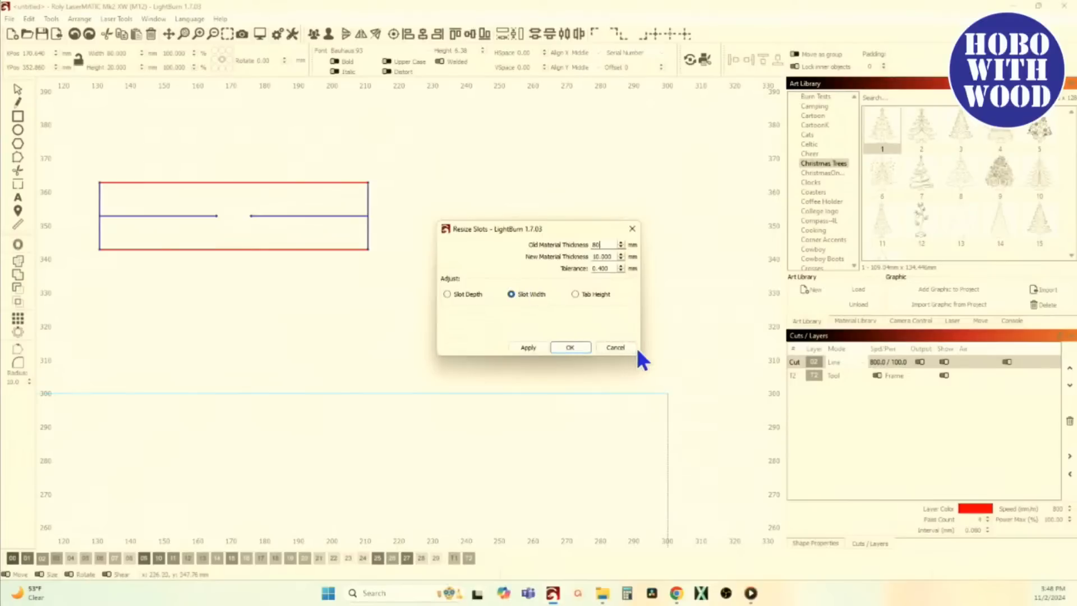
{"action": "left_click", "coordinate": [623, 348]}
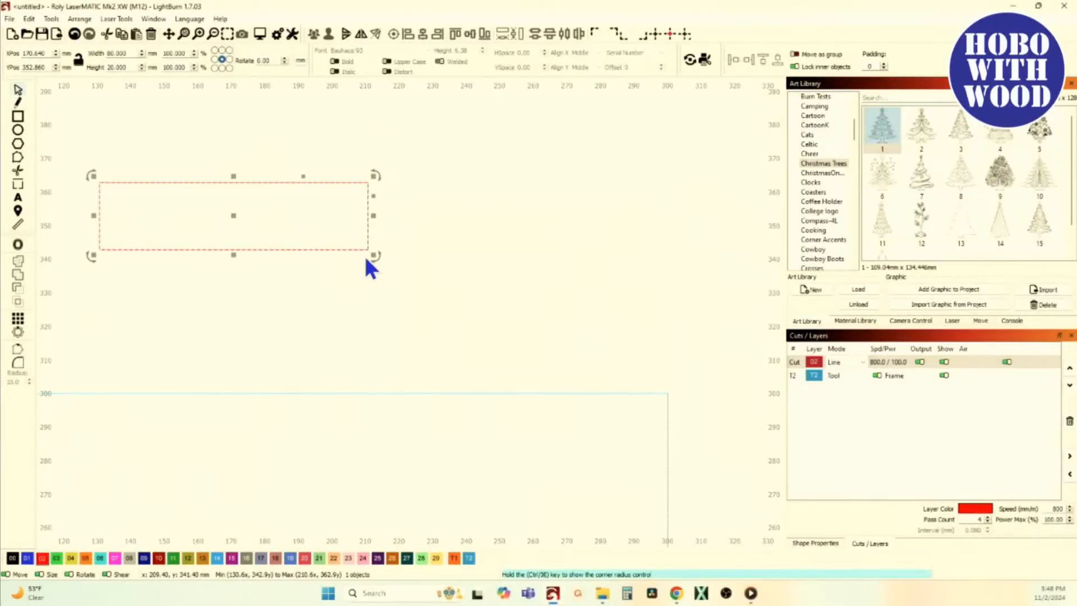
{"action": "key", "text": "Delete"}
Step: Align the 3 × 85 mm slot rectangle with the upright tree, centred across its width and flush with its bottom edge
{"action": "scroll", "coordinate": [354, 254], "scroll_direction": "down", "scroll_amount": 6}
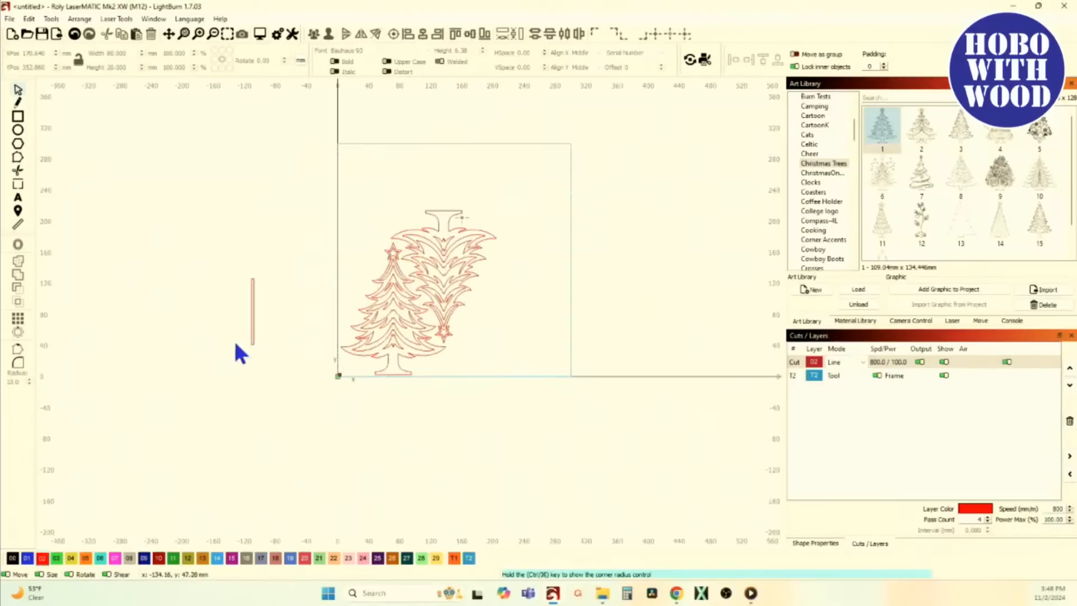
{"action": "scroll", "coordinate": [241, 354], "scroll_direction": "up", "scroll_amount": 3}
{"action": "left_click_drag", "start_coordinate": [196, 224], "coordinate": [263, 449]}
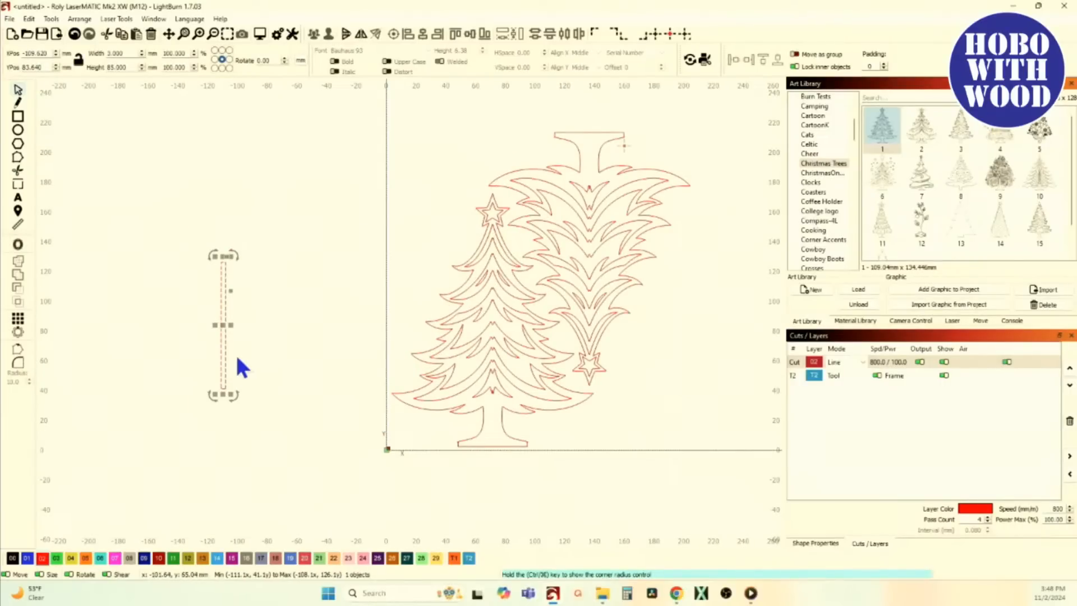
{"action": "left_click_drag", "start_coordinate": [226, 327], "coordinate": [251, 330]}
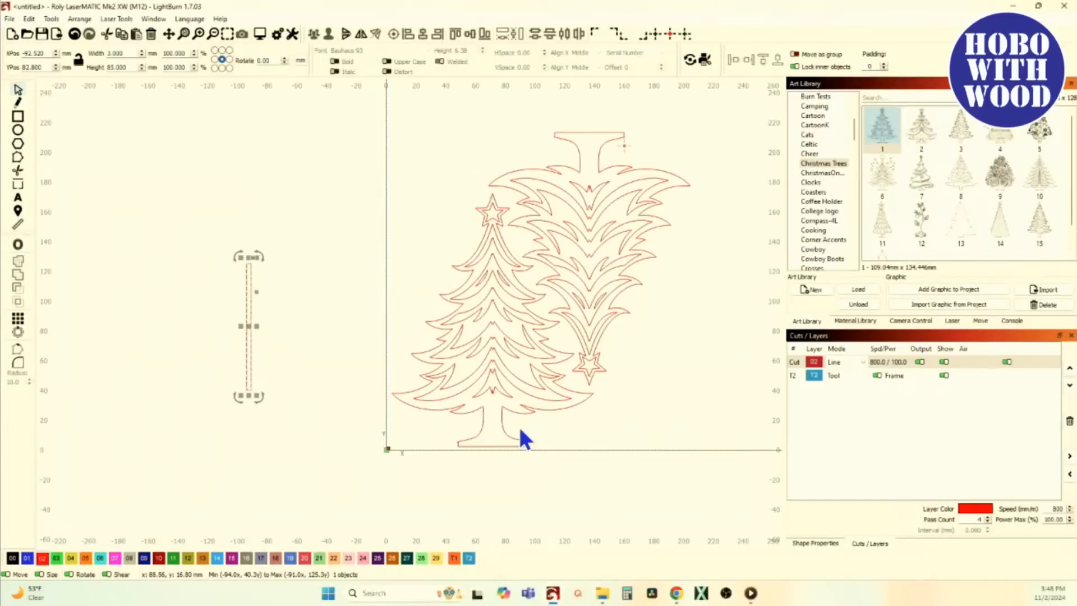
{"action": "left_click", "coordinate": [495, 428], "text": "shift"}
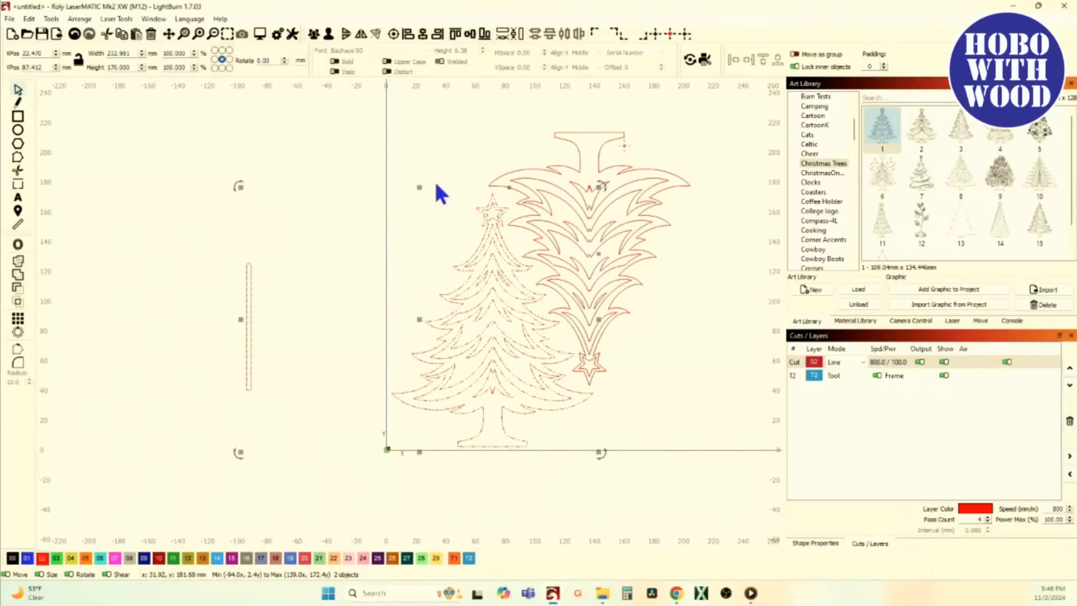
{"action": "left_click", "coordinate": [421, 34]}
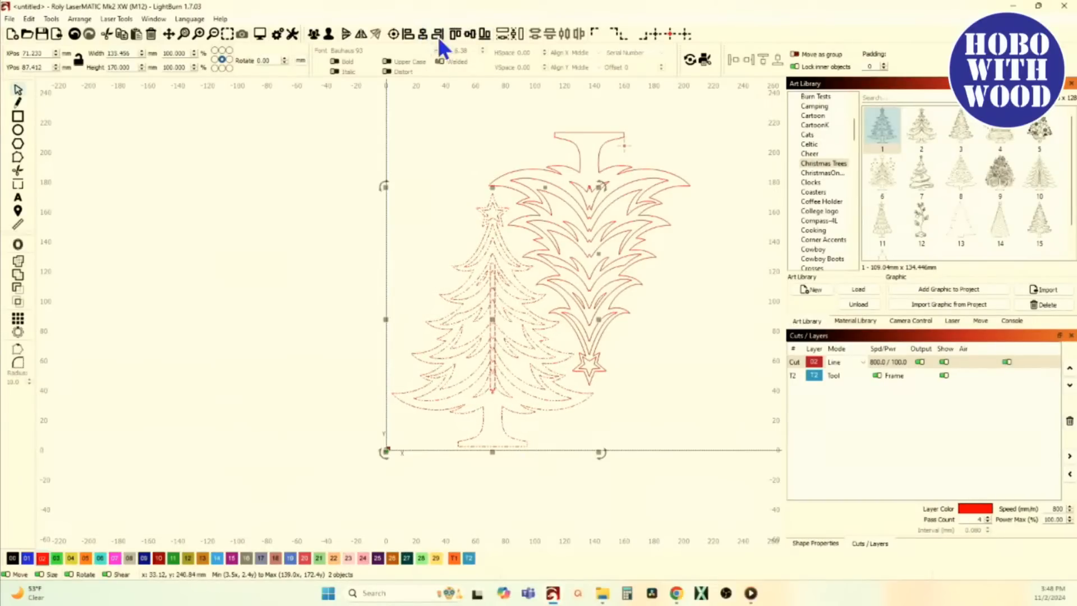
{"action": "left_click", "coordinate": [486, 35]}
{"action": "left_click", "coordinate": [259, 136]}
Step: Duplicate the slot rectangle and align the copy with the inverted tree, centred across its width and flush with its lowest edge
{"action": "scroll", "coordinate": [500, 356], "scroll_direction": "up", "scroll_amount": 4}
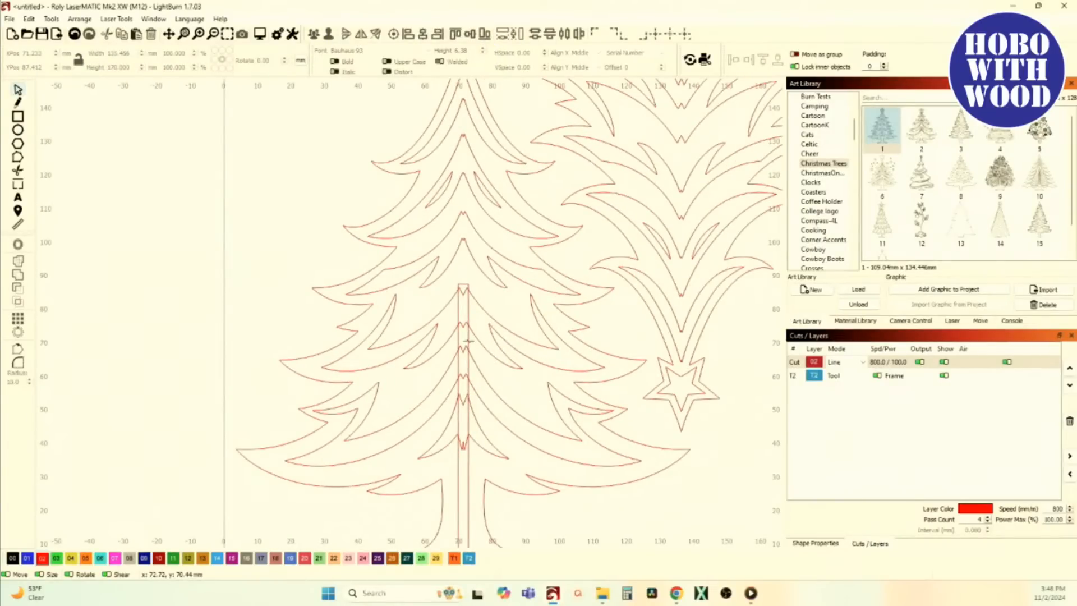
{"action": "left_click", "coordinate": [467, 342]}
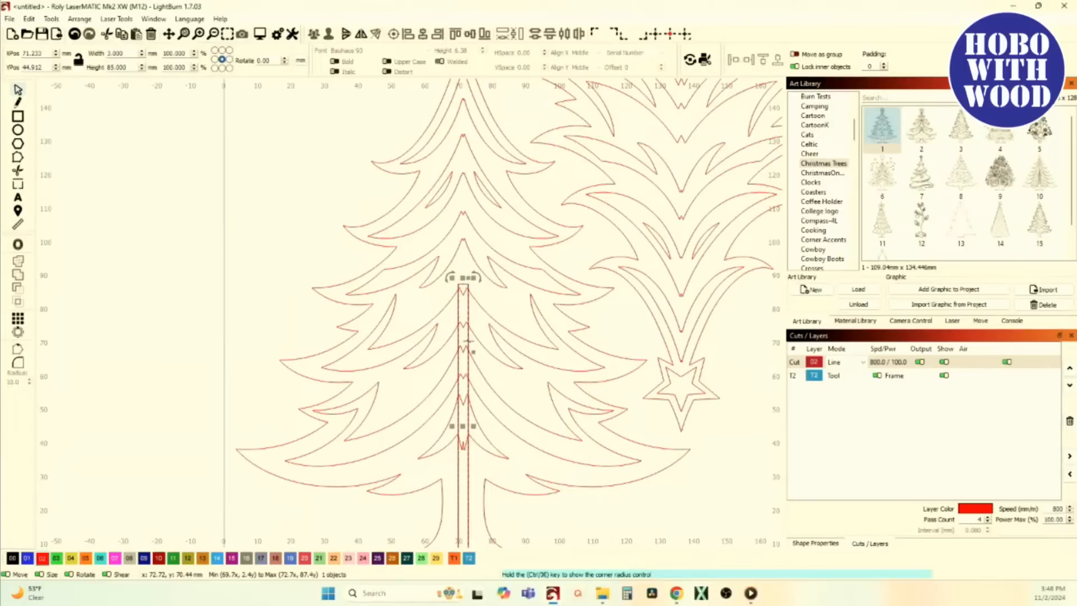
{"action": "scroll", "coordinate": [468, 341], "scroll_direction": "down", "scroll_amount": 3}
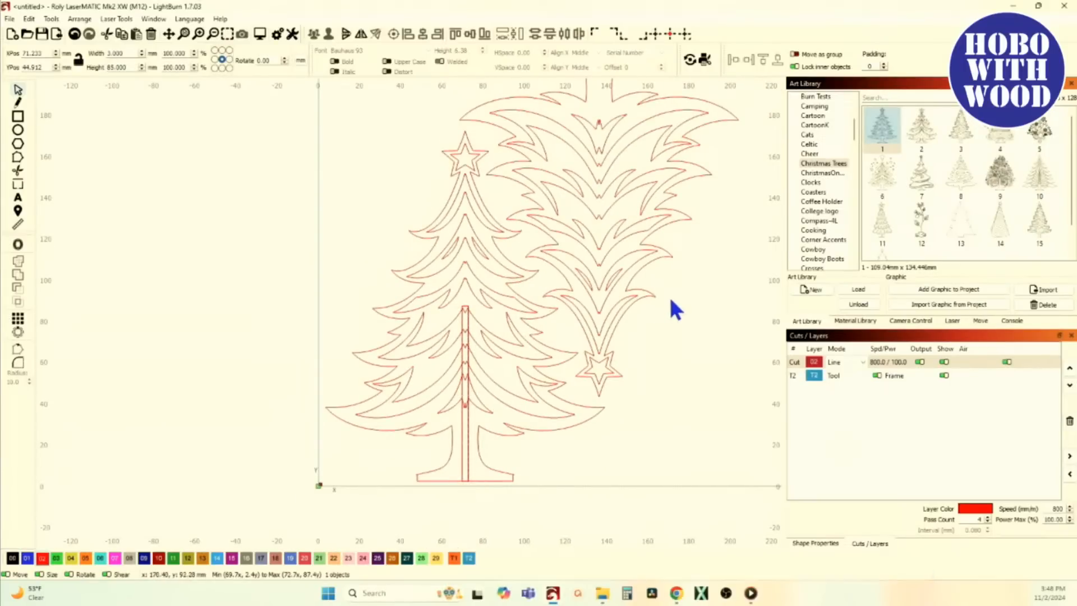
{"action": "left_click_drag", "start_coordinate": [668, 295], "coordinate": [630, 266]}
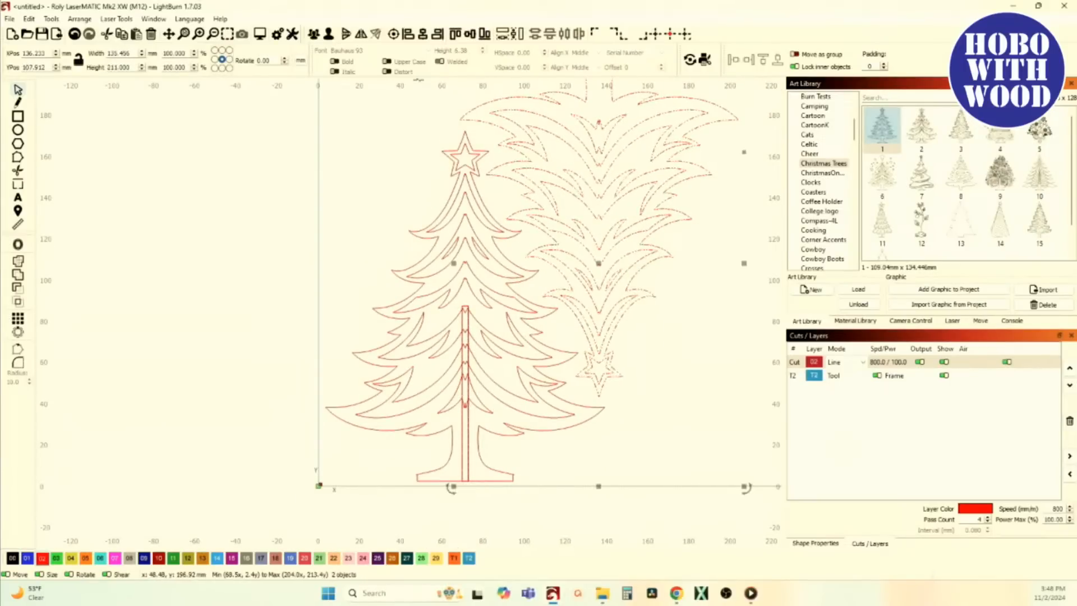
{"action": "left_click", "coordinate": [426, 33]}
{"action": "left_click", "coordinate": [483, 33]}
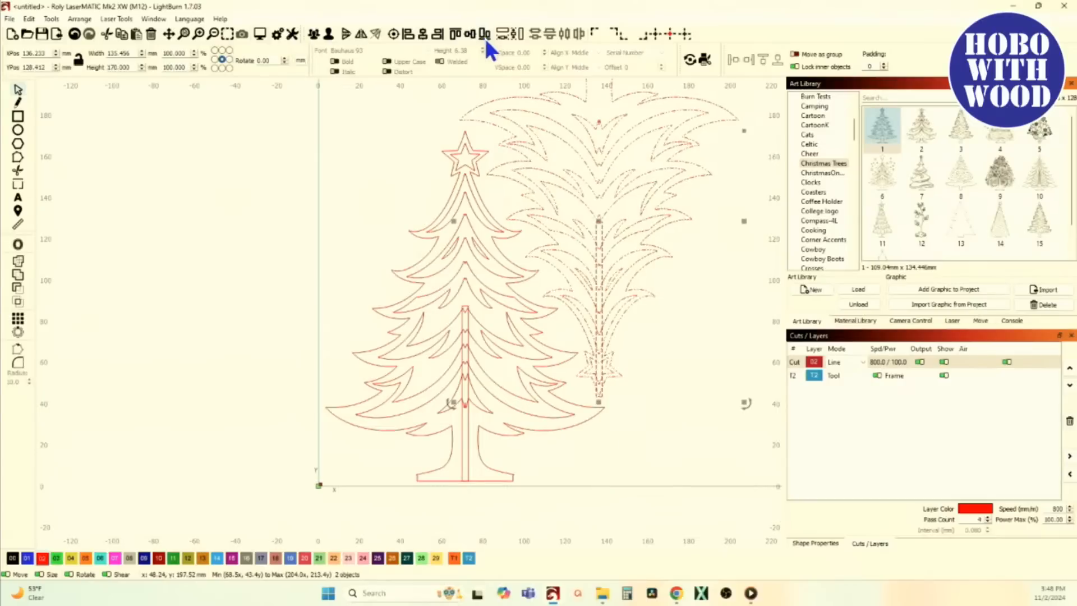
{"action": "left_click", "coordinate": [682, 321]}
{"action": "scroll", "coordinate": [621, 356], "scroll_direction": "up", "scroll_amount": 2}
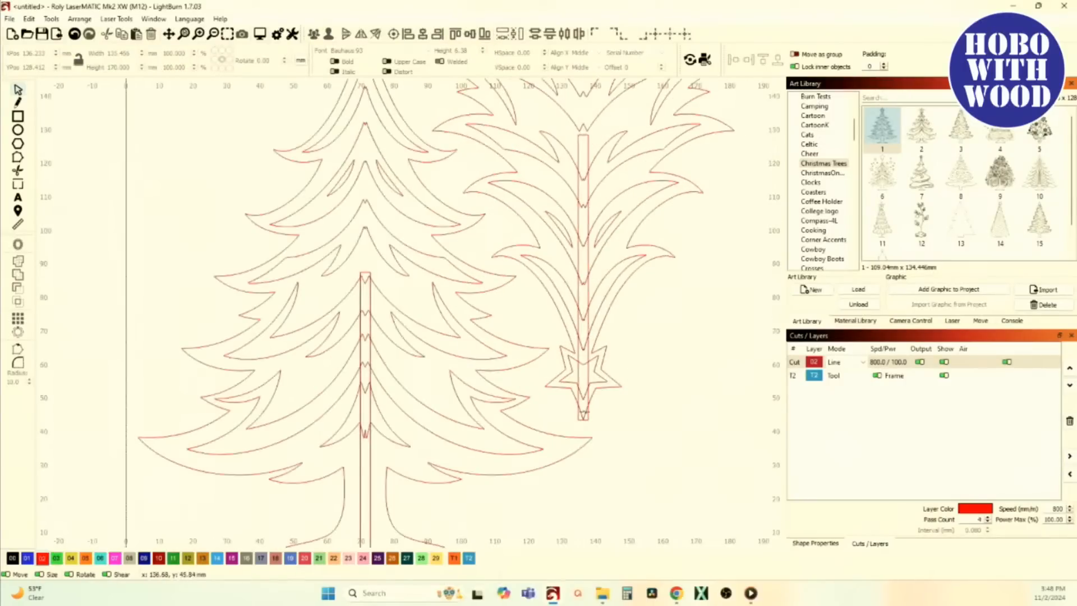
{"action": "scroll", "coordinate": [585, 378], "scroll_direction": "down", "scroll_amount": 2}
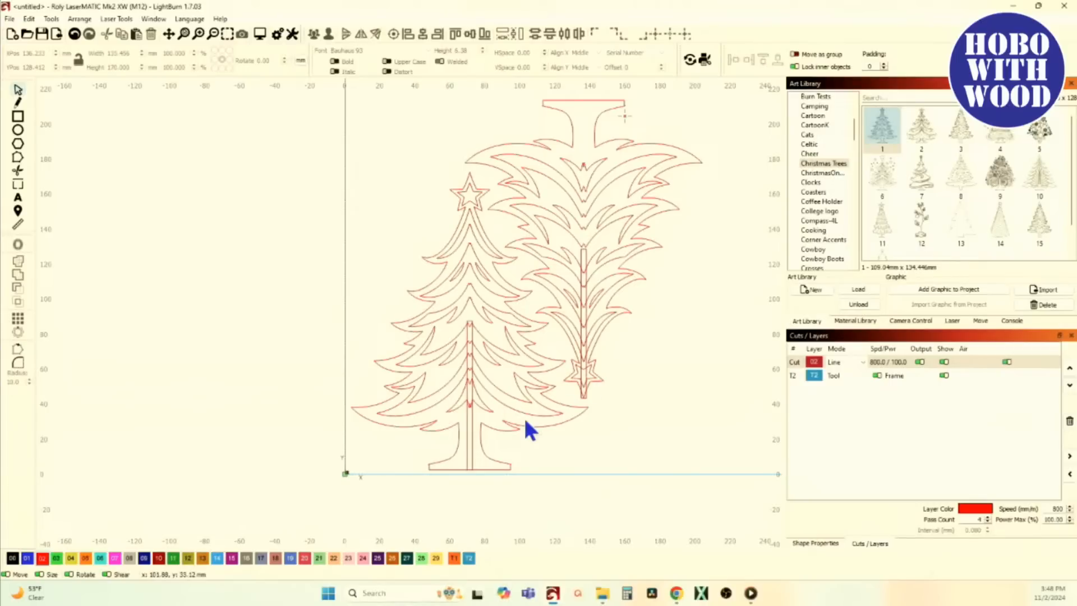
{"action": "scroll", "coordinate": [496, 396], "scroll_direction": "up", "scroll_amount": 3}
{"action": "scroll", "coordinate": [476, 344], "scroll_direction": "down", "scroll_amount": 2}
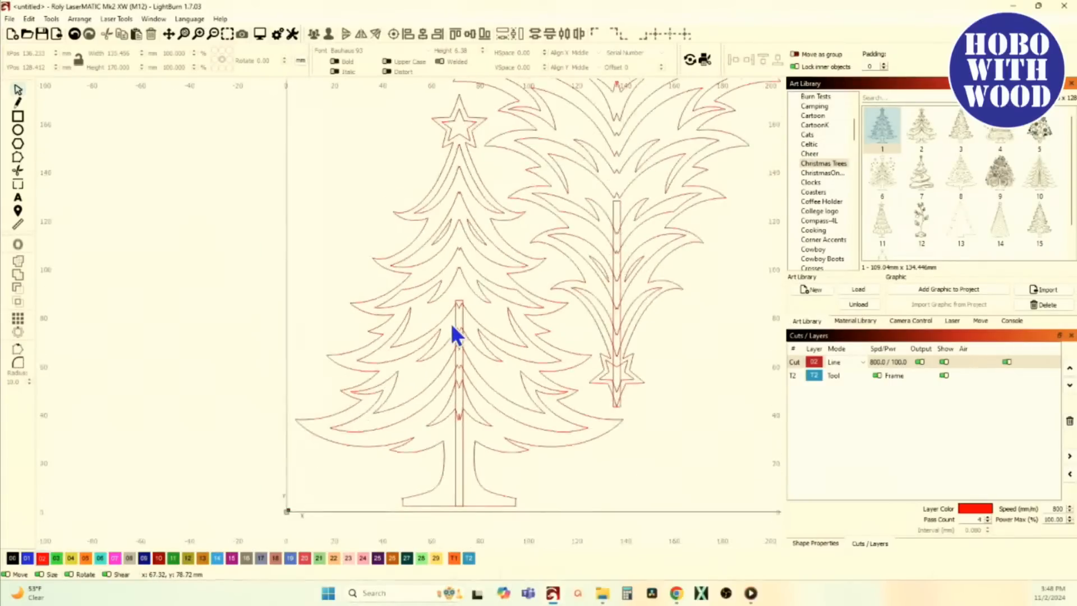
Step: Subtract the 3 × 85 mm slot rectangle from the upright tree with Boolean Subtract
{"action": "scroll", "coordinate": [453, 337], "scroll_direction": "up", "scroll_amount": 4}
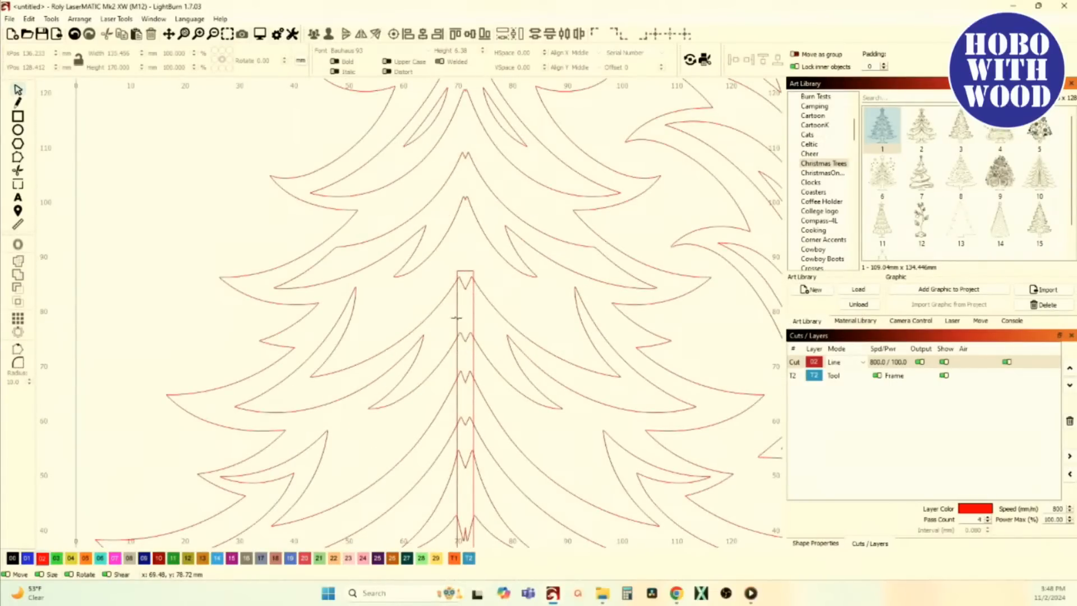
{"action": "left_click", "coordinate": [457, 319]}
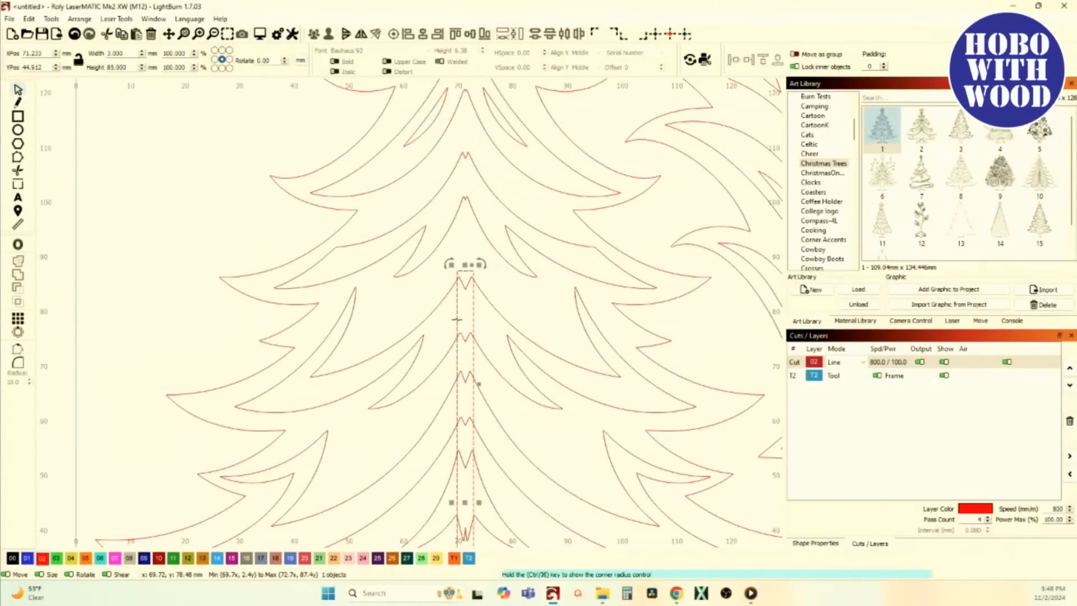
{"action": "left_click", "coordinate": [419, 323]}
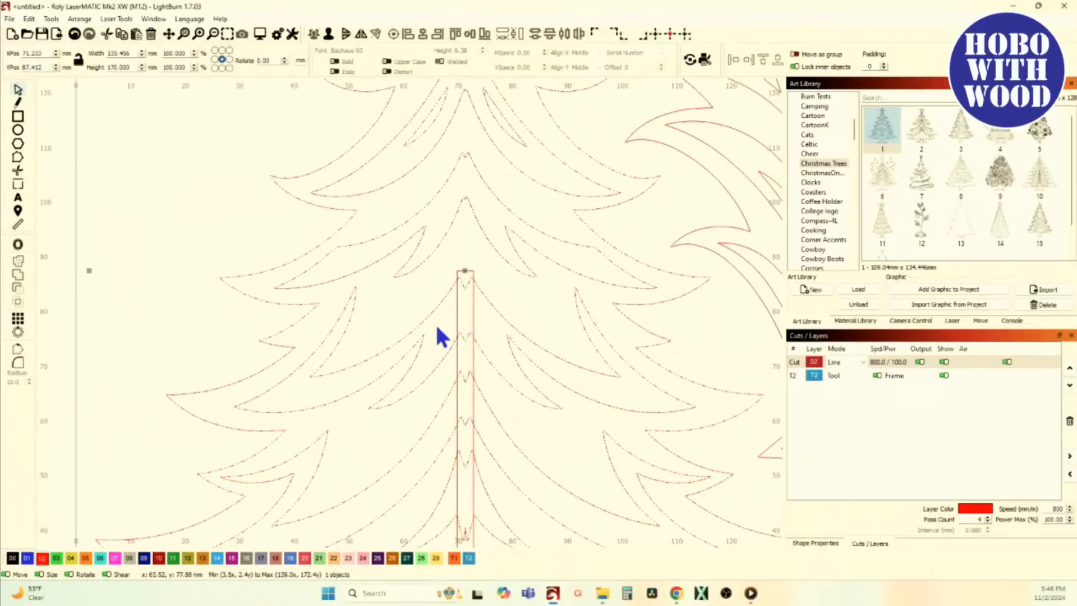
{"action": "left_click", "coordinate": [457, 326], "text": "shift"}
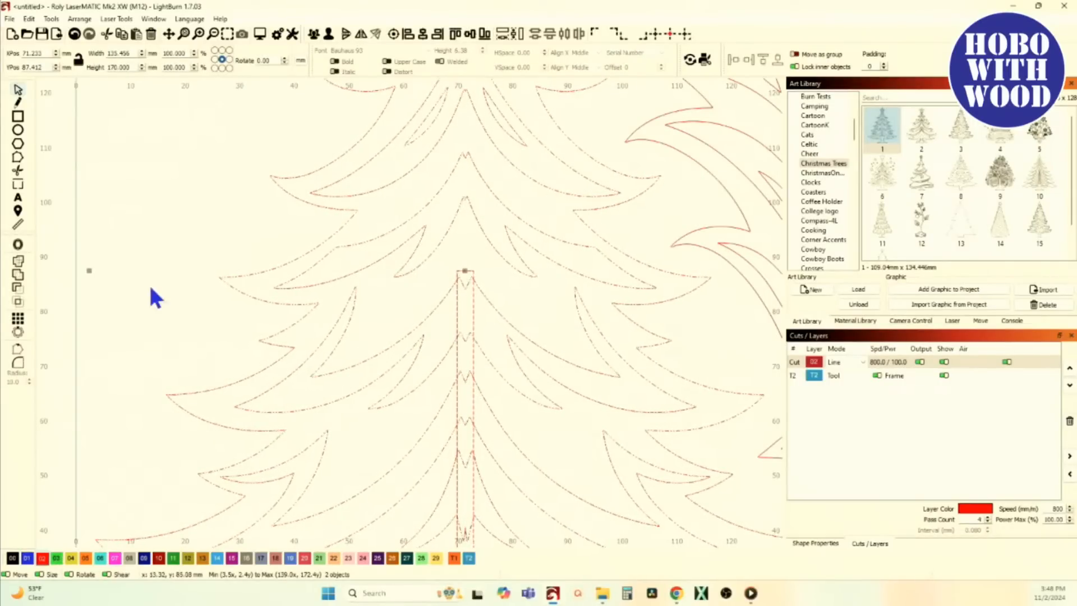
{"action": "left_click", "coordinate": [18, 288]}
{"action": "scroll", "coordinate": [188, 312], "scroll_direction": "down", "scroll_amount": 5}
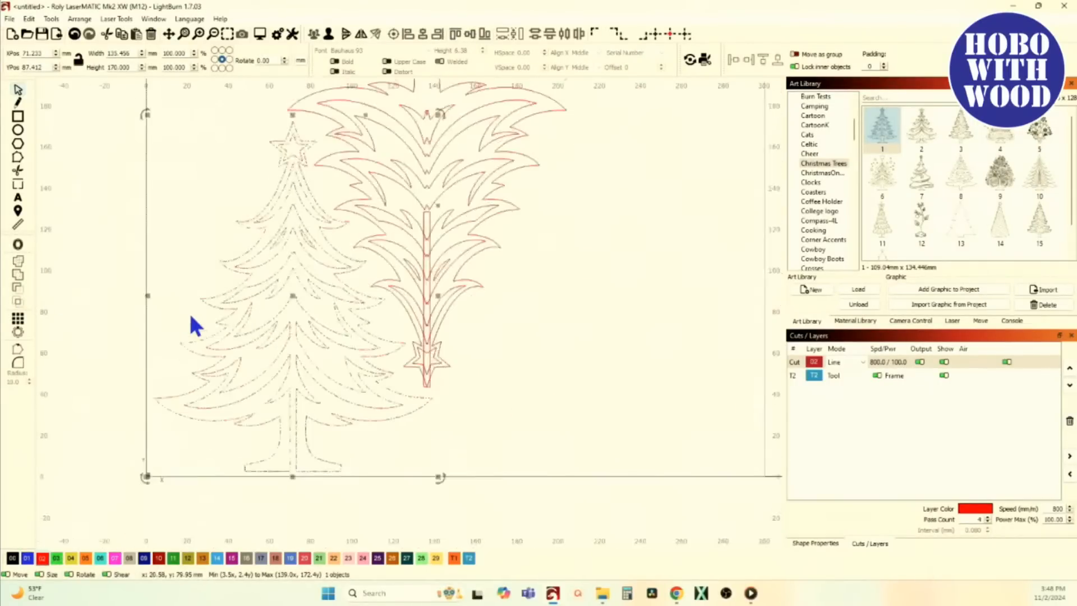
{"action": "left_click", "coordinate": [327, 426]}
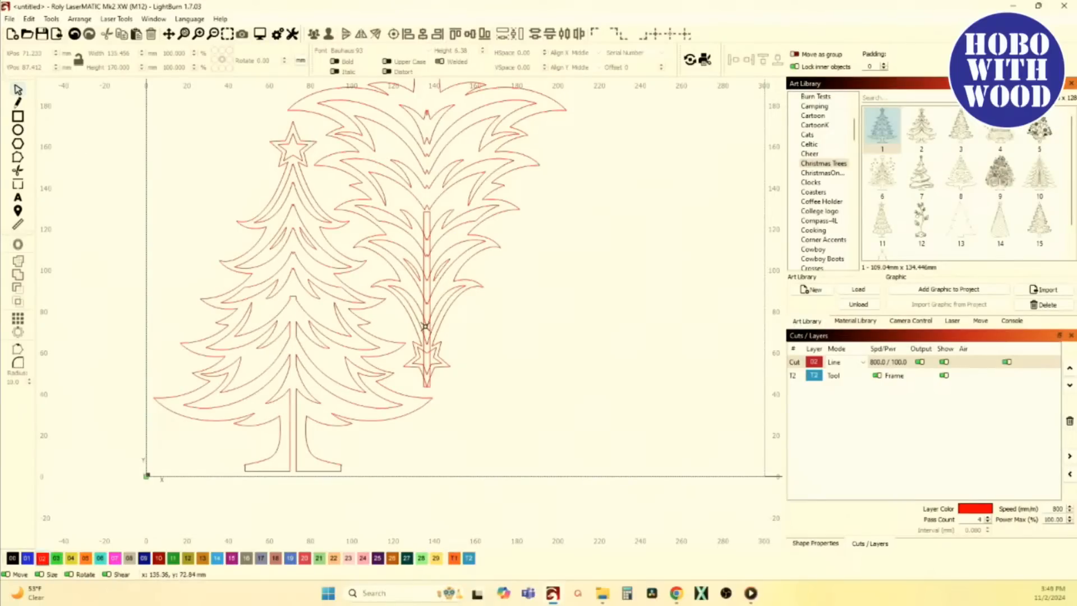
Step: Examine the cut slot in the upright tree from the trunk base to its upper end, checking where its edges are interrupted
{"action": "scroll", "coordinate": [293, 365], "scroll_direction": "up", "scroll_amount": 4}
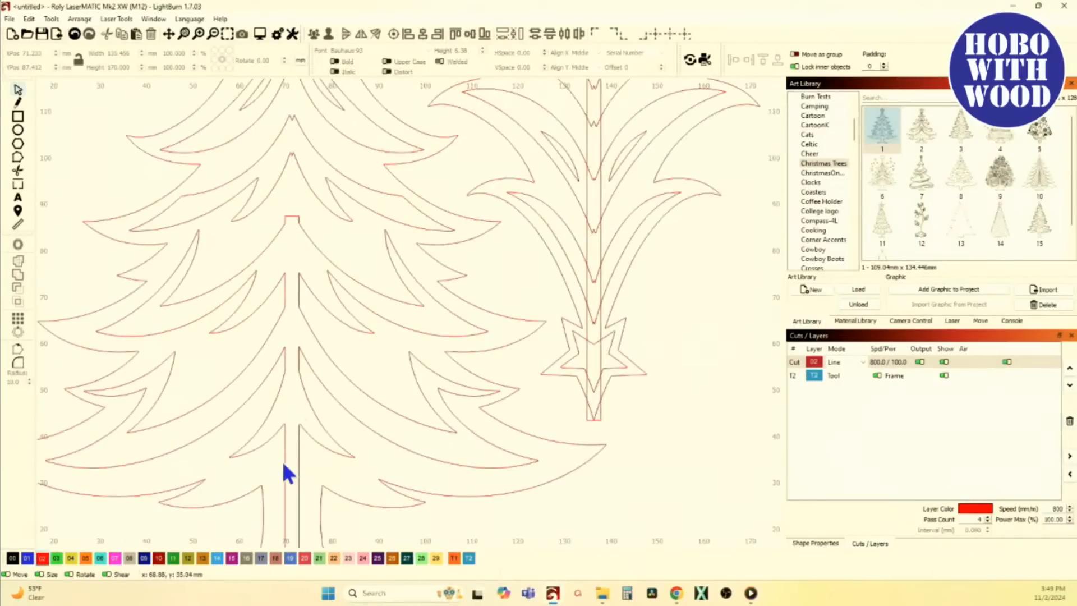
{"action": "scroll", "coordinate": [281, 459], "scroll_direction": "down", "scroll_amount": 3}
{"action": "left_click_drag", "start_coordinate": [305, 459], "coordinate": [290, 447]}
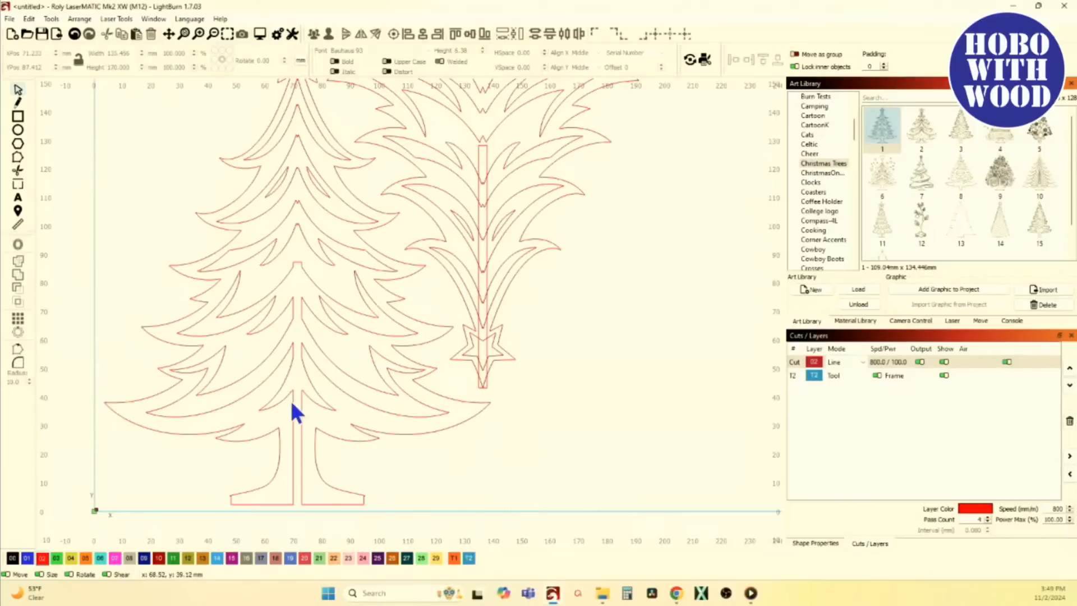
{"action": "scroll", "coordinate": [289, 393], "scroll_direction": "up", "scroll_amount": 2}
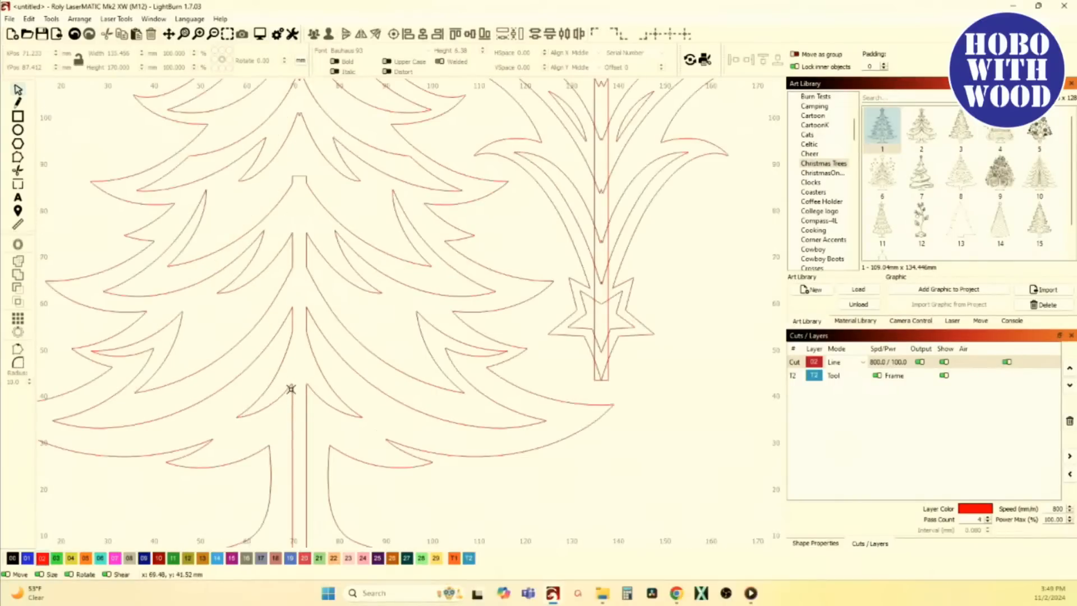
{"action": "scroll", "coordinate": [303, 216], "scroll_direction": "up", "scroll_amount": 2}
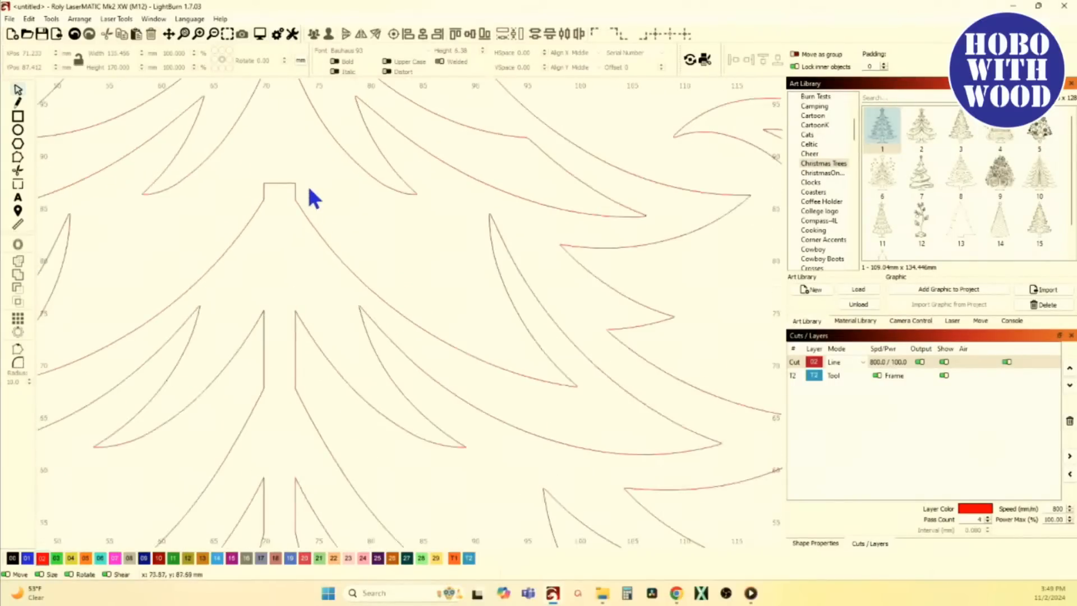
{"action": "scroll", "coordinate": [362, 208], "scroll_direction": "down", "scroll_amount": 2}
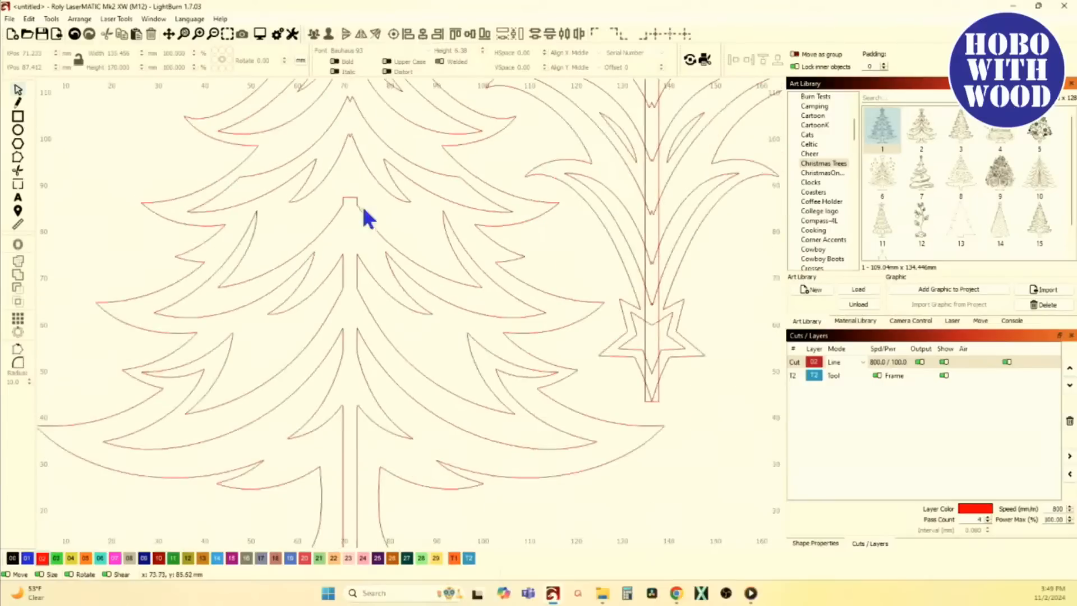
{"action": "scroll", "coordinate": [350, 202], "scroll_direction": "up", "scroll_amount": 6}
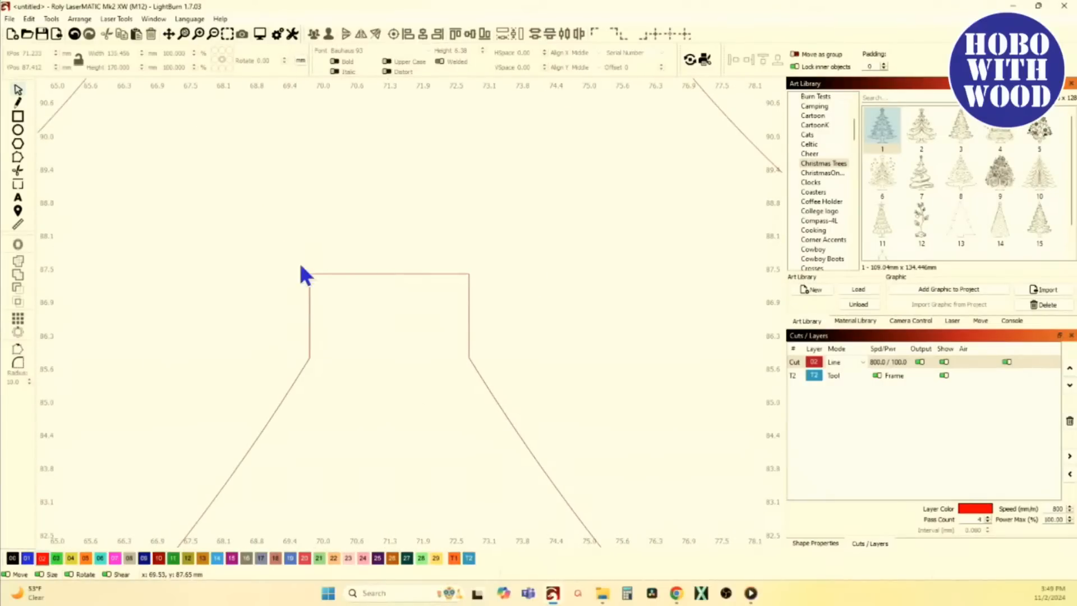
{"action": "scroll", "coordinate": [359, 359], "scroll_direction": "down", "scroll_amount": 4}
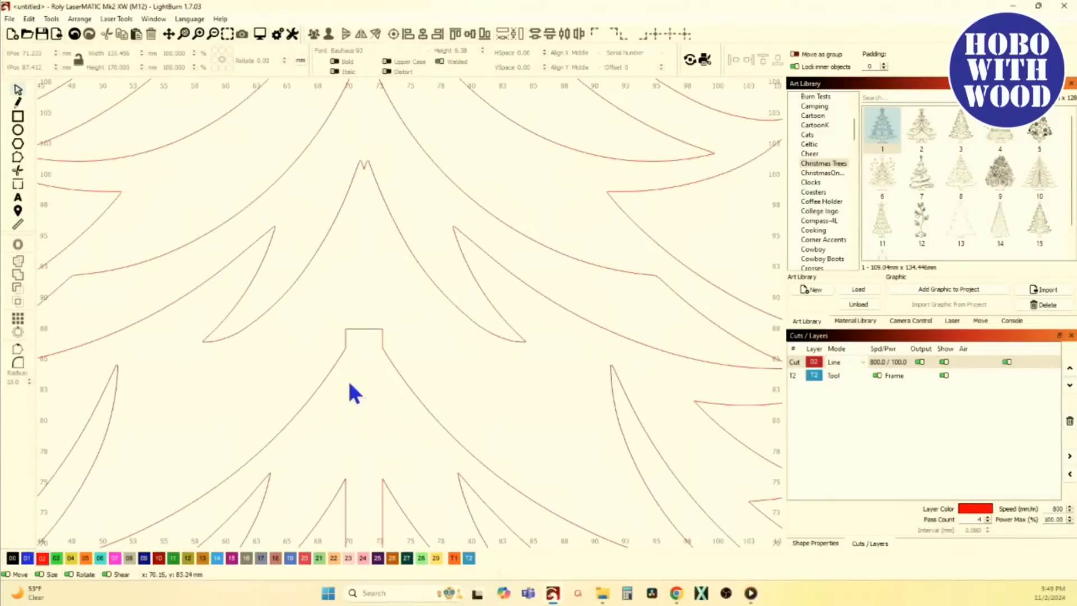
Step: Ungroup the upright tree and try resizing its slots, adjusting slot width with an old material thickness of 3 mm
{"action": "left_click", "coordinate": [302, 366]}
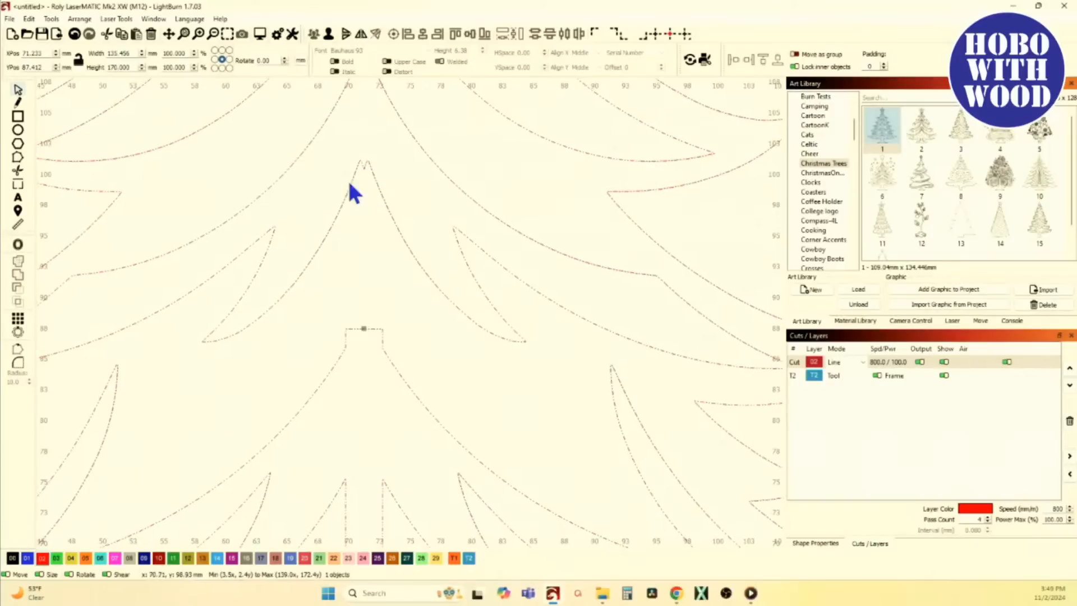
{"action": "left_click", "coordinate": [330, 38]}
{"action": "left_click", "coordinate": [51, 19]}
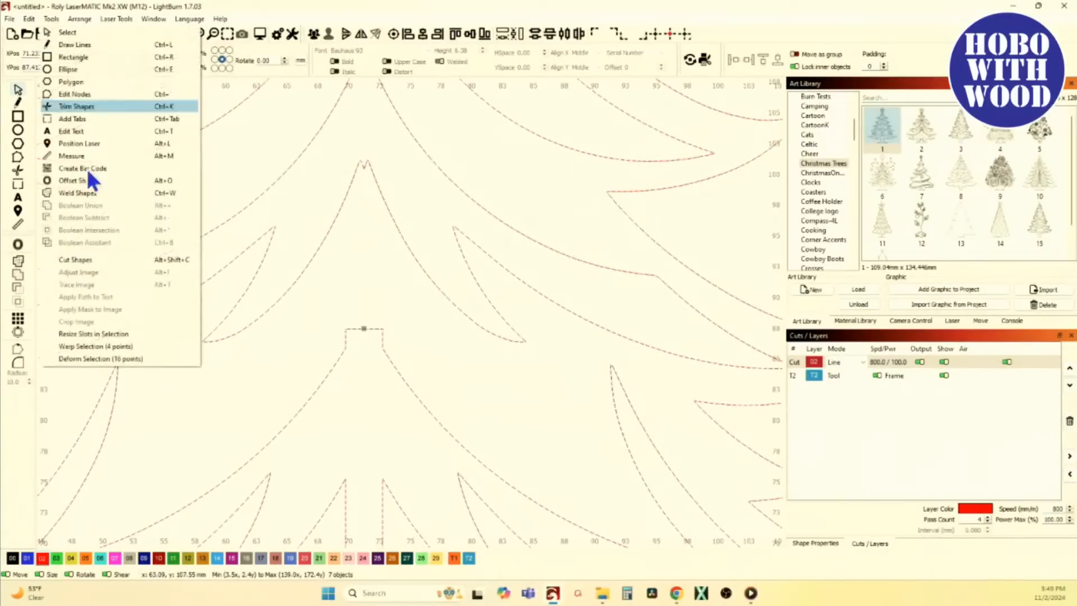
{"action": "left_click", "coordinate": [137, 332]}
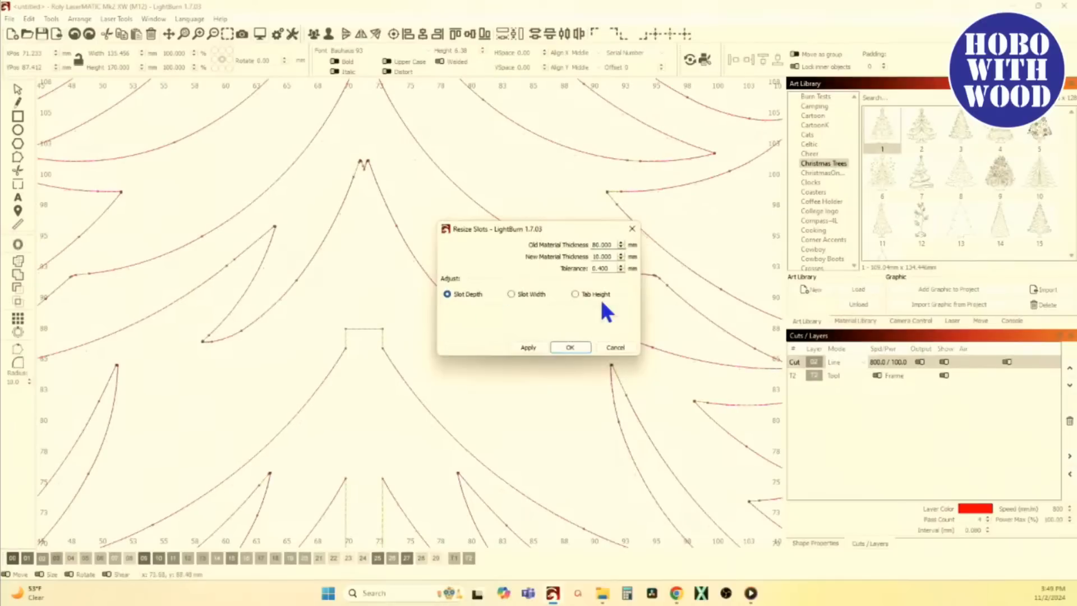
{"action": "double_click", "coordinate": [601, 245]}
{"action": "type", "text": "3"}
{"action": "left_click", "coordinate": [527, 295]}
Step: Examine which edges along the trunk are detected as slot sides in the preview, and cancel the slot resize
{"action": "scroll", "coordinate": [383, 334], "scroll_direction": "up", "scroll_amount": 3}
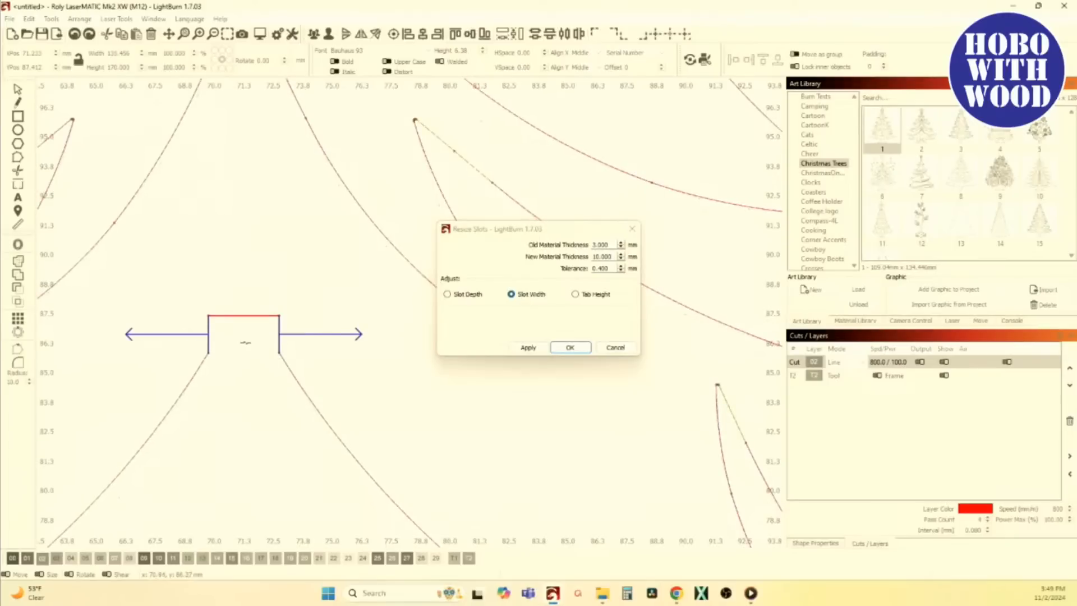
{"action": "scroll", "coordinate": [245, 343], "scroll_direction": "down", "scroll_amount": 9}
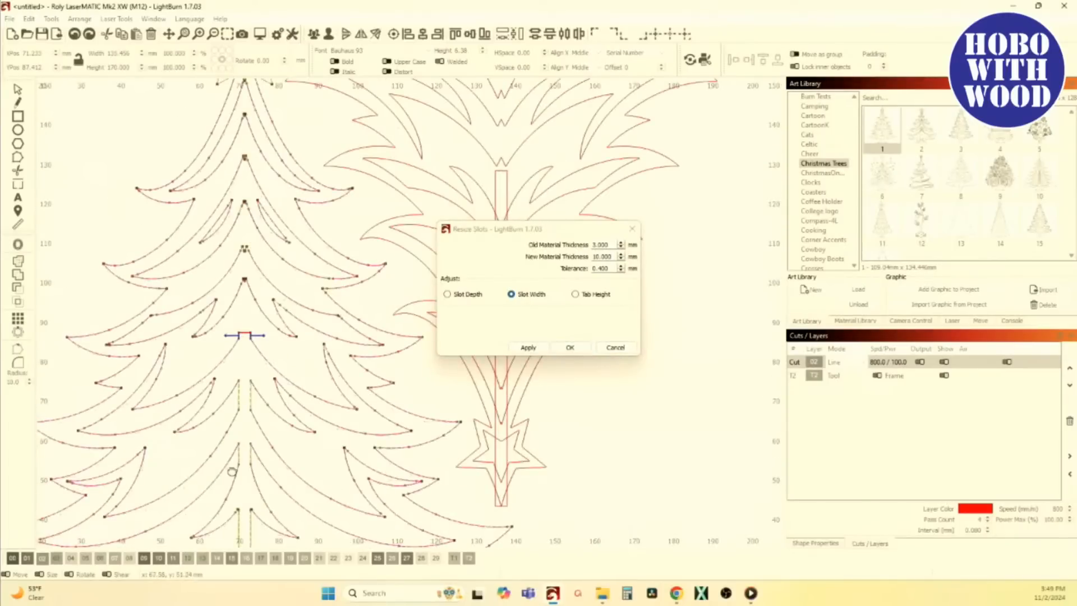
{"action": "left_click_drag", "start_coordinate": [253, 321], "coordinate": [267, 249]}
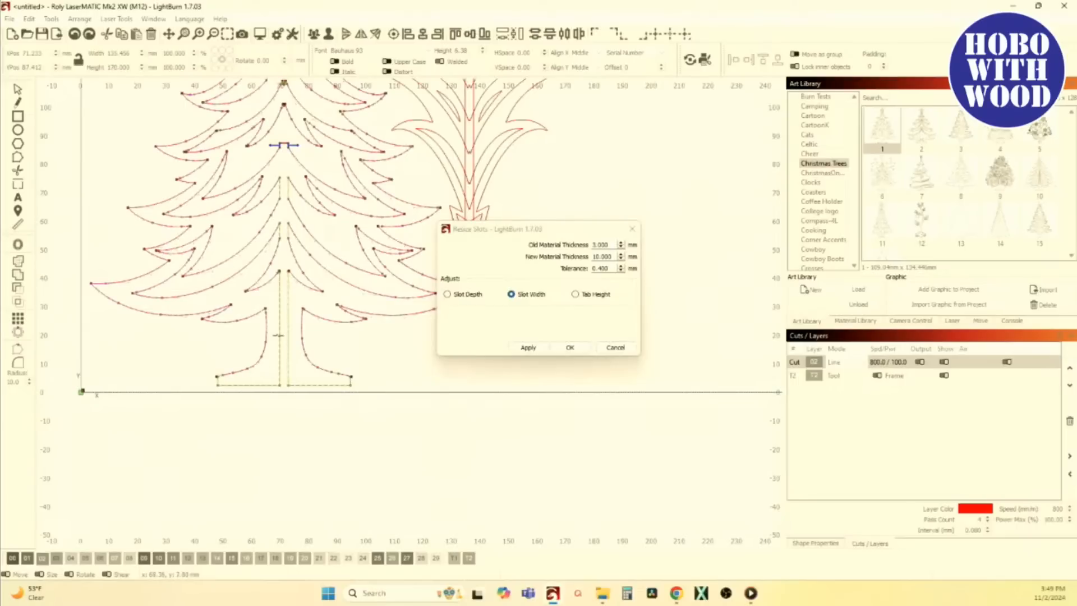
{"action": "scroll", "coordinate": [279, 275], "scroll_direction": "up", "scroll_amount": 5}
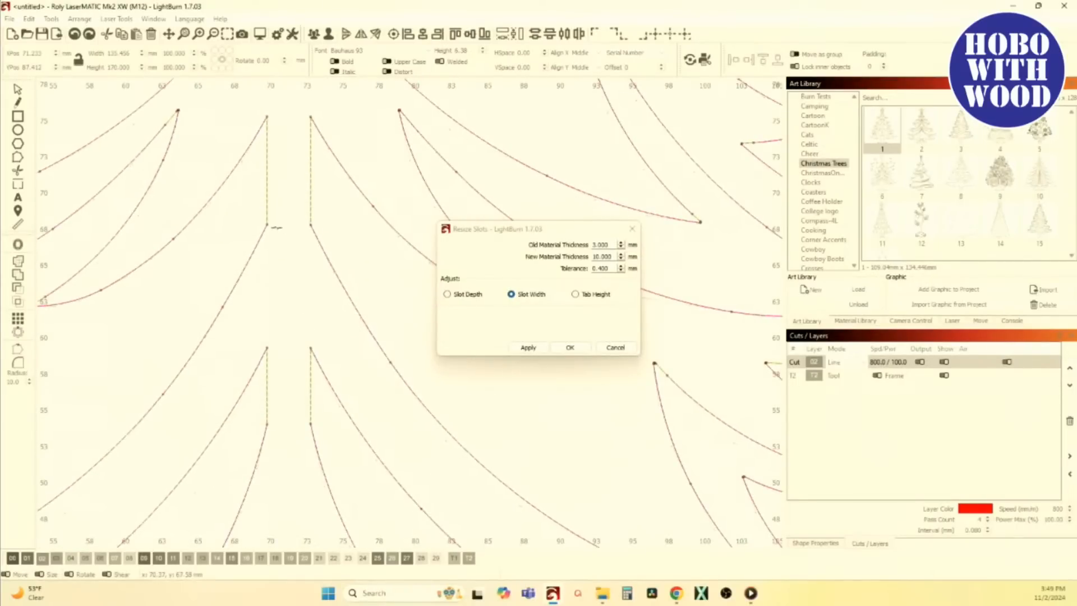
{"action": "scroll", "coordinate": [276, 227], "scroll_direction": "down", "scroll_amount": 2}
{"action": "scroll", "coordinate": [293, 234], "scroll_direction": "down", "scroll_amount": 1}
{"action": "scroll", "coordinate": [292, 146], "scroll_direction": "up", "scroll_amount": 5}
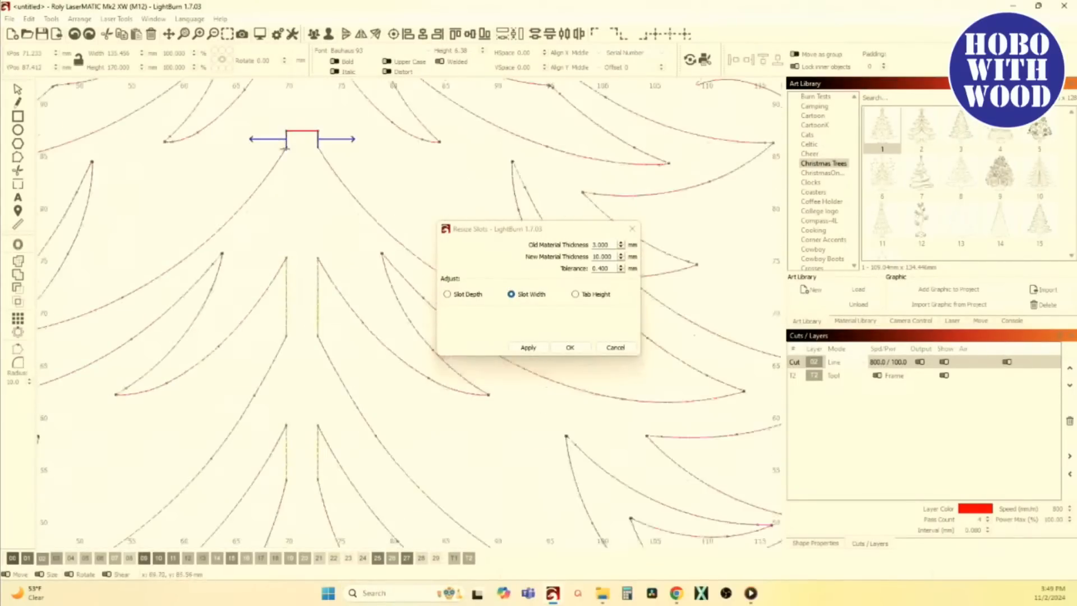
{"action": "left_click_drag", "start_coordinate": [248, 370], "coordinate": [143, 404]}
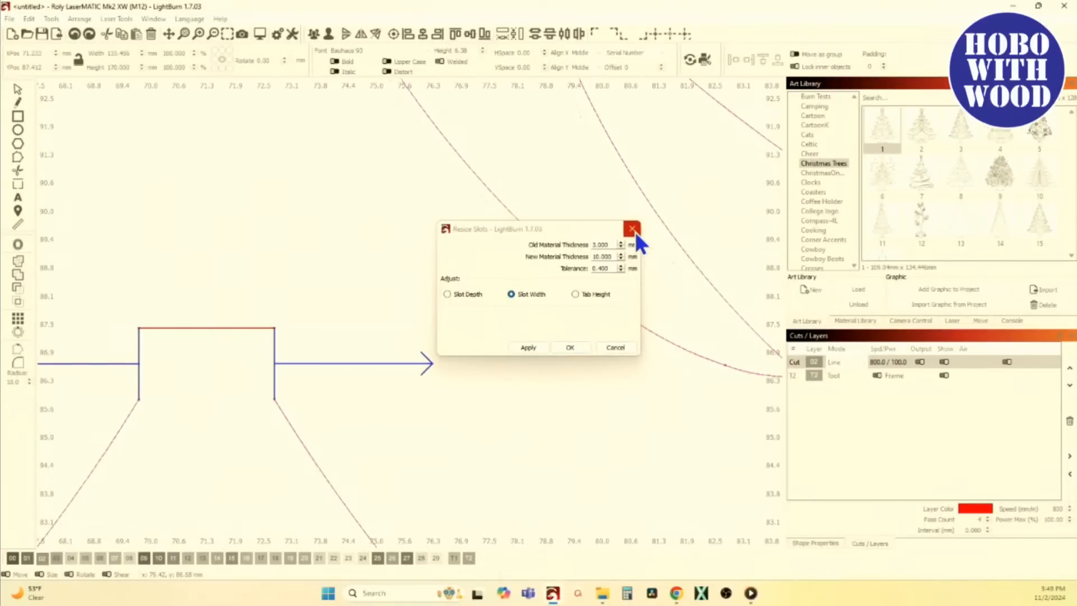
{"action": "left_click", "coordinate": [616, 348]}
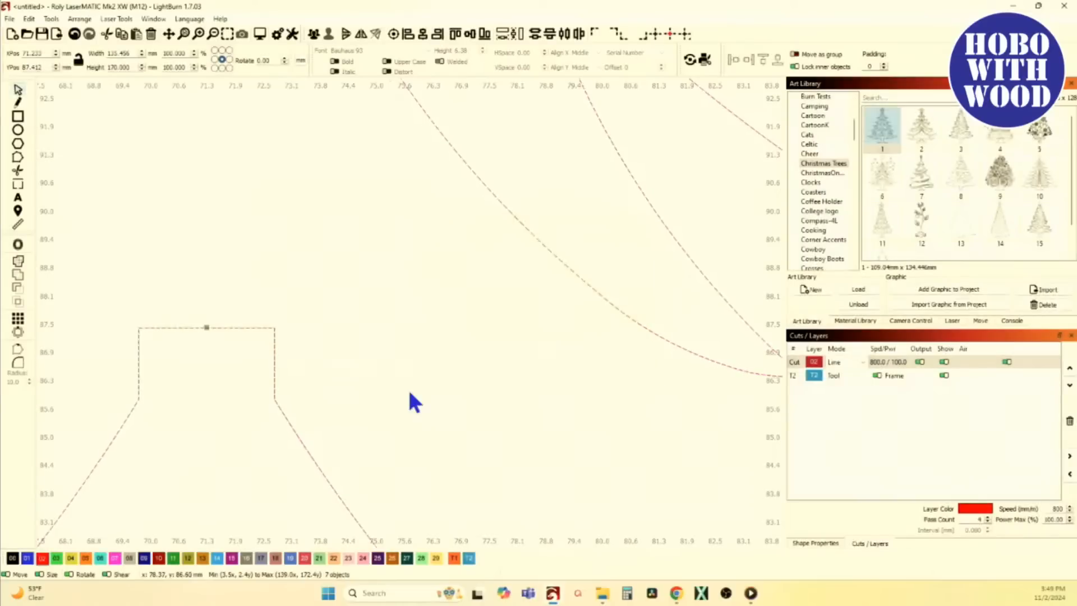
Step: Undo the ungrouping and the Boolean subtraction on the upright tree to restore the slot rectangle
{"action": "scroll", "coordinate": [381, 407], "scroll_direction": "down", "scroll_amount": 10}
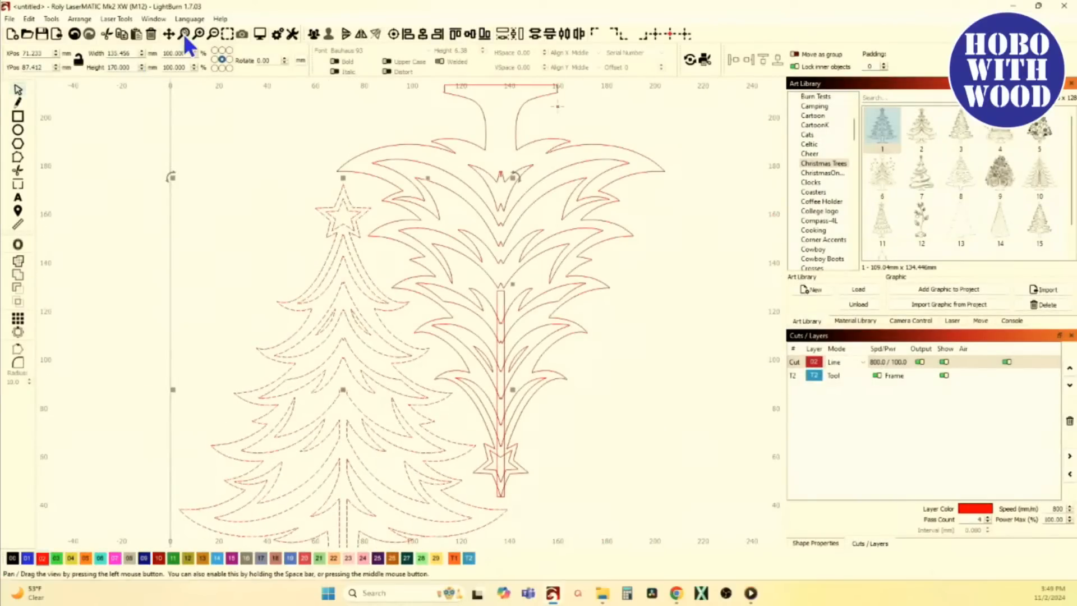
{"action": "left_click", "coordinate": [76, 35]}
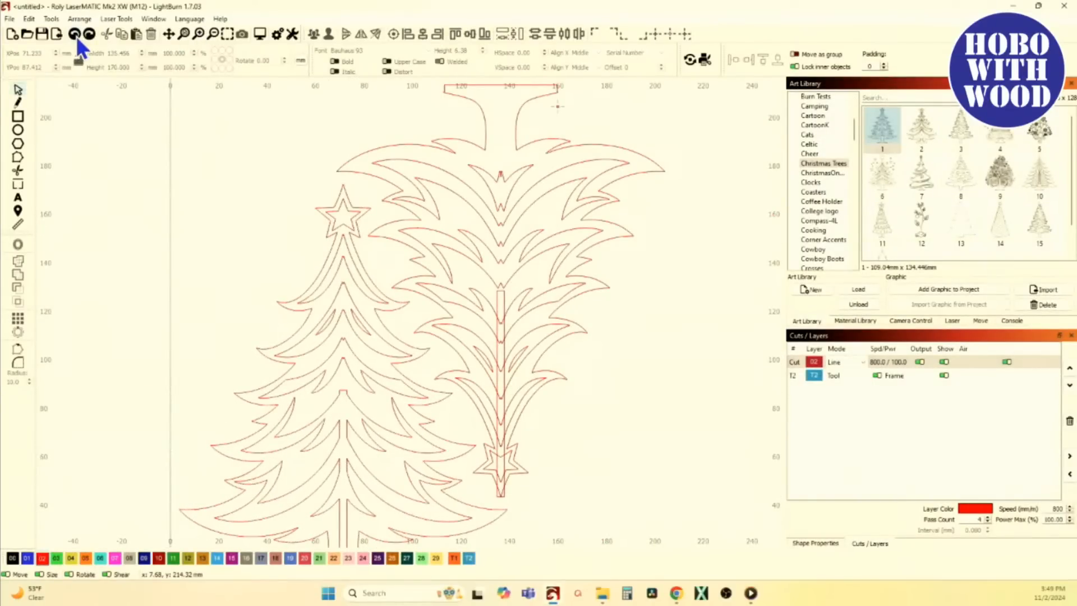
{"action": "left_click", "coordinate": [190, 271]}
Step: Examine how the slot rectangle crosses the branch outlines of the upright tree, from the slot's upper end to the trunk
{"action": "scroll", "coordinate": [235, 279], "scroll_direction": "up", "scroll_amount": 4}
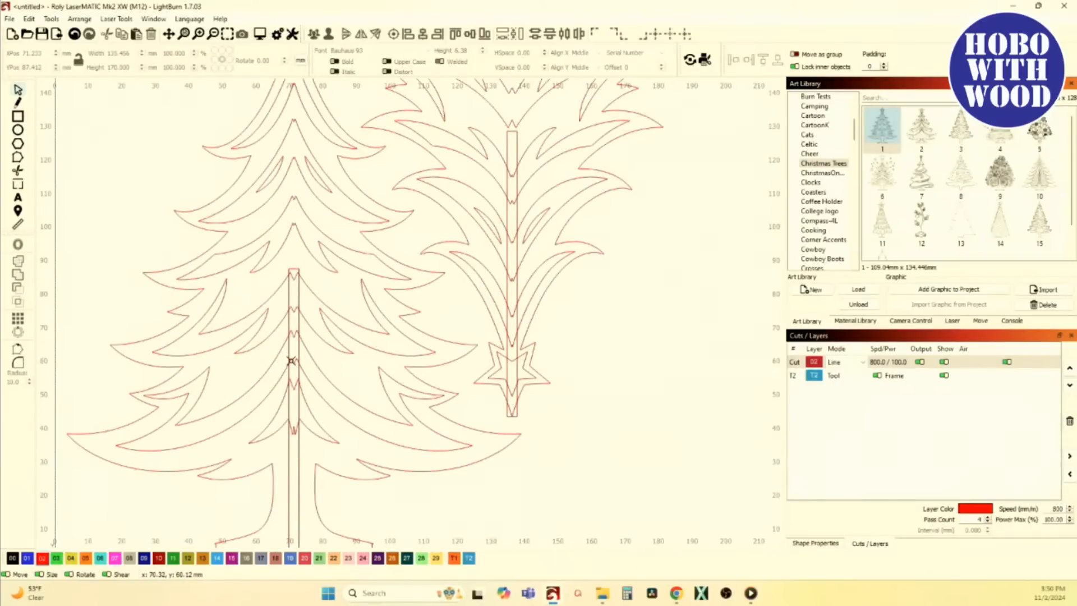
{"action": "scroll", "coordinate": [291, 361], "scroll_direction": "down", "scroll_amount": 4}
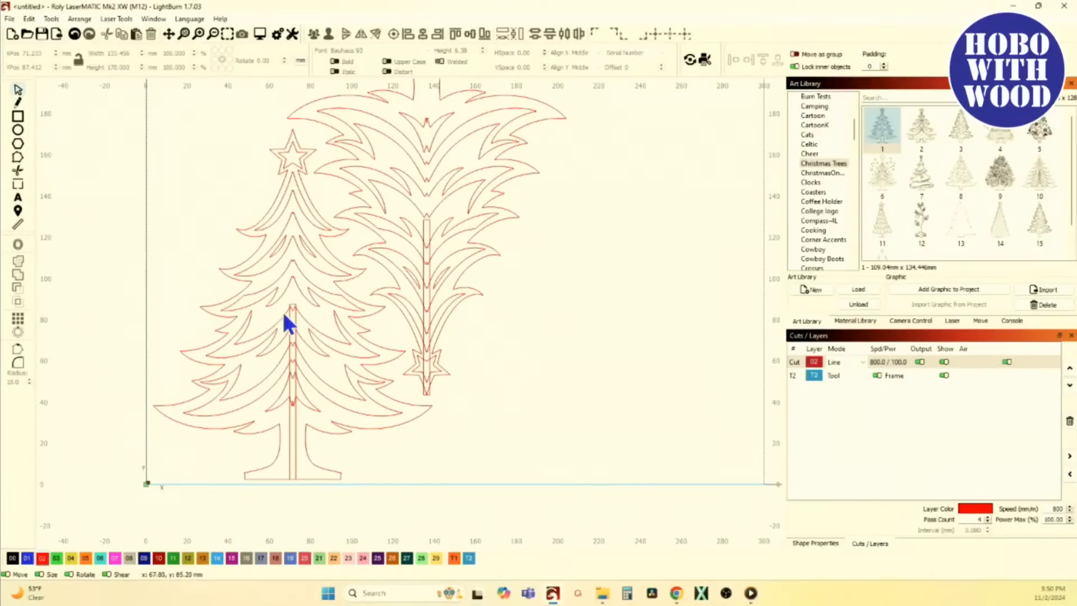
{"action": "scroll", "coordinate": [278, 423], "scroll_direction": "up", "scroll_amount": 5}
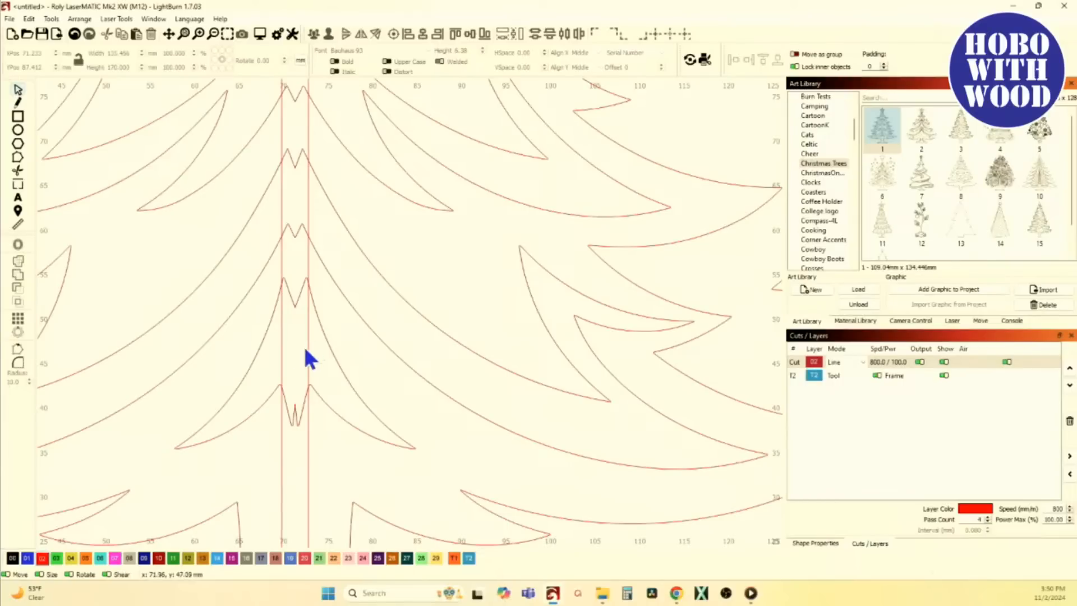
{"action": "scroll", "coordinate": [287, 345], "scroll_direction": "down", "scroll_amount": 2}
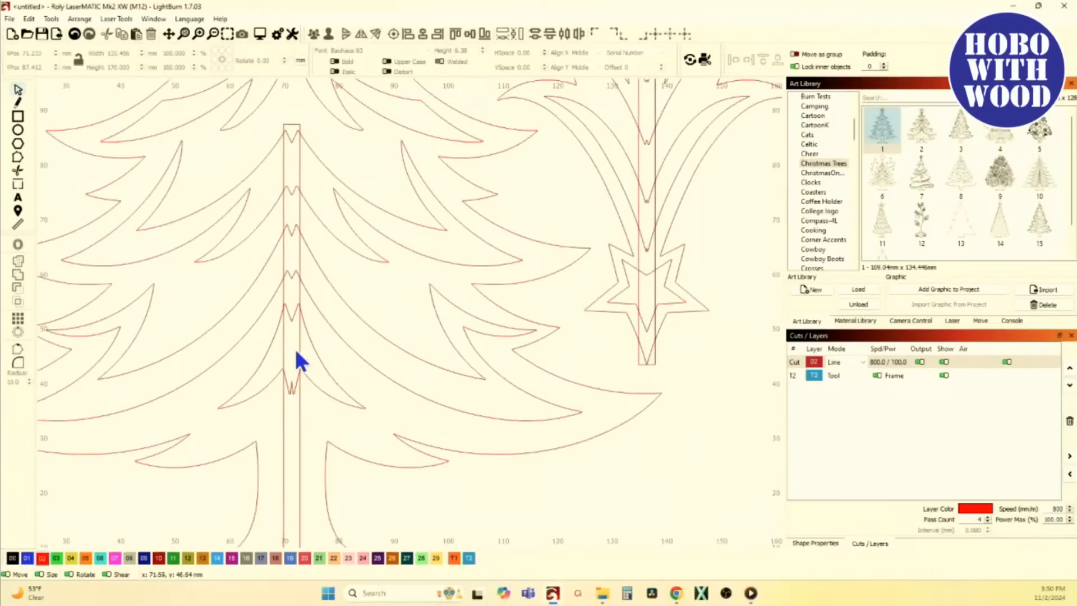
{"action": "scroll", "coordinate": [287, 393], "scroll_direction": "down", "scroll_amount": 1}
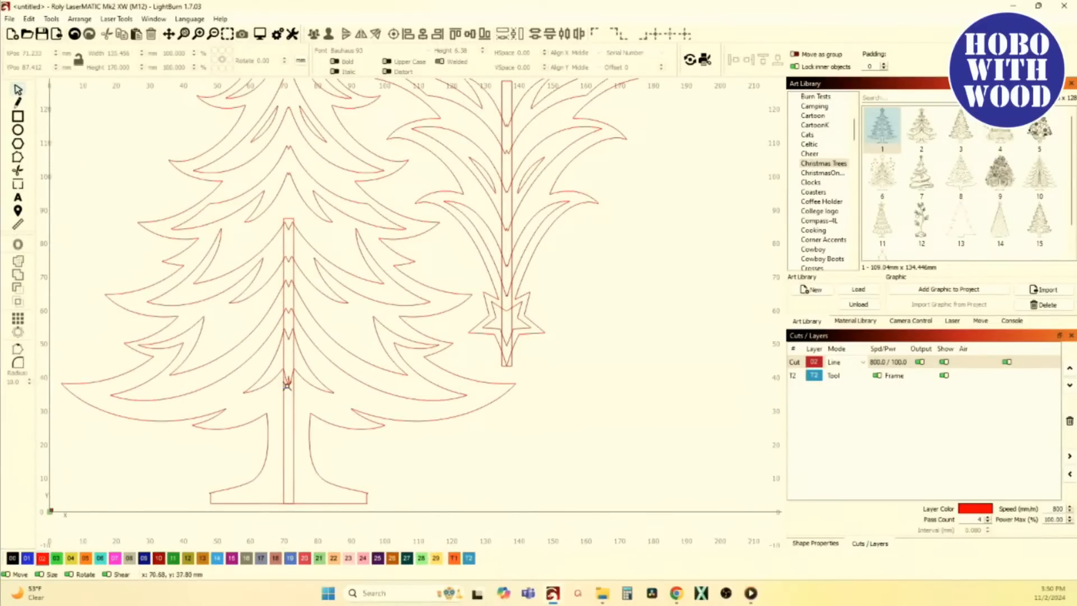
{"action": "scroll", "coordinate": [287, 387], "scroll_direction": "down", "scroll_amount": 3}
{"action": "scroll", "coordinate": [241, 291], "scroll_direction": "down", "scroll_amount": 1}
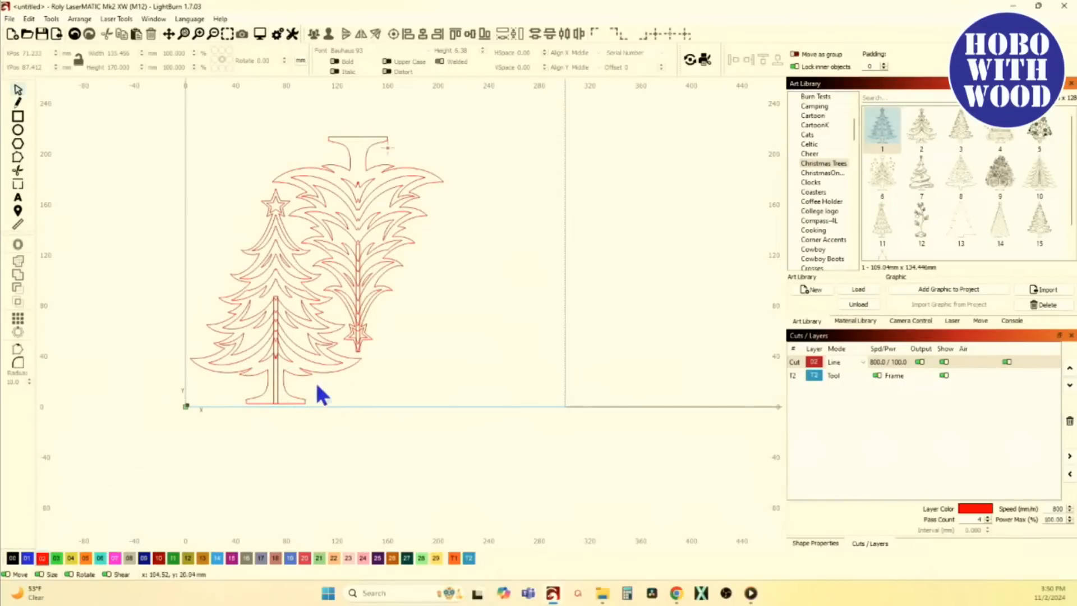
{"action": "scroll", "coordinate": [280, 393], "scroll_direction": "up", "scroll_amount": 3}
{"action": "scroll", "coordinate": [286, 397], "scroll_direction": "down", "scroll_amount": 1}
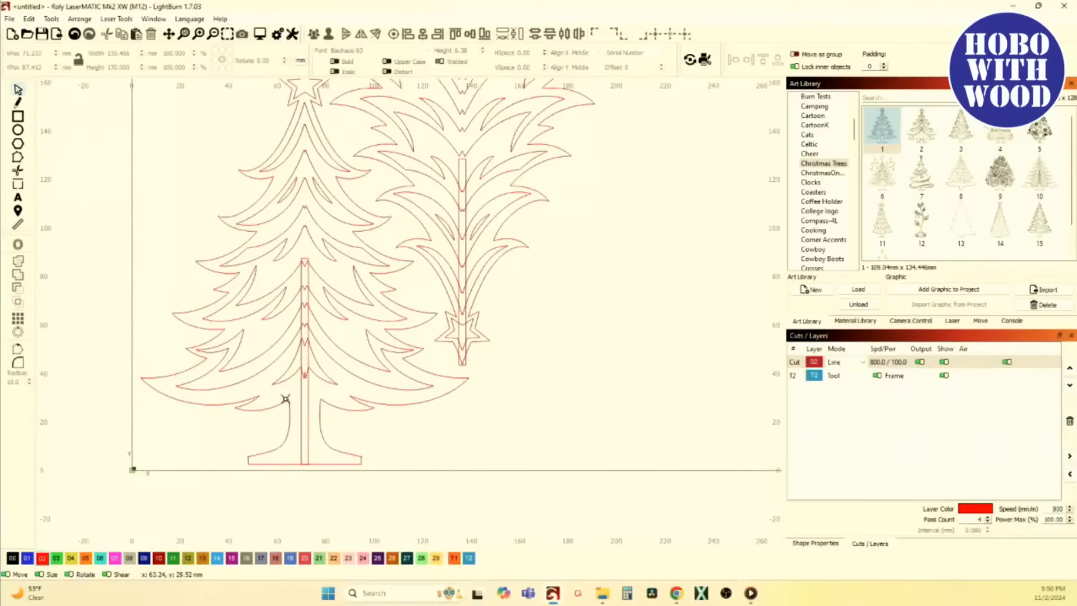
{"action": "scroll", "coordinate": [286, 396], "scroll_direction": "down", "scroll_amount": 1}
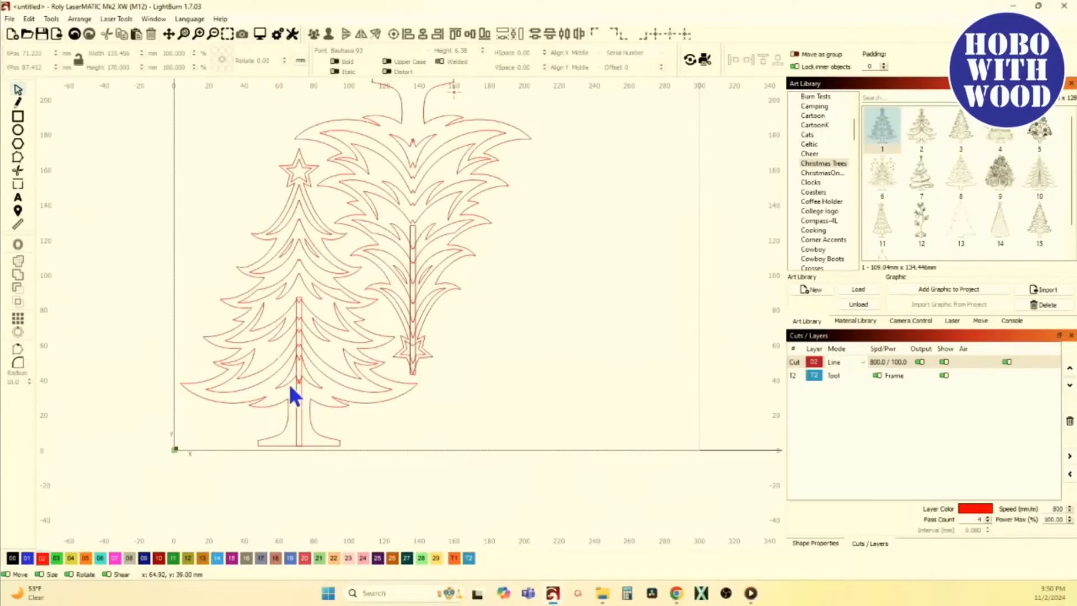
Step: Examine how the slot rectangles cross the branch outlines on both trees, including the star of the inverted tree
{"action": "scroll", "coordinate": [288, 387], "scroll_direction": "down", "scroll_amount": 1}
{"action": "left_click_drag", "start_coordinate": [268, 308], "coordinate": [382, 450]}
{"action": "scroll", "coordinate": [399, 270], "scroll_direction": "up", "scroll_amount": 3}
{"action": "scroll", "coordinate": [399, 271], "scroll_direction": "up", "scroll_amount": 2}
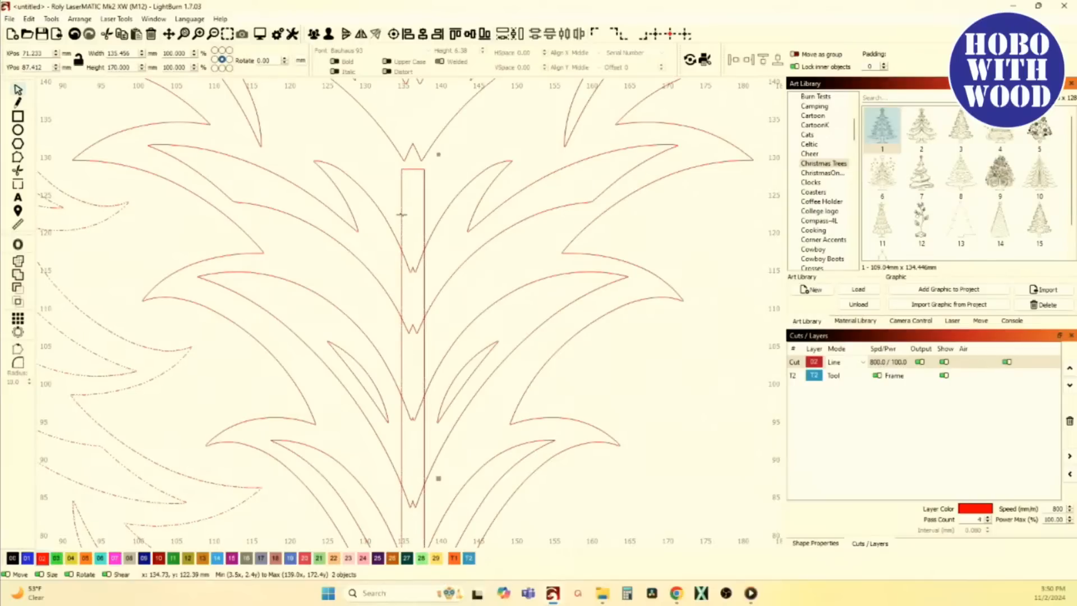
{"action": "scroll", "coordinate": [399, 314], "scroll_direction": "down", "scroll_amount": 4}
{"action": "scroll", "coordinate": [398, 332], "scroll_direction": "up", "scroll_amount": 1}
{"action": "scroll", "coordinate": [397, 331], "scroll_direction": "up", "scroll_amount": 2}
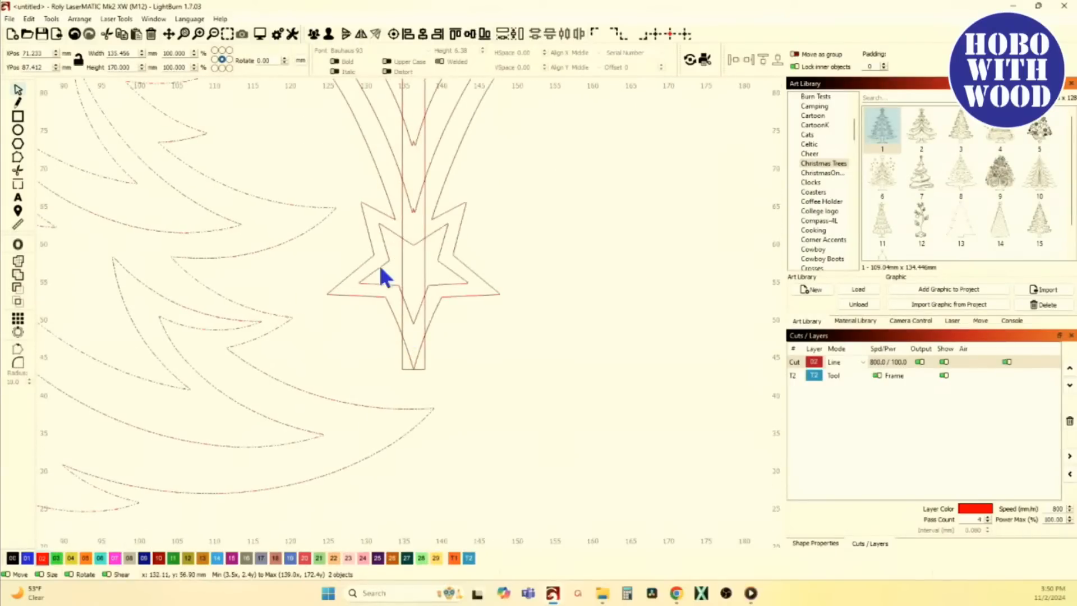
{"action": "scroll", "coordinate": [404, 272], "scroll_direction": "down", "scroll_amount": 3}
{"action": "scroll", "coordinate": [247, 221], "scroll_direction": "up", "scroll_amount": 5}
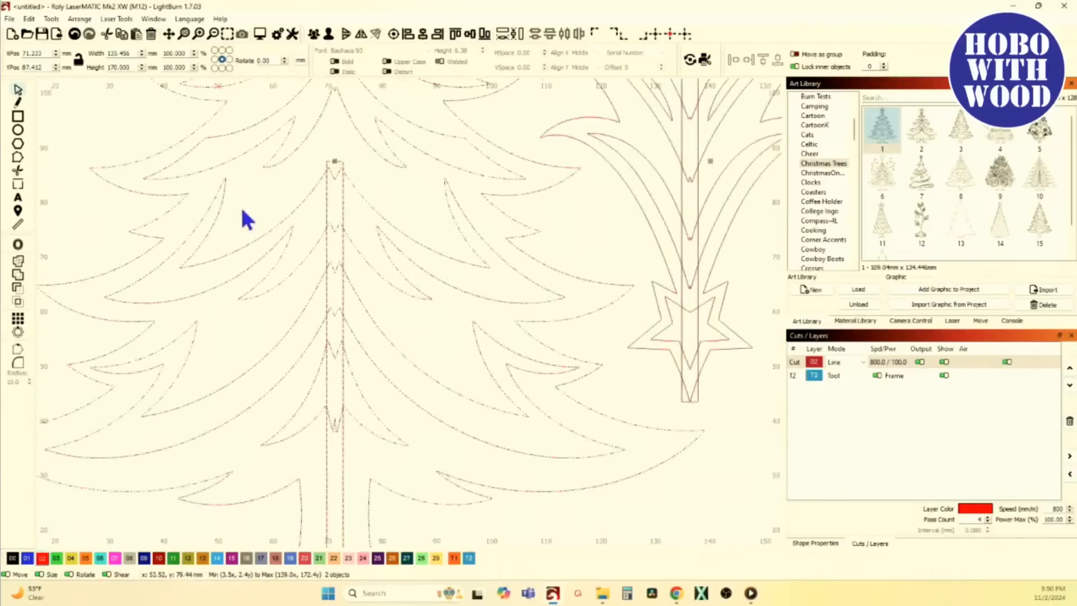
{"action": "scroll", "coordinate": [403, 201], "scroll_direction": "down", "scroll_amount": 4}
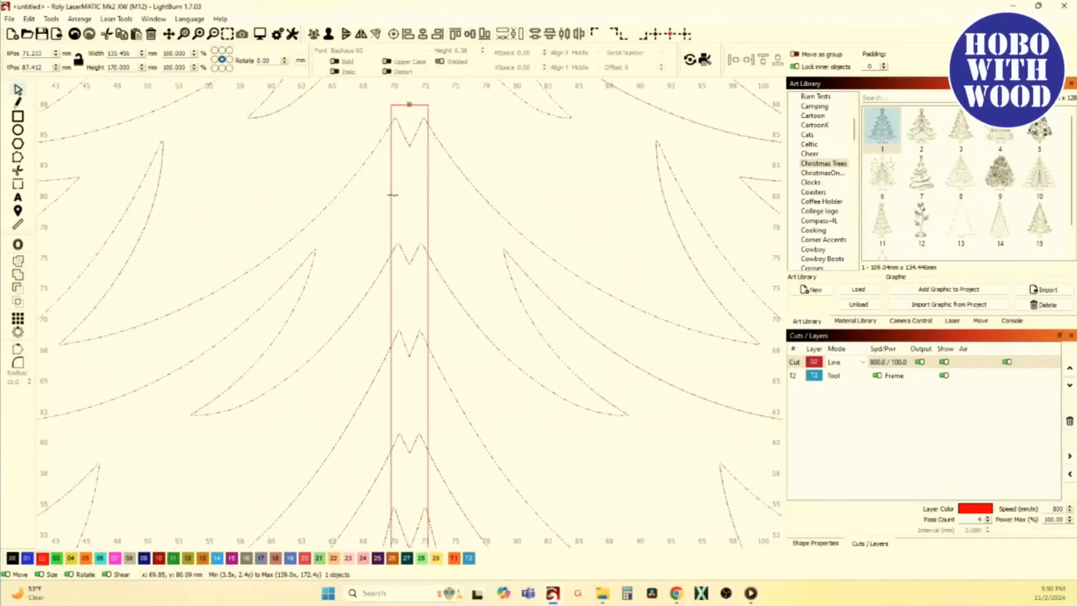
{"action": "left_click", "coordinate": [406, 215], "text": "shift"}
{"action": "scroll", "coordinate": [406, 214], "scroll_direction": "down", "scroll_amount": 3}
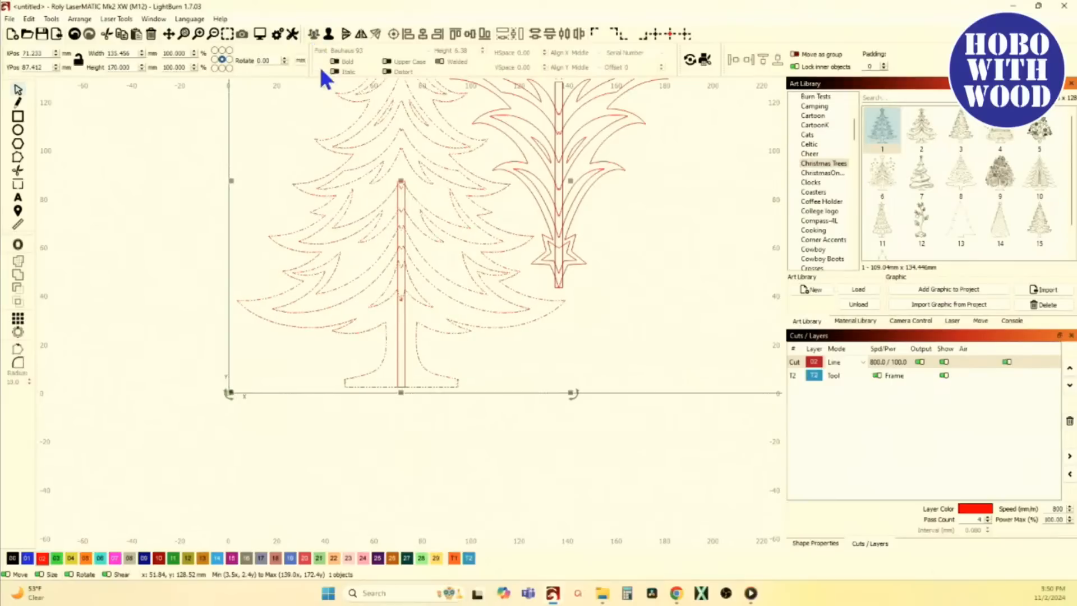
{"action": "left_click", "coordinate": [294, 135]}
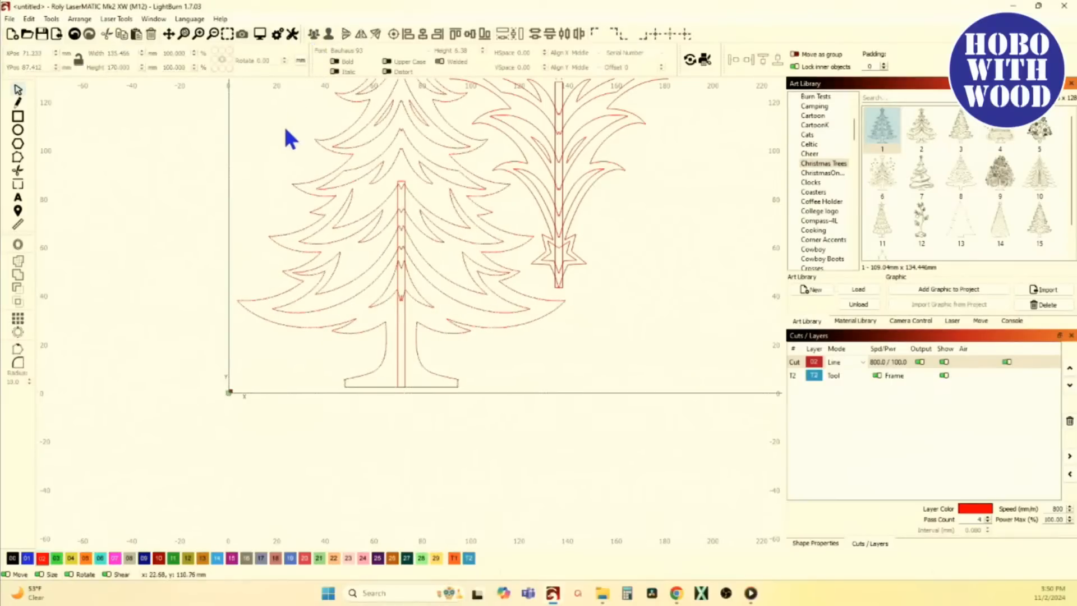
Step: Select the upright tree and examine the thin branch strips and narrow cutouts above its slot
{"action": "left_click", "coordinate": [363, 149]}
{"action": "scroll", "coordinate": [367, 145], "scroll_direction": "up", "scroll_amount": 10}
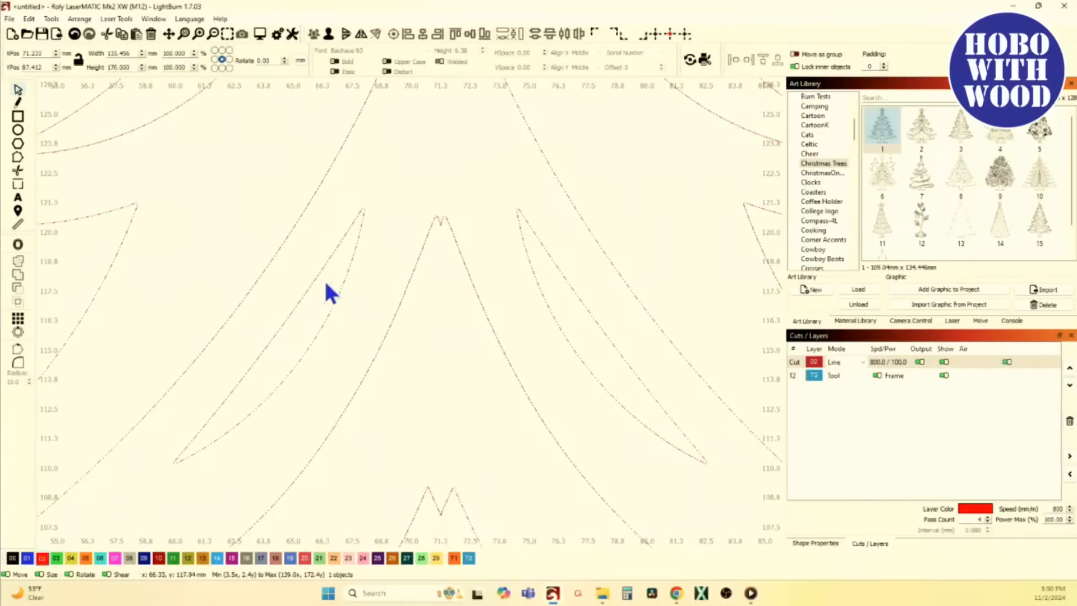
{"action": "scroll", "coordinate": [329, 295], "scroll_direction": "down", "scroll_amount": 4}
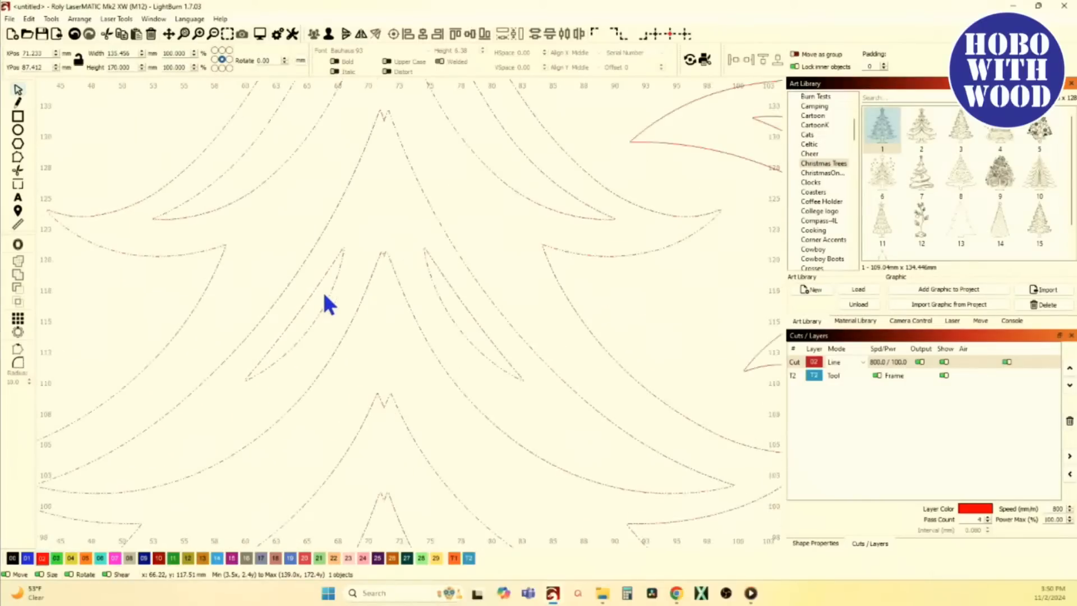
{"action": "scroll", "coordinate": [341, 294], "scroll_direction": "down", "scroll_amount": 3}
{"action": "scroll", "coordinate": [338, 283], "scroll_direction": "down", "scroll_amount": 3}
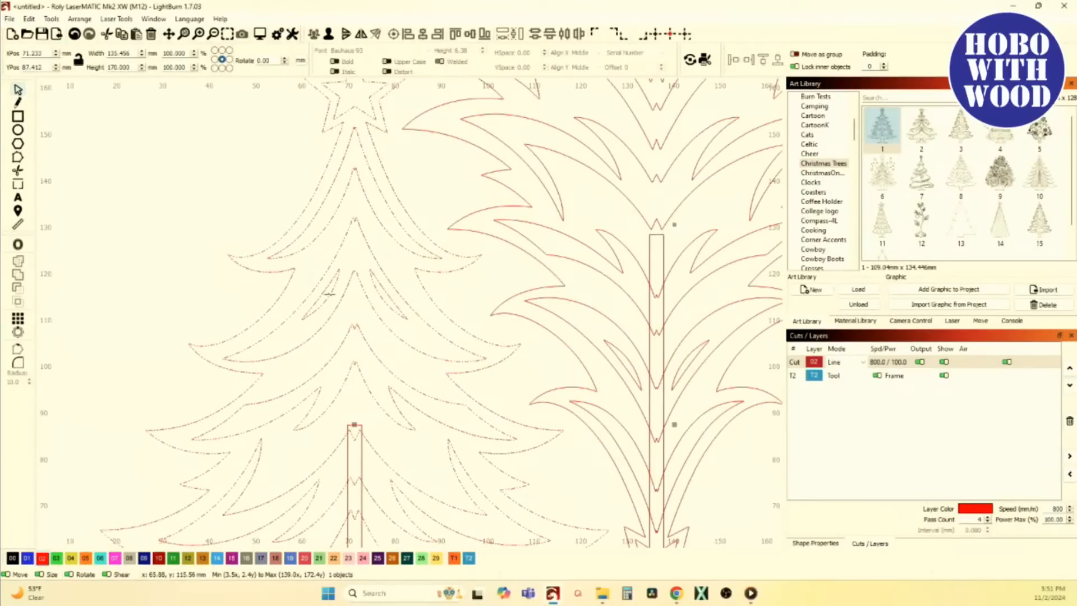
{"action": "scroll", "coordinate": [328, 297], "scroll_direction": "up", "scroll_amount": 2}
{"action": "scroll", "coordinate": [327, 298], "scroll_direction": "up", "scroll_amount": 2}
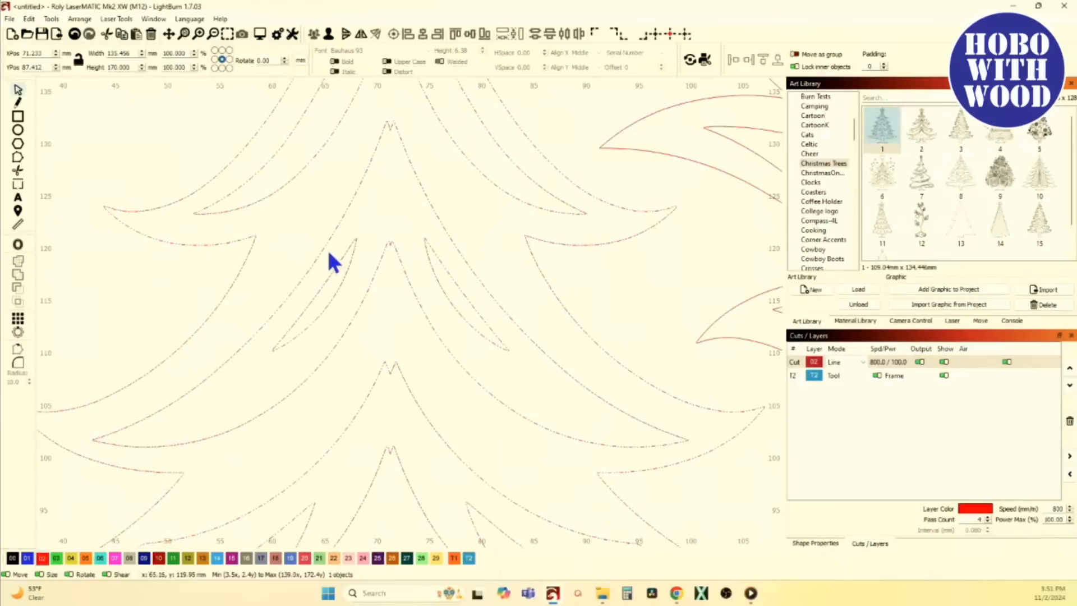
{"action": "scroll", "coordinate": [326, 280], "scroll_direction": "down", "scroll_amount": 6}
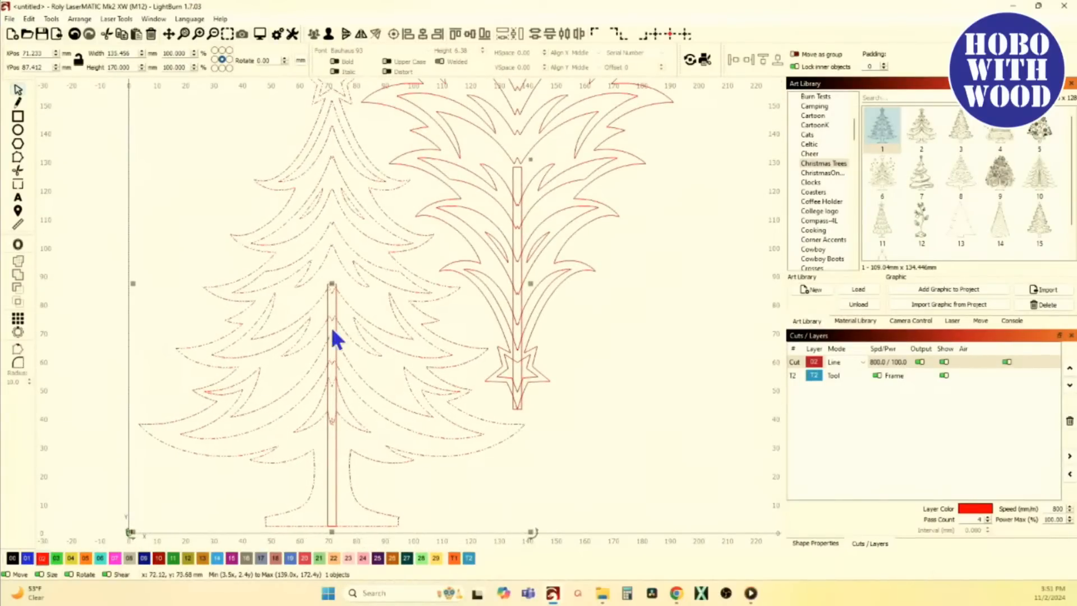
{"action": "scroll", "coordinate": [337, 354], "scroll_direction": "down", "scroll_amount": 2}
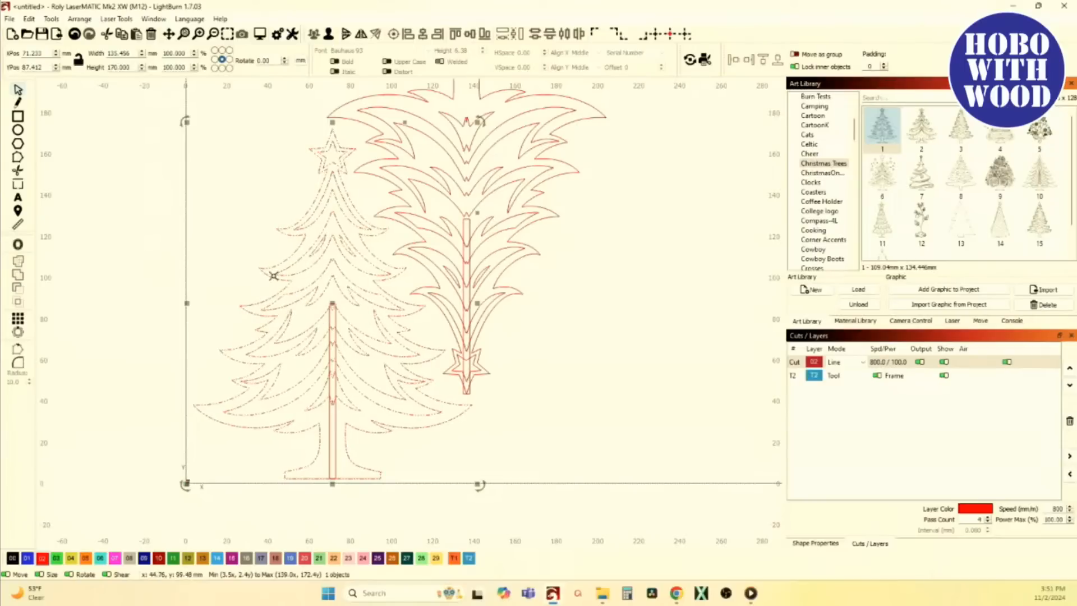
{"action": "left_click", "coordinate": [259, 272]}
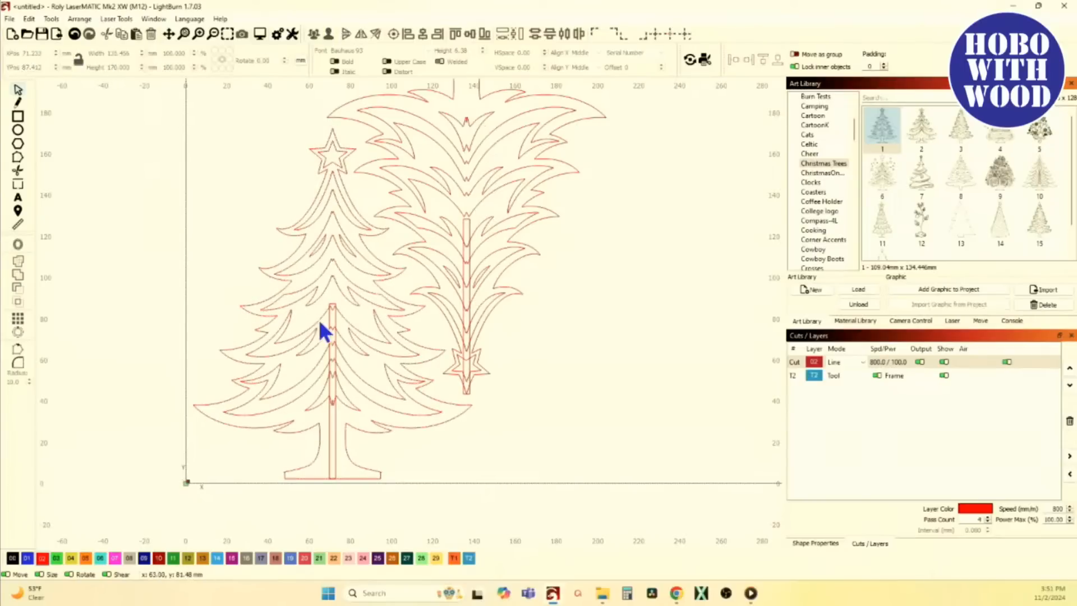
Step: Preview a slot-width resize on the upright tree's slot rectangle alone, and close it without applying
{"action": "left_click", "coordinate": [335, 354]}
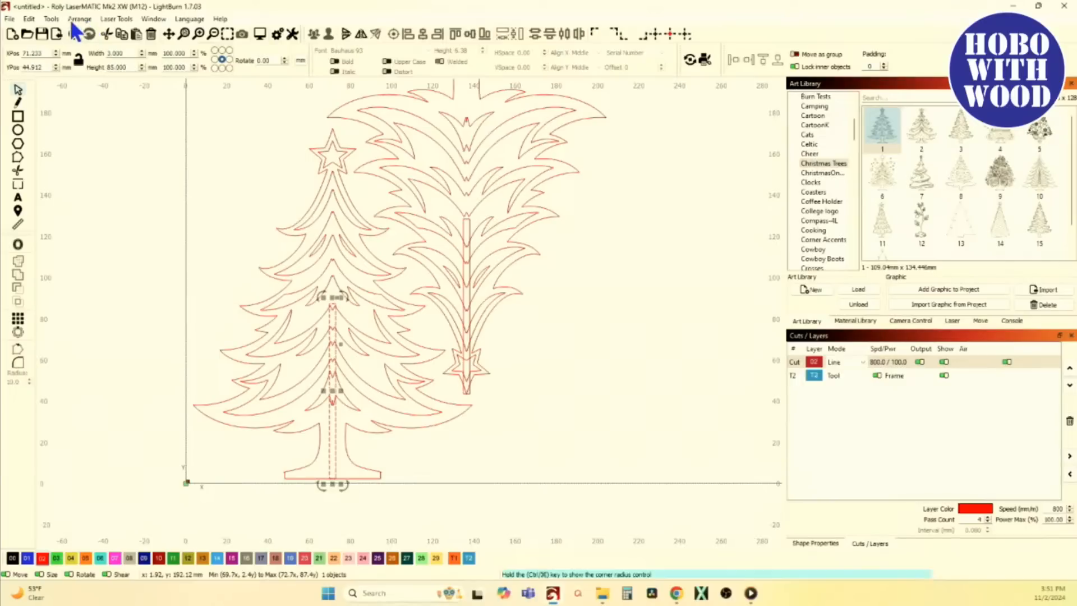
{"action": "left_click", "coordinate": [51, 18]}
{"action": "left_click", "coordinate": [112, 335]}
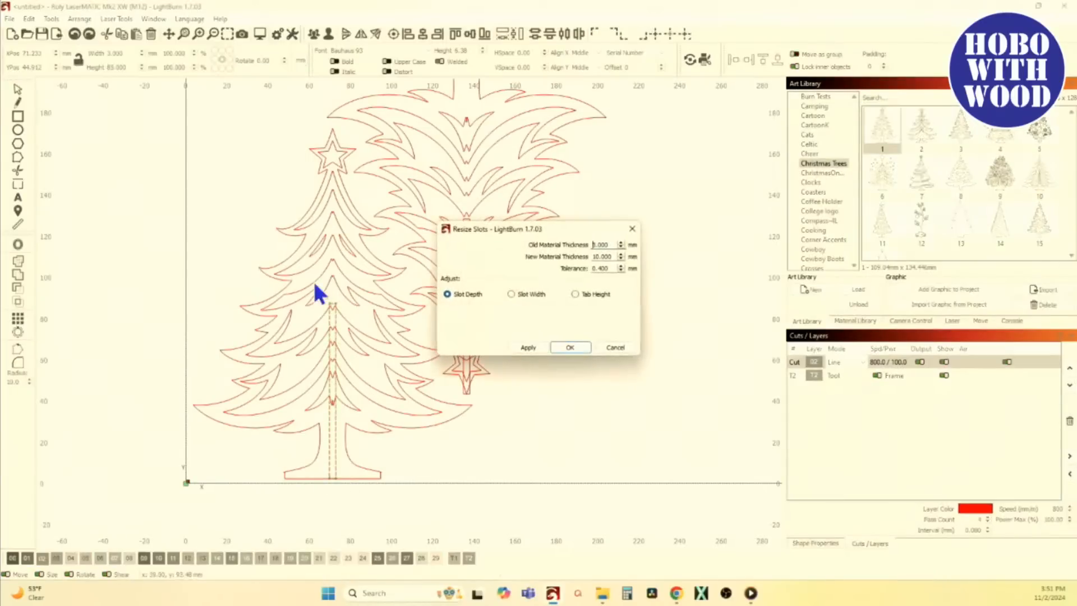
{"action": "left_click", "coordinate": [523, 295]}
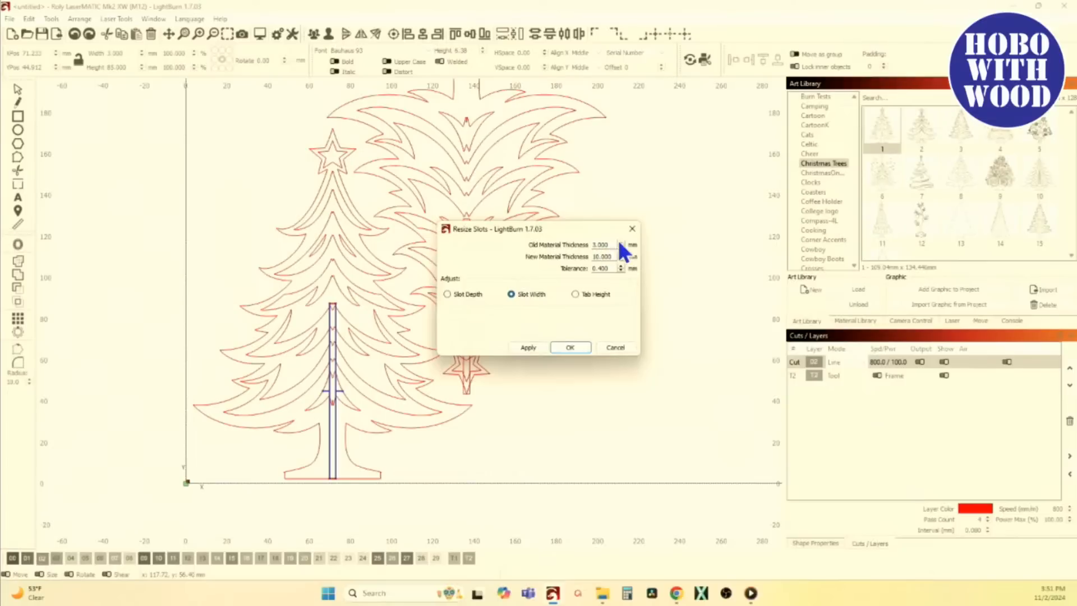
{"action": "scroll", "coordinate": [338, 402], "scroll_direction": "up", "scroll_amount": 7}
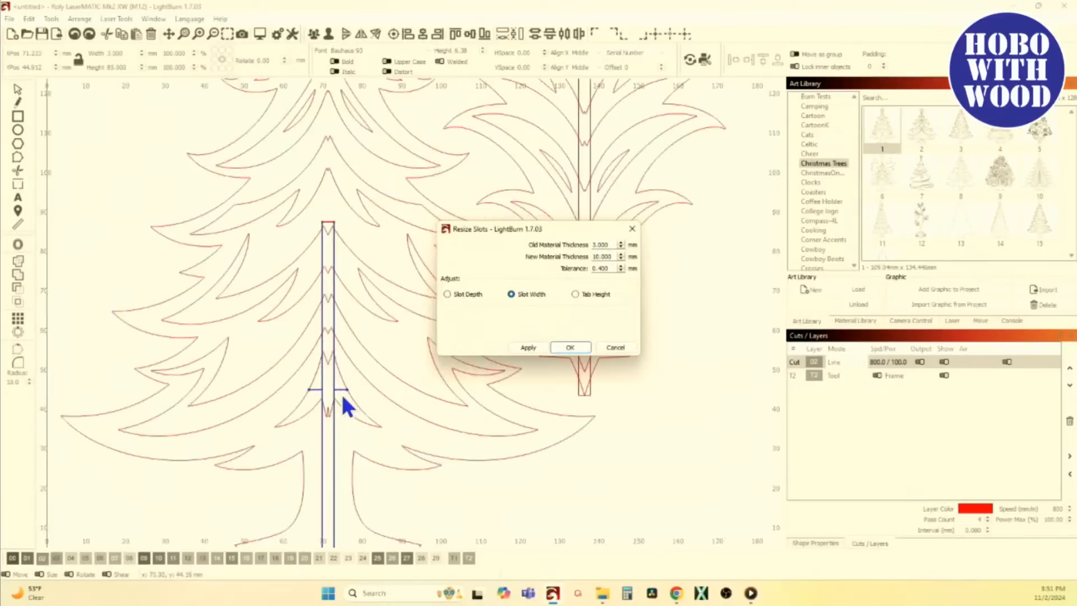
{"action": "scroll", "coordinate": [303, 395], "scroll_direction": "down", "scroll_amount": 5}
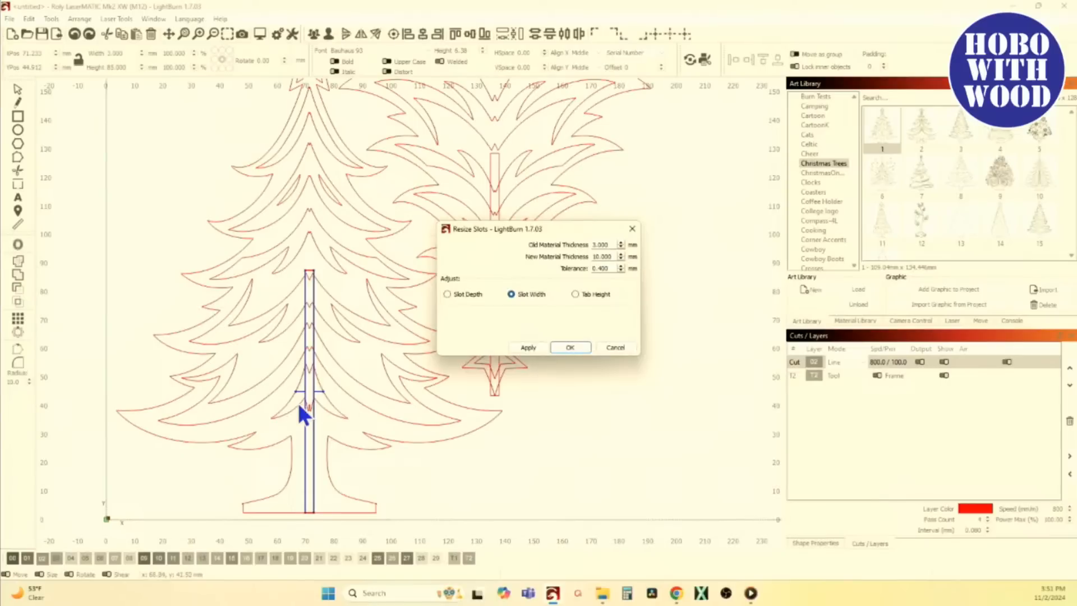
{"action": "scroll", "coordinate": [298, 403], "scroll_direction": "down", "scroll_amount": 2}
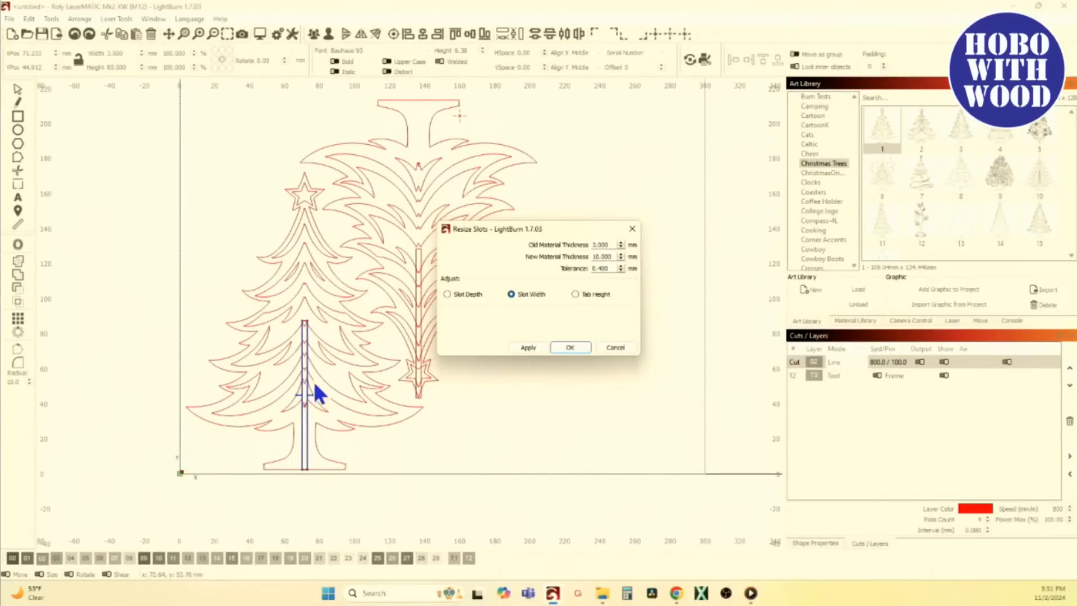
{"action": "left_click", "coordinate": [636, 231]}
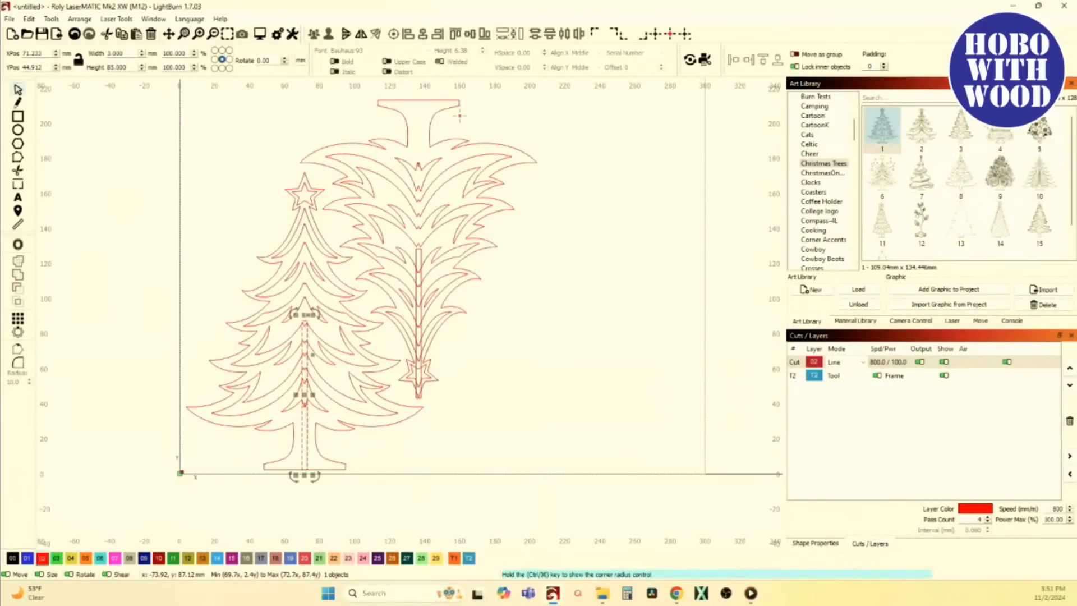
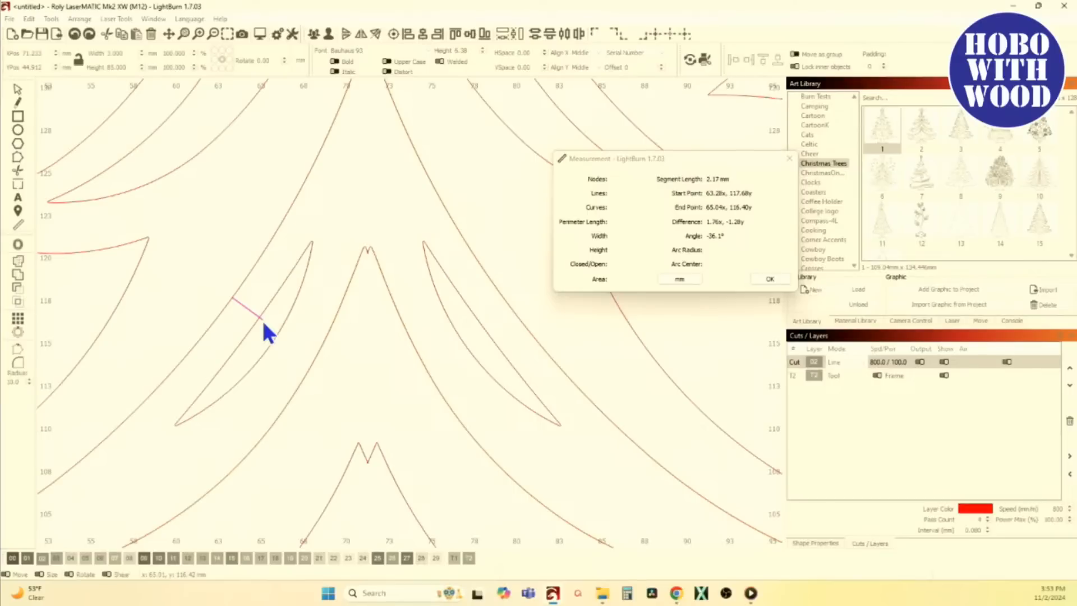
Step: Measure the narrow left cutout above the upright tree's slot, and close the measurement
{"action": "left_click", "coordinate": [256, 323]}
{"action": "left_click_drag", "start_coordinate": [256, 323], "coordinate": [275, 335]}
{"action": "left_click_drag", "start_coordinate": [275, 335], "coordinate": [276, 337]}
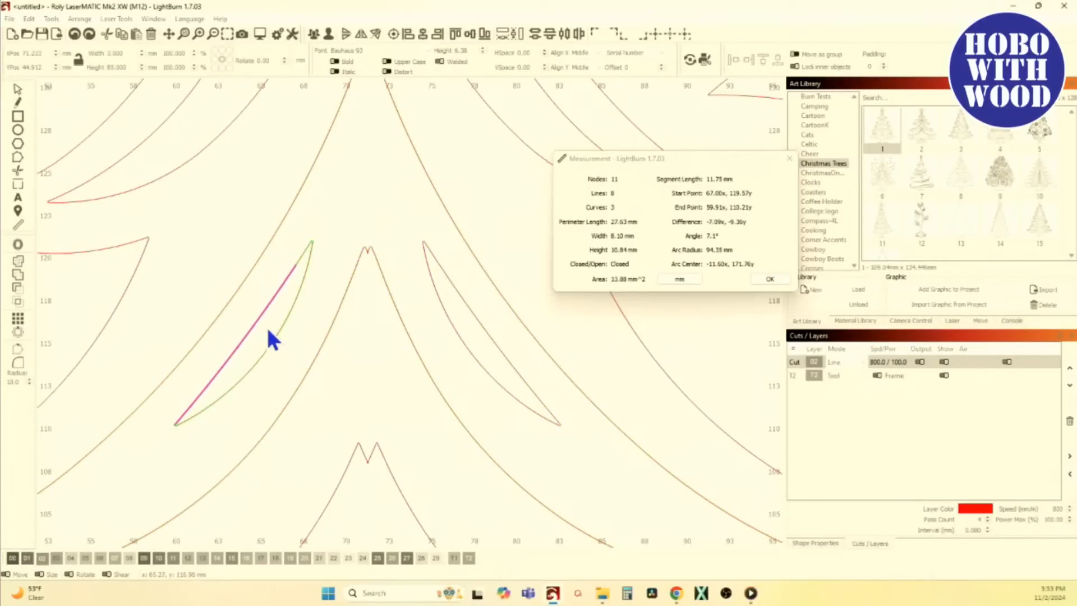
{"action": "scroll", "coordinate": [261, 328], "scroll_direction": "down", "scroll_amount": 1}
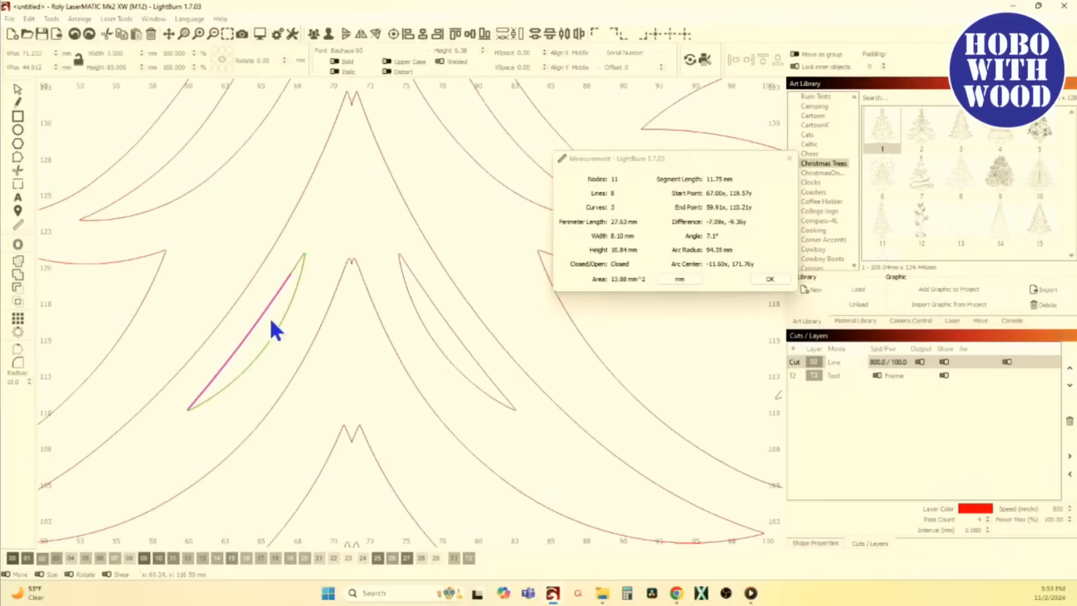
{"action": "scroll", "coordinate": [258, 328], "scroll_direction": "up", "scroll_amount": 4}
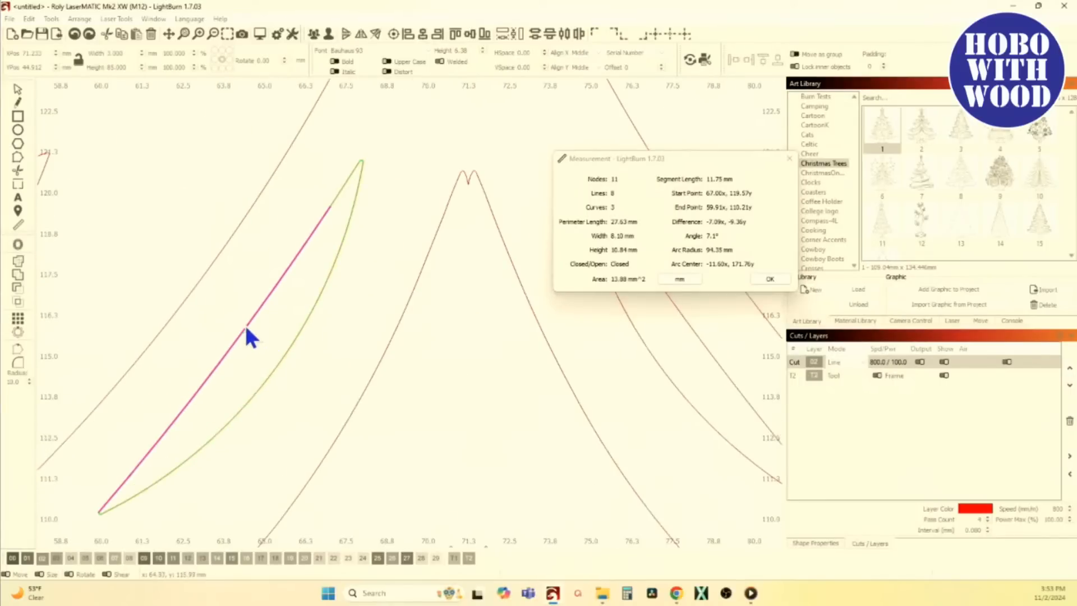
{"action": "left_click", "coordinate": [770, 279]}
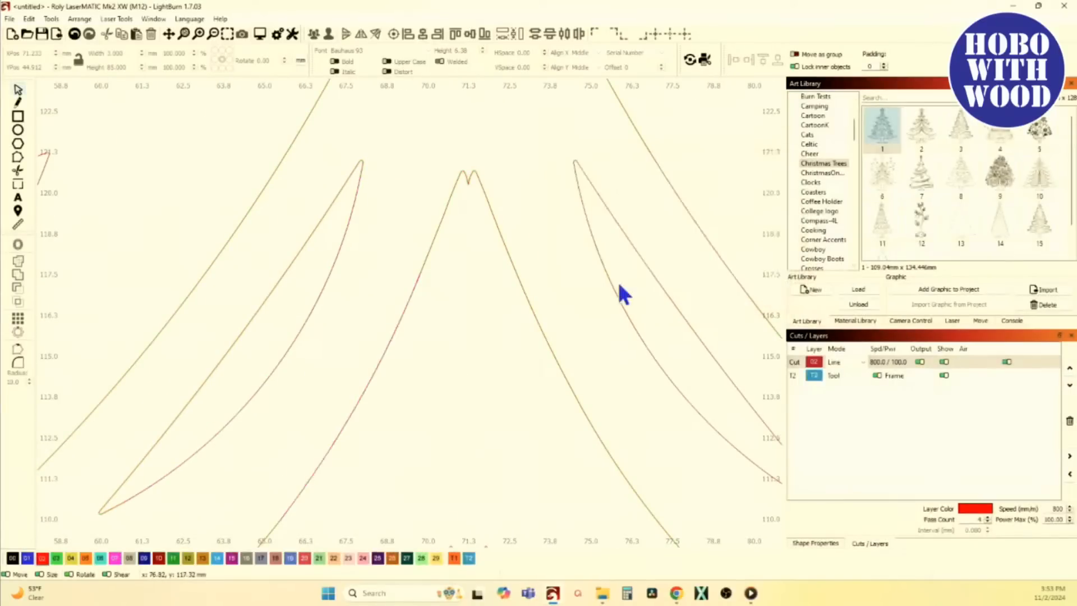
Step: Place a duplicate of the upright tree, without its slot, in the empty space outside the work area
{"action": "scroll", "coordinate": [462, 281], "scroll_direction": "down", "scroll_amount": 2}
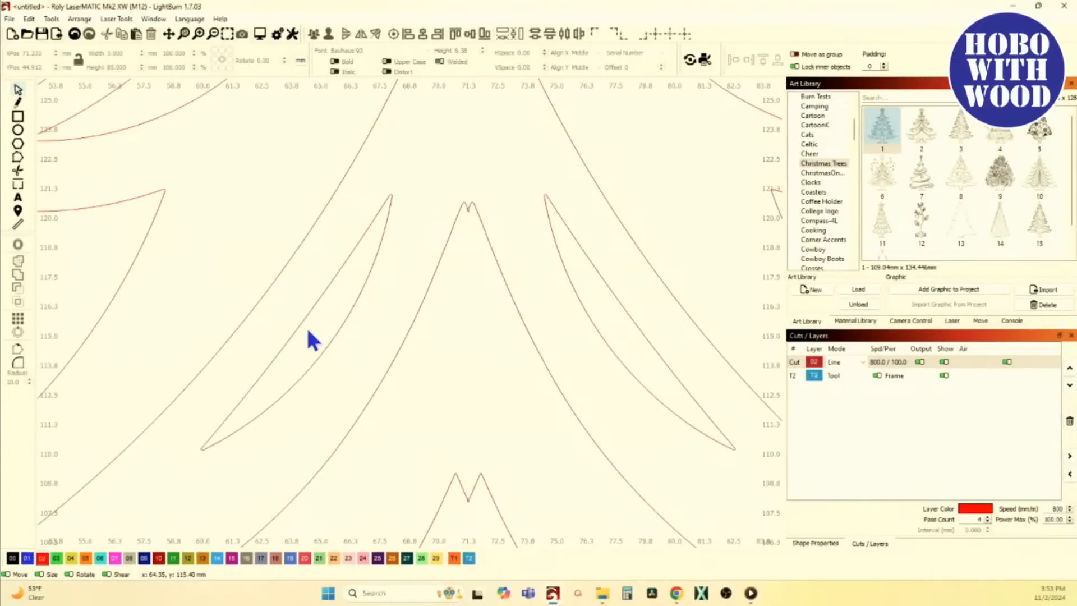
{"action": "scroll", "coordinate": [299, 329], "scroll_direction": "down", "scroll_amount": 10}
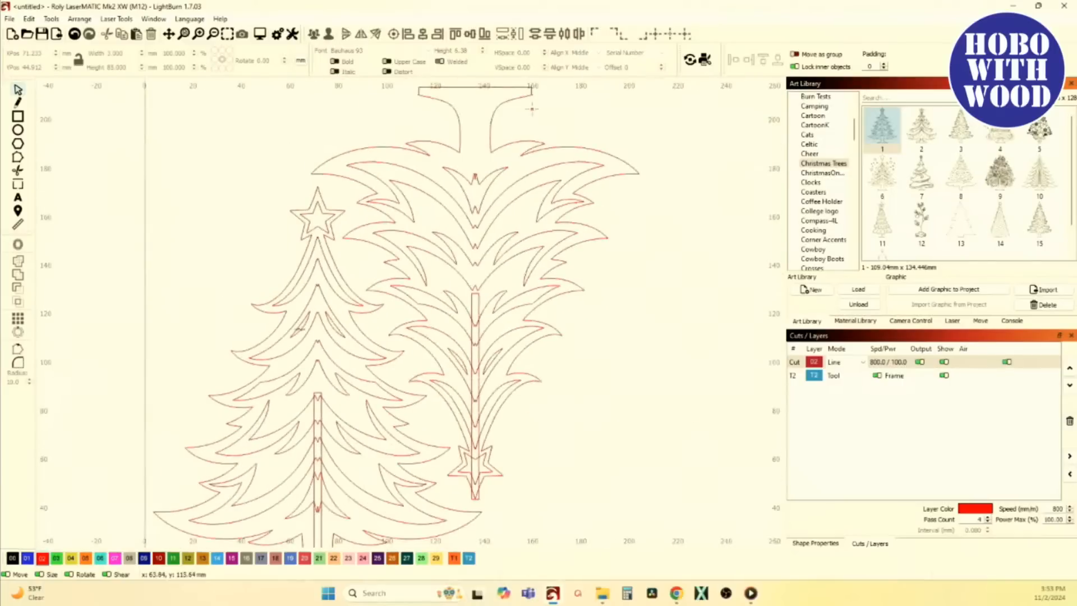
{"action": "left_click", "coordinate": [299, 325]}
{"action": "scroll", "coordinate": [300, 325], "scroll_direction": "down", "scroll_amount": 3}
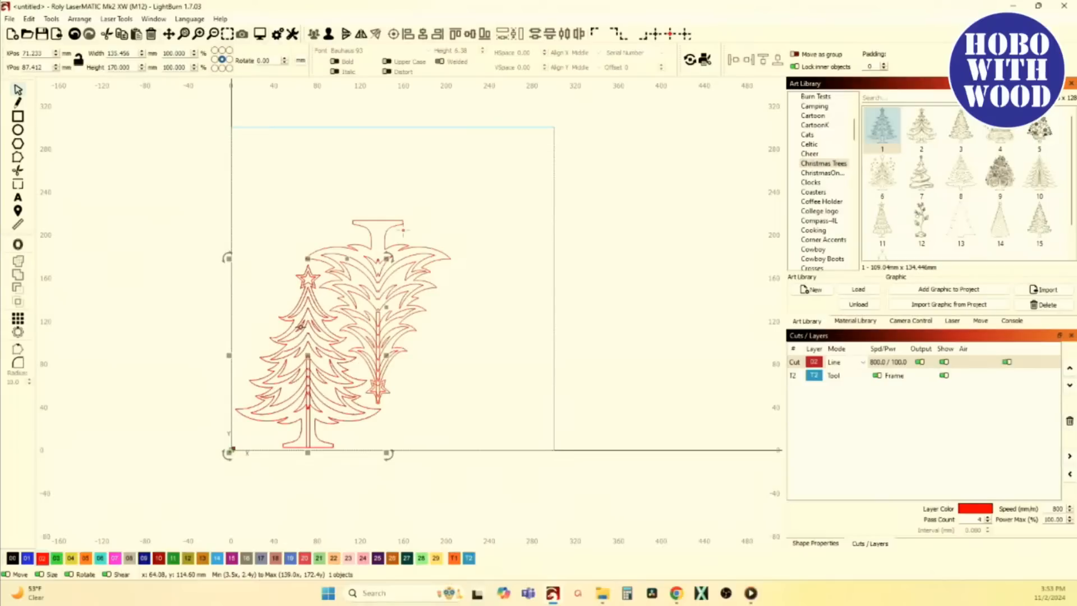
{"action": "left_click_drag", "start_coordinate": [310, 355], "coordinate": [665, 264]}
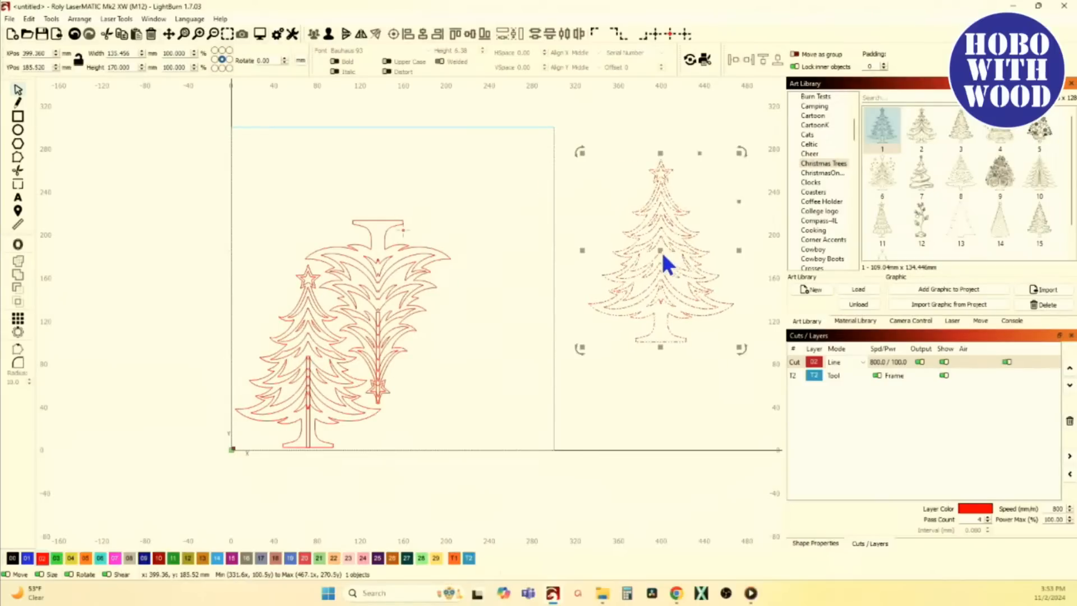
Step: Ungroup the duplicate tree so its inner cutouts can be edited individually
{"action": "scroll", "coordinate": [293, 289], "scroll_direction": "up", "scroll_amount": 6}
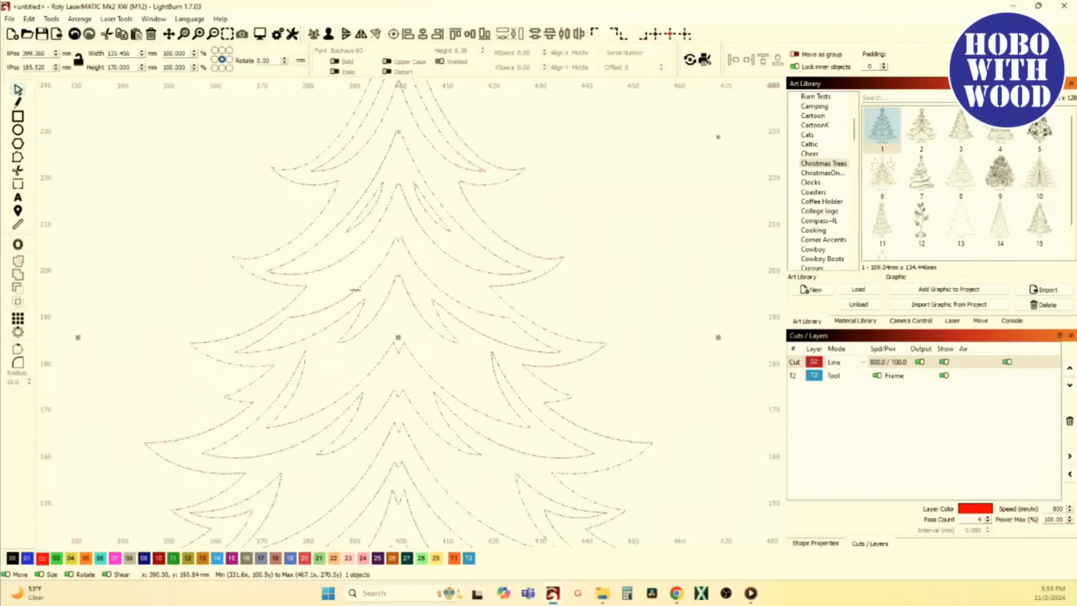
{"action": "scroll", "coordinate": [359, 289], "scroll_direction": "up", "scroll_amount": 4}
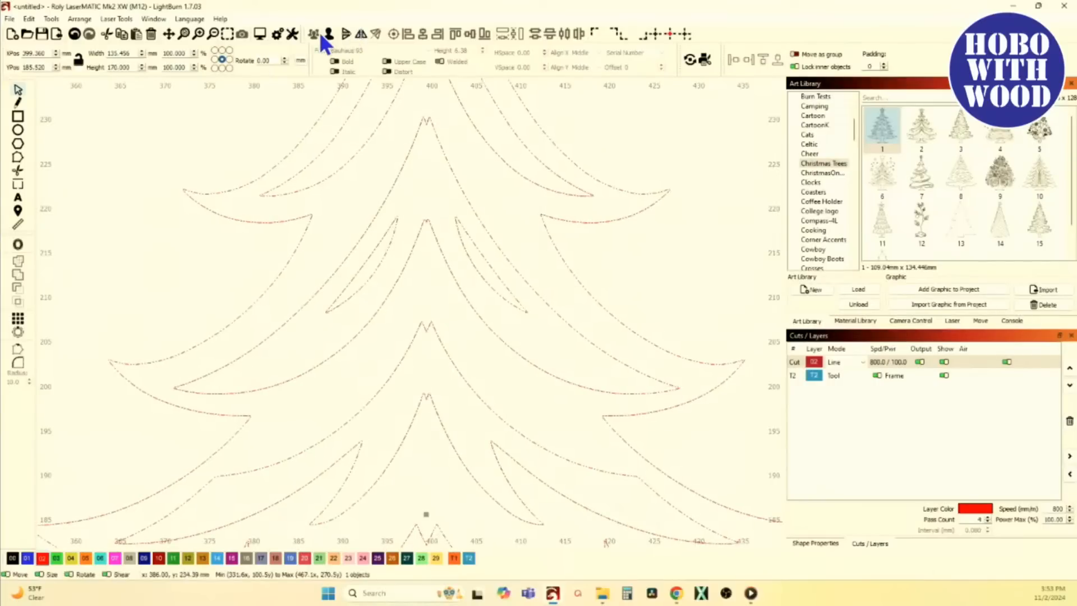
{"action": "left_click", "coordinate": [276, 132]}
{"action": "scroll", "coordinate": [358, 301], "scroll_direction": "up", "scroll_amount": 4}
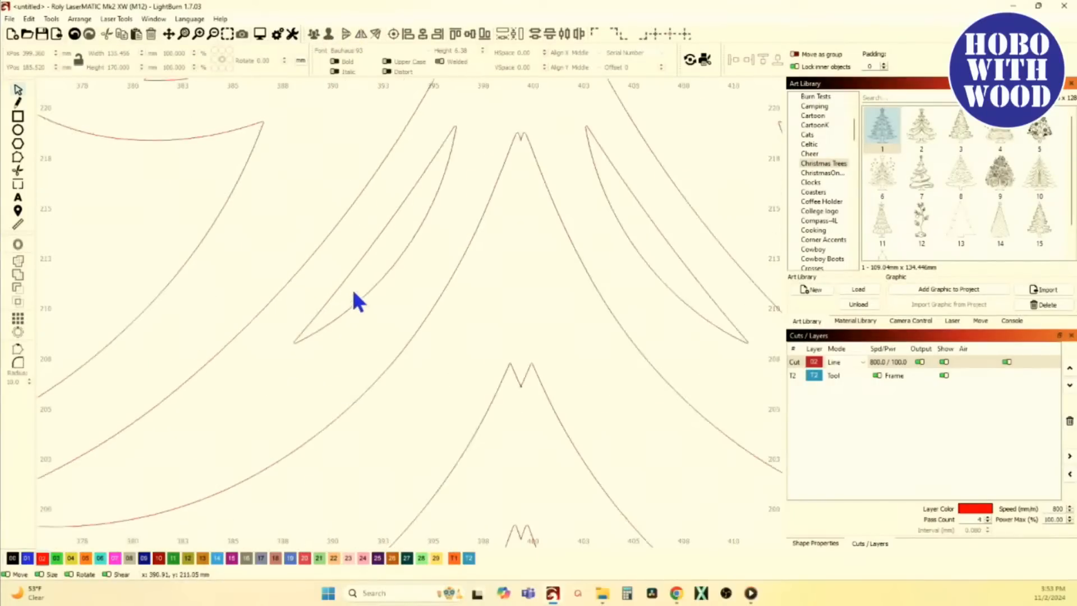
Step: Offset the narrow left cutout in the duplicate tree's upper branches outward by 0.5 mm with round corners, deleting the original shape
{"action": "left_click", "coordinate": [363, 296]}
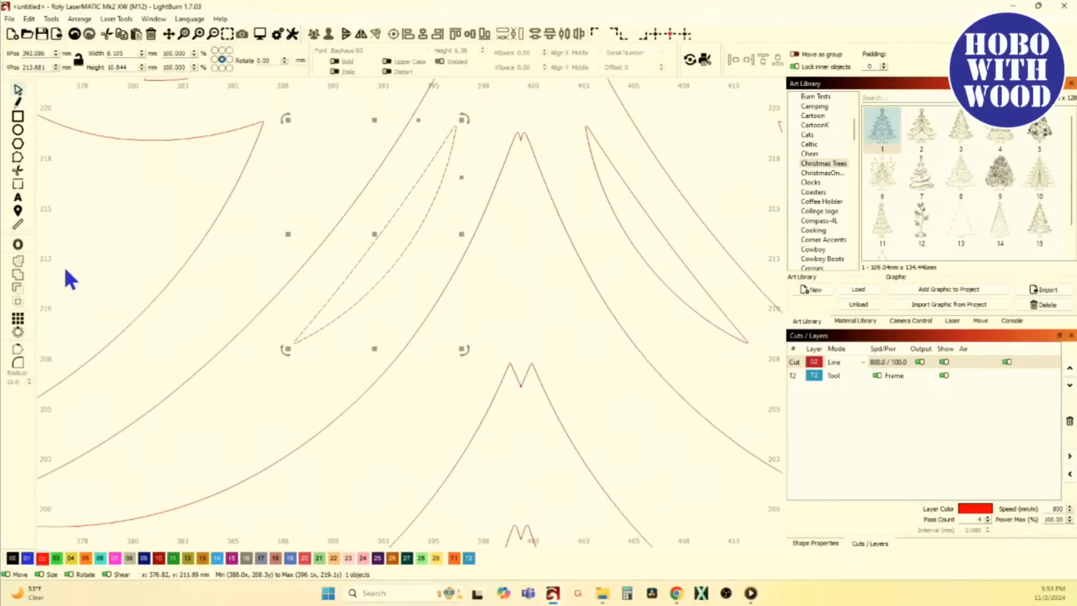
{"action": "left_click", "coordinate": [18, 244]}
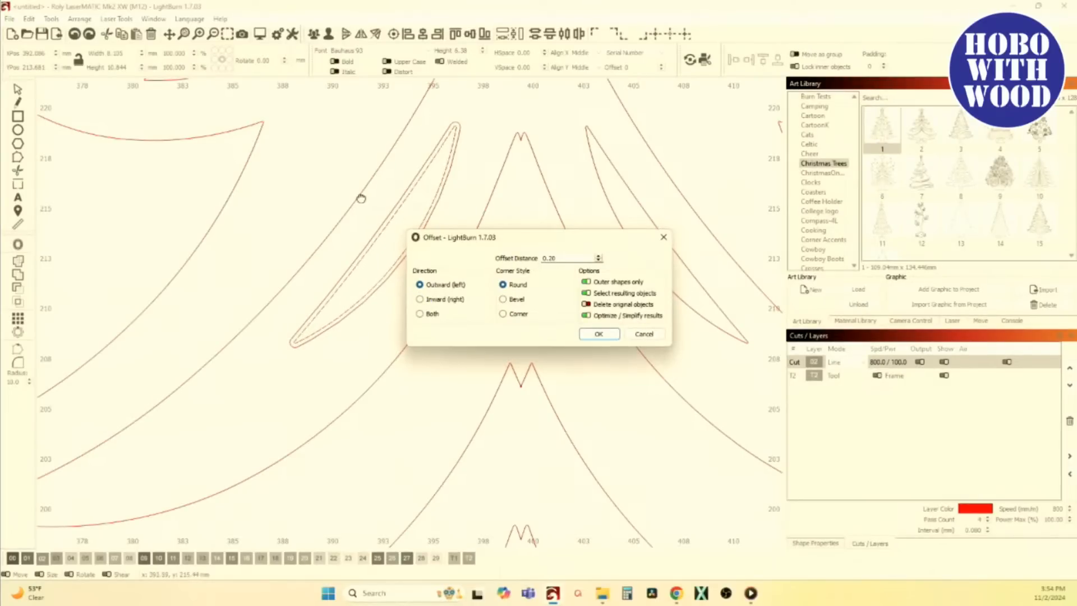
{"action": "left_click", "coordinate": [587, 315]}
{"action": "left_click", "coordinate": [587, 304]}
{"action": "left_click_drag", "start_coordinate": [556, 259], "coordinate": [524, 261]}
{"action": "type", "text": "0.5"}
{"action": "key", "text": "Return"}
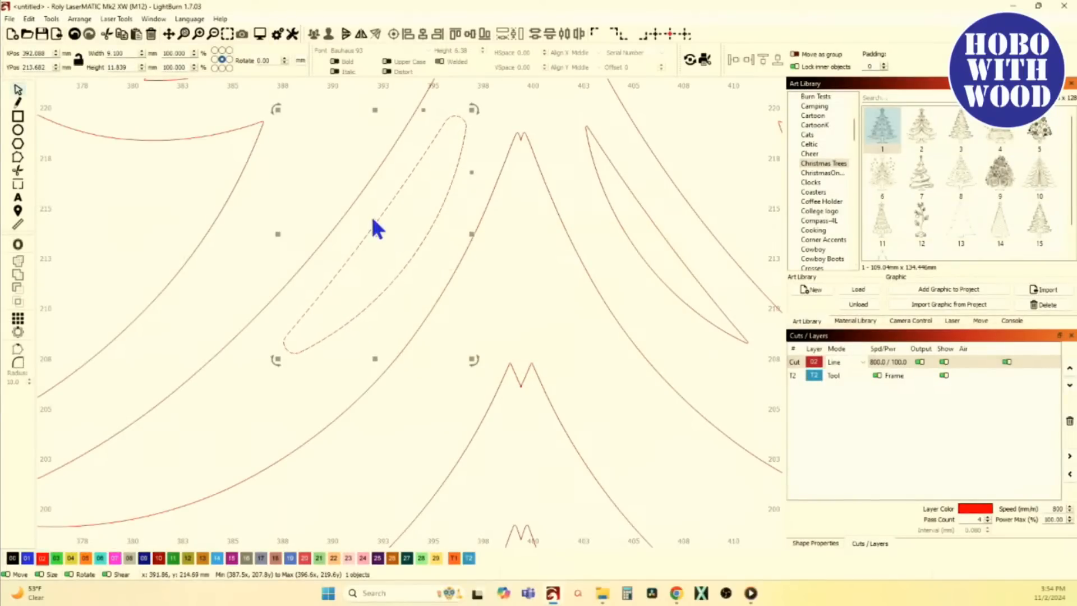
Step: Delete the offset left cutout and its matching right cutout from the duplicate tree's upper branches
{"action": "scroll", "coordinate": [396, 254], "scroll_direction": "down", "scroll_amount": 4}
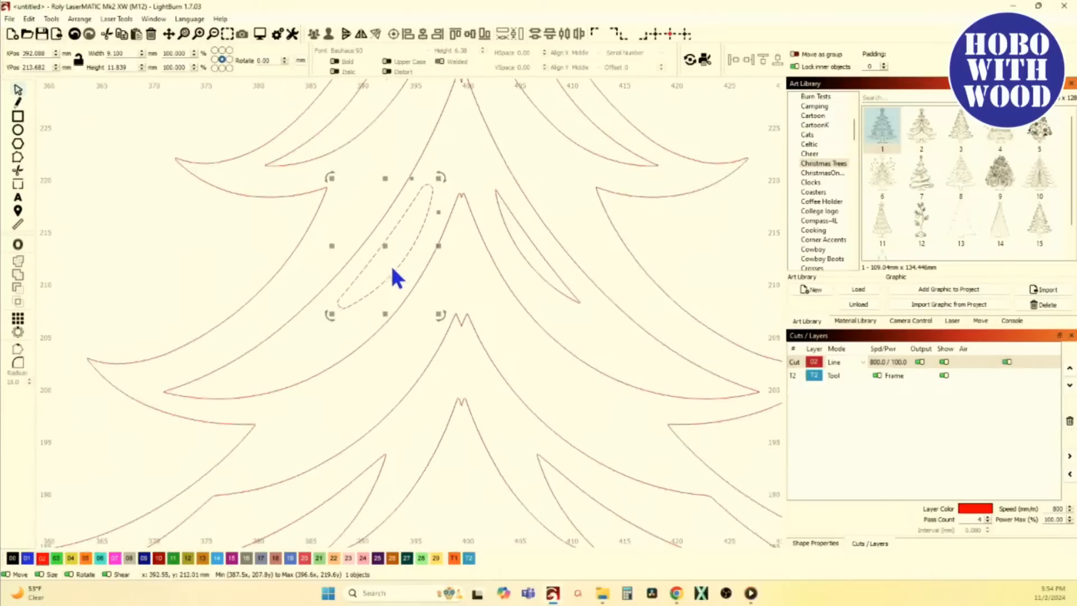
{"action": "key", "text": "Delete"}
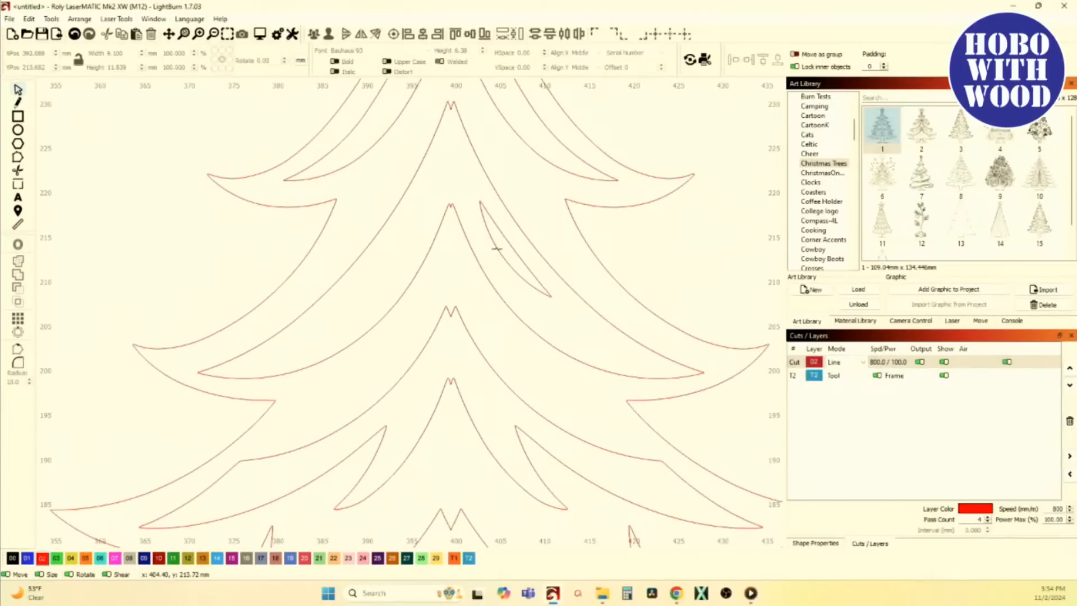
{"action": "scroll", "coordinate": [463, 263], "scroll_direction": "down", "scroll_amount": 4}
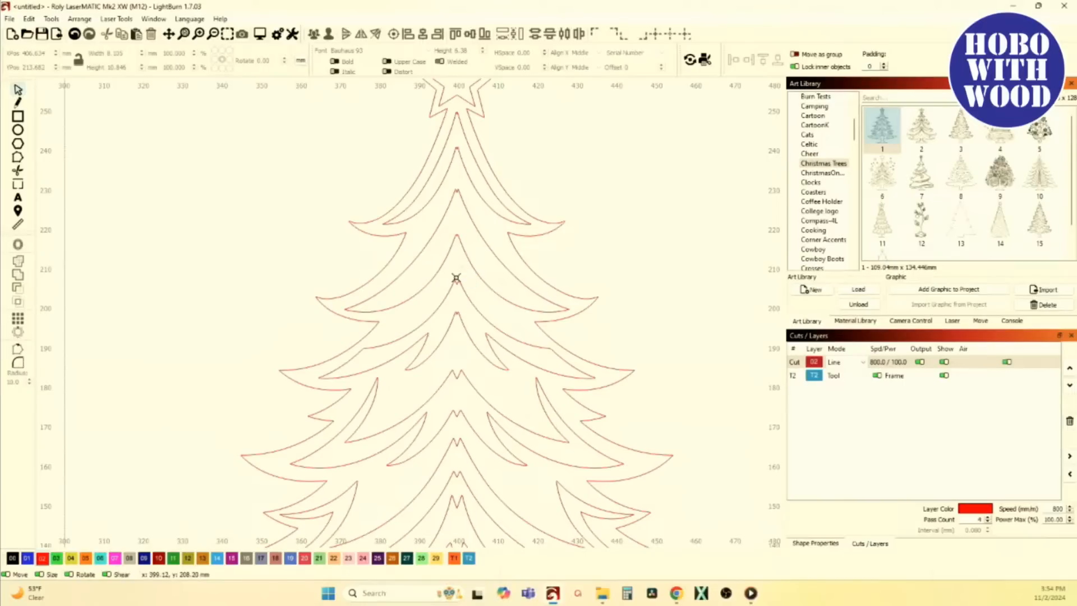
Step: Measure the narrow gap between the tree's left outer edge and the kink in the wide middle branch cutout, and close the measurement
{"action": "scroll", "coordinate": [456, 272], "scroll_direction": "up", "scroll_amount": 3}
{"action": "scroll", "coordinate": [260, 442], "scroll_direction": "up", "scroll_amount": 4}
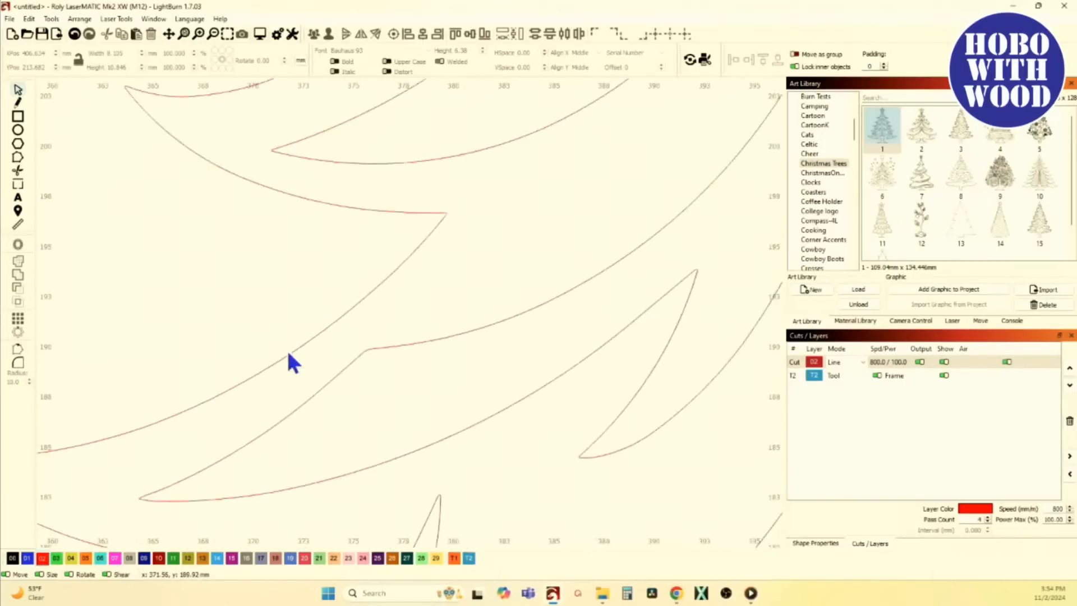
{"action": "left_click", "coordinate": [17, 224]}
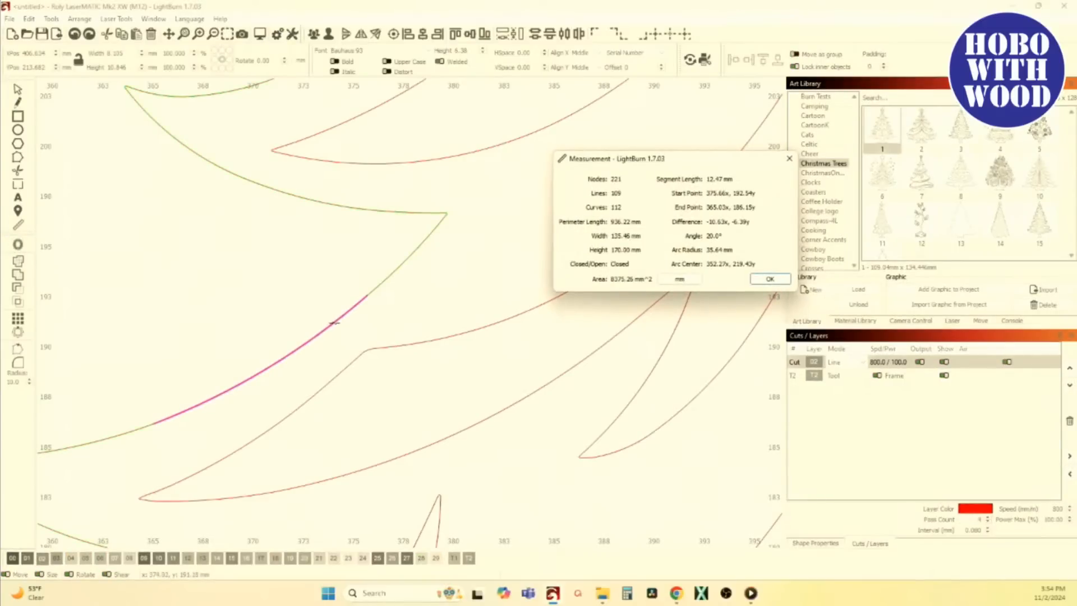
{"action": "left_click_drag", "start_coordinate": [335, 323], "coordinate": [369, 351]}
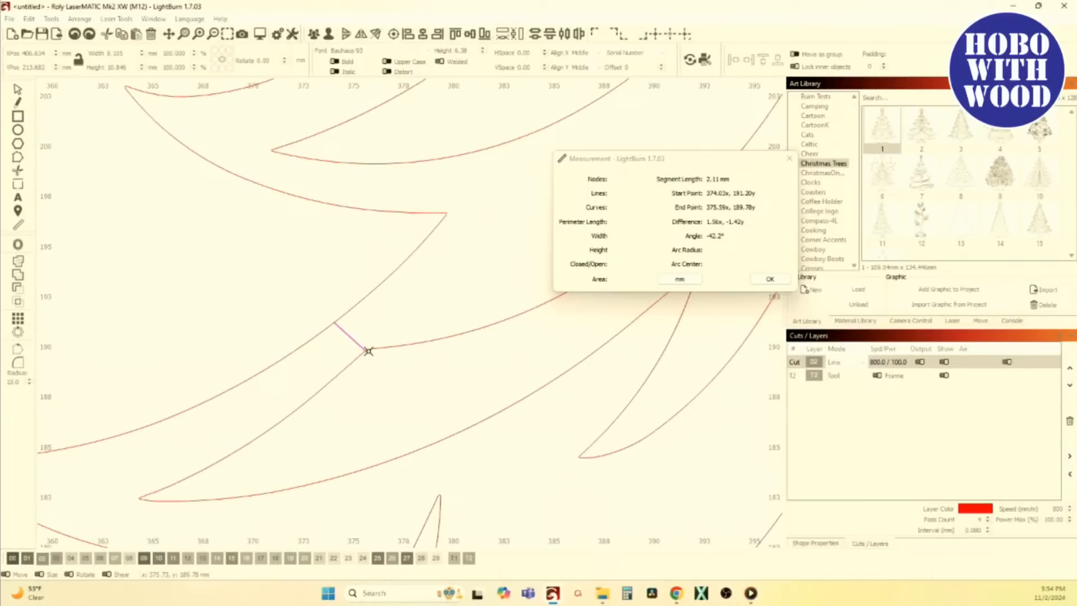
{"action": "left_click", "coordinate": [369, 351]}
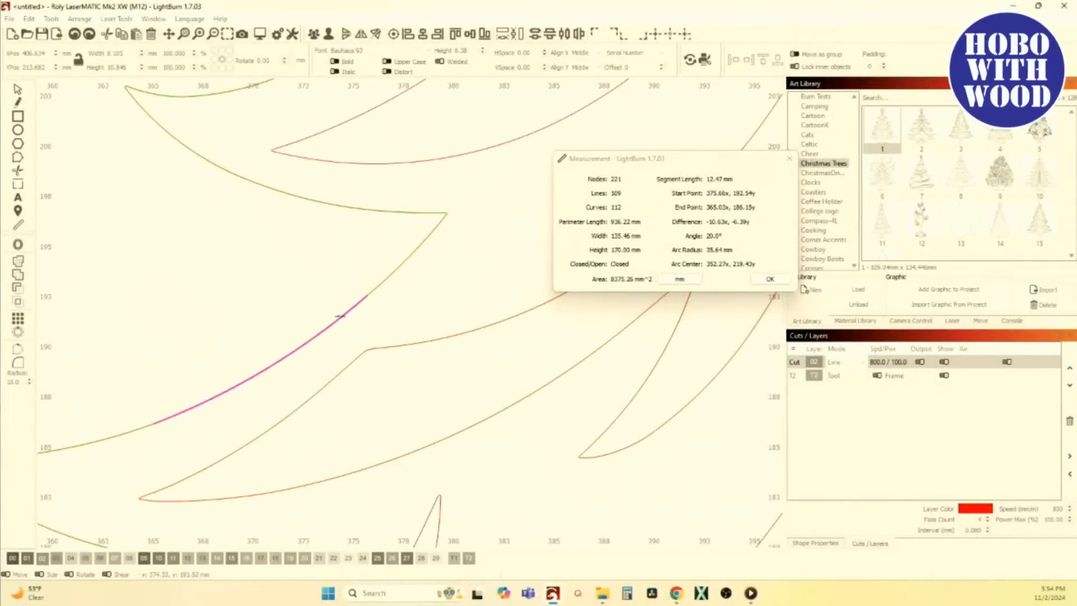
{"action": "left_click_drag", "start_coordinate": [340, 318], "coordinate": [367, 350]}
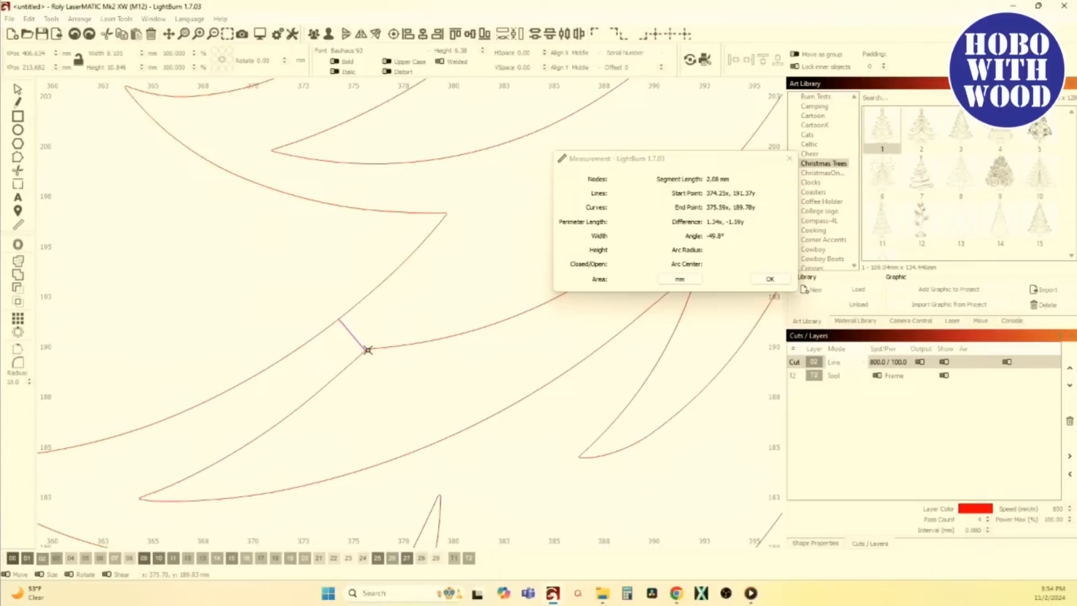
{"action": "left_click", "coordinate": [367, 350]}
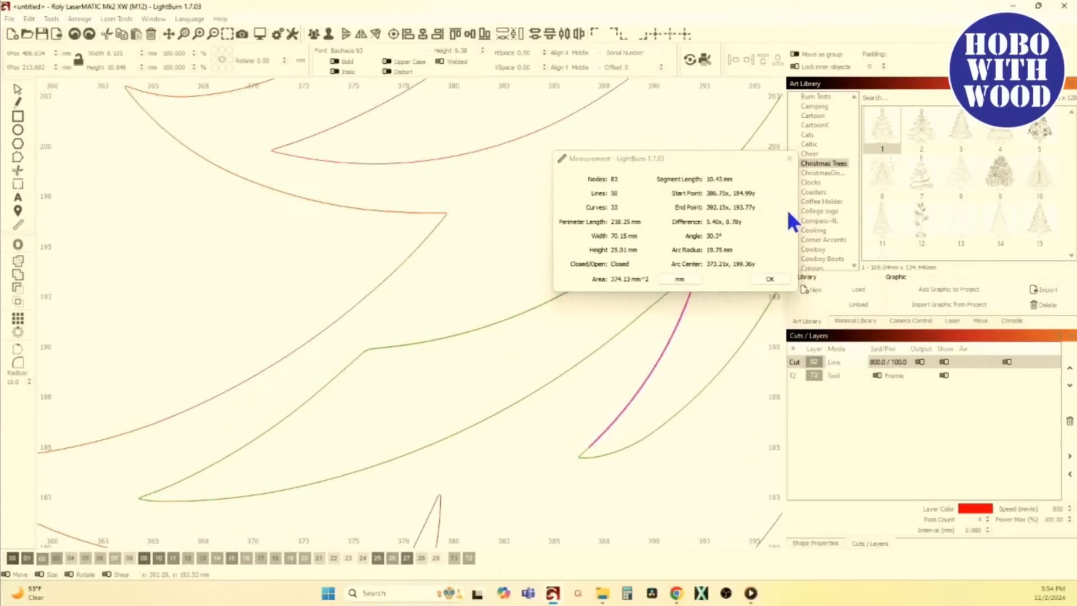
{"action": "left_click", "coordinate": [789, 159]}
Step: Try to offset the wide middle branch cutout inward by 1 mm with round corners, deleting the original shape
{"action": "scroll", "coordinate": [444, 284], "scroll_direction": "down", "scroll_amount": 5}
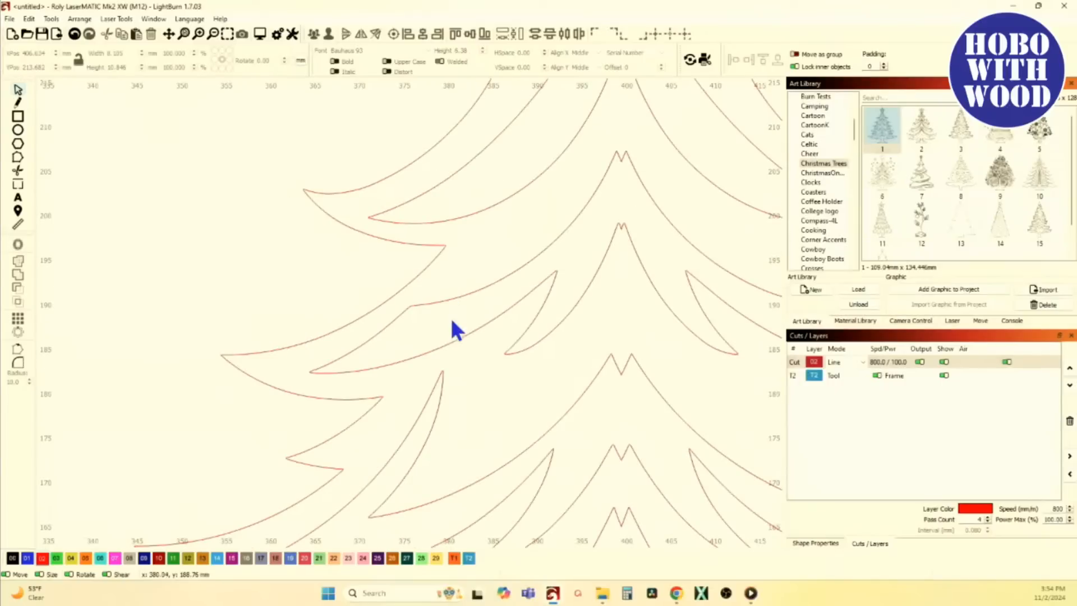
{"action": "left_click", "coordinate": [477, 331]}
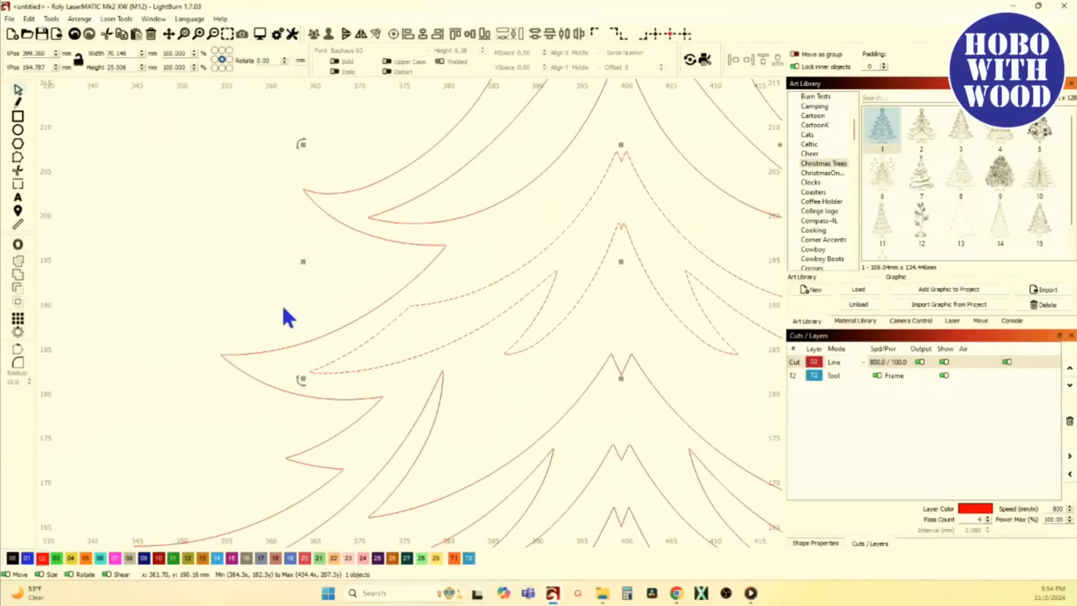
{"action": "left_click", "coordinate": [20, 250]}
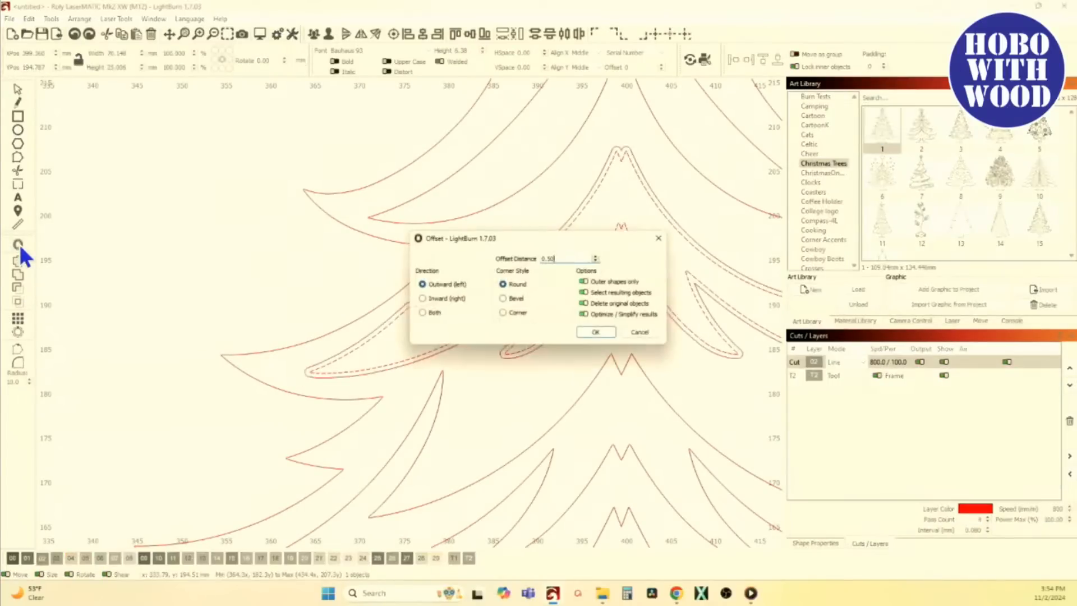
{"action": "left_click", "coordinate": [420, 298]}
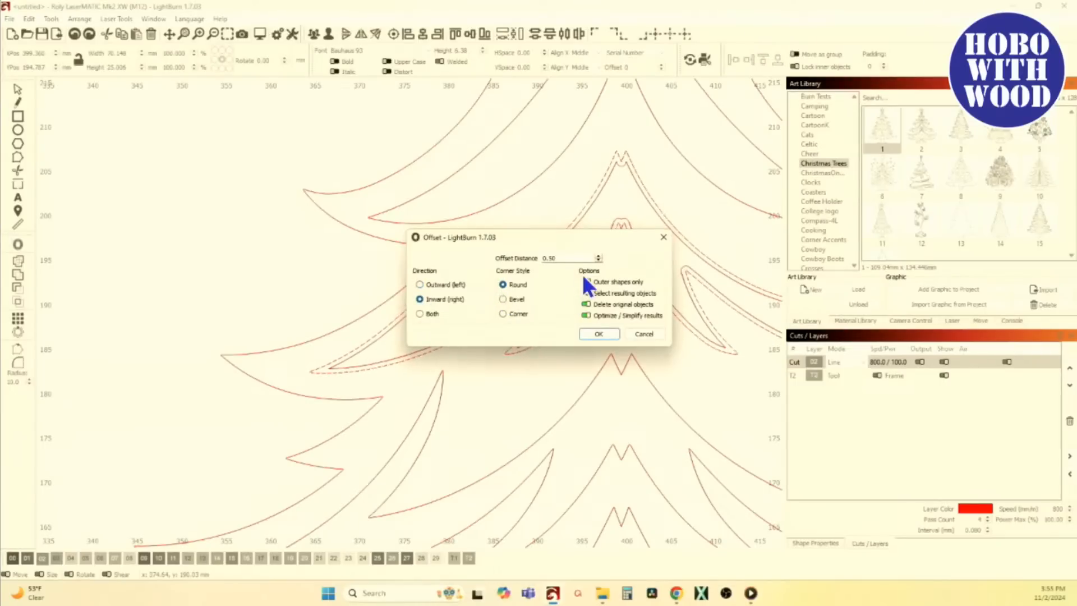
{"action": "left_click_drag", "start_coordinate": [529, 242], "coordinate": [627, 271]}
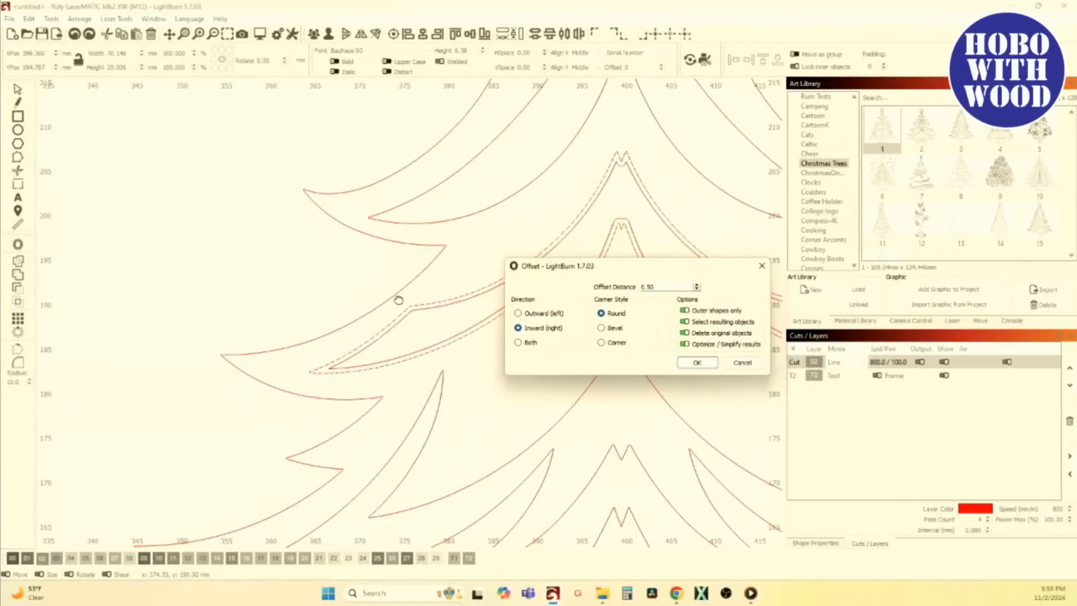
{"action": "double_click", "coordinate": [674, 287]}
{"action": "type", "text": "1"}
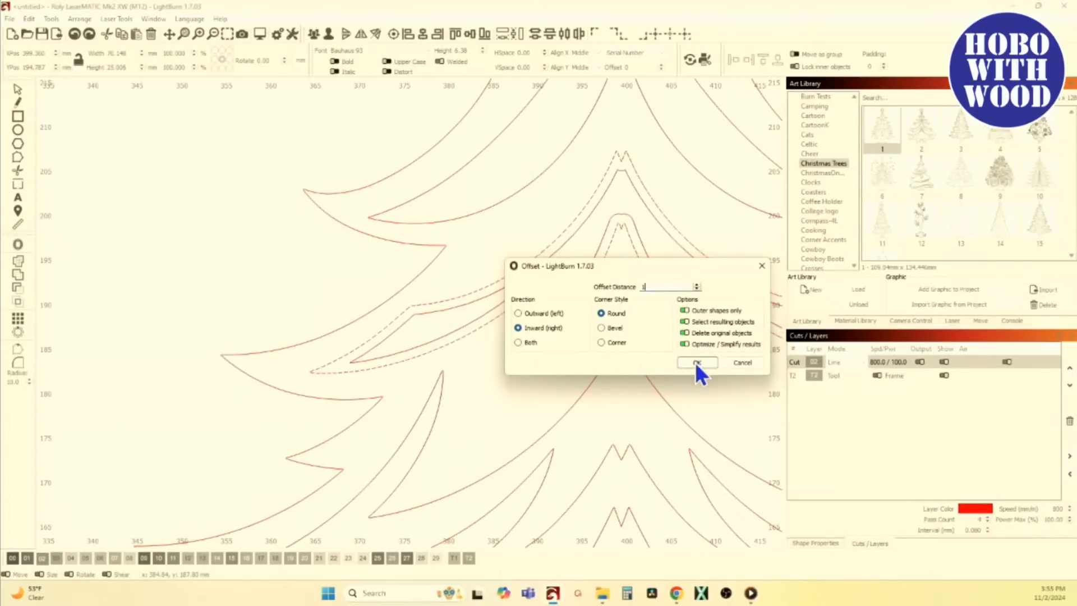
{"action": "left_click", "coordinate": [695, 362]}
Step: Inspect the reduced branch cutout and undo its inward offset
{"action": "scroll", "coordinate": [463, 346], "scroll_direction": "up", "scroll_amount": 5}
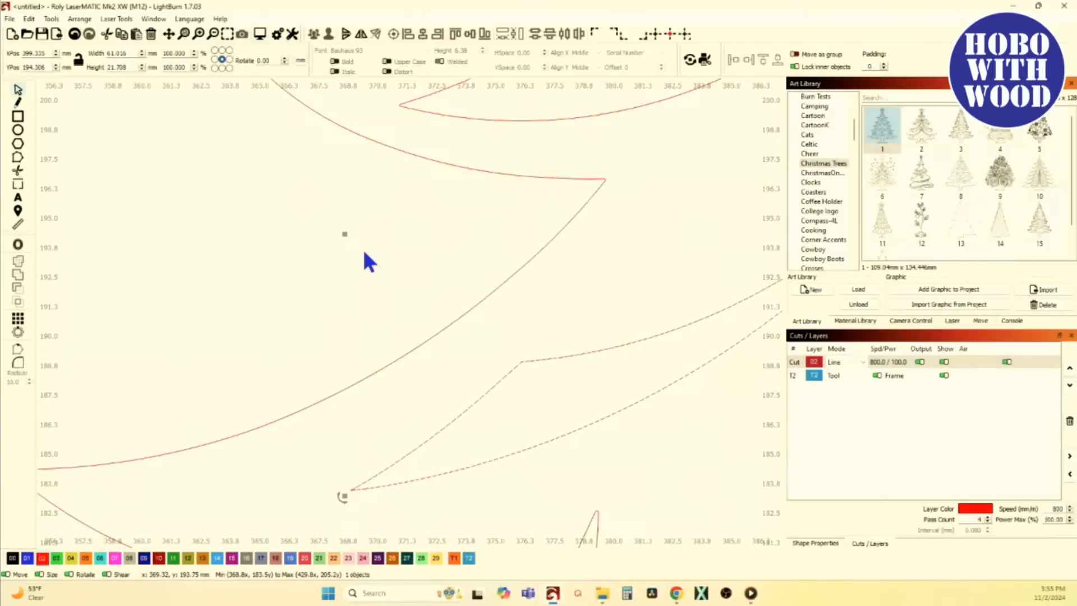
{"action": "scroll", "coordinate": [212, 244], "scroll_direction": "down", "scroll_amount": 2}
{"action": "scroll", "coordinate": [370, 281], "scroll_direction": "down", "scroll_amount": 3}
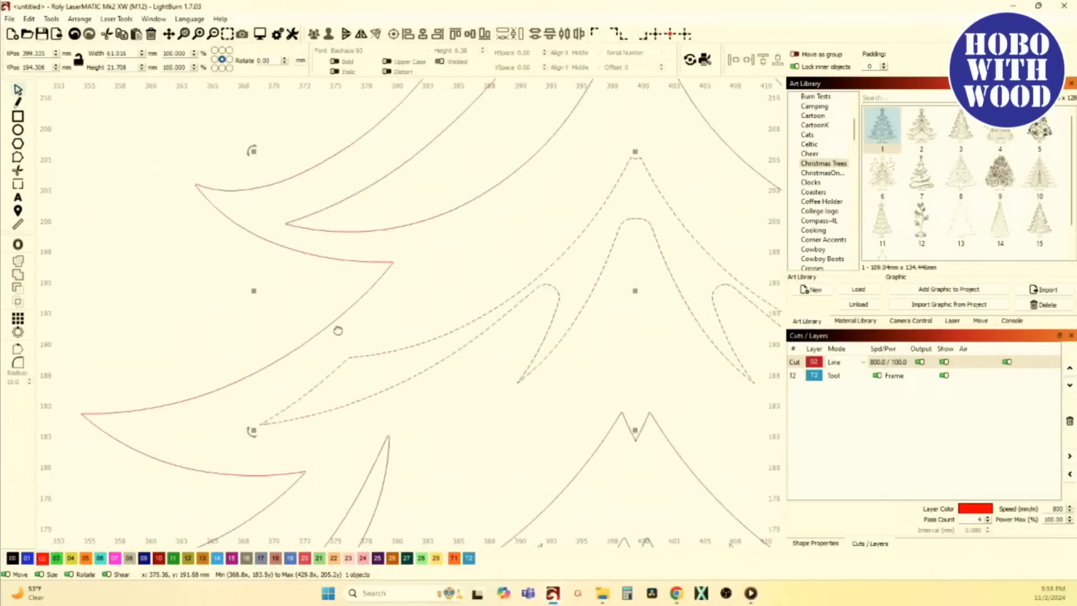
{"action": "scroll", "coordinate": [486, 365], "scroll_direction": "up", "scroll_amount": 3}
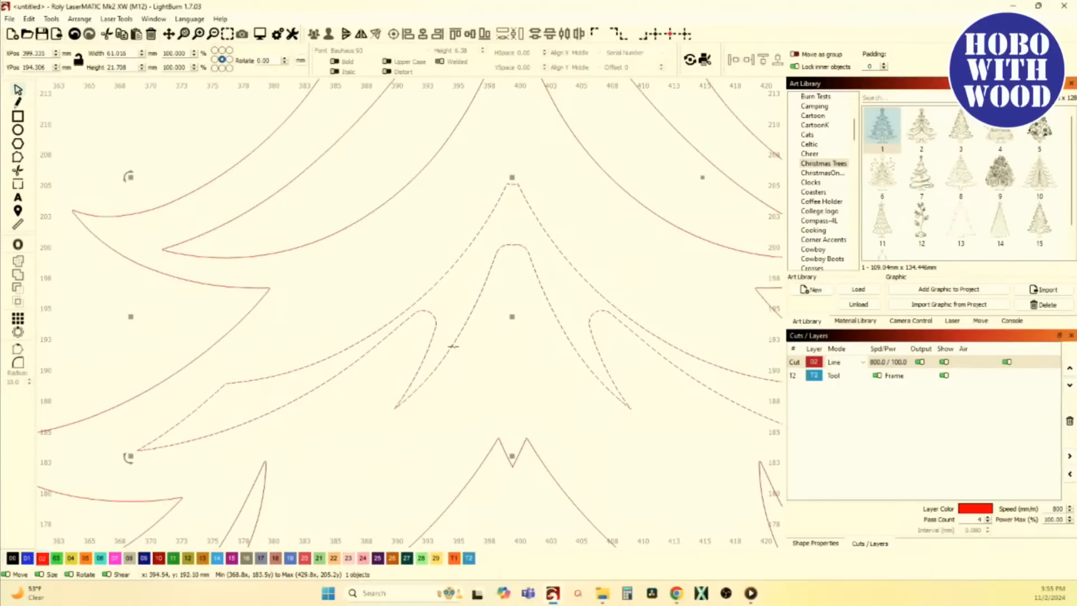
{"action": "scroll", "coordinate": [388, 333], "scroll_direction": "down", "scroll_amount": 2}
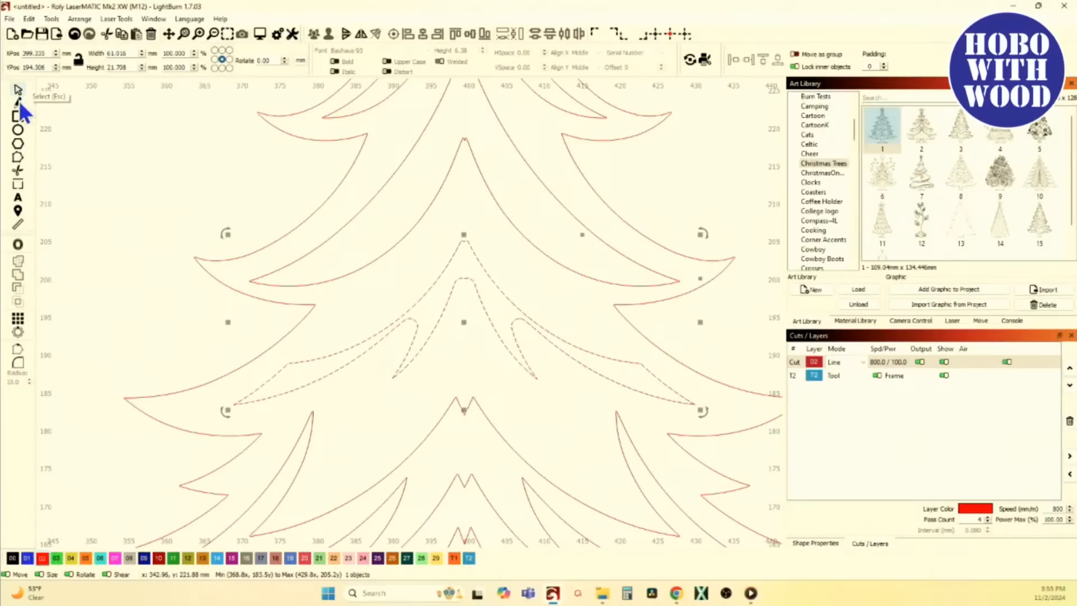
{"action": "left_click", "coordinate": [76, 38]}
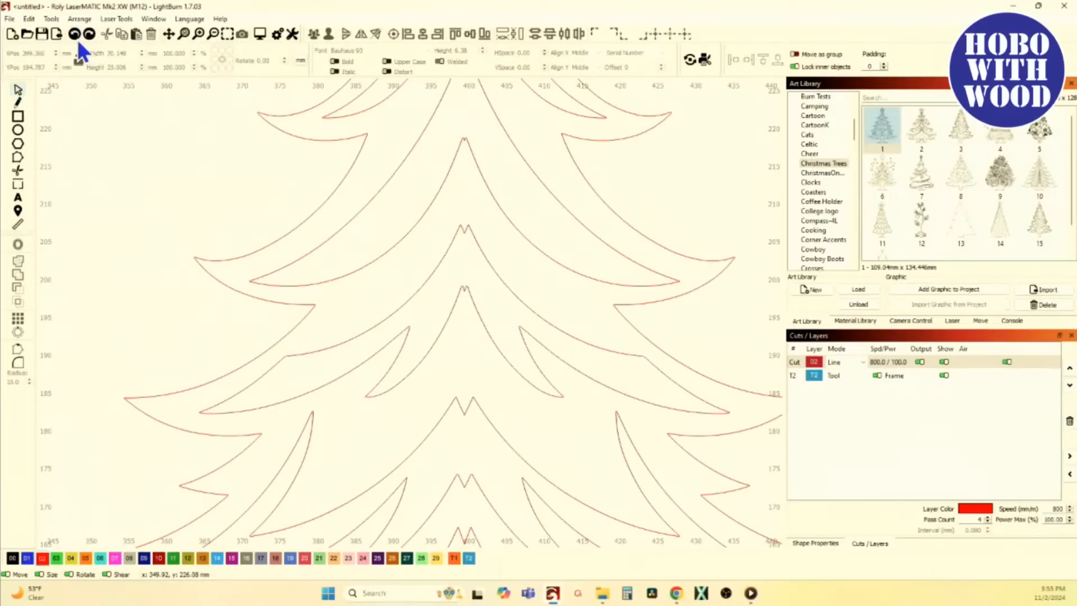
Step: Offset the duplicate tree's outer outline outward by 1 mm with round corners, deleting the original, and check the resulting base corners
{"action": "scroll", "coordinate": [255, 337], "scroll_direction": "down", "scroll_amount": 5}
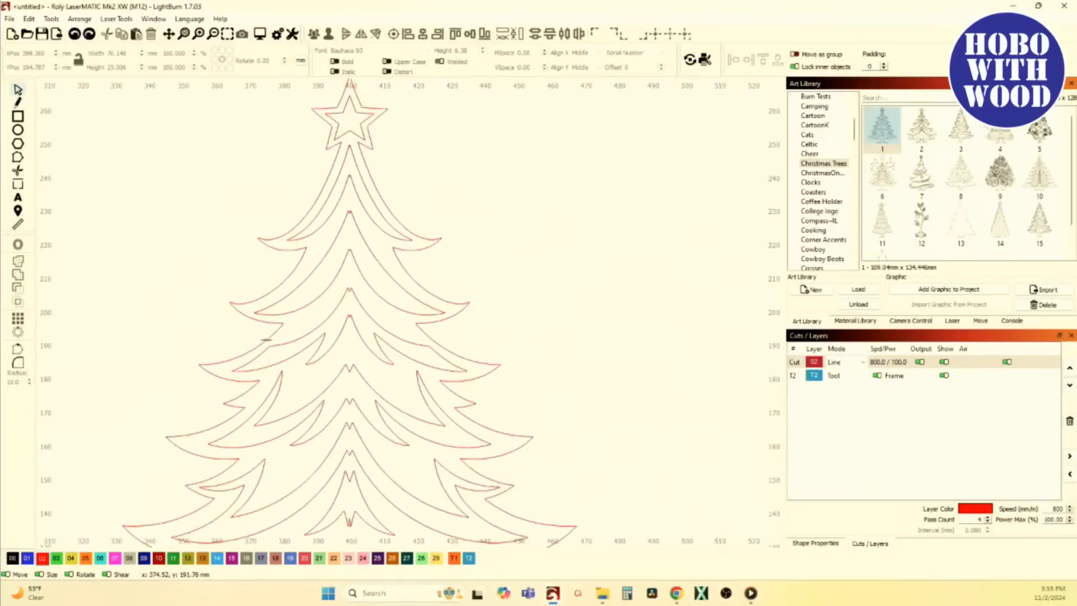
{"action": "scroll", "coordinate": [259, 345], "scroll_direction": "up", "scroll_amount": 2}
{"action": "scroll", "coordinate": [293, 342], "scroll_direction": "up", "scroll_amount": 3}
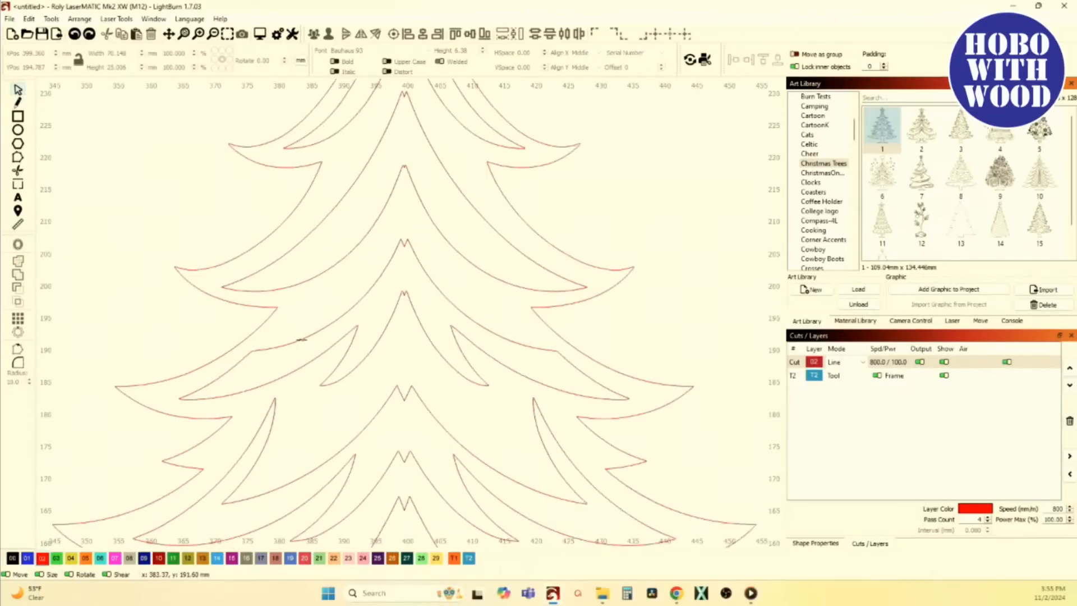
{"action": "left_click", "coordinate": [250, 344]}
{"action": "scroll", "coordinate": [254, 275], "scroll_direction": "down", "scroll_amount": 2}
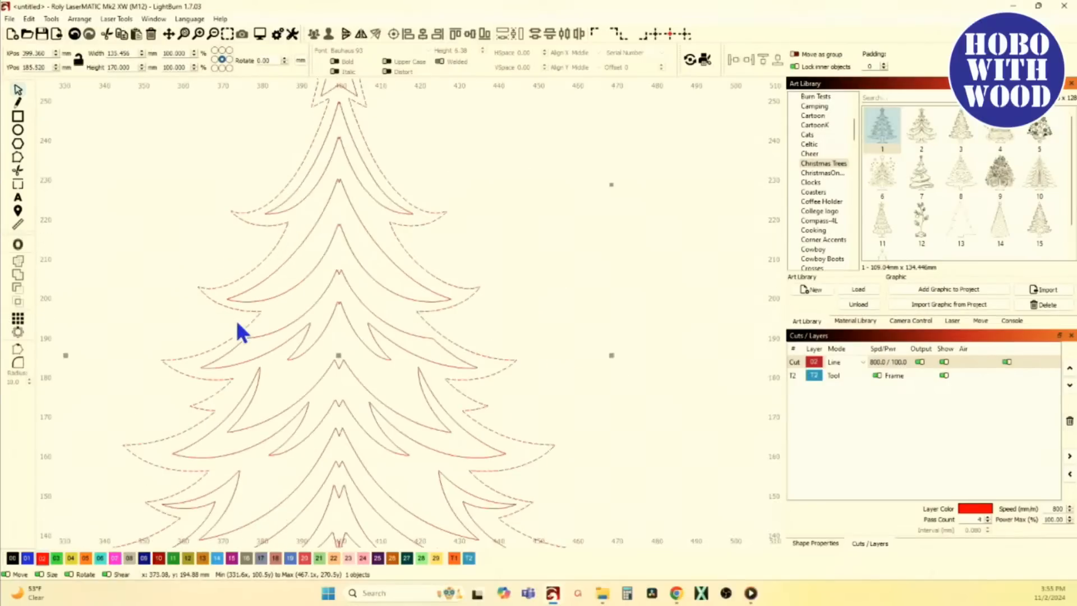
{"action": "left_click", "coordinate": [17, 244]}
{"action": "left_click", "coordinate": [422, 285]}
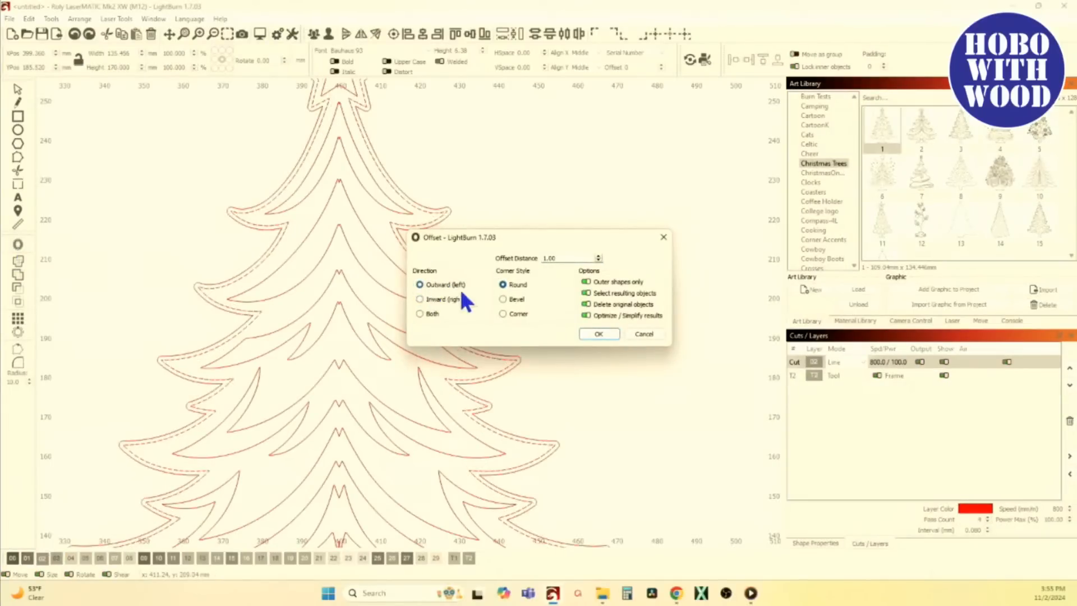
{"action": "left_click", "coordinate": [598, 334]}
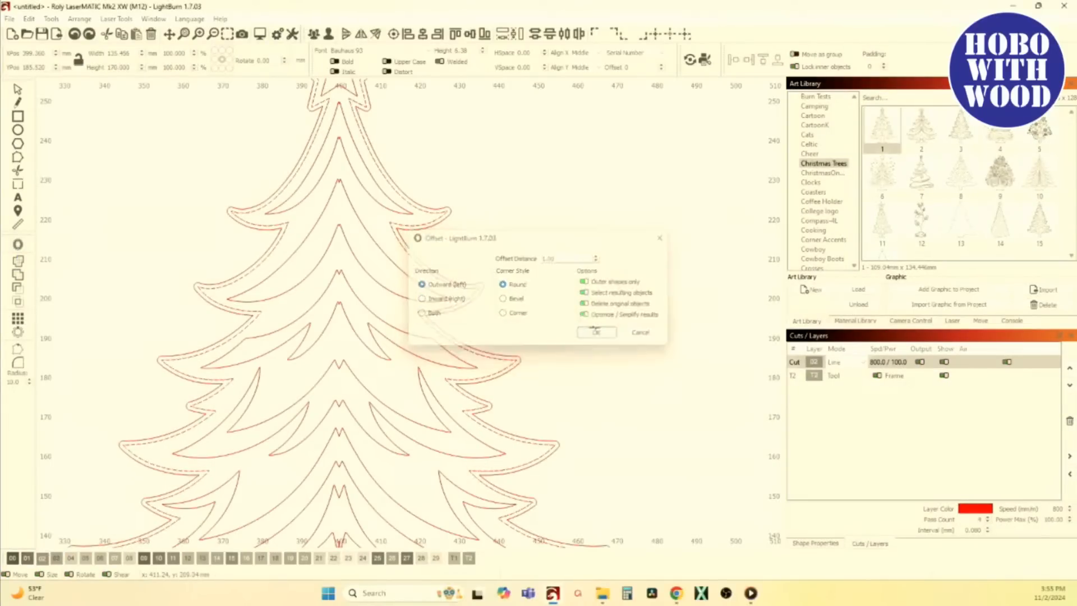
{"action": "scroll", "coordinate": [398, 350], "scroll_direction": "down", "scroll_amount": 2}
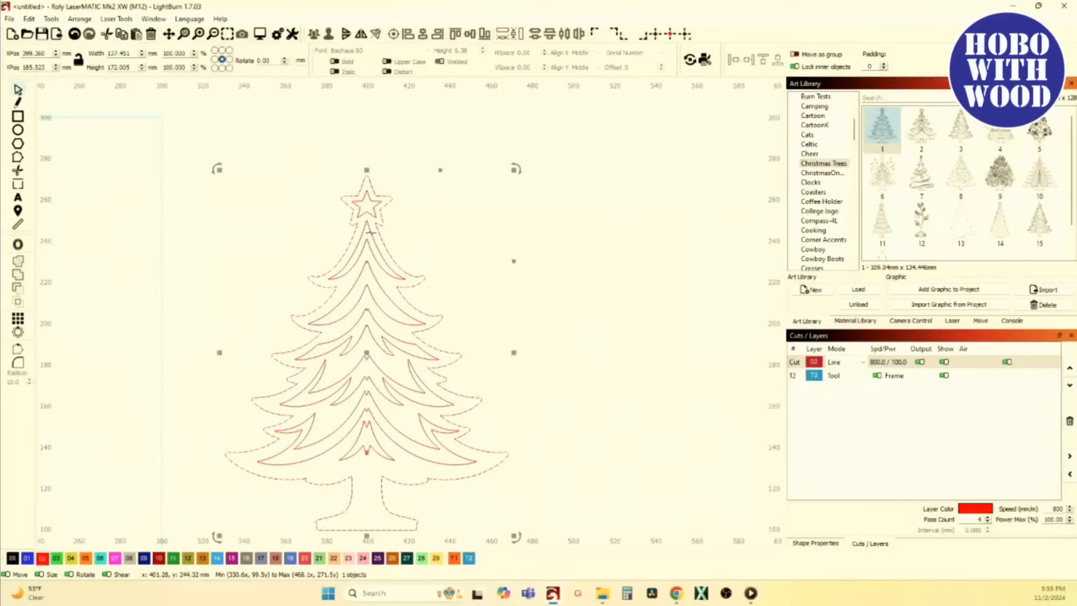
{"action": "scroll", "coordinate": [321, 528], "scroll_direction": "up", "scroll_amount": 3}
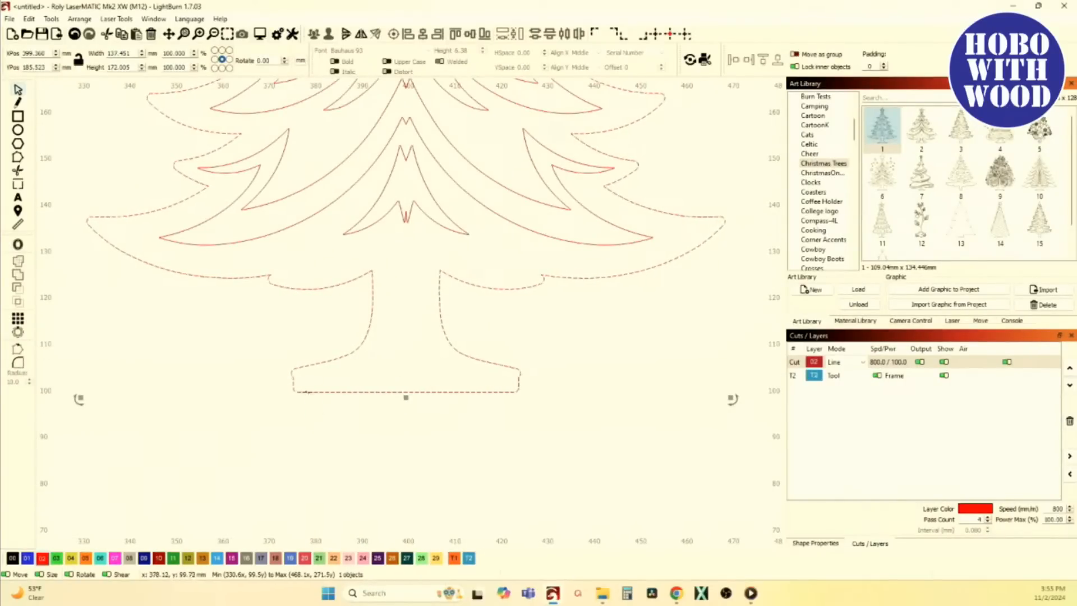
{"action": "scroll", "coordinate": [314, 392], "scroll_direction": "up", "scroll_amount": 5}
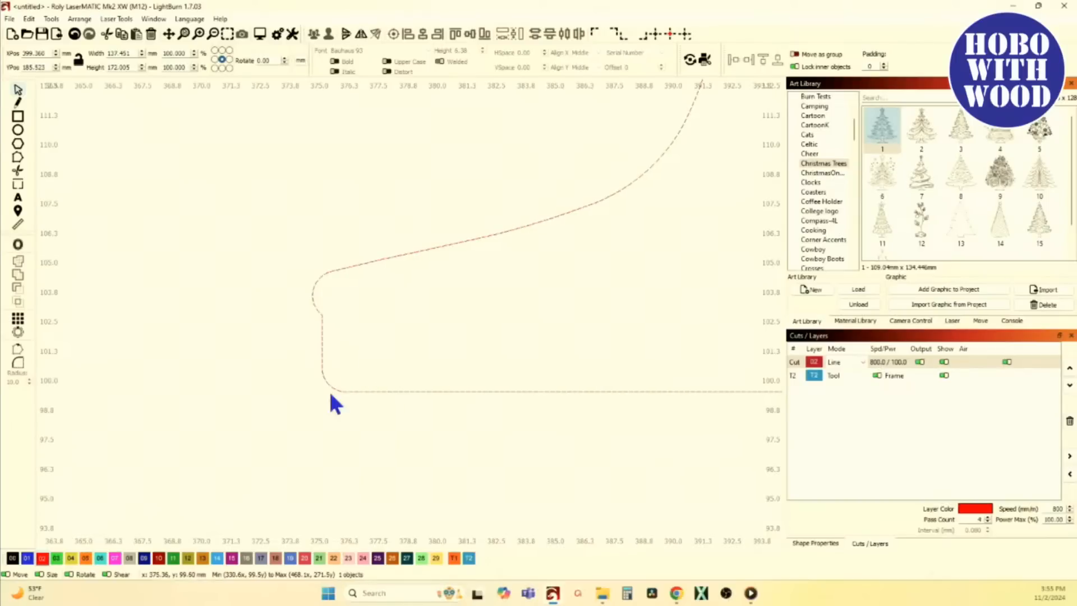
{"action": "scroll", "coordinate": [331, 393], "scroll_direction": "down", "scroll_amount": 8}
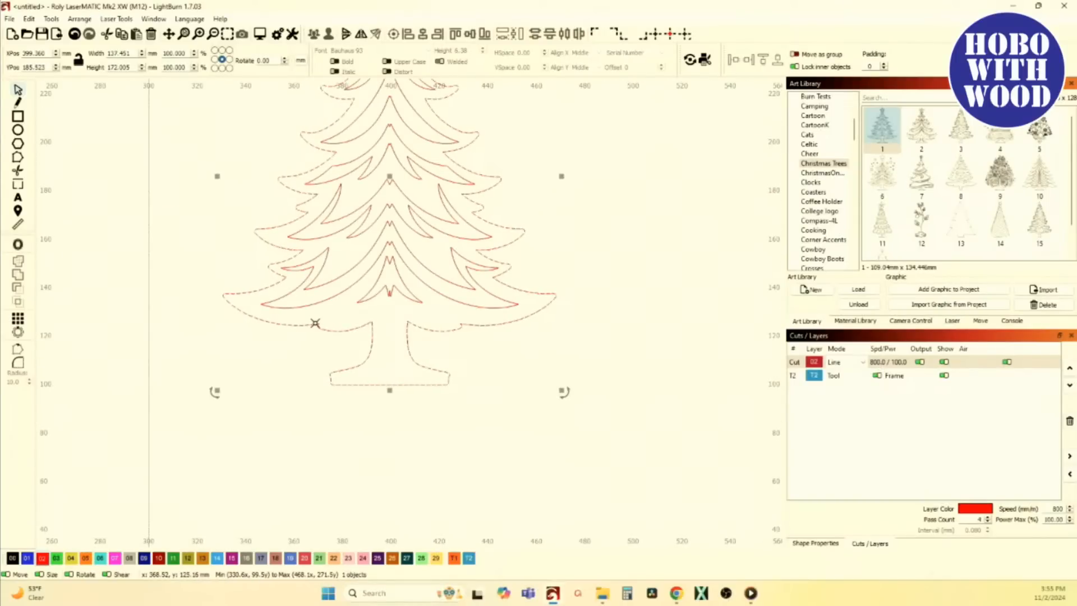
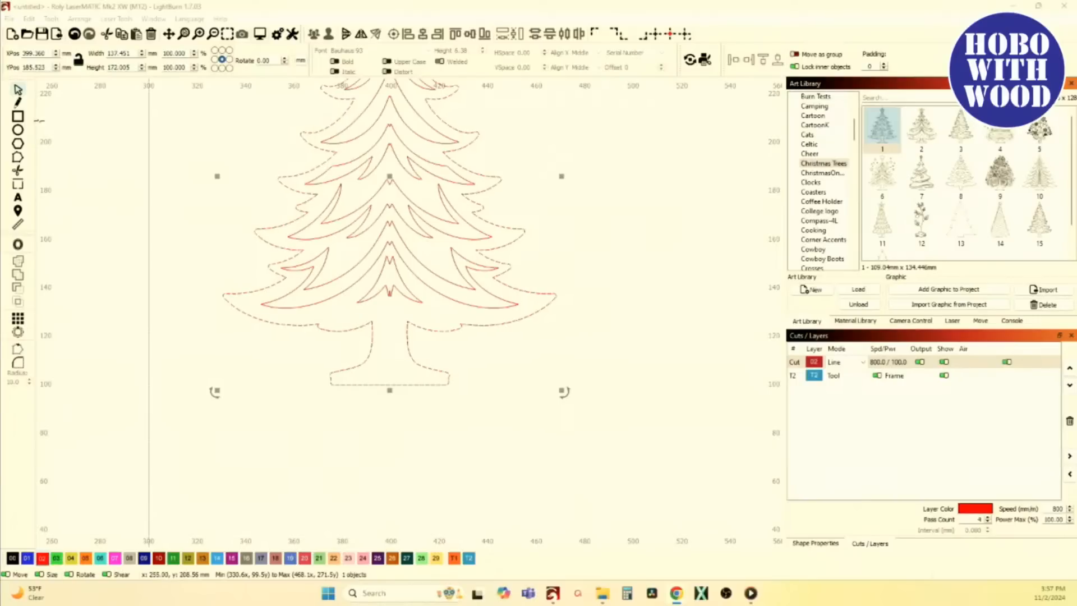
Step: Draw a rectangle about 77 mm wide and 16 mm high in the empty space beside the top of the tree
{"action": "left_click", "coordinate": [18, 117]}
{"action": "scroll", "coordinate": [191, 197], "scroll_direction": "down", "scroll_amount": 5}
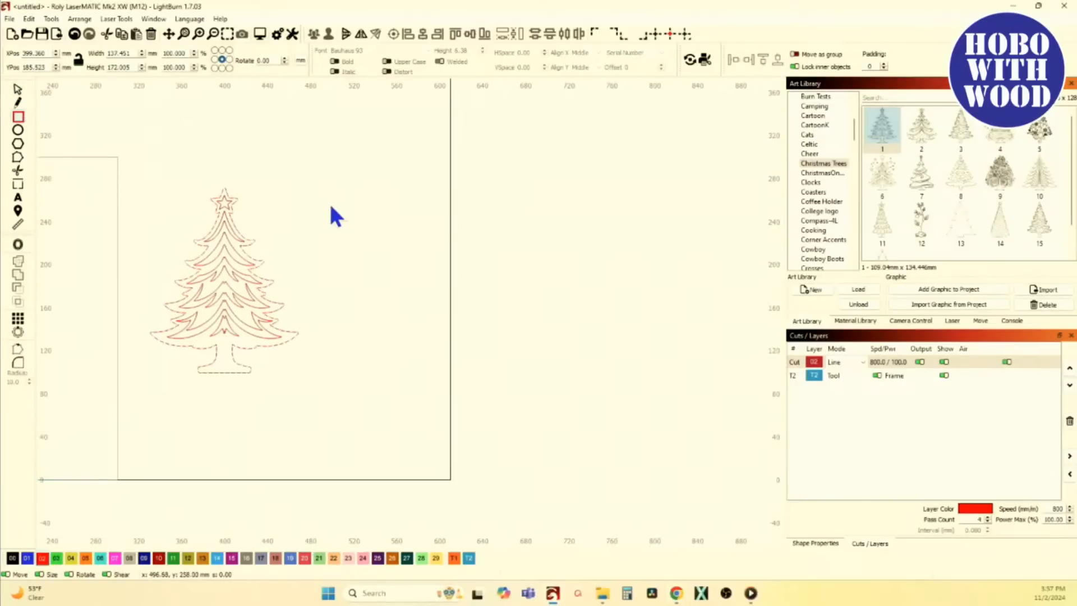
{"action": "mouse_move", "coordinate": [312, 181]}
{"action": "left_mouse_down"}
{"action": "mouse_move", "coordinate": [376, 207]}
{"action": "mouse_move", "coordinate": [395, 202]}
{"action": "left_mouse_up"}
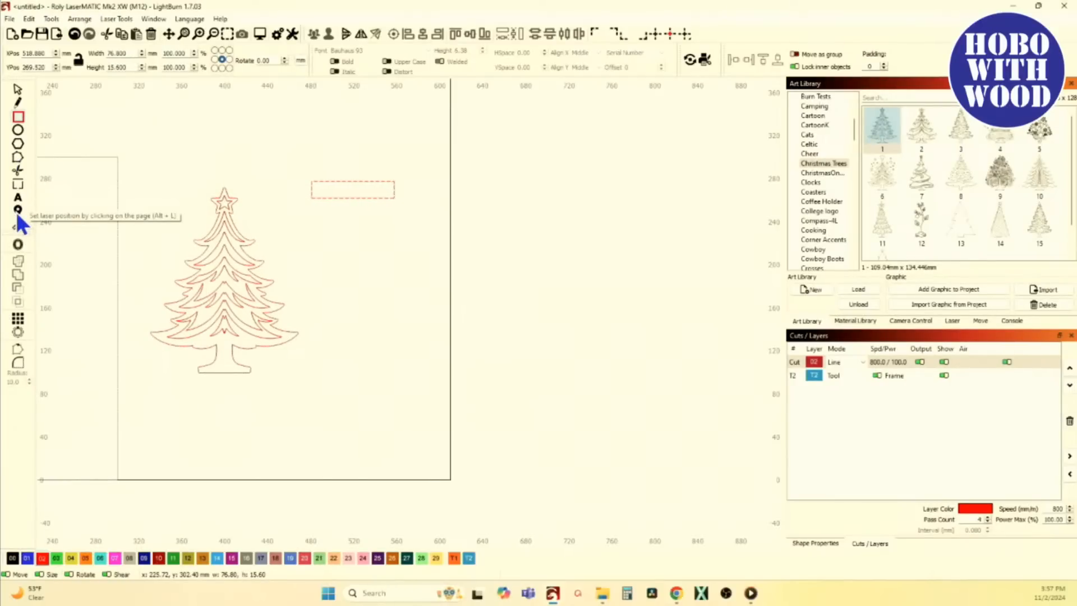
Step: Try to offset the new rectangle outward by 4 mm with the Corner style, deleting the original shape
{"action": "left_click", "coordinate": [18, 245]}
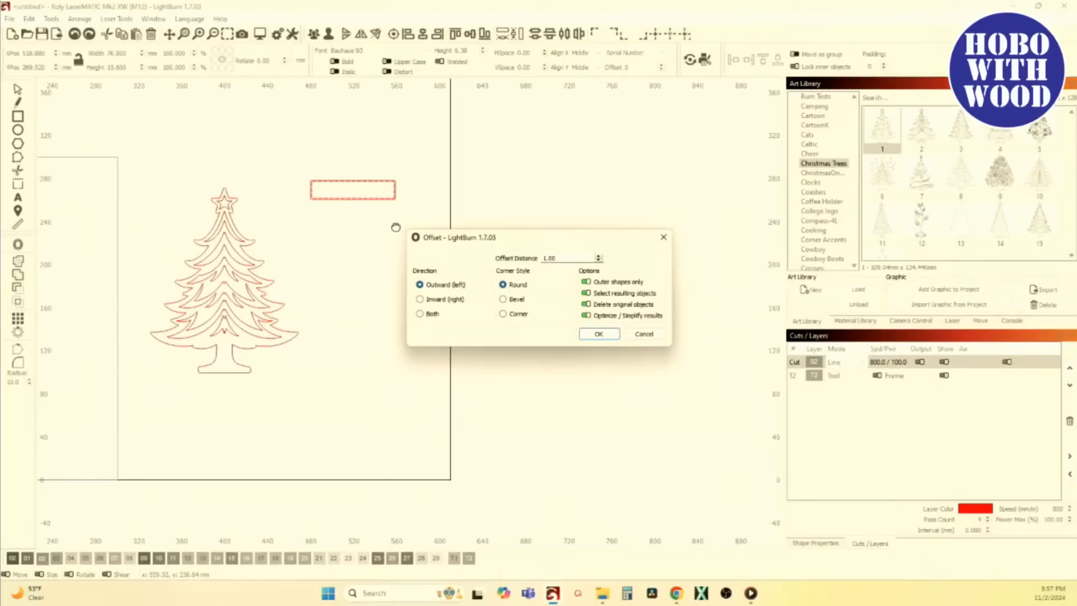
{"action": "left_click", "coordinate": [599, 256]}
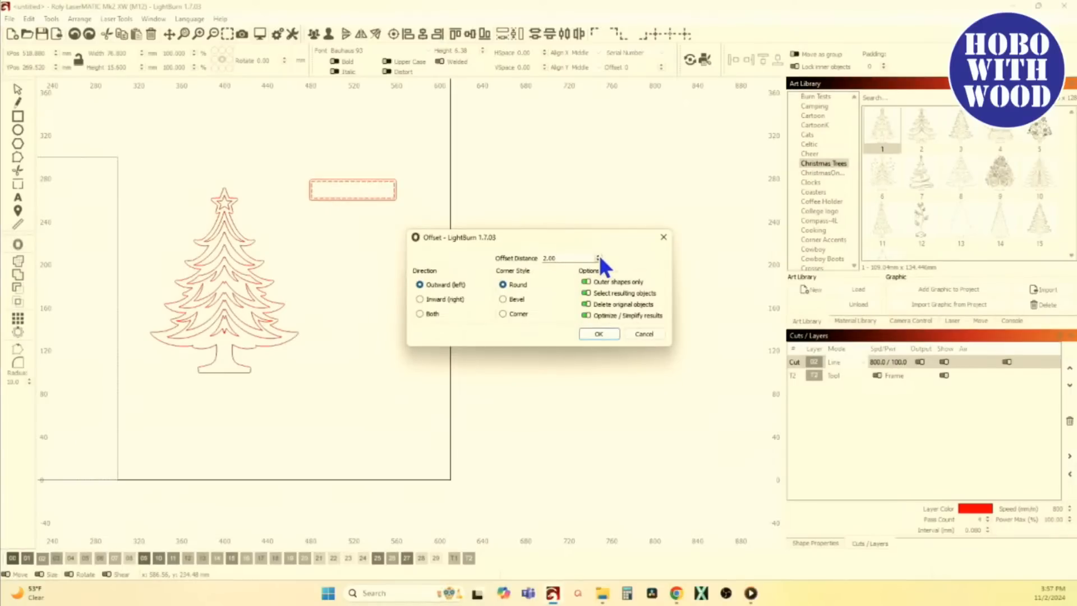
{"action": "left_click", "coordinate": [510, 314]}
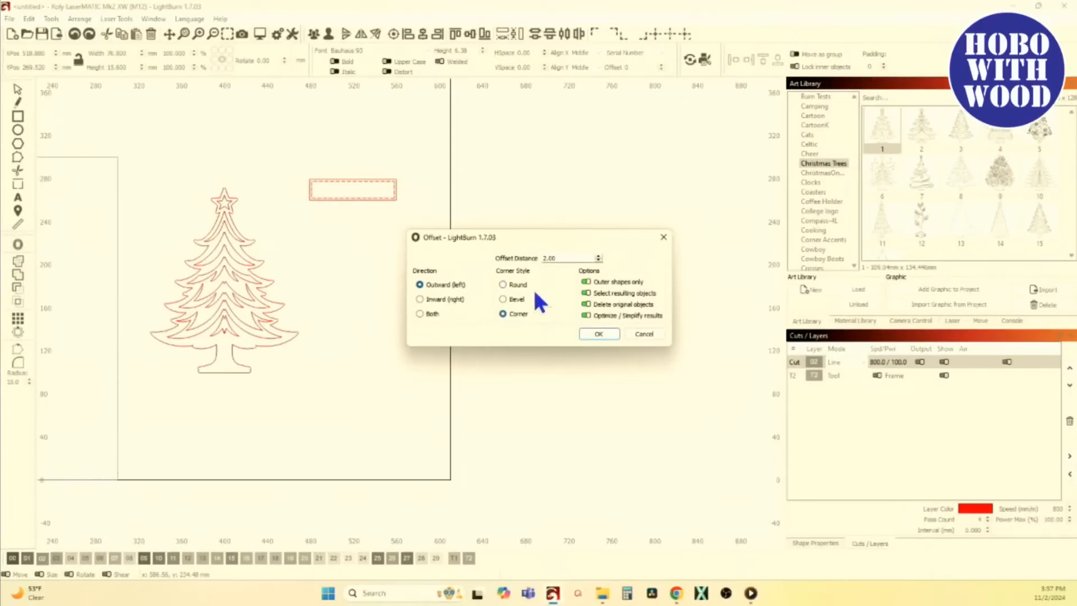
{"action": "left_click", "coordinate": [599, 256]}
{"action": "left_click", "coordinate": [598, 256]}
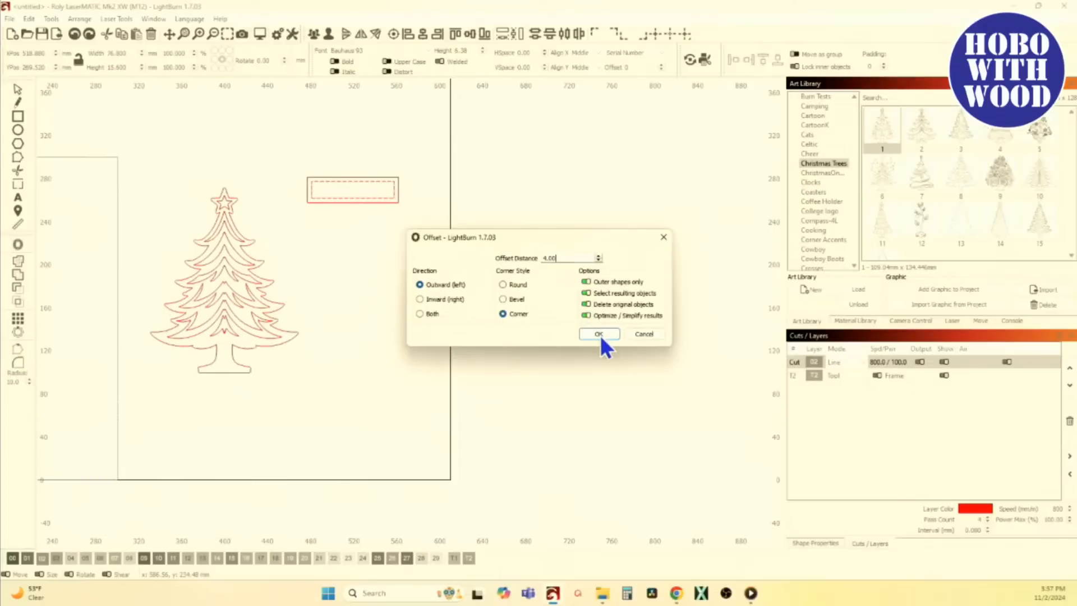
{"action": "left_click", "coordinate": [599, 334]}
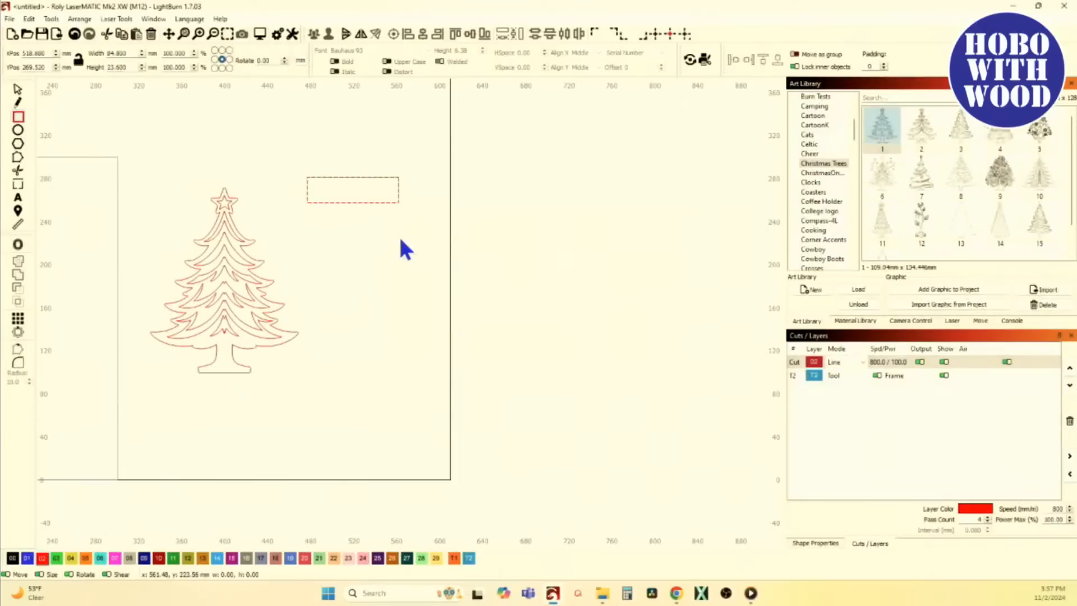
{"action": "left_click", "coordinate": [78, 35]}
Step: Offset the rectangle outward by 4 mm with the Corner style, keeping the original object
{"action": "left_click", "coordinate": [18, 244]}
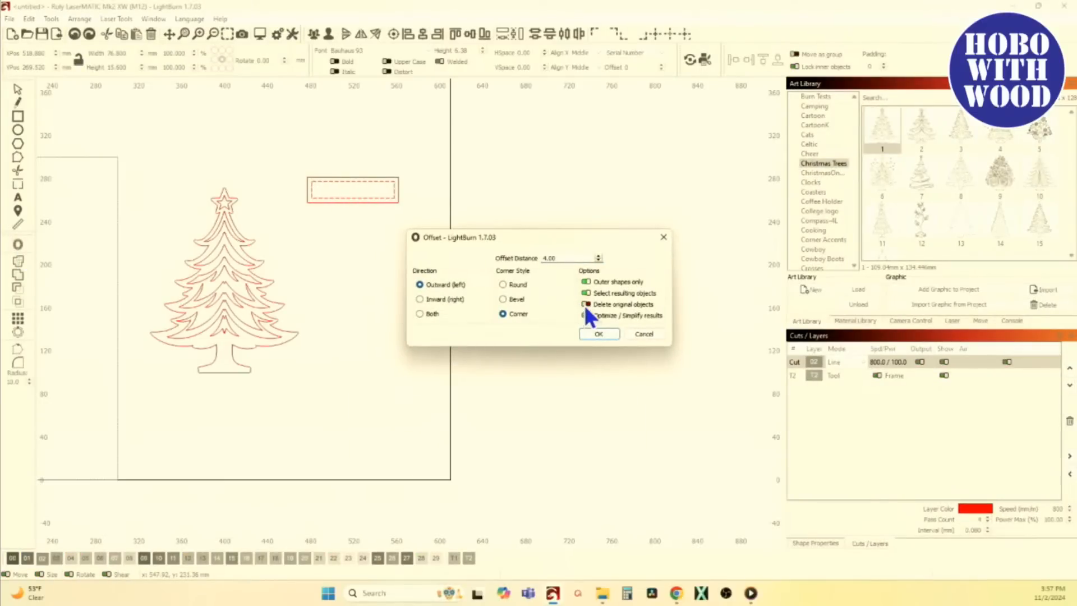
{"action": "left_click", "coordinate": [604, 336]}
{"action": "scroll", "coordinate": [374, 352], "scroll_direction": "up", "scroll_amount": 3}
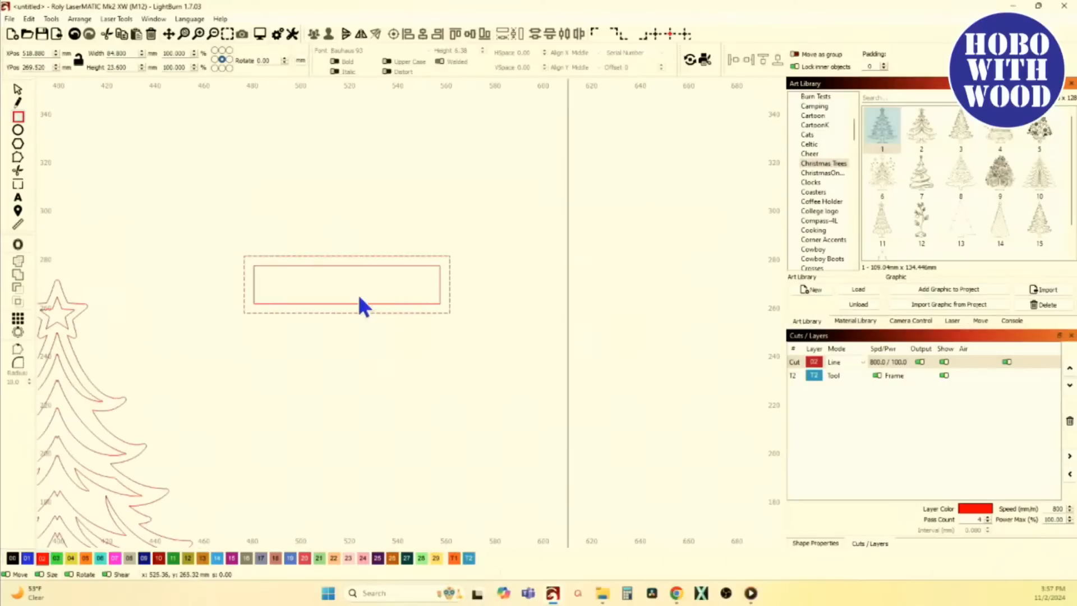
{"action": "left_click_drag", "start_coordinate": [334, 303], "coordinate": [370, 312]}
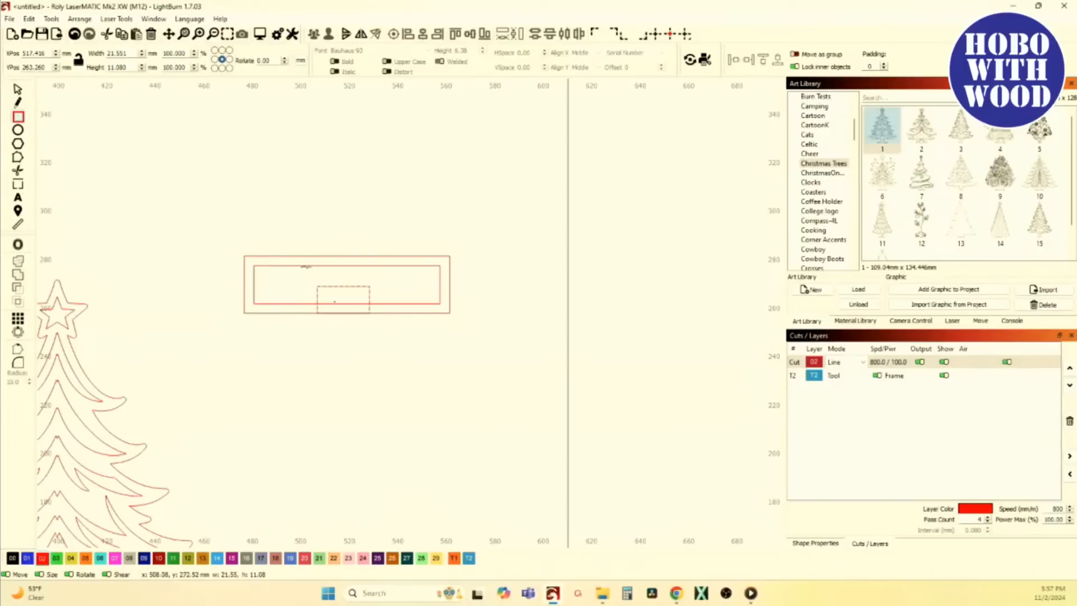
{"action": "left_click", "coordinate": [17, 89]}
{"action": "left_click", "coordinate": [210, 162]}
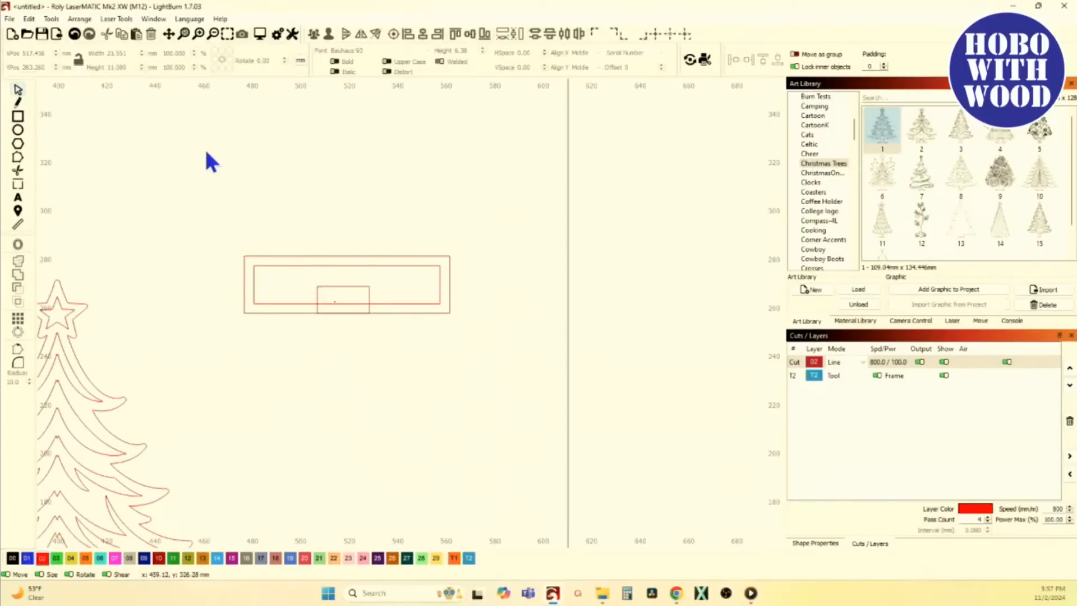
{"action": "left_click_drag", "start_coordinate": [308, 278], "coordinate": [398, 336]}
{"action": "key", "text": "Delete"}
Step: Resize the inner rectangle by slot width with Resize Slots, from an old material thickness of 15.6 mm to a new one of 10 mm
{"action": "scroll", "coordinate": [308, 292], "scroll_direction": "up", "scroll_amount": 3}
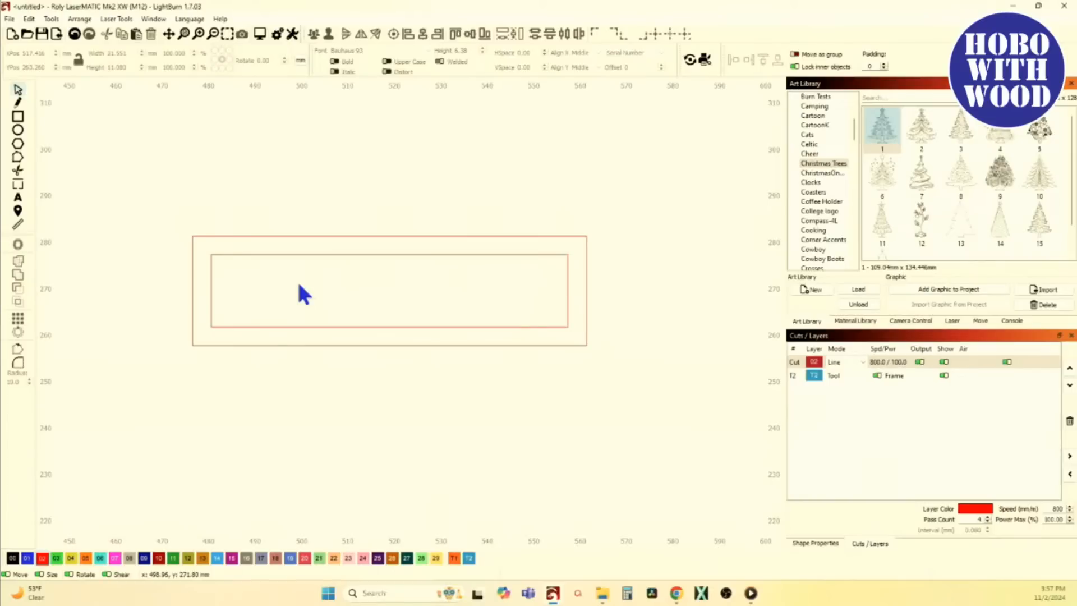
{"action": "scroll", "coordinate": [292, 298], "scroll_direction": "up", "scroll_amount": 3}
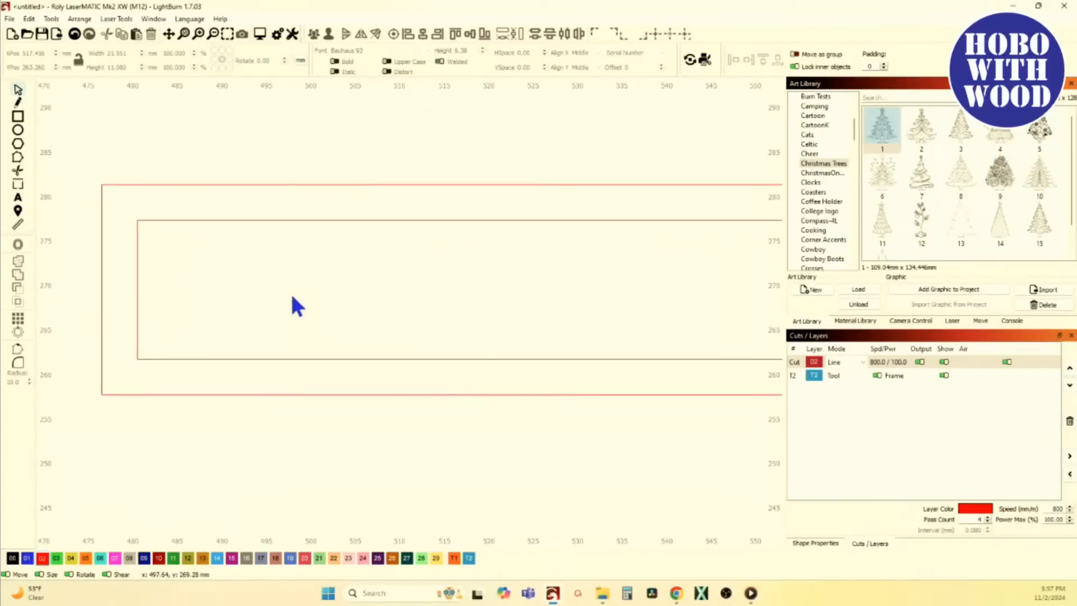
{"action": "left_click", "coordinate": [279, 358]}
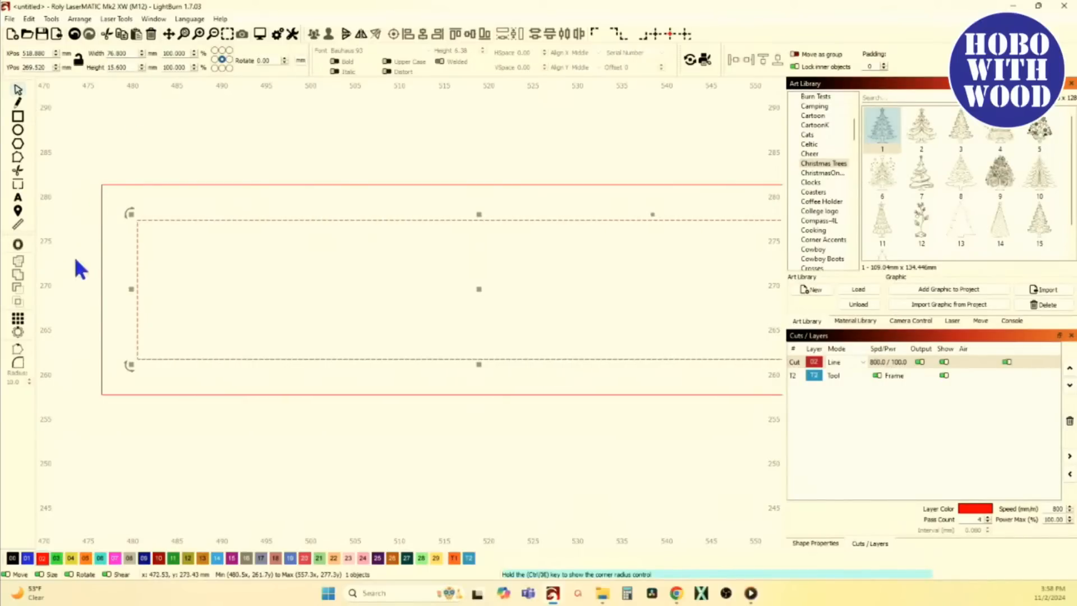
{"action": "scroll", "coordinate": [71, 252], "scroll_direction": "down", "scroll_amount": 2}
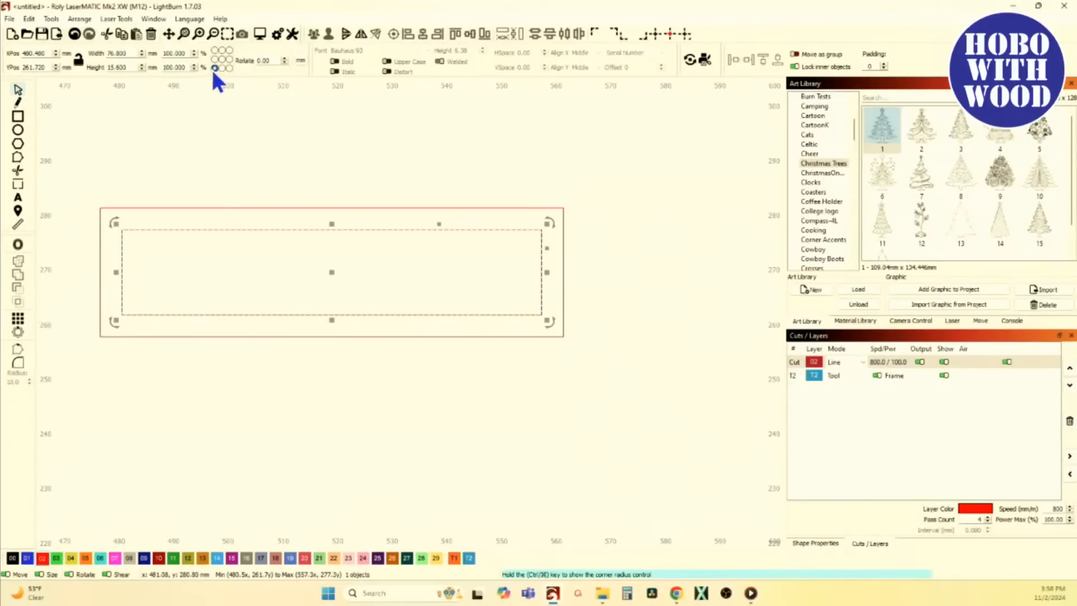
{"action": "left_click", "coordinate": [29, 18]}
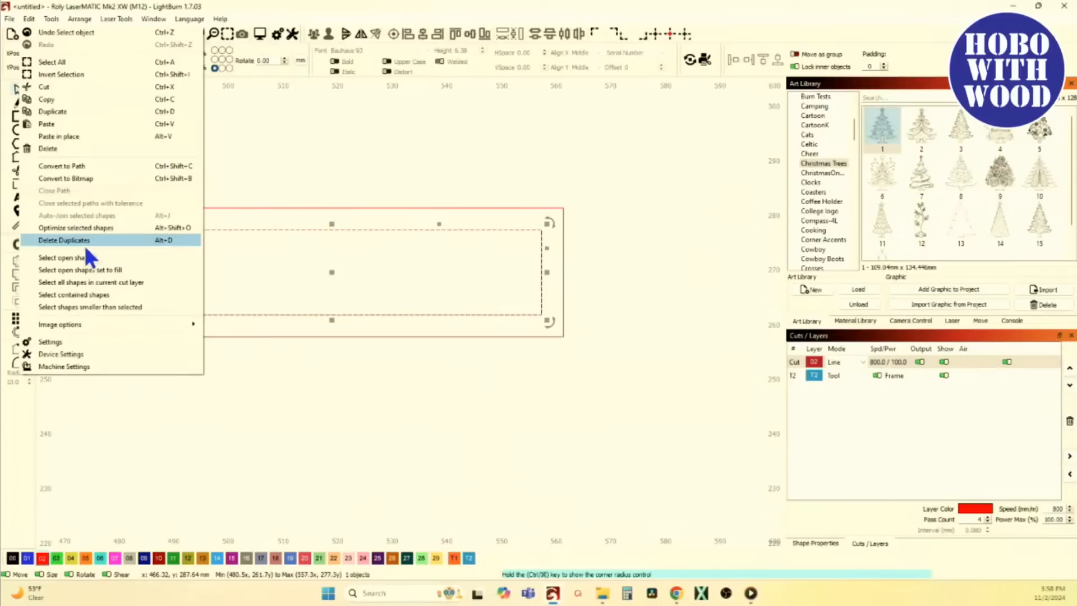
{"action": "mouse_move", "coordinate": [51, 19]}
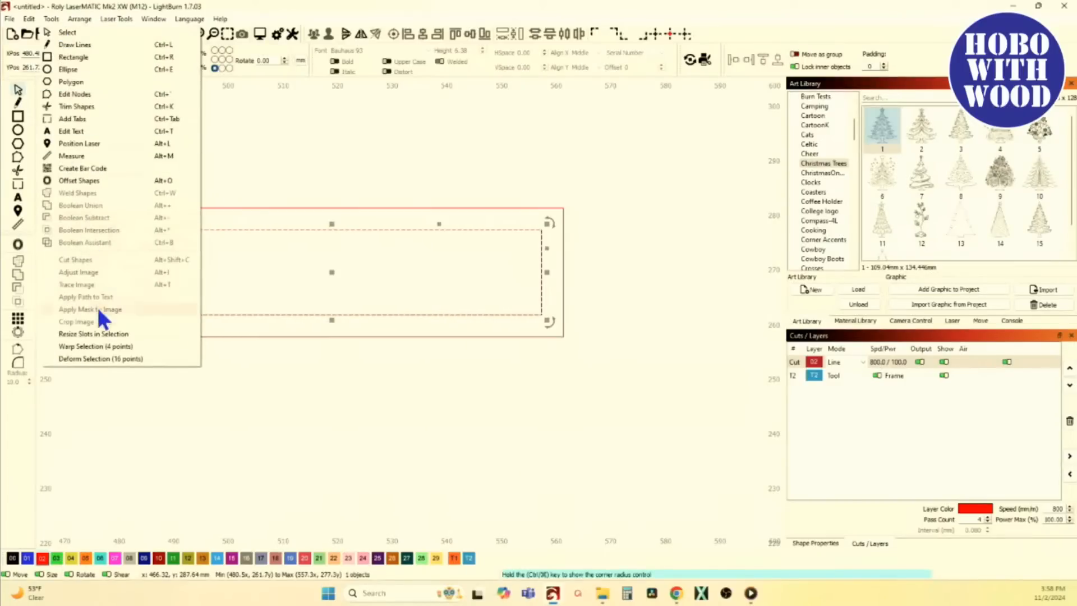
{"action": "left_click", "coordinate": [121, 333]}
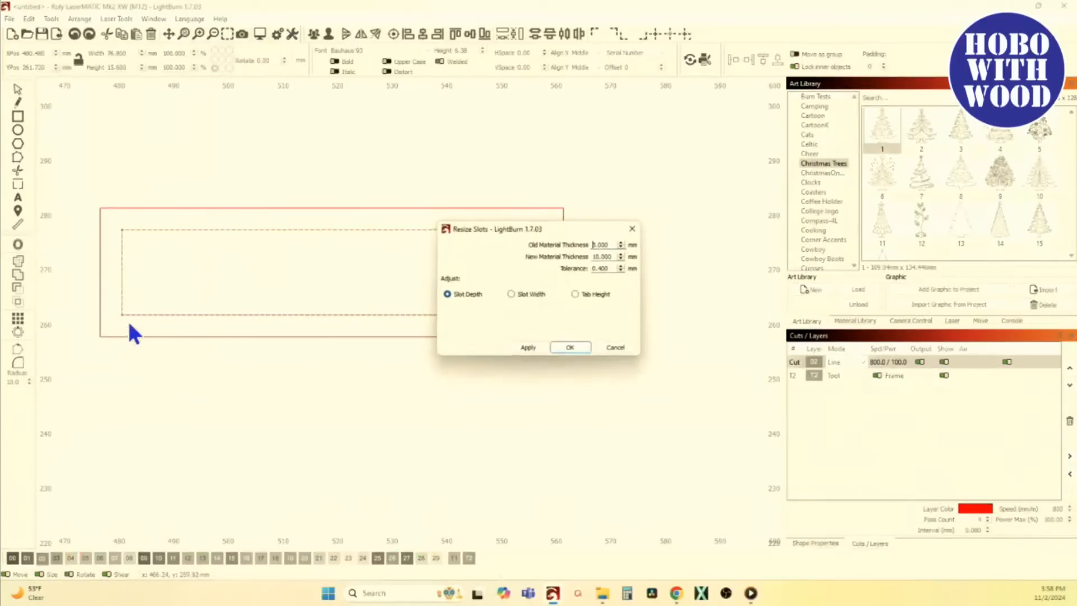
{"action": "double_click", "coordinate": [598, 244]}
{"action": "type", "text": "15"}
{"action": "left_click", "coordinate": [530, 297]}
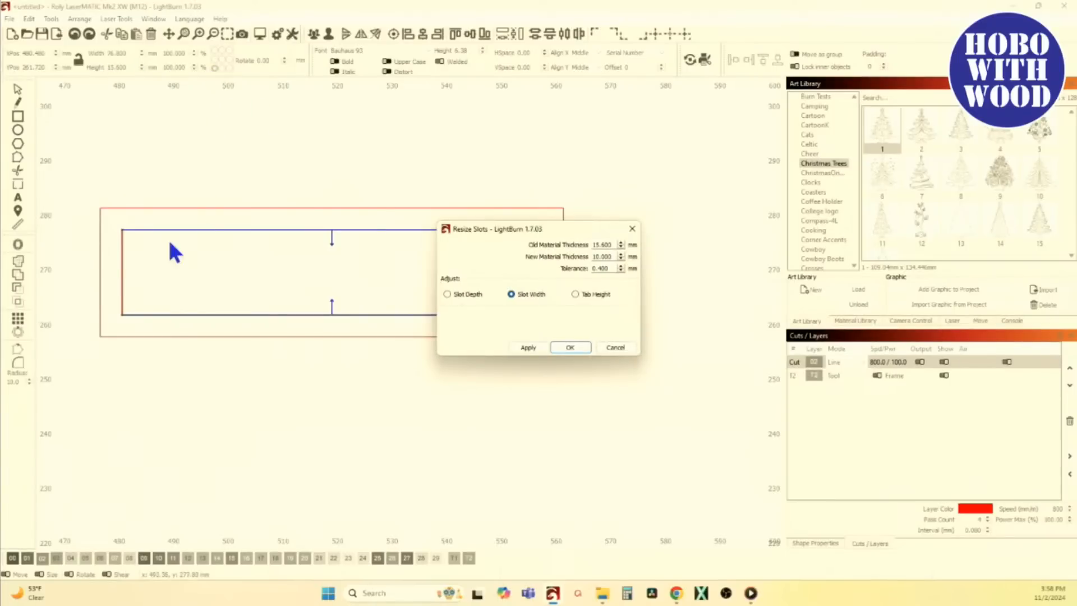
{"action": "scroll", "coordinate": [123, 277], "scroll_direction": "down", "scroll_amount": 3}
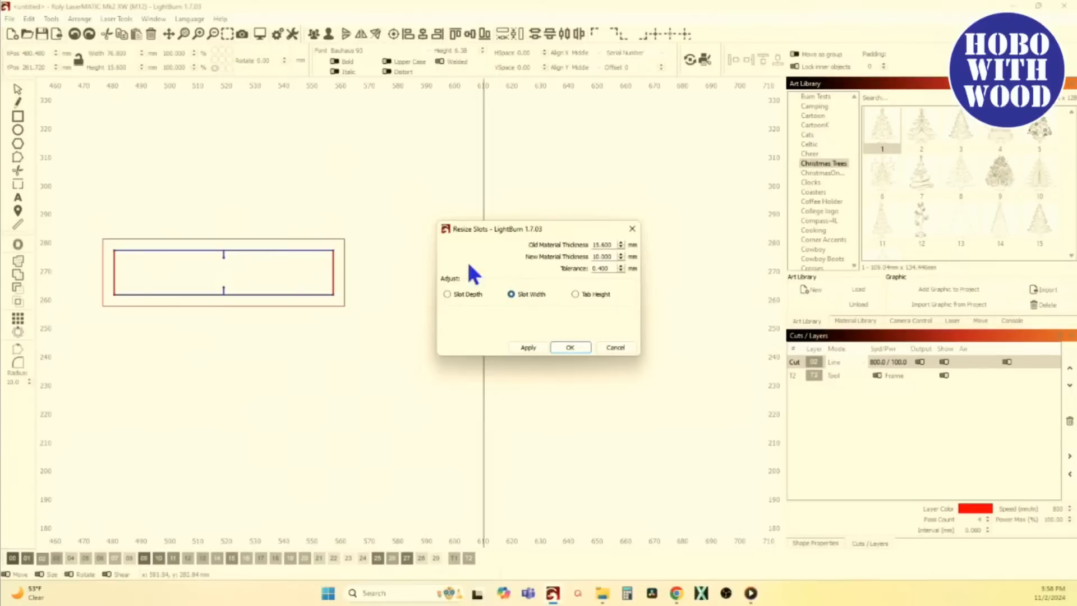
{"action": "left_click", "coordinate": [527, 347]}
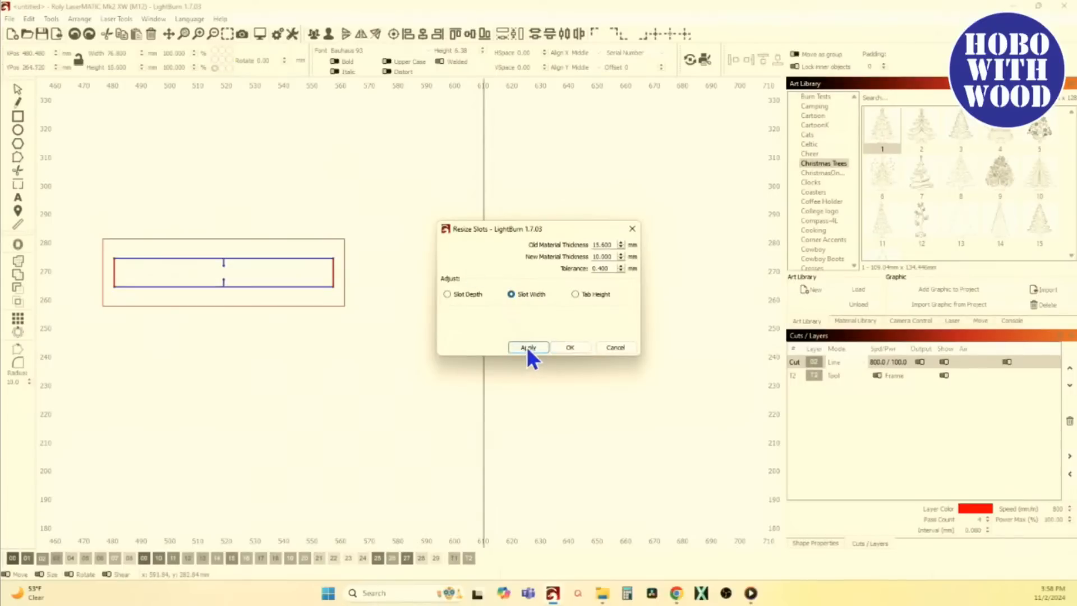
{"action": "scroll", "coordinate": [147, 271], "scroll_direction": "up", "scroll_amount": 2}
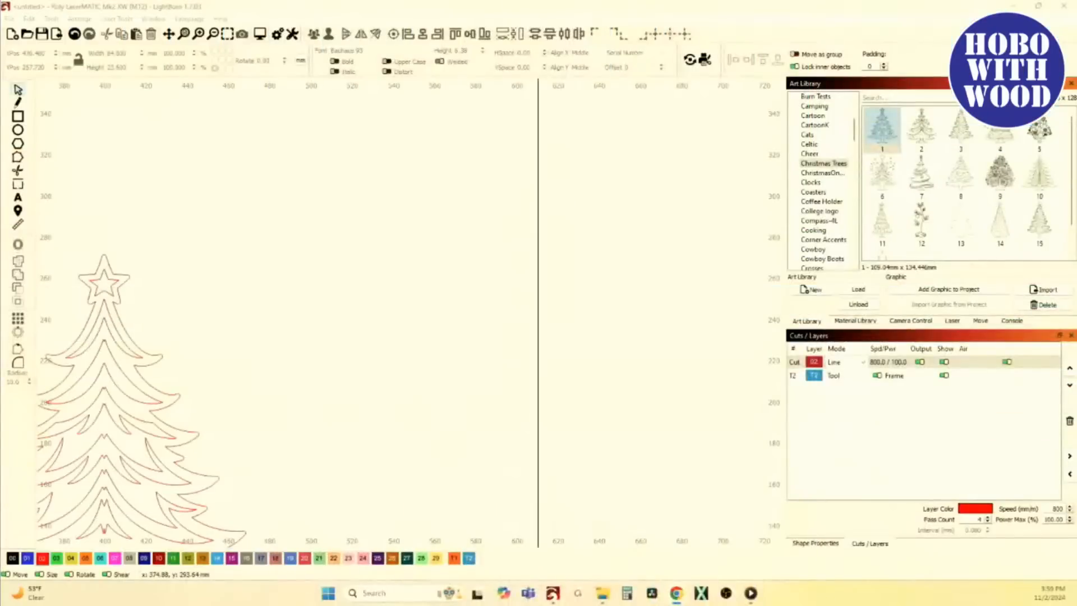
Step: Delete the spare third tree standing apart from the two nested trees in the work area
{"action": "scroll", "coordinate": [197, 408], "scroll_direction": "down", "scroll_amount": 7}
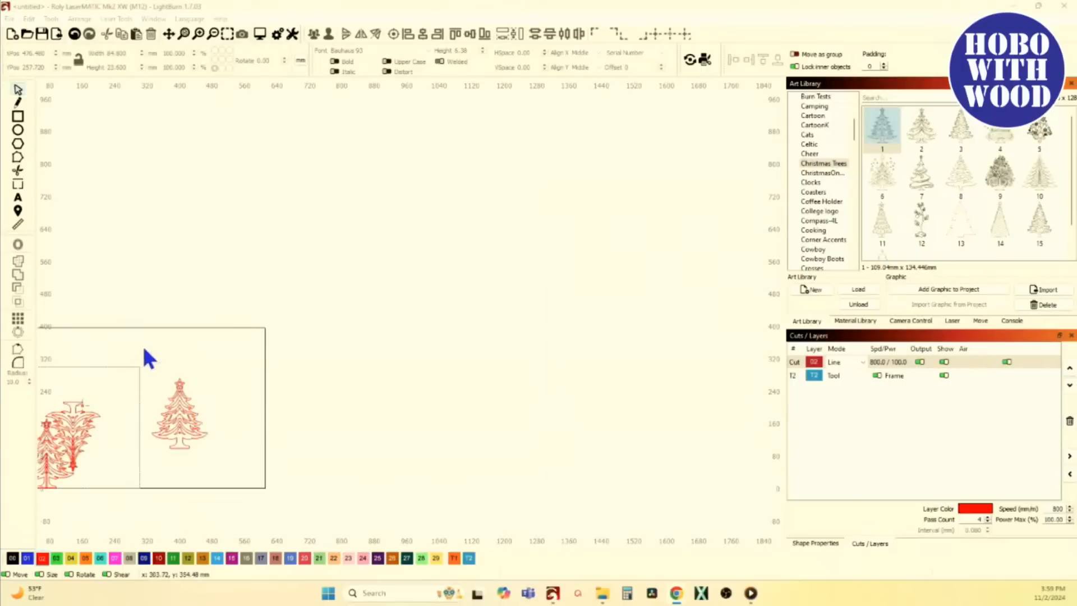
{"action": "left_click_drag", "start_coordinate": [272, 482], "coordinate": [321, 433]}
{"action": "key", "text": "Delete"}
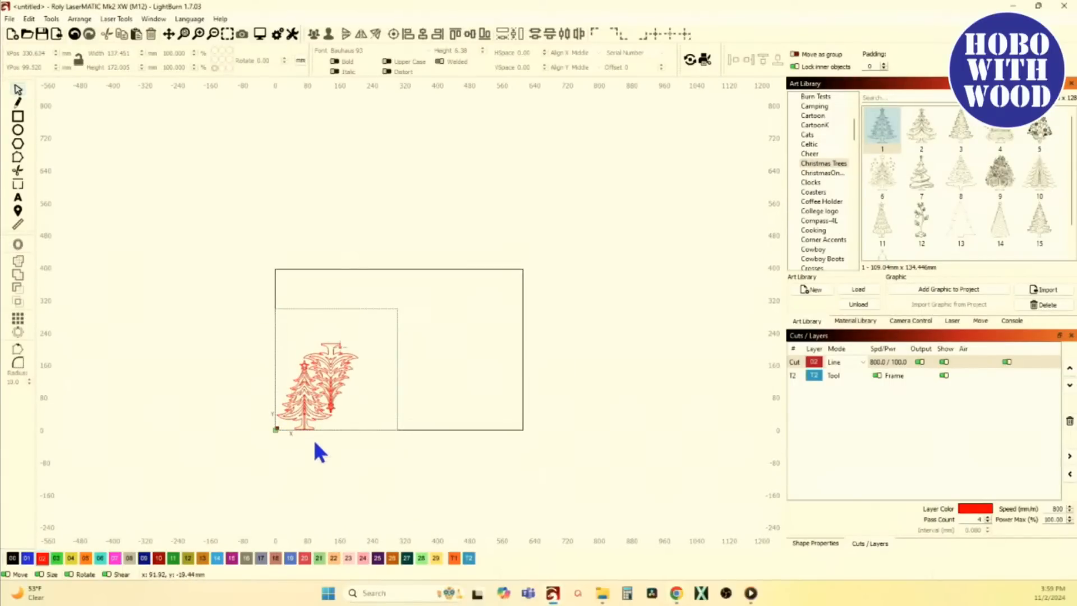
Step: Examine the center slots, the nesting and the bases of the two remaining trees
{"action": "scroll", "coordinate": [338, 433], "scroll_direction": "up", "scroll_amount": 10}
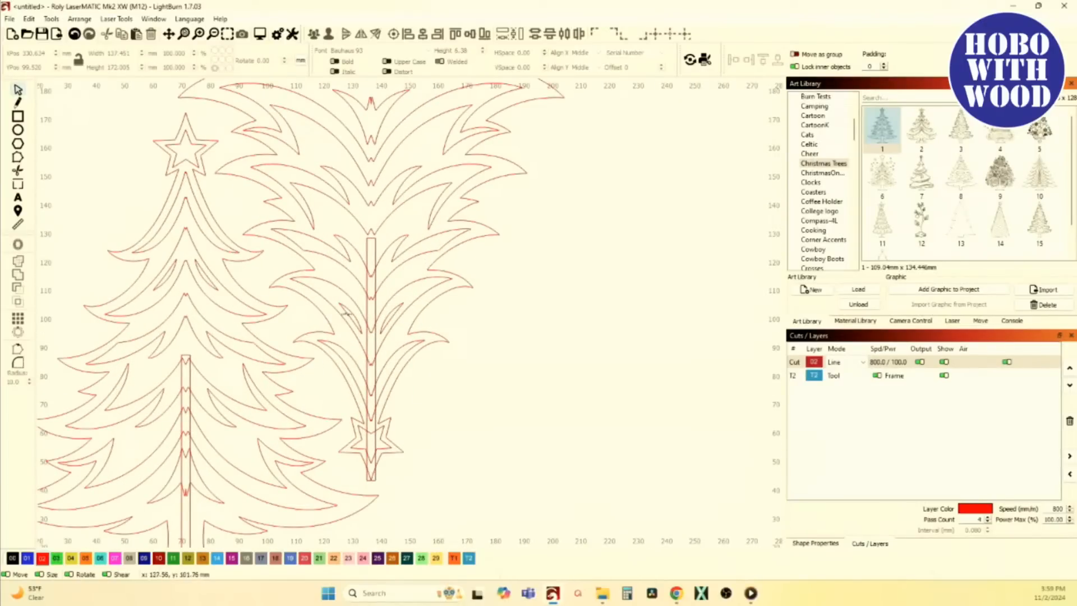
{"action": "scroll", "coordinate": [279, 330], "scroll_direction": "down", "scroll_amount": 2}
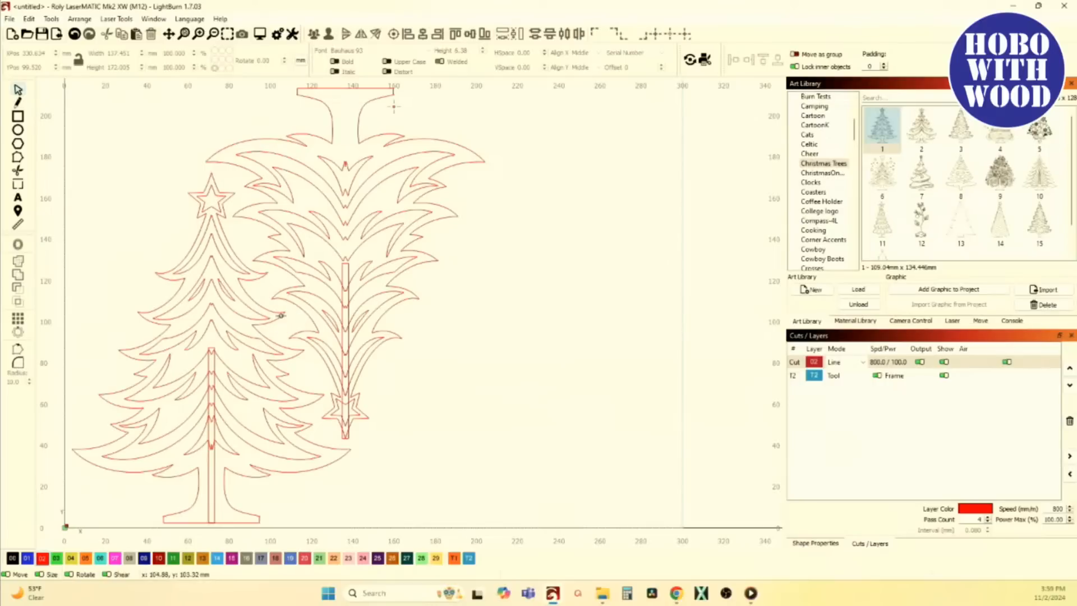
{"action": "scroll", "coordinate": [216, 396], "scroll_direction": "up", "scroll_amount": 2}
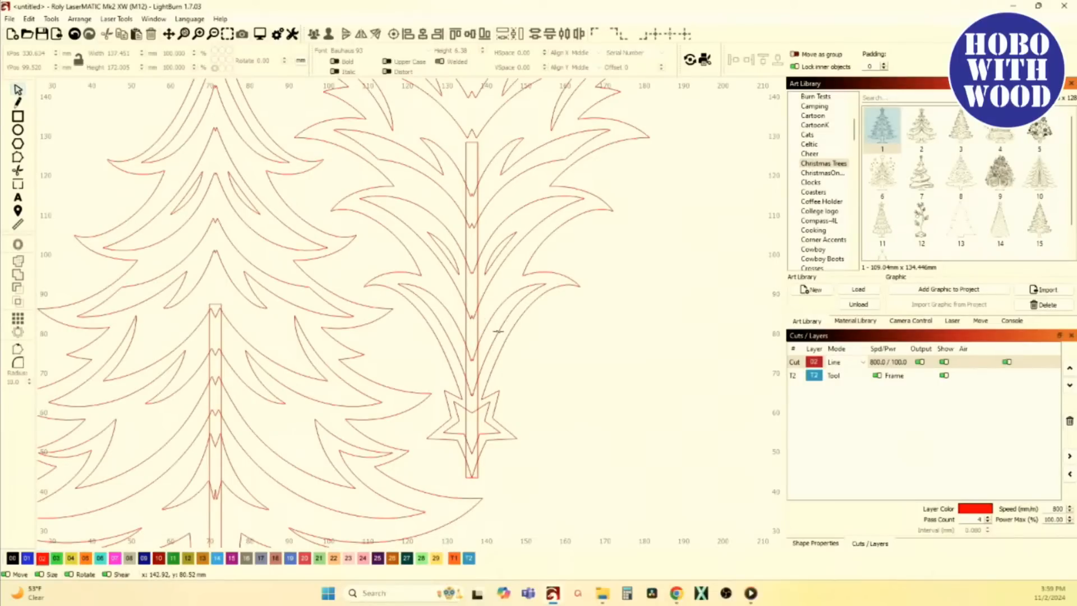
{"action": "scroll", "coordinate": [461, 336], "scroll_direction": "down", "scroll_amount": 3}
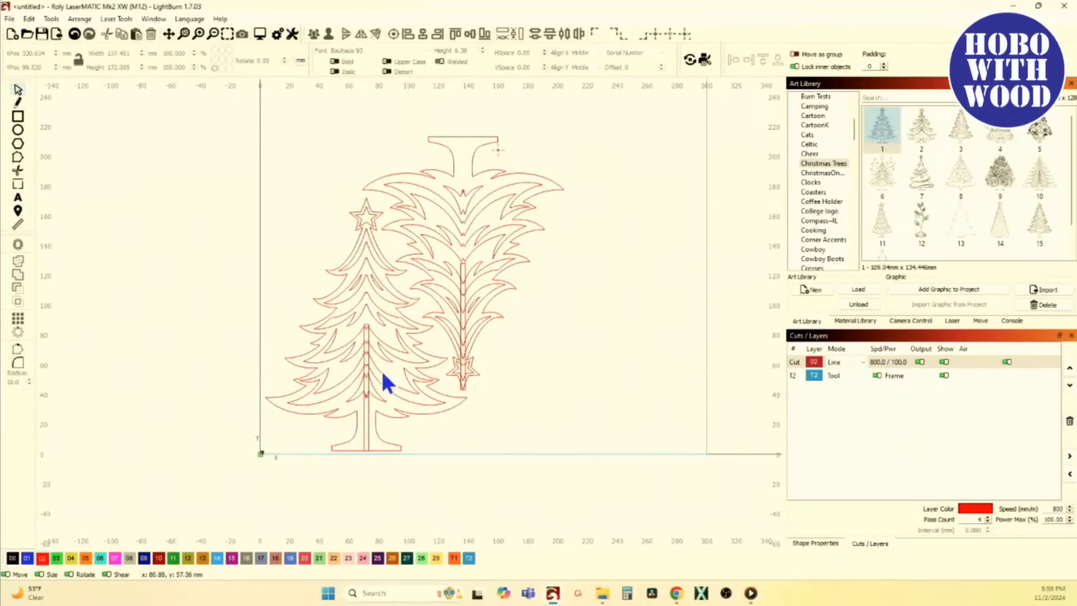
{"action": "scroll", "coordinate": [383, 389], "scroll_direction": "up", "scroll_amount": 3}
{"action": "scroll", "coordinate": [370, 378], "scroll_direction": "down", "scroll_amount": 2}
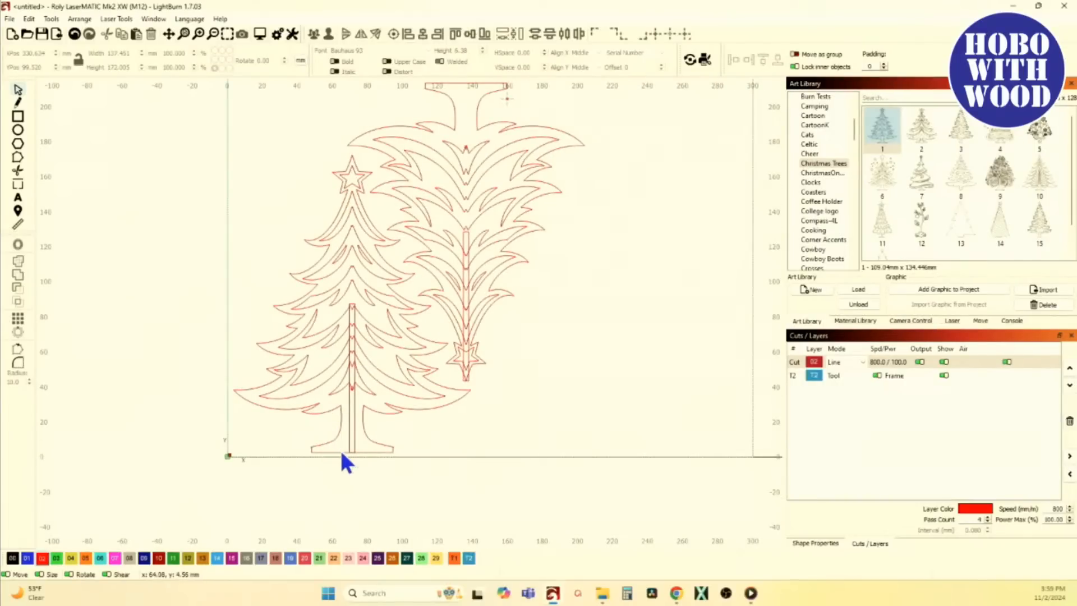
{"action": "scroll", "coordinate": [339, 448], "scroll_direction": "up", "scroll_amount": 2}
{"action": "scroll", "coordinate": [344, 453], "scroll_direction": "up", "scroll_amount": 3}
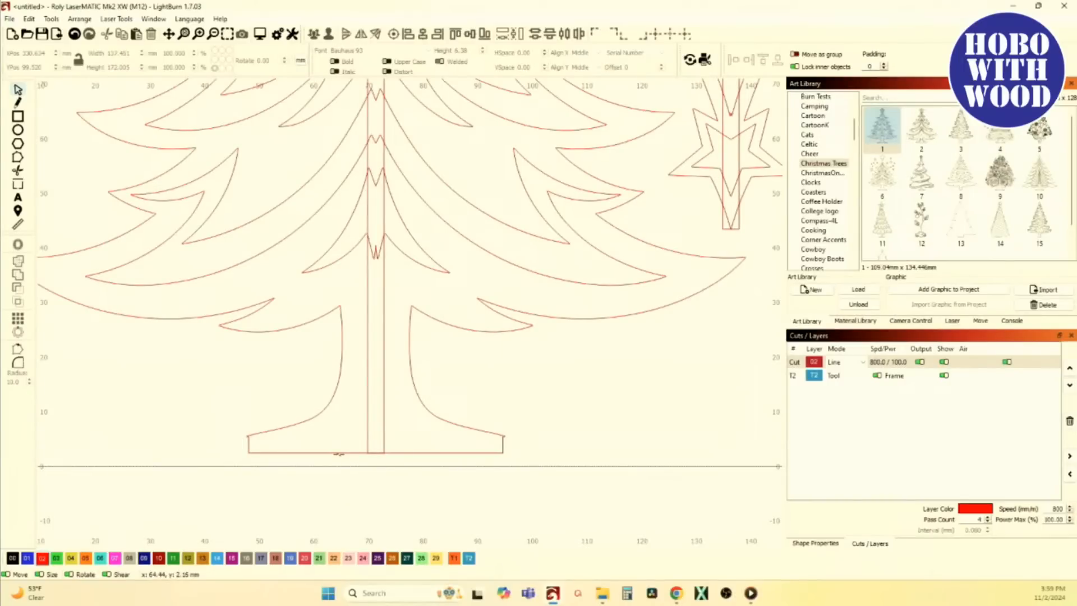
{"action": "scroll", "coordinate": [335, 455], "scroll_direction": "down", "scroll_amount": 3}
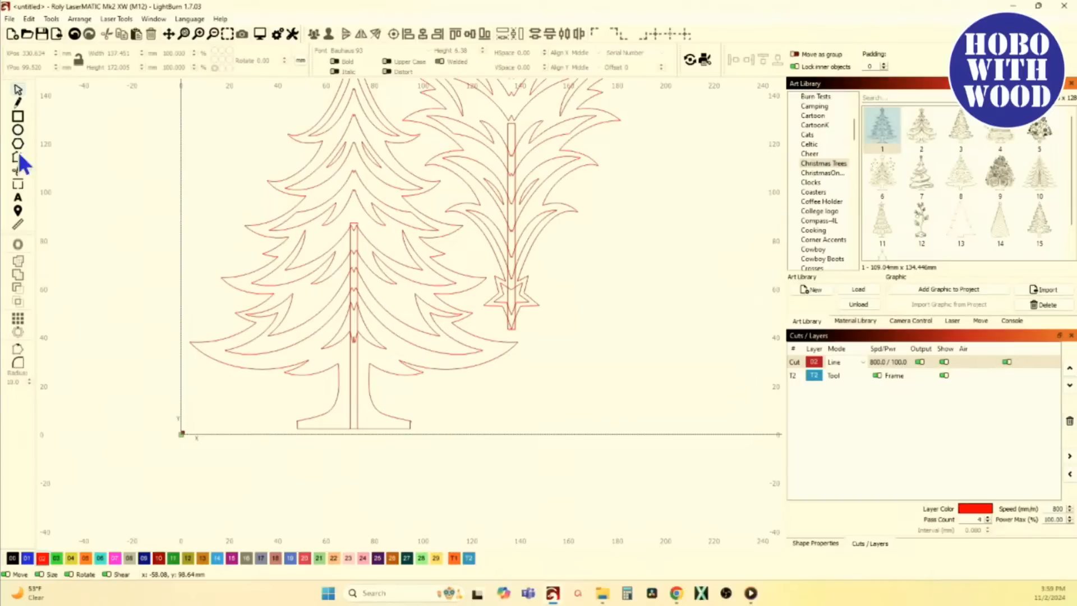
Step: Measure the length of the flat base edge on both the upright and the inverted tree
{"action": "left_click", "coordinate": [19, 225]}
{"action": "scroll", "coordinate": [342, 440], "scroll_direction": "up", "scroll_amount": 4}
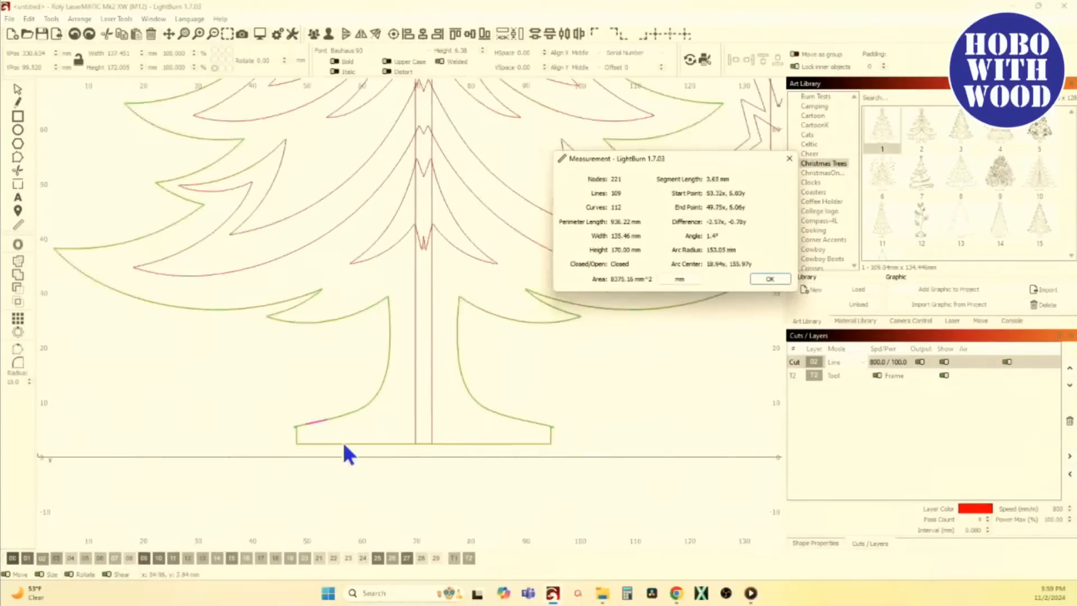
{"action": "scroll", "coordinate": [370, 453], "scroll_direction": "up", "scroll_amount": 2}
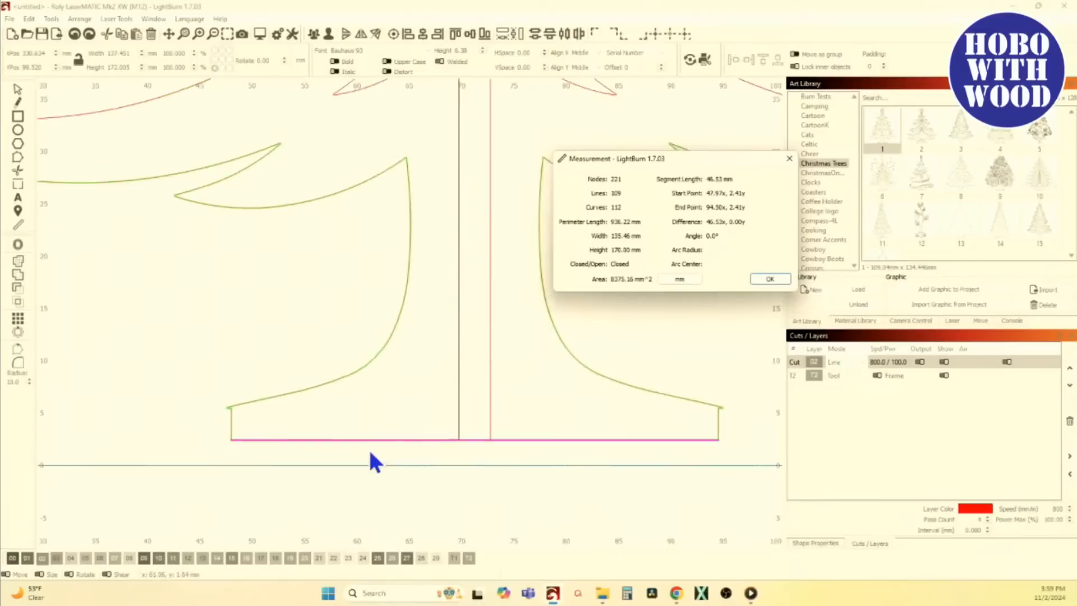
{"action": "scroll", "coordinate": [367, 440], "scroll_direction": "down", "scroll_amount": 10}
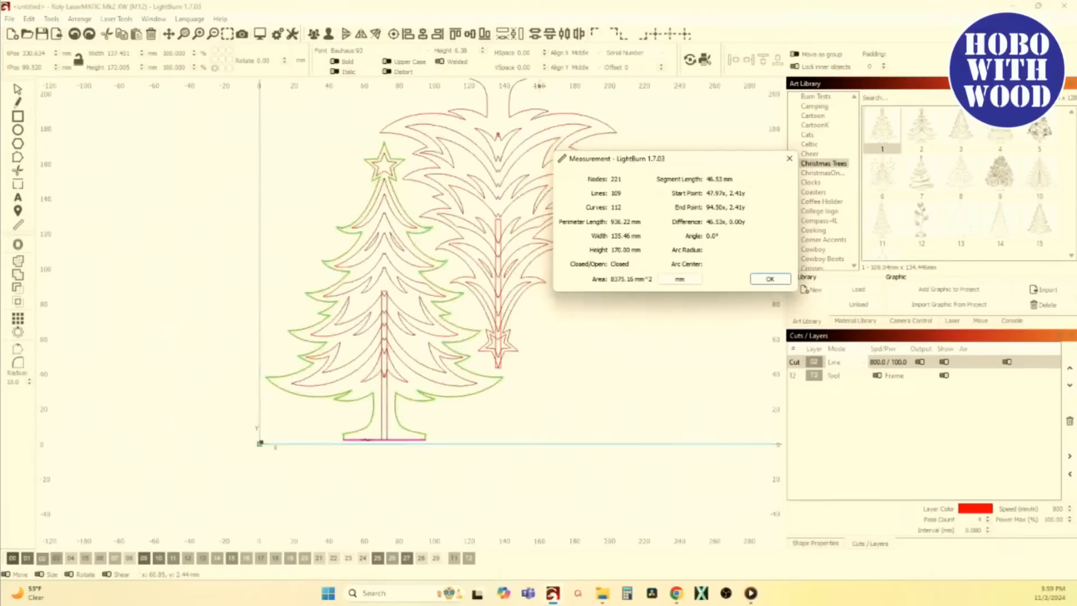
{"action": "scroll", "coordinate": [455, 216], "scroll_direction": "up", "scroll_amount": 3}
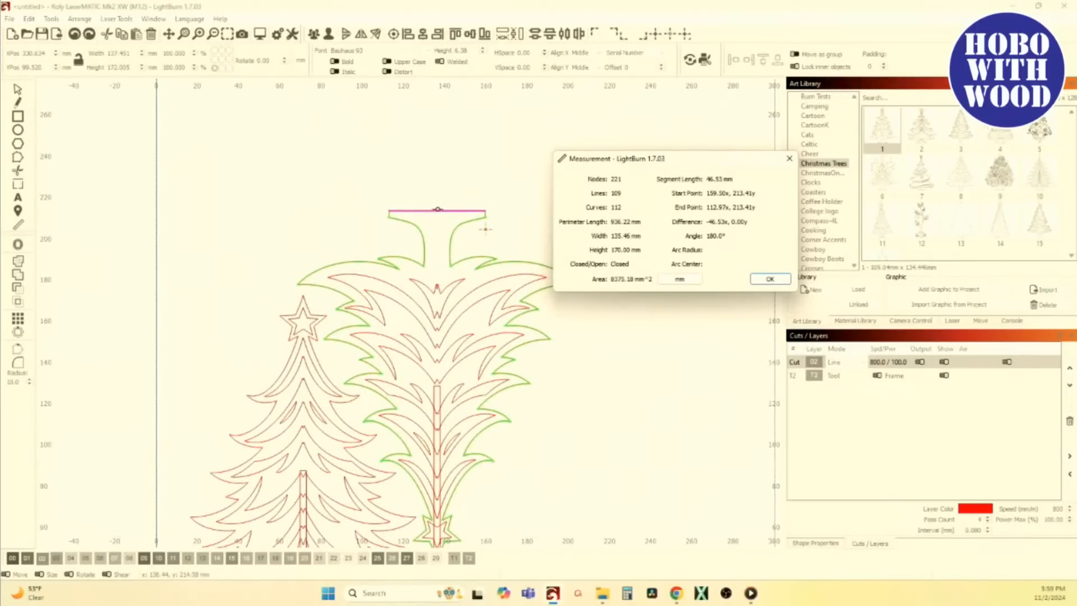
{"action": "left_click", "coordinate": [770, 279]}
Step: Draw a thin horizontal rectangle about 48 mm wide and 4 mm high in the empty space above the trees
{"action": "left_click", "coordinate": [18, 116]}
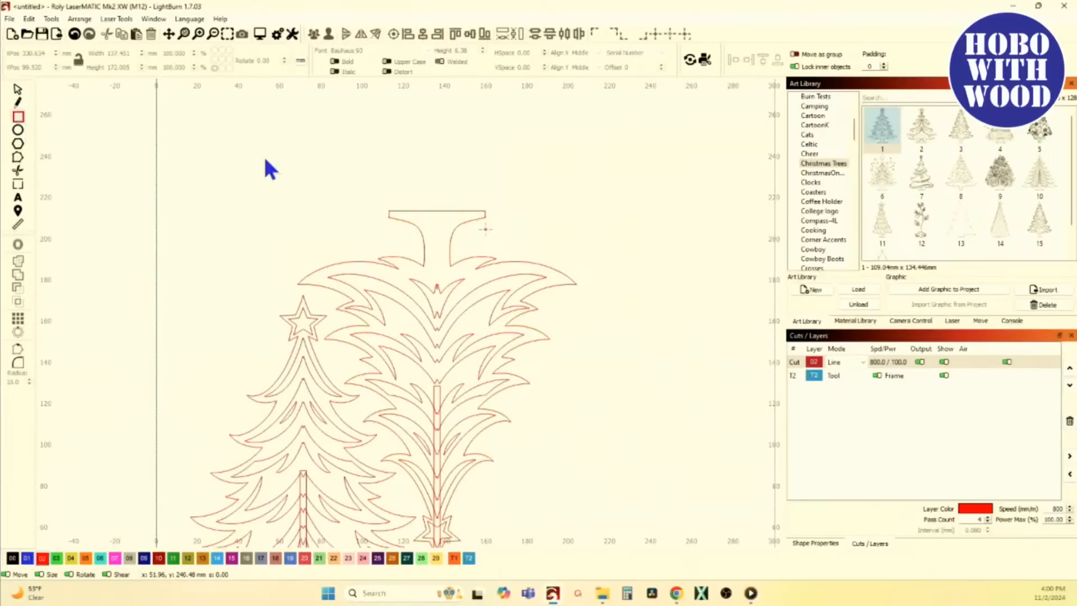
{"action": "mouse_move", "coordinate": [281, 128]}
{"action": "left_mouse_down"}
{"action": "mouse_move", "coordinate": [310, 139]}
{"action": "mouse_move", "coordinate": [382, 135]}
{"action": "left_mouse_up"}
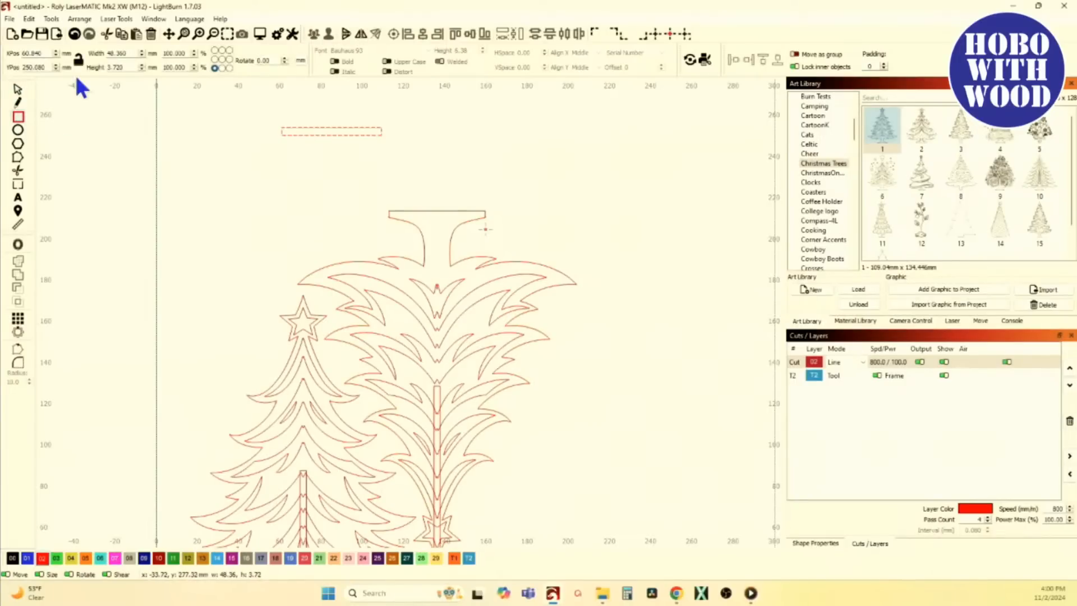
{"action": "left_click", "coordinate": [18, 89]}
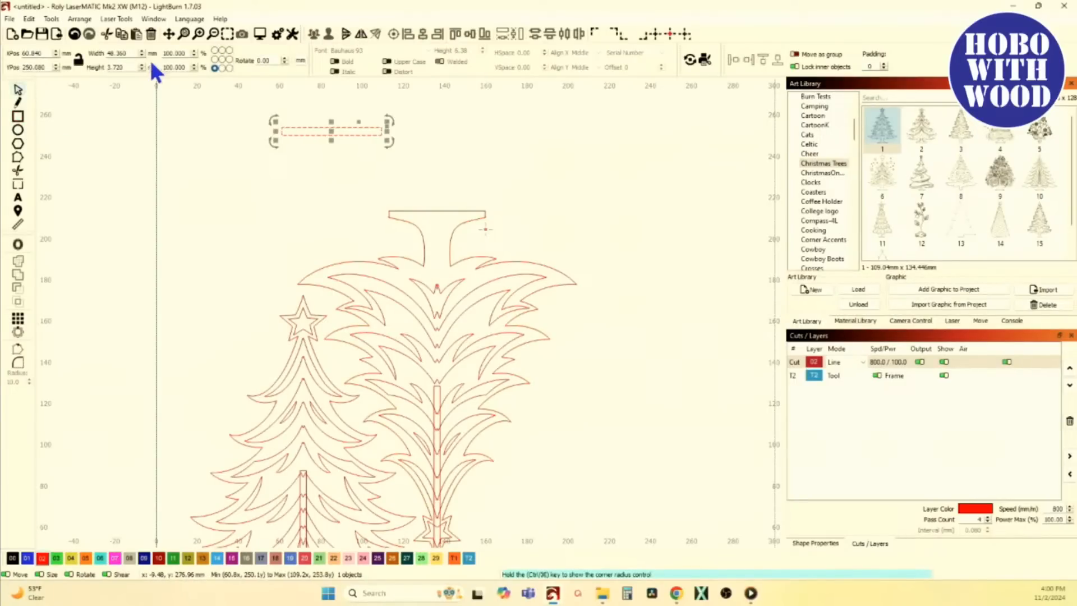
Step: Set the thin rectangle's width to 46.53 mm and its height to 3 mm
{"action": "double_click", "coordinate": [134, 53]}
{"action": "type", "text": "46.53"}
{"action": "key", "text": "Tab"}
{"action": "type", "text": "3"}
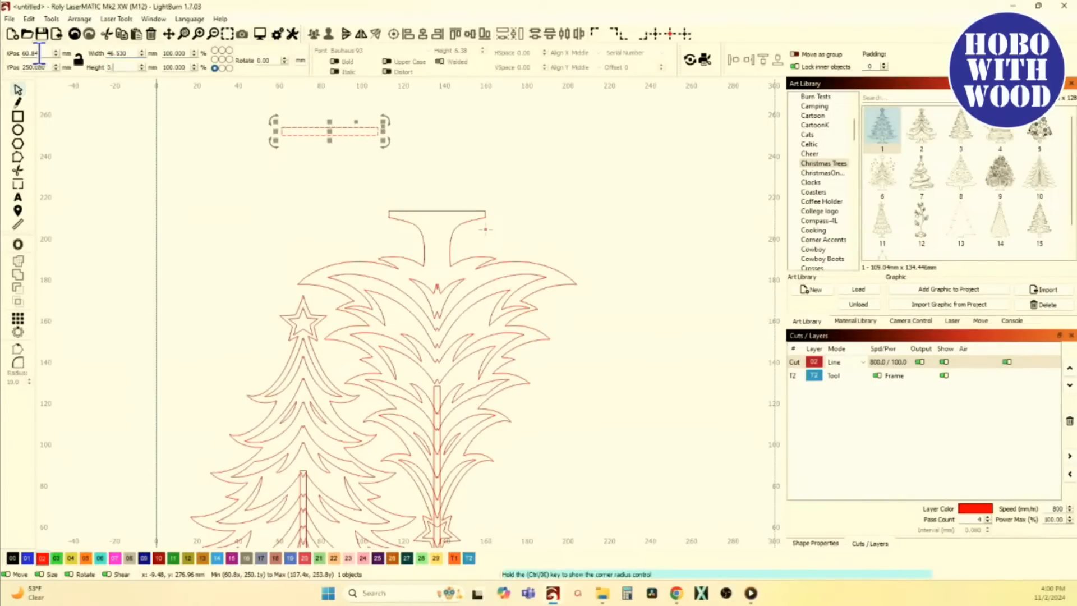
{"action": "key", "text": "Tab"}
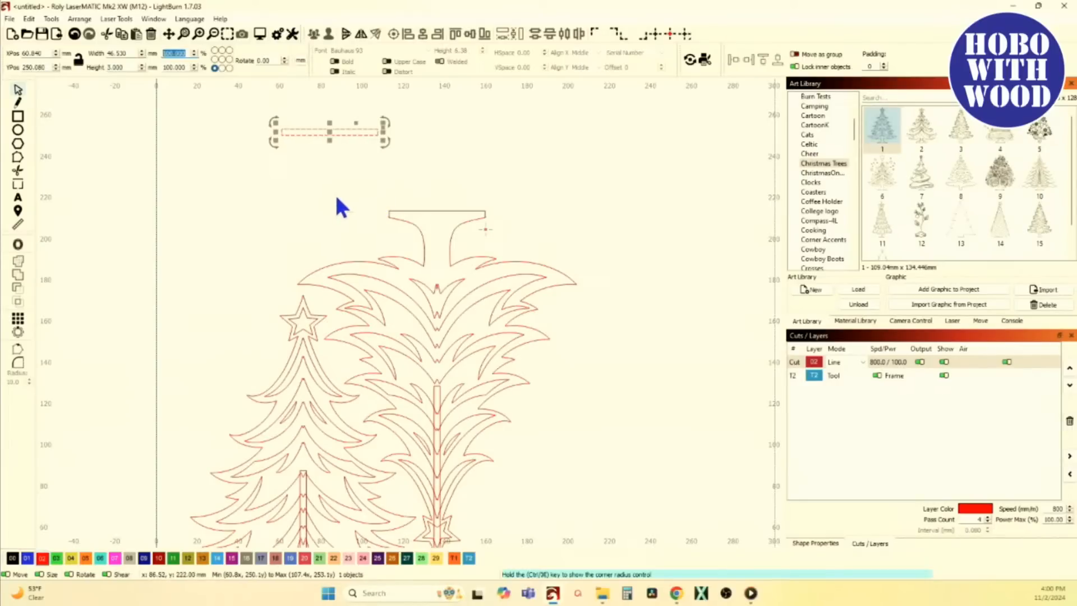
{"action": "key", "text": "Return"}
Step: Duplicate the thin rectangle rotated 90 degrees to form a cross, and move both bars below the inverted tree, beside the upright tree's base
{"action": "key", "text": "ctrl+period"}
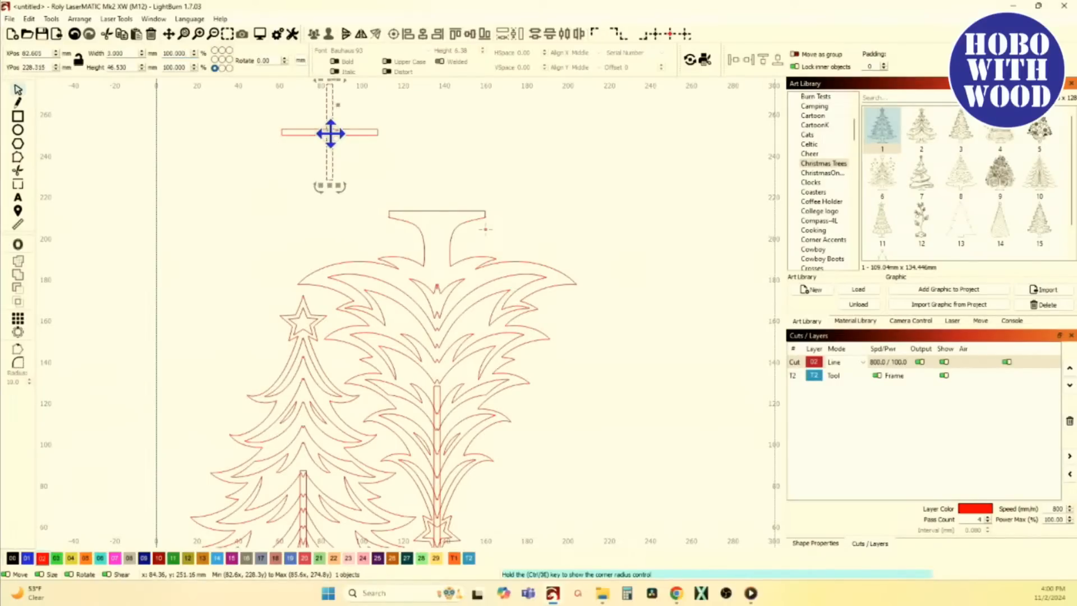
{"action": "left_click_drag", "start_coordinate": [355, 147], "coordinate": [296, 119]}
{"action": "scroll", "coordinate": [296, 119], "scroll_direction": "up", "scroll_amount": 3}
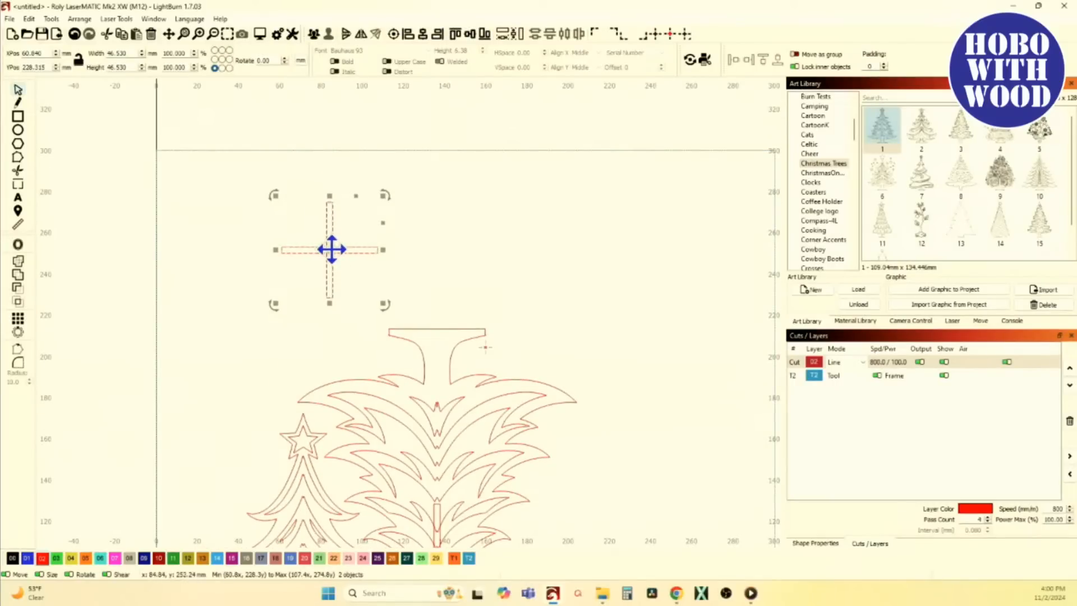
{"action": "left_click_drag", "start_coordinate": [329, 251], "coordinate": [509, 380]}
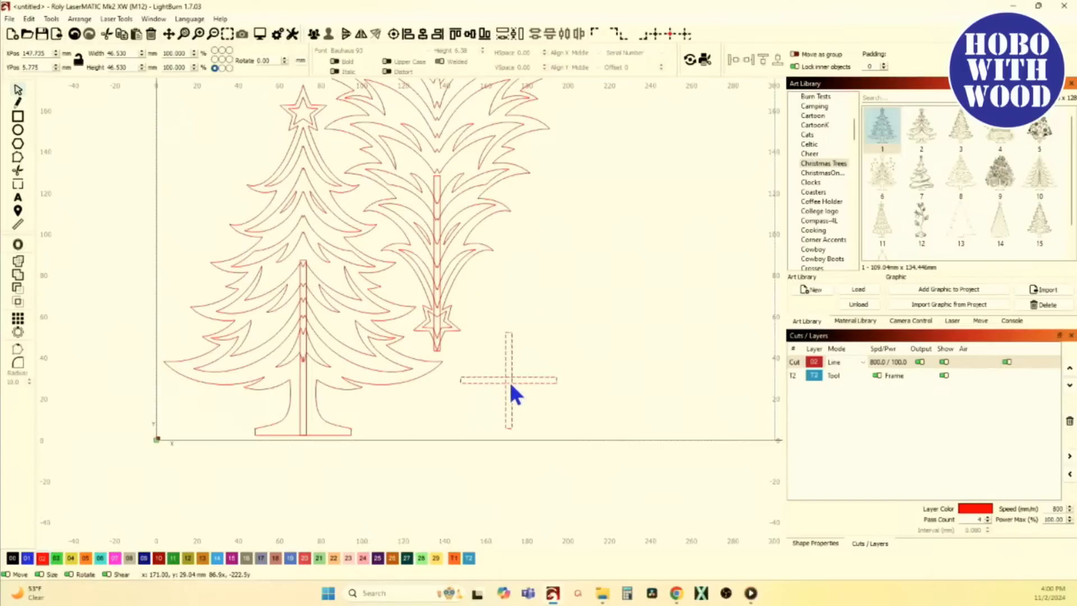
Step: Move the two-bar cross into the empty space to the upper left of the upright tree's star
{"action": "scroll", "coordinate": [503, 385], "scroll_direction": "down", "scroll_amount": 3}
{"action": "left_click_drag", "start_coordinate": [554, 351], "coordinate": [464, 340]}
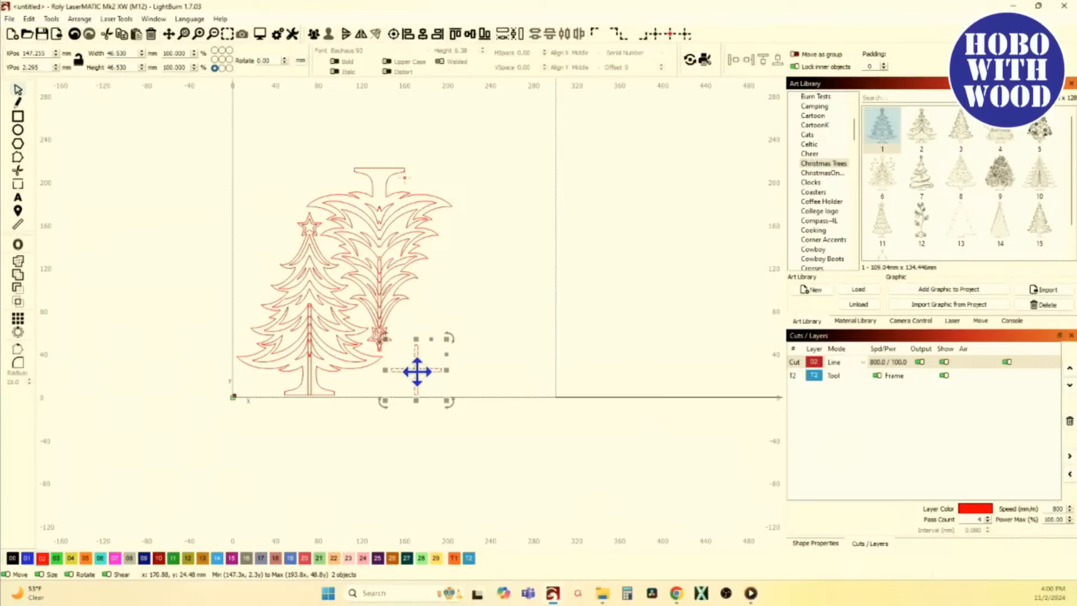
{"action": "left_click_drag", "start_coordinate": [416, 370], "coordinate": [270, 210]}
{"action": "scroll", "coordinate": [269, 210], "scroll_direction": "up", "scroll_amount": 4}
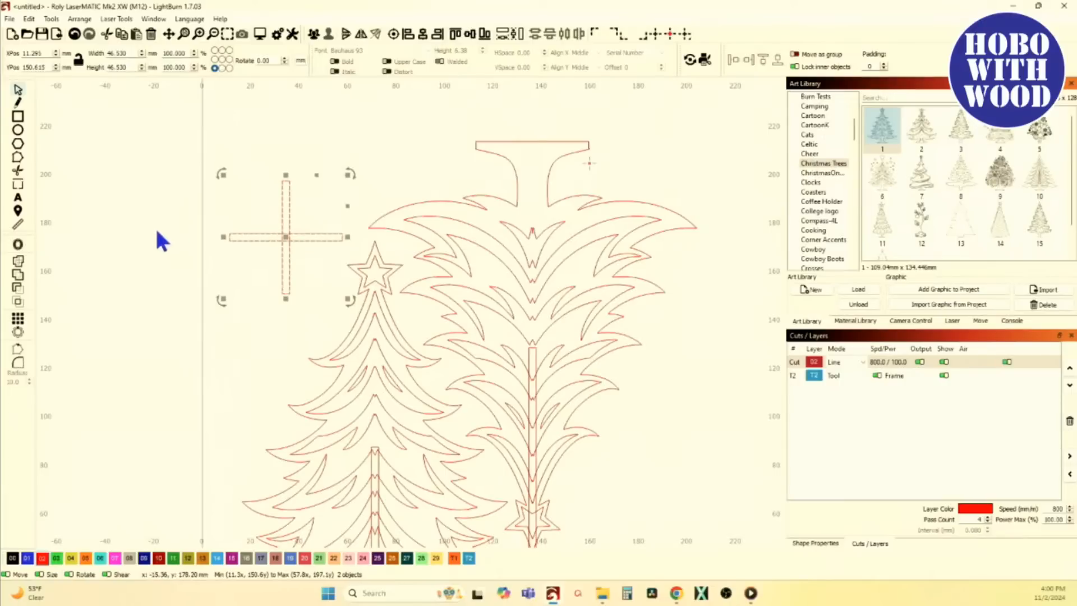
Step: Offset the cross outward by 5 mm with round corners, keeping the original bars
{"action": "left_click", "coordinate": [17, 244]}
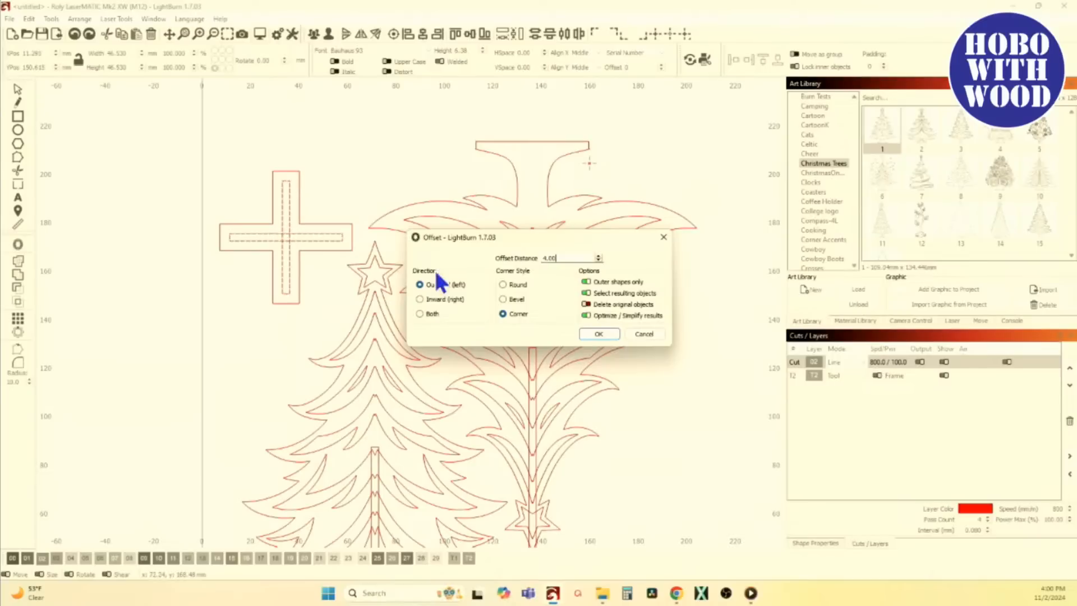
{"action": "left_click", "coordinate": [503, 285]}
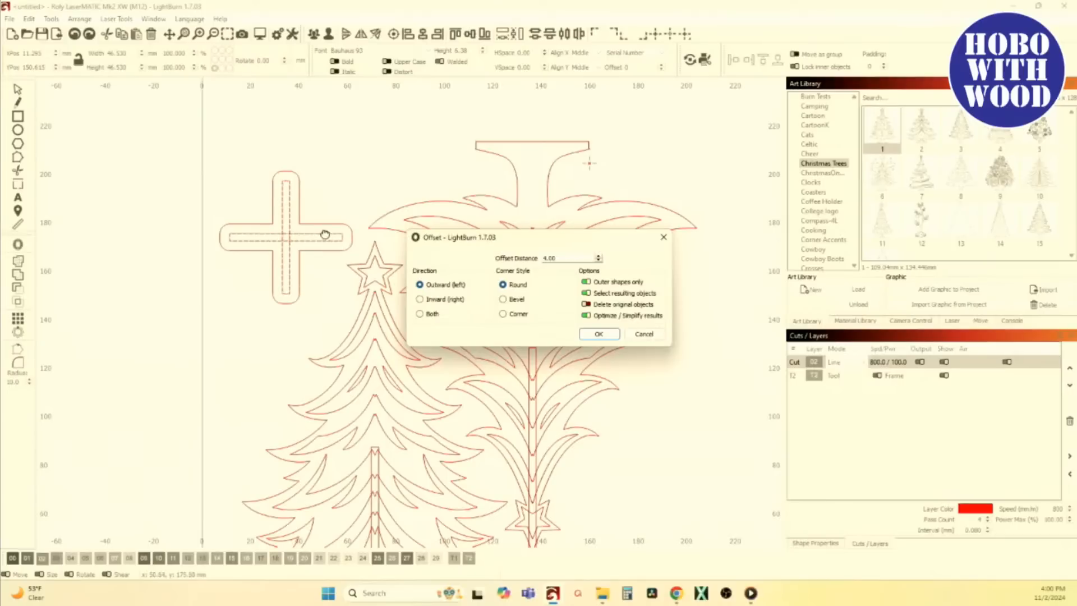
{"action": "left_click", "coordinate": [567, 257]}
{"action": "left_click_drag", "start_coordinate": [566, 257], "coordinate": [519, 257]}
{"action": "type", "text": "5"}
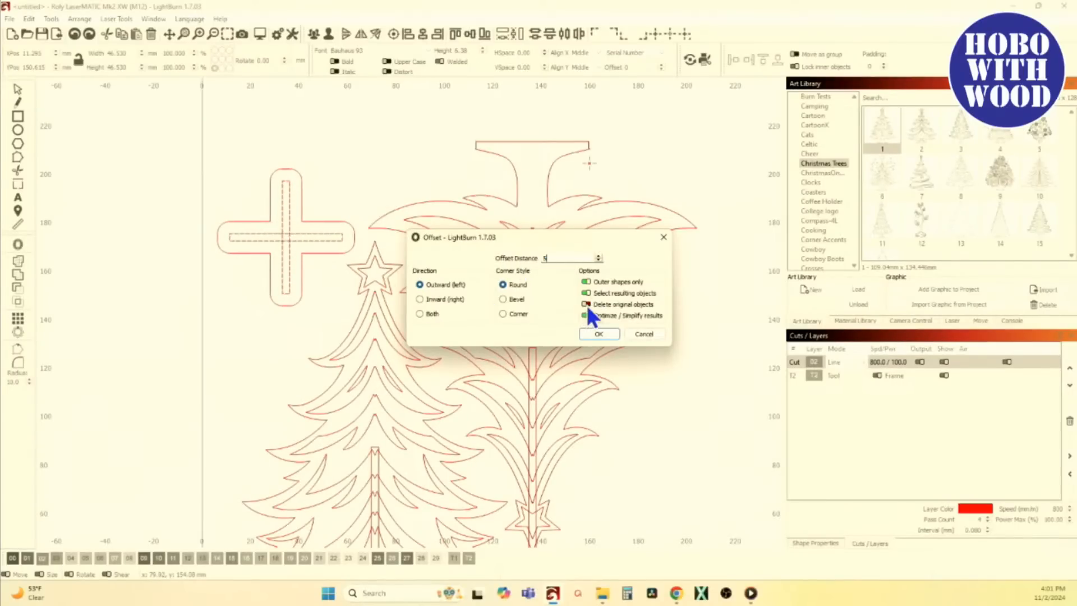
{"action": "left_click", "coordinate": [599, 334]}
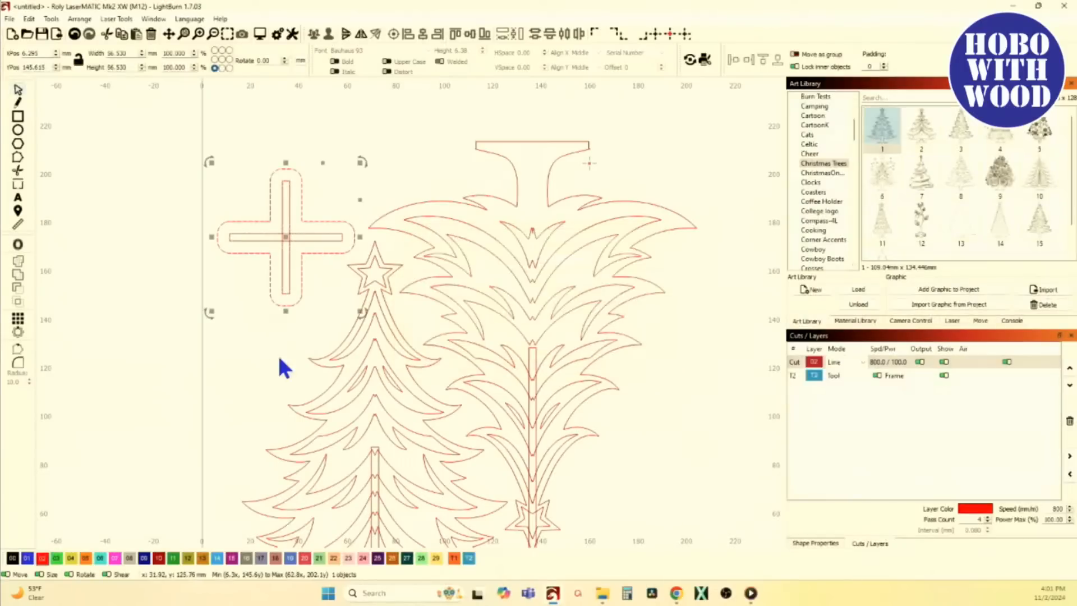
Step: Move the cross together with its offset outline about 30 mm down, closer to the upright tree
{"action": "left_click_drag", "start_coordinate": [336, 304], "coordinate": [239, 200]}
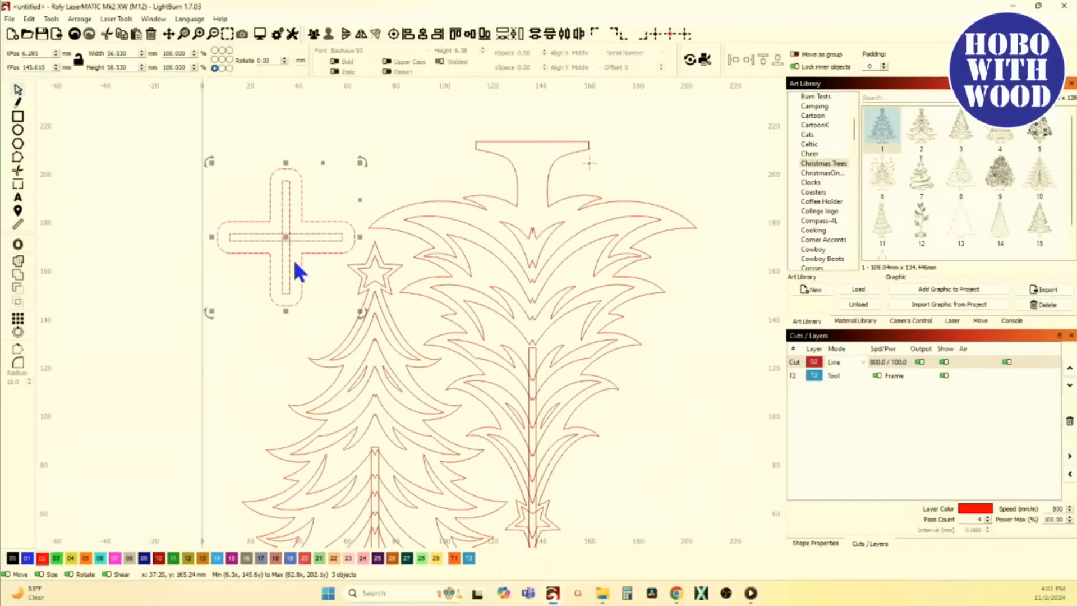
{"action": "left_click_drag", "start_coordinate": [323, 292], "coordinate": [210, 185]}
{"action": "left_click_drag", "start_coordinate": [285, 237], "coordinate": [283, 324]}
{"action": "scroll", "coordinate": [302, 237], "scroll_direction": "down", "scroll_amount": 6}
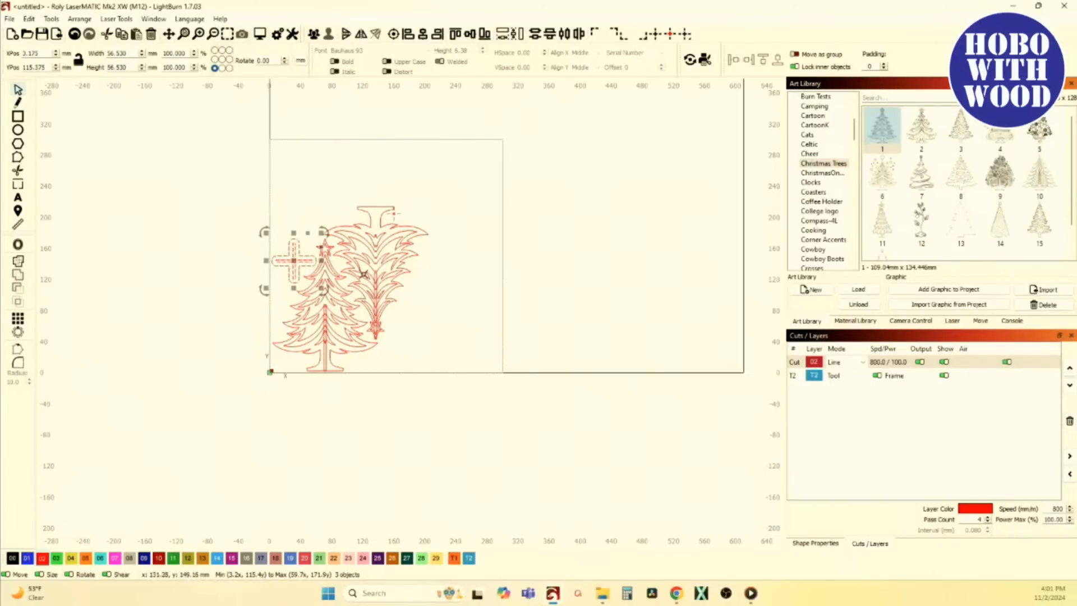
{"action": "scroll", "coordinate": [307, 289], "scroll_direction": "up", "scroll_amount": 1}
{"action": "scroll", "coordinate": [305, 287], "scroll_direction": "up", "scroll_amount": 2}
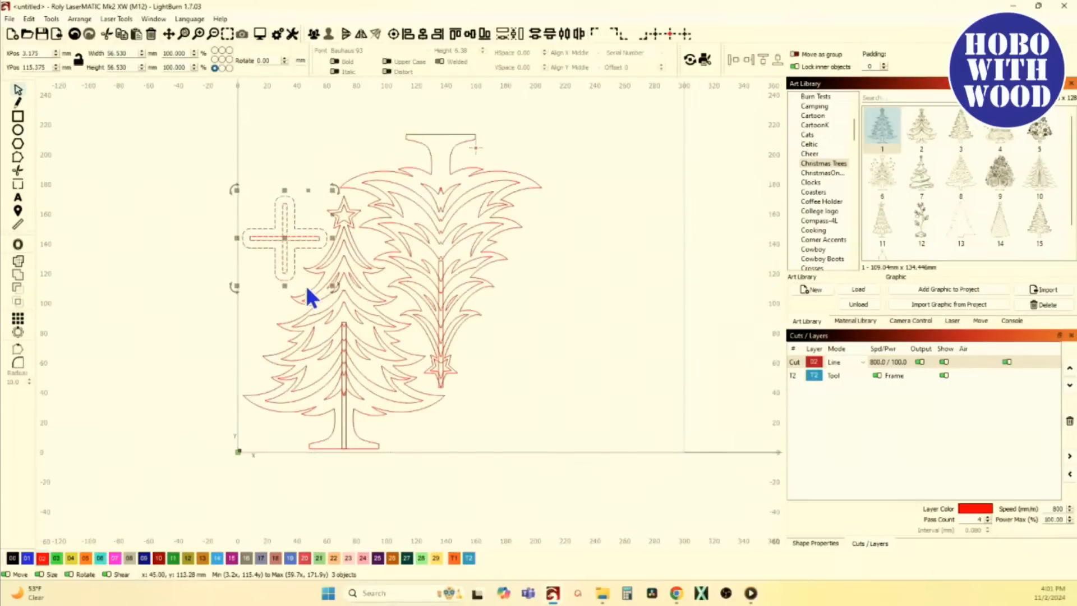
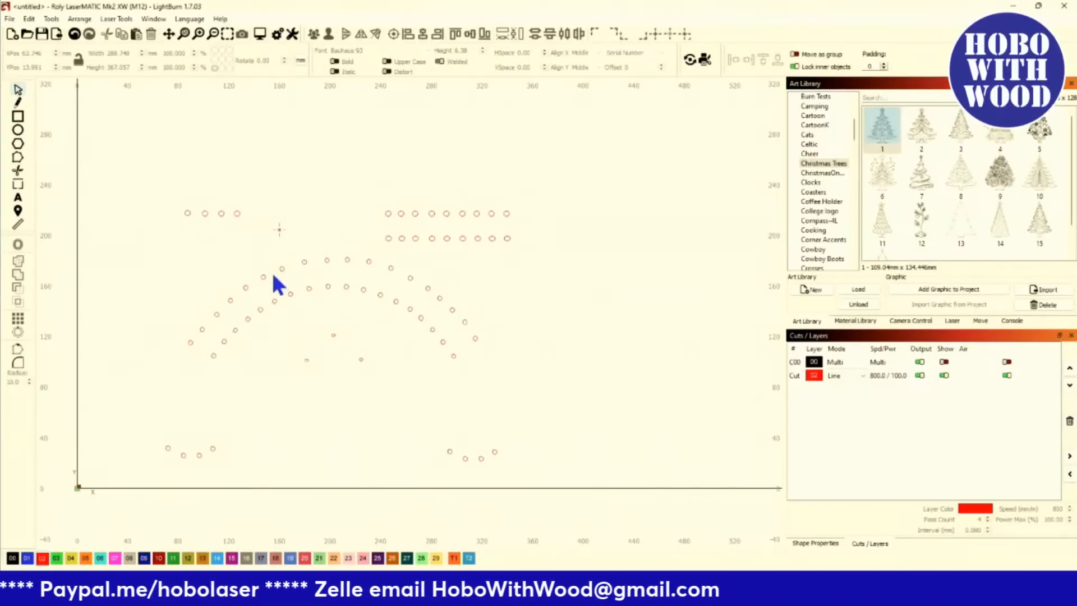
Step: Select the grouped design containing the small circles below the arcs of holes and ungroup it
{"action": "scroll", "coordinate": [271, 277], "scroll_direction": "up", "scroll_amount": 1}
{"action": "scroll", "coordinate": [314, 363], "scroll_direction": "up", "scroll_amount": 2}
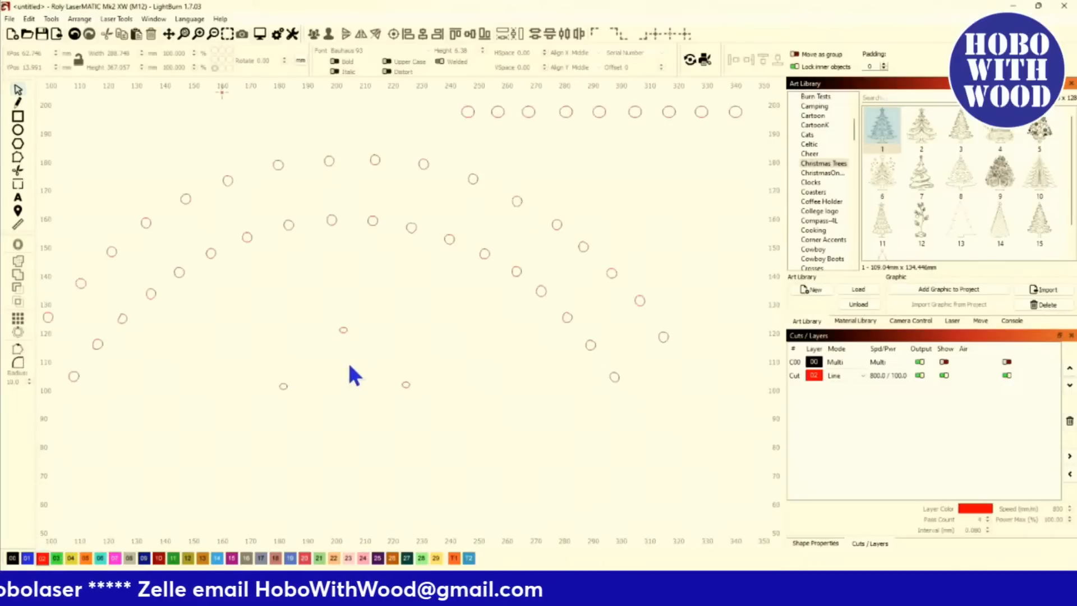
{"action": "left_click_drag", "start_coordinate": [320, 312], "coordinate": [379, 354]}
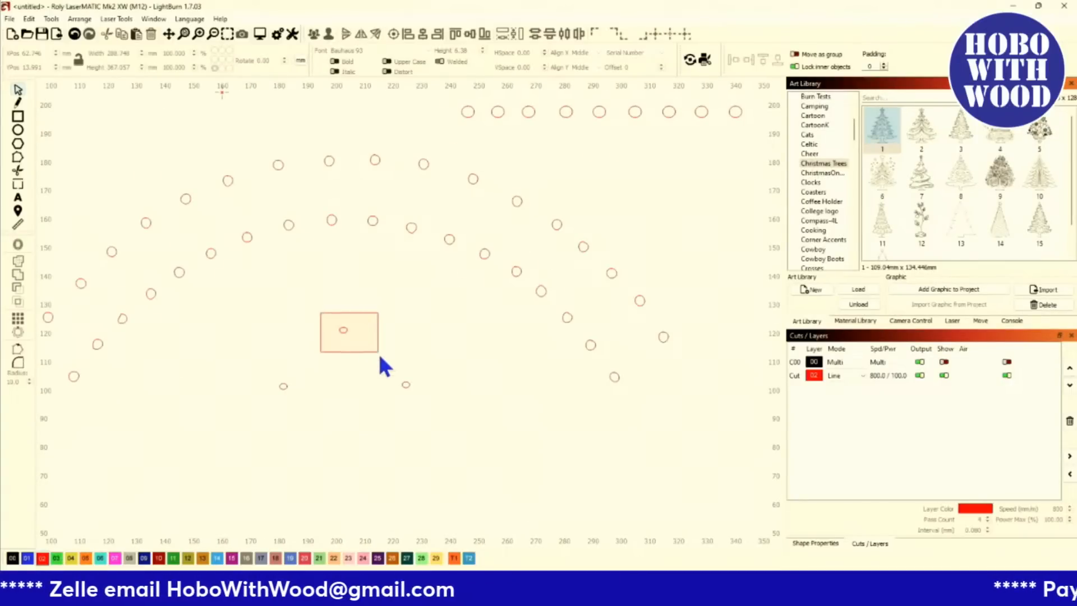
{"action": "left_click", "coordinate": [342, 330]}
{"action": "scroll", "coordinate": [342, 328], "scroll_direction": "down", "scroll_amount": 3}
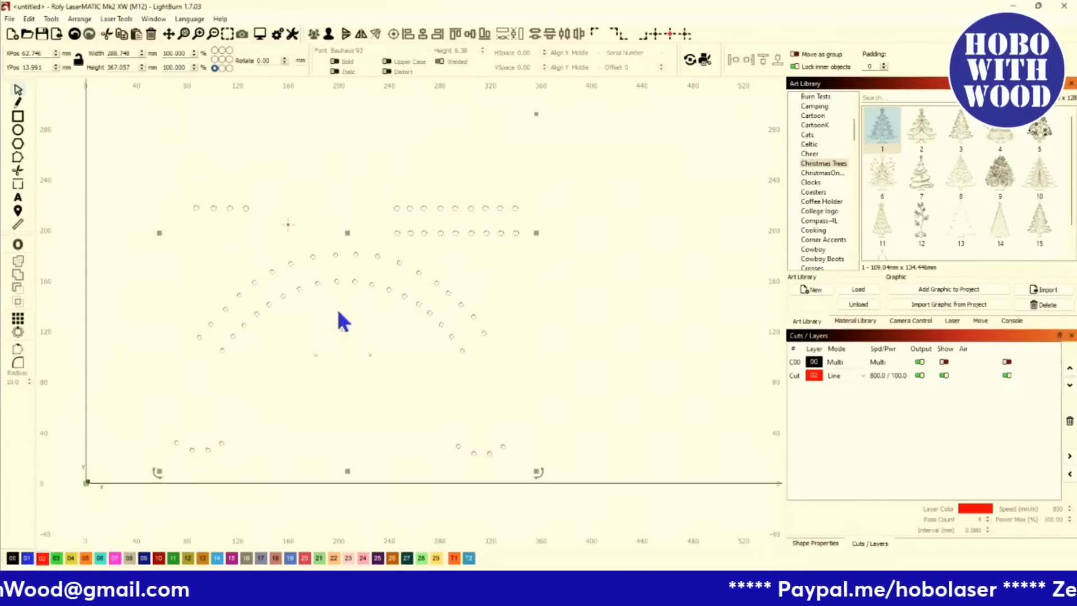
{"action": "left_click", "coordinate": [329, 34]}
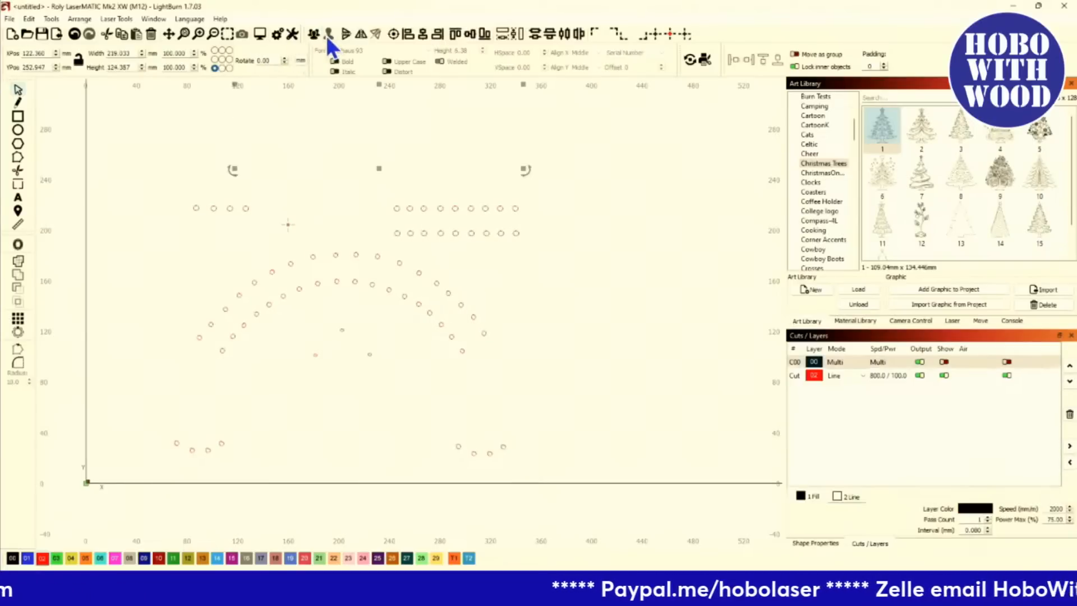
Step: Examine closely the shape of the single small hole centred below the two arcs of holes
{"action": "scroll", "coordinate": [338, 330], "scroll_direction": "up", "scroll_amount": 3}
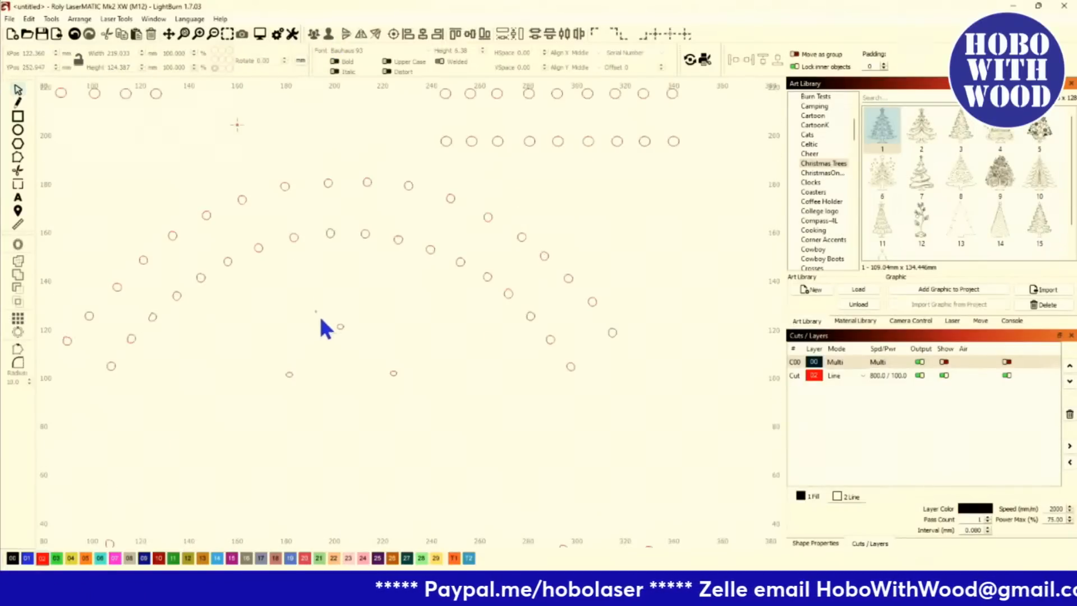
{"action": "left_click", "coordinate": [340, 326]}
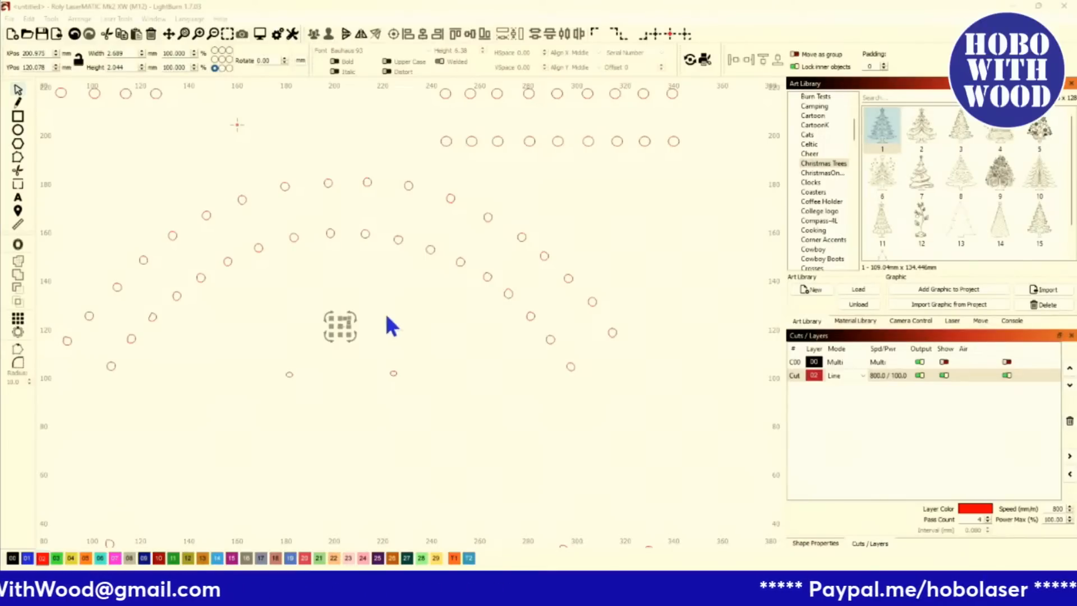
{"action": "scroll", "coordinate": [346, 328], "scroll_direction": "up", "scroll_amount": 15}
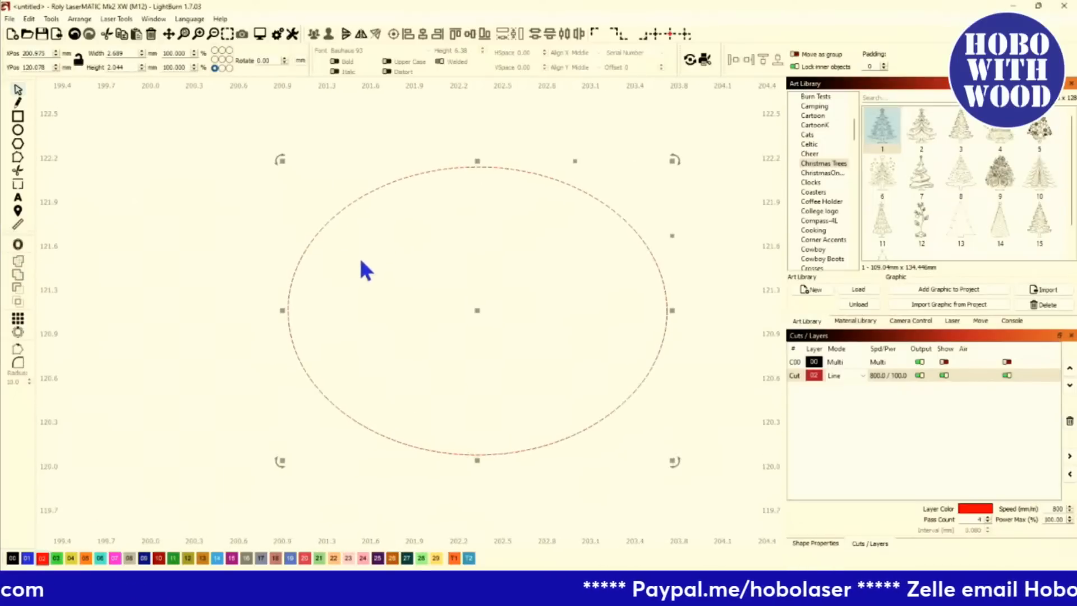
{"action": "scroll", "coordinate": [376, 283], "scroll_direction": "right", "scroll_amount": 2}
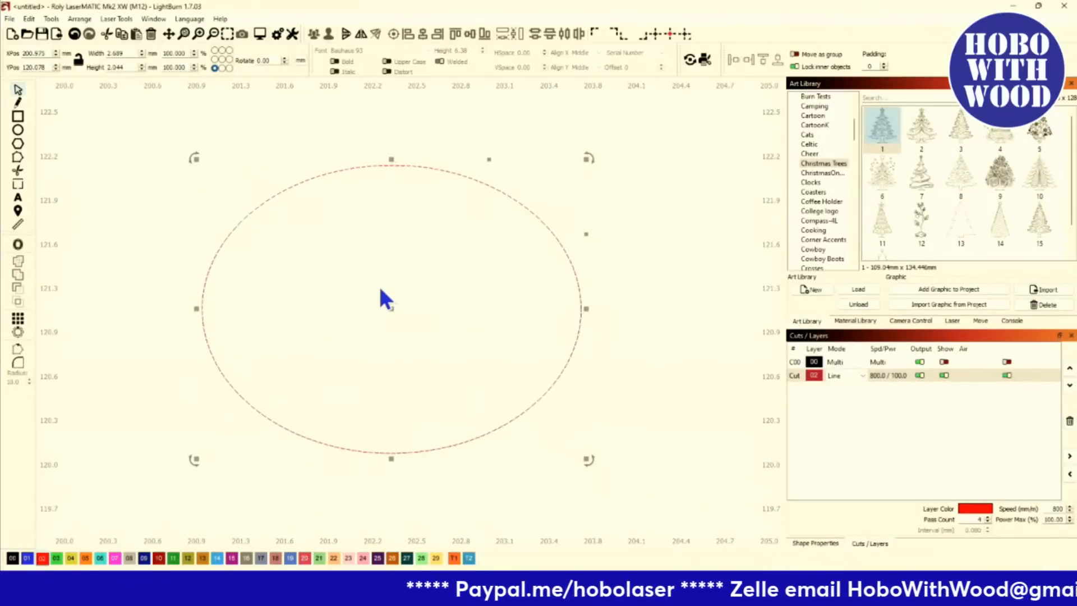
{"action": "scroll", "coordinate": [379, 284], "scroll_direction": "down", "scroll_amount": 14}
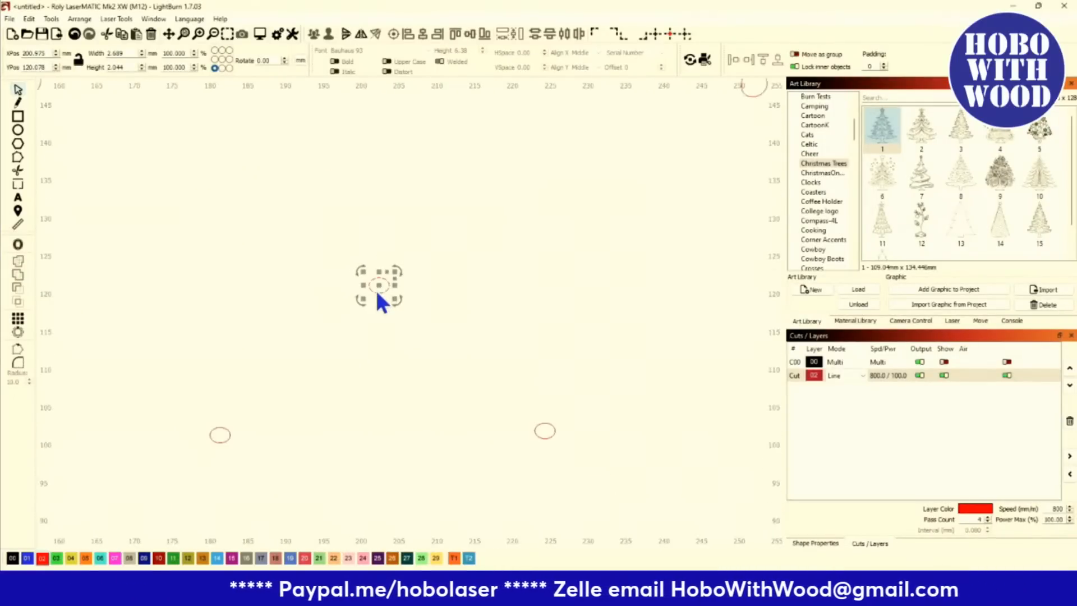
{"action": "scroll", "coordinate": [378, 290], "scroll_direction": "up", "scroll_amount": 6}
{"action": "scroll", "coordinate": [382, 291], "scroll_direction": "down", "scroll_amount": 4}
{"action": "scroll", "coordinate": [381, 290], "scroll_direction": "down", "scroll_amount": 5}
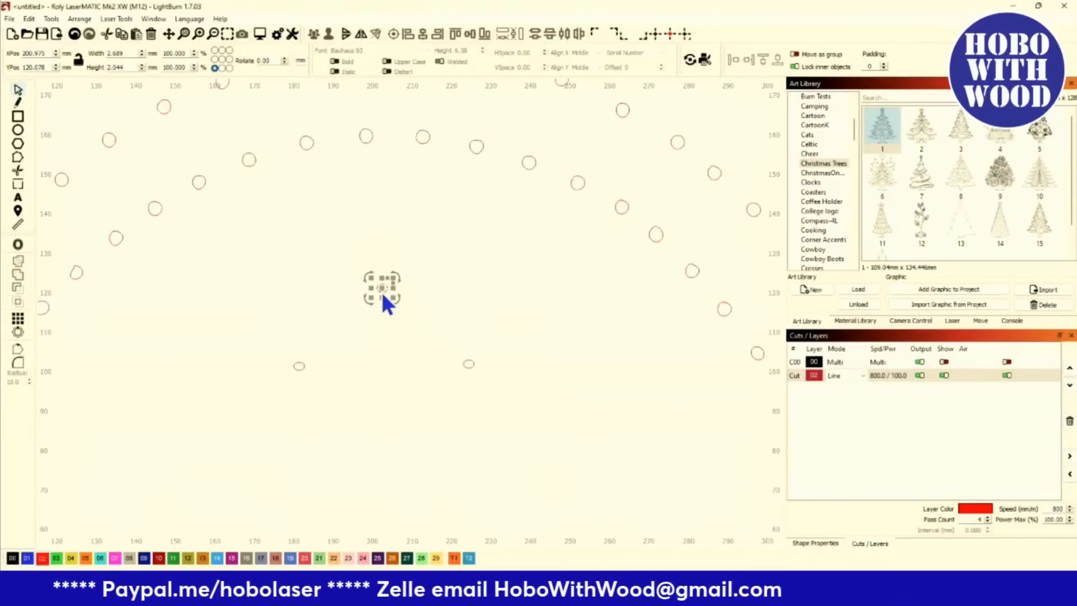
Step: Examine the outline of a hole on the left side of the outer arc for roundness
{"action": "scroll", "coordinate": [404, 348], "scroll_direction": "up", "scroll_amount": 3}
{"action": "scroll", "coordinate": [260, 259], "scroll_direction": "up", "scroll_amount": 5}
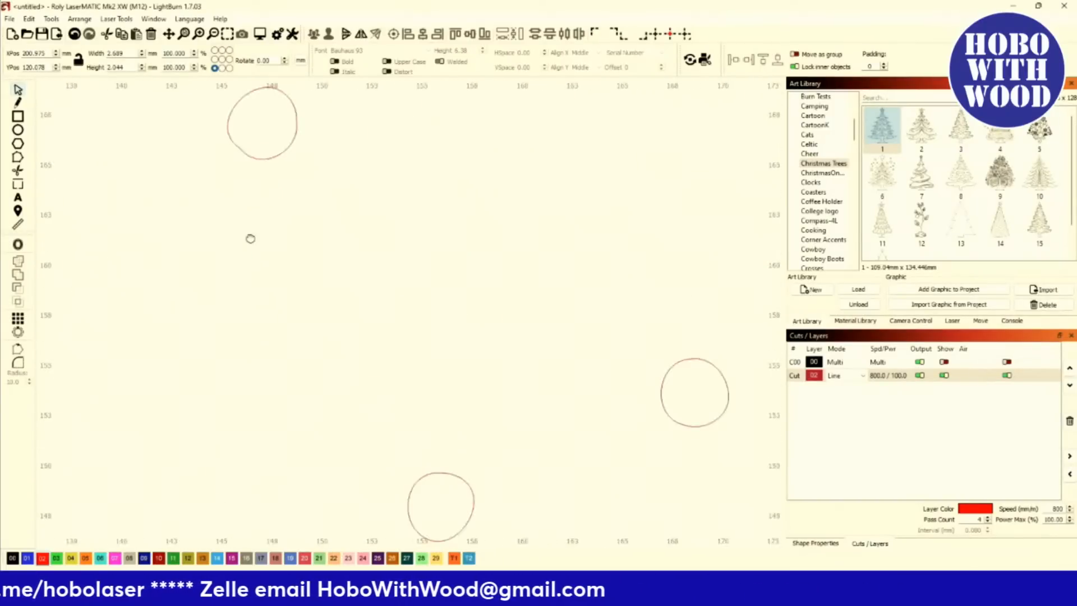
{"action": "left_click", "coordinate": [298, 258]}
{"action": "scroll", "coordinate": [264, 258], "scroll_direction": "up", "scroll_amount": 5}
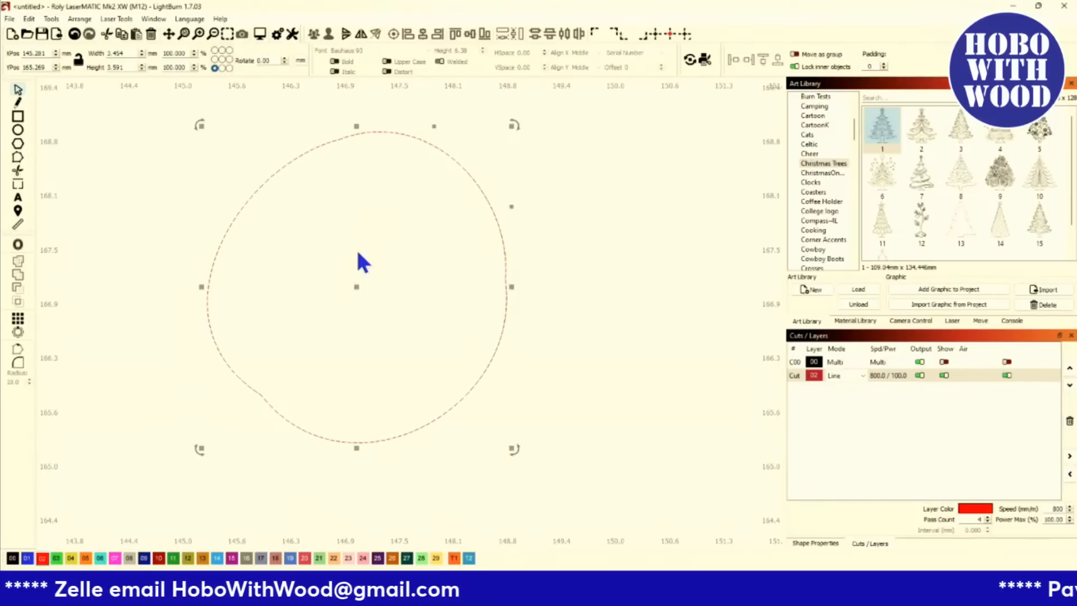
{"action": "scroll", "coordinate": [359, 263], "scroll_direction": "down", "scroll_amount": 2}
{"action": "scroll", "coordinate": [358, 254], "scroll_direction": "down", "scroll_amount": 10}
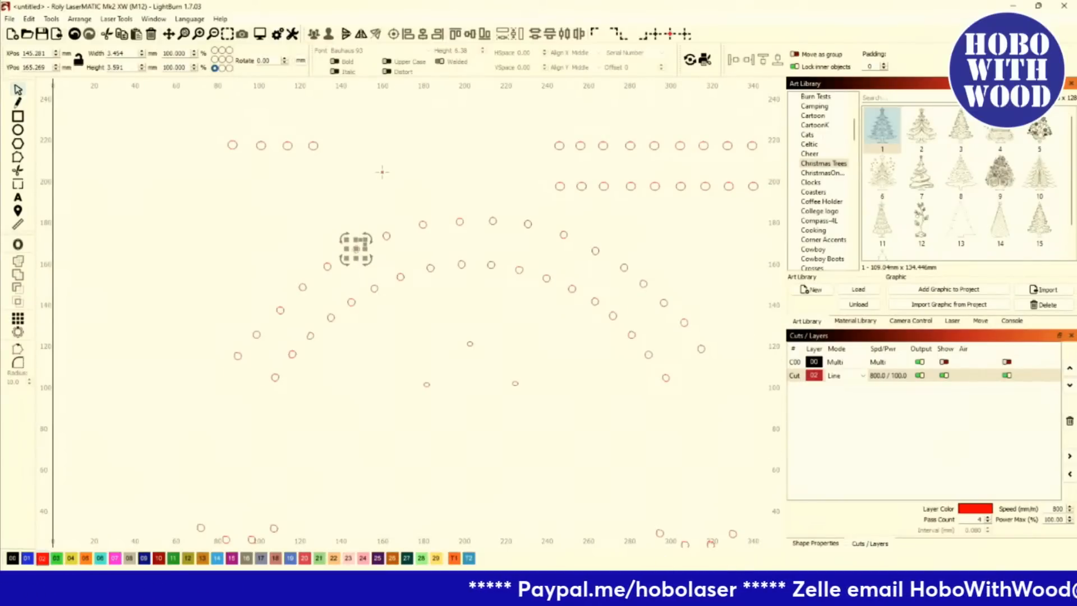
Step: Switch to the Hobo With Wood Facebook group, read the comments about resizing the circles, and return to LightBurn
{"action": "left_click", "coordinate": [676, 593]}
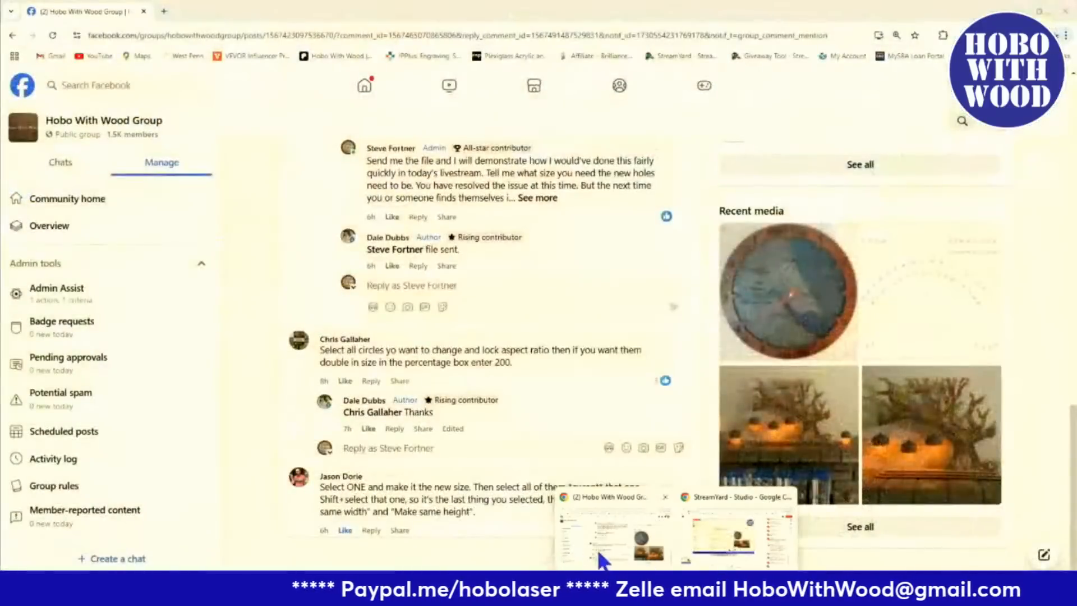
{"action": "left_click", "coordinate": [568, 537]}
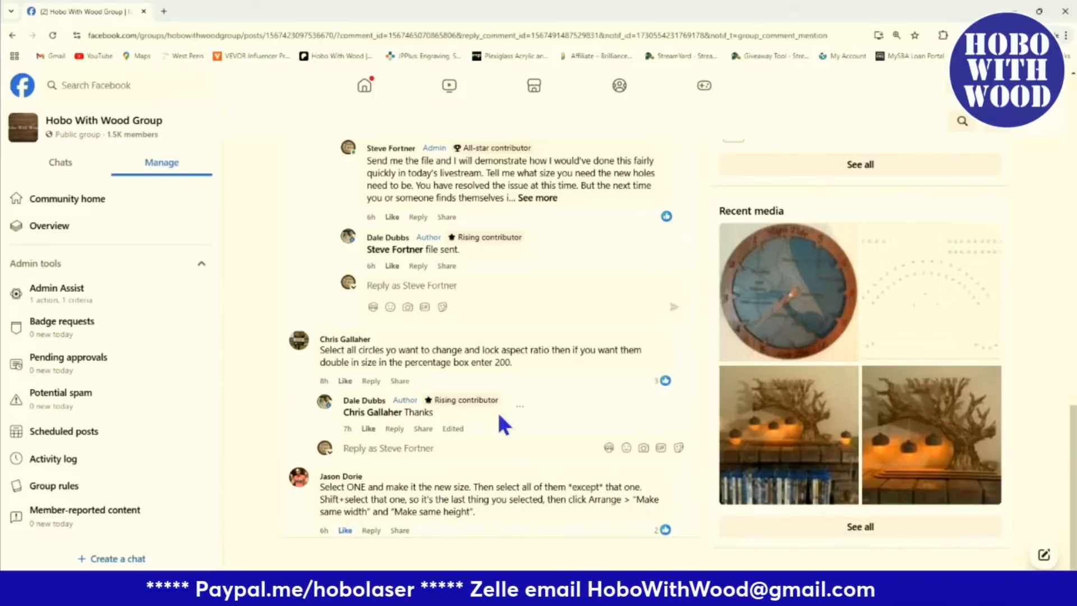
{"action": "left_click", "coordinate": [623, 431]}
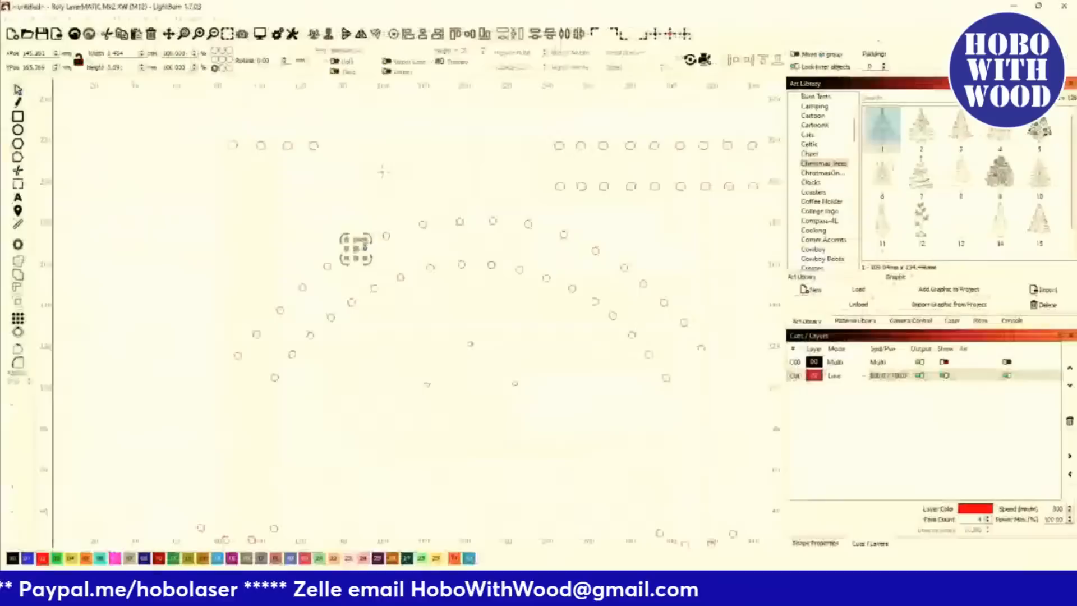
Step: Draw a circle just above the leftmost hole of the short four-hole row and set its diameter to 3 mm
{"action": "scroll", "coordinate": [359, 332], "scroll_direction": "up", "scroll_amount": 2}
{"action": "left_click", "coordinate": [247, 244]}
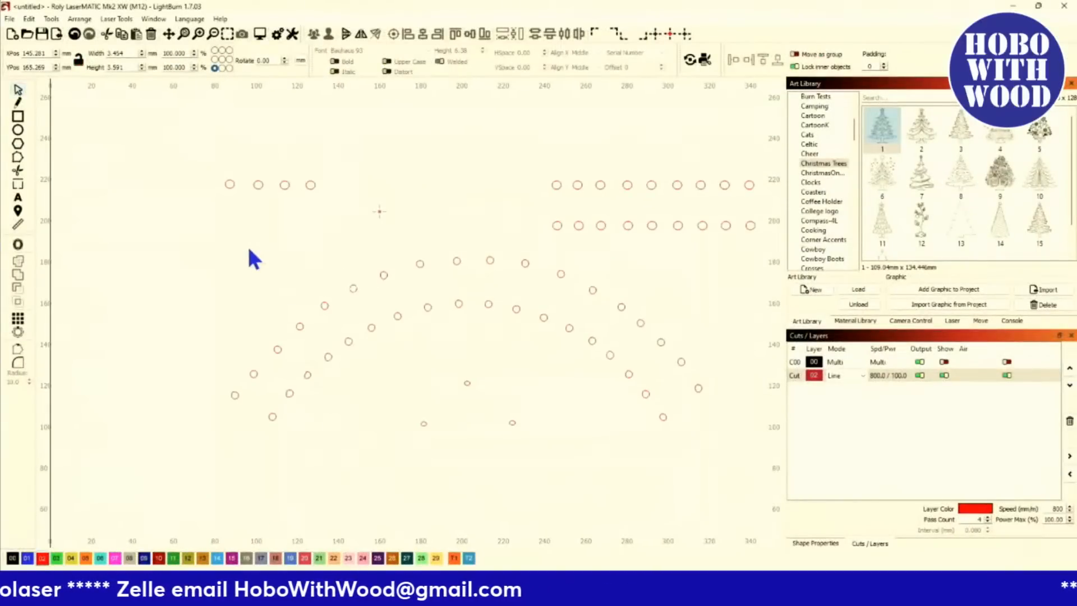
{"action": "scroll", "coordinate": [255, 263], "scroll_direction": "up", "scroll_amount": 8}
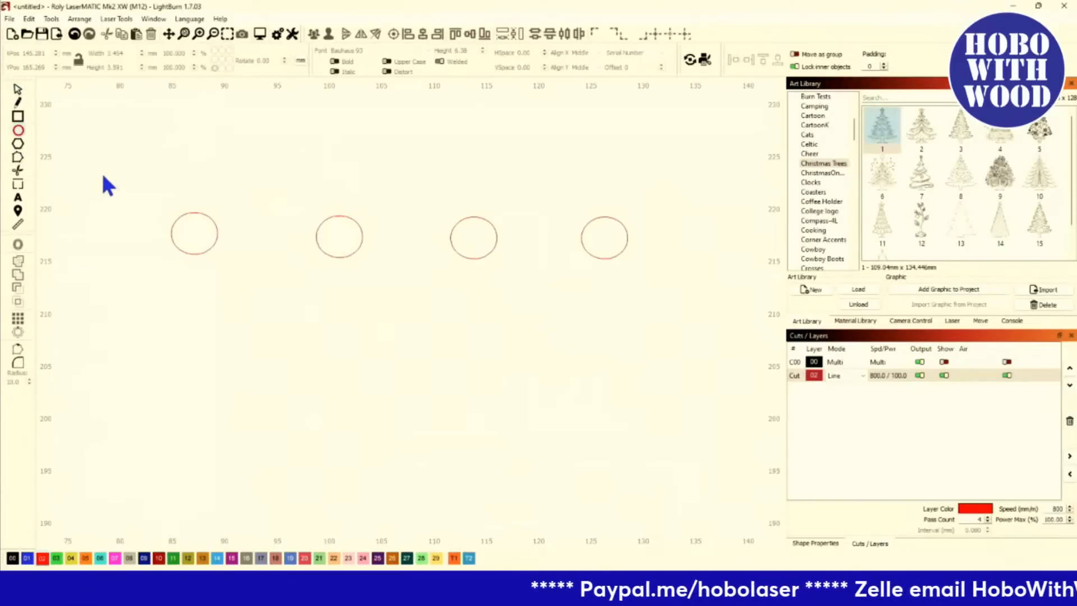
{"action": "left_click_drag", "start_coordinate": [160, 152], "coordinate": [202, 195]}
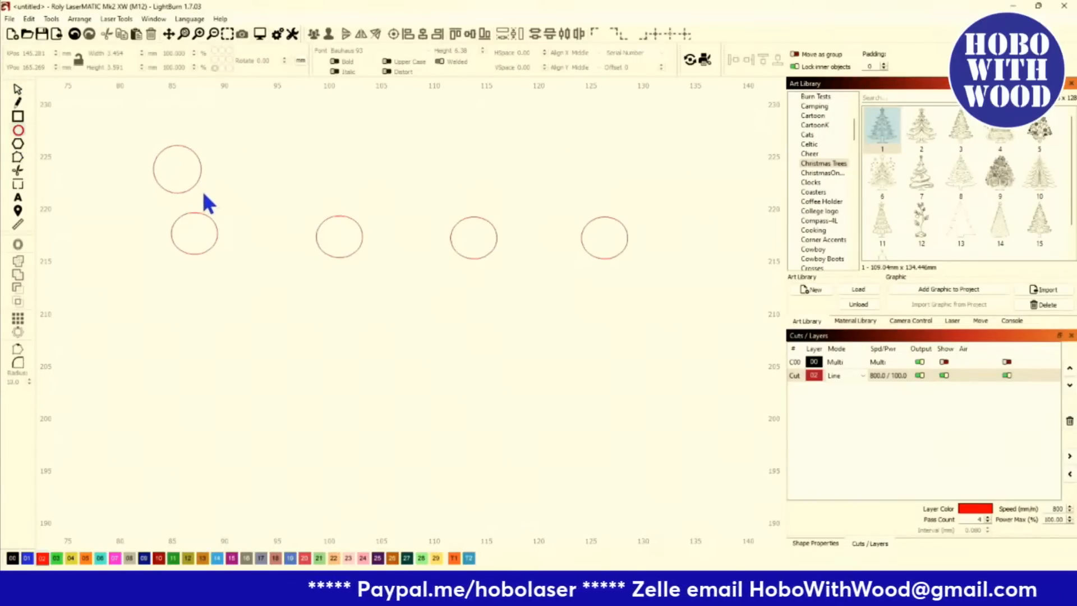
{"action": "left_click", "coordinate": [18, 88]}
{"action": "double_click", "coordinate": [115, 53]}
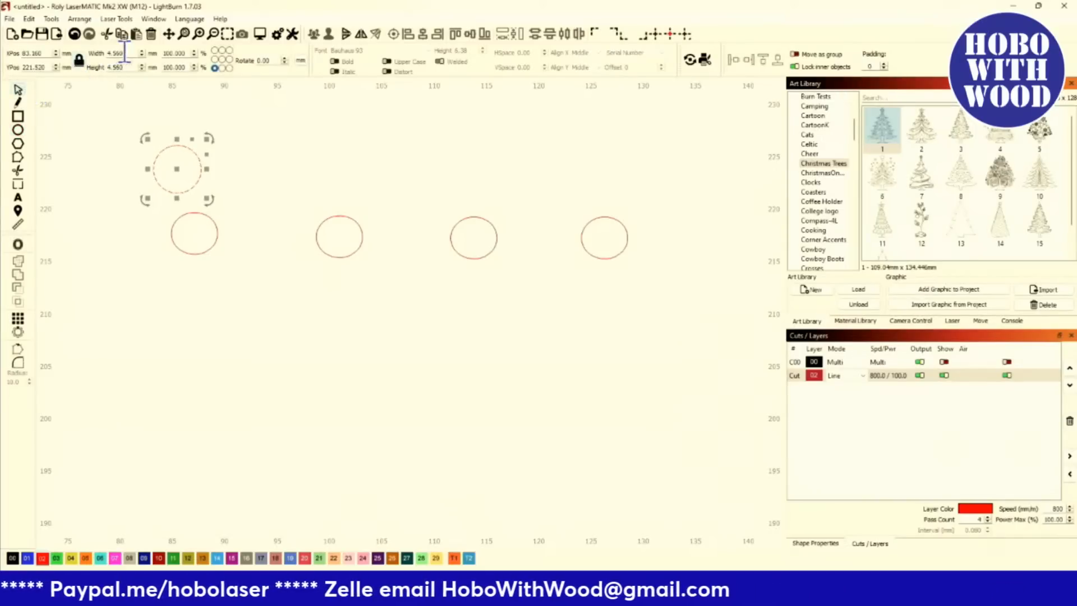
{"action": "type", "text": "3.0"}
{"action": "key", "text": "Return"}
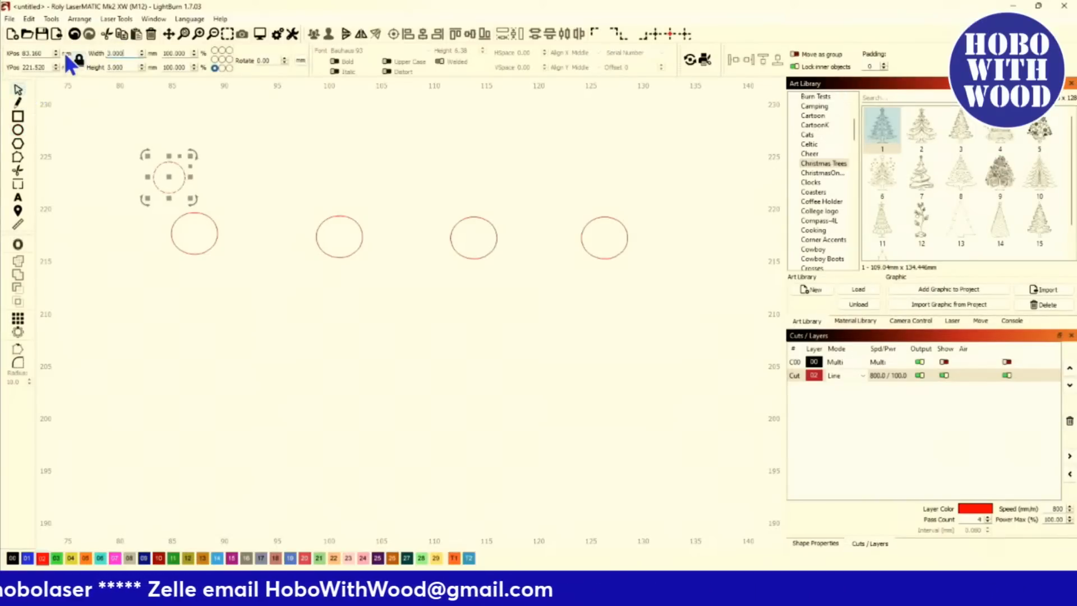
Step: Center the new 3 mm circle inside the leftmost hole of the four-hole row
{"action": "left_click", "coordinate": [217, 233], "text": "shift"}
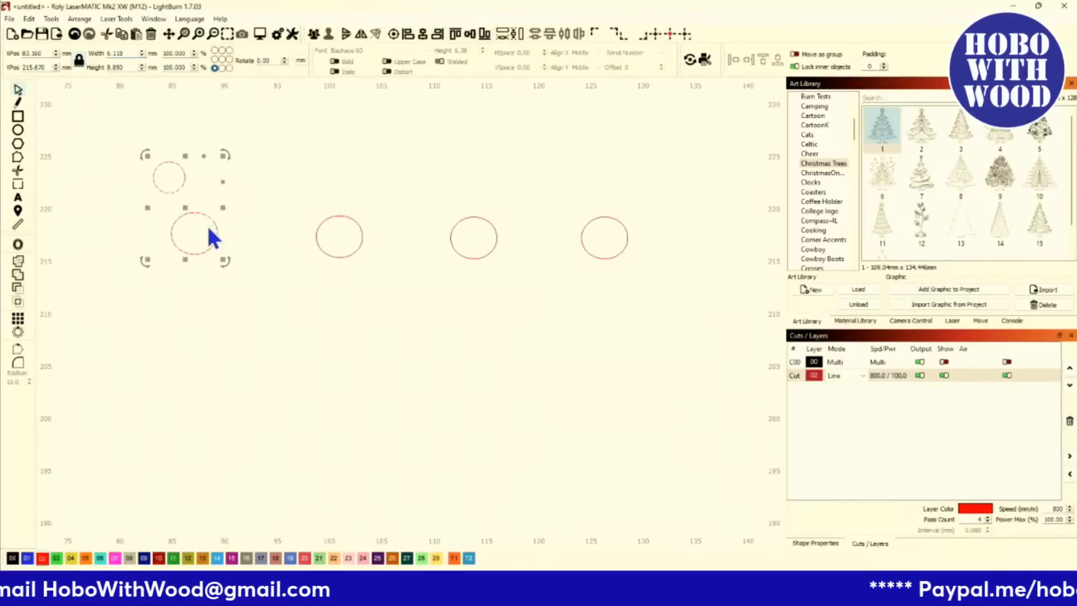
{"action": "left_click", "coordinate": [392, 35]}
{"action": "left_click", "coordinate": [295, 120]}
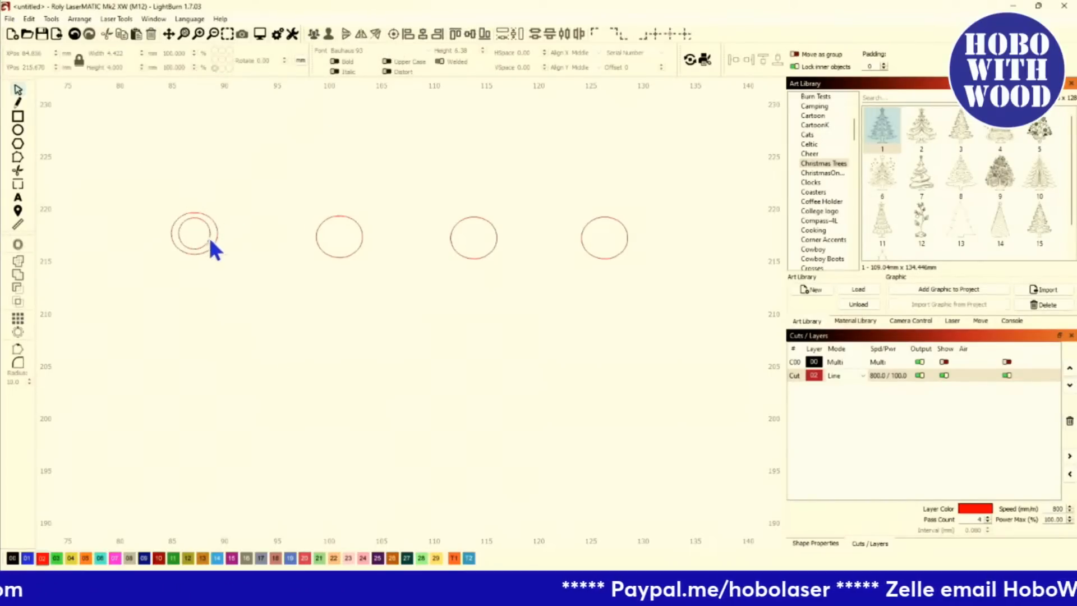
Step: Assign the 3 mm inner circle to green layer 03 and set the layer's first sub-layer mode to Line
{"action": "left_click", "coordinate": [210, 235]}
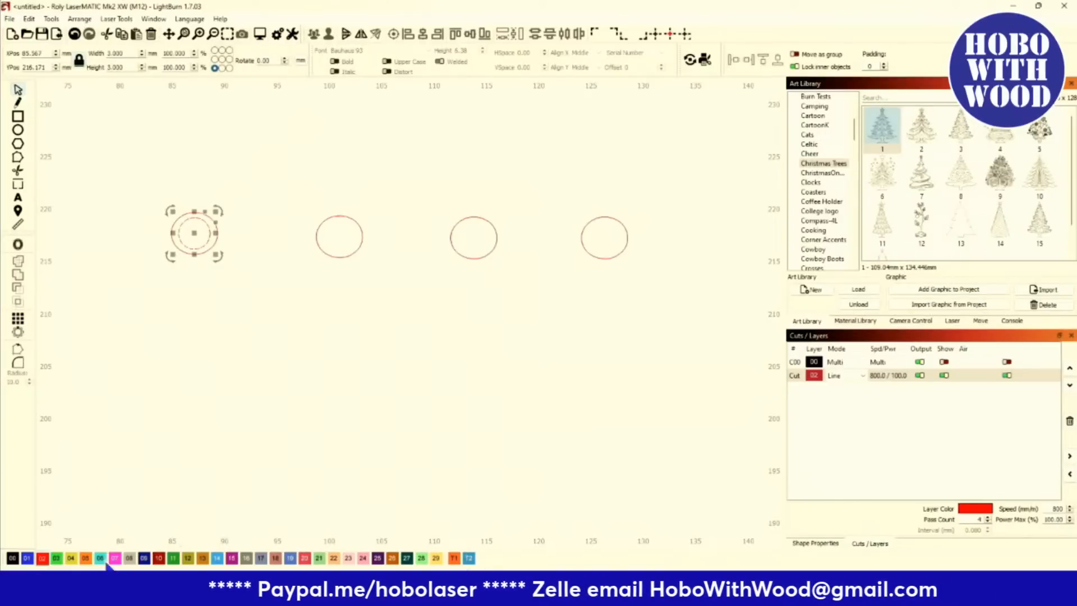
{"action": "left_click", "coordinate": [57, 559]}
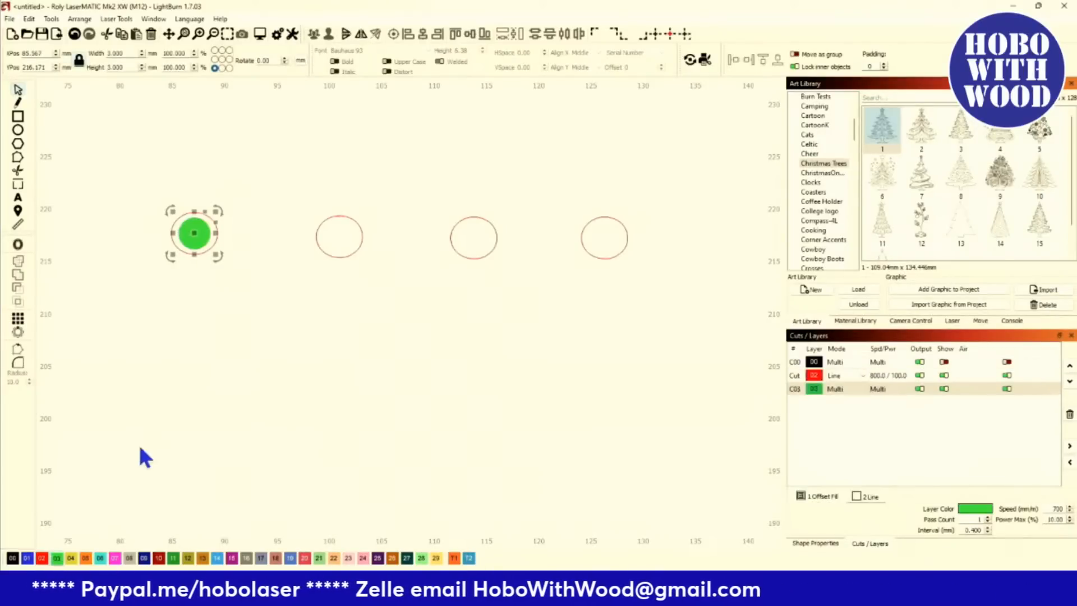
{"action": "double_click", "coordinate": [839, 391]}
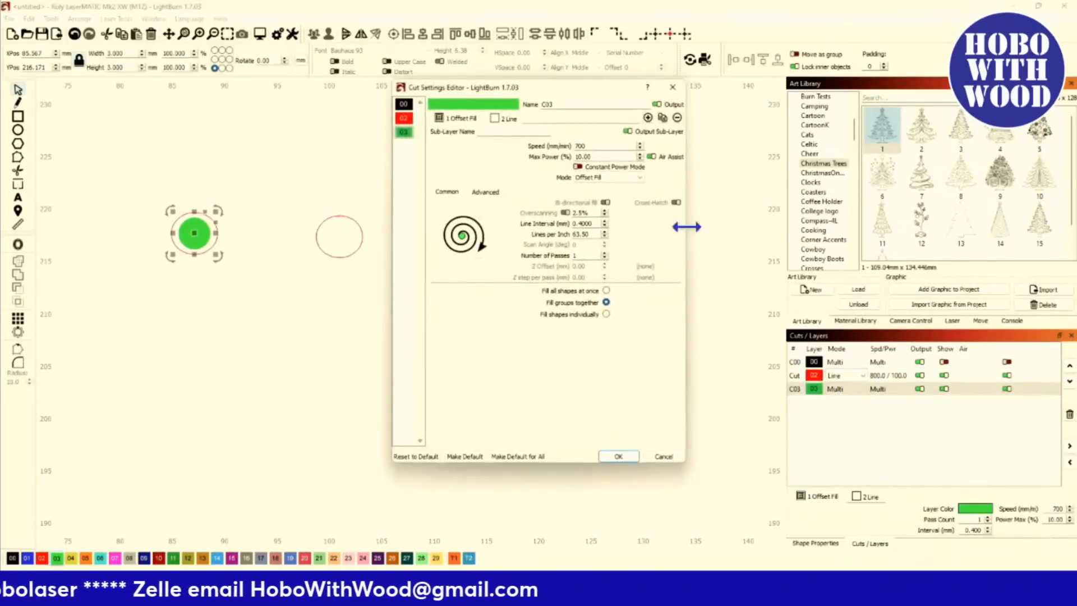
{"action": "left_click", "coordinate": [602, 177]}
{"action": "left_click", "coordinate": [601, 187]}
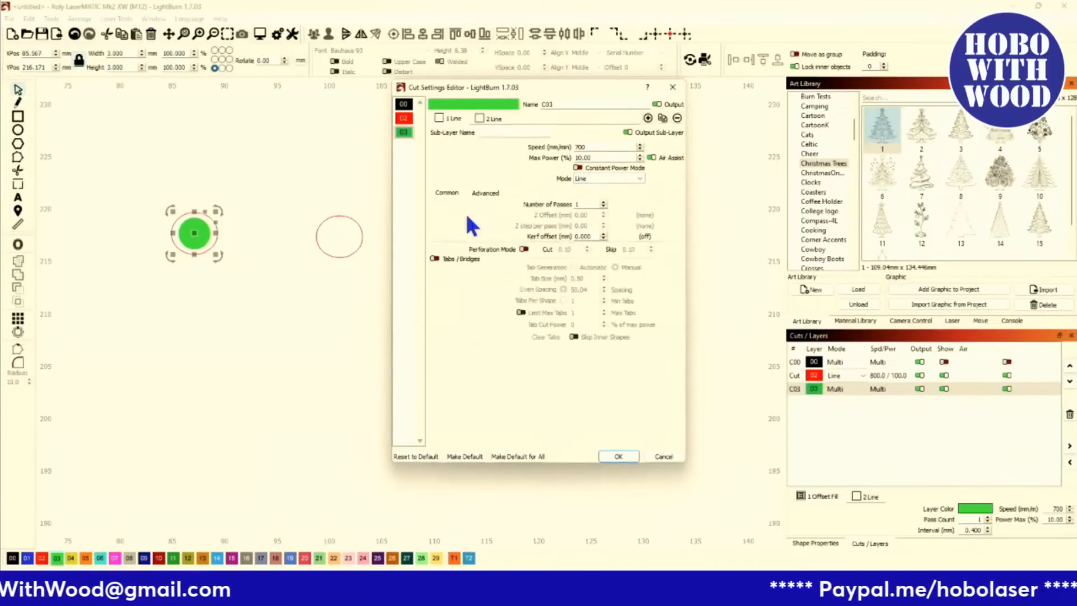
{"action": "left_click", "coordinate": [607, 458]}
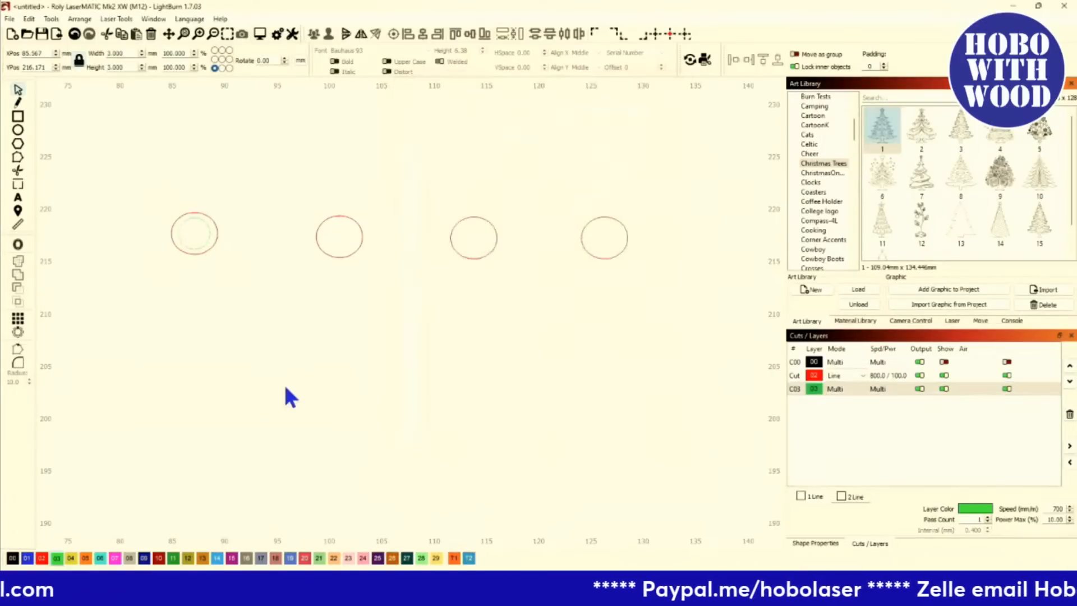
Step: Compare the green circle with the surrounding hole and move it about 5 mm left and 10 mm up, clear of the hole
{"action": "scroll", "coordinate": [227, 258], "scroll_direction": "up", "scroll_amount": 6}
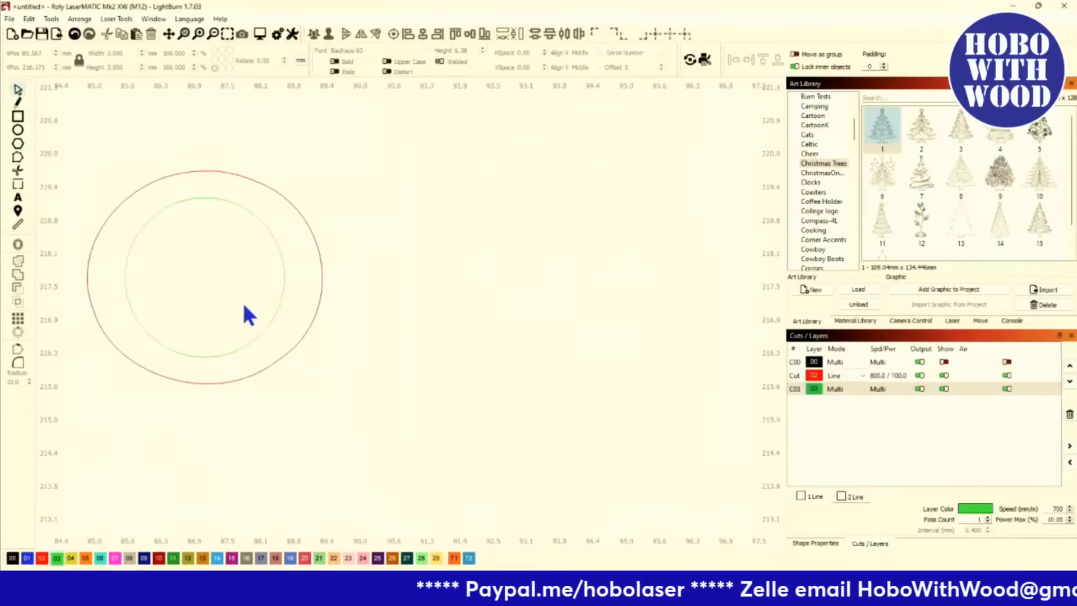
{"action": "scroll", "coordinate": [244, 306], "scroll_direction": "down", "scroll_amount": 7}
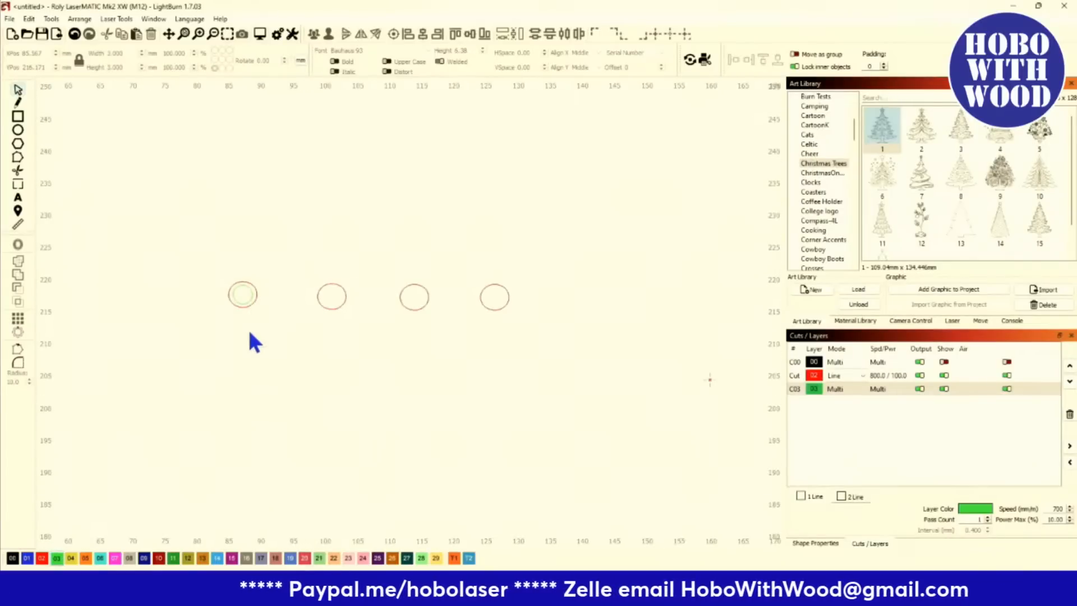
{"action": "scroll", "coordinate": [248, 325], "scroll_direction": "up", "scroll_amount": 3}
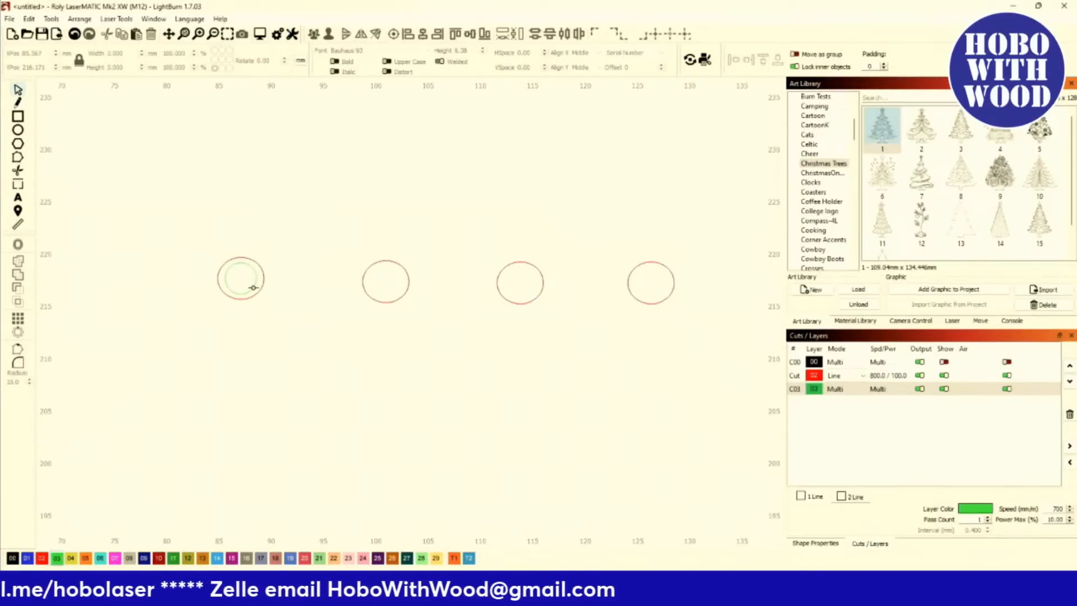
{"action": "left_click", "coordinate": [258, 293]}
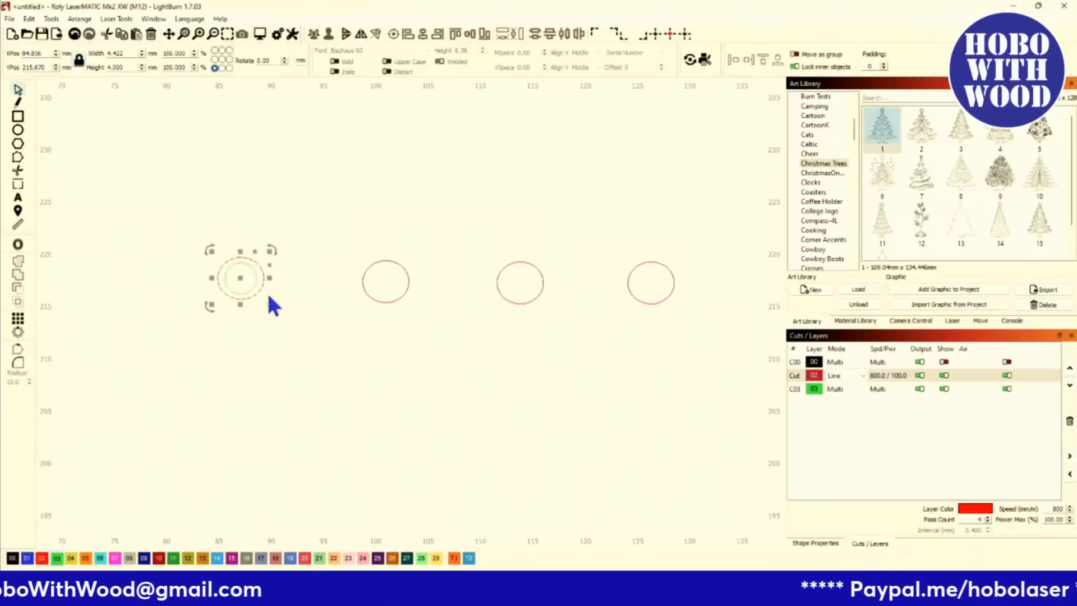
{"action": "left_click", "coordinate": [250, 299]}
{"action": "left_click", "coordinate": [241, 281]}
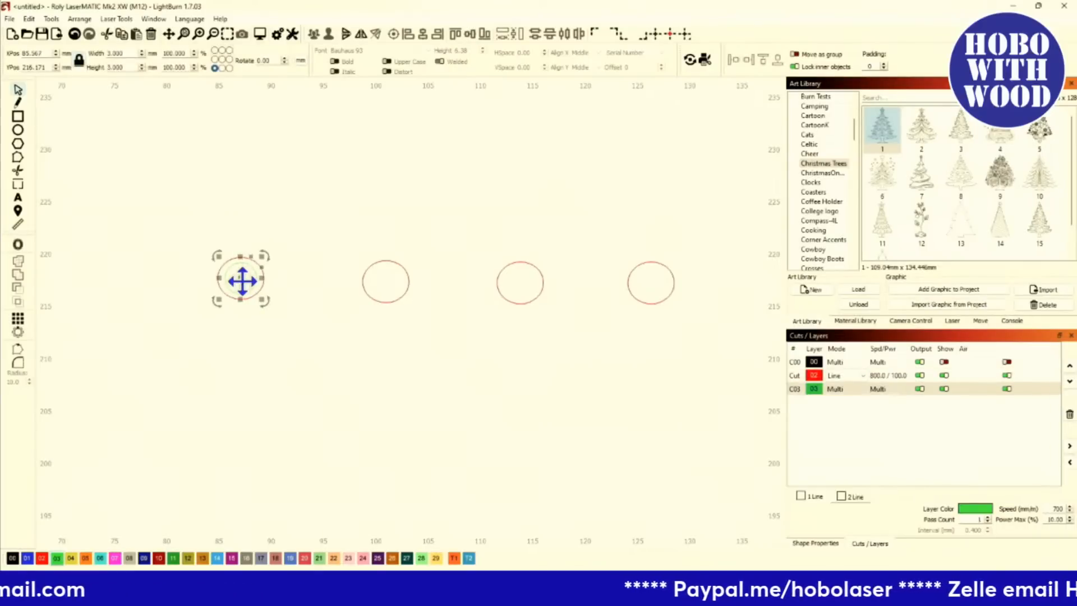
{"action": "left_click_drag", "start_coordinate": [241, 279], "coordinate": [188, 179]}
Step: Resize the leftmost hole of the four-hole row to 3 mm width and 3 mm height with the aspect ratio unlocked
{"action": "left_click_drag", "start_coordinate": [289, 305], "coordinate": [194, 258]}
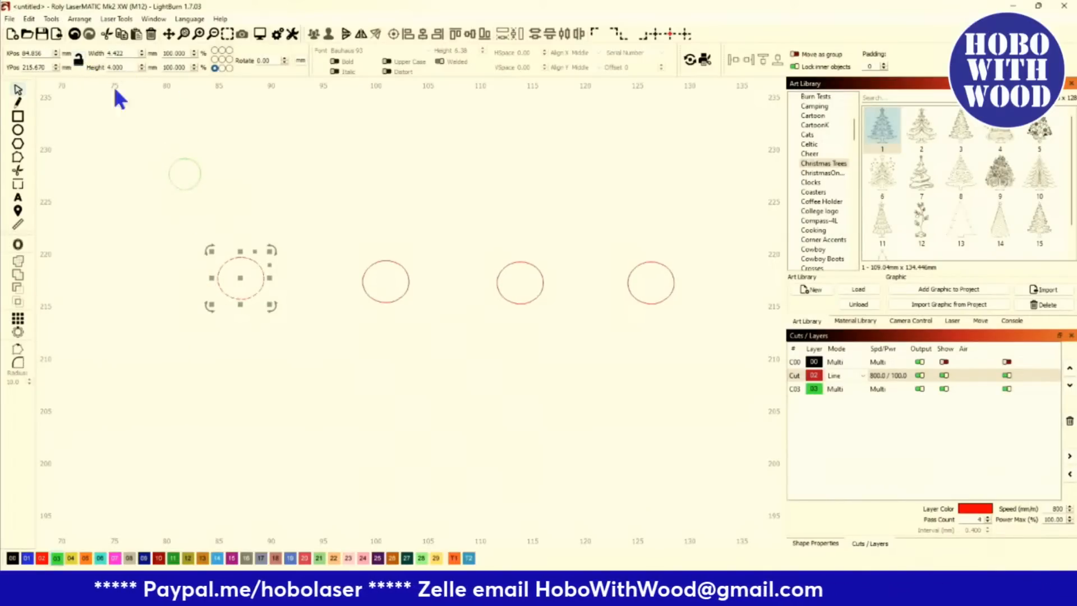
{"action": "left_click", "coordinate": [154, 53]}
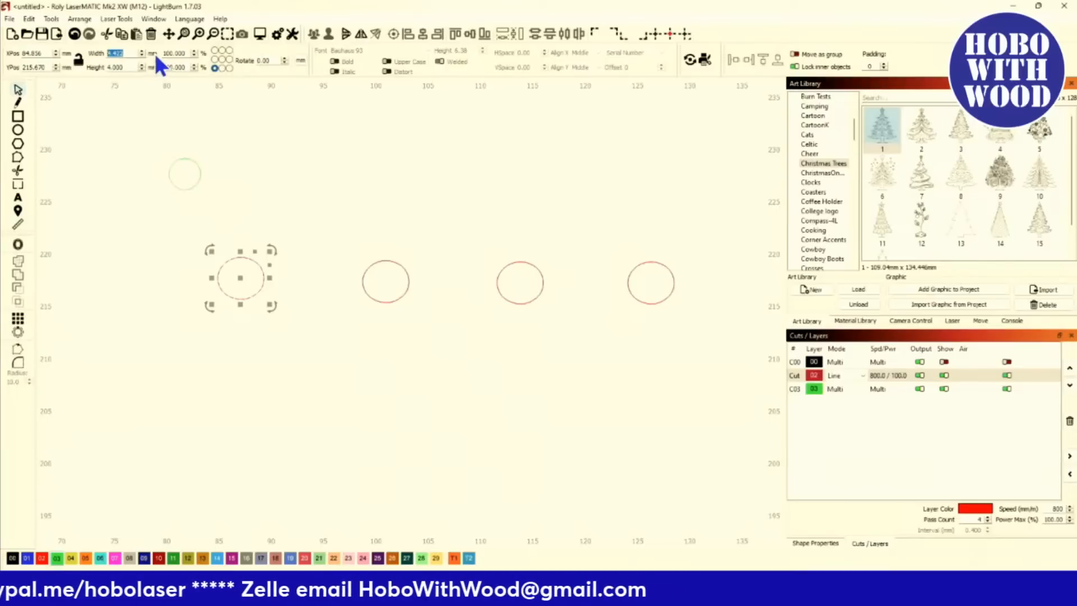
{"action": "type", "text": "3."}
{"action": "key", "text": "Tab"}
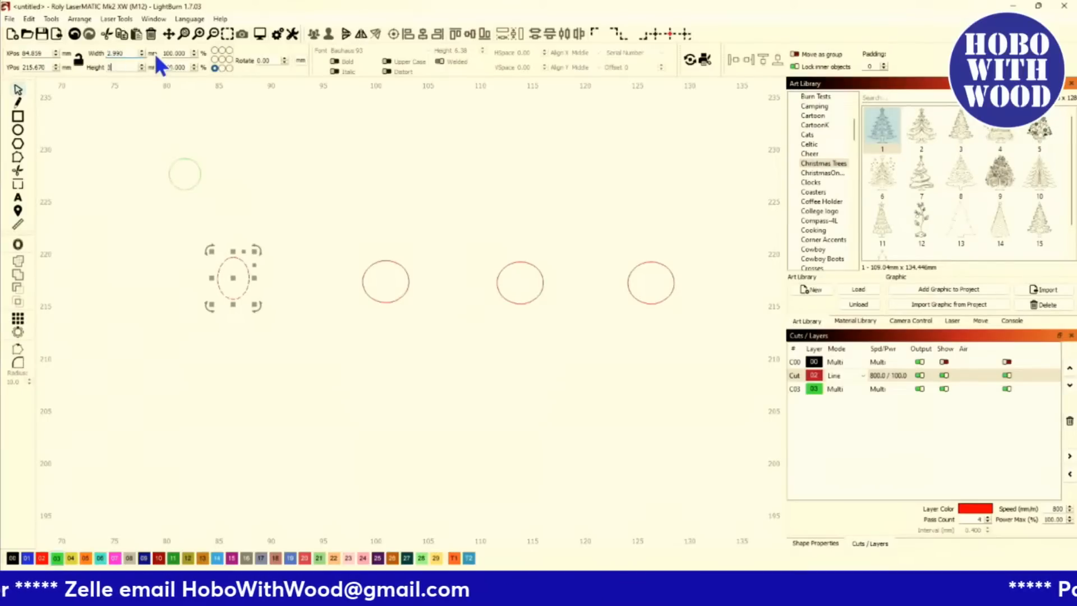
{"action": "scroll", "coordinate": [223, 304], "scroll_direction": "up", "scroll_amount": 5}
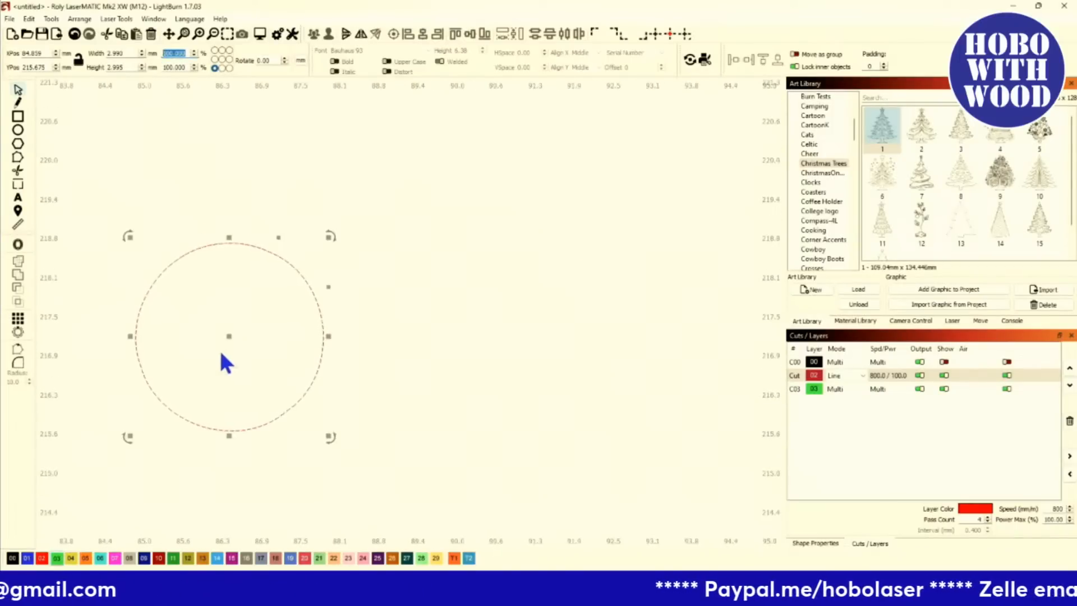
{"action": "scroll", "coordinate": [176, 378], "scroll_direction": "down", "scroll_amount": 4}
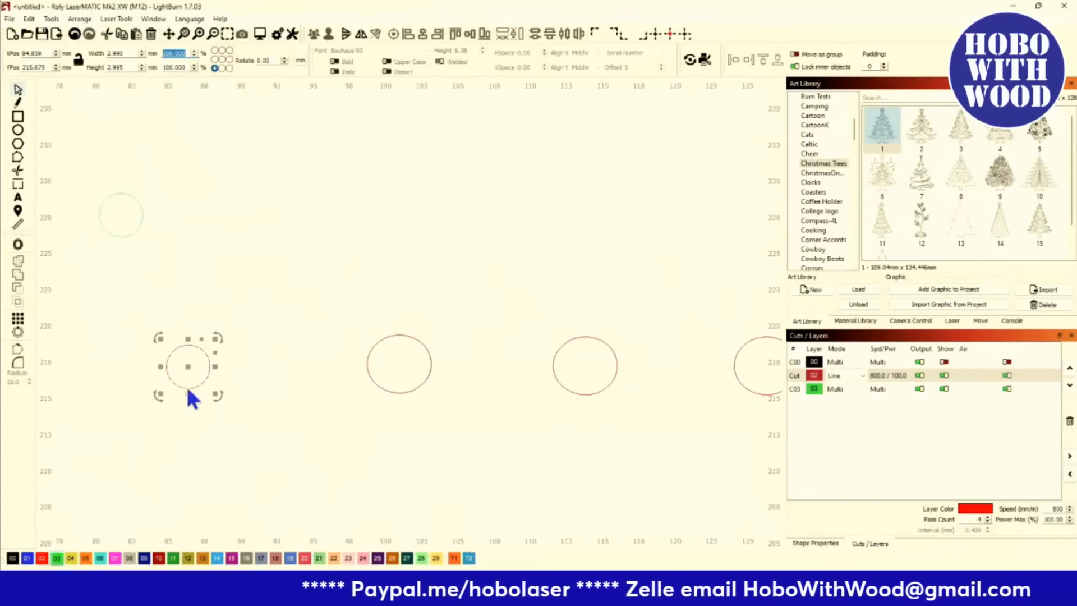
{"action": "scroll", "coordinate": [189, 391], "scroll_direction": "up", "scroll_amount": 2}
{"action": "scroll", "coordinate": [196, 392], "scroll_direction": "down", "scroll_amount": 4}
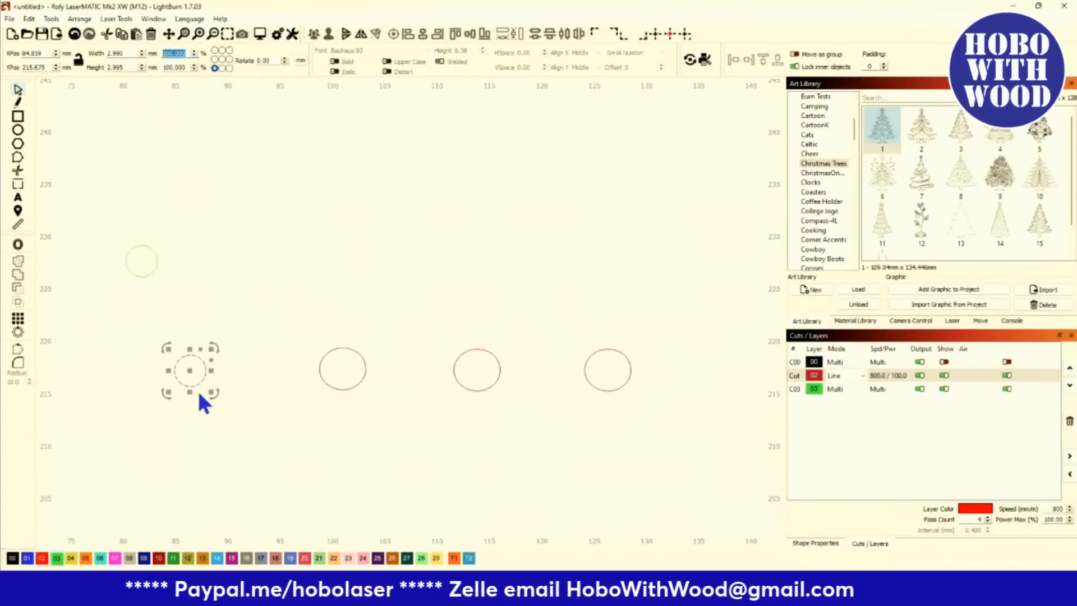
{"action": "scroll", "coordinate": [200, 394], "scroll_direction": "down", "scroll_amount": 5}
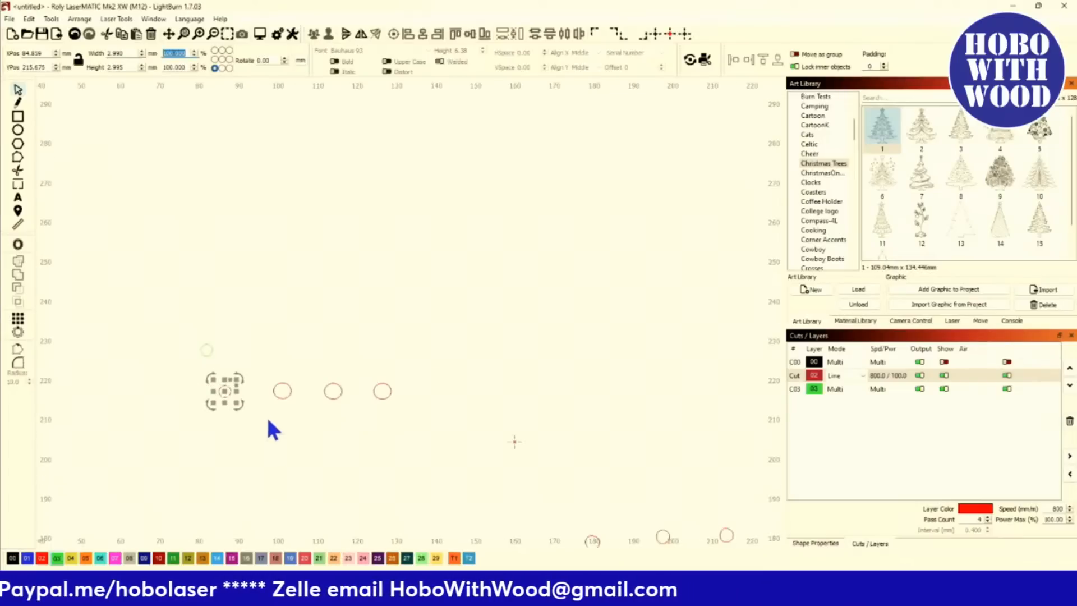
{"action": "left_click", "coordinate": [268, 421]}
{"action": "left_click_drag", "start_coordinate": [259, 371], "coordinate": [412, 415]}
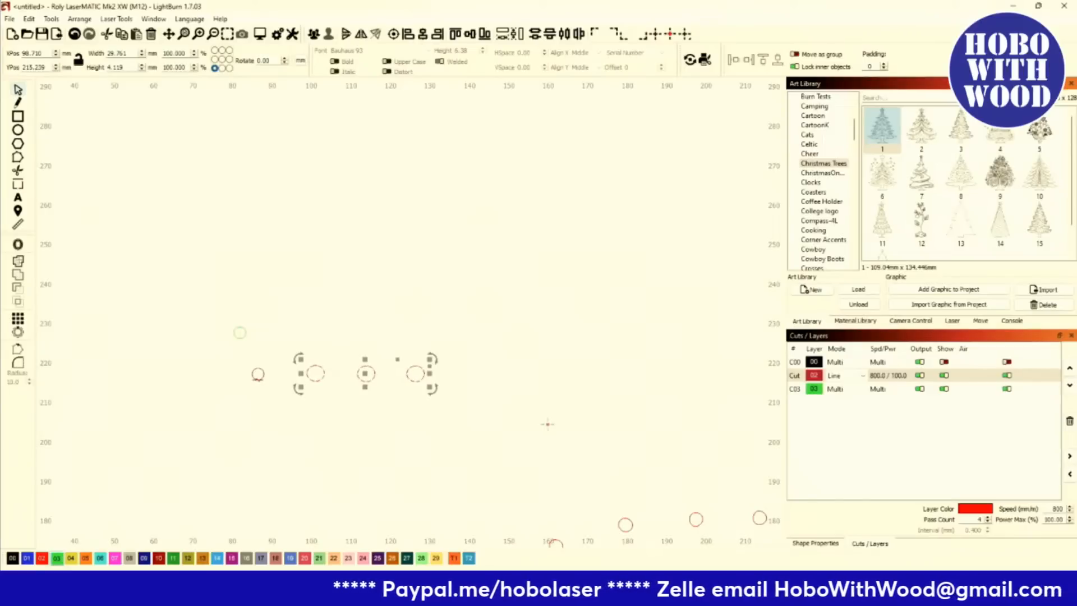
{"action": "left_click", "coordinate": [257, 375], "text": "shift"}
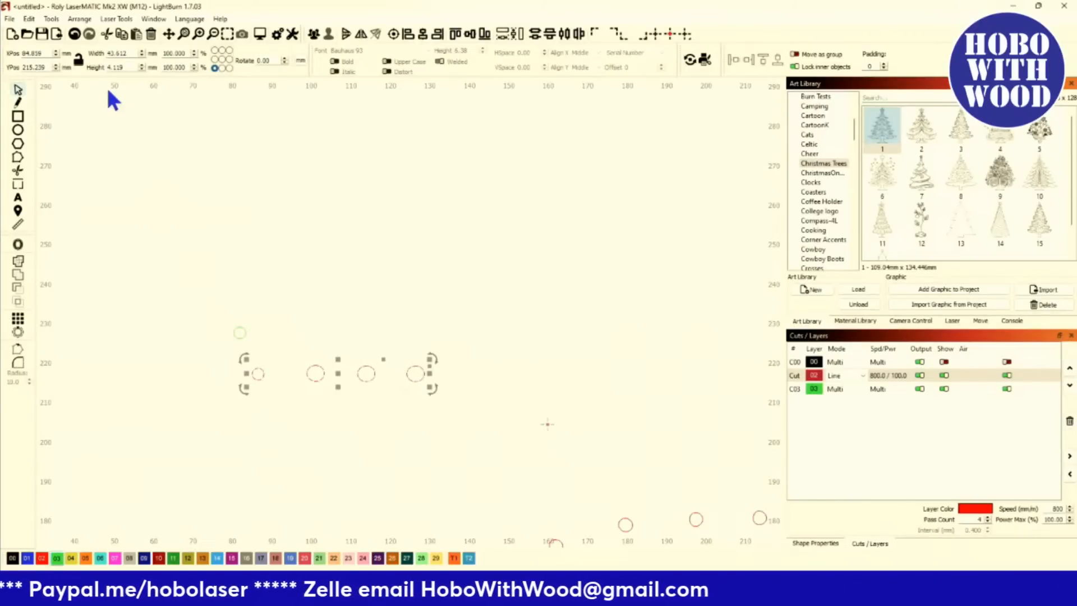
{"action": "left_click", "coordinate": [81, 19]}
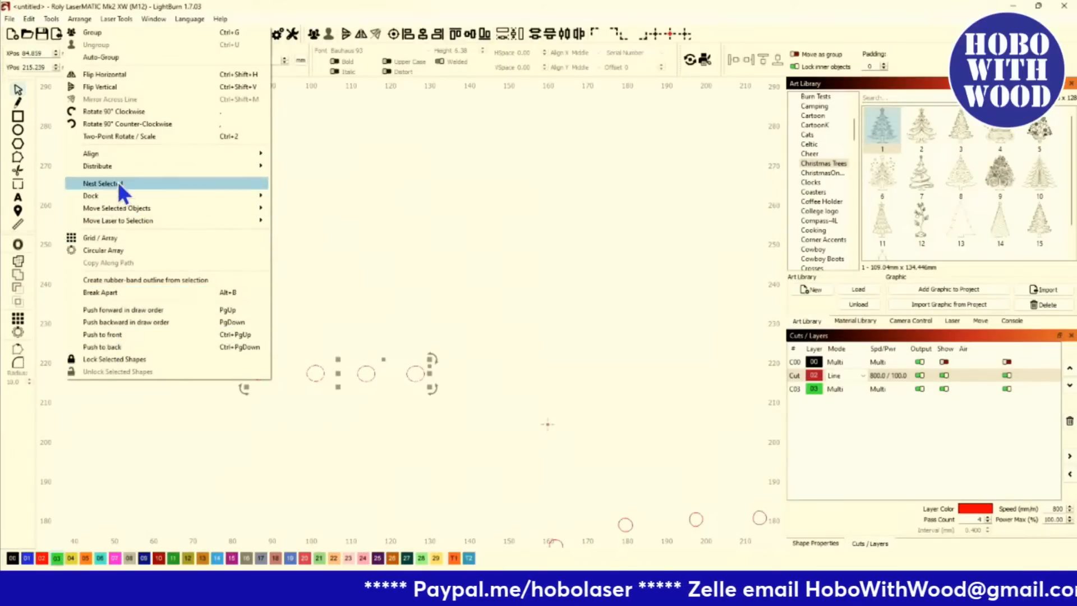
{"action": "mouse_move", "coordinate": [105, 22]}
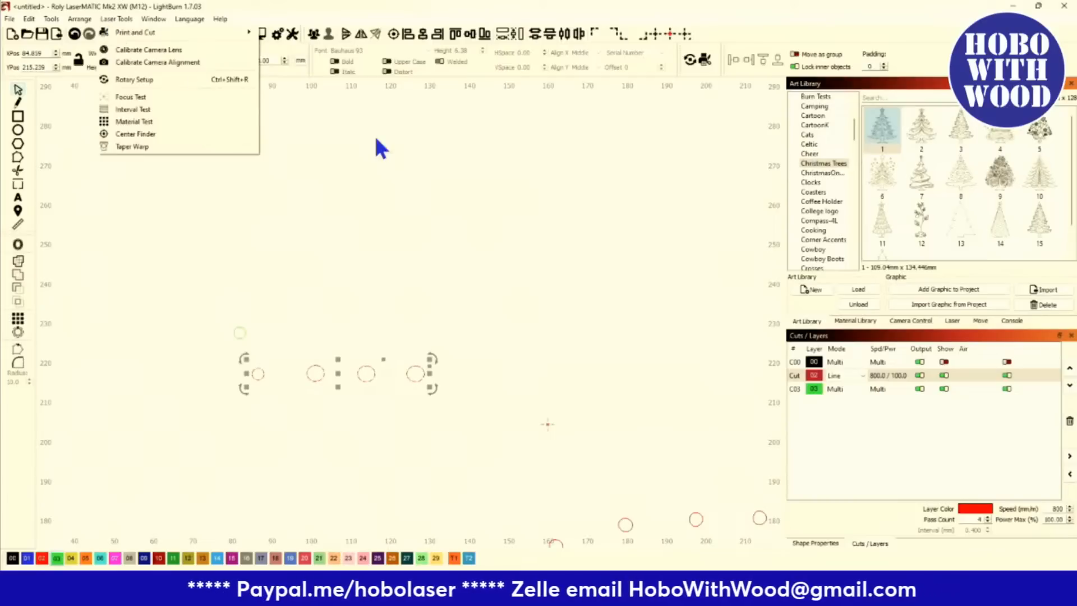
{"action": "left_click", "coordinate": [476, 235]}
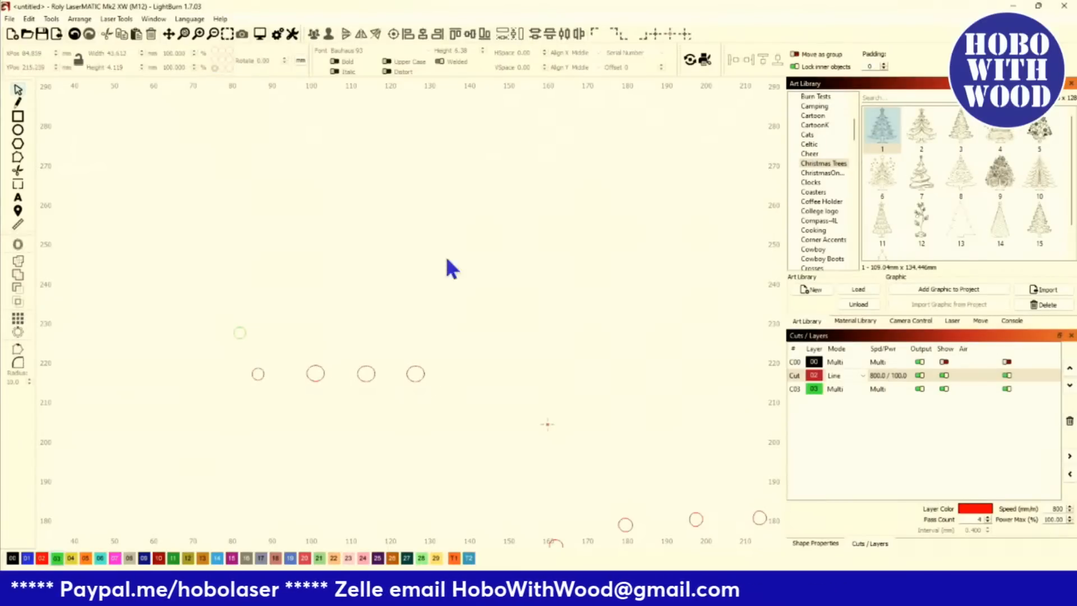
{"action": "left_click_drag", "start_coordinate": [292, 336], "coordinate": [442, 394]}
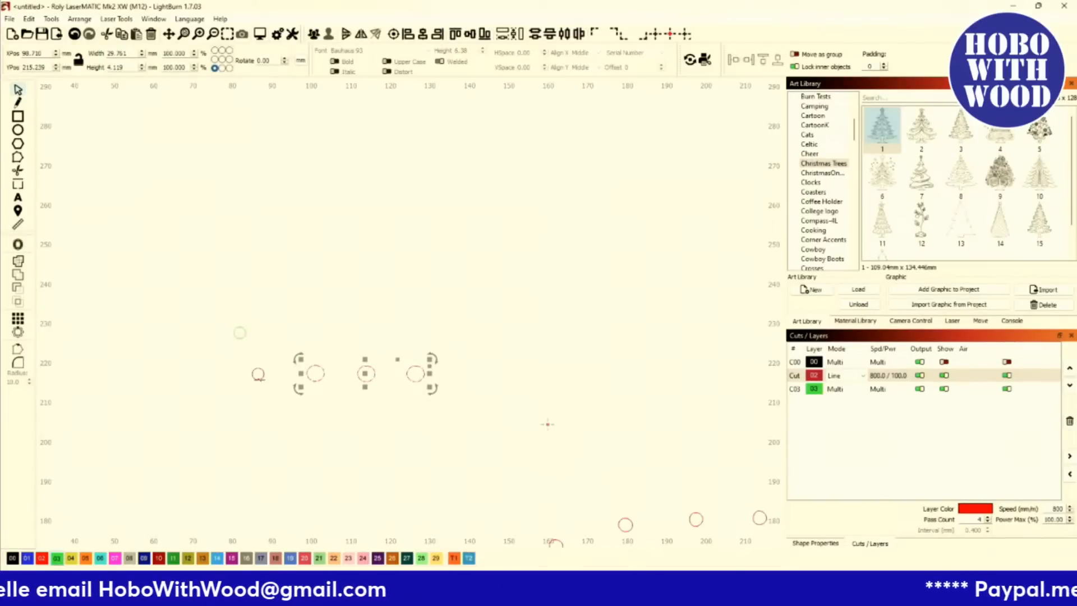
{"action": "left_click", "coordinate": [258, 374], "text": "shift"}
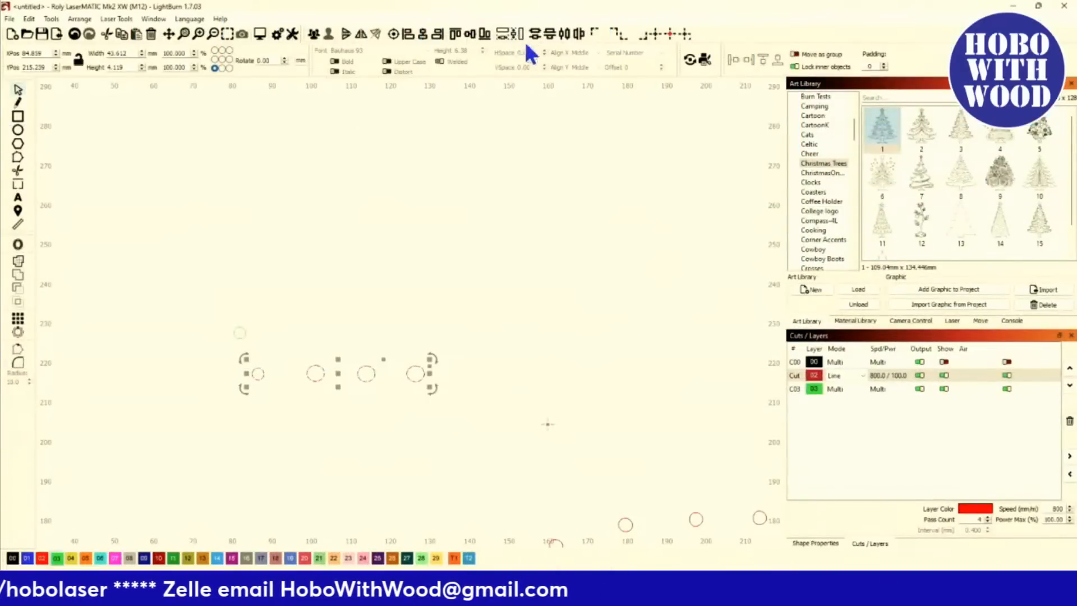
{"action": "left_click", "coordinate": [333, 332]}
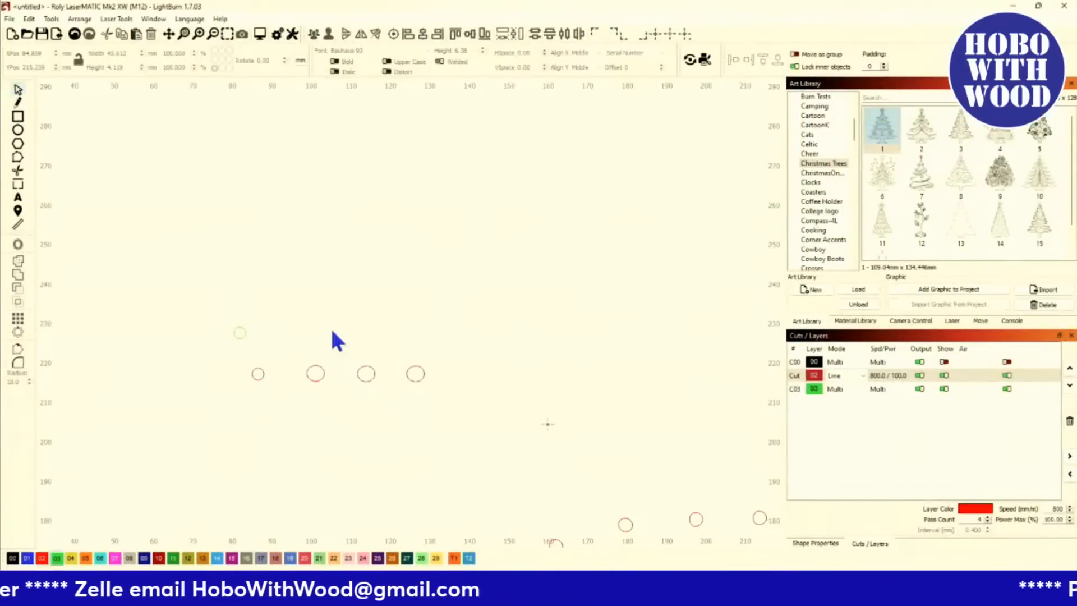
Step: Make the other three holes of the four-hole row the same width as the leftmost hole, using the leftmost as reference
{"action": "left_click_drag", "start_coordinate": [276, 335], "coordinate": [479, 415]}
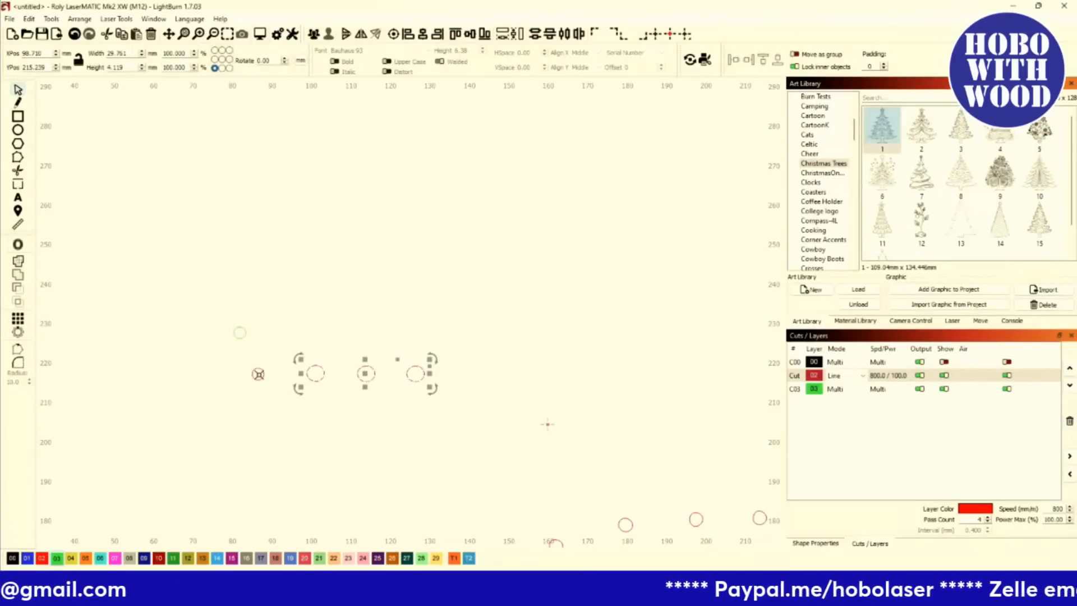
{"action": "left_click", "coordinate": [258, 374], "text": "shift"}
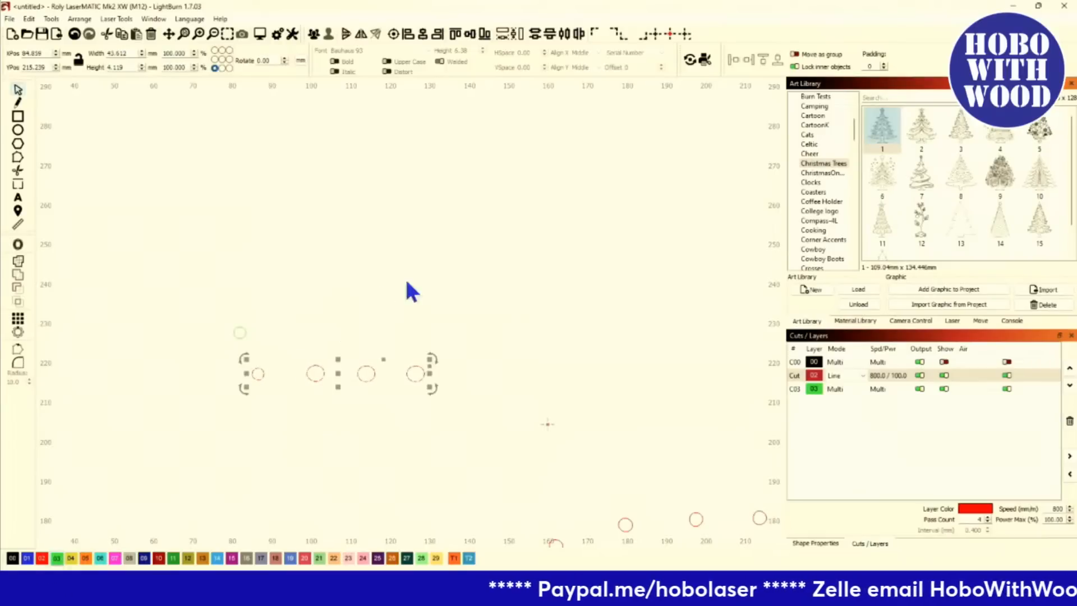
{"action": "left_click", "coordinate": [504, 33]}
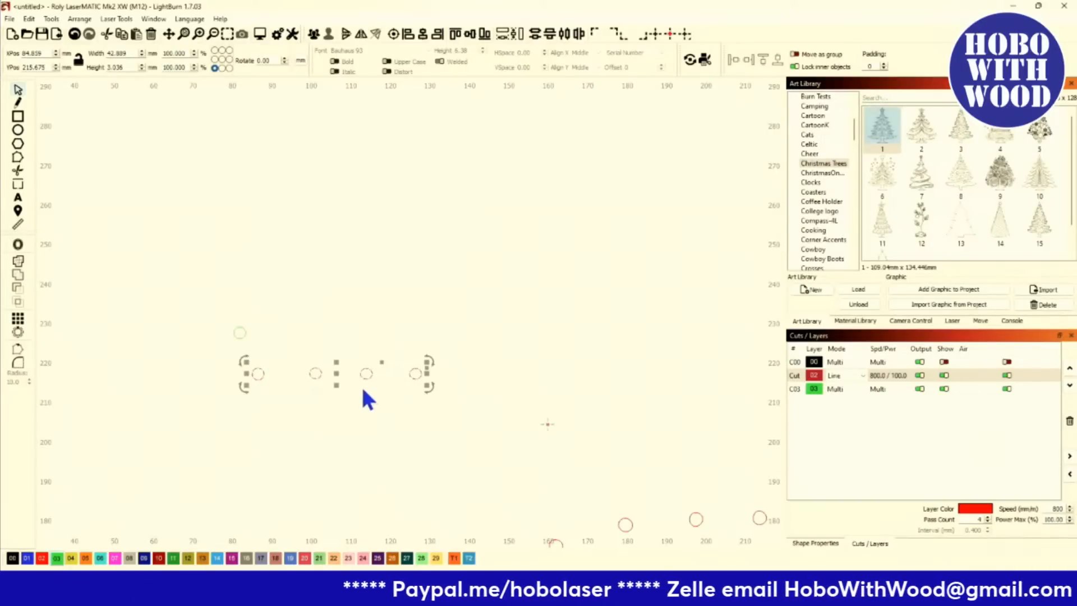
Step: Check the width and height of the third hole and of the leftmost hole in the four-hole row
{"action": "scroll", "coordinate": [367, 399], "scroll_direction": "up", "scroll_amount": 3}
{"action": "scroll", "coordinate": [355, 404], "scroll_direction": "up", "scroll_amount": 2}
{"action": "left_click", "coordinate": [355, 403]}
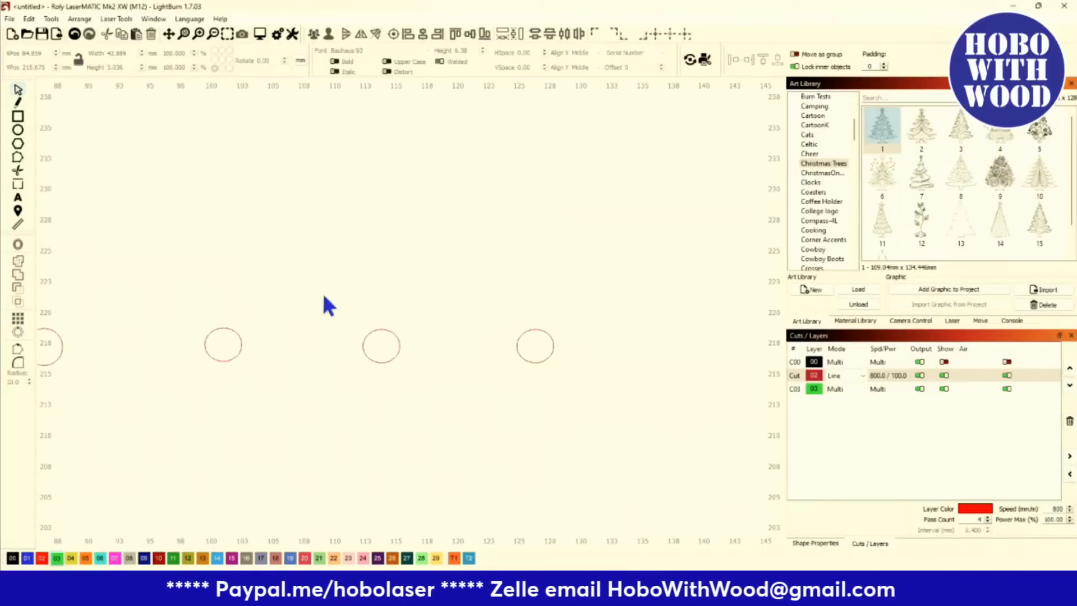
{"action": "left_click_drag", "start_coordinate": [322, 291], "coordinate": [427, 387]}
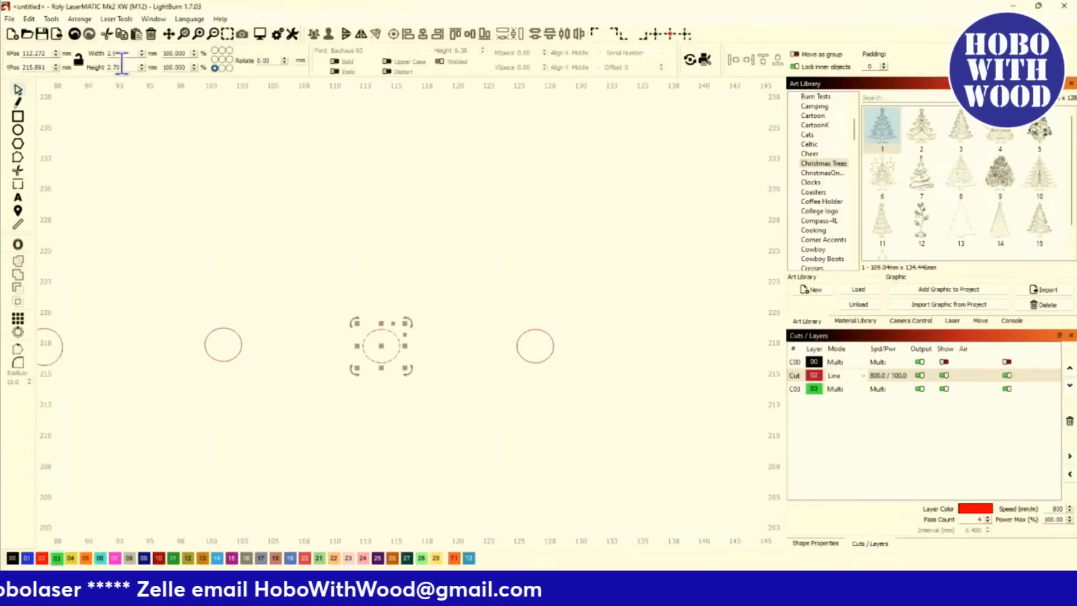
{"action": "scroll", "coordinate": [137, 81], "scroll_direction": "down", "scroll_amount": 3}
{"action": "left_click", "coordinate": [91, 182]}
{"action": "left_click_drag", "start_coordinate": [87, 174], "coordinate": [116, 230]}
{"action": "scroll", "coordinate": [152, 118], "scroll_direction": "up", "scroll_amount": 2}
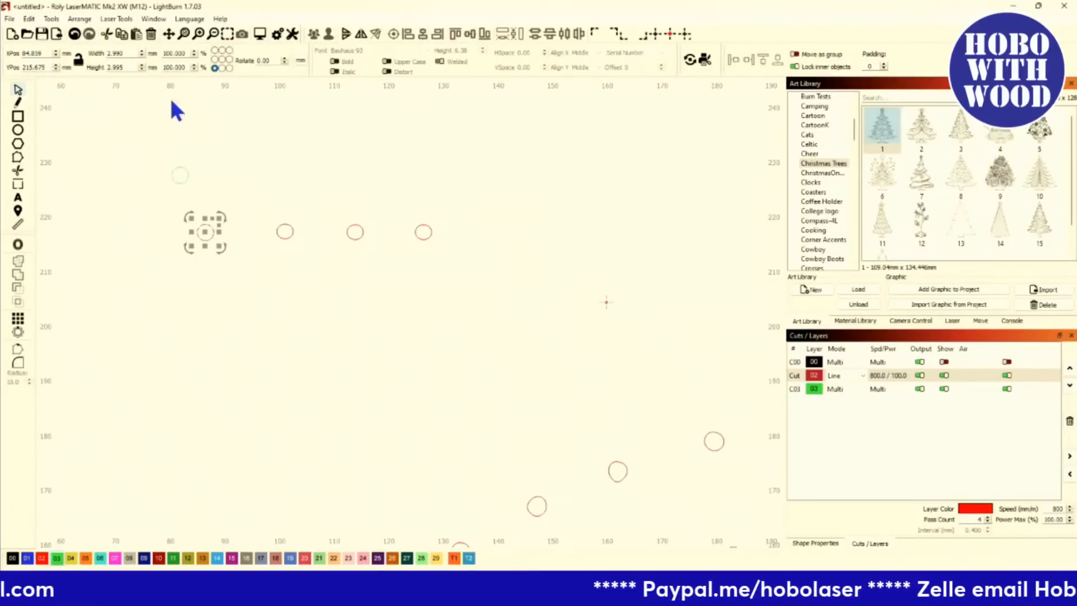
Step: Set the leftmost hole of the four-hole row to exactly 3.0 mm width and 3.0 mm height
{"action": "left_click", "coordinate": [198, 126]}
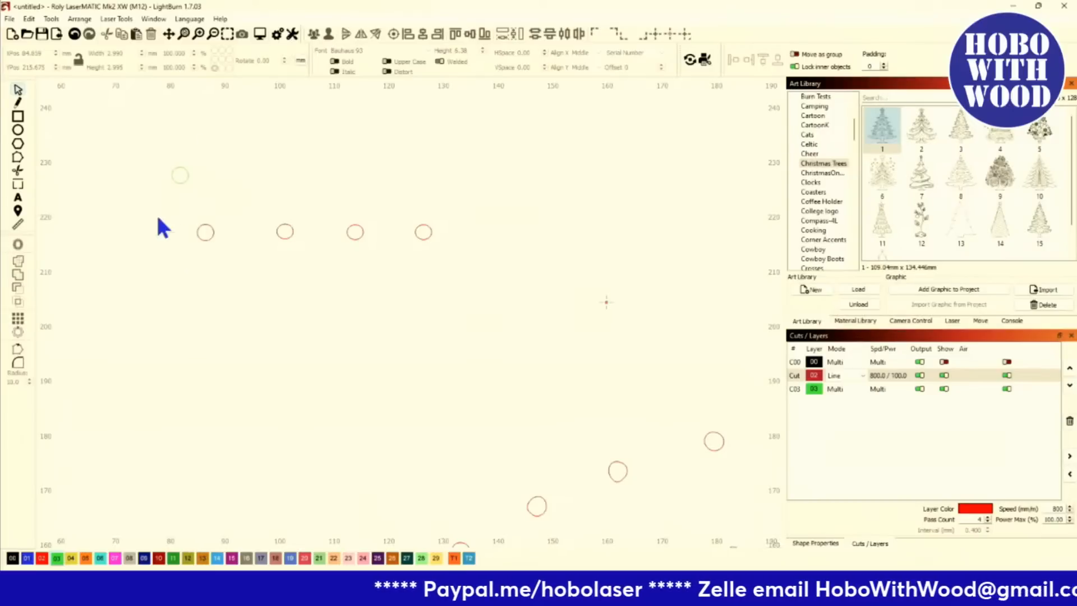
{"action": "left_click_drag", "start_coordinate": [158, 207], "coordinate": [234, 273]}
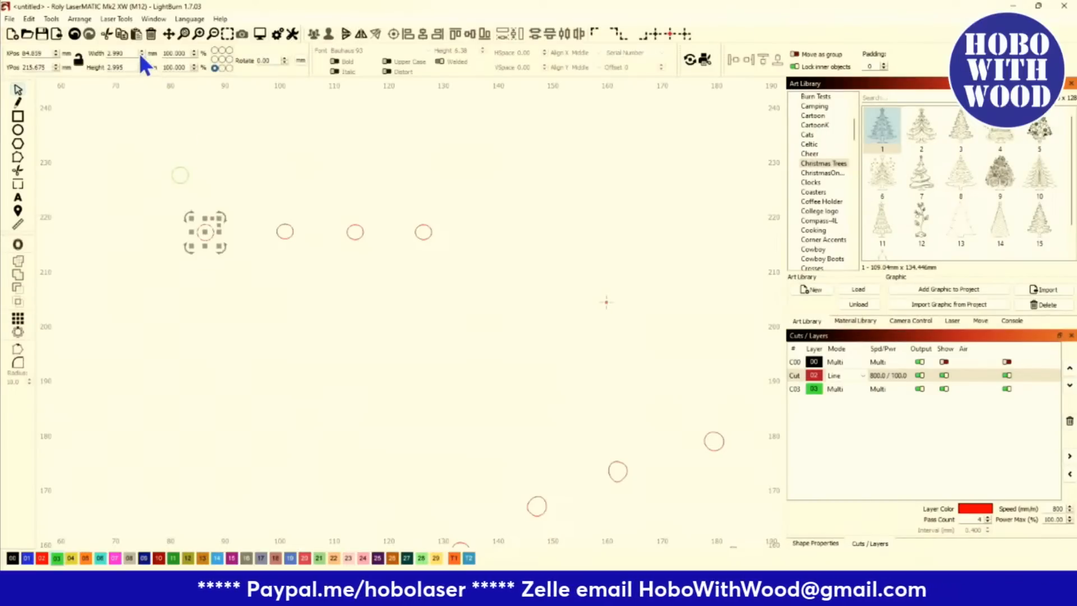
{"action": "left_click", "coordinate": [79, 60]}
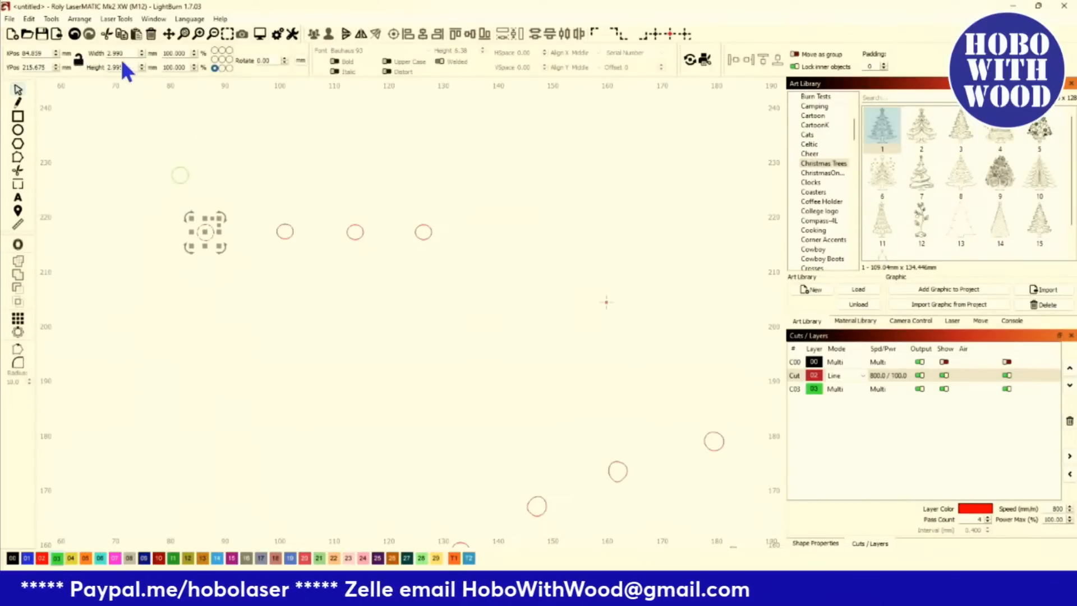
{"action": "key", "text": "Tab"}
{"action": "type", "text": "3.0"}
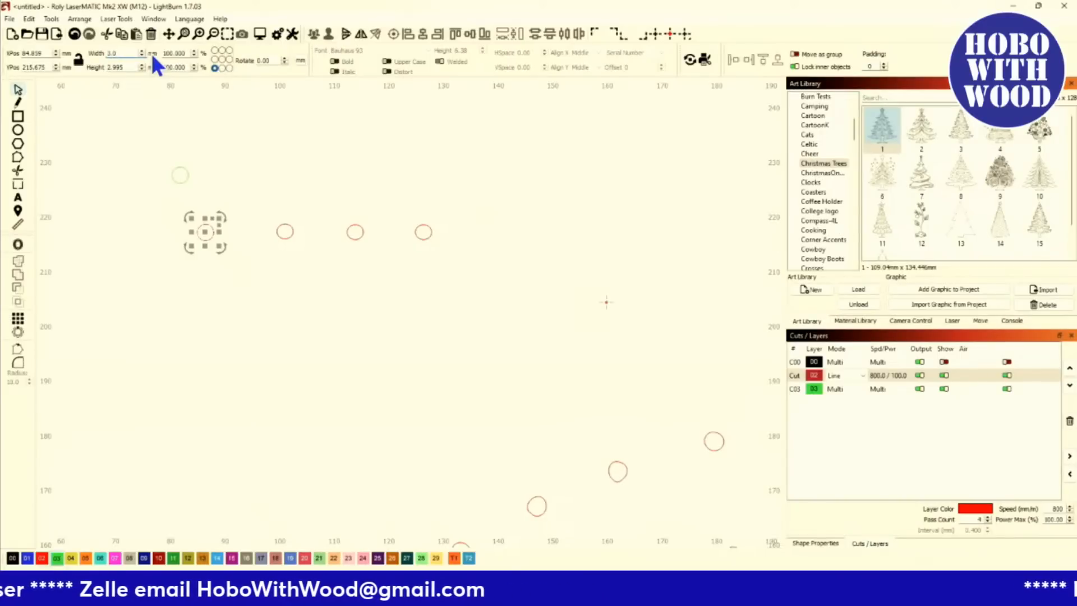
{"action": "key", "text": "Tab"}
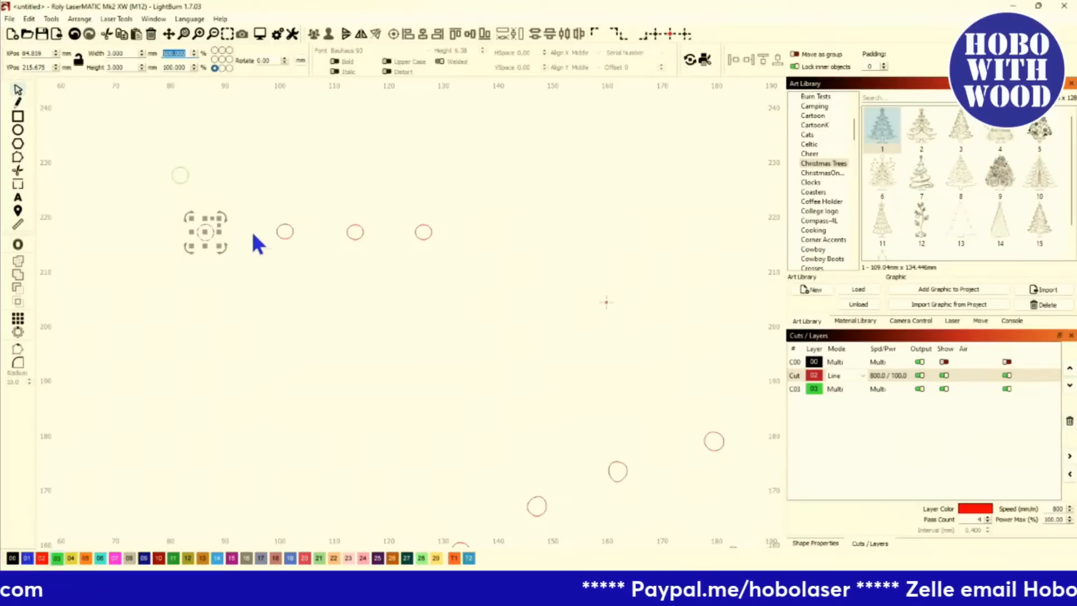
Step: Match the other three row holes to the 3 mm leftmost hole's width and check the leftmost hole's dimensions
{"action": "scroll", "coordinate": [246, 242], "scroll_direction": "up", "scroll_amount": 3}
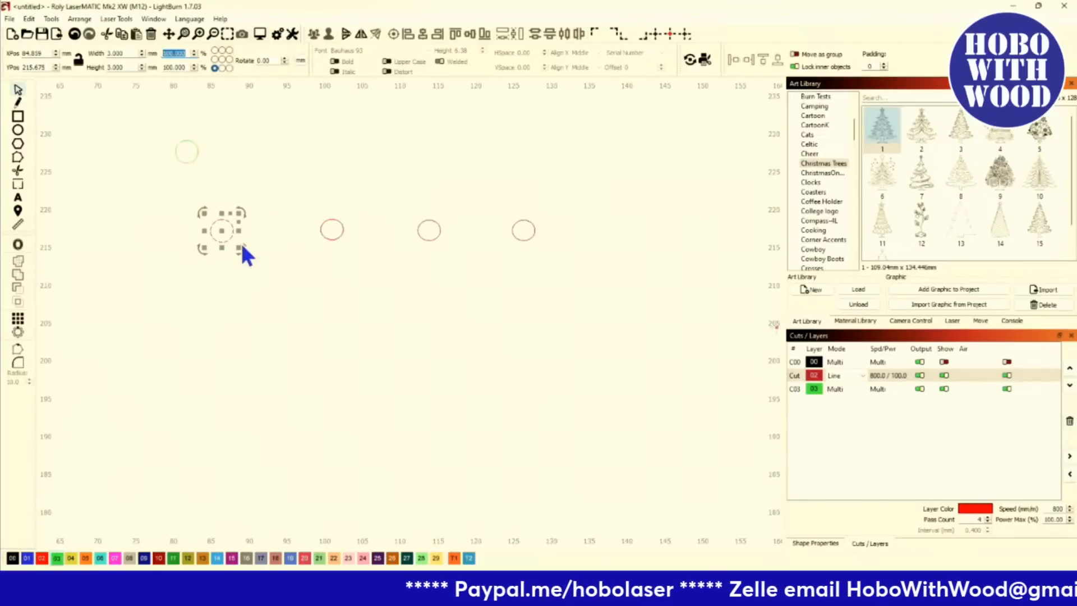
{"action": "left_click_drag", "start_coordinate": [283, 196], "coordinate": [598, 254]}
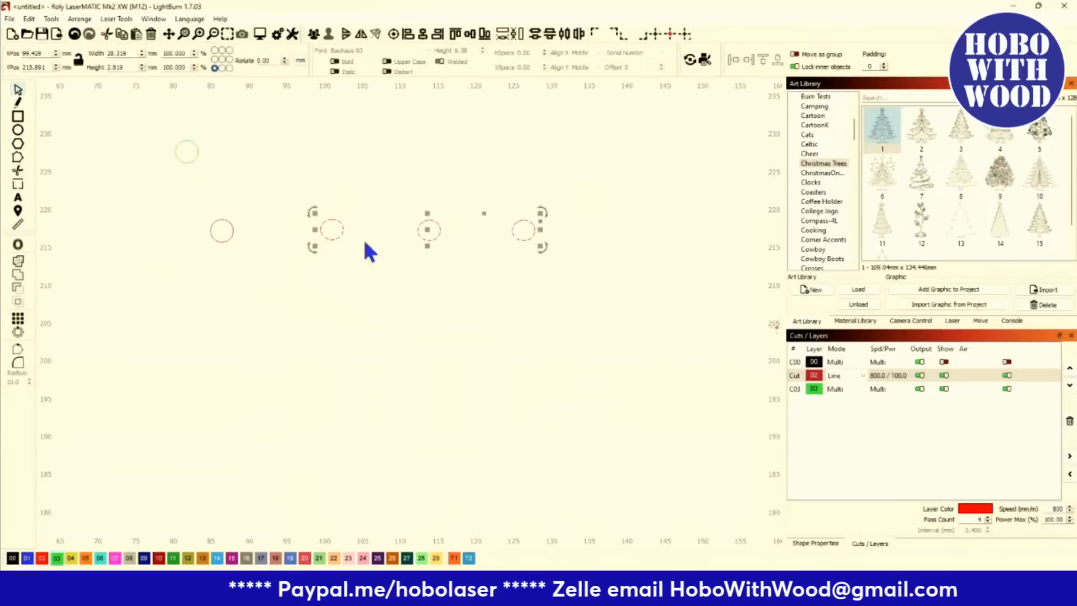
{"action": "left_click_drag", "start_coordinate": [281, 243], "coordinate": [186, 227]}
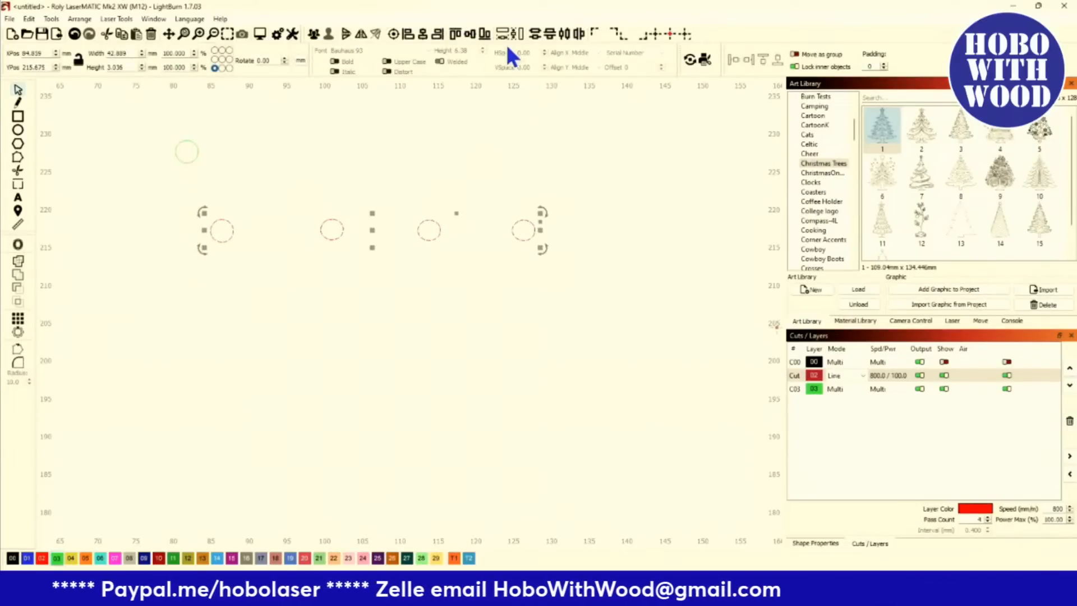
{"action": "left_click", "coordinate": [284, 182]}
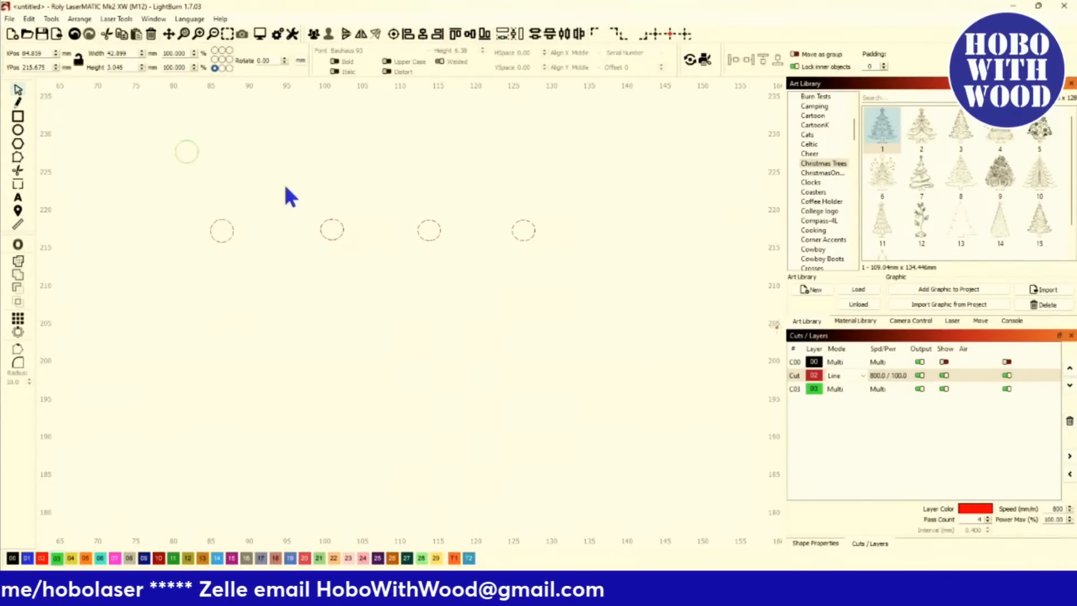
{"action": "left_click_drag", "start_coordinate": [194, 216], "coordinate": [262, 257]}
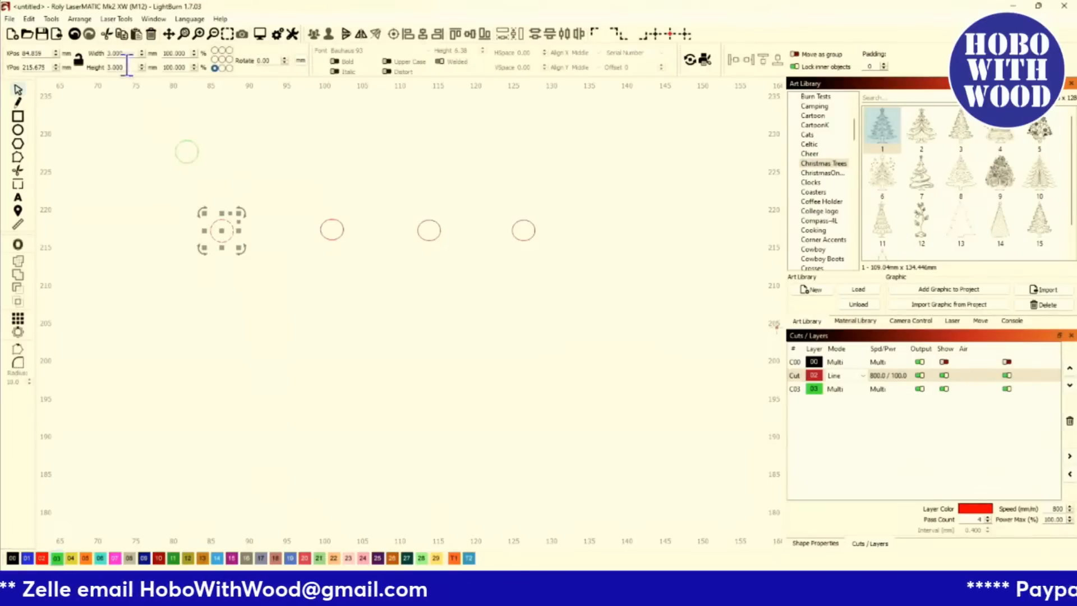
{"action": "left_click", "coordinate": [268, 133]}
Step: Try a height of 5.725 mm on the second hole of the four-hole row, and undo the height change
{"action": "left_click_drag", "start_coordinate": [289, 170], "coordinate": [389, 278]}
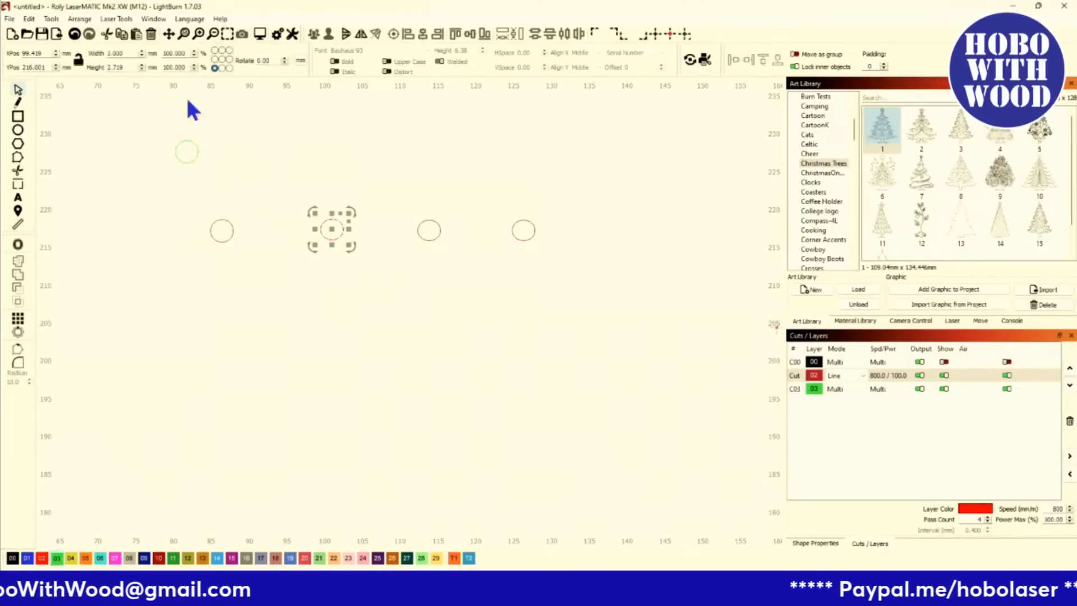
{"action": "double_click", "coordinate": [117, 67]}
{"action": "type", "text": "5.725"}
{"action": "key", "text": "Return"}
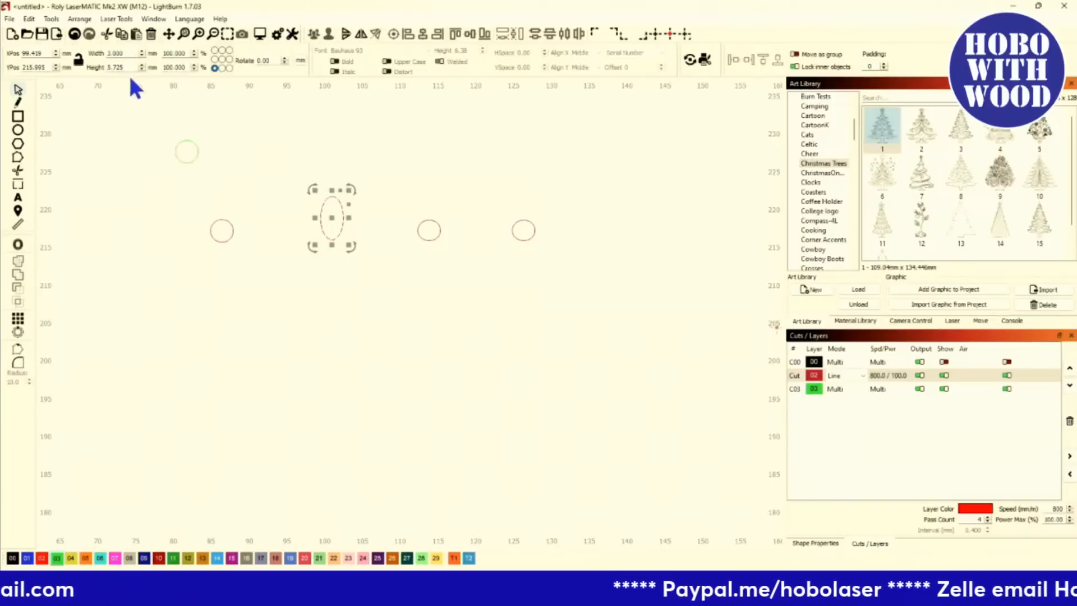
{"action": "left_click", "coordinate": [74, 35]}
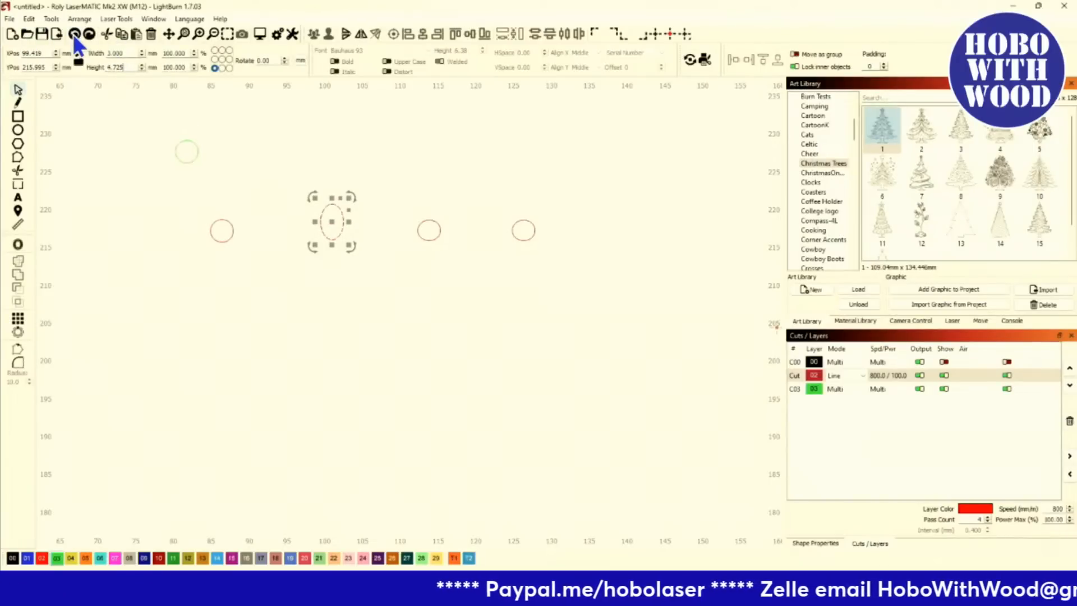
{"action": "left_click", "coordinate": [74, 35]}
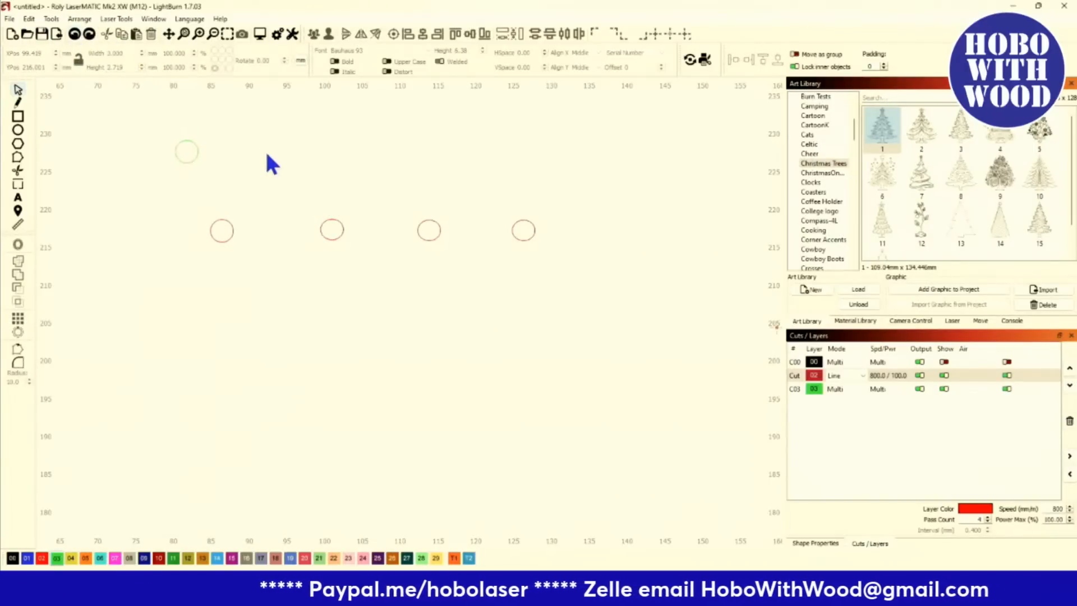
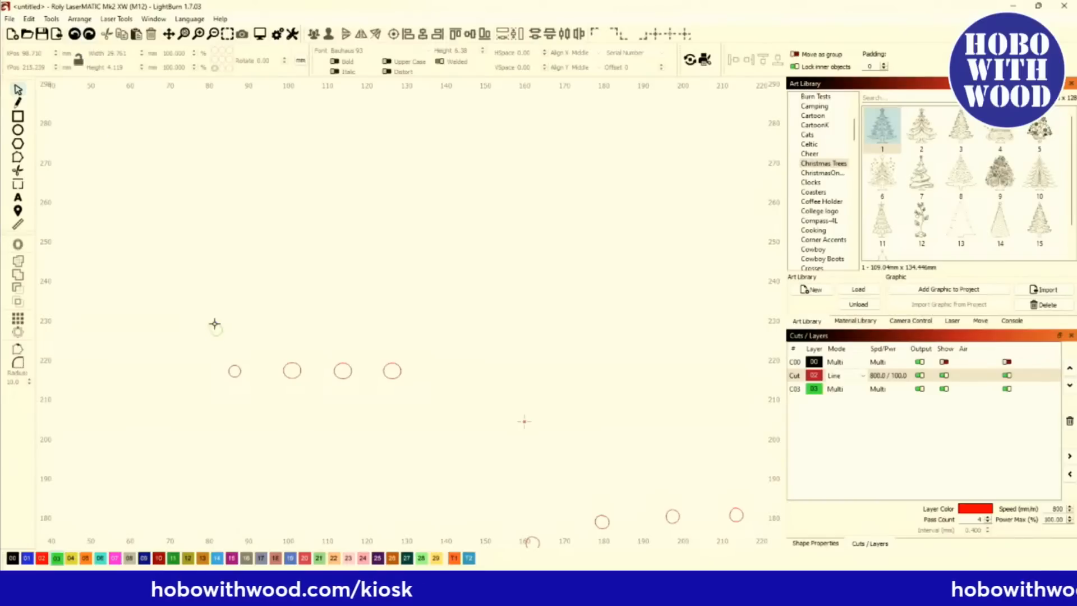
Step: Undo the remaining size changes to the four-hole row, back to the leftmost hole's original size, and clear the selection
{"action": "left_click", "coordinate": [73, 34]}
{"action": "key", "text": "ctrl+shift+z"}
{"action": "left_click", "coordinate": [74, 34]}
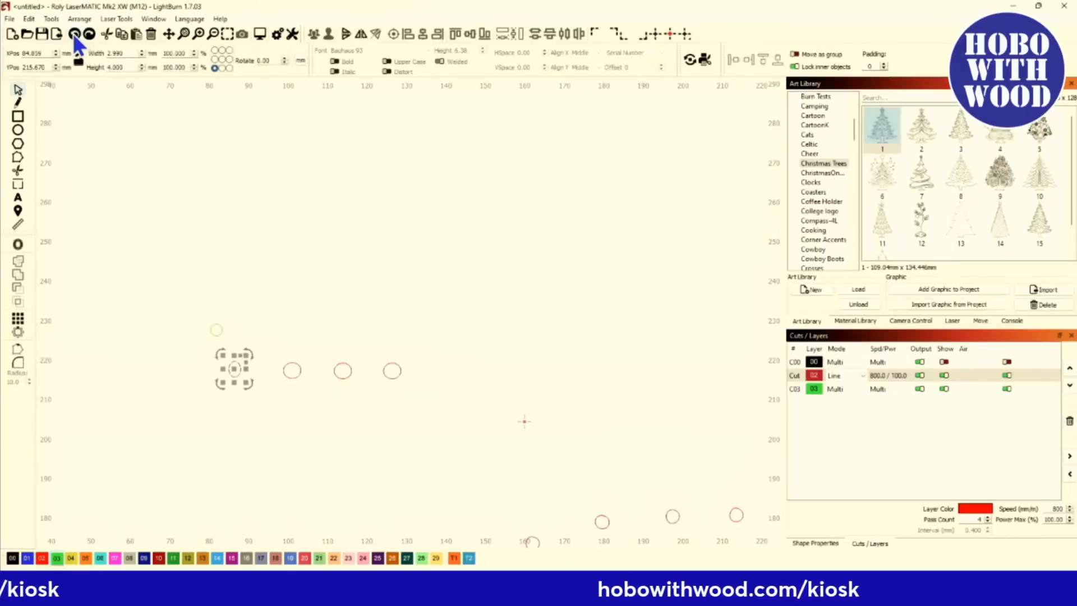
{"action": "left_click", "coordinate": [207, 362]}
{"action": "scroll", "coordinate": [207, 363], "scroll_direction": "down", "scroll_amount": 2}
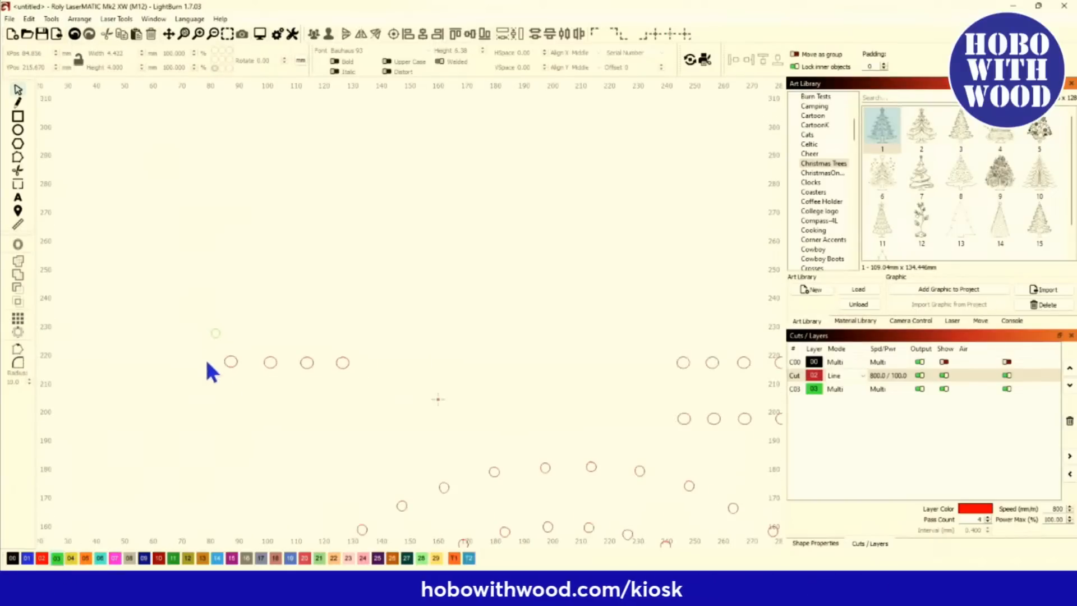
{"action": "scroll", "coordinate": [281, 411], "scroll_direction": "down", "scroll_amount": 5}
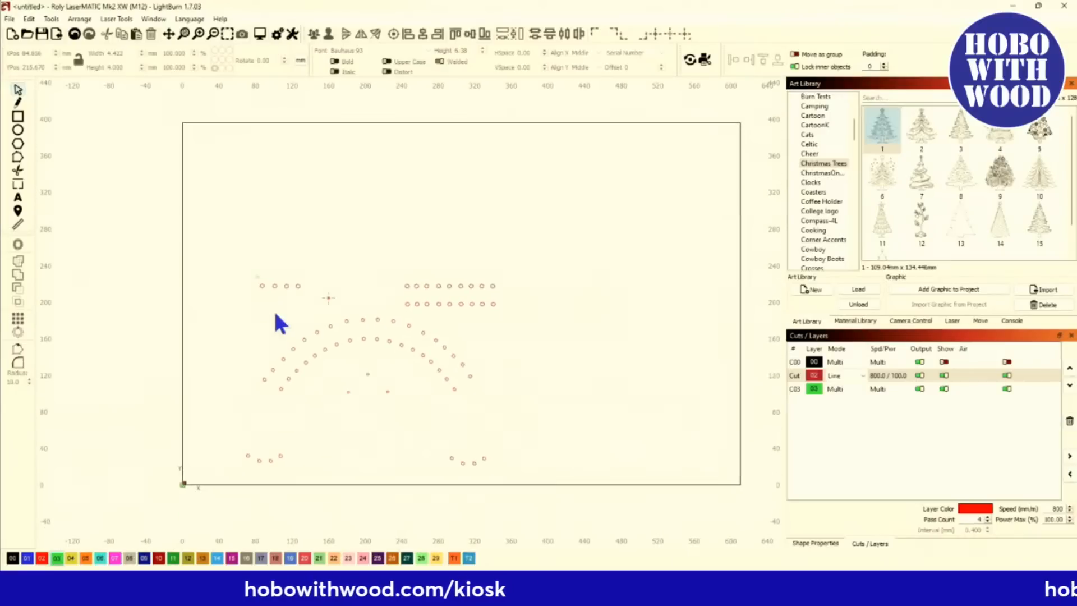
{"action": "scroll", "coordinate": [427, 333], "scroll_direction": "up", "scroll_amount": 1}
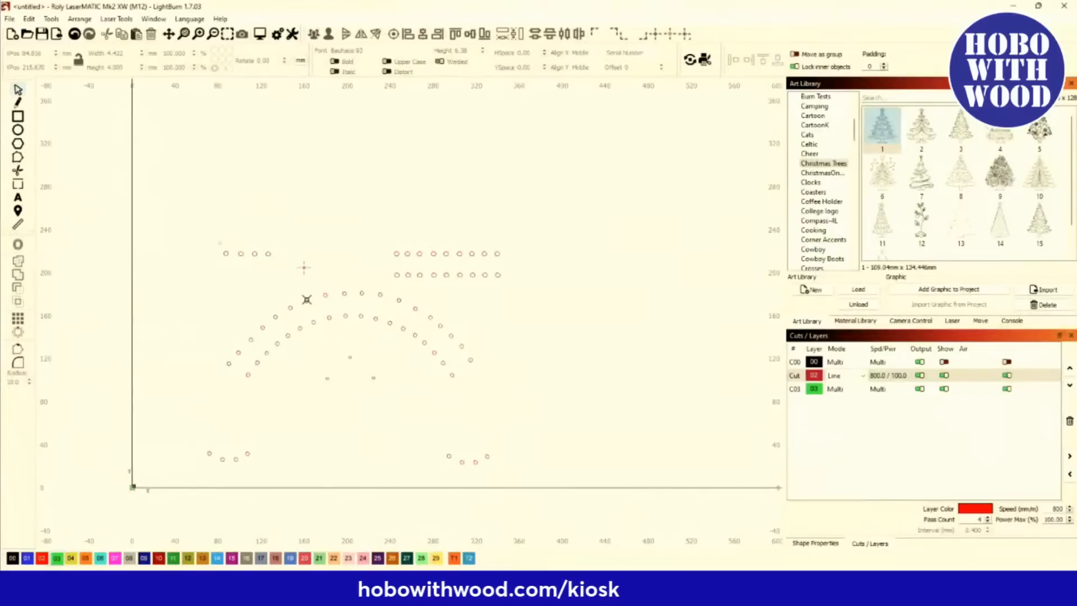
{"action": "scroll", "coordinate": [234, 252], "scroll_direction": "up", "scroll_amount": 6}
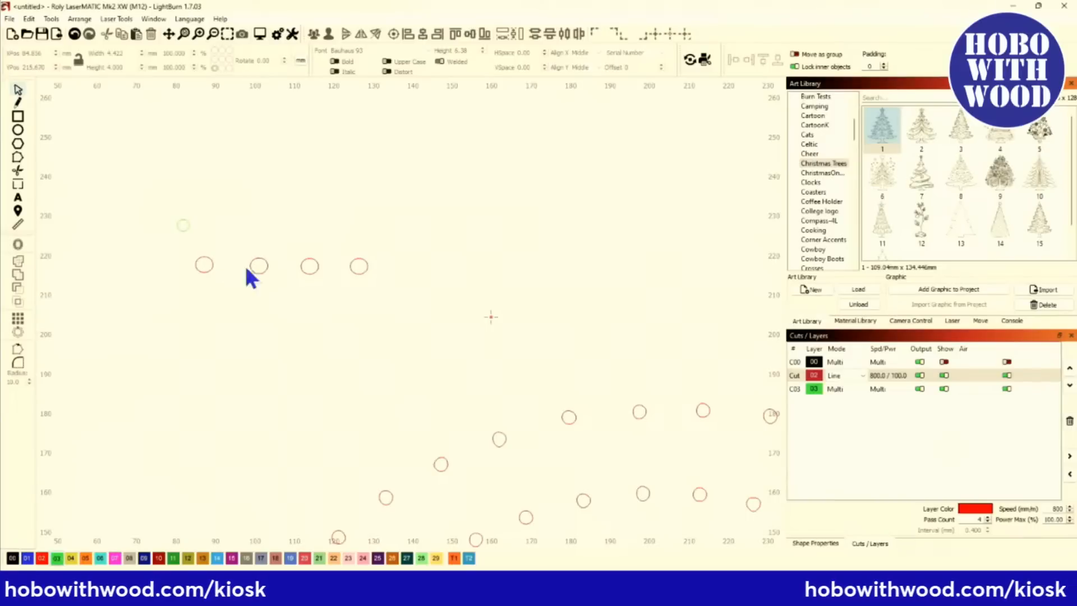
Step: Draw a straight horizontal guide line about 39 mm long from the leftmost hole's centre to the rightmost hole of the four-hole row
{"action": "left_click", "coordinate": [19, 108]}
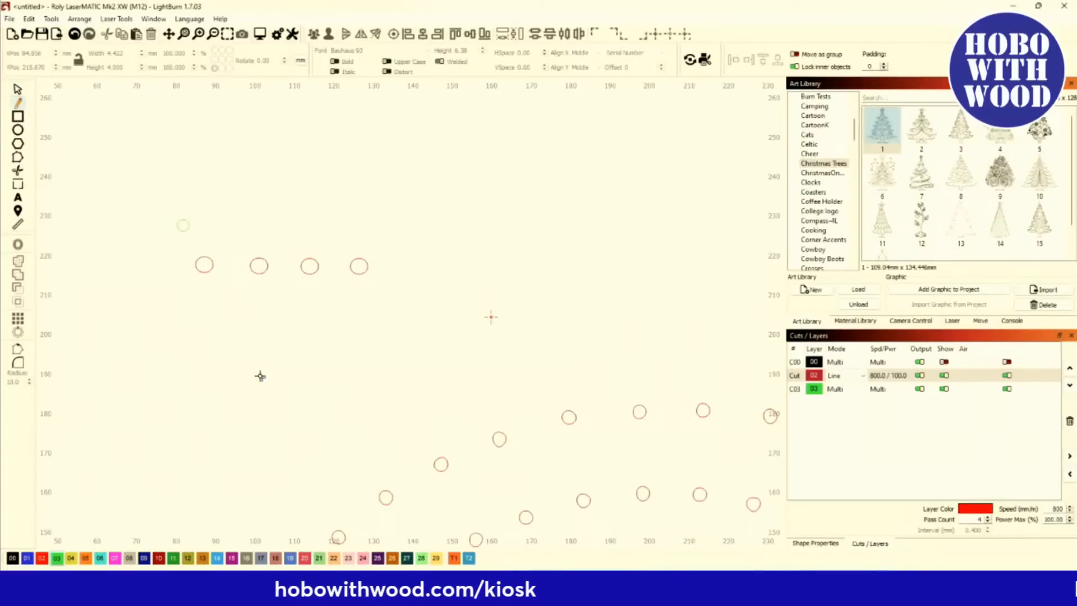
{"action": "scroll", "coordinate": [261, 375], "scroll_direction": "up", "scroll_amount": 5}
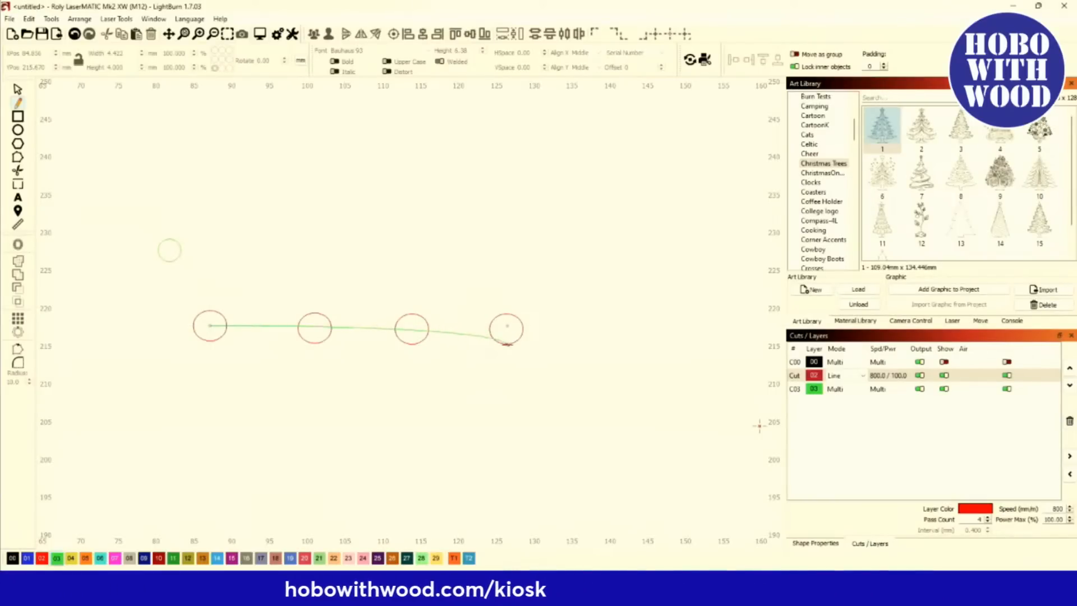
{"action": "left_click", "coordinate": [210, 326]}
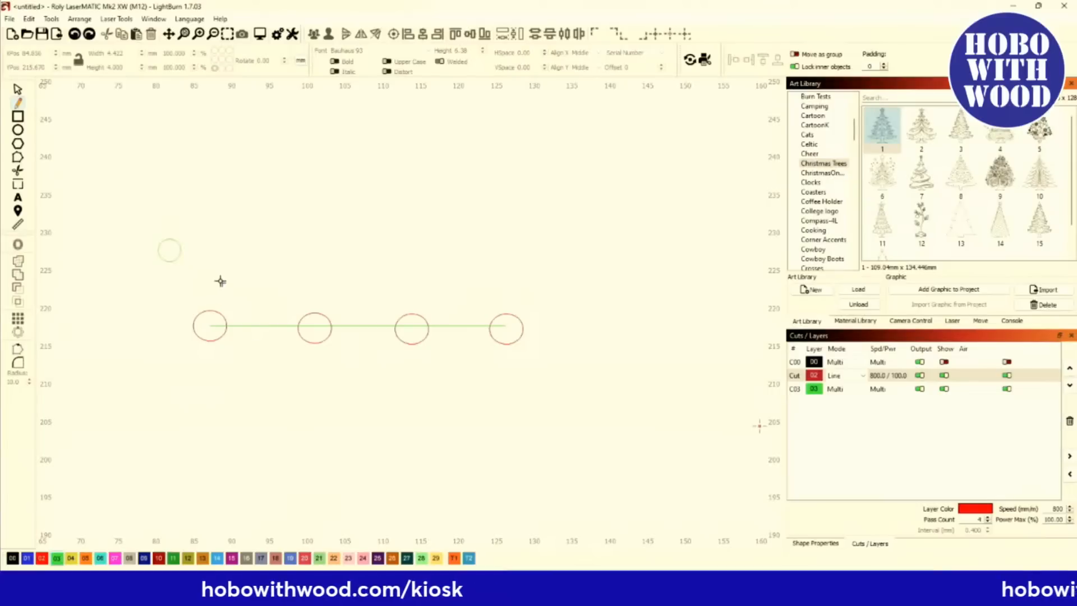
{"action": "left_click", "coordinate": [188, 276]}
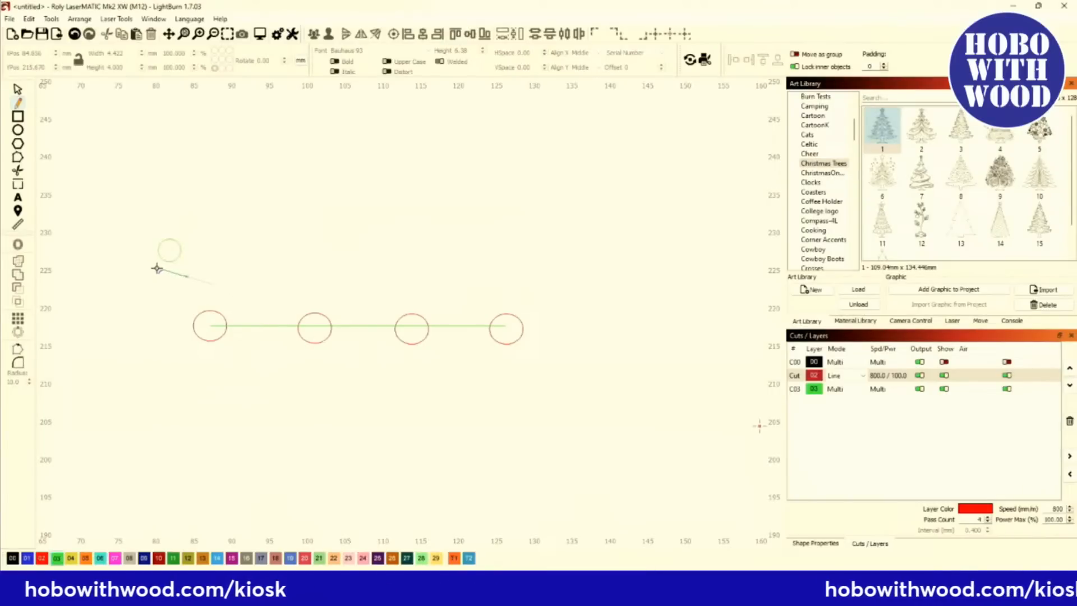
{"action": "left_click", "coordinate": [156, 276]}
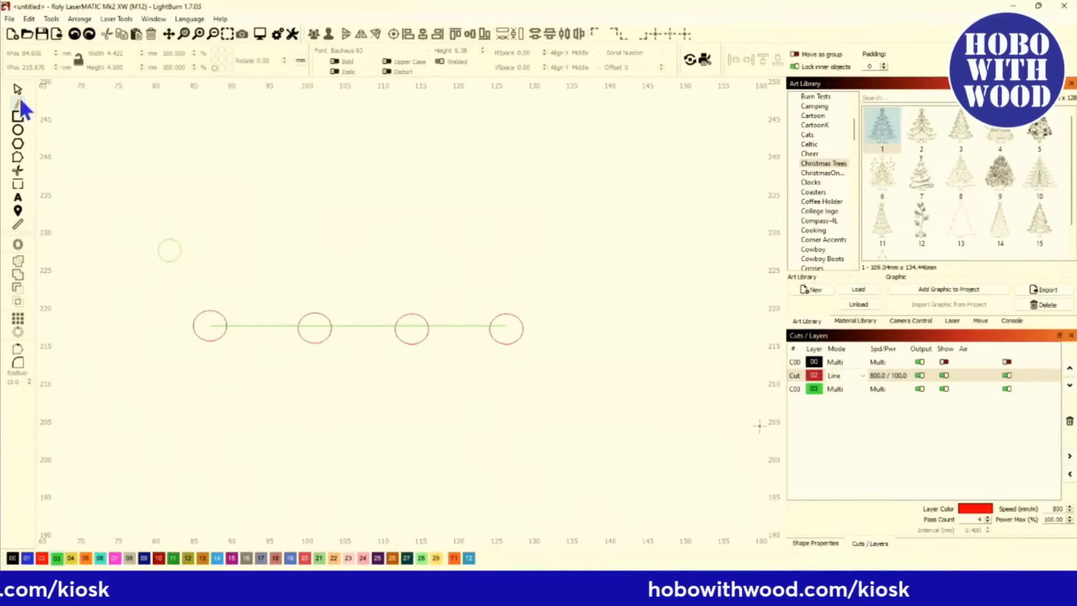
Step: Move the 3 mm circle onto the centre of the four-hole row's leftmost hole, snapping it to the guide line's start
{"action": "left_click", "coordinate": [159, 246]}
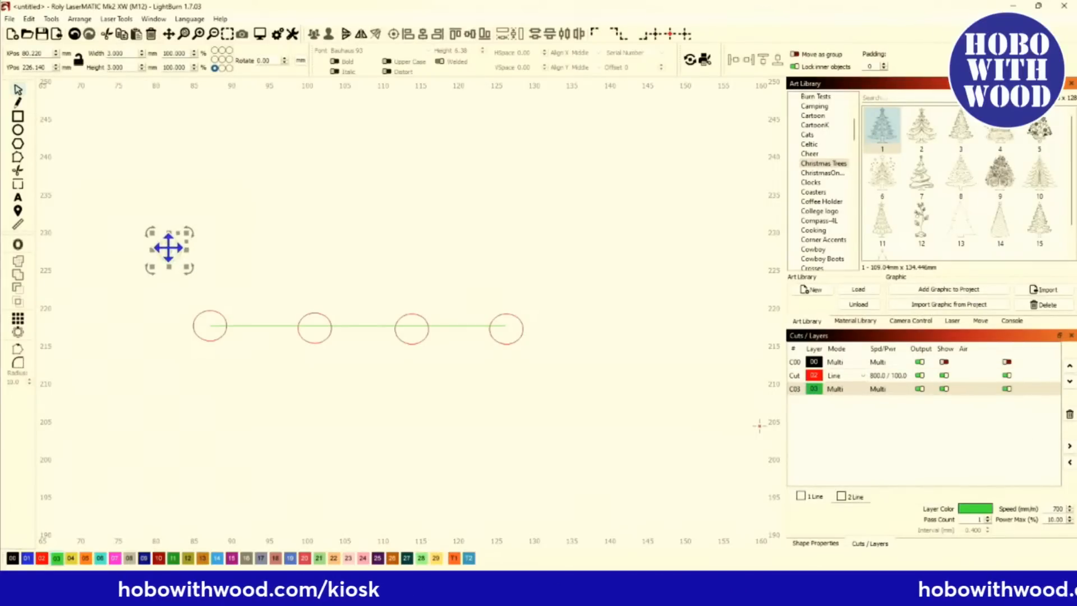
{"action": "scroll", "coordinate": [167, 252], "scroll_direction": "up", "scroll_amount": 5}
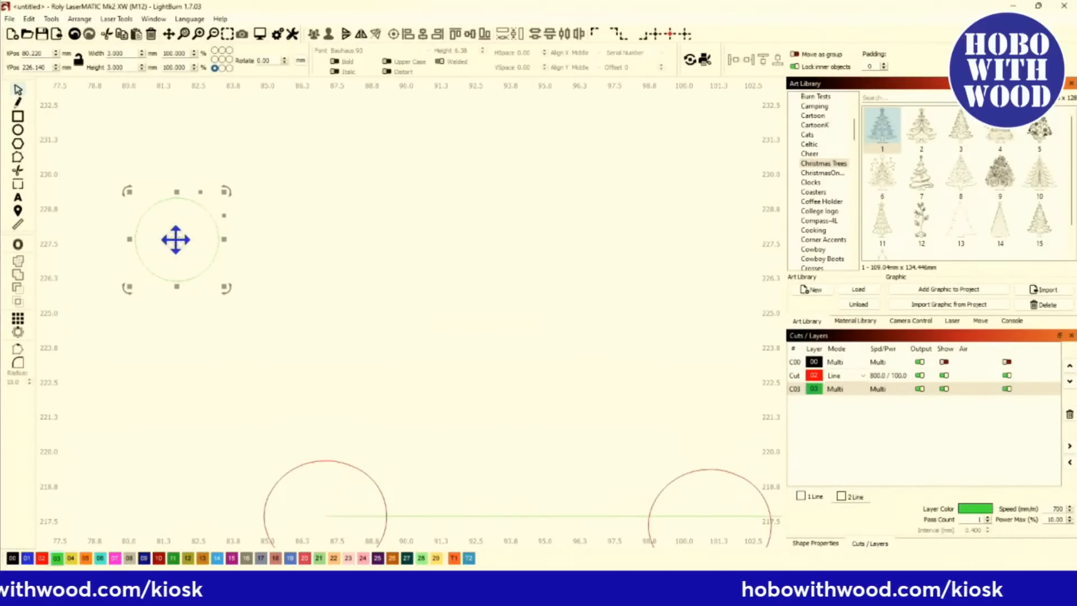
{"action": "left_click_drag", "start_coordinate": [175, 238], "coordinate": [305, 504]}
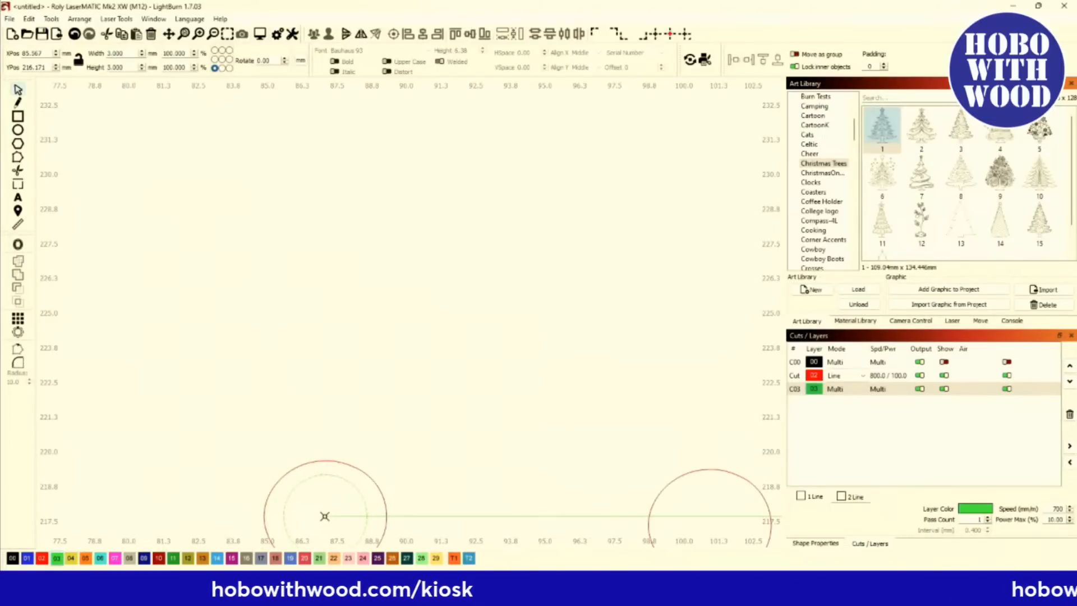
{"action": "scroll", "coordinate": [325, 516], "scroll_direction": "down", "scroll_amount": 3}
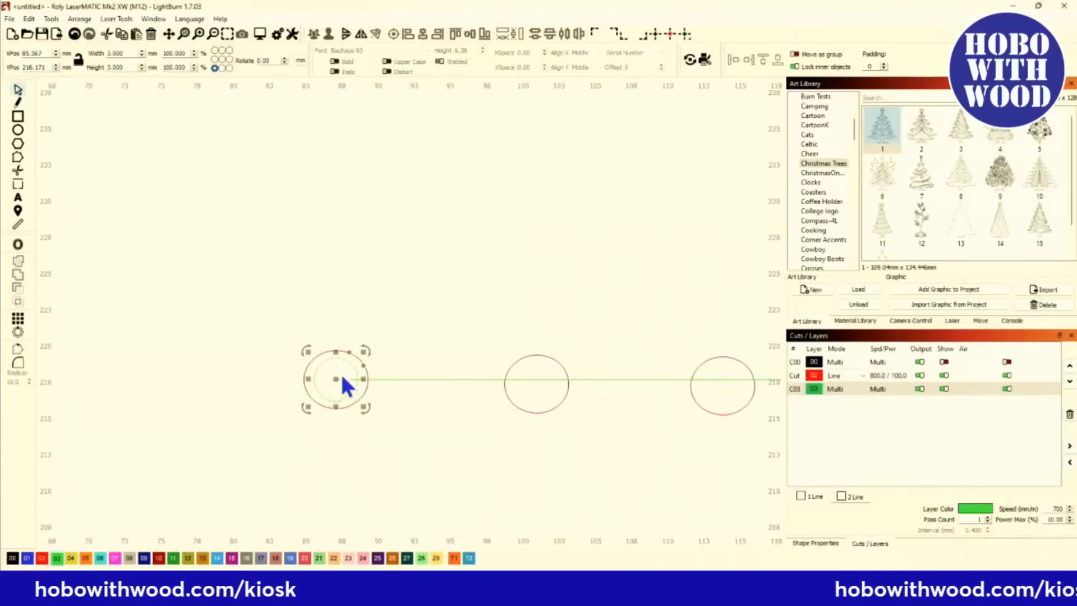
{"action": "scroll", "coordinate": [337, 387], "scroll_direction": "up", "scroll_amount": 5}
{"action": "left_click_drag", "start_coordinate": [337, 390], "coordinate": [344, 233]}
{"action": "scroll", "coordinate": [344, 234], "scroll_direction": "up", "scroll_amount": 1}
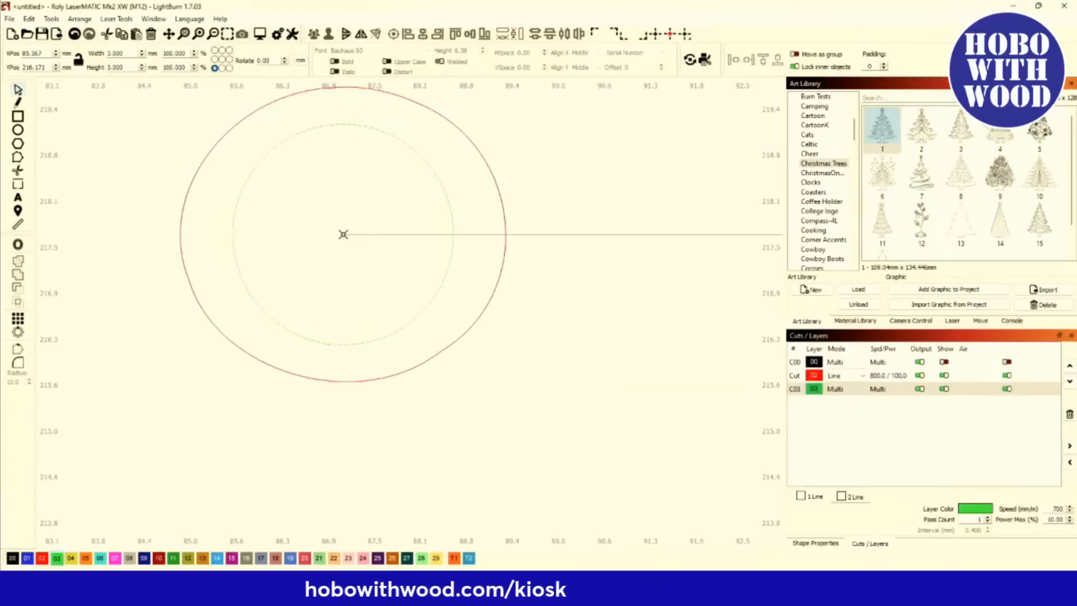
Step: Copy the 3 mm circle along the guide line using Copy Along Path with 4 copies
{"action": "scroll", "coordinate": [388, 255], "scroll_direction": "down", "scroll_amount": 6}
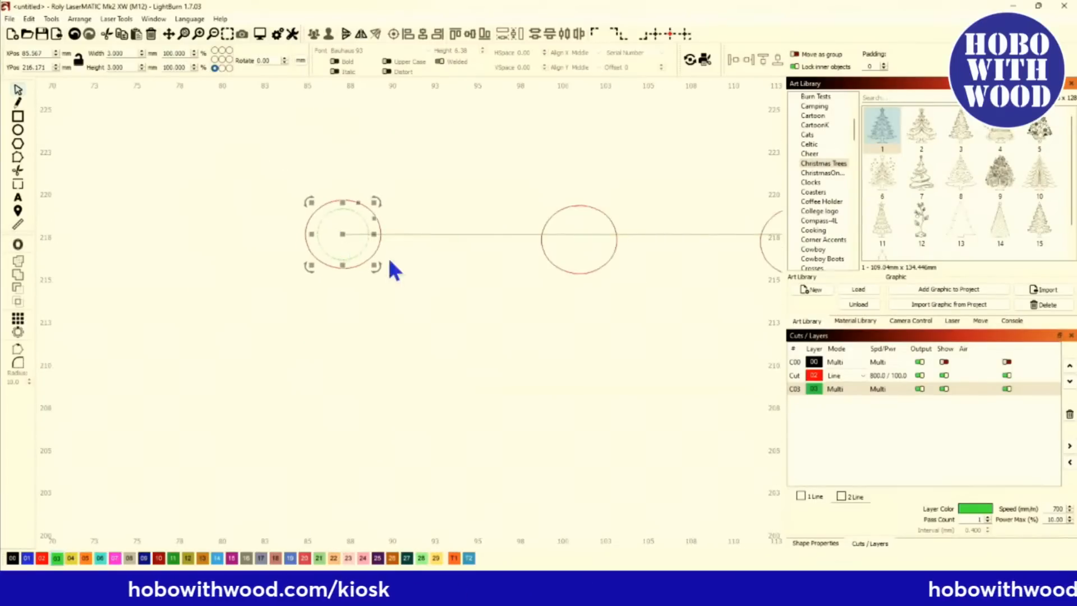
{"action": "scroll", "coordinate": [307, 301], "scroll_direction": "down", "scroll_amount": 3}
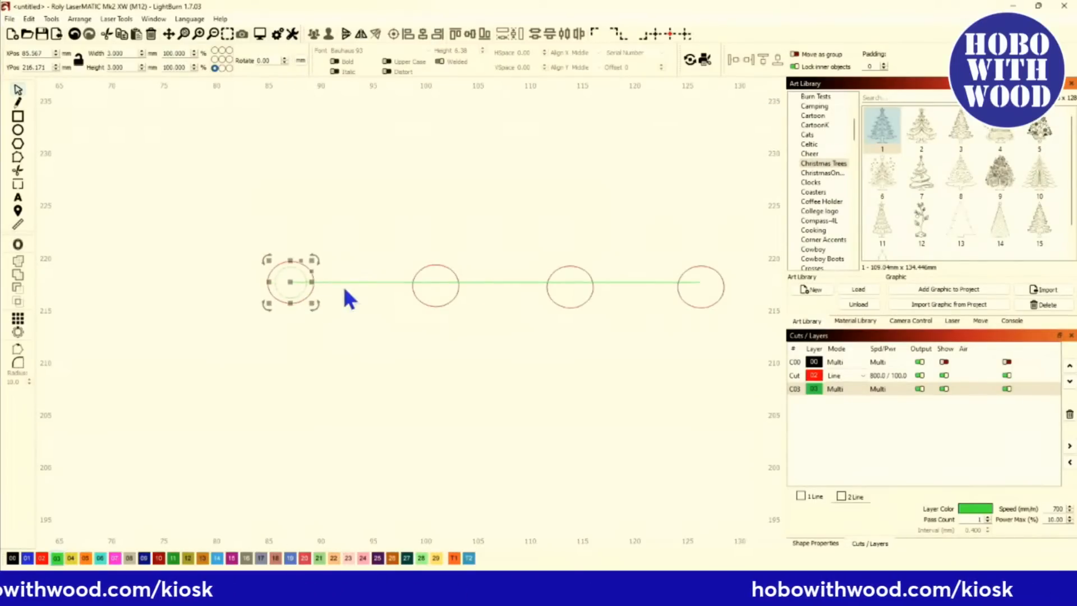
{"action": "scroll", "coordinate": [342, 284], "scroll_direction": "down", "scroll_amount": 1}
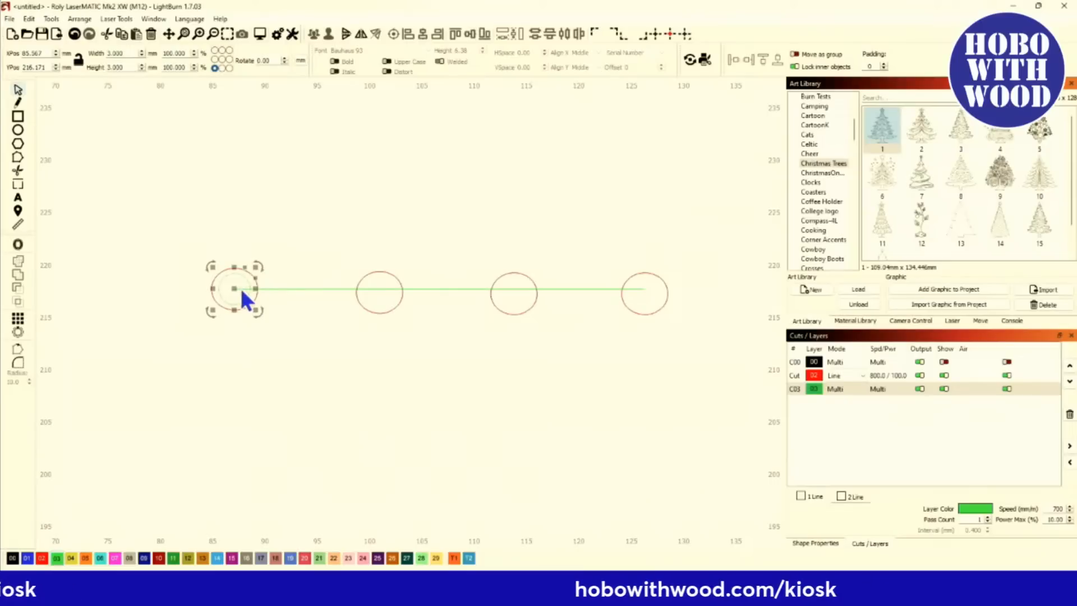
{"action": "scroll", "coordinate": [235, 289], "scroll_direction": "up", "scroll_amount": 1}
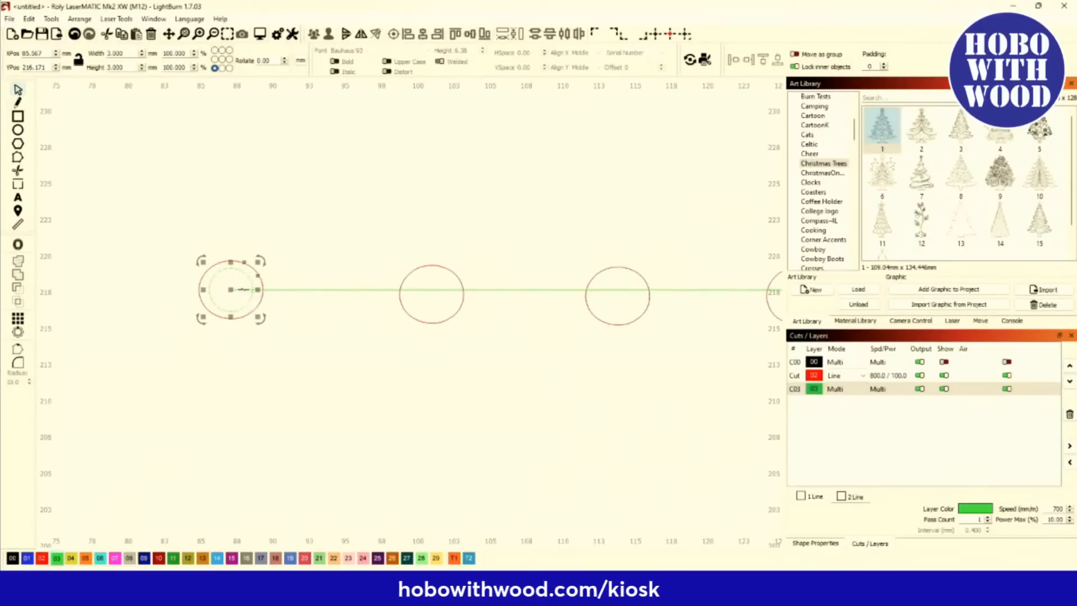
{"action": "scroll", "coordinate": [251, 298], "scroll_direction": "down", "scroll_amount": 1}
{"action": "scroll", "coordinate": [236, 314], "scroll_direction": "right", "scroll_amount": 1}
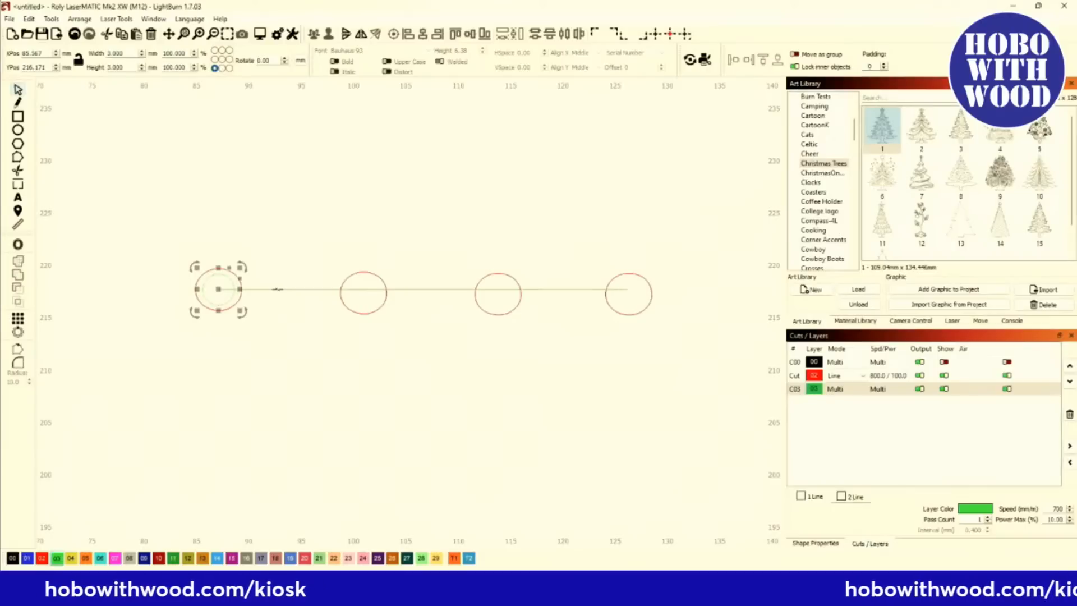
{"action": "left_click", "coordinate": [277, 289], "text": "shift"}
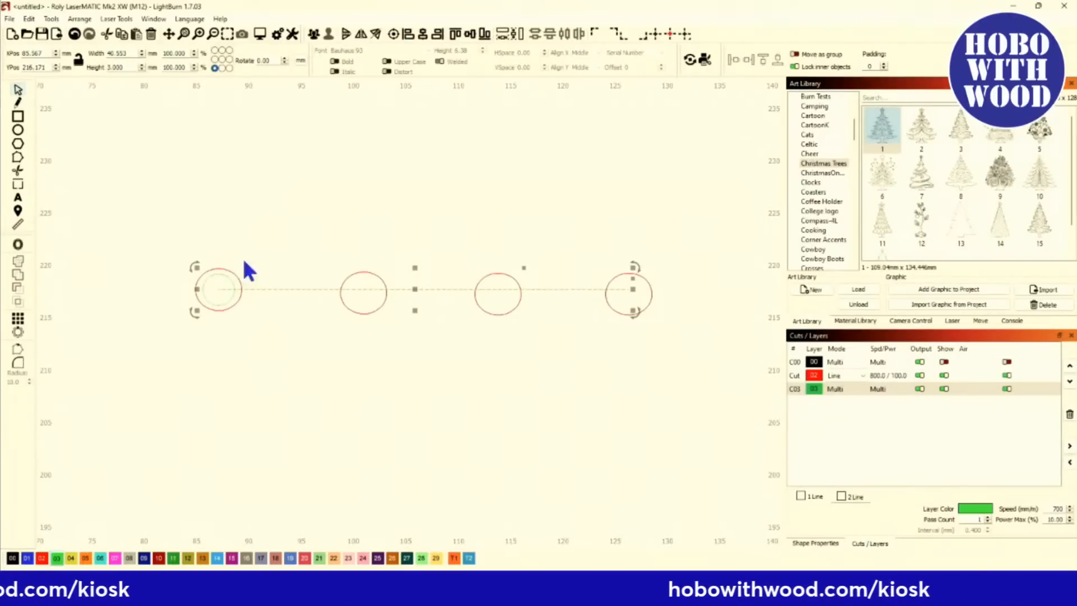
{"action": "left_click", "coordinate": [79, 19]}
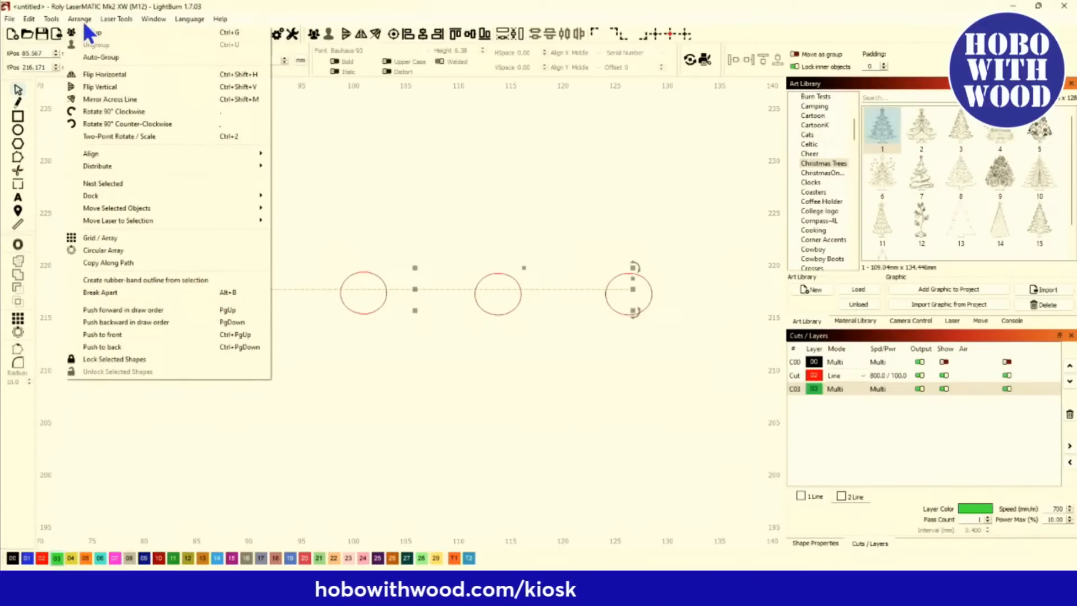
{"action": "left_click", "coordinate": [111, 263]}
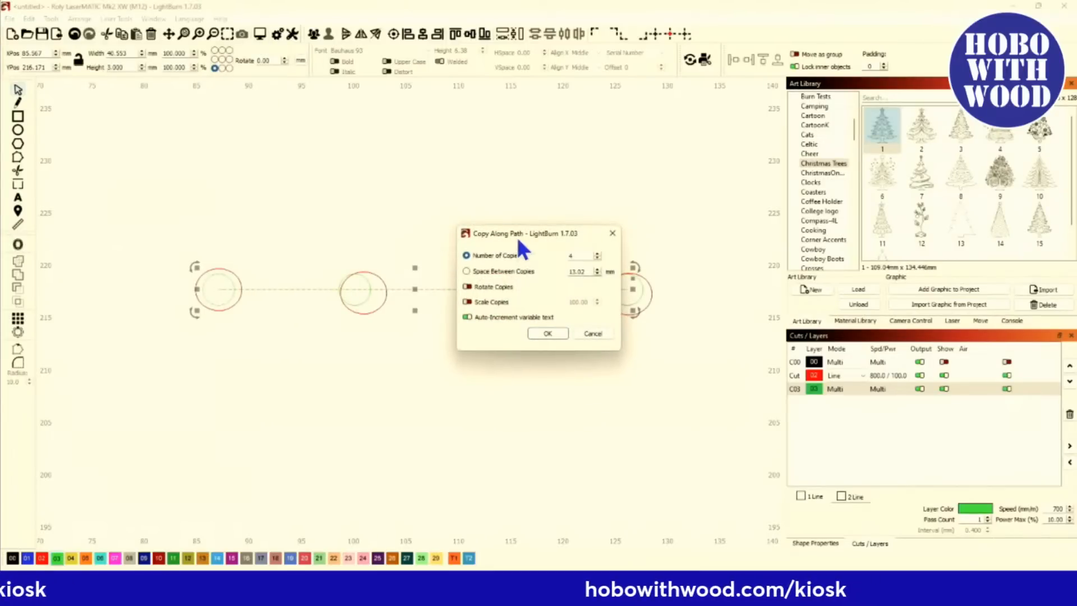
{"action": "left_click_drag", "start_coordinate": [517, 239], "coordinate": [748, 189]}
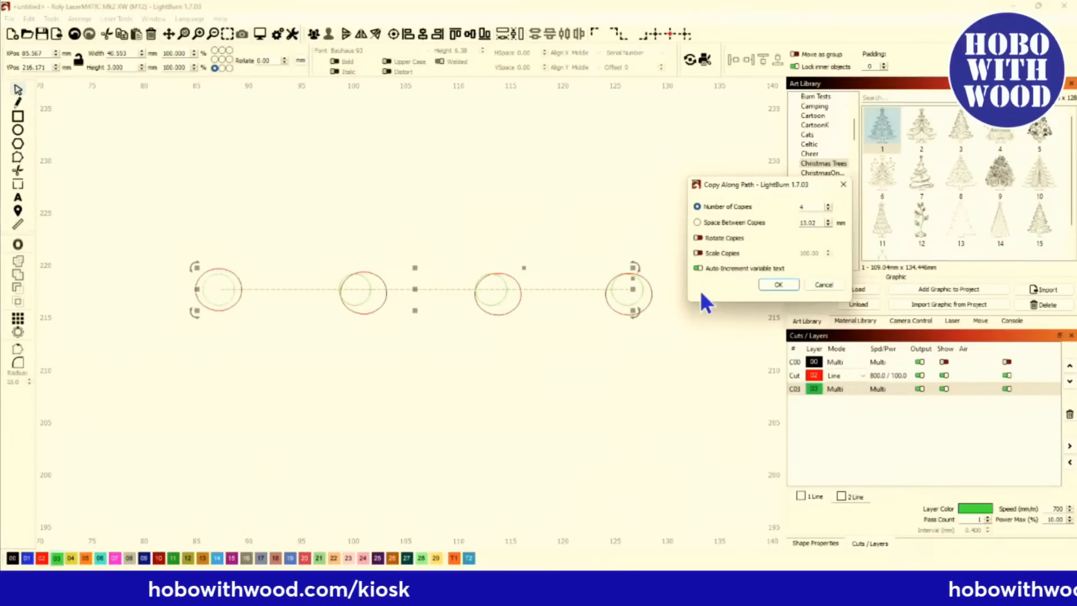
{"action": "left_click", "coordinate": [777, 285]}
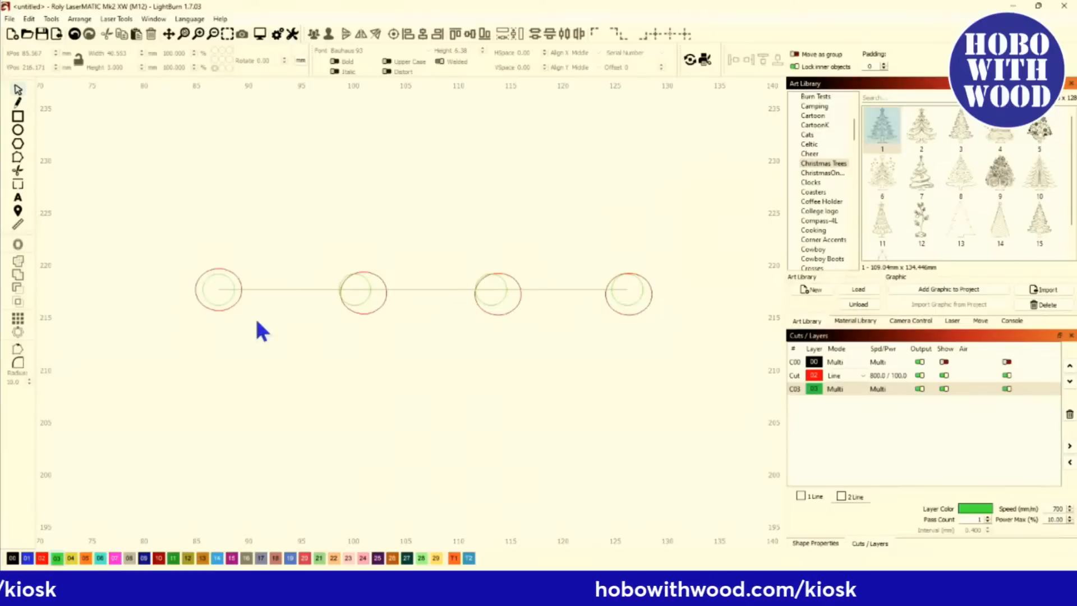
Step: Delete the guide line and the original red holes of the four-hole row, keeping the green 3 mm circles
{"action": "scroll", "coordinate": [247, 320], "scroll_direction": "down", "scroll_amount": 1}
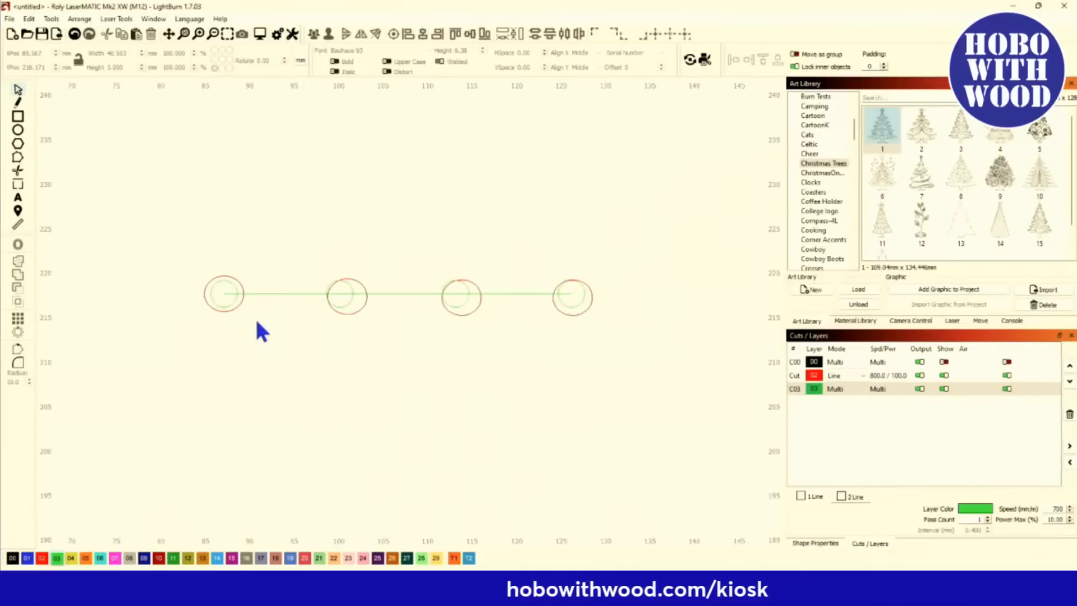
{"action": "left_click", "coordinate": [286, 293]}
{"action": "key", "text": "Delete"}
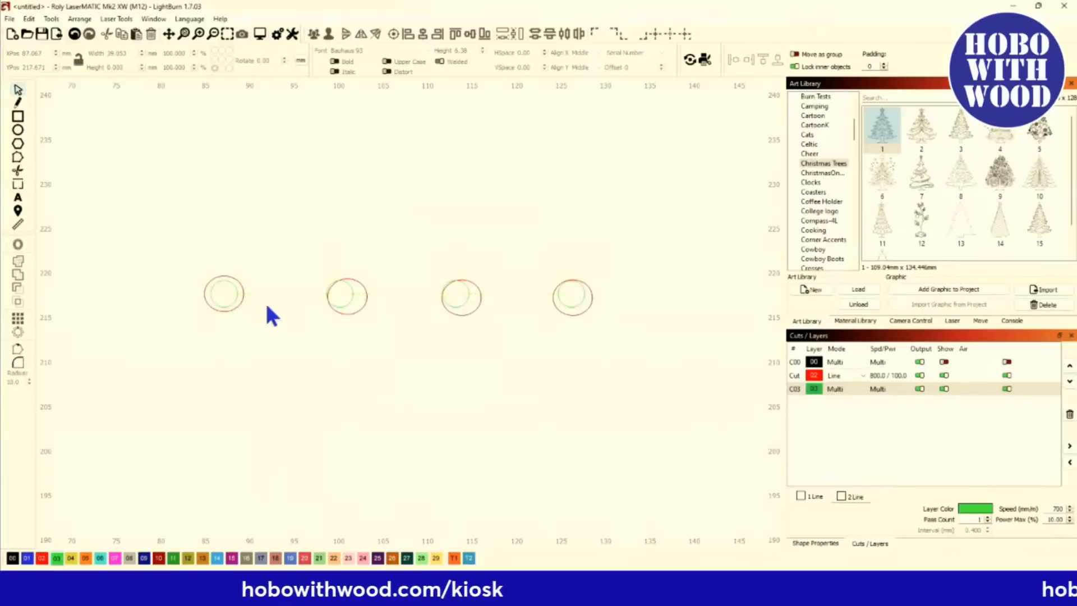
{"action": "left_click", "coordinate": [344, 315]}
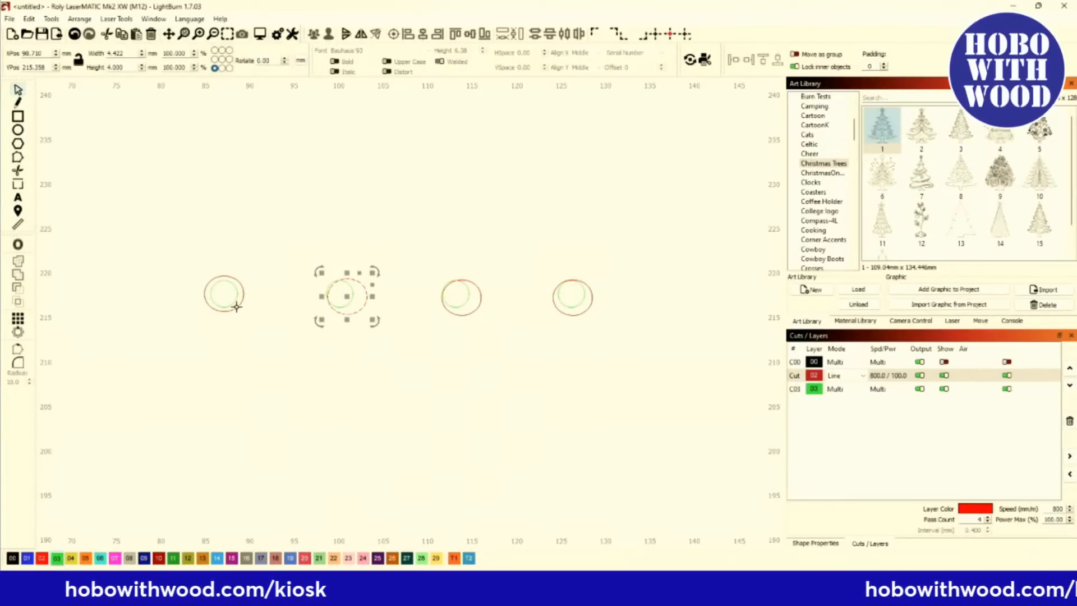
{"action": "left_click", "coordinate": [236, 308], "text": "shift"}
{"action": "key", "text": "Delete"}
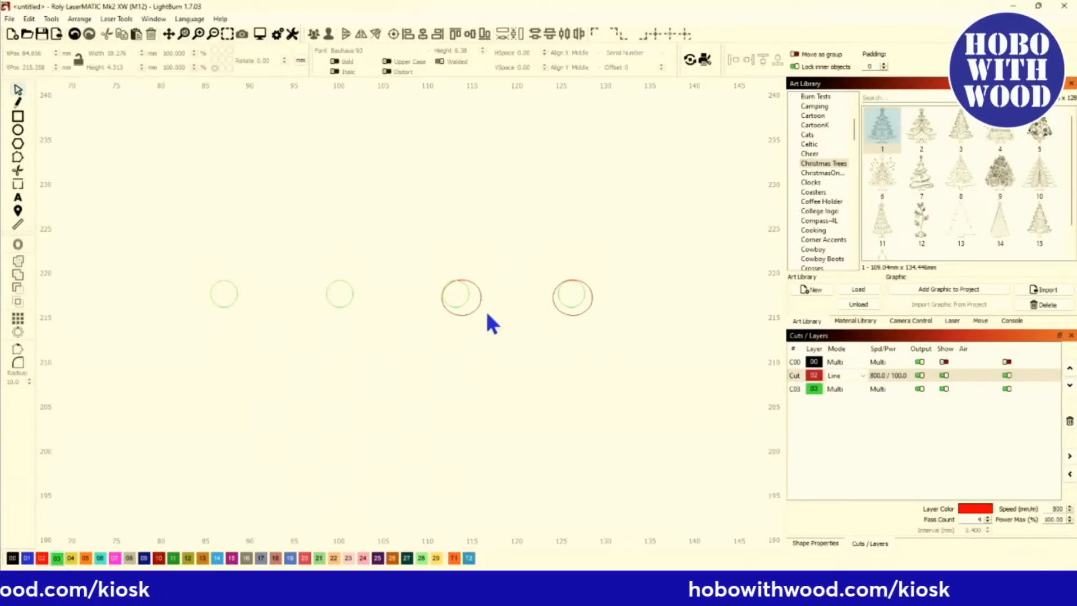
Step: Draw a horizontal guide line from the first hole's centre to the last hole's centre in the upper nine-hole row
{"action": "scroll", "coordinate": [563, 324], "scroll_direction": "down", "scroll_amount": 8}
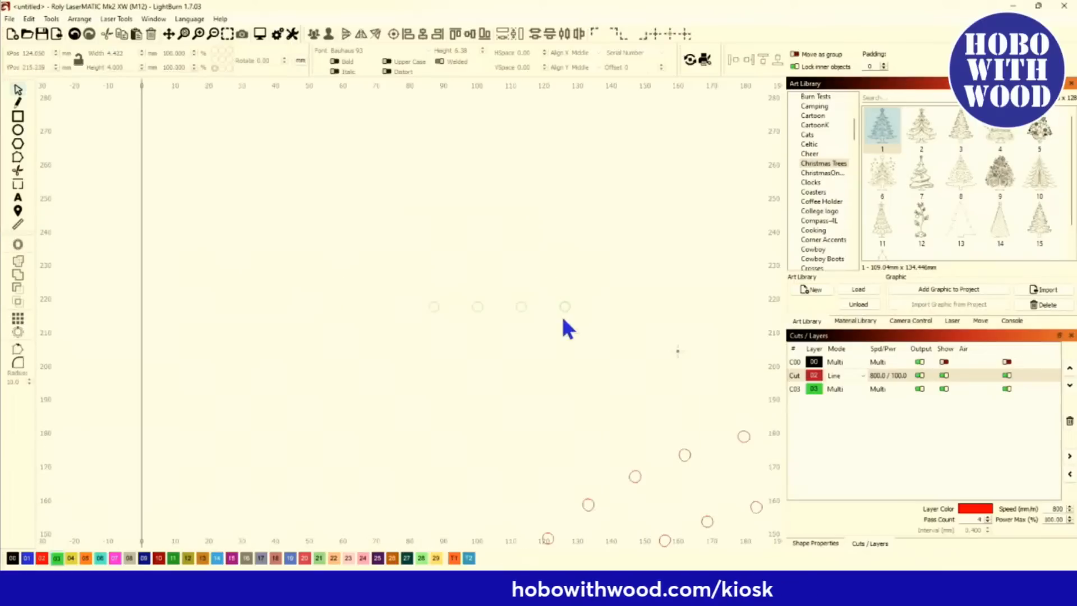
{"action": "scroll", "coordinate": [561, 325], "scroll_direction": "up", "scroll_amount": 1}
{"action": "scroll", "coordinate": [448, 319], "scroll_direction": "right", "scroll_amount": 6}
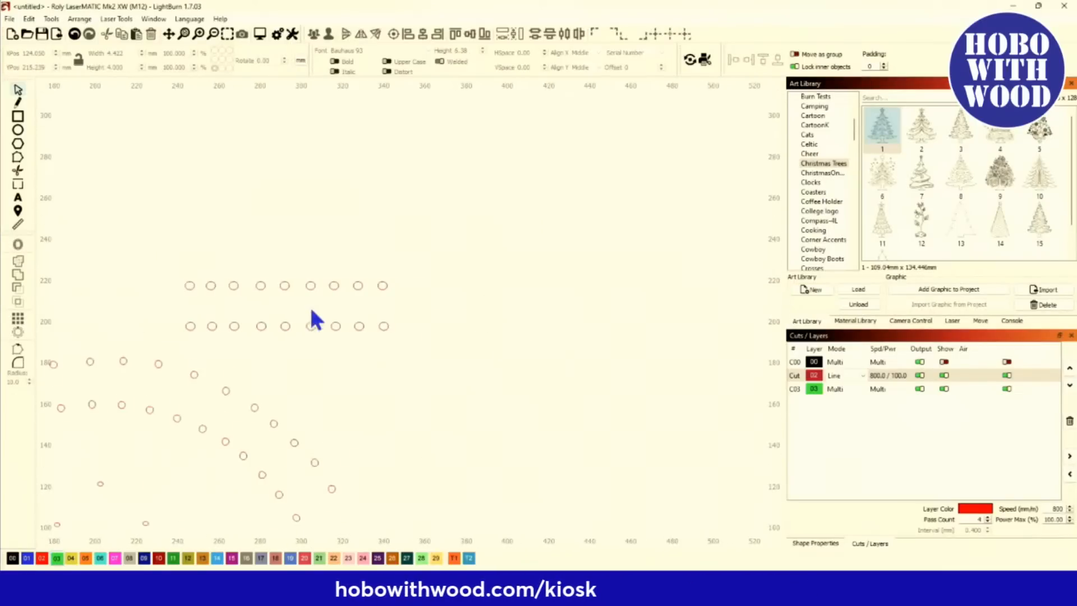
{"action": "left_click", "coordinate": [20, 104]}
{"action": "scroll", "coordinate": [163, 247], "scroll_direction": "up", "scroll_amount": 3}
{"action": "scroll", "coordinate": [163, 247], "scroll_direction": "up", "scroll_amount": 2}
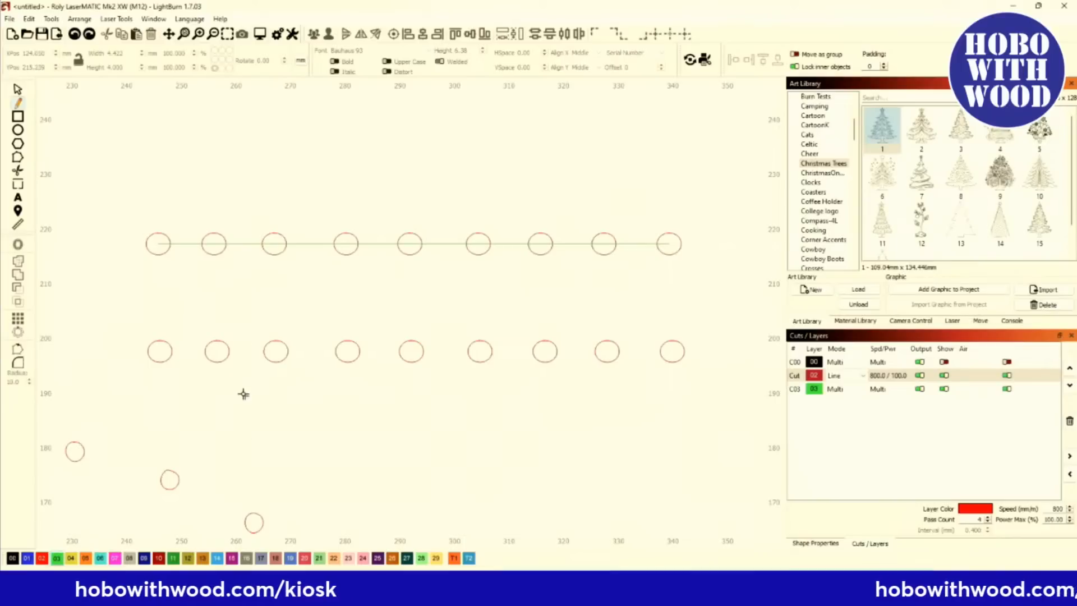
Step: Draw a circle with locked proportions and 3 mm width, and place it in the first hole of the upper nine-hole row
{"action": "left_click", "coordinate": [18, 130]}
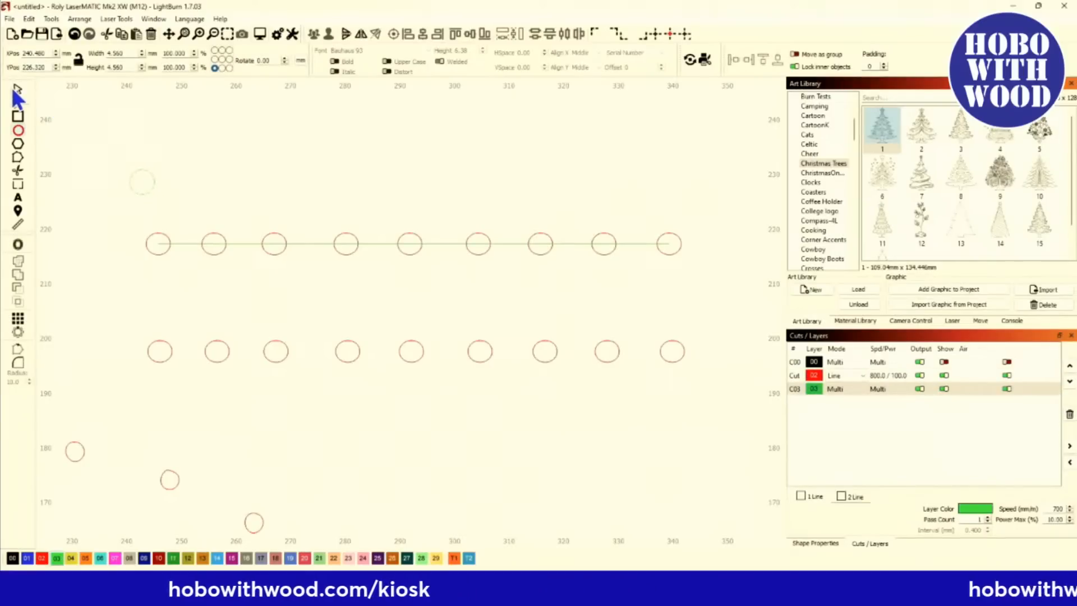
{"action": "key", "text": "Escape"}
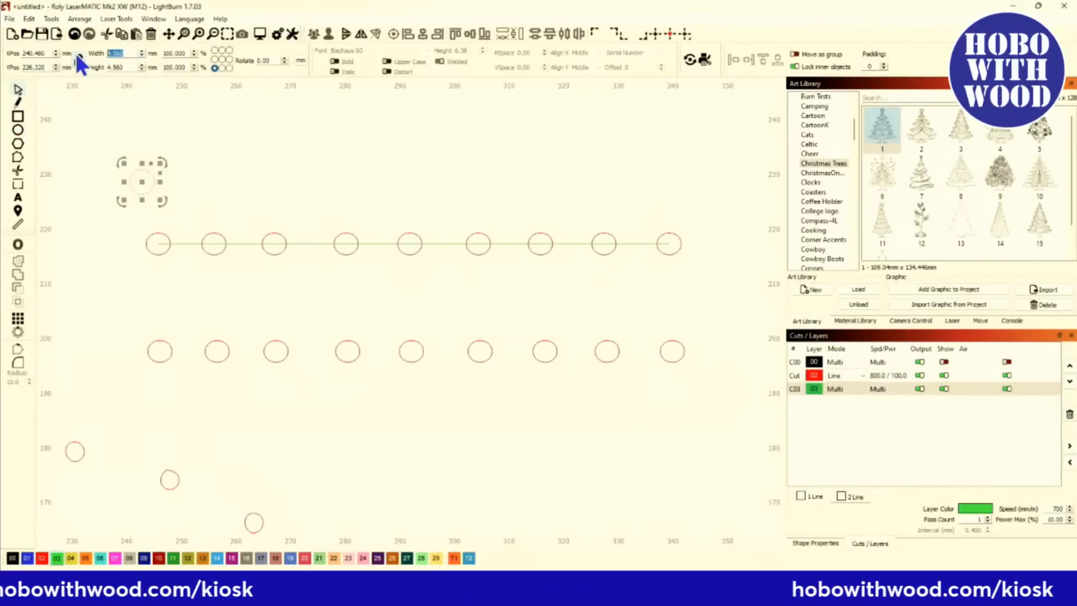
{"action": "type", "text": "3"}
{"action": "key", "text": "Return"}
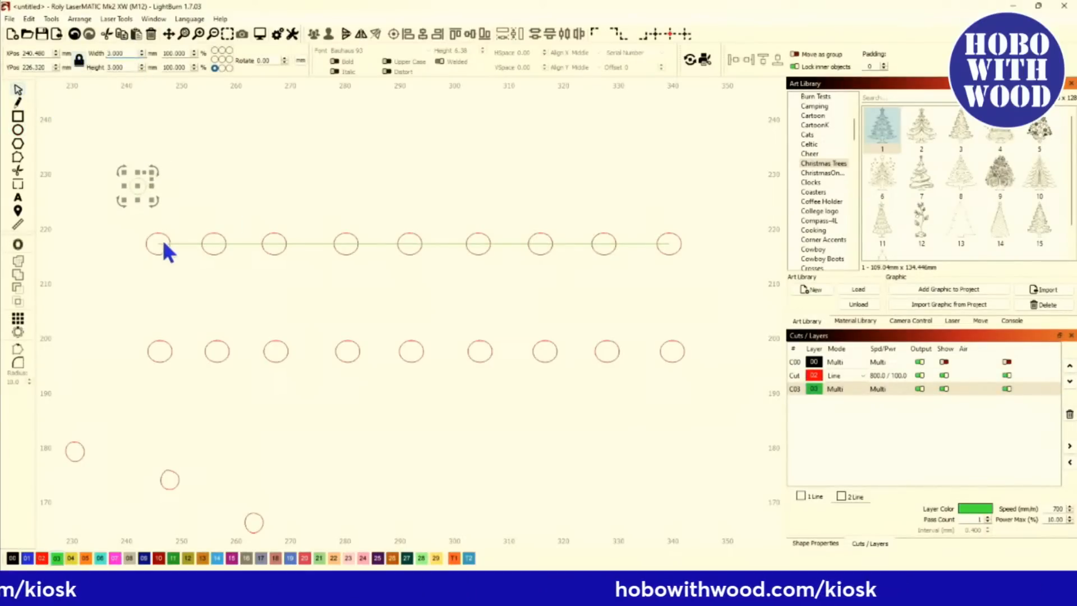
{"action": "scroll", "coordinate": [147, 254], "scroll_direction": "up", "scroll_amount": 3}
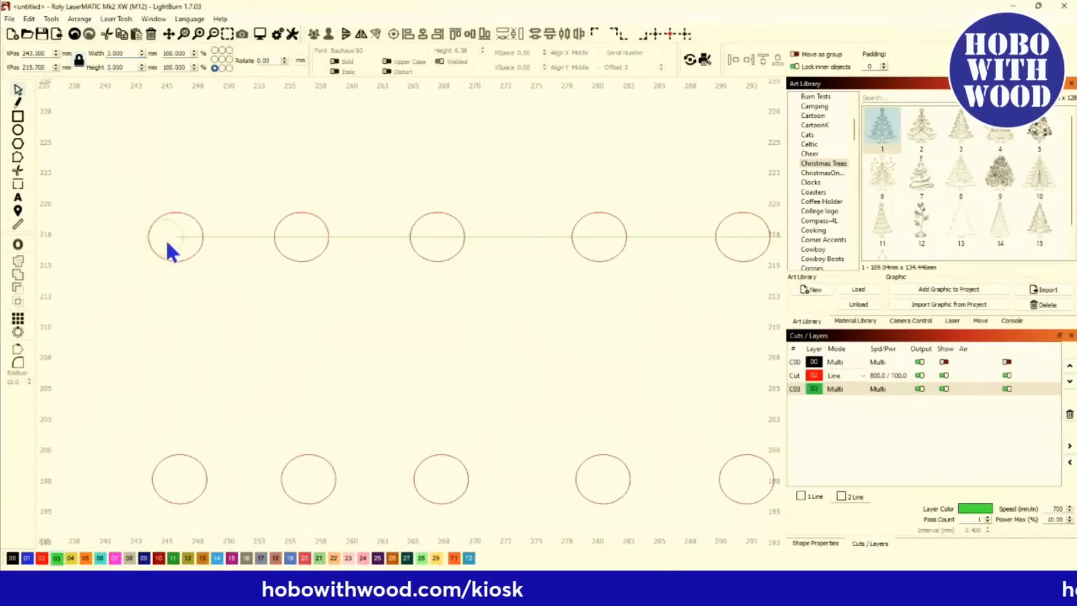
Step: Try Copy Along Path with 4 copies of the 3 mm circle along the nine-hole row's guide line
{"action": "scroll", "coordinate": [177, 236], "scroll_direction": "down", "scroll_amount": 3}
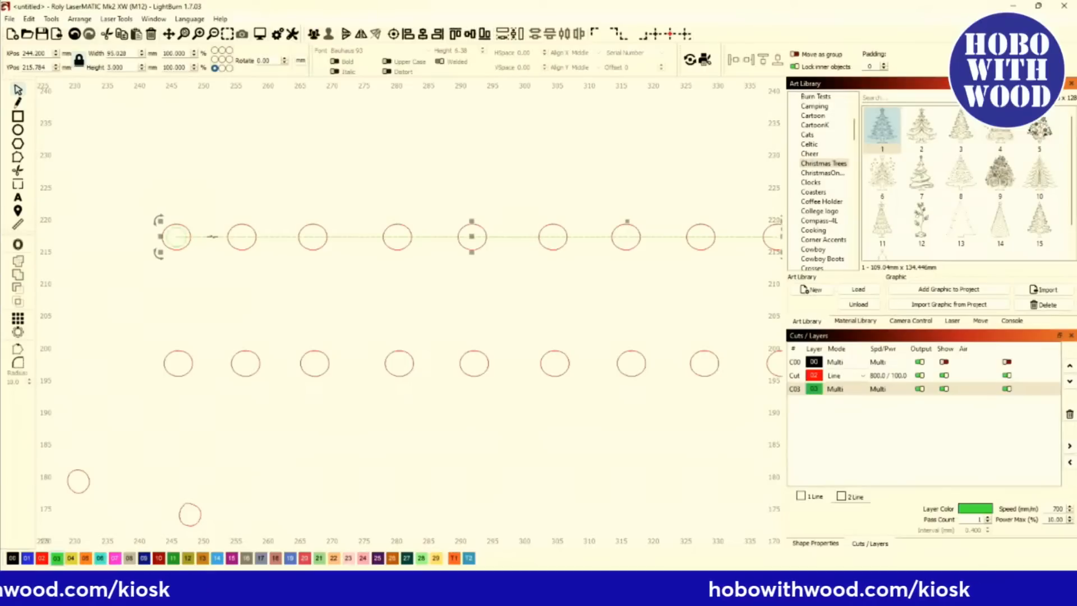
{"action": "left_click", "coordinate": [81, 19]}
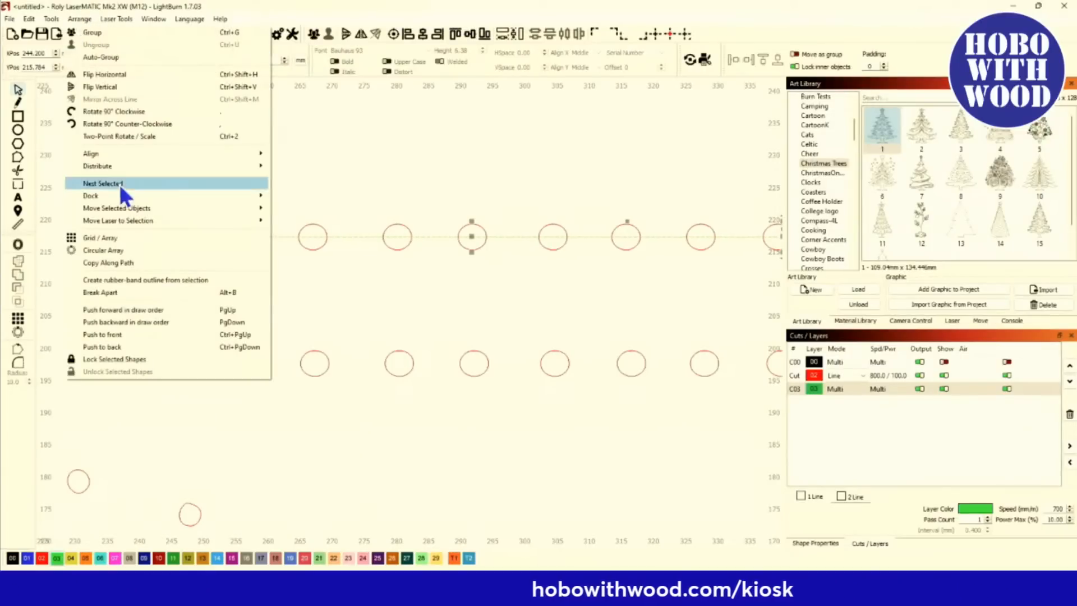
{"action": "left_click", "coordinate": [120, 262]}
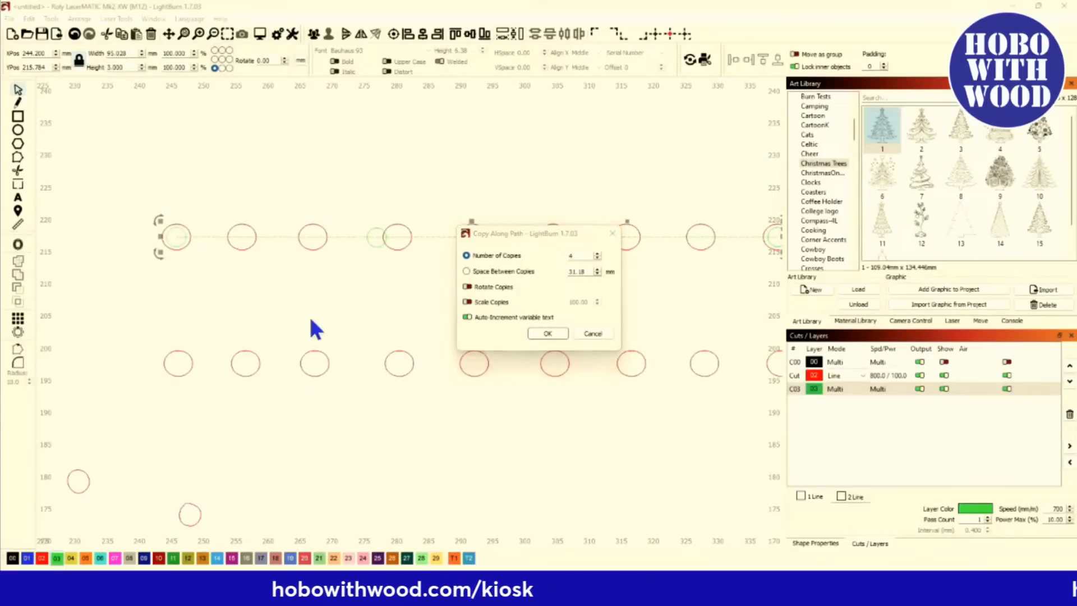
{"action": "left_click", "coordinate": [587, 334]}
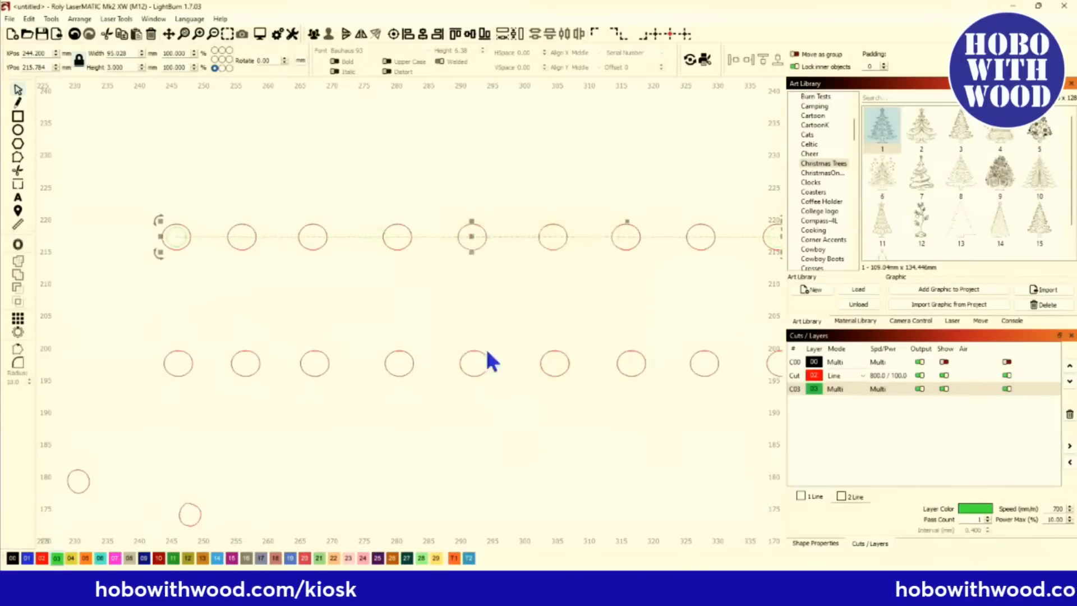
Step: Use Copy Along Path to place nine evenly spaced 3 mm circles along the upper nine-hole row's guide line
{"action": "scroll", "coordinate": [485, 347], "scroll_direction": "down", "scroll_amount": 3}
{"action": "left_click_drag", "start_coordinate": [370, 338], "coordinate": [359, 303]}
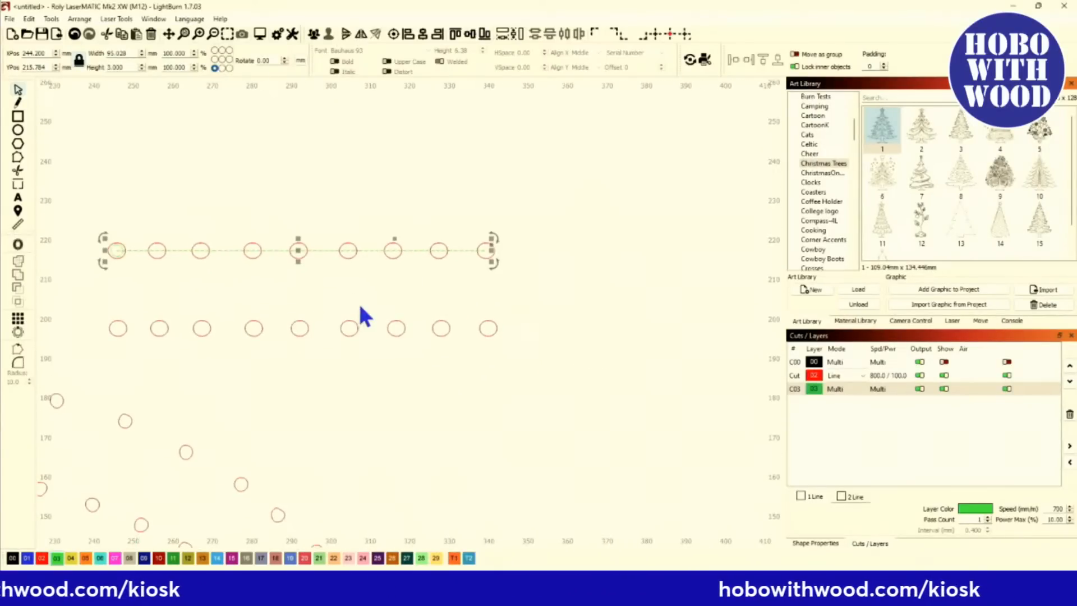
{"action": "left_click", "coordinate": [79, 20]}
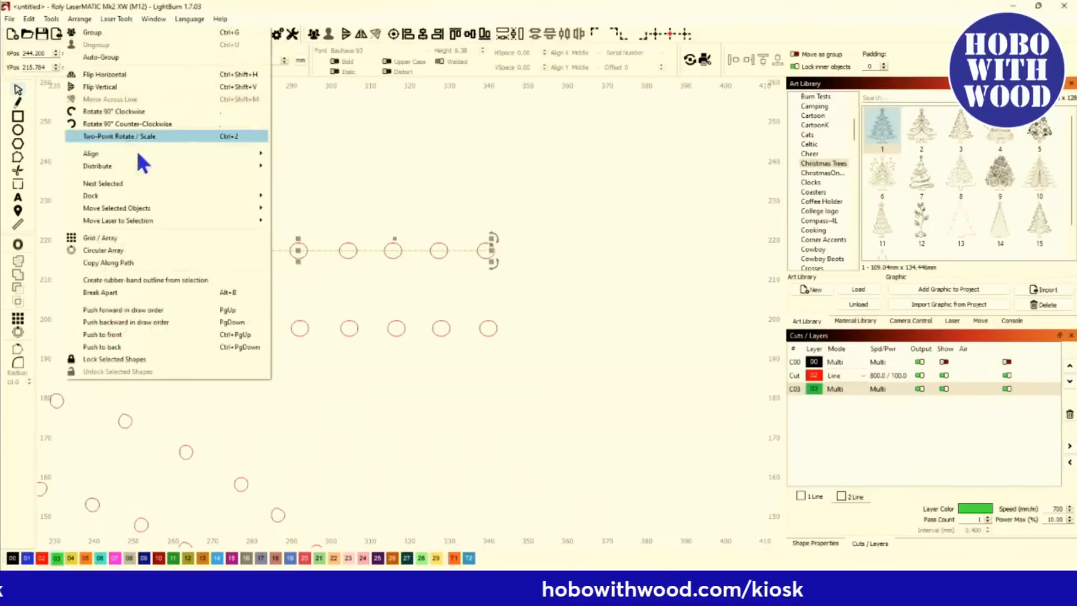
{"action": "mouse_move", "coordinate": [148, 221]}
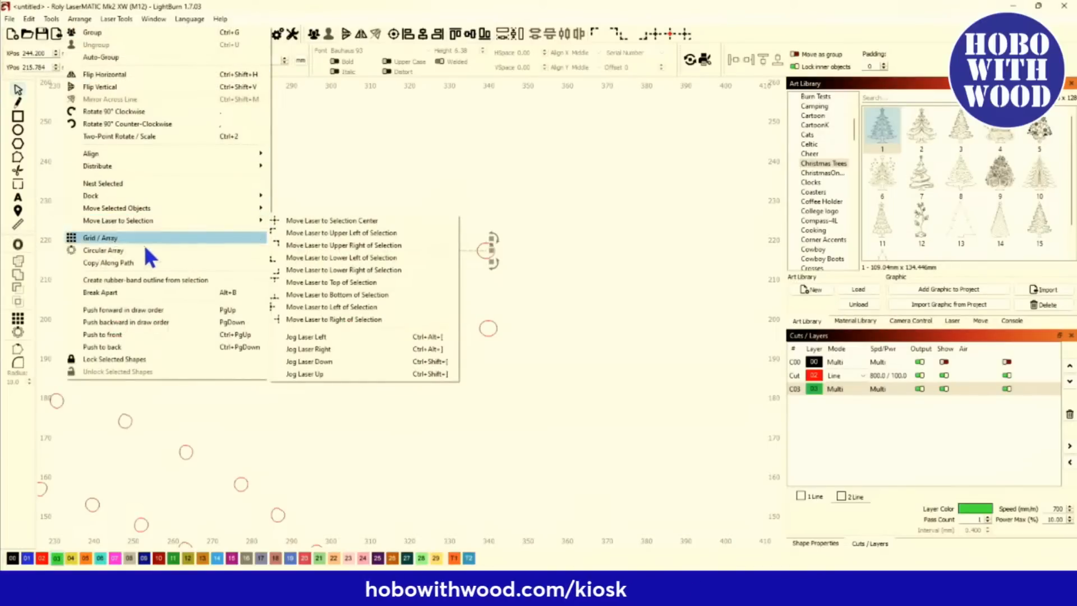
{"action": "left_click", "coordinate": [212, 265]}
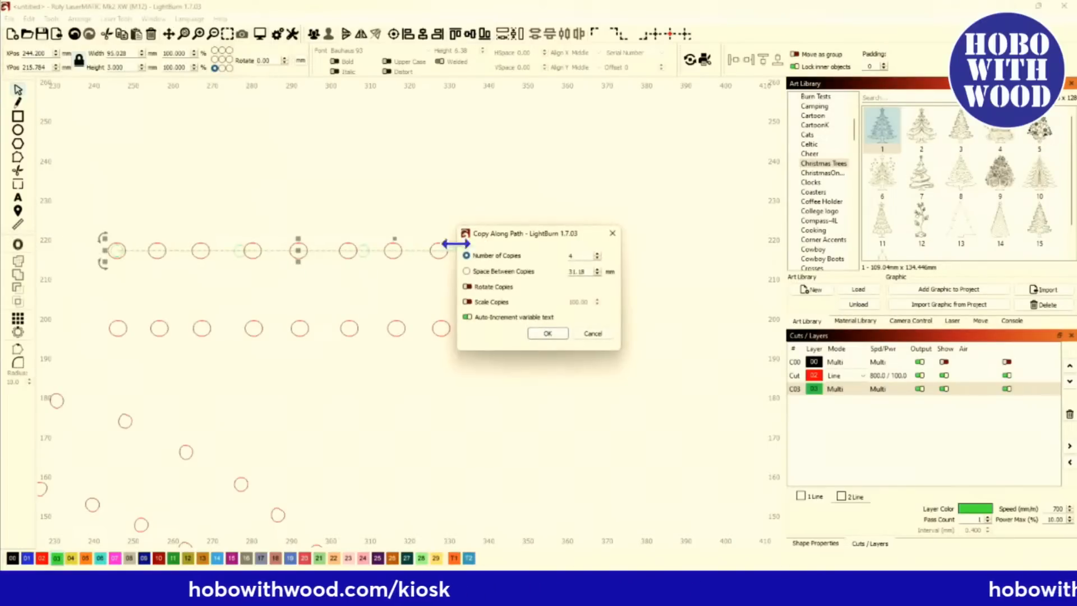
{"action": "left_click_drag", "start_coordinate": [531, 223], "coordinate": [651, 189]}
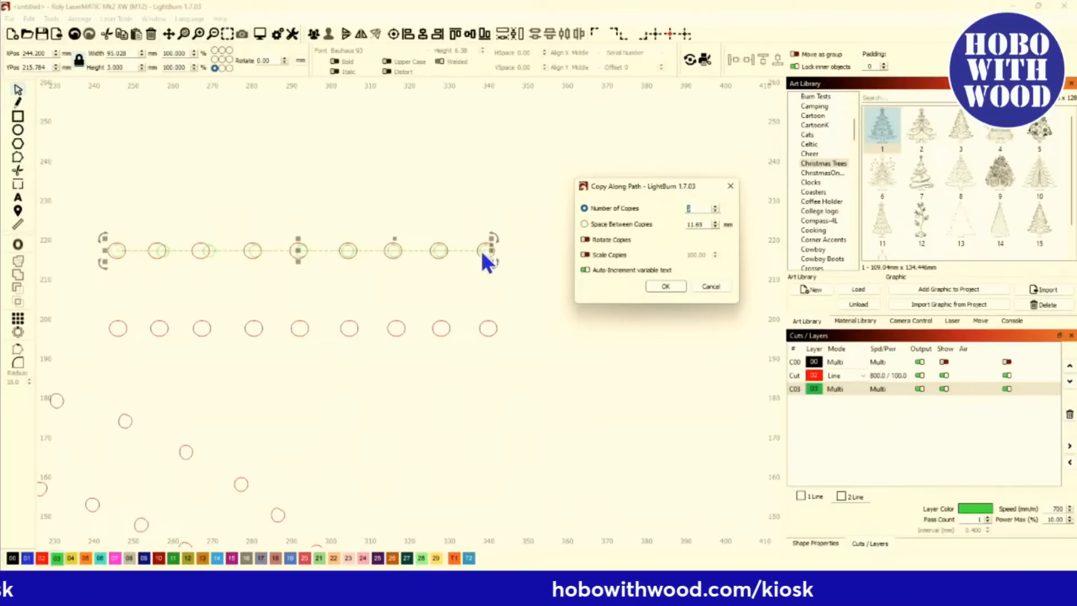
{"action": "left_click", "coordinate": [665, 286]}
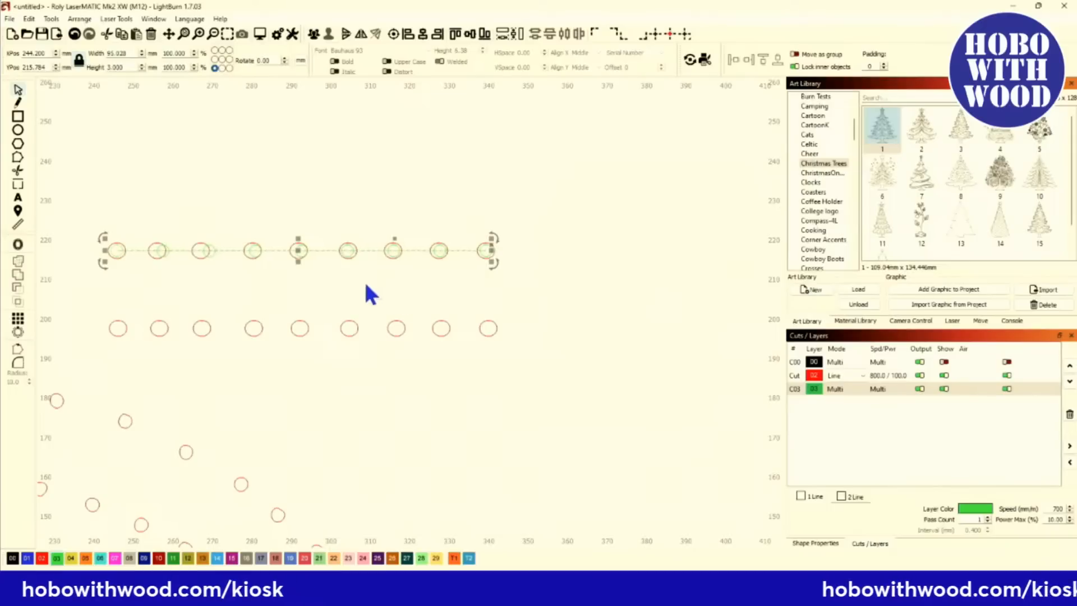
{"action": "left_click", "coordinate": [325, 279]}
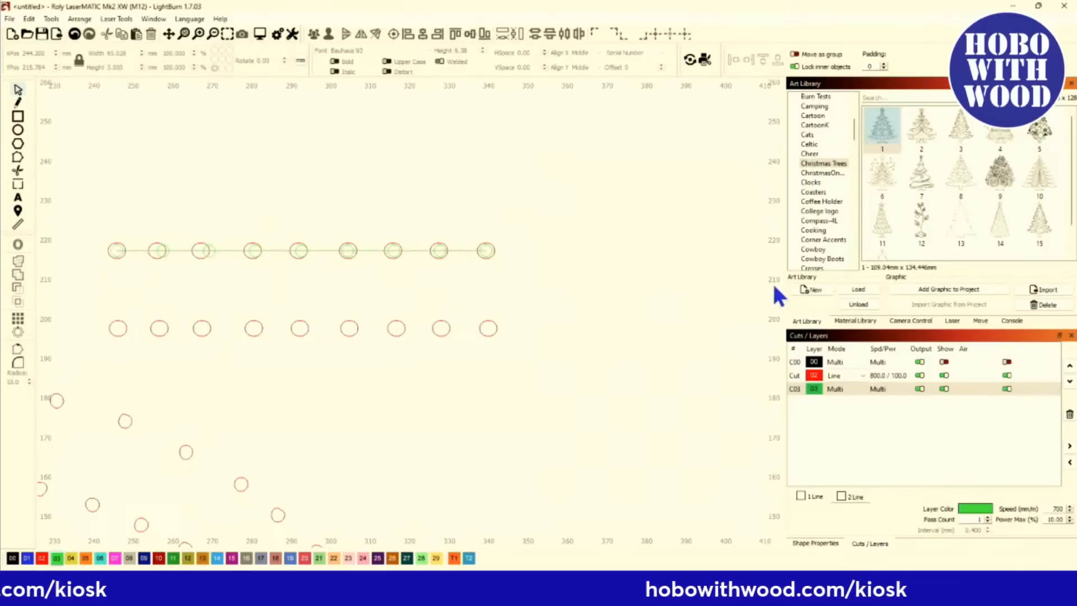
Step: Hide the green layer, delete the nine original red holes of the upper row, and show the green layer again
{"action": "left_click", "coordinate": [944, 376]}
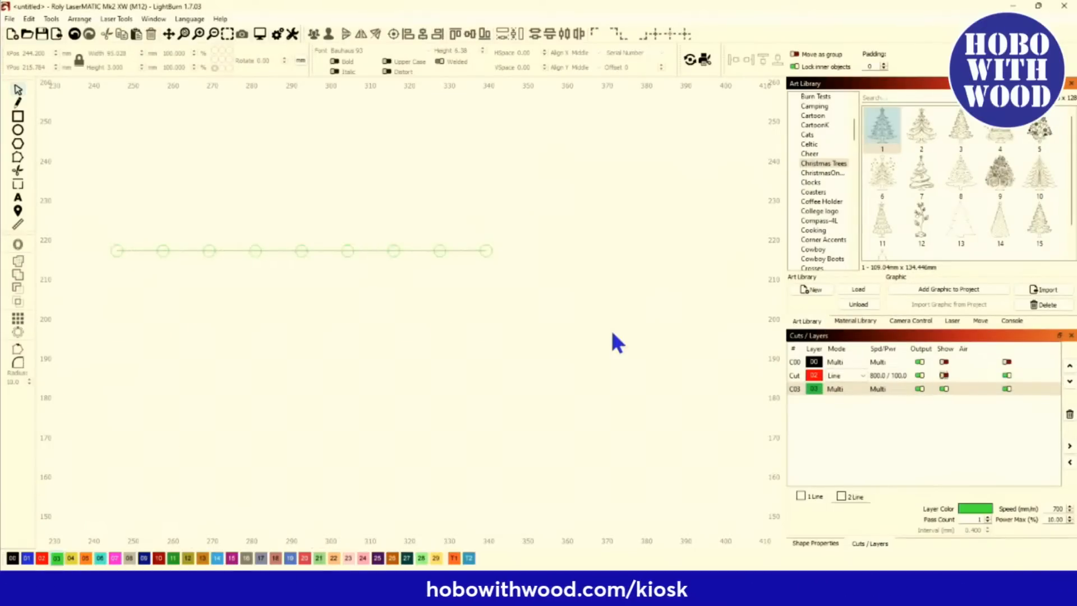
{"action": "left_click", "coordinate": [941, 377]}
{"action": "left_click", "coordinate": [947, 377]}
{"action": "left_click", "coordinate": [947, 388]}
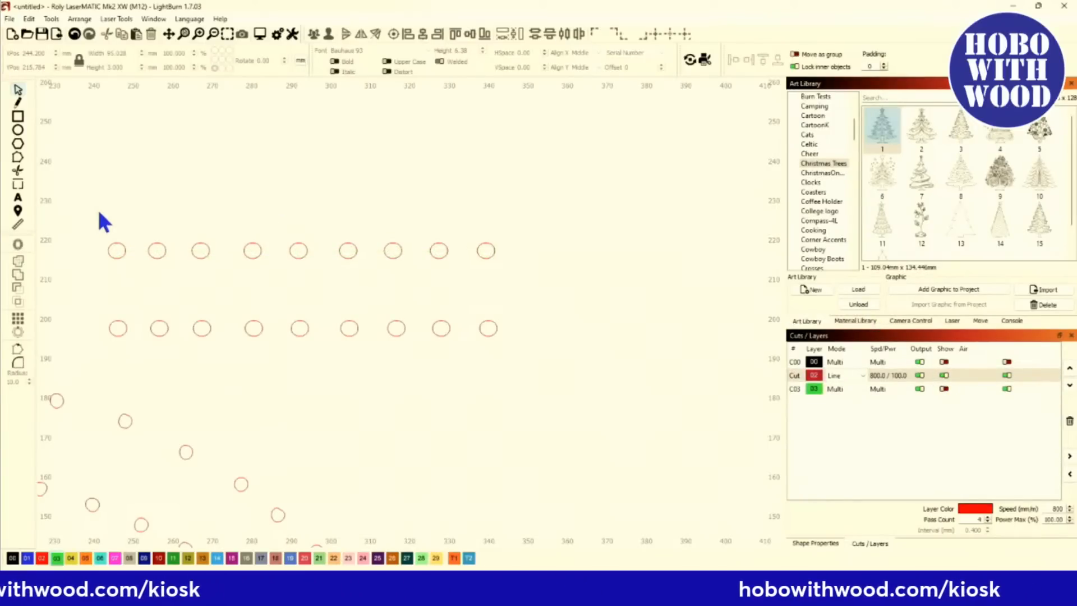
{"action": "left_click_drag", "start_coordinate": [99, 206], "coordinate": [549, 286]}
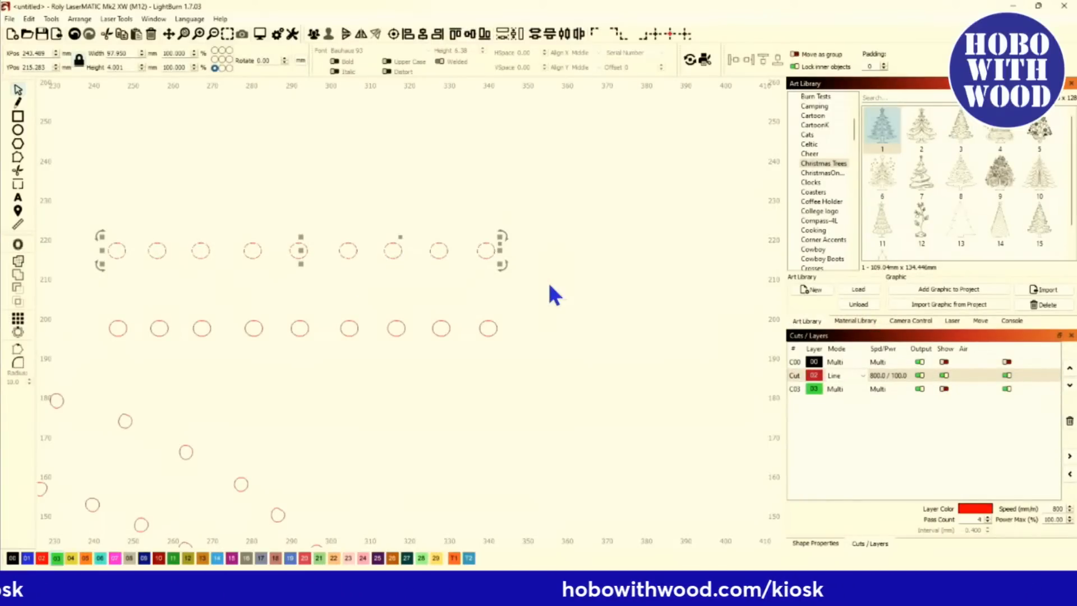
{"action": "key", "text": "Delete"}
{"action": "left_click", "coordinate": [943, 376]}
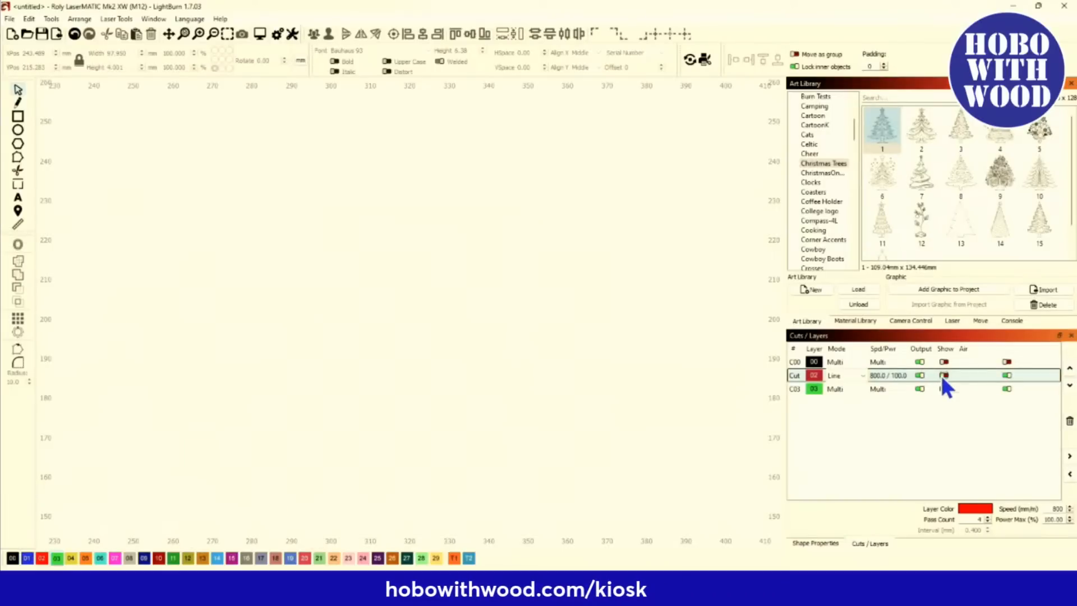
{"action": "left_click", "coordinate": [943, 376]}
{"action": "left_click", "coordinate": [944, 389]}
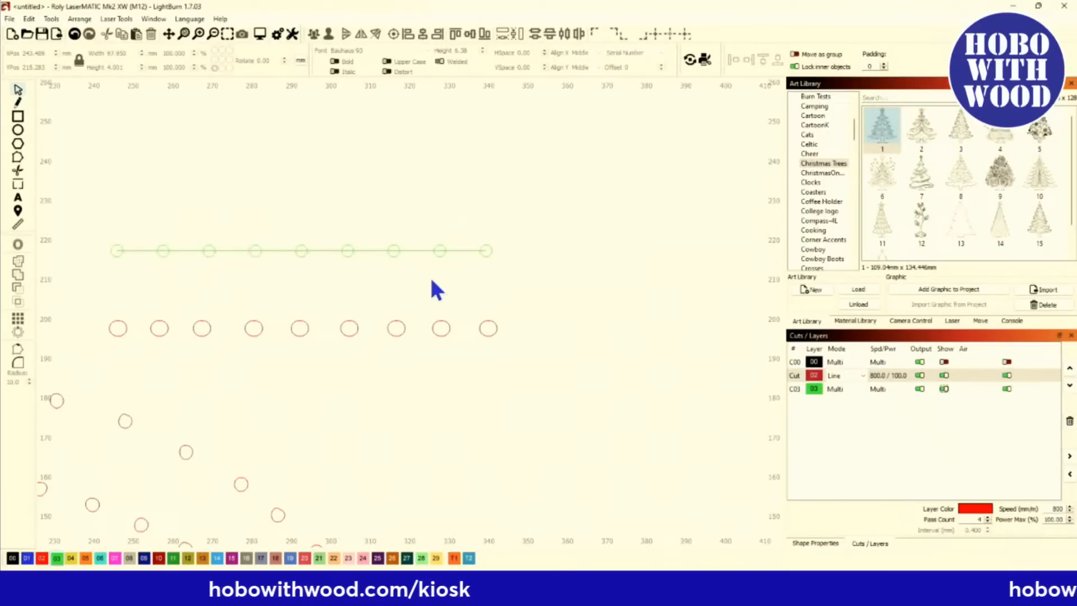
Step: Delete the guide line and place a copy of the nine green circles over the lower nine-hole row, centred on its middle hole
{"action": "left_click", "coordinate": [373, 250]}
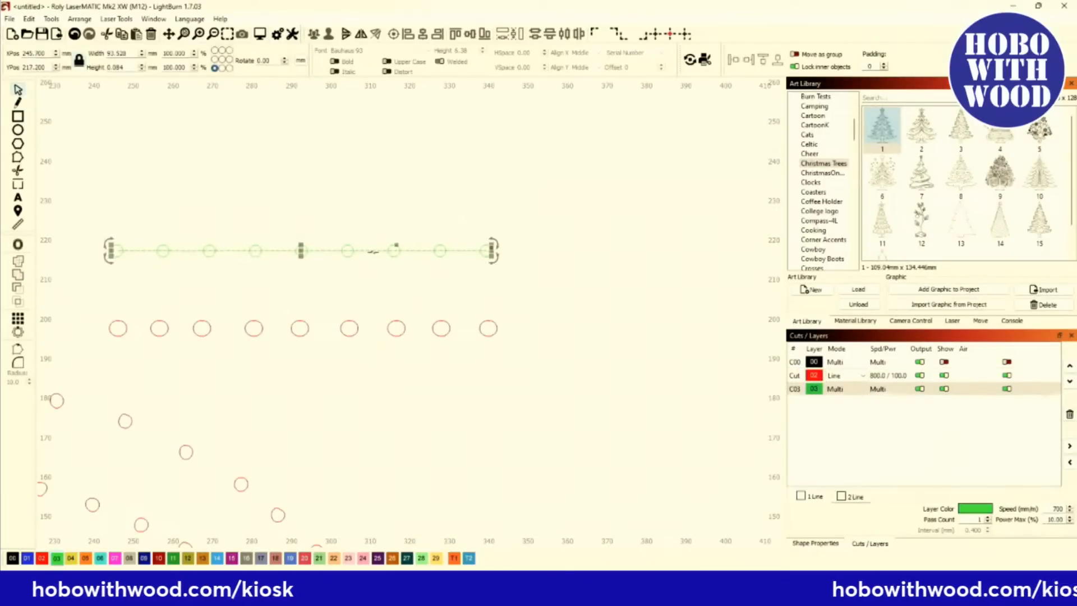
{"action": "left_click", "coordinate": [275, 258]}
{"action": "left_click_drag", "start_coordinate": [84, 223], "coordinate": [517, 293]}
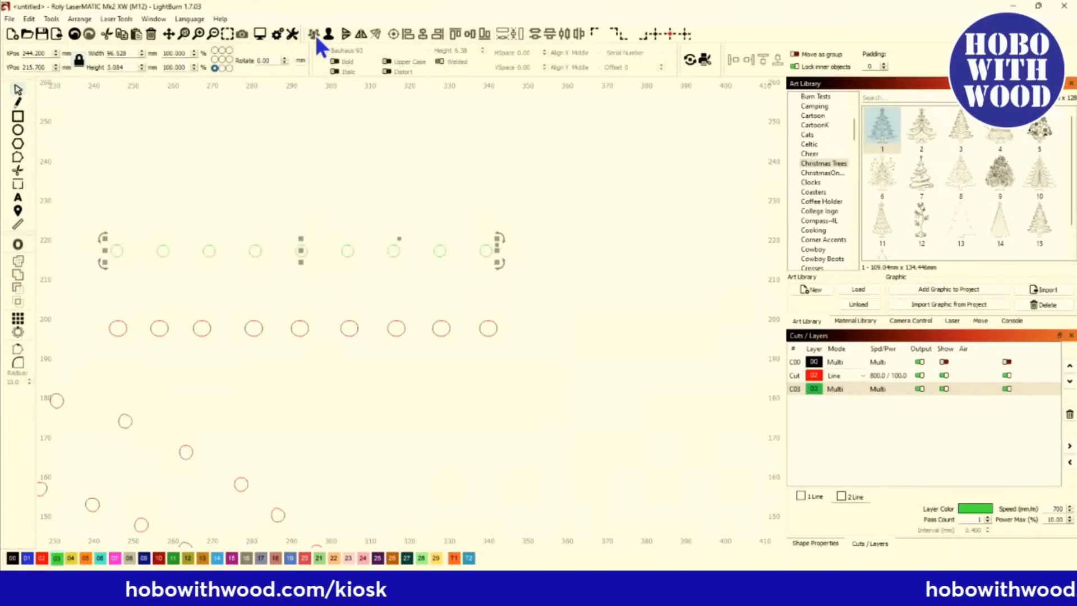
{"action": "left_click", "coordinate": [309, 356]}
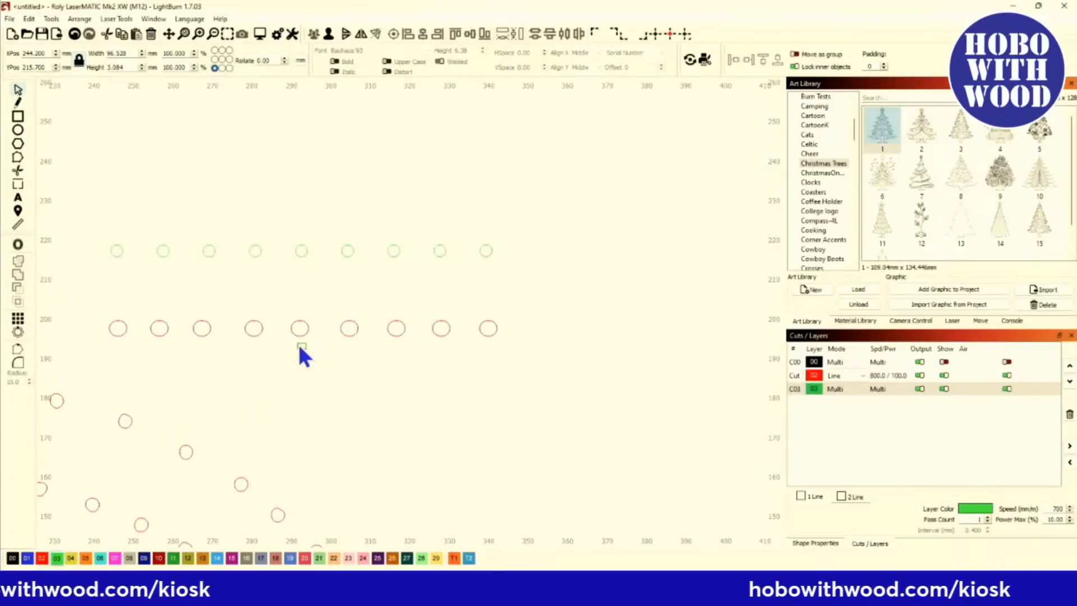
{"action": "left_click", "coordinate": [295, 328]}
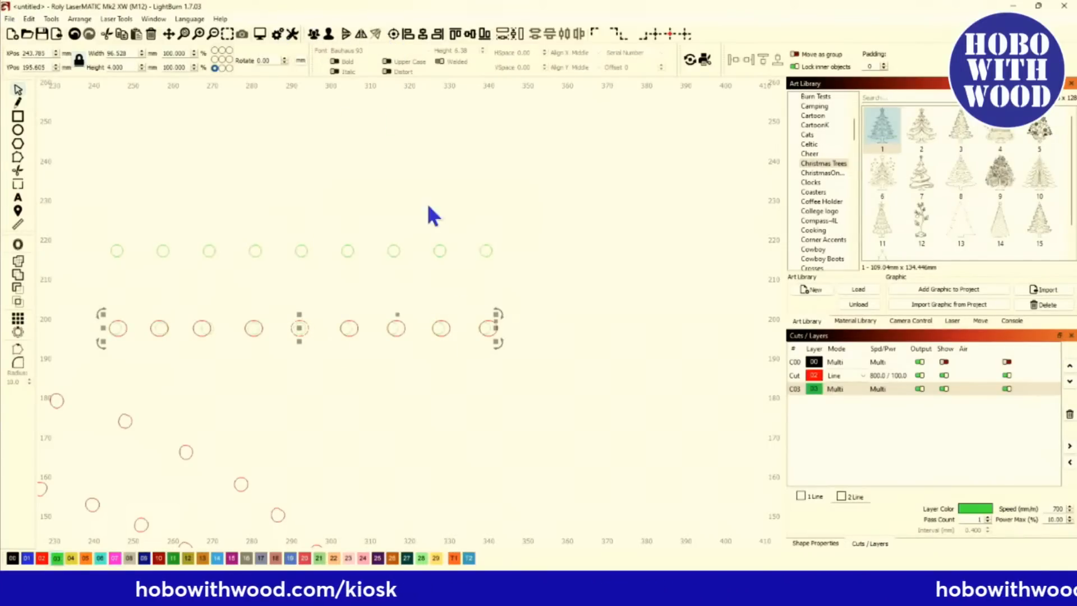
{"action": "scroll", "coordinate": [294, 299], "scroll_direction": "up", "scroll_amount": 2}
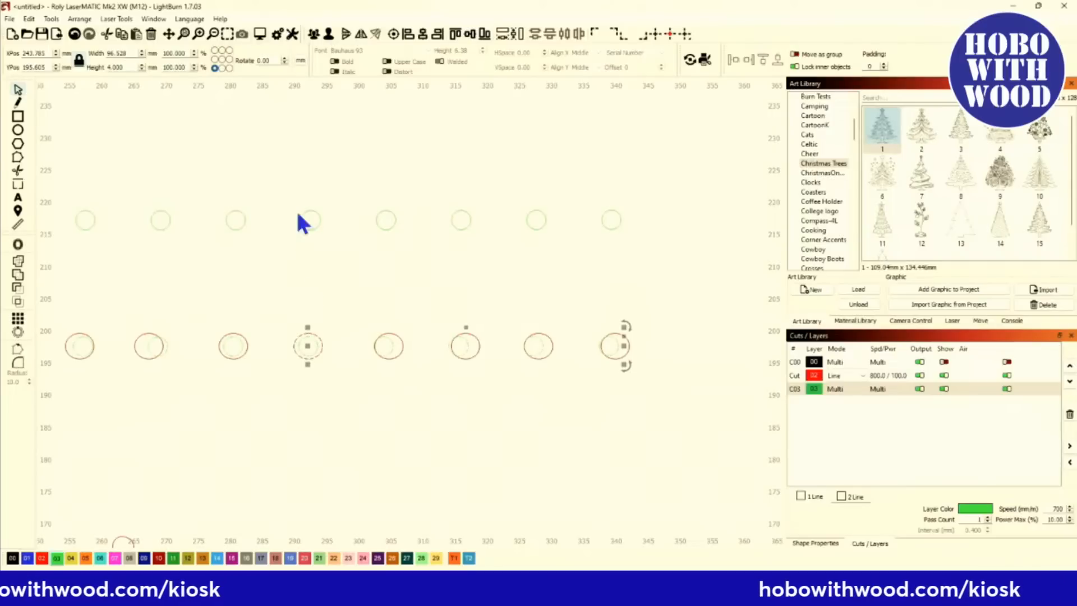
Step: Hide the green layer, delete the original red holes of the lower nine-hole row, and show the green layer again
{"action": "left_click", "coordinate": [922, 393]}
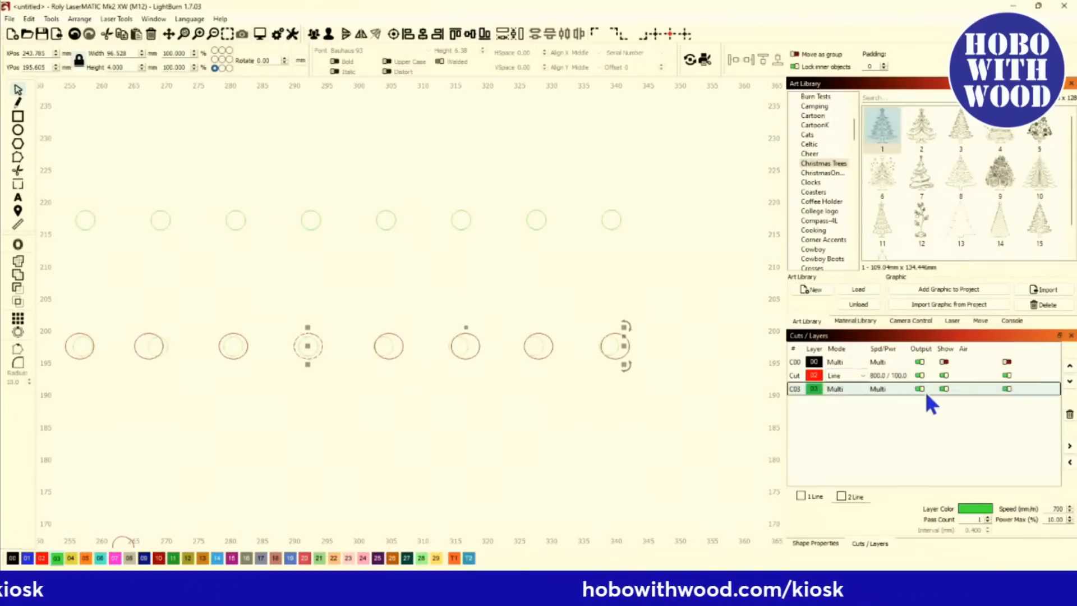
{"action": "left_click", "coordinate": [943, 390]}
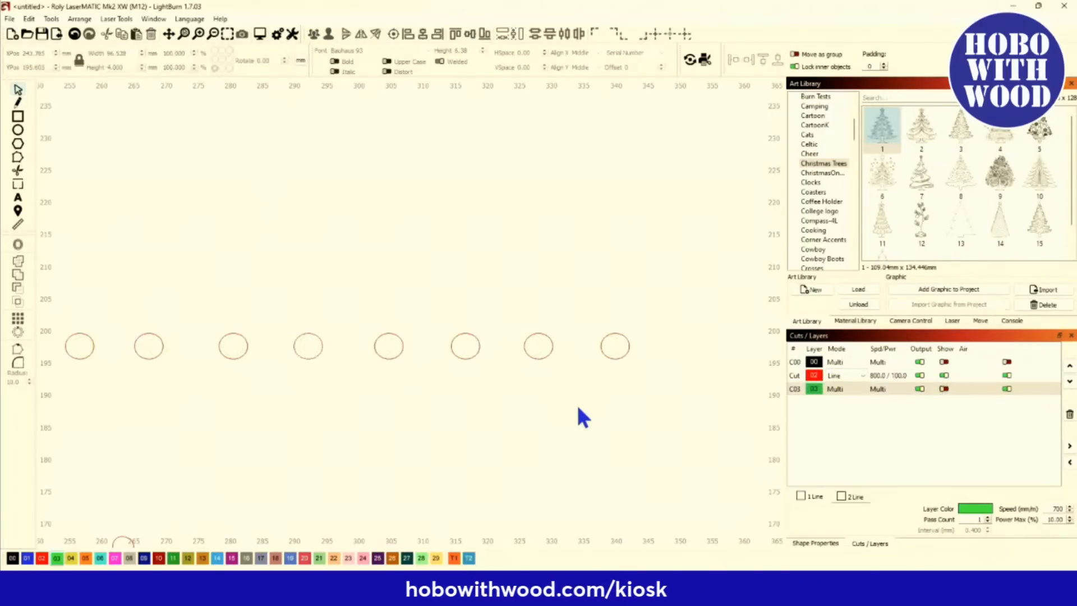
{"action": "scroll", "coordinate": [578, 406], "scroll_direction": "down", "scroll_amount": 5}
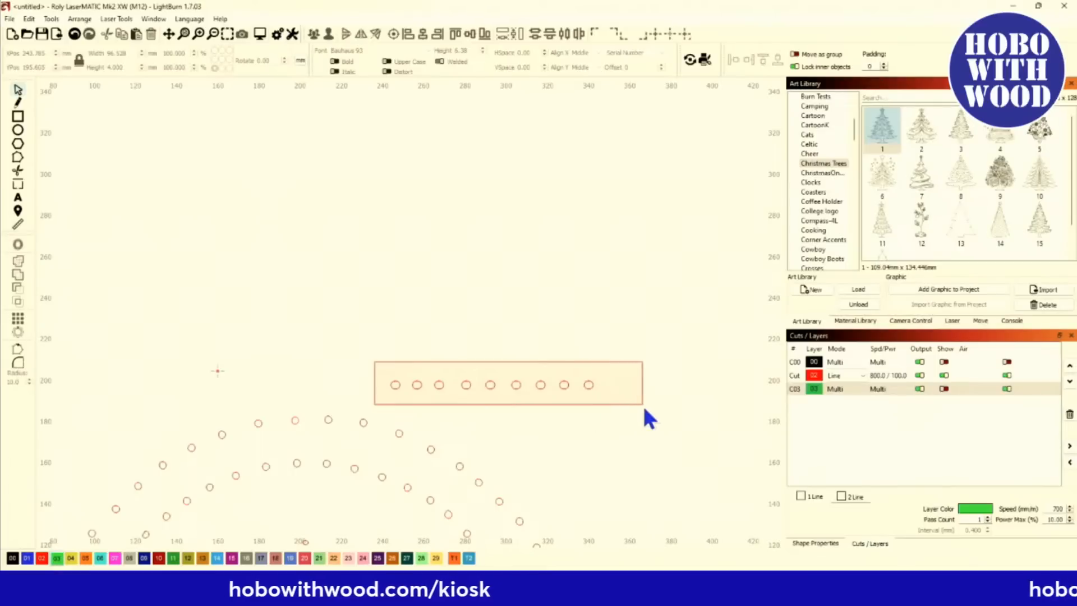
{"action": "left_click_drag", "start_coordinate": [643, 410], "coordinate": [644, 409]}
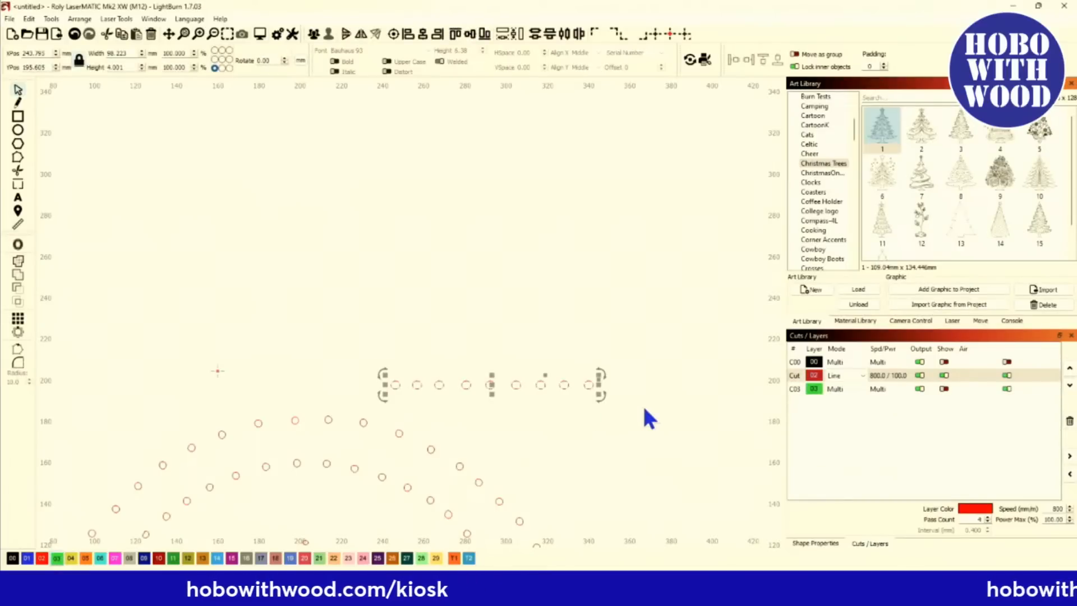
{"action": "left_click", "coordinate": [945, 389]}
Step: Draw a circle near the three small oval holes below the arches and set its width and height to 3 mm
{"action": "scroll", "coordinate": [617, 369], "scroll_direction": "down", "scroll_amount": 5}
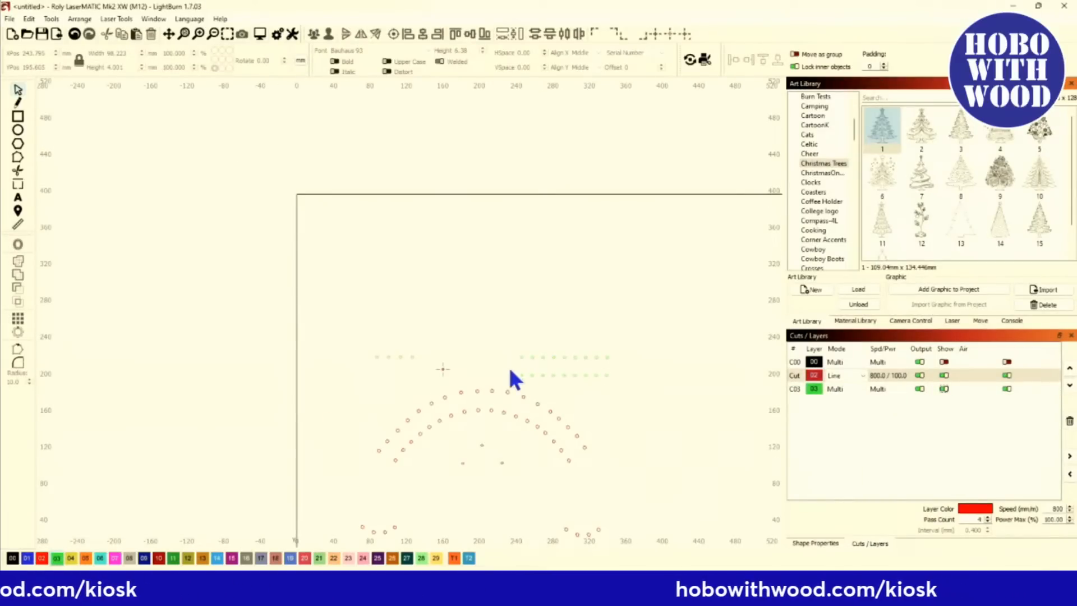
{"action": "scroll", "coordinate": [389, 313], "scroll_direction": "up", "scroll_amount": 3}
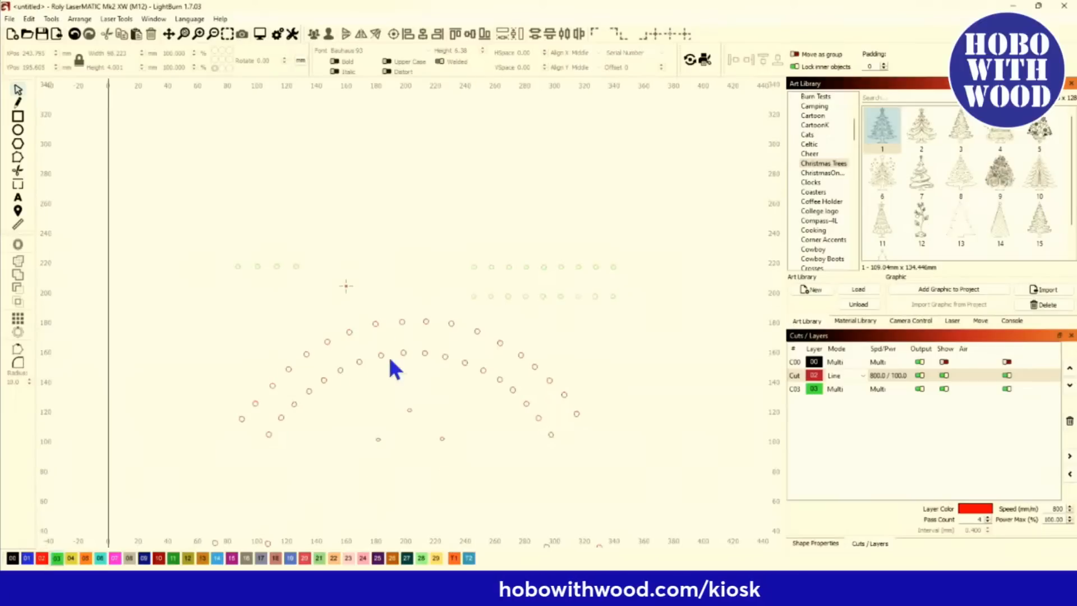
{"action": "scroll", "coordinate": [396, 372], "scroll_direction": "up", "scroll_amount": 7}
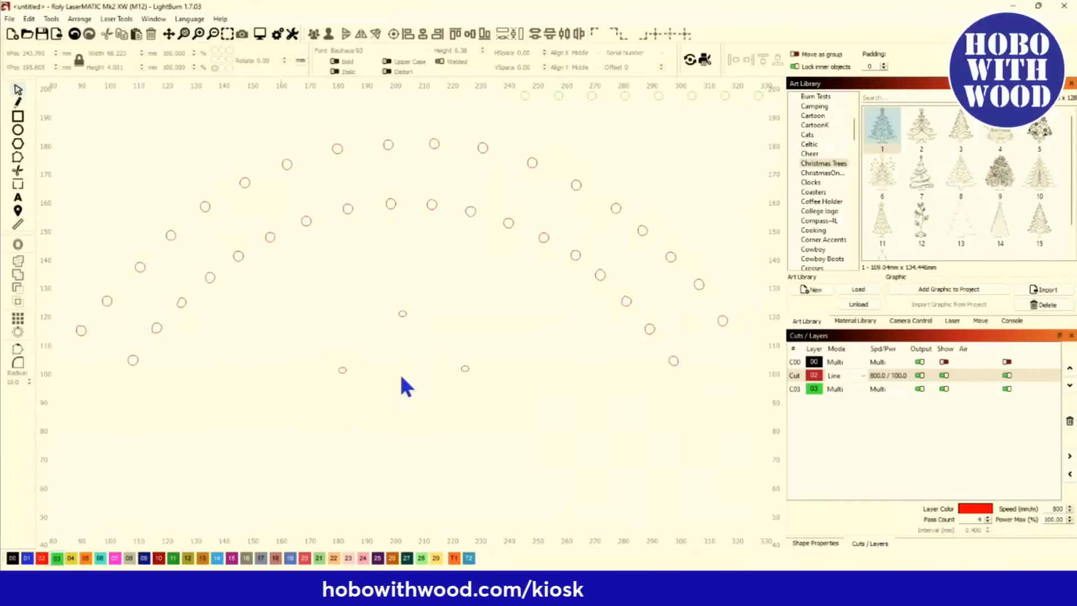
{"action": "scroll", "coordinate": [322, 376], "scroll_direction": "up", "scroll_amount": 2}
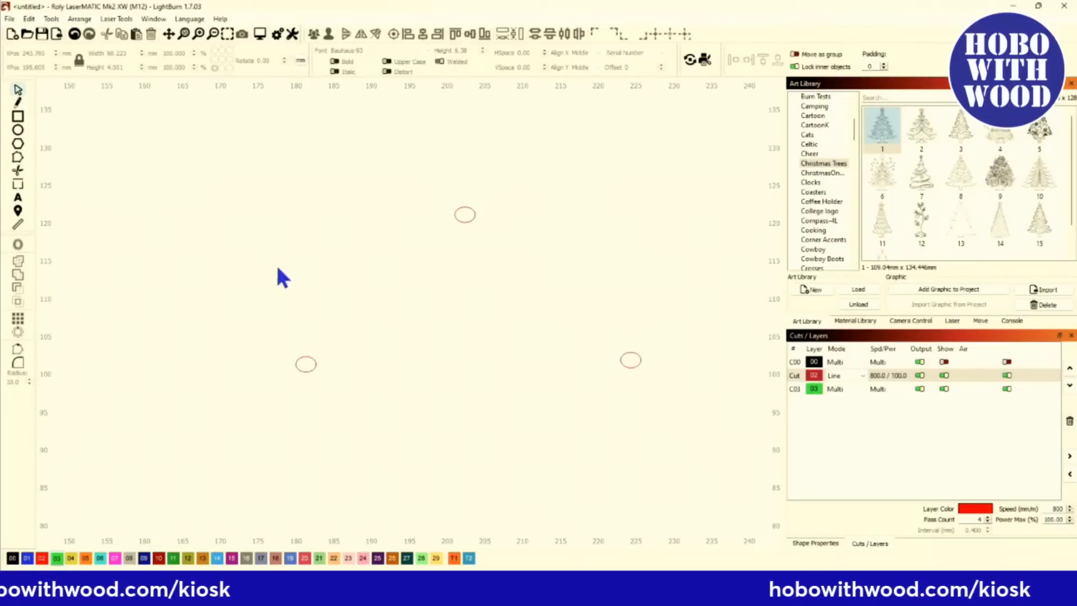
{"action": "left_click", "coordinate": [21, 131]}
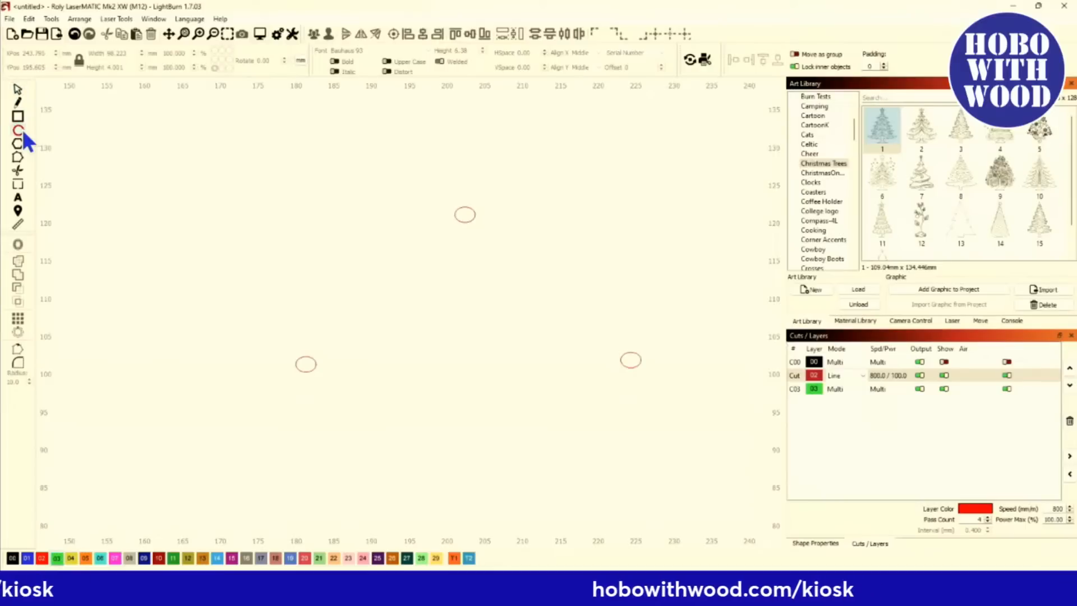
{"action": "left_click", "coordinate": [290, 265]}
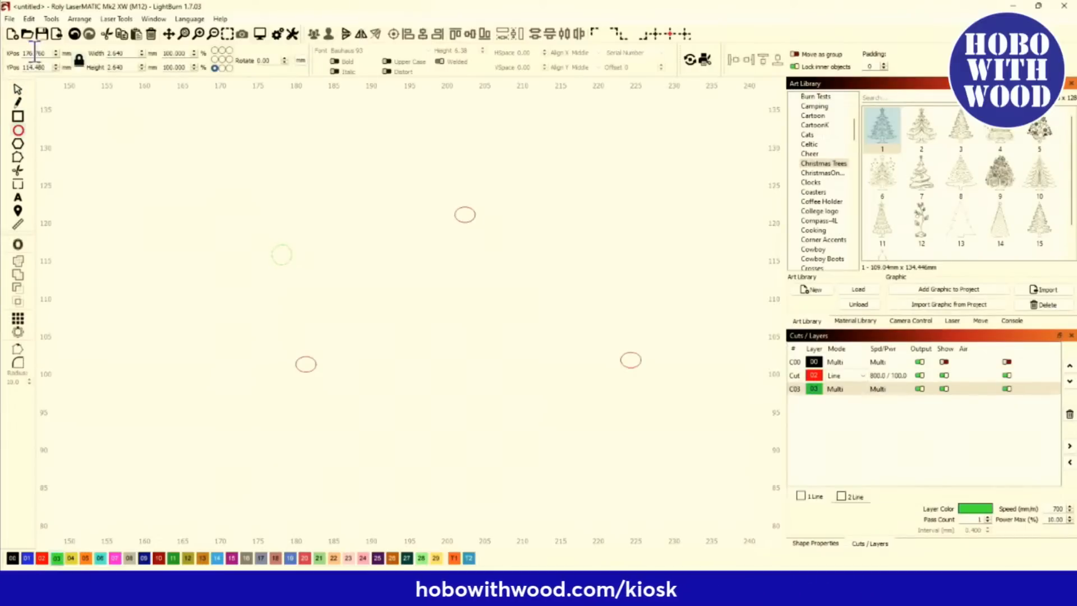
{"action": "left_click", "coordinate": [19, 89]}
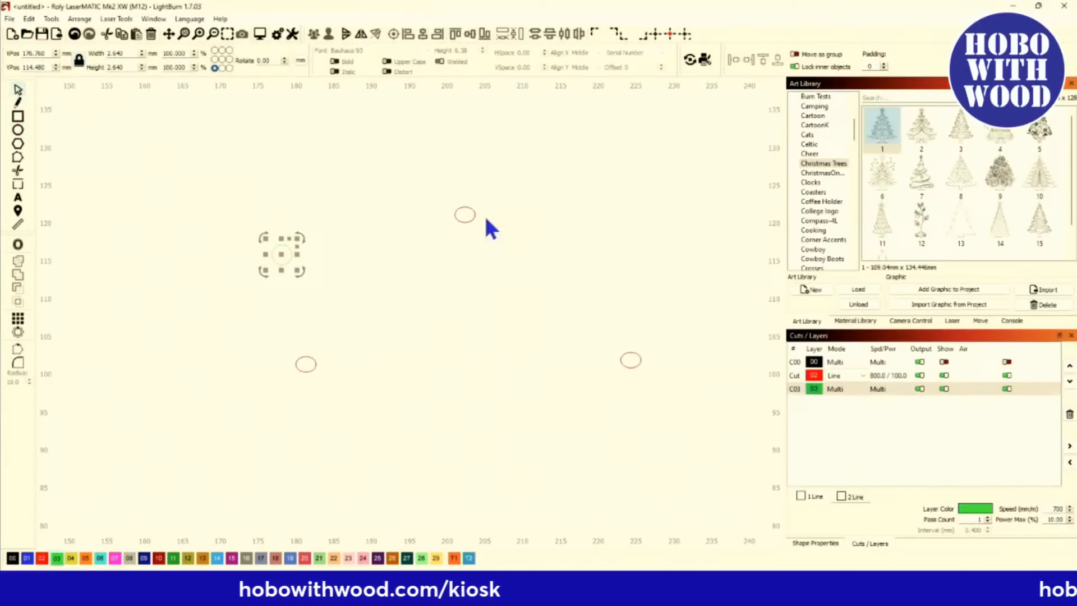
{"action": "double_click", "coordinate": [117, 52]}
{"action": "type", "text": "3"}
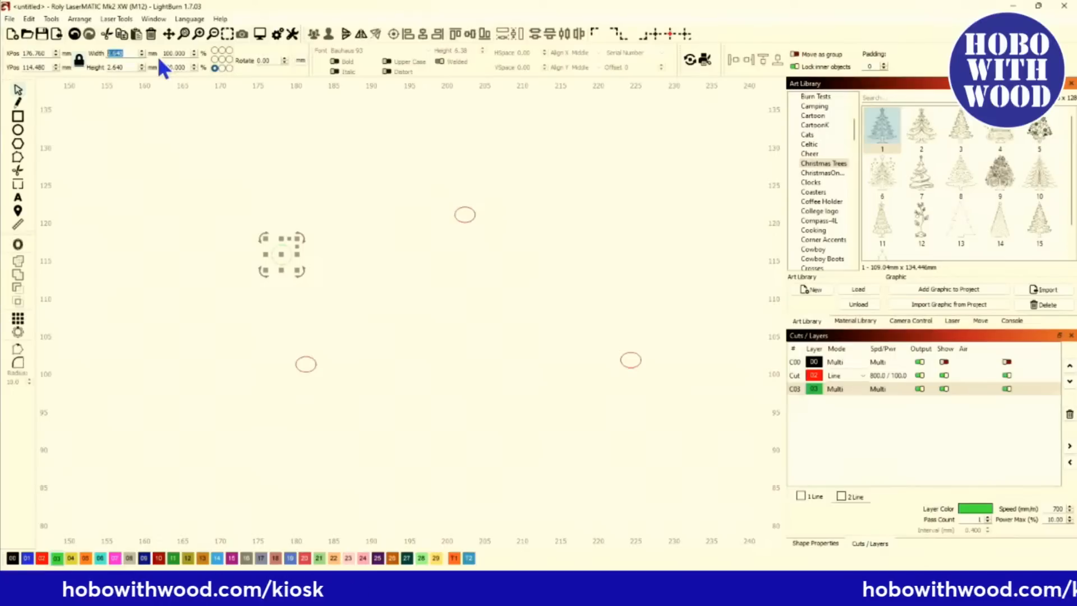
{"action": "key", "text": "Tab"}
{"action": "type", "text": "3"}
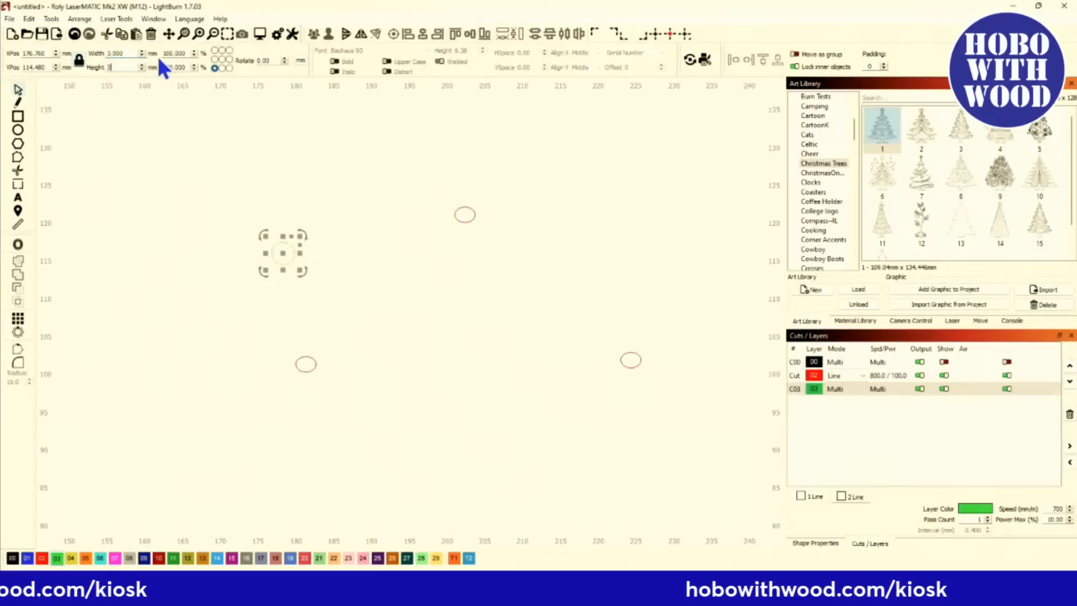
{"action": "type", "text": ".0"}
{"action": "key", "text": "Tab"}
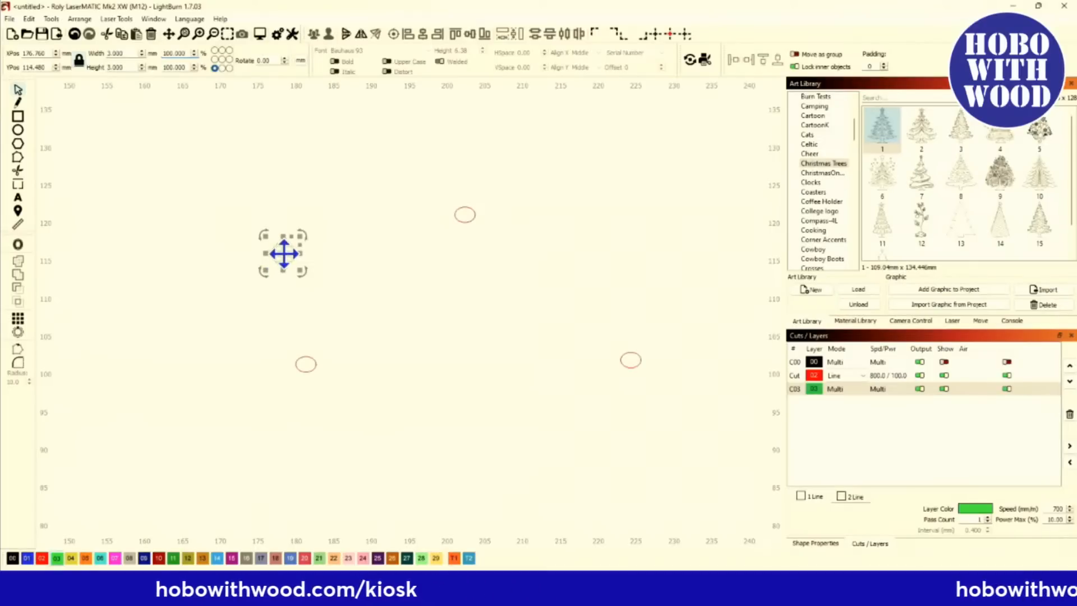
Step: Place copies of the 3 mm green circle centred on each of the three small oval holes below the arches
{"action": "left_click_drag", "start_coordinate": [284, 252], "coordinate": [465, 213]}
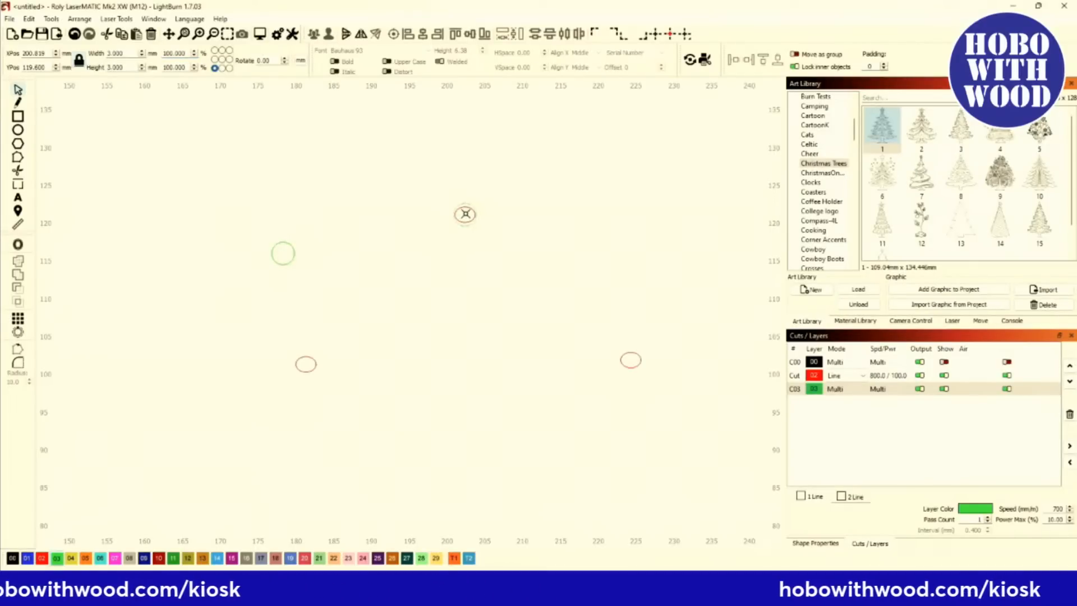
{"action": "left_click", "coordinate": [286, 267]}
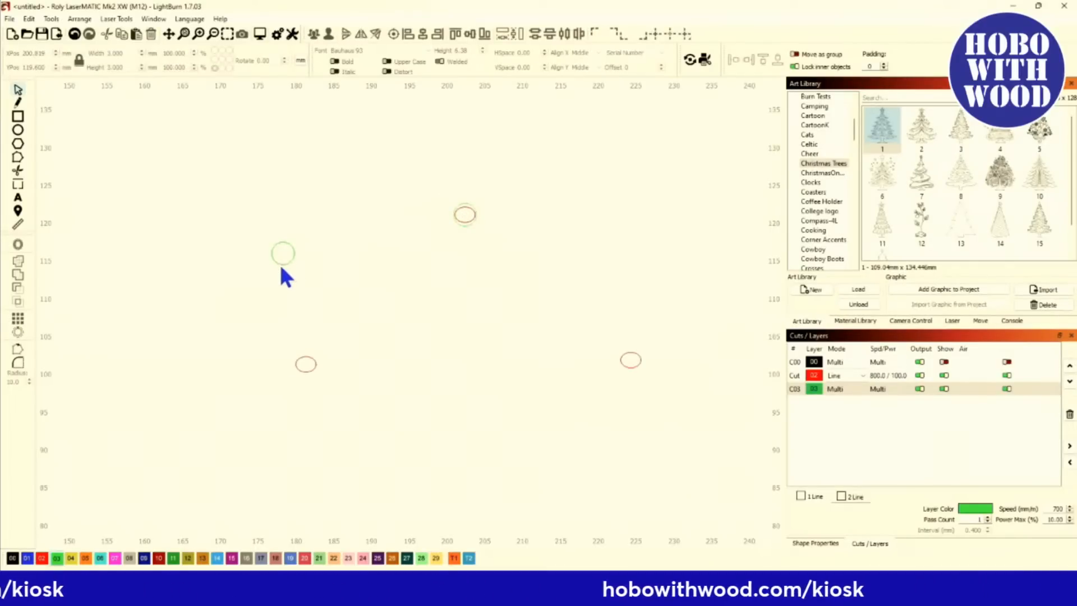
{"action": "left_click", "coordinate": [284, 259]}
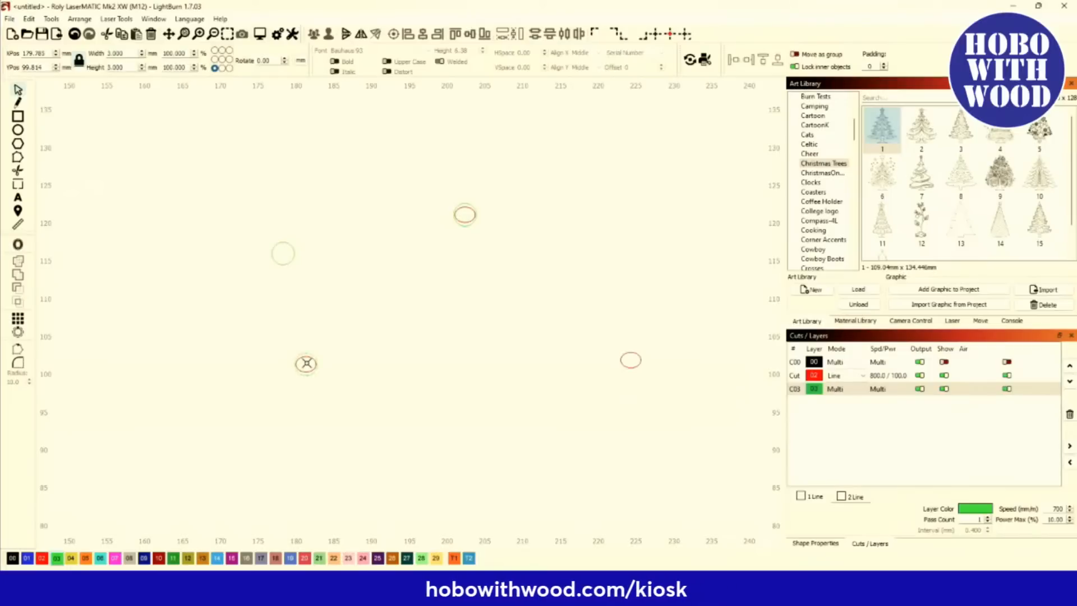
{"action": "left_click", "coordinate": [276, 263]}
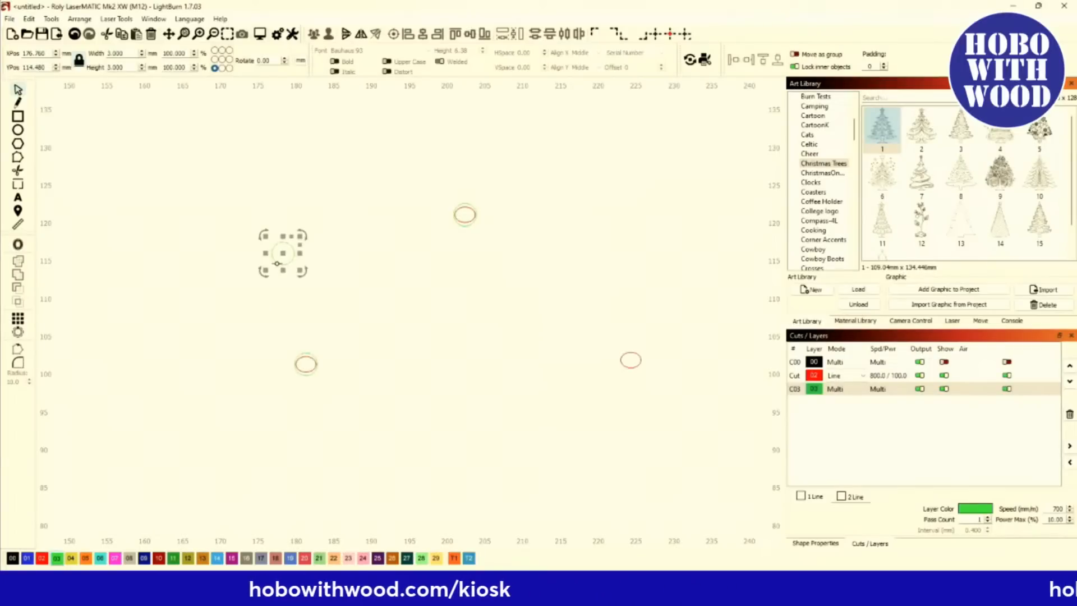
{"action": "left_click_drag", "start_coordinate": [284, 254], "coordinate": [631, 360]}
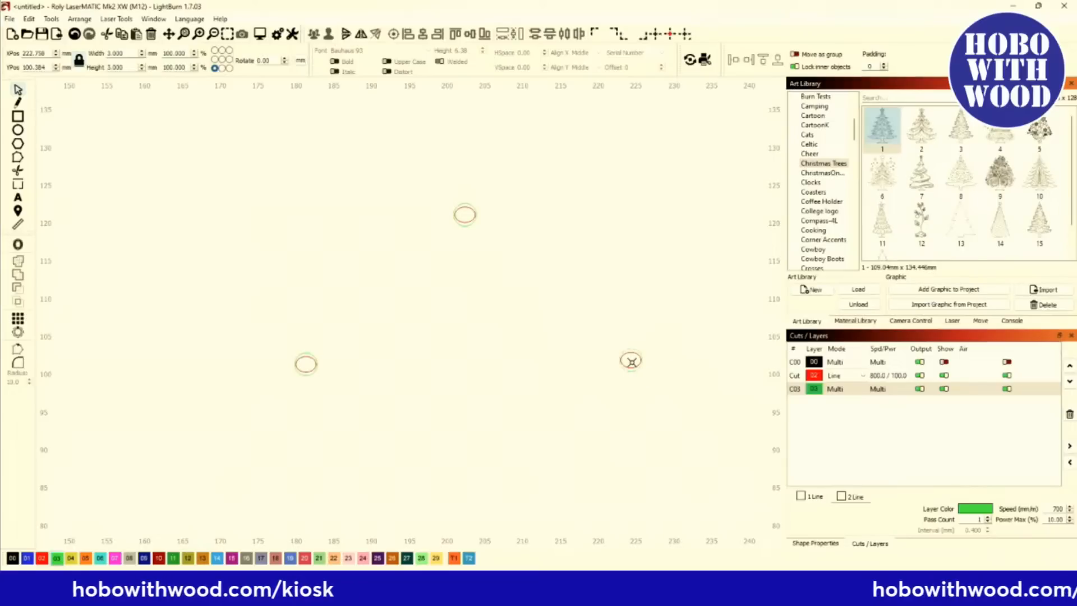
Step: Hide the green layer, delete the three original red oval holes, and show the green layer again
{"action": "left_click", "coordinate": [941, 391]}
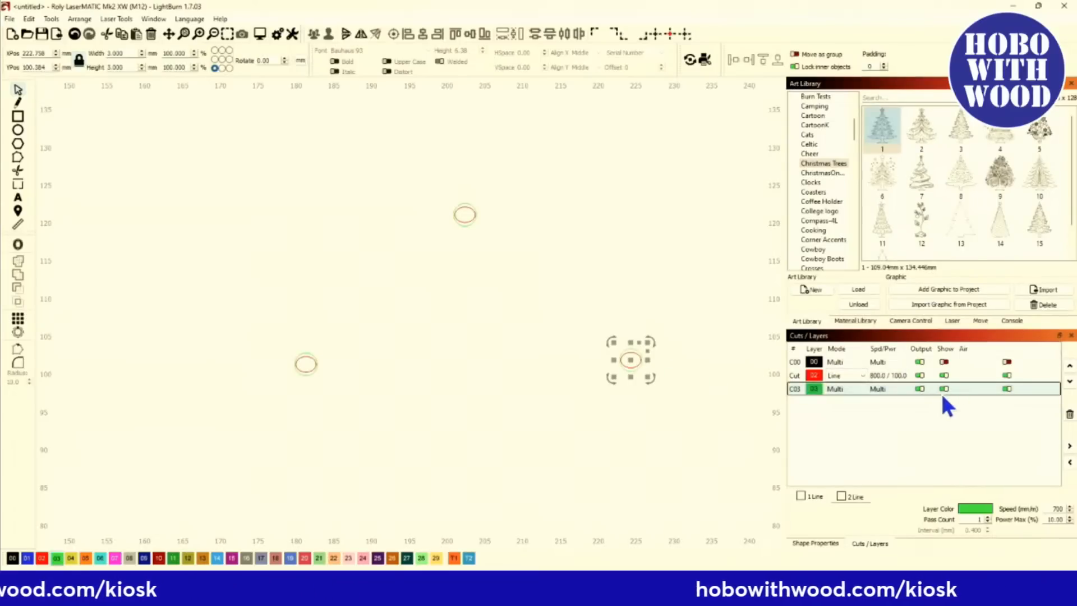
{"action": "left_click", "coordinate": [942, 390]}
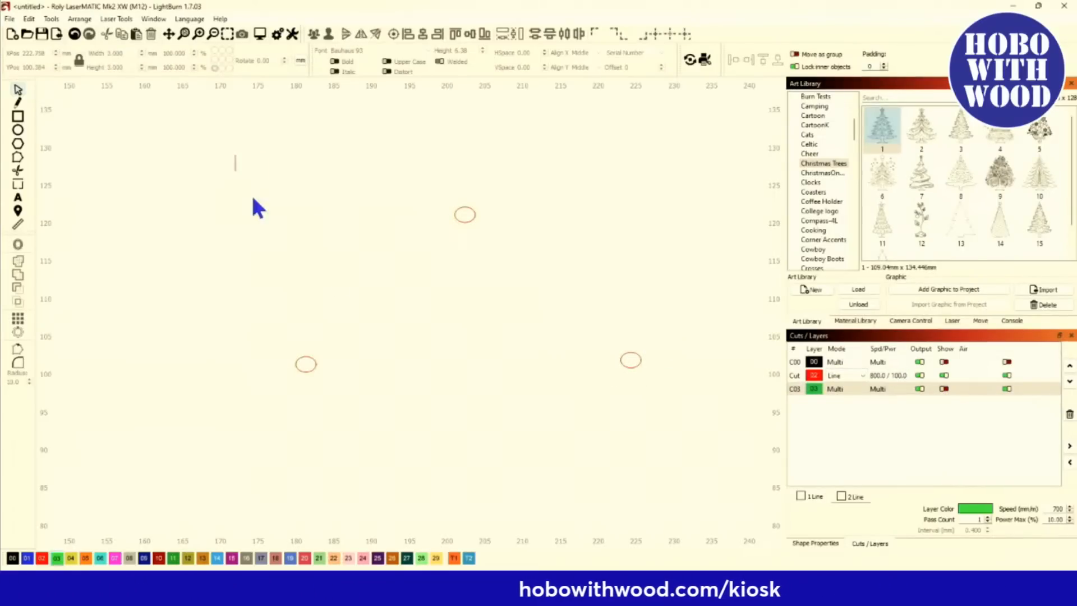
{"action": "left_click_drag", "start_coordinate": [235, 155], "coordinate": [690, 454]}
{"action": "key", "text": "Delete"}
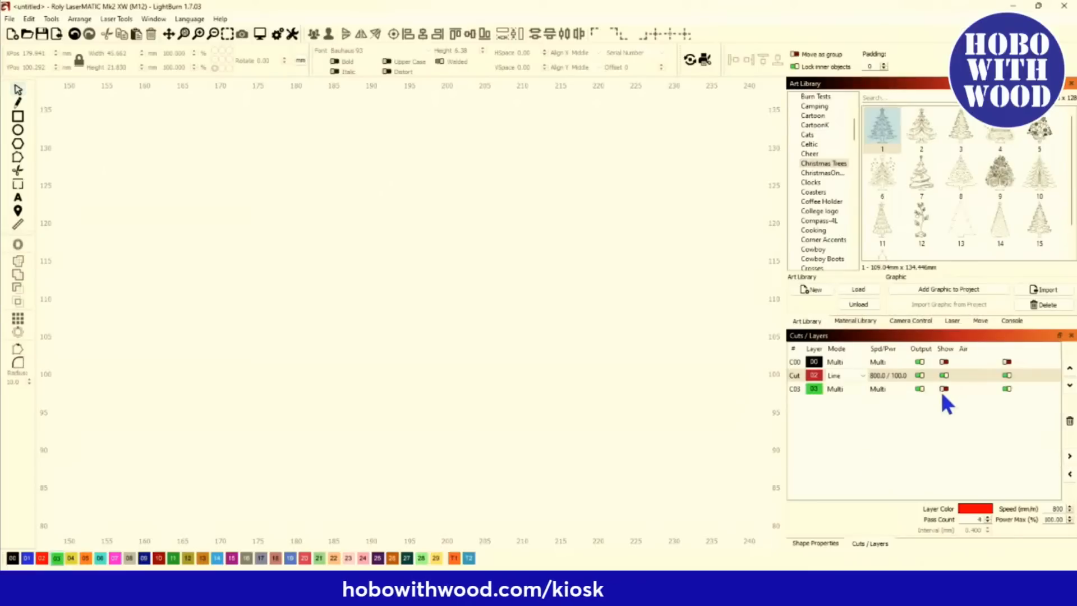
{"action": "scroll", "coordinate": [557, 403], "scroll_direction": "down", "scroll_amount": 6}
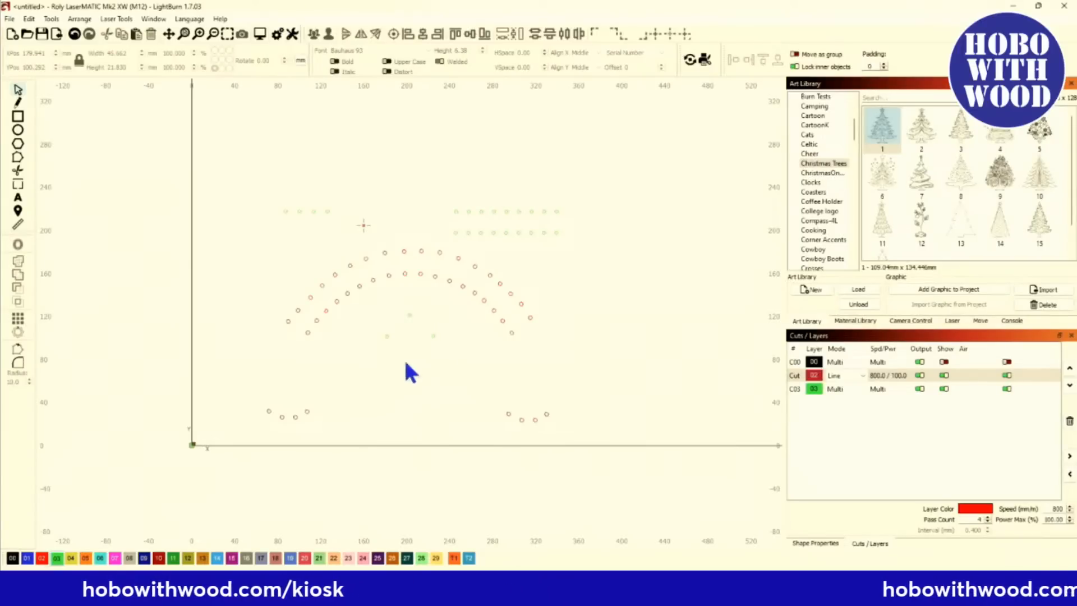
Step: Draw a horizontal guide line about 35 mm long between the outer two holes of the lower-left four-hole group
{"action": "scroll", "coordinate": [225, 430], "scroll_direction": "up", "scroll_amount": 3}
{"action": "scroll", "coordinate": [298, 341], "scroll_direction": "up", "scroll_amount": 5}
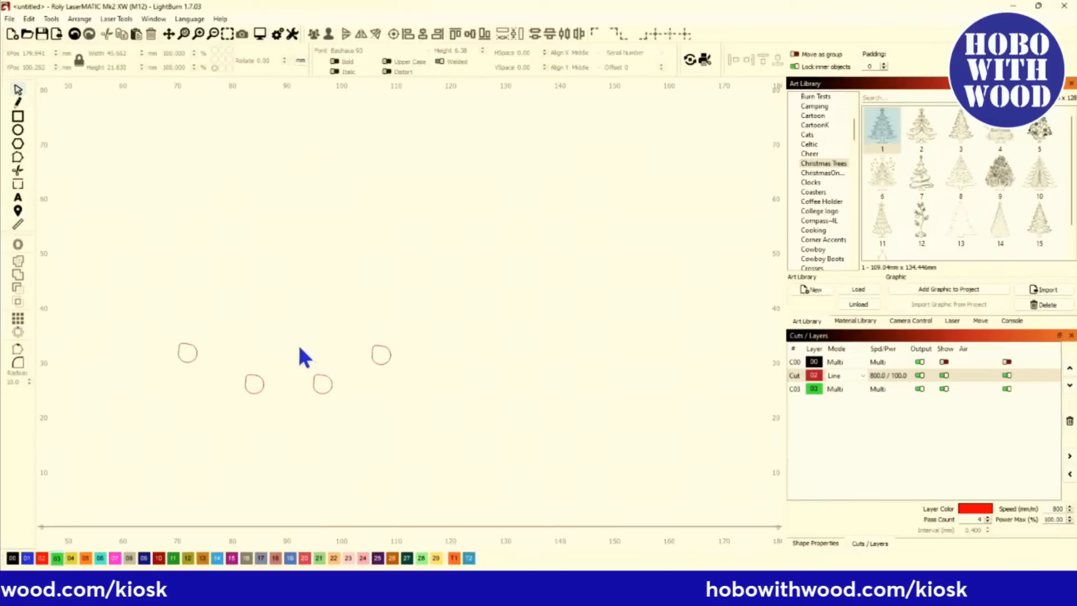
{"action": "scroll", "coordinate": [268, 334], "scroll_direction": "up", "scroll_amount": 3}
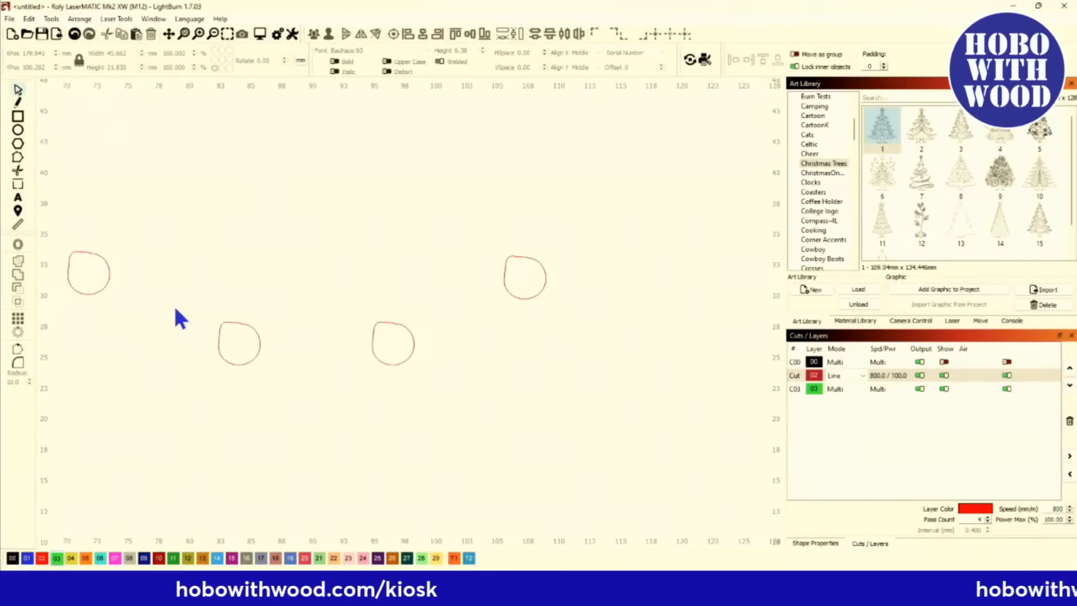
{"action": "left_click_drag", "start_coordinate": [194, 301], "coordinate": [279, 395]}
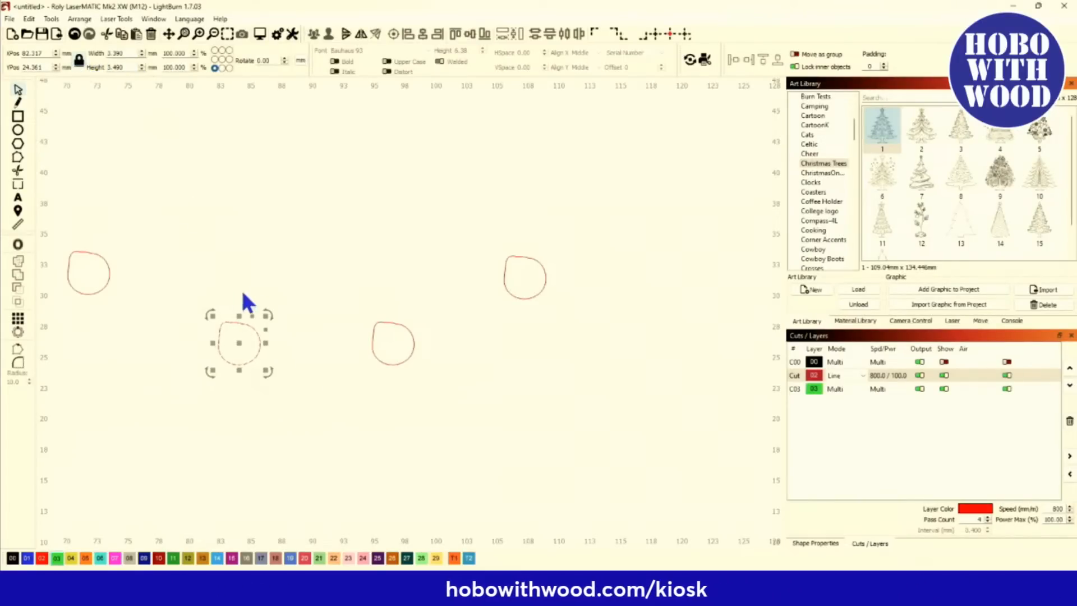
{"action": "left_click", "coordinate": [252, 268]}
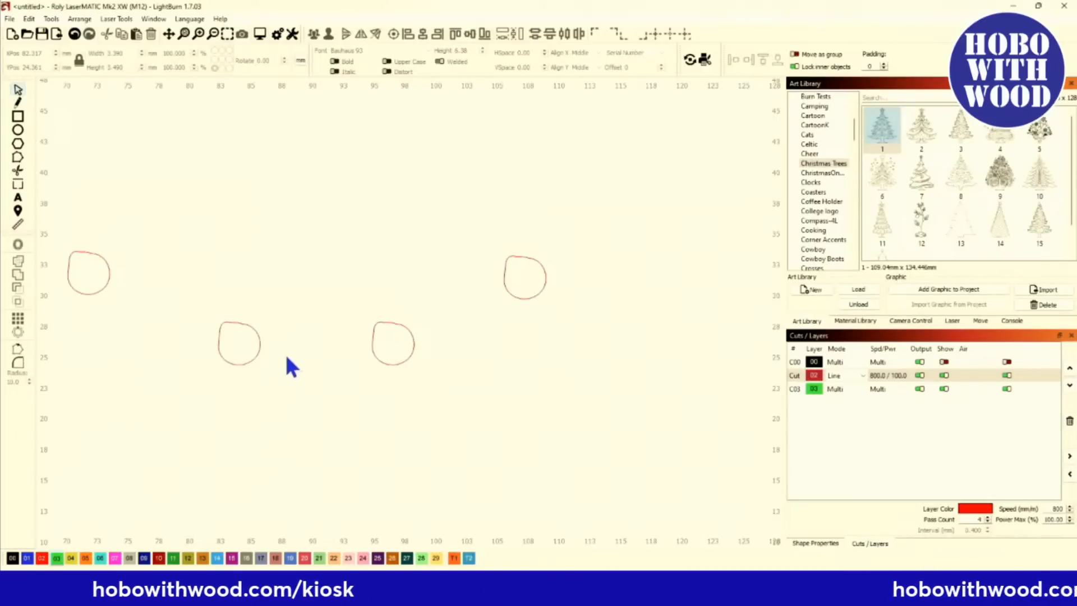
{"action": "left_click_drag", "start_coordinate": [301, 358], "coordinate": [337, 360]}
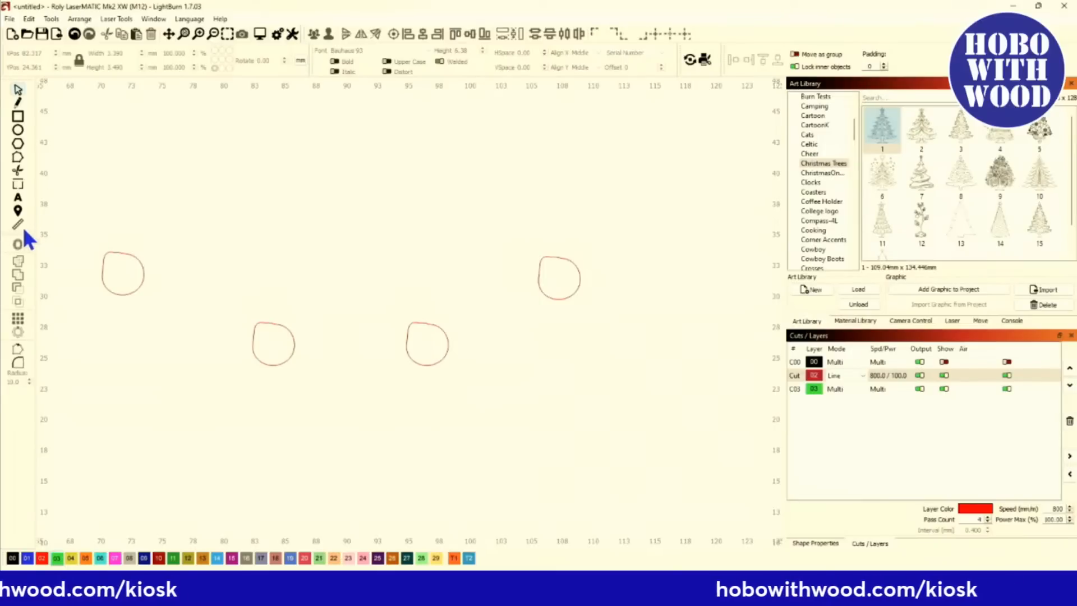
{"action": "left_click", "coordinate": [19, 103]}
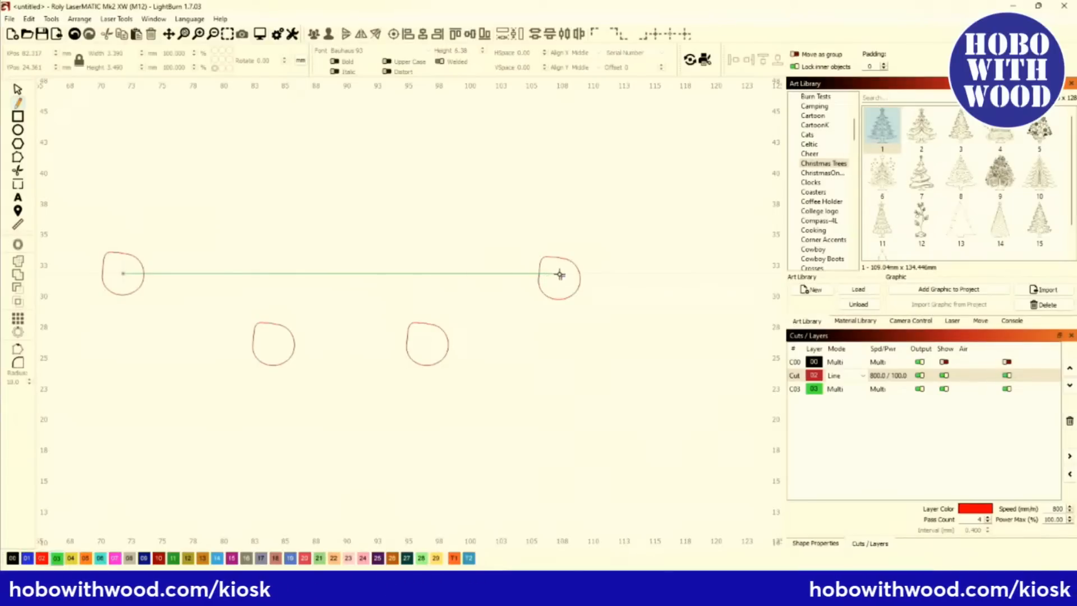
{"action": "left_click", "coordinate": [560, 274]}
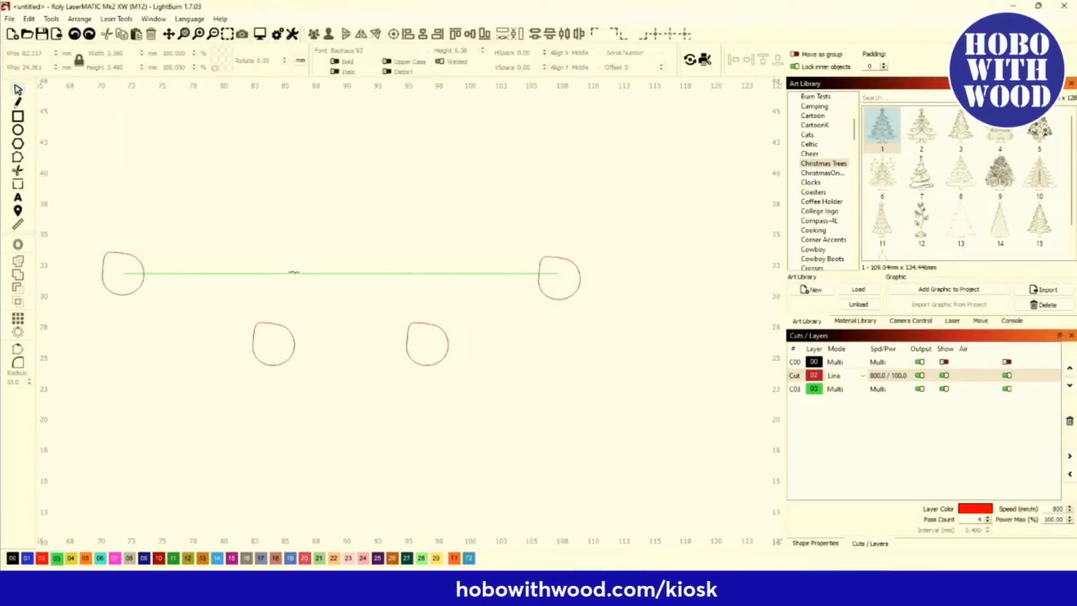
{"action": "left_click", "coordinate": [18, 89]}
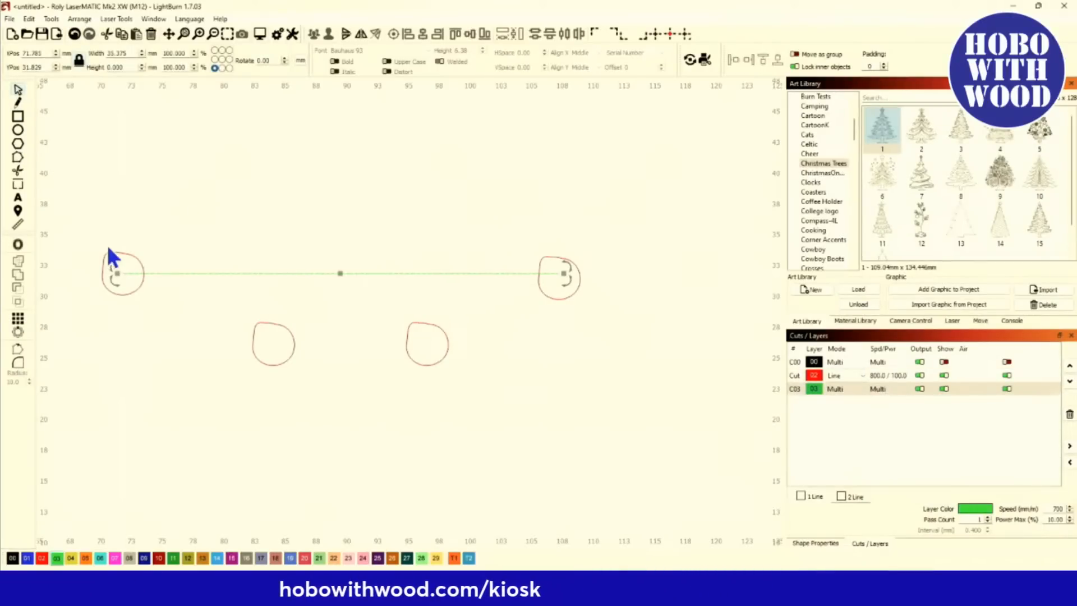
Step: Edit the guide line's nodes and lower its midpoint node by 7 mm to form a downward curve
{"action": "left_click", "coordinate": [18, 157]}
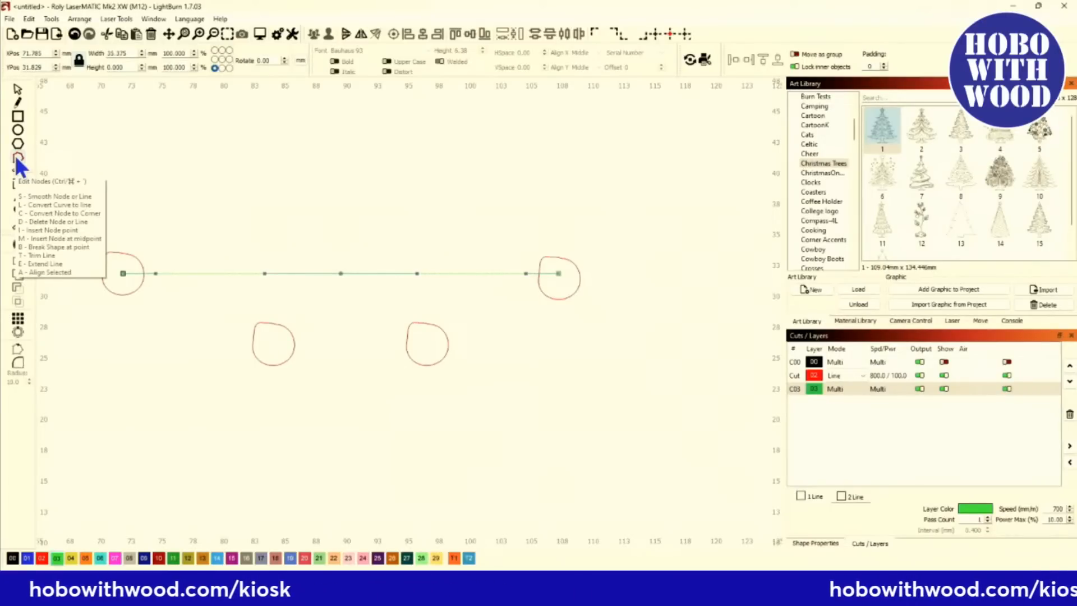
{"action": "left_click", "coordinate": [337, 275]}
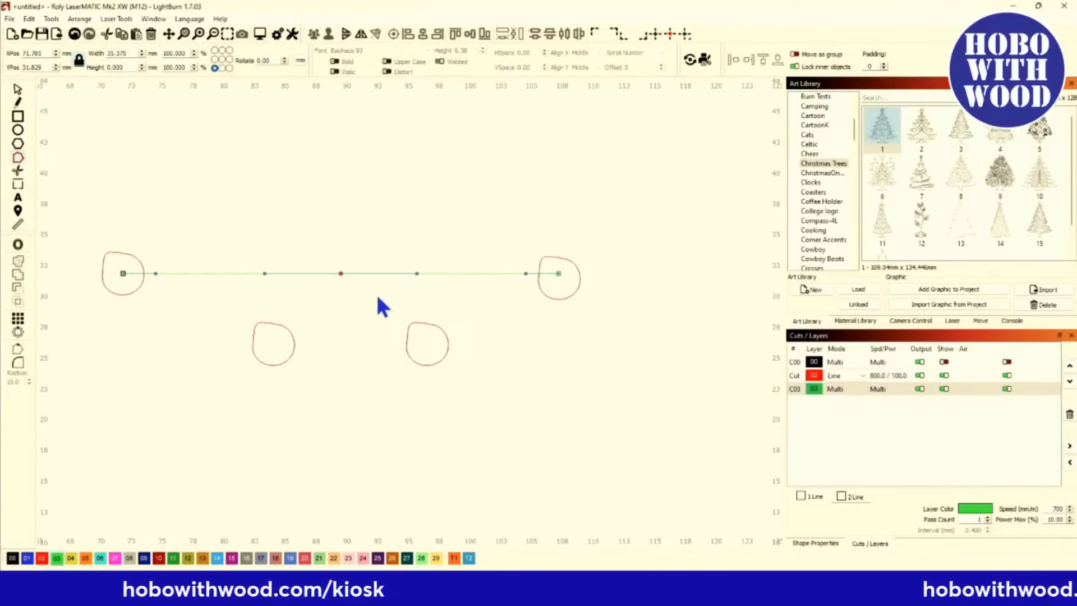
{"action": "key", "text": "Down"}
{"action": "key", "text": "Down"}
{"action": "key", "text": "Down"}
{"action": "key", "text": "Down"}
{"action": "key", "text": "Down"}
{"action": "key", "text": "Down"}
{"action": "key", "text": "Down"}
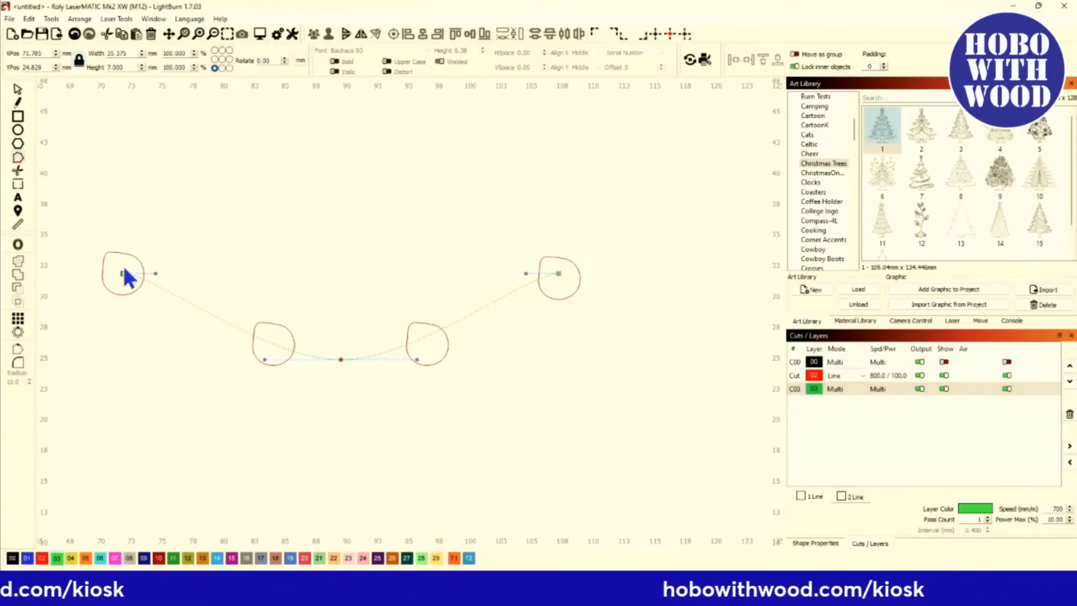
Step: Angle the curve handles at both ends of the guide line toward the inner holes to smooth the arc
{"action": "scroll", "coordinate": [160, 271], "scroll_direction": "up", "scroll_amount": 10}
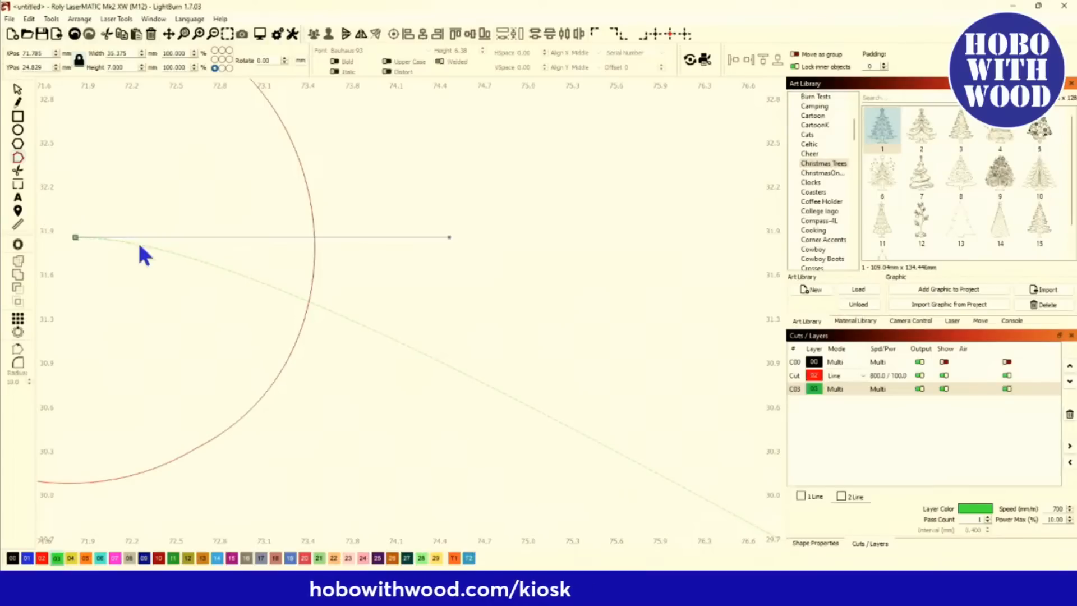
{"action": "scroll", "coordinate": [145, 325], "scroll_direction": "down", "scroll_amount": 10}
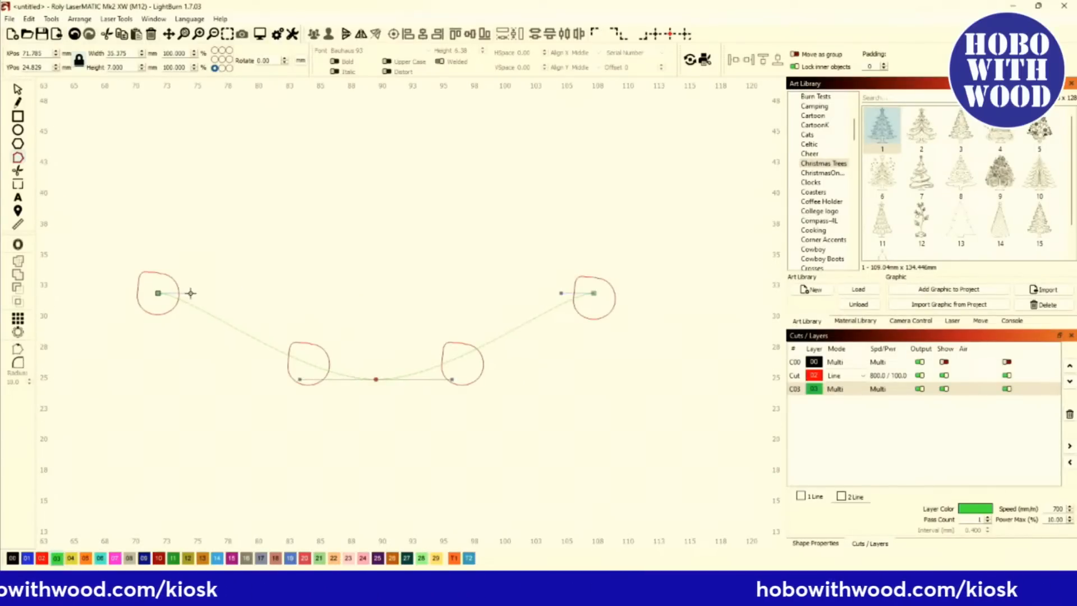
{"action": "scroll", "coordinate": [203, 297], "scroll_direction": "up", "scroll_amount": 3}
{"action": "scroll", "coordinate": [207, 312], "scroll_direction": "up", "scroll_amount": 2}
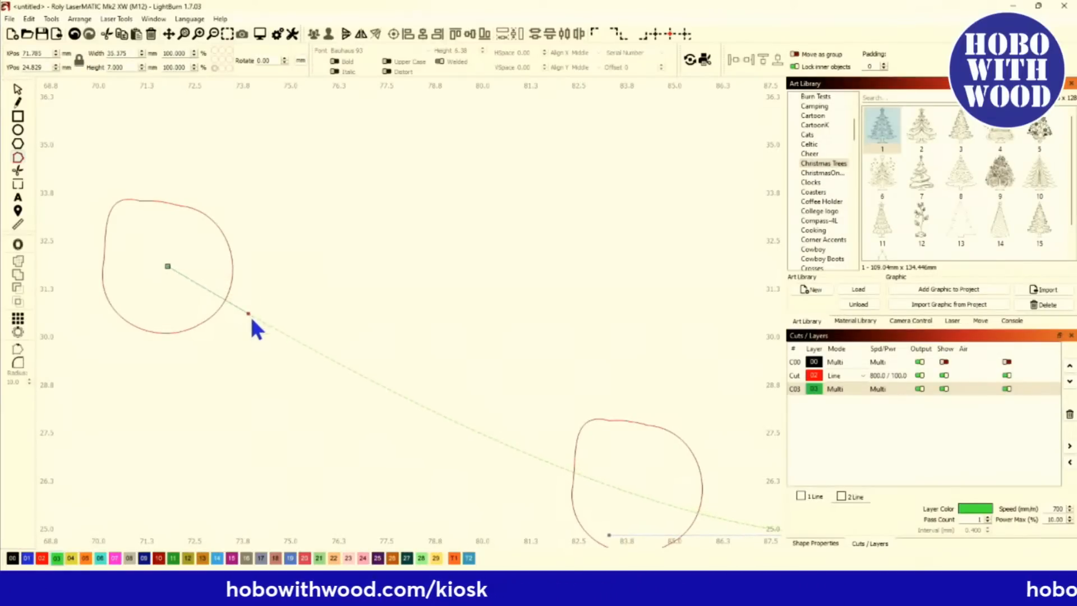
{"action": "scroll", "coordinate": [250, 315], "scroll_direction": "down", "scroll_amount": 5}
{"action": "scroll", "coordinate": [418, 328], "scroll_direction": "down", "scroll_amount": 1}
{"action": "scroll", "coordinate": [481, 325], "scroll_direction": "up", "scroll_amount": 5}
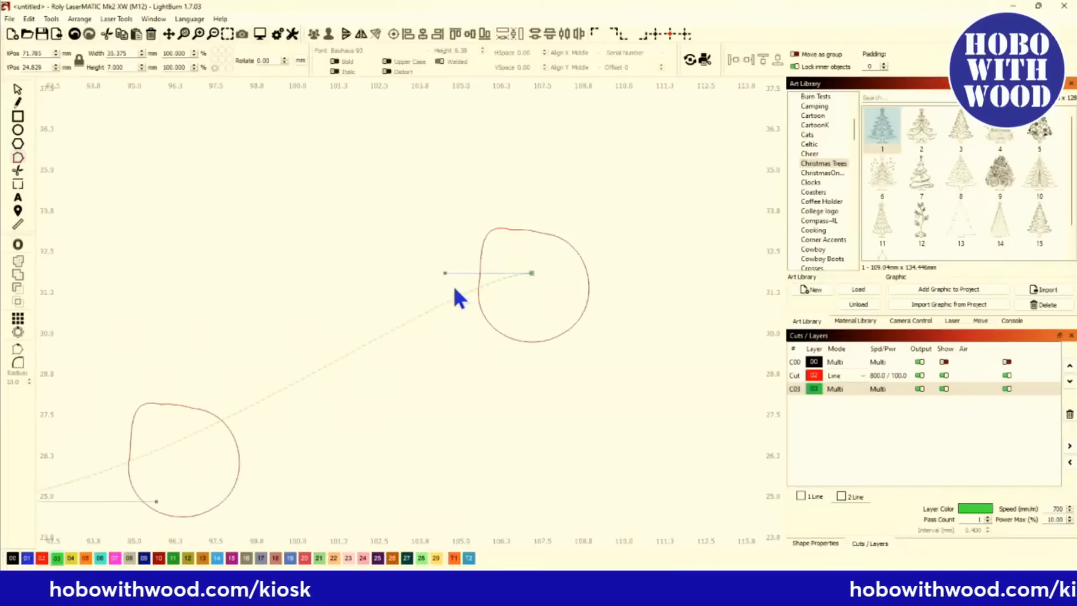
{"action": "left_click_drag", "start_coordinate": [444, 274], "coordinate": [454, 318]}
{"action": "scroll", "coordinate": [458, 320], "scroll_direction": "down", "scroll_amount": 5}
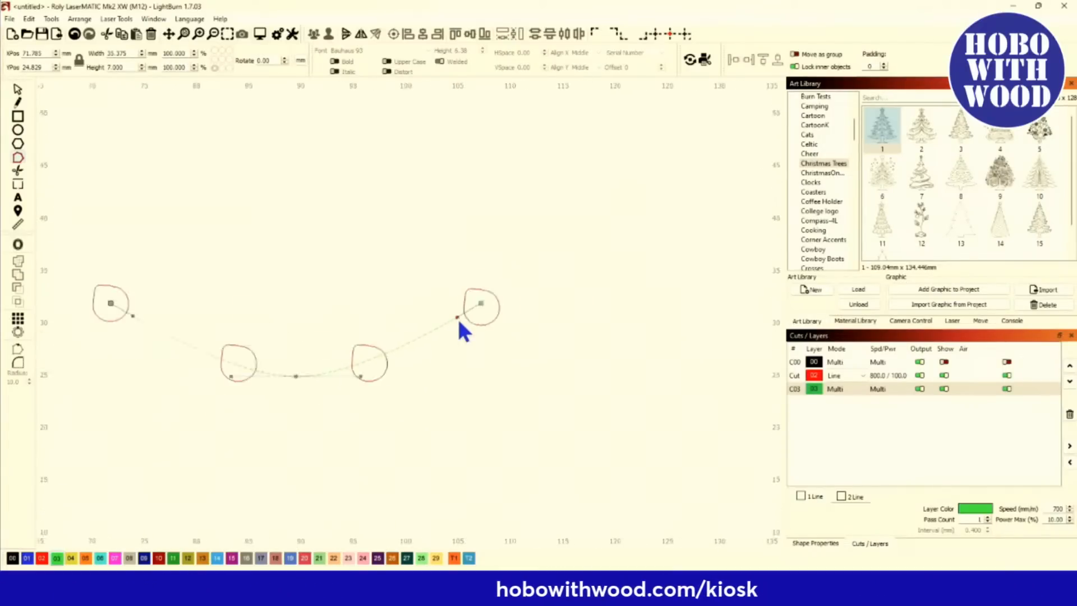
{"action": "scroll", "coordinate": [372, 354], "scroll_direction": "up", "scroll_amount": 4}
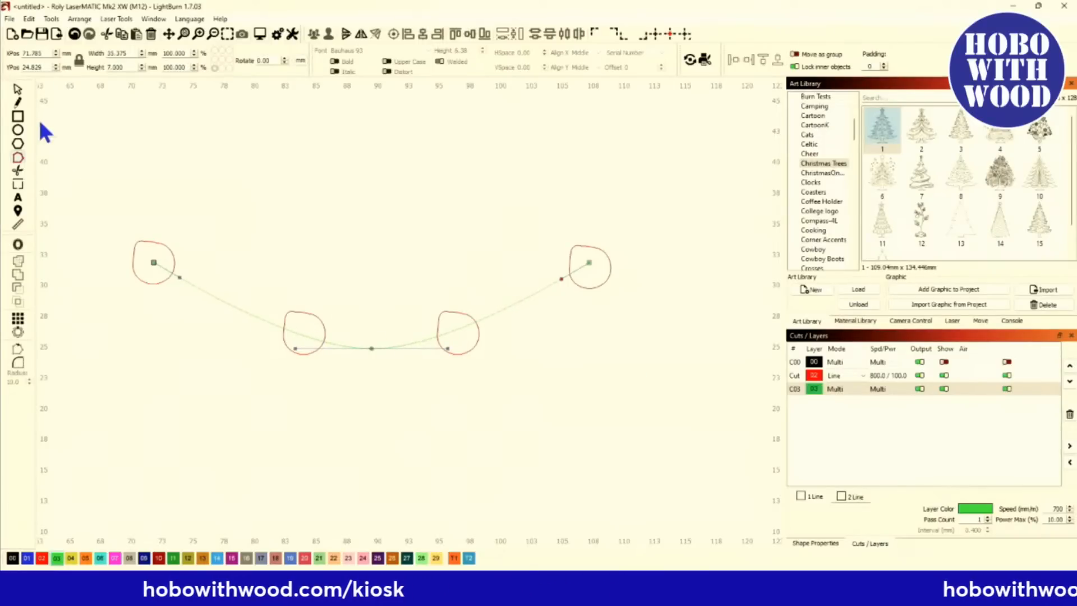
Step: Draw a circle, set its width and height to 3 mm, and centre it on the guide curve's left end
{"action": "left_click", "coordinate": [18, 131]}
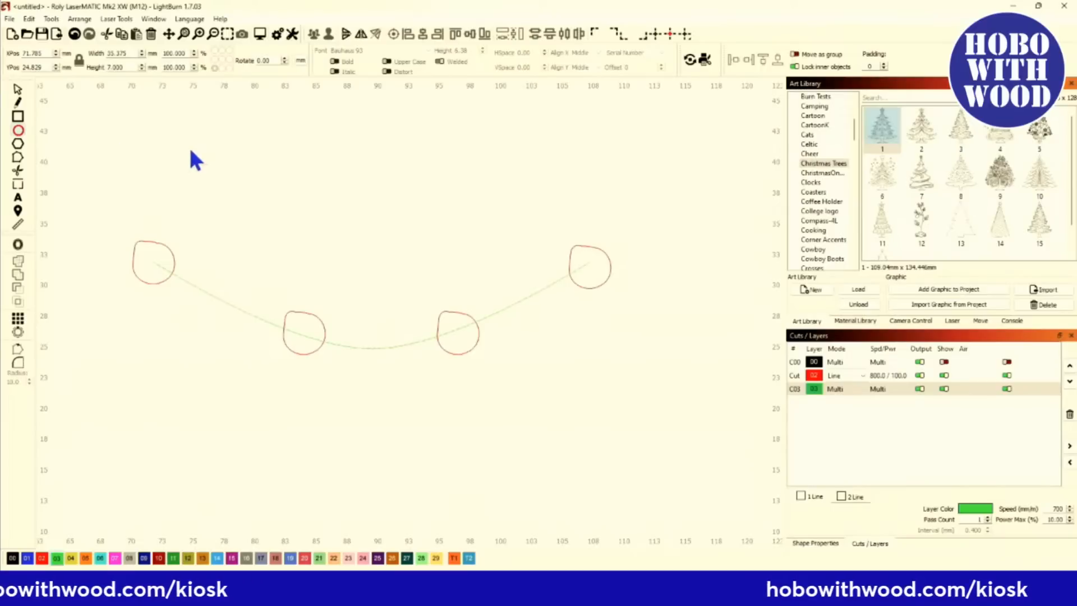
{"action": "left_click_drag", "start_coordinate": [188, 146], "coordinate": [214, 171]}
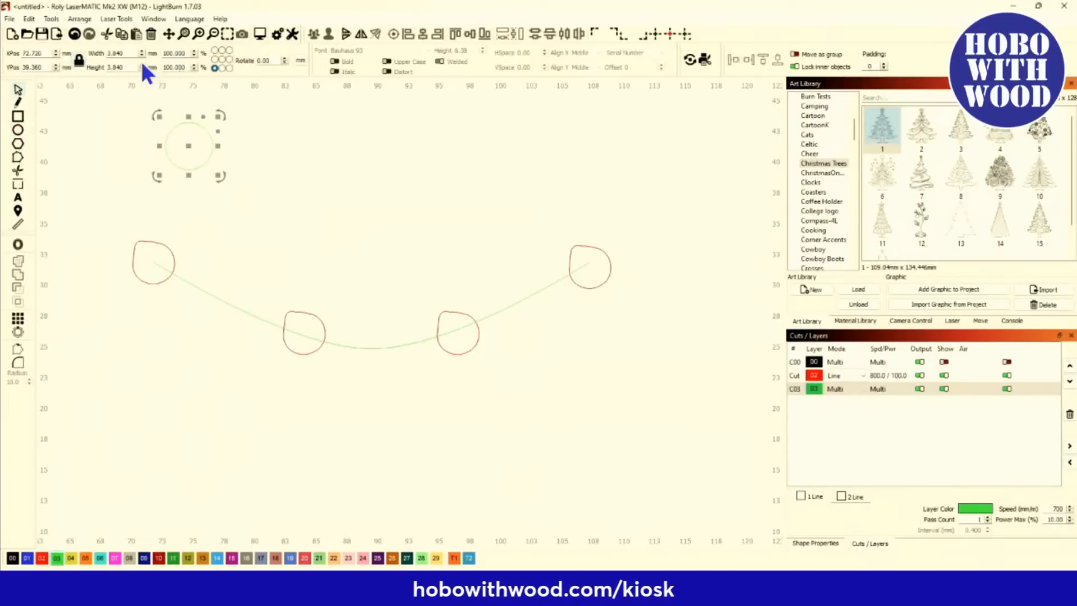
{"action": "type", "text": "3"}
{"action": "key", "text": "Return"}
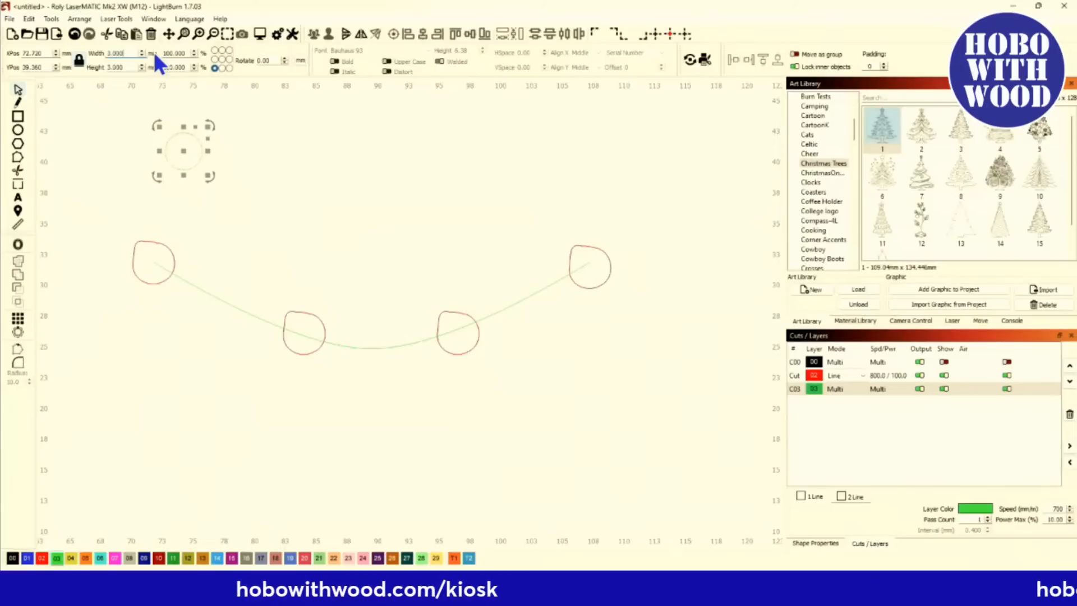
{"action": "left_click_drag", "start_coordinate": [180, 149], "coordinate": [154, 263]}
{"action": "left_click", "coordinate": [188, 171]}
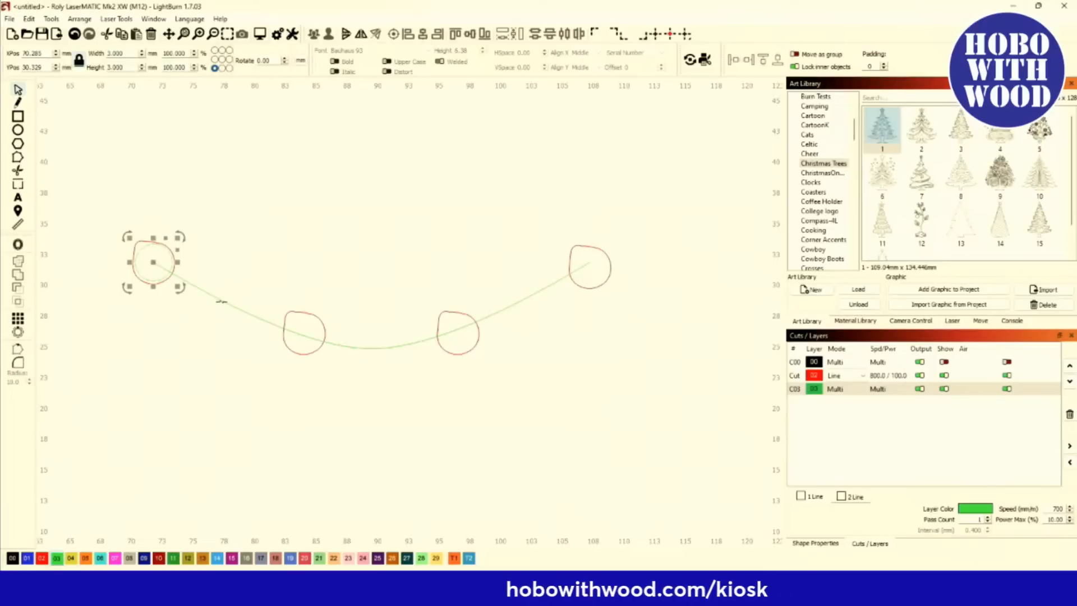
Step: Copy the 3 mm circle along the guide curve with the number of copies at 4 and copy rotation off
{"action": "key", "text": "ctrl+a"}
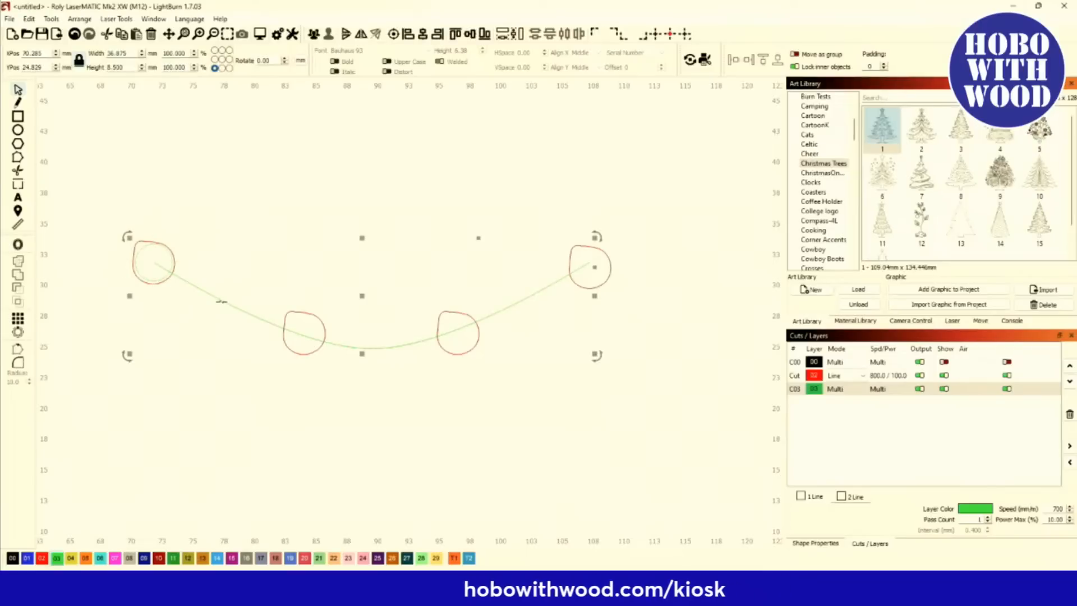
{"action": "left_click", "coordinate": [77, 22]}
{"action": "left_click", "coordinate": [136, 263]}
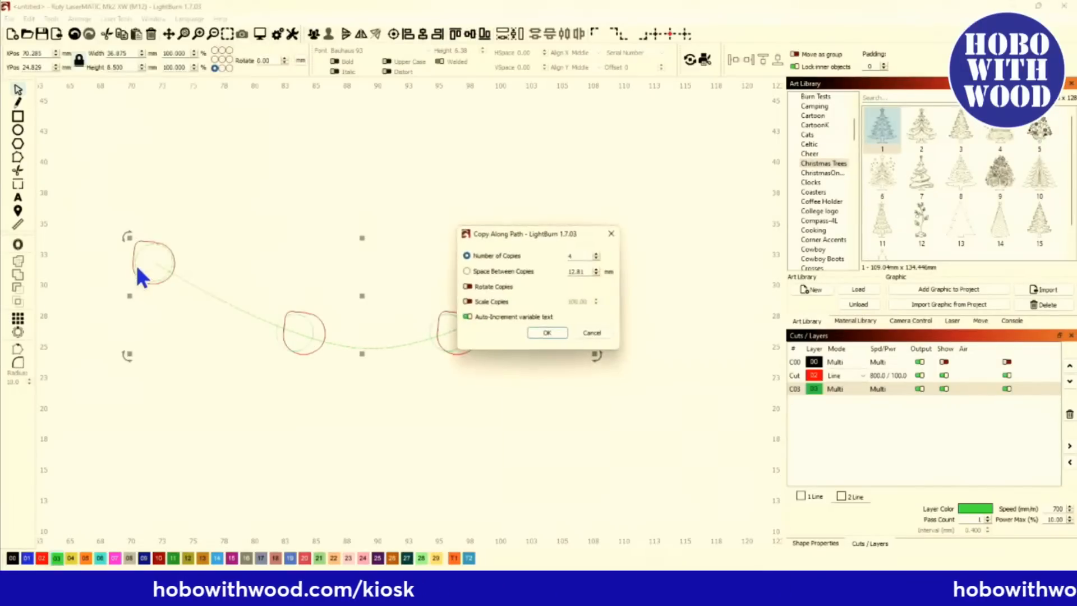
{"action": "left_click_drag", "start_coordinate": [537, 233], "coordinate": [796, 203]}
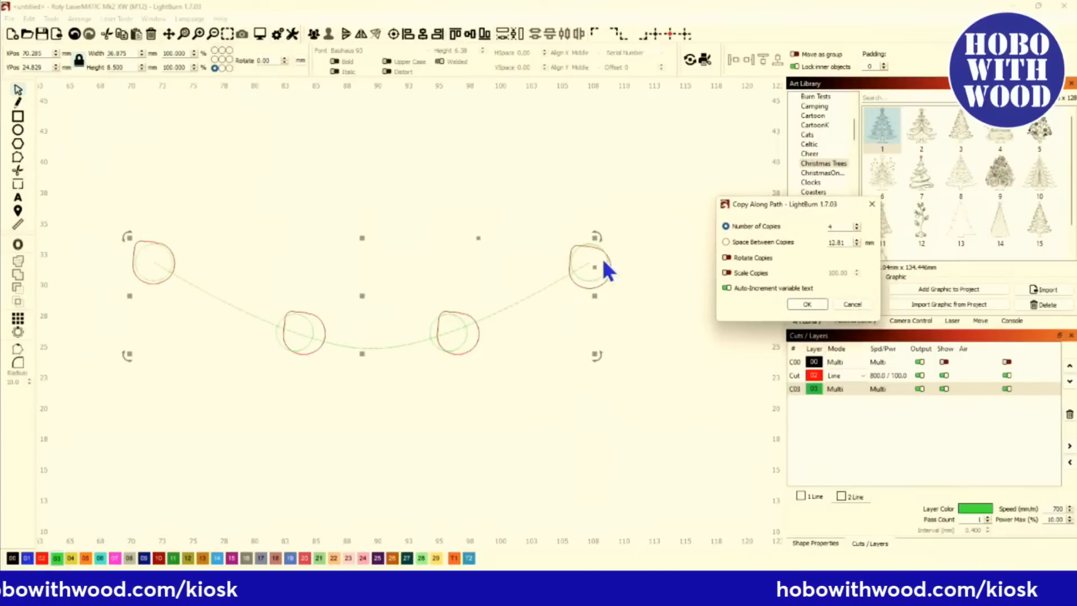
{"action": "left_click", "coordinate": [802, 303]}
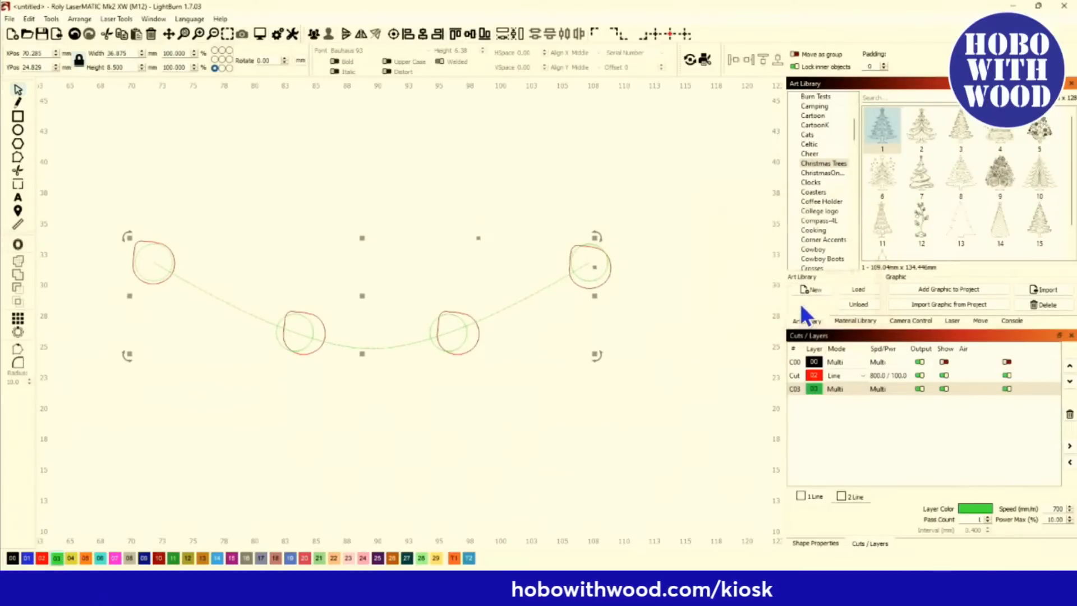
{"action": "left_click", "coordinate": [795, 376]}
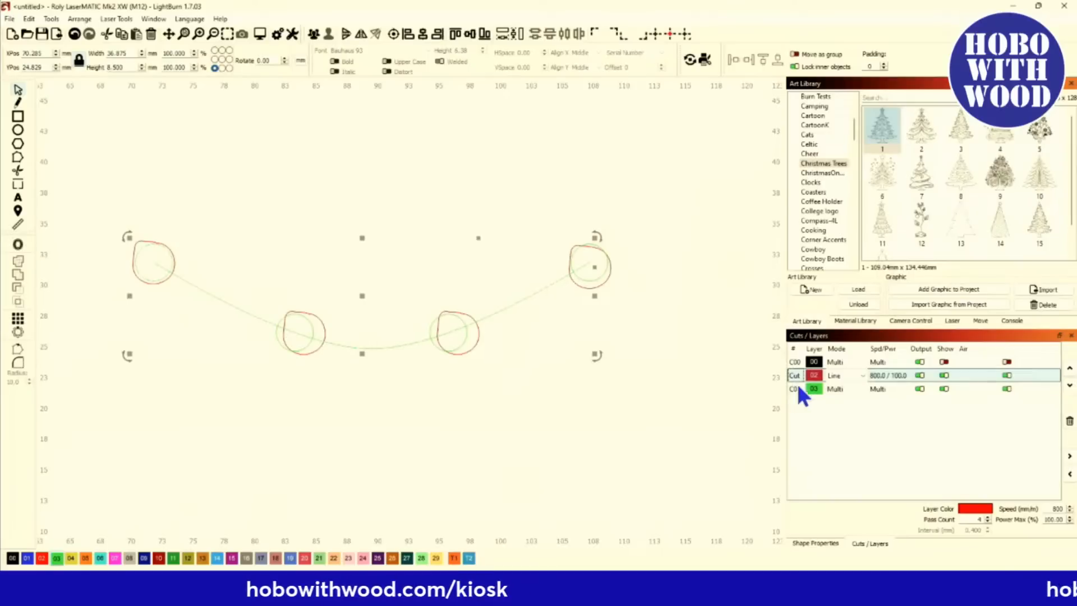
Step: Hide the green C03 layer, delete the four irregular red holes under the guide curve, and show the layer again
{"action": "left_click", "coordinate": [944, 389]}
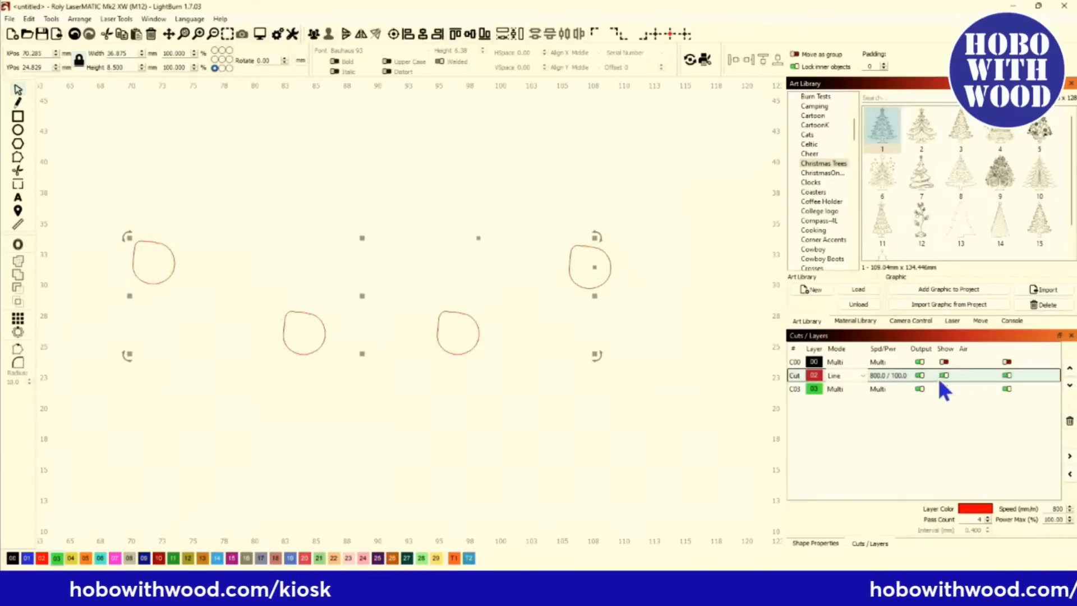
{"action": "left_click", "coordinate": [701, 382]}
{"action": "scroll", "coordinate": [645, 377], "scroll_direction": "down", "scroll_amount": 4}
{"action": "left_click_drag", "start_coordinate": [347, 267], "coordinate": [652, 402]}
{"action": "key", "text": "Delete"}
{"action": "scroll", "coordinate": [505, 398], "scroll_direction": "down", "scroll_amount": 6}
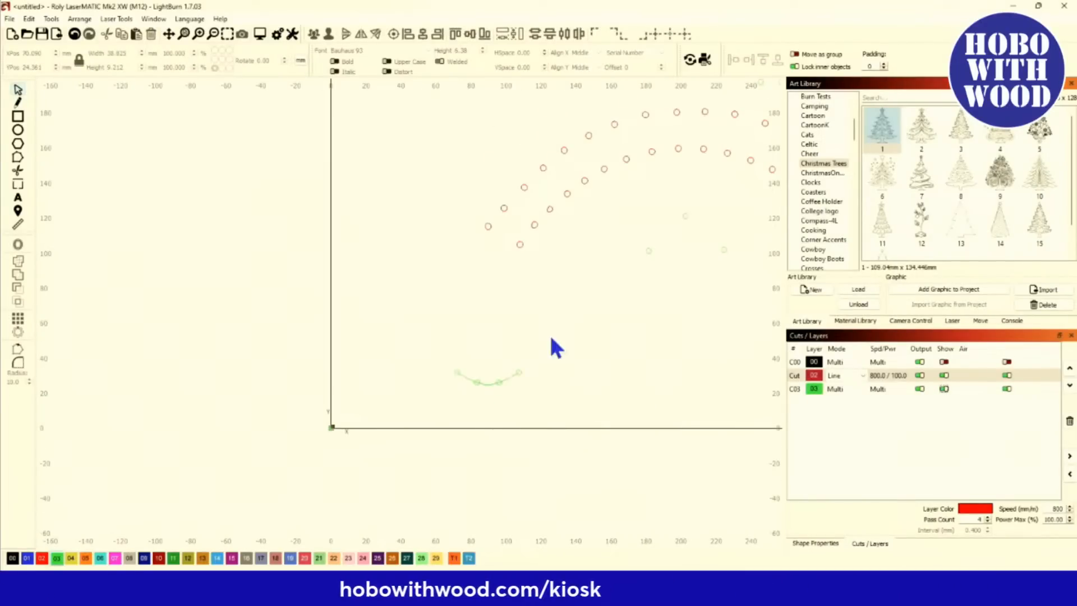
Step: Delete the green guide curve running through the four 3 mm circles
{"action": "scroll", "coordinate": [499, 382], "scroll_direction": "up", "scroll_amount": 3}
{"action": "left_click", "coordinate": [475, 392]}
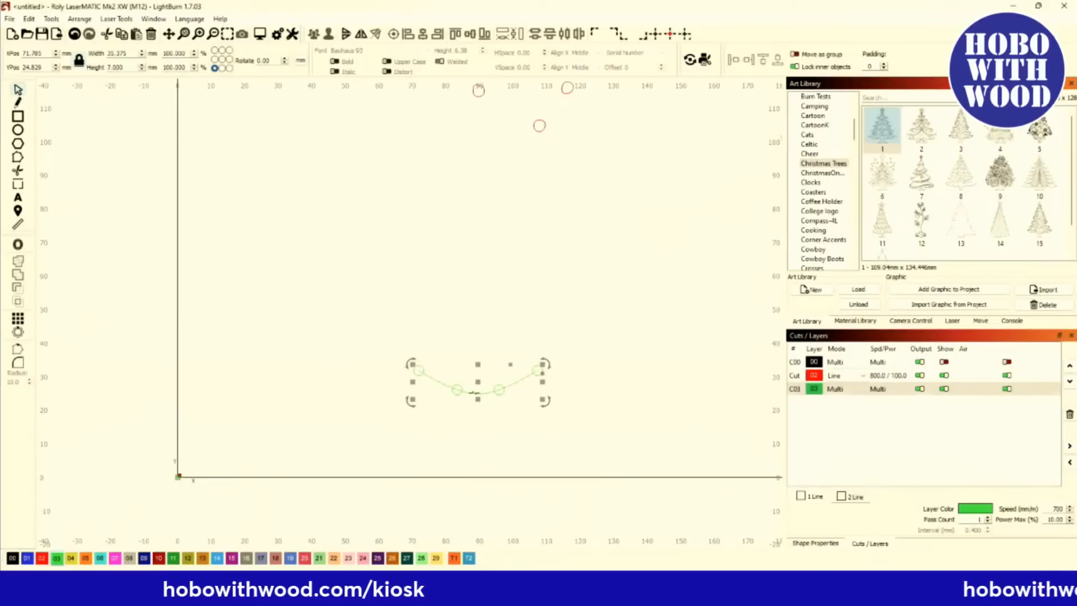
{"action": "scroll", "coordinate": [422, 370], "scroll_direction": "down", "scroll_amount": 3}
Step: Duplicate the set of four 3 mm circles and move the copy 150 mm right toward the matching irregular holes
{"action": "left_click_drag", "start_coordinate": [415, 350], "coordinate": [569, 430]}
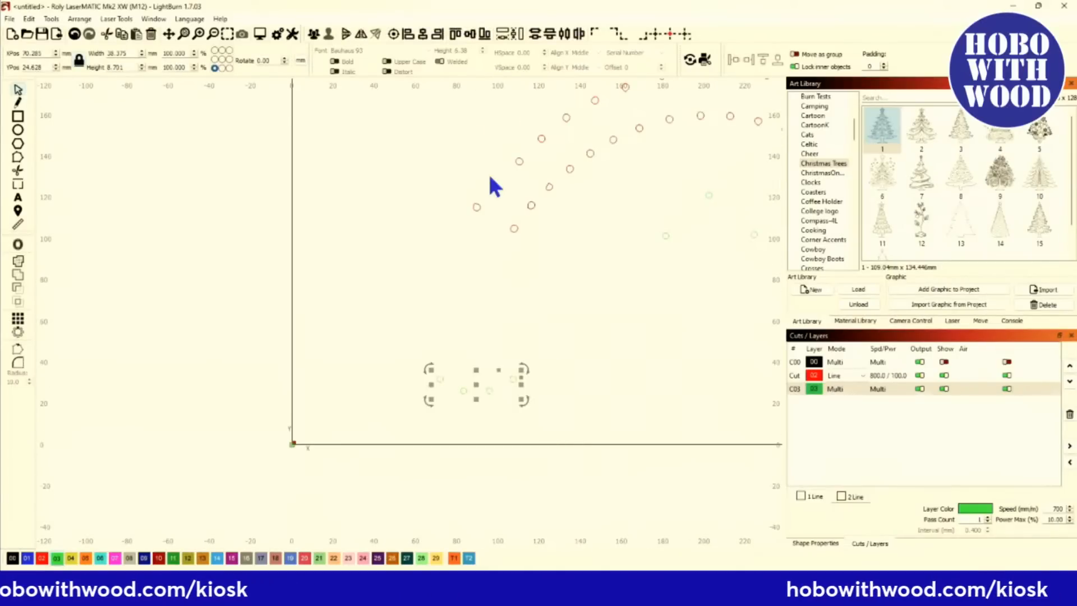
{"action": "scroll", "coordinate": [297, 225], "scroll_direction": "down", "scroll_amount": 3}
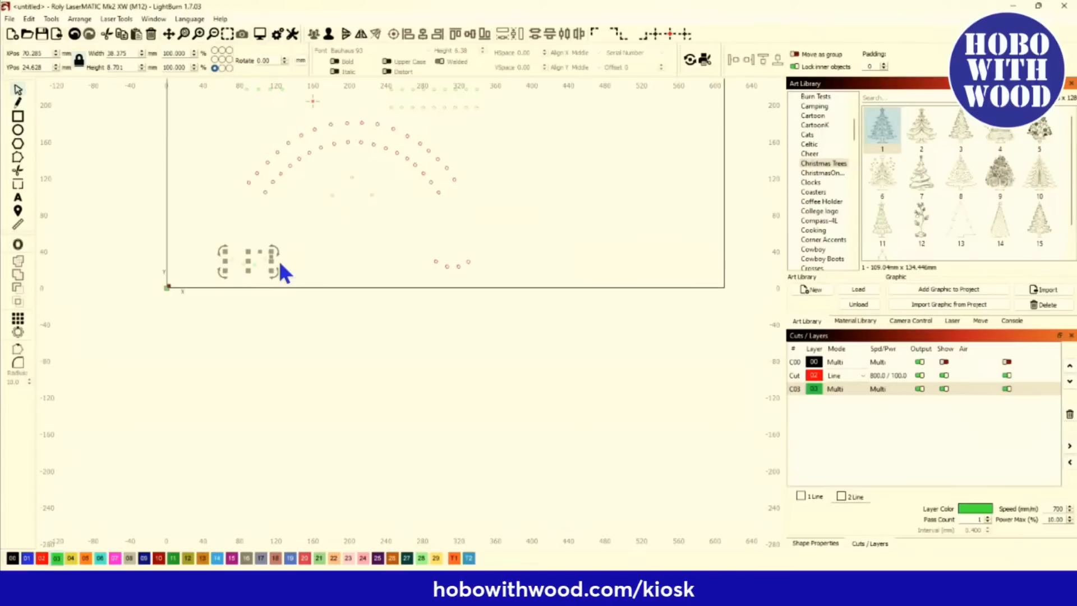
{"action": "key", "text": "Right"}
{"action": "key", "text": "Right"}
{"action": "key", "text": "Right"}
{"action": "key", "text": "Right"}
{"action": "key", "text": "Right"}
{"action": "key", "text": "Right"}
{"action": "key", "text": "Right"}
{"action": "key", "text": "Right"}
{"action": "key", "text": "Right"}
{"action": "key", "text": "Right"}
{"action": "key", "text": "Right"}
{"action": "key", "text": "Right"}
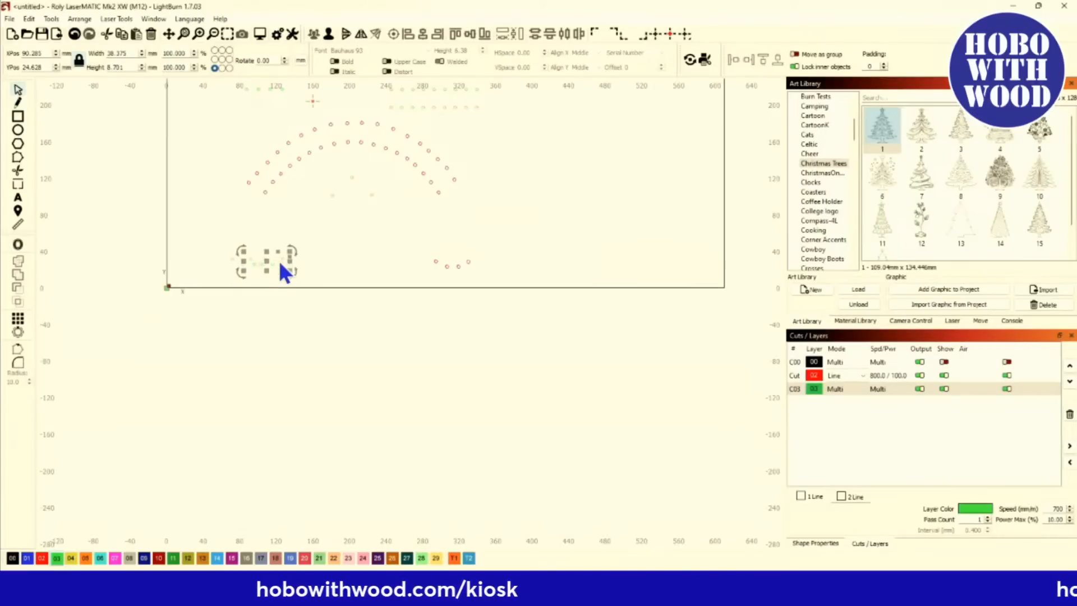
{"action": "key", "text": "Right"}
{"action": "key", "text": "Right"}
{"action": "key", "text": "Right"}
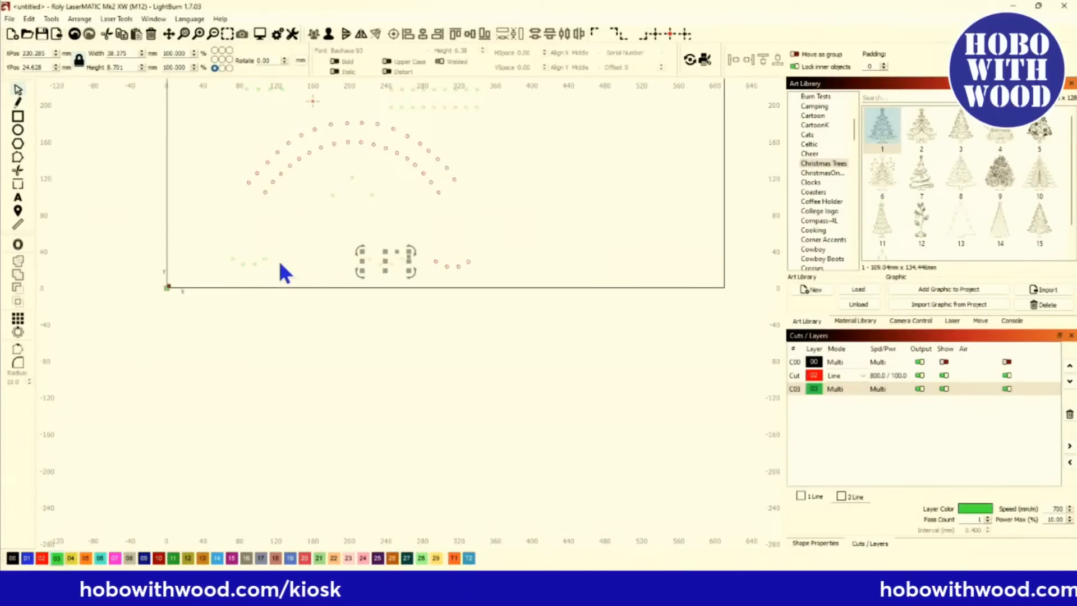
Step: Group the four irregular red holes of the lower right set and centre the copied 3 mm circles on them
{"action": "scroll", "coordinate": [482, 247], "scroll_direction": "up", "scroll_amount": 4}
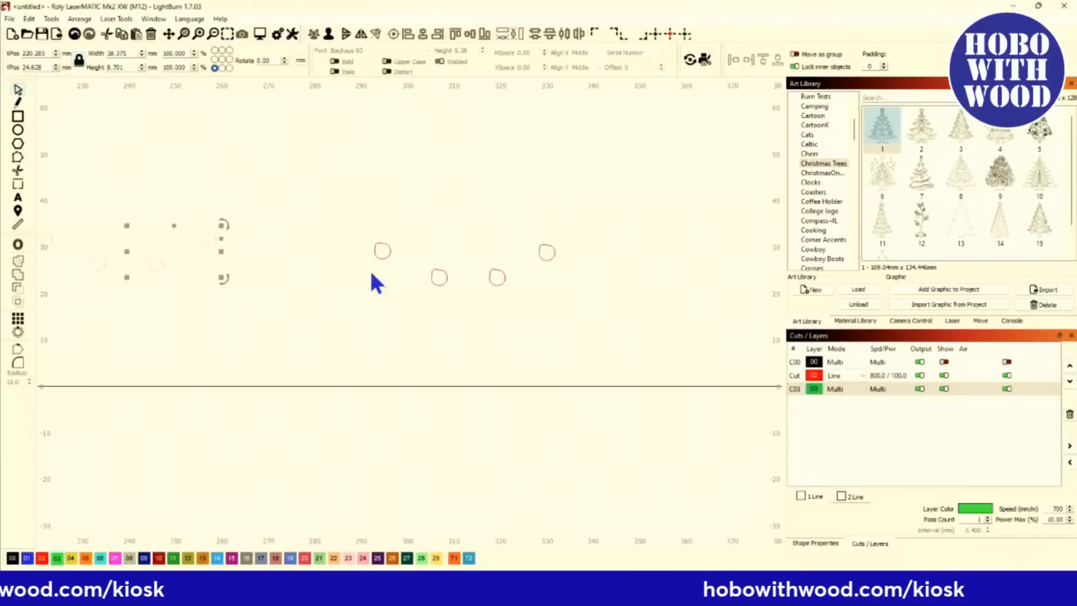
{"action": "left_click_drag", "start_coordinate": [298, 177], "coordinate": [681, 361]}
{"action": "scroll", "coordinate": [668, 360], "scroll_direction": "up", "scroll_amount": 2}
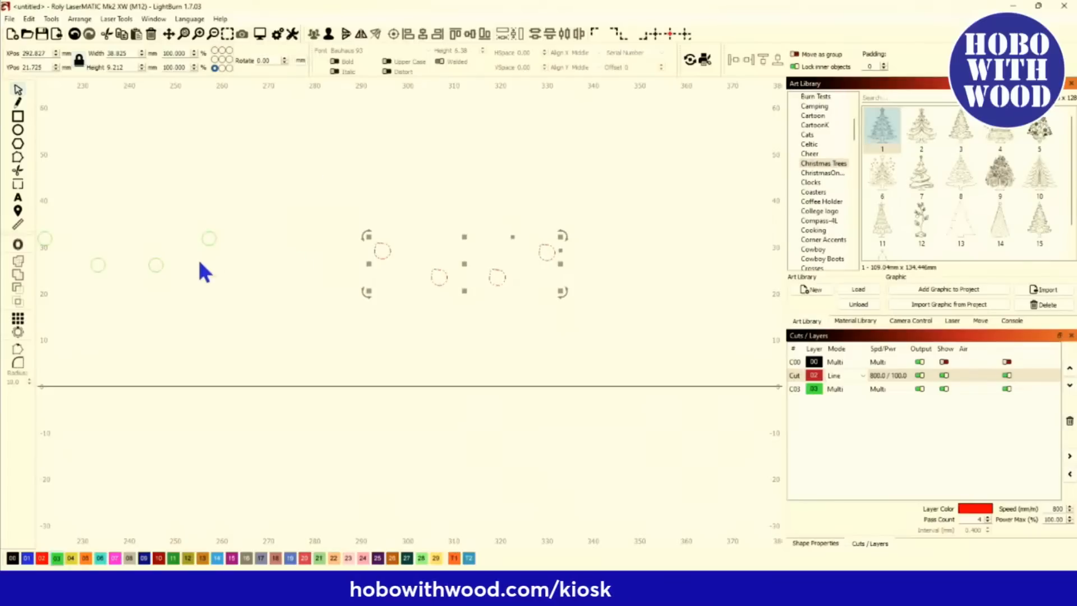
{"action": "left_click", "coordinate": [159, 269]}
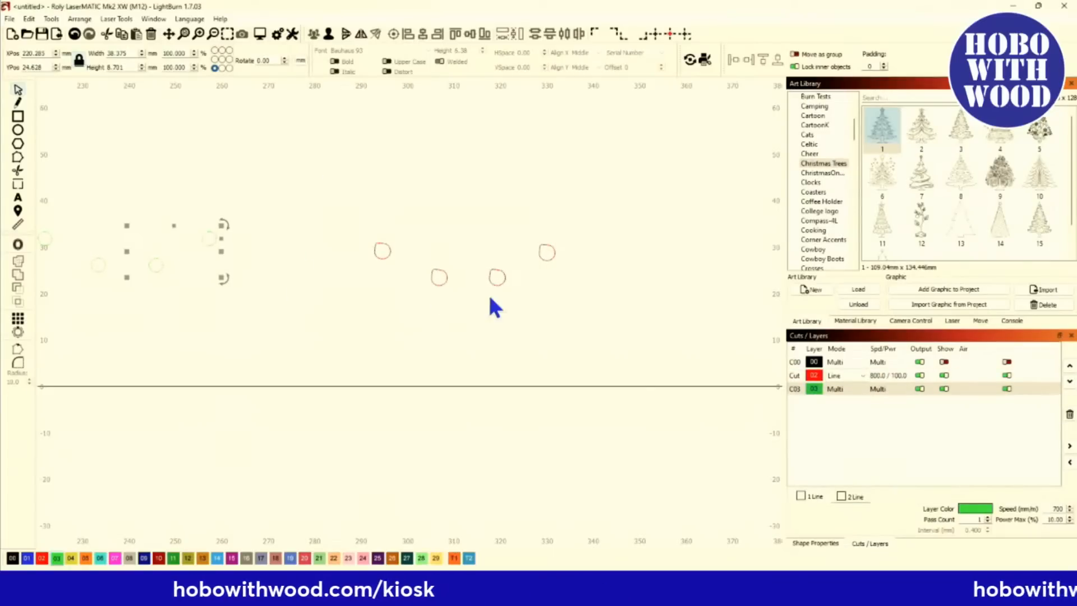
{"action": "left_click", "coordinate": [435, 279], "text": "shift"}
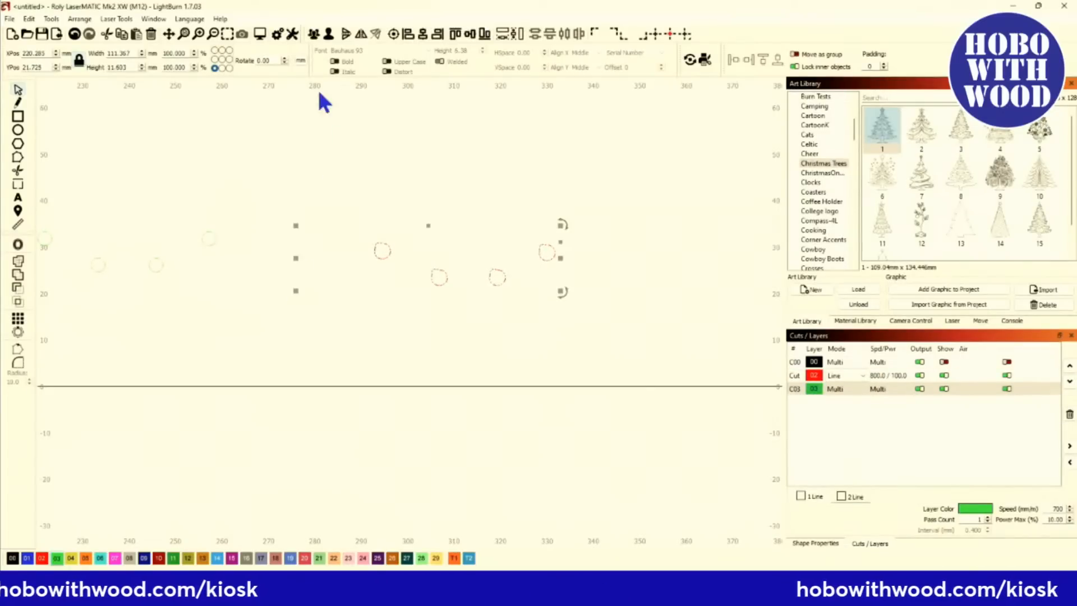
{"action": "left_click", "coordinate": [392, 36]}
{"action": "scroll", "coordinate": [469, 275], "scroll_direction": "up", "scroll_amount": 2}
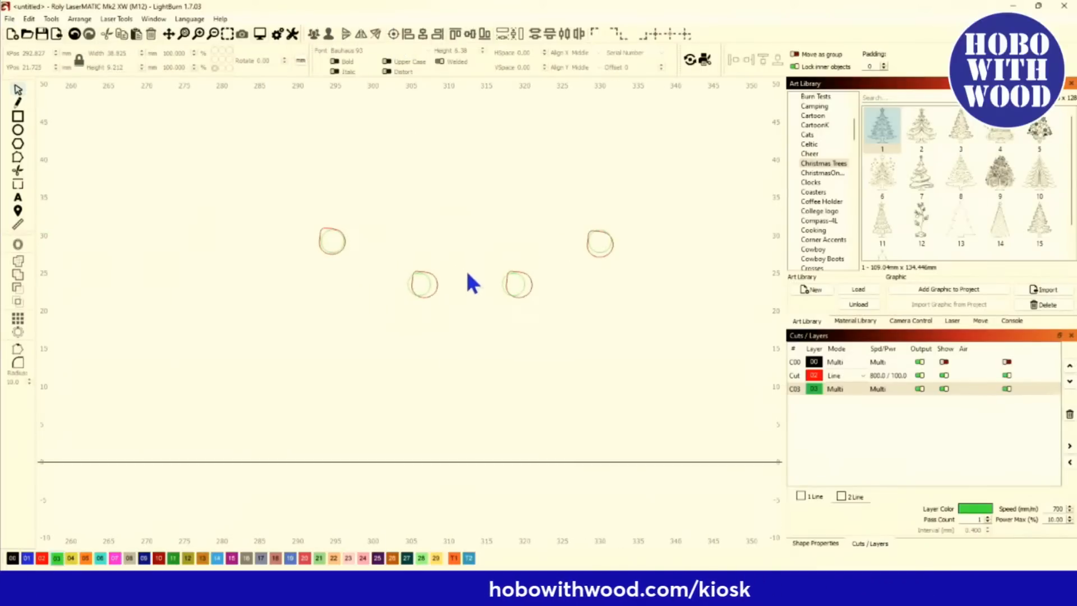
Step: Delete the group of four irregular red holes beneath the copied circles
{"action": "left_click", "coordinate": [438, 285]}
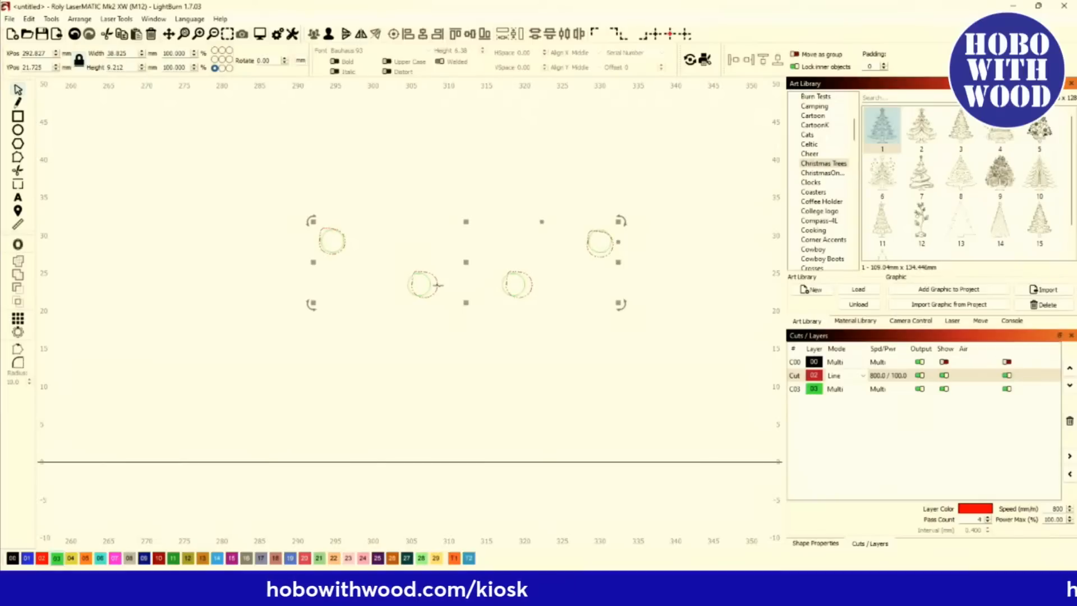
{"action": "scroll", "coordinate": [437, 285], "scroll_direction": "down", "scroll_amount": 8}
{"action": "left_click", "coordinate": [402, 353]}
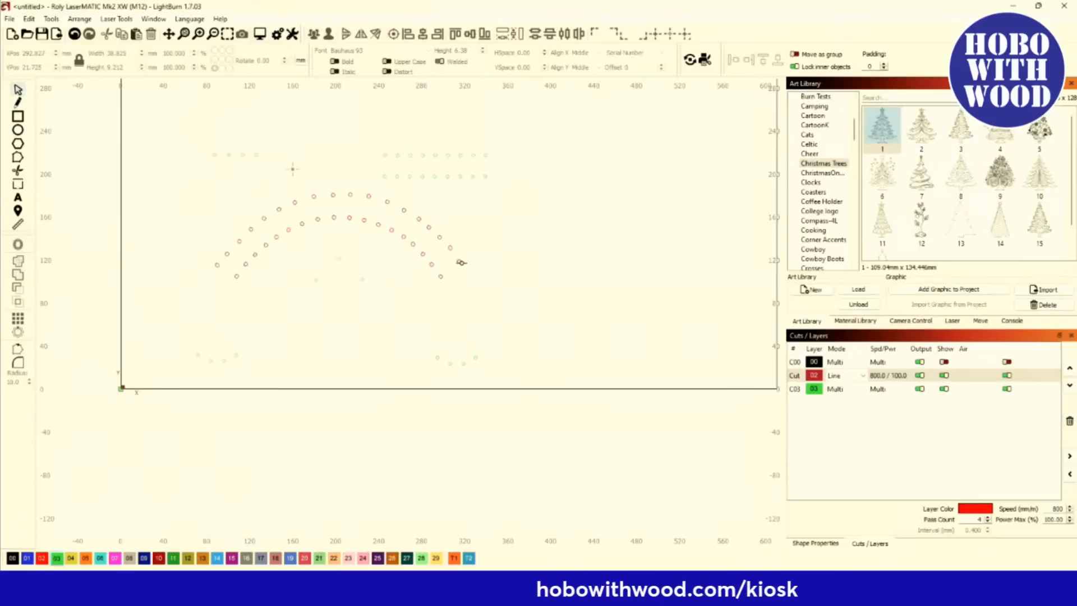
Step: Draw a horizontal guide line about 225 mm long from the outer arch's left end hole to below its right end hole
{"action": "scroll", "coordinate": [337, 241], "scroll_direction": "up", "scroll_amount": 2}
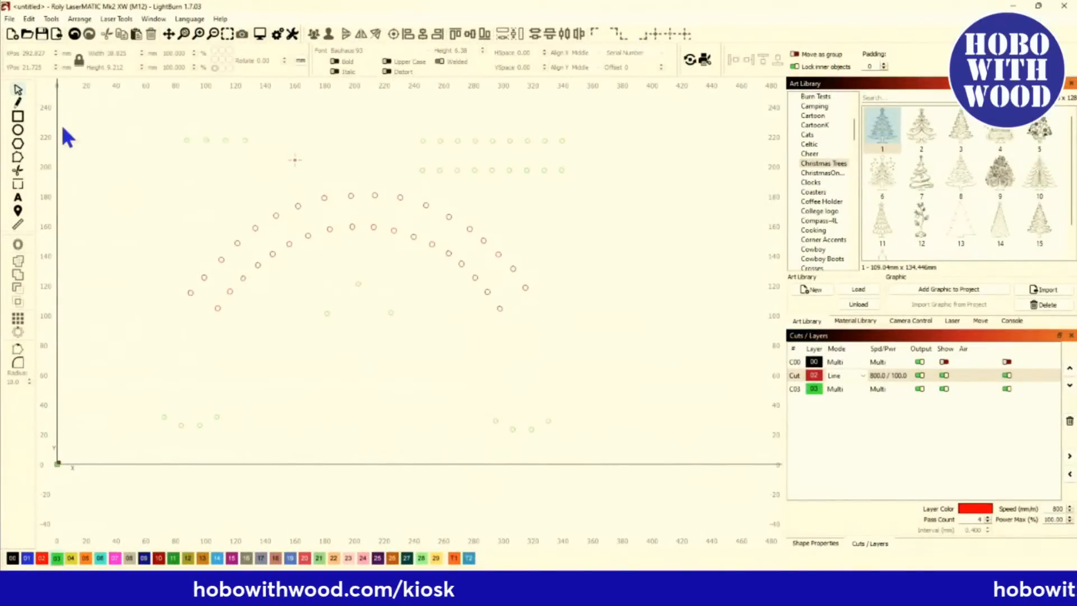
{"action": "scroll", "coordinate": [173, 315], "scroll_direction": "up", "scroll_amount": 4}
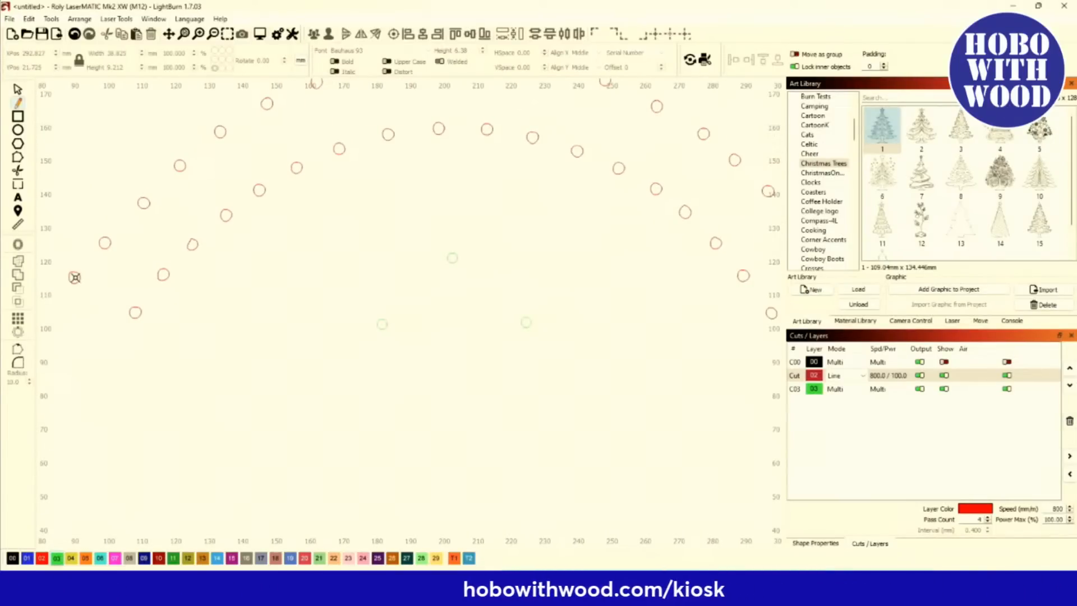
{"action": "scroll", "coordinate": [75, 277], "scroll_direction": "up", "scroll_amount": 6}
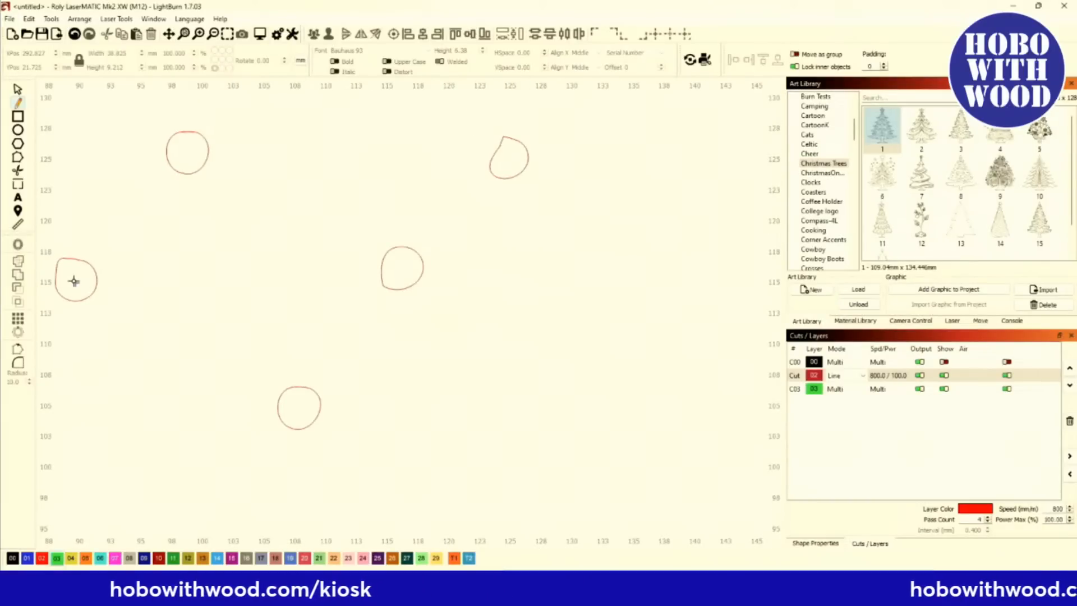
{"action": "scroll", "coordinate": [73, 280], "scroll_direction": "down", "scroll_amount": 8}
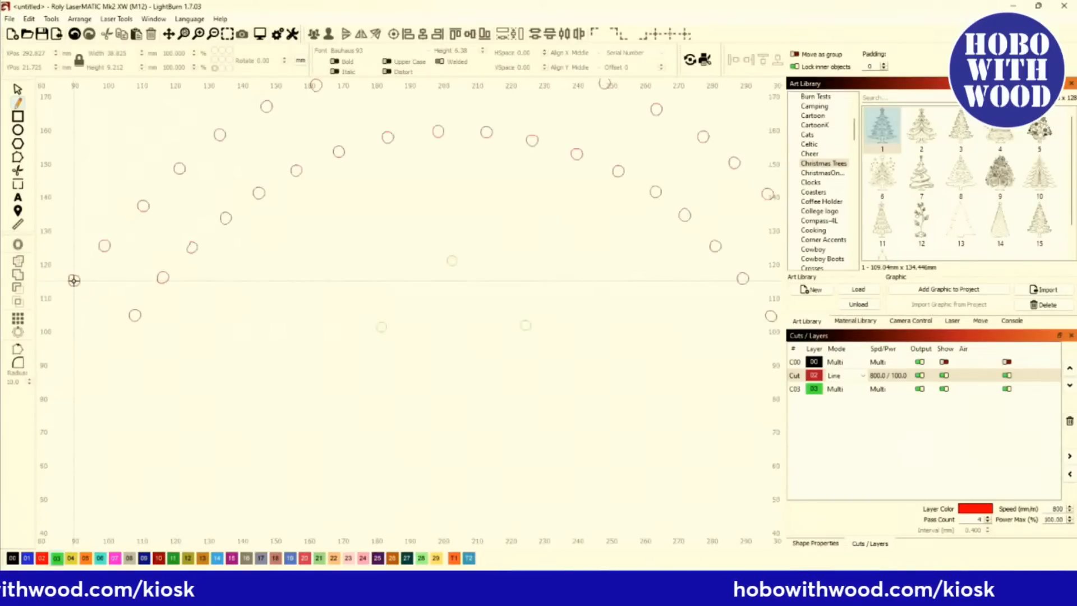
{"action": "scroll", "coordinate": [454, 296], "scroll_direction": "up", "scroll_amount": 5}
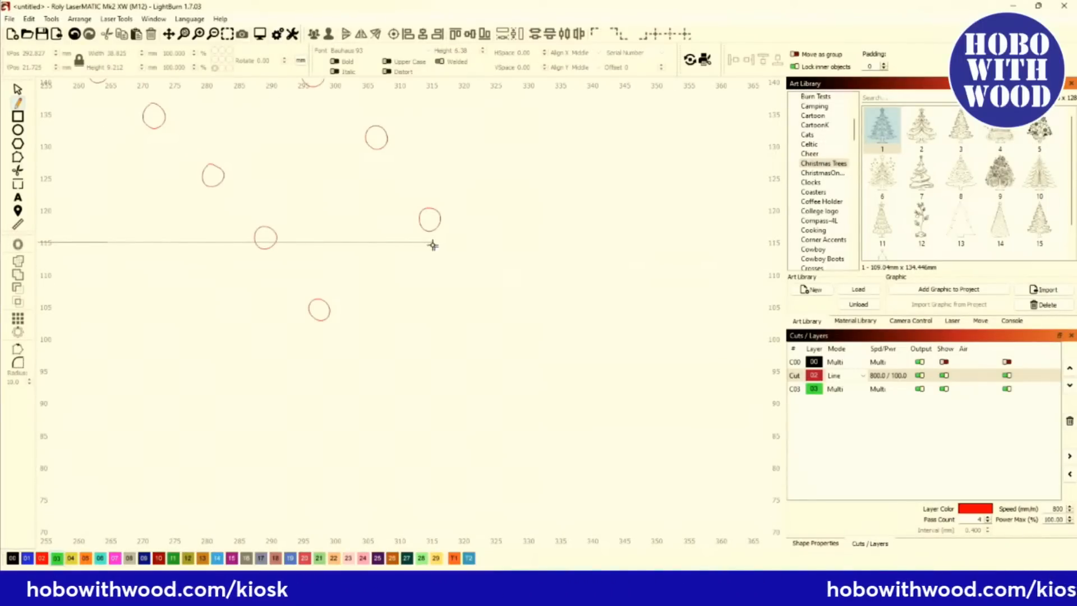
{"action": "scroll", "coordinate": [429, 245], "scroll_direction": "up", "scroll_amount": 4}
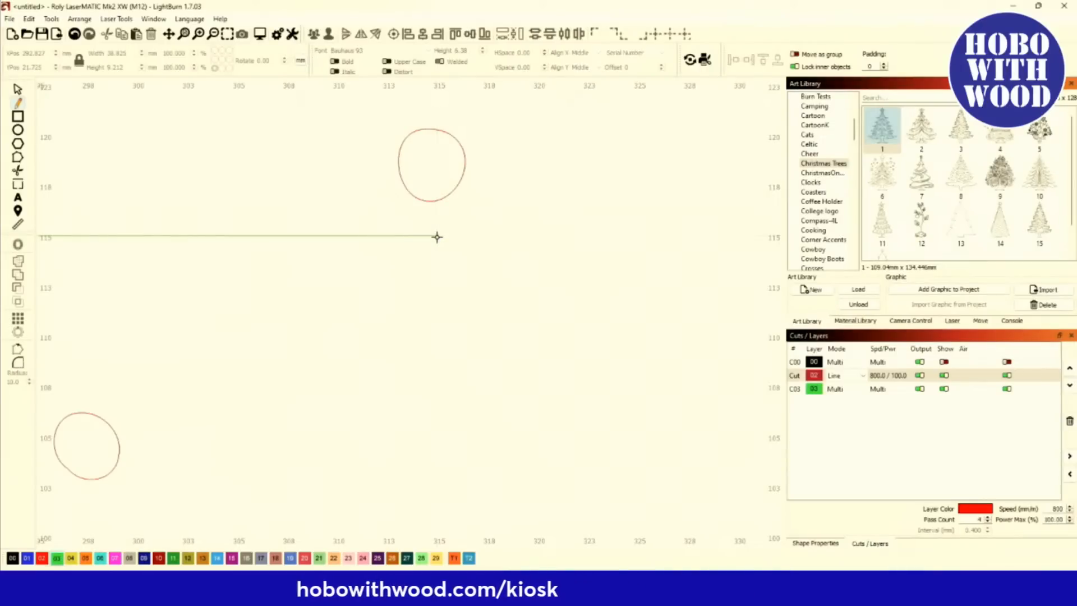
{"action": "scroll", "coordinate": [443, 258], "scroll_direction": "down", "scroll_amount": 3}
{"action": "scroll", "coordinate": [455, 311], "scroll_direction": "down", "scroll_amount": 3}
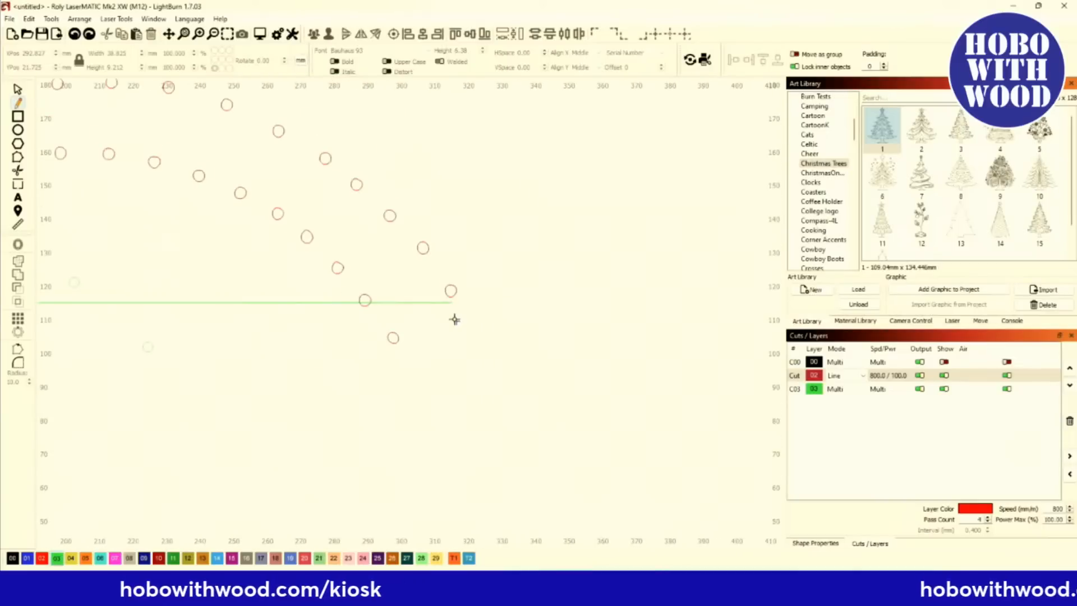
{"action": "scroll", "coordinate": [582, 337], "scroll_direction": "down", "scroll_amount": 4}
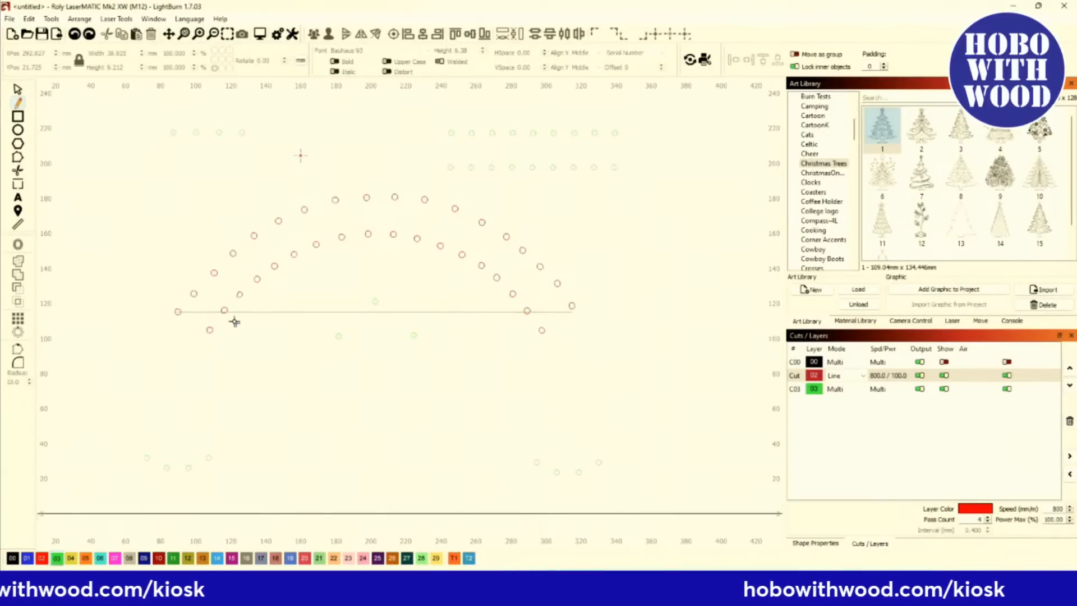
Step: Draw a second horizontal guide line about 190 mm long between the centres of the inner arch's two end holes
{"action": "left_click", "coordinate": [18, 103]}
{"action": "scroll", "coordinate": [223, 376], "scroll_direction": "up", "scroll_amount": 2}
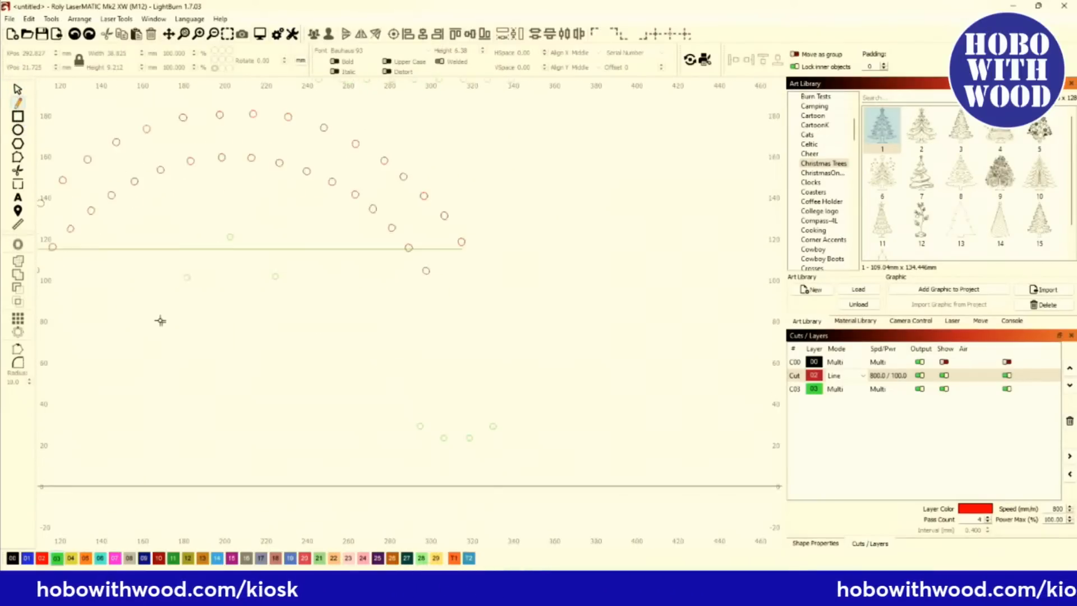
{"action": "scroll", "coordinate": [113, 272], "scroll_direction": "up", "scroll_amount": 5}
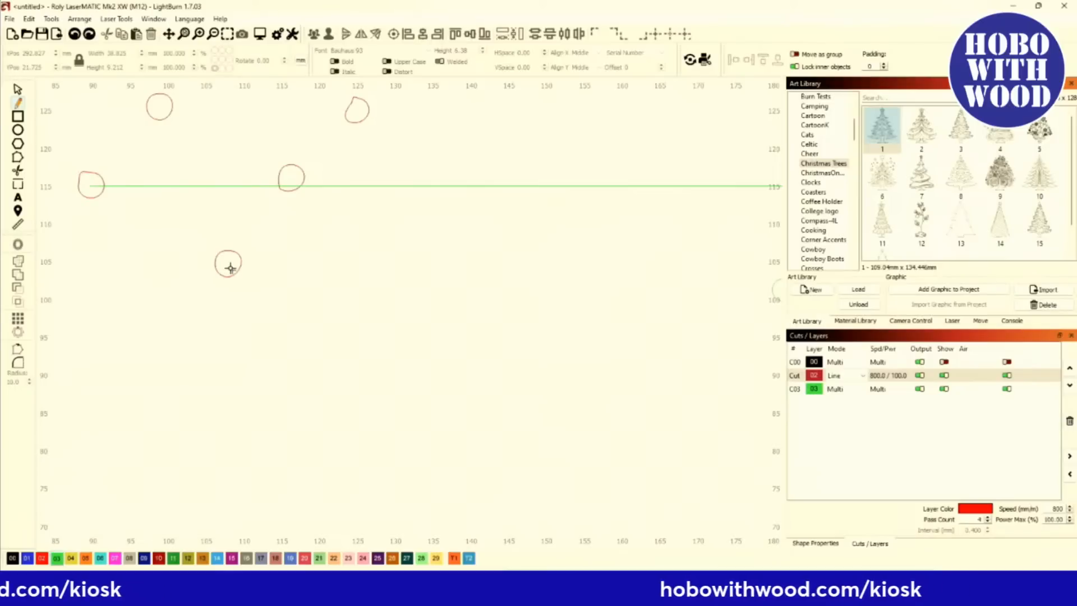
{"action": "scroll", "coordinate": [223, 264], "scroll_direction": "up", "scroll_amount": 1}
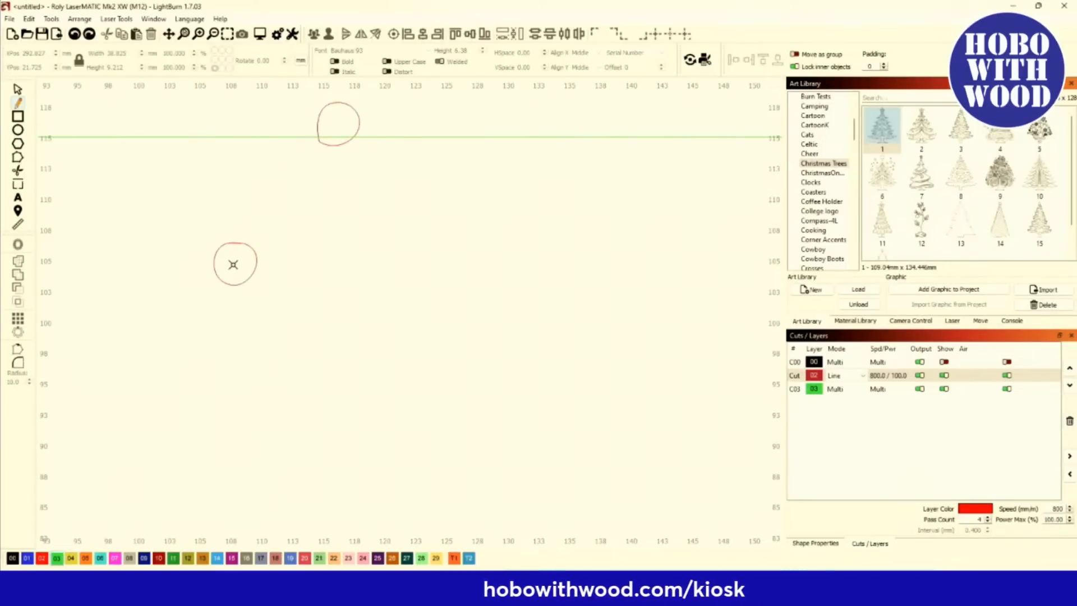
{"action": "scroll", "coordinate": [234, 264], "scroll_direction": "down", "scroll_amount": 5}
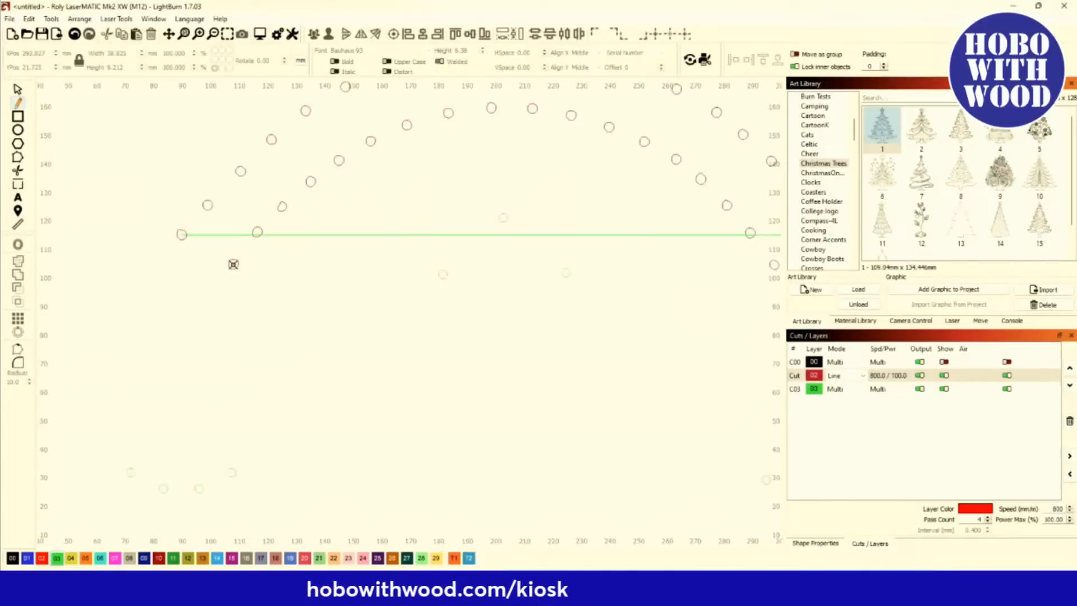
{"action": "left_click", "coordinate": [160, 260]}
{"action": "scroll", "coordinate": [477, 312], "scroll_direction": "up", "scroll_amount": 3}
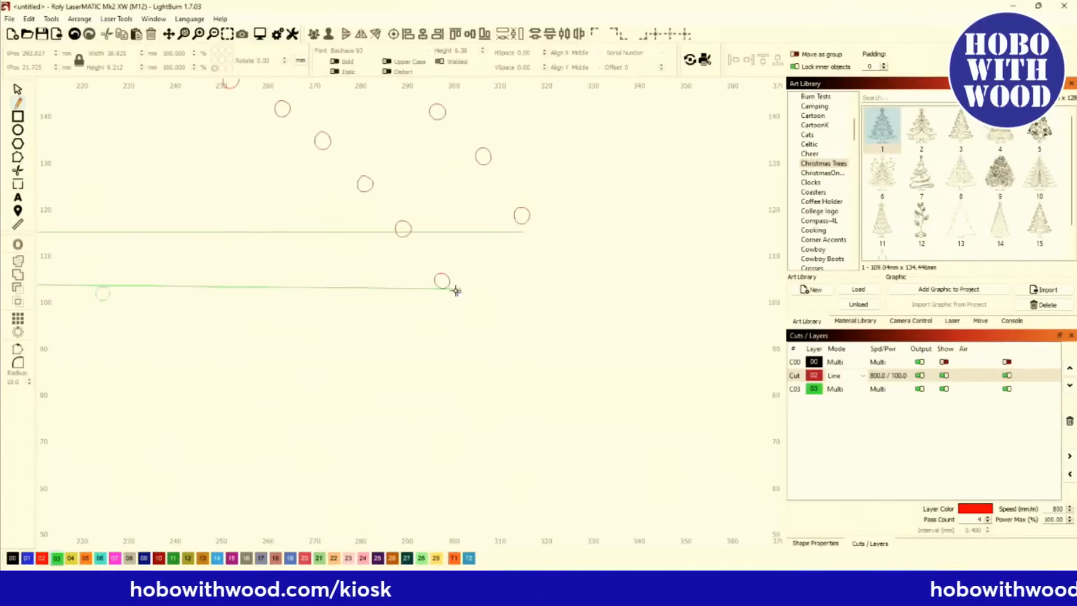
{"action": "scroll", "coordinate": [443, 290], "scroll_direction": "up", "scroll_amount": 6}
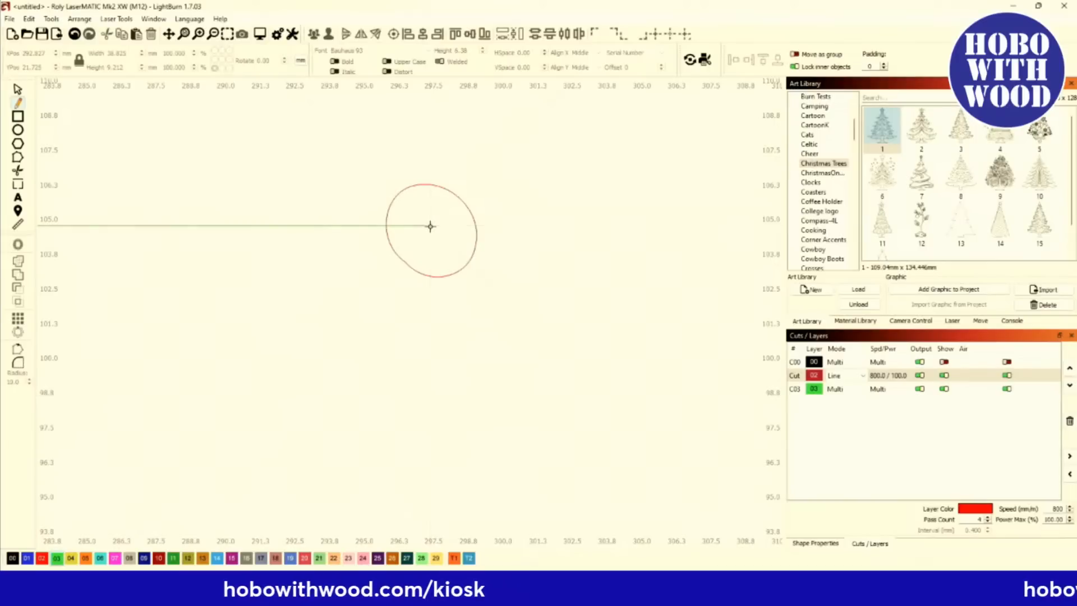
{"action": "scroll", "coordinate": [430, 226], "scroll_direction": "down", "scroll_amount": 8}
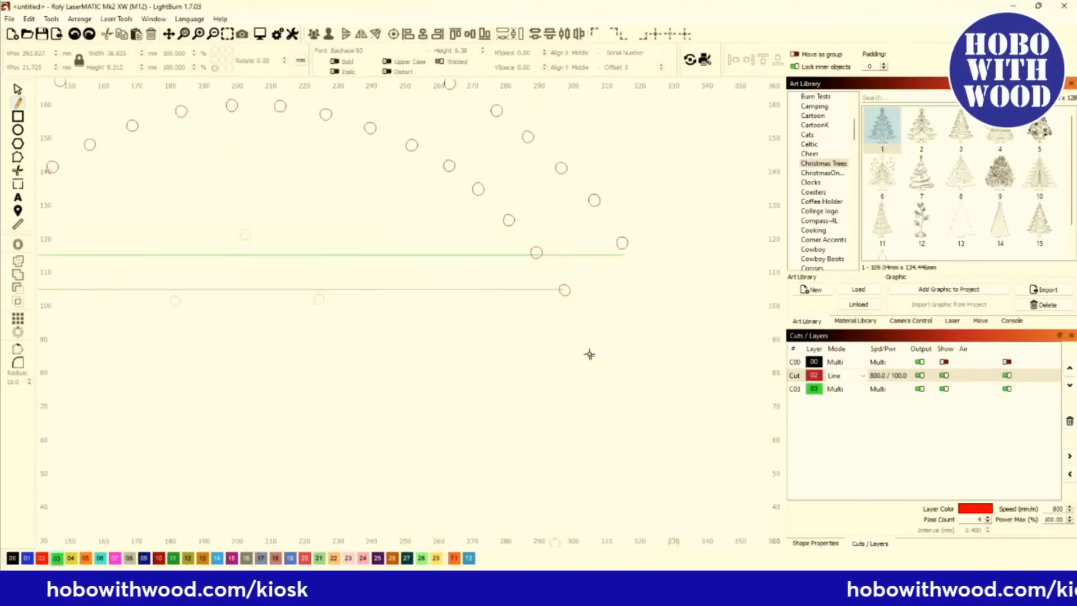
{"action": "scroll", "coordinate": [363, 326], "scroll_direction": "down", "scroll_amount": 3}
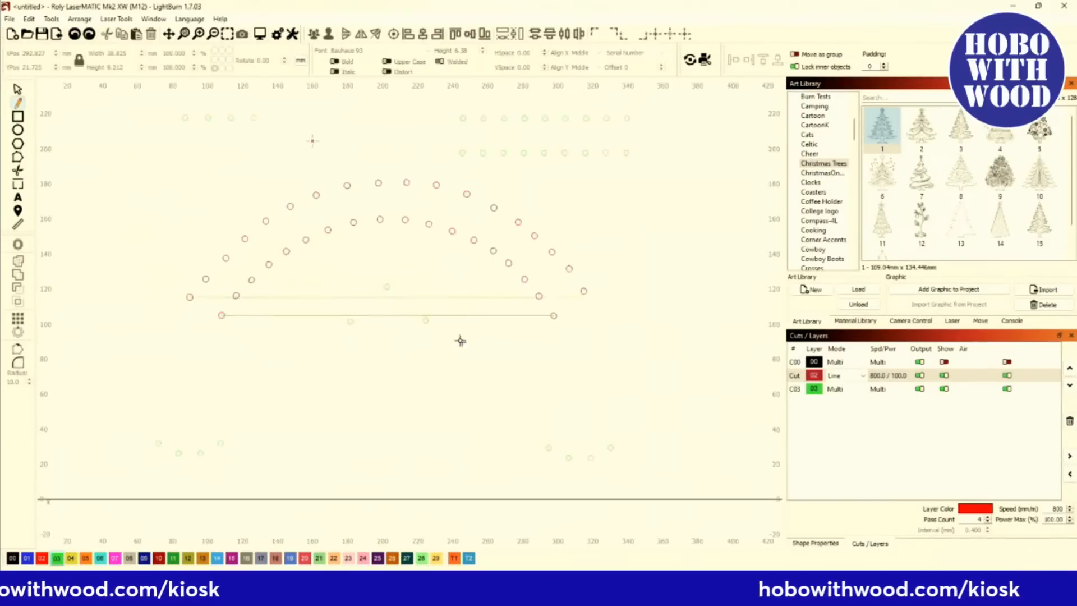
{"action": "left_click", "coordinate": [304, 330]}
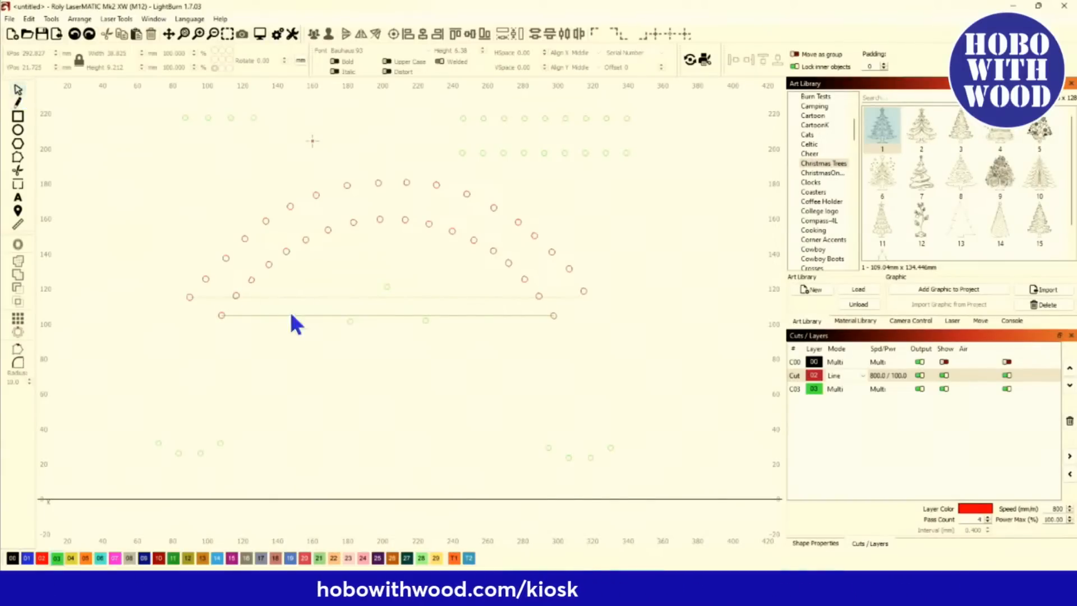
{"action": "left_click", "coordinate": [265, 297]}
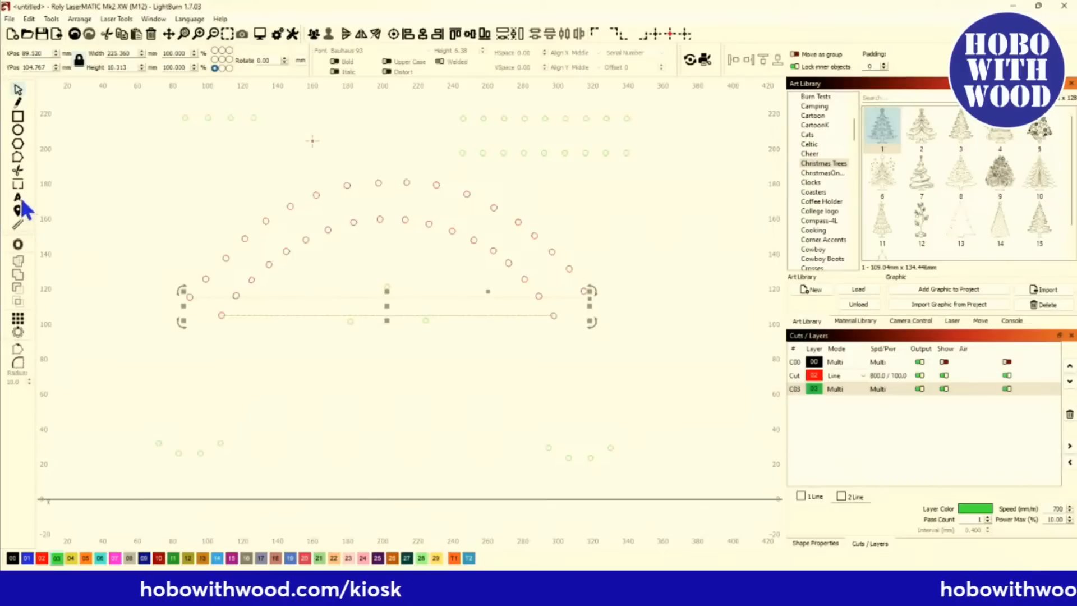
{"action": "left_click", "coordinate": [19, 157]}
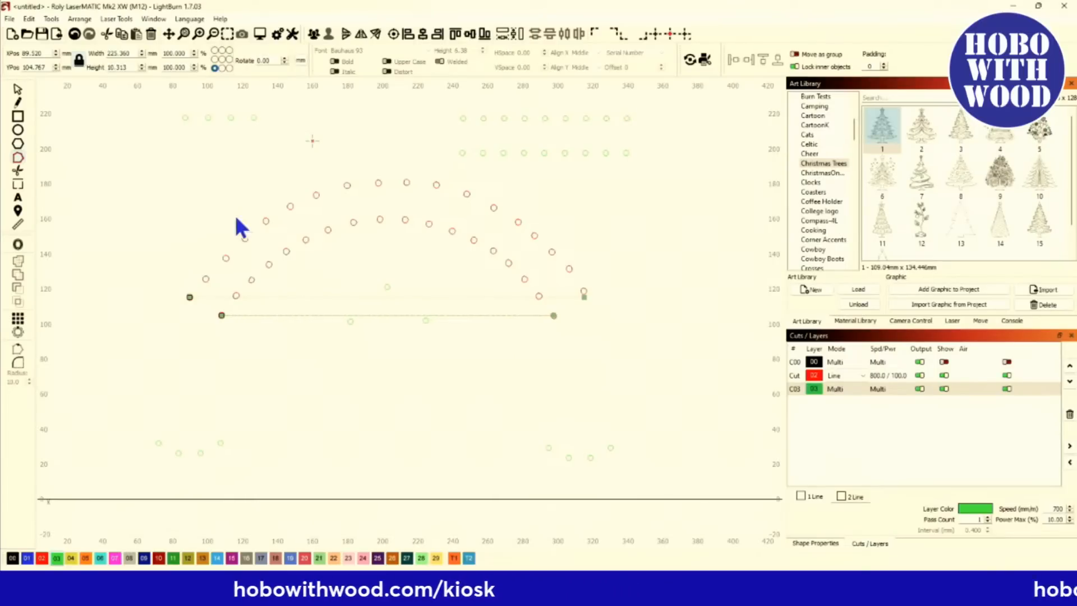
{"action": "left_click", "coordinate": [18, 88]}
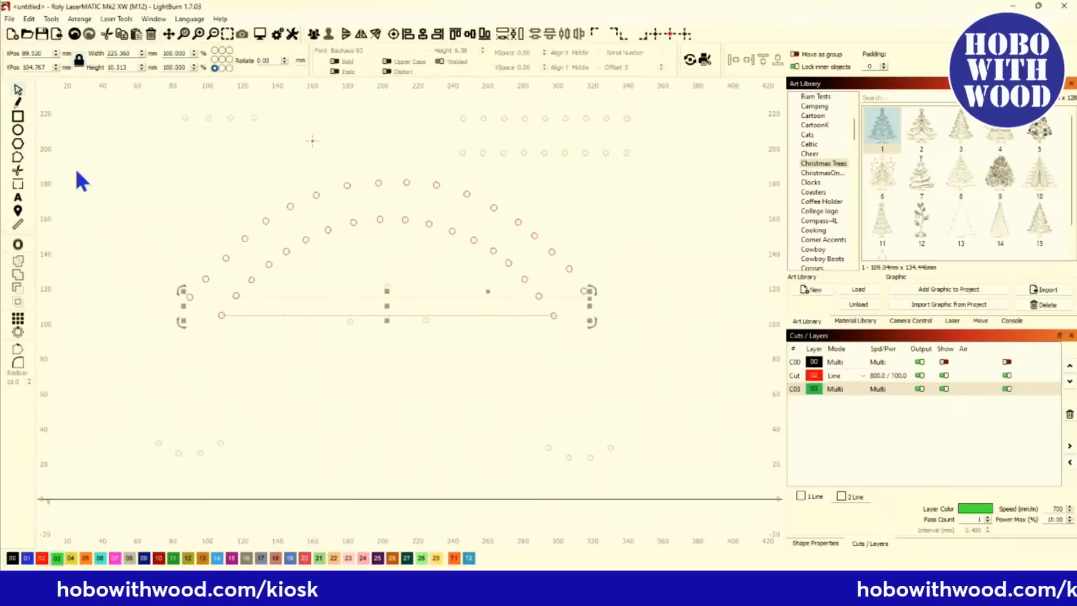
{"action": "left_click", "coordinate": [296, 308]}
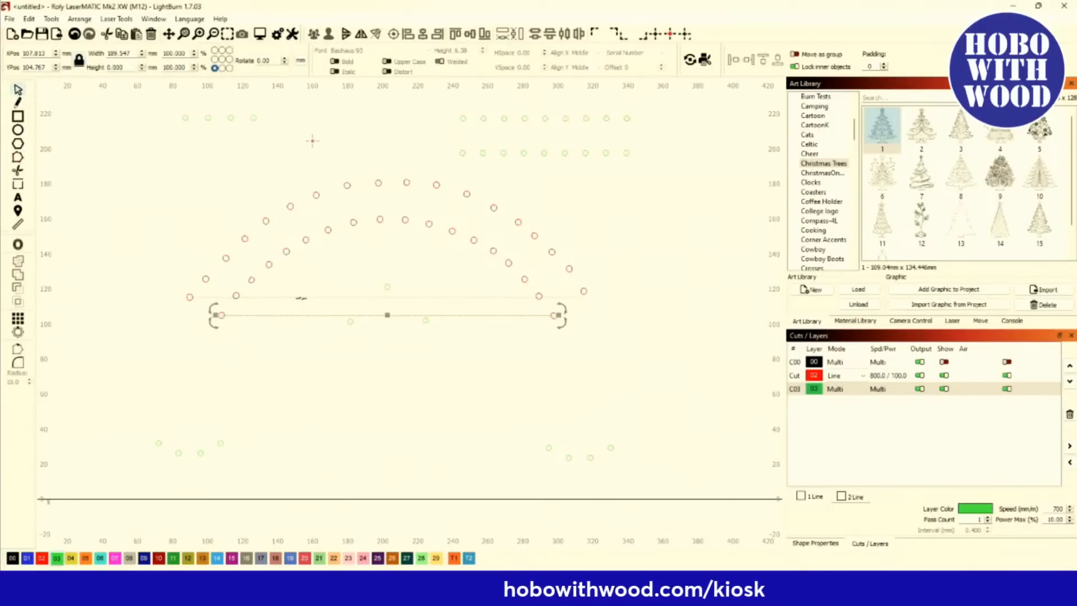
{"action": "left_click", "coordinate": [301, 298], "text": "shift"}
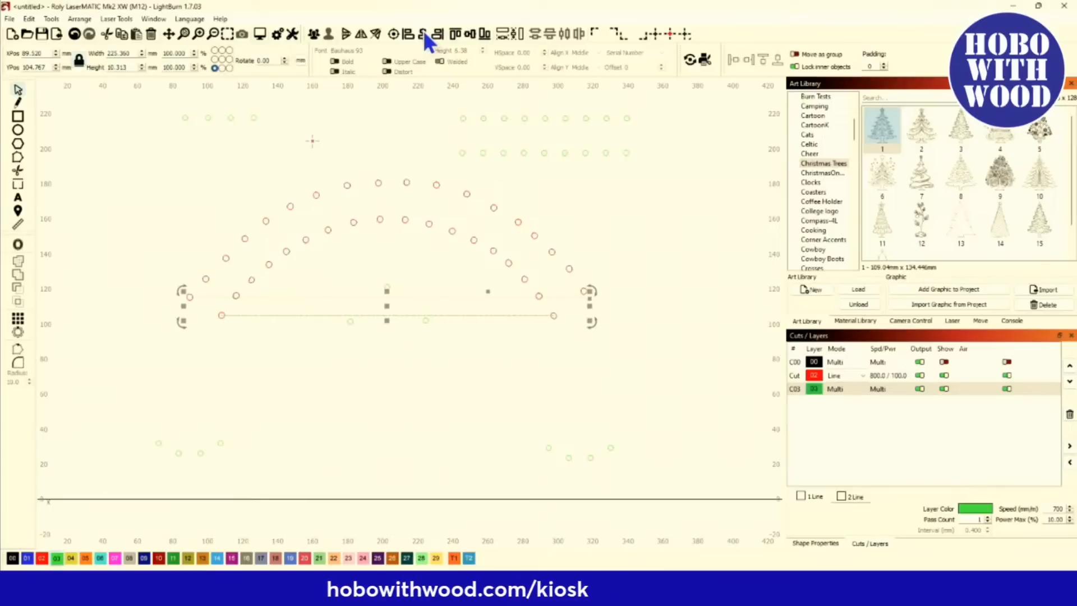
{"action": "left_click", "coordinate": [314, 330]}
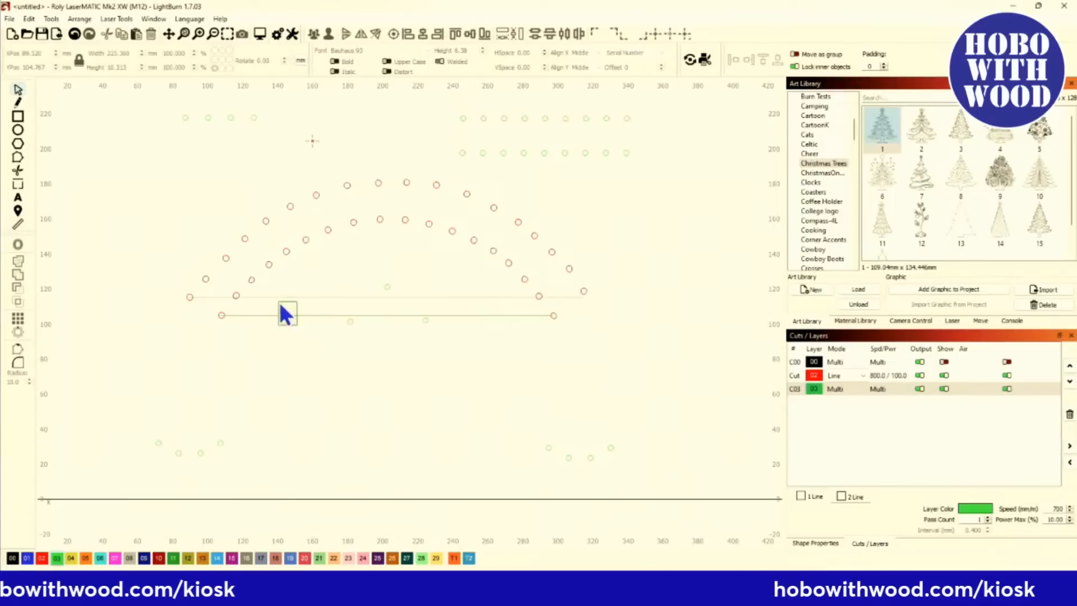
Step: Select both horizontal guide lines and insert a node at the midpoint of each
{"action": "left_click_drag", "start_coordinate": [281, 314], "coordinate": [275, 294]}
{"action": "left_click", "coordinate": [17, 157]}
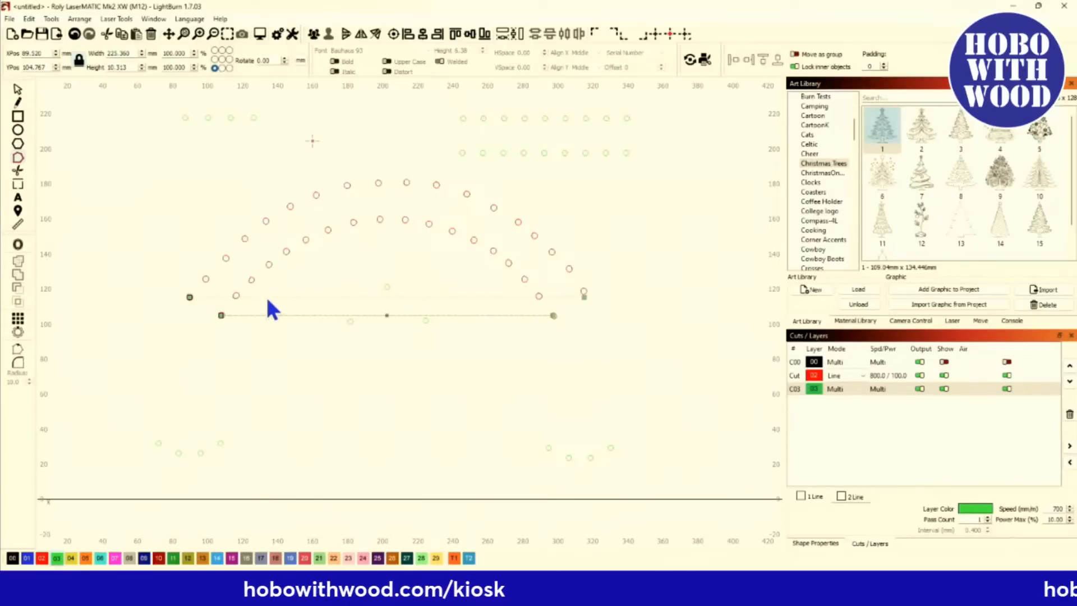
{"action": "scroll", "coordinate": [387, 310], "scroll_direction": "up", "scroll_amount": 5}
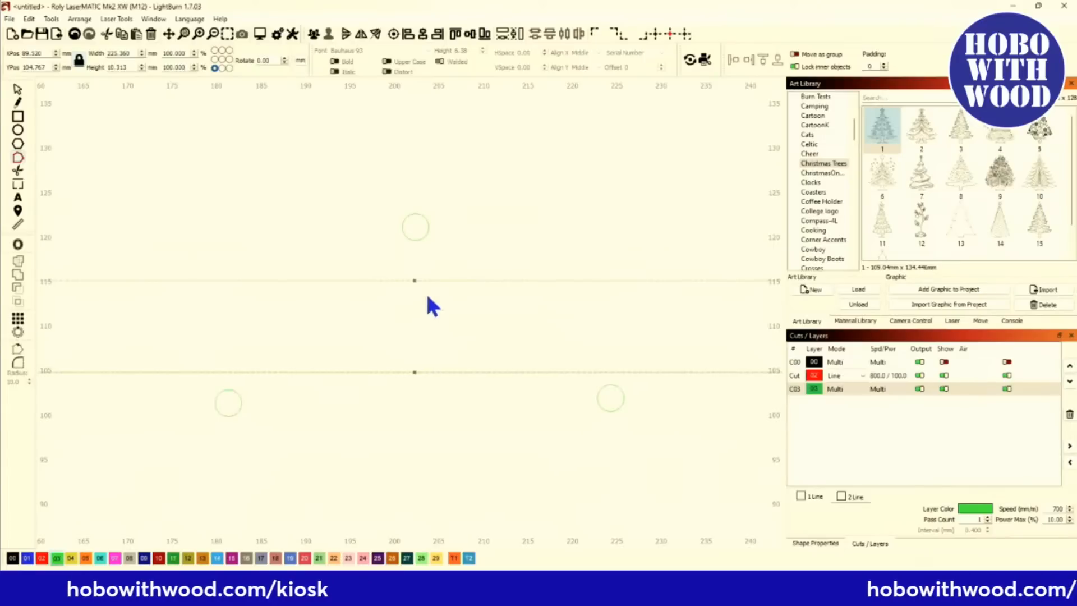
{"action": "scroll", "coordinate": [429, 307], "scroll_direction": "down", "scroll_amount": 5}
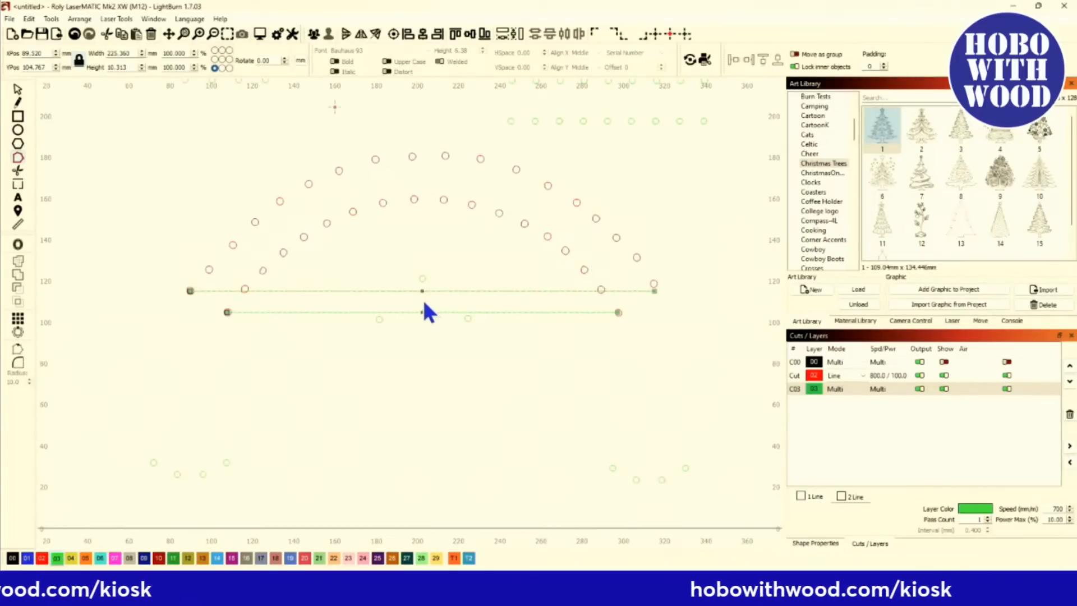
{"action": "scroll", "coordinate": [420, 309], "scroll_direction": "up", "scroll_amount": 1}
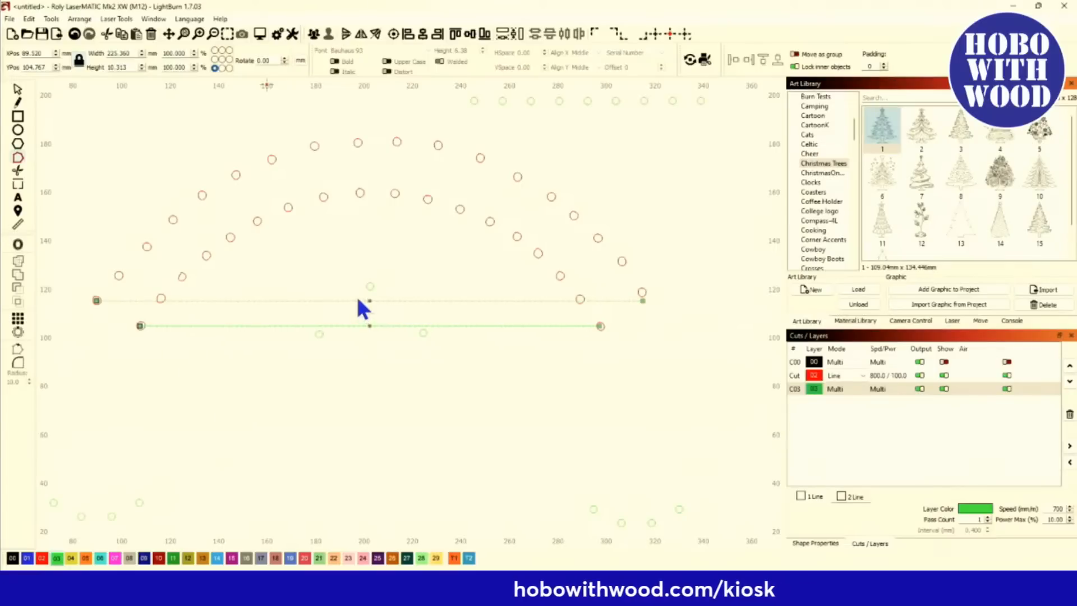
Step: Raise both midpoint nodes together about 66 mm to the outer arch's top and smooth the bent guide lines into curves
{"action": "left_click_drag", "start_coordinate": [356, 296], "coordinate": [386, 342]}
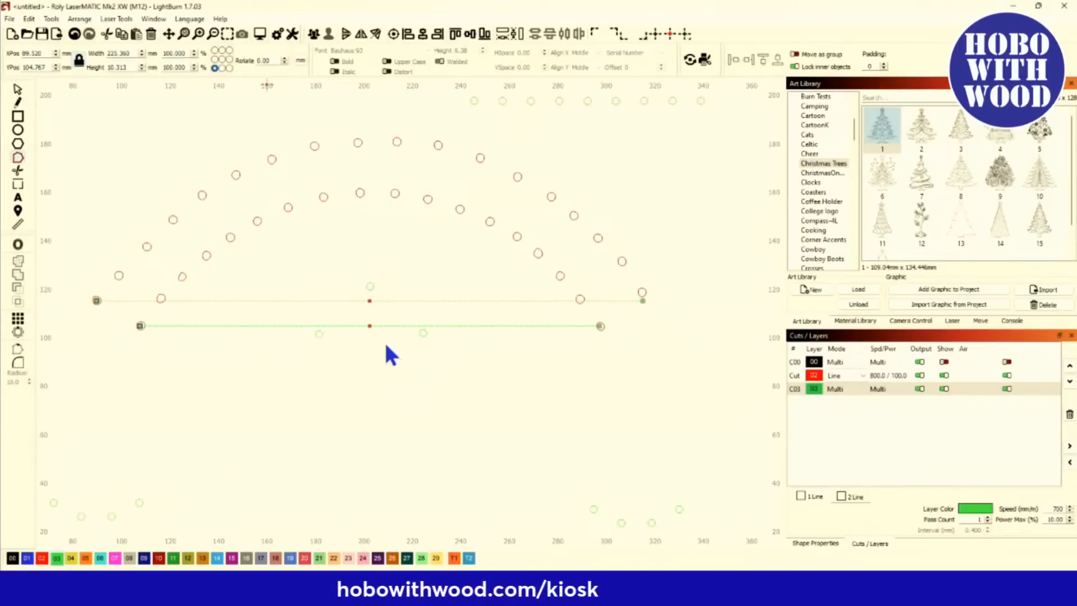
{"action": "key", "text": "Up"}
{"action": "key", "text": "Up"}
{"action": "key", "text": "Up"}
{"action": "key", "text": "Up"}
{"action": "key", "text": "Up"}
{"action": "key", "text": "Up"}
{"action": "key", "text": "Up"}
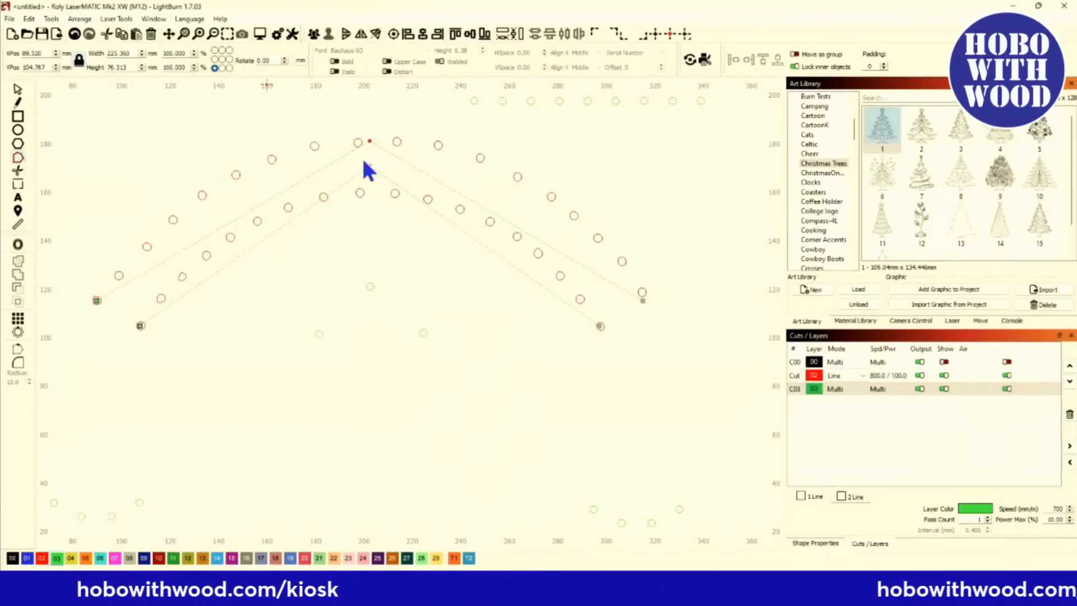
{"action": "key", "text": "s"}
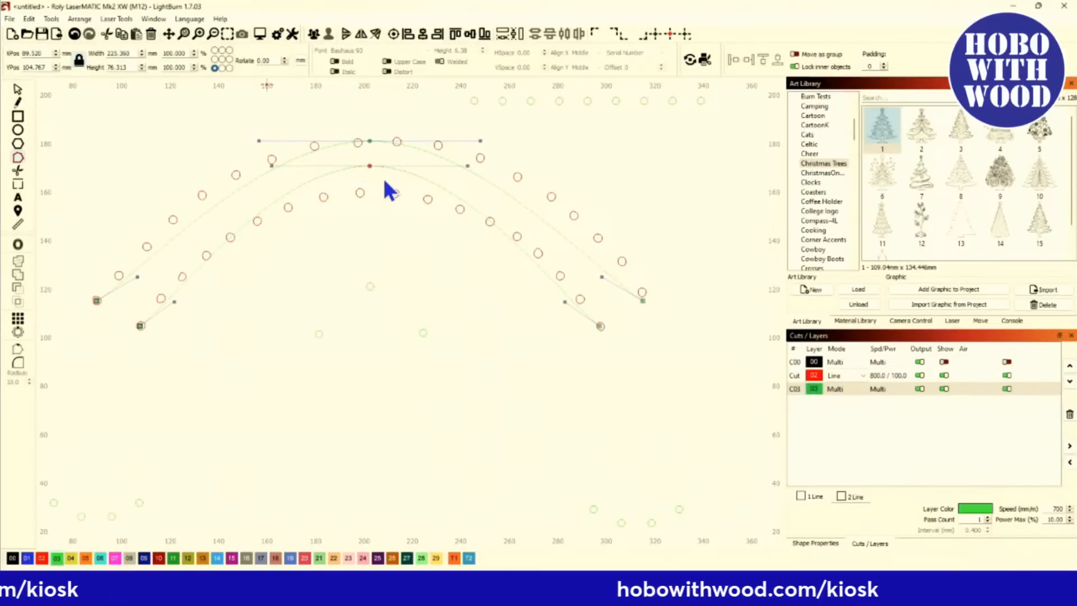
Step: Lower the inner guide curve's peak node to the height of the inner arch's top holes, at about 160 mm
{"action": "key", "text": "Down"}
{"action": "key", "text": "Down"}
{"action": "key", "text": "Down"}
{"action": "key", "text": "Down"}
{"action": "key", "text": "Down"}
{"action": "key", "text": "Down"}
{"action": "key", "text": "Down"}
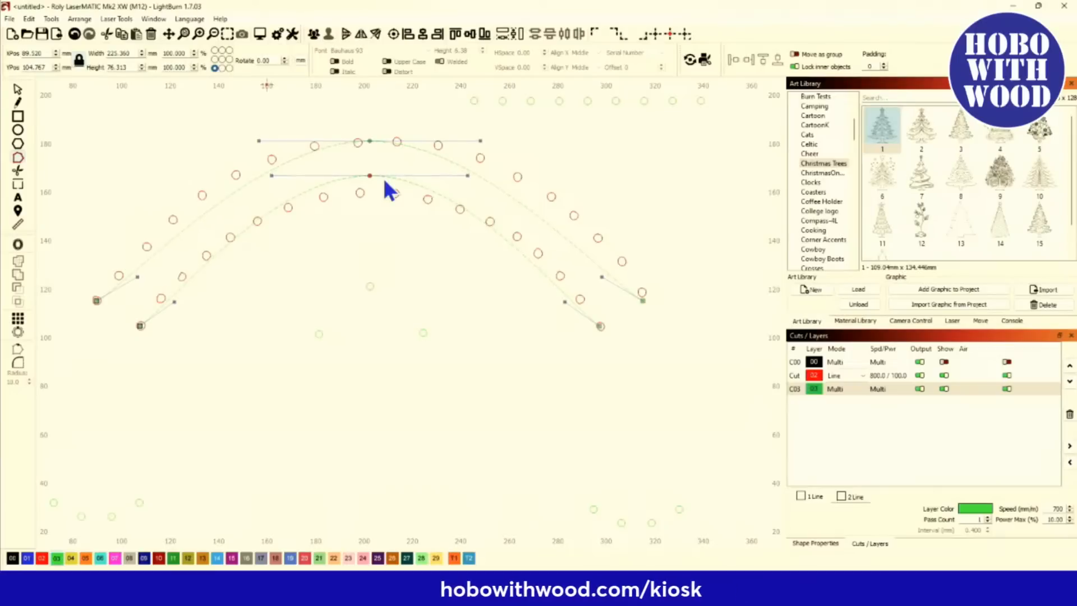
{"action": "key", "text": "Down"}
{"action": "key", "text": "Down"}
{"action": "key", "text": "Down"}
{"action": "key", "text": "Down"}
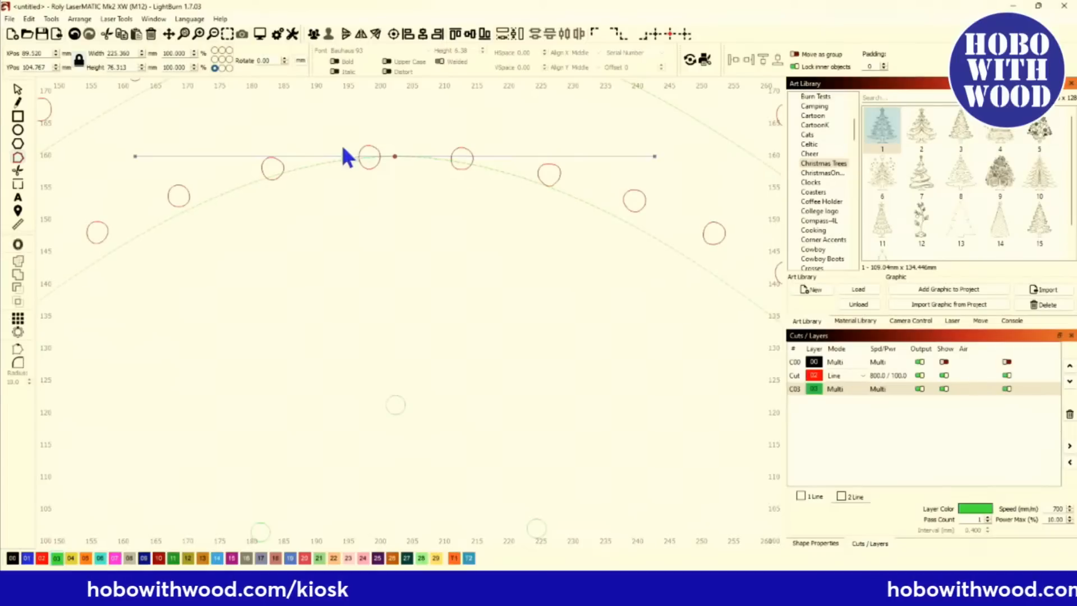
Step: Adjust the handles at the left ends of both guide curves so the curves run closer to the red holes
{"action": "scroll", "coordinate": [358, 140], "scroll_direction": "down", "scroll_amount": 2}
{"action": "scroll", "coordinate": [351, 132], "scroll_direction": "up", "scroll_amount": 3}
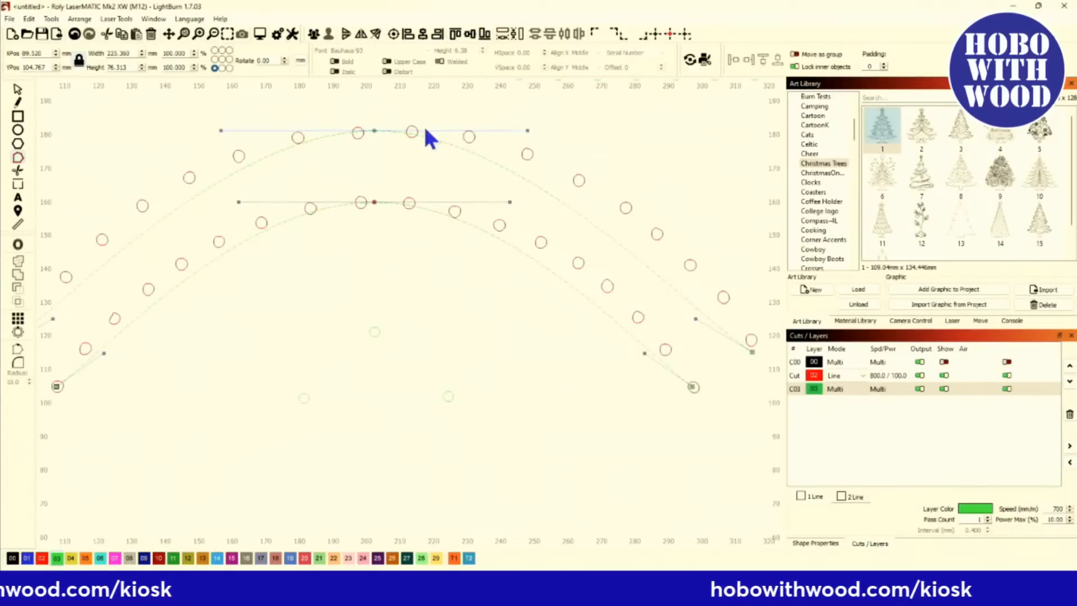
{"action": "scroll", "coordinate": [425, 129], "scroll_direction": "down", "scroll_amount": 3}
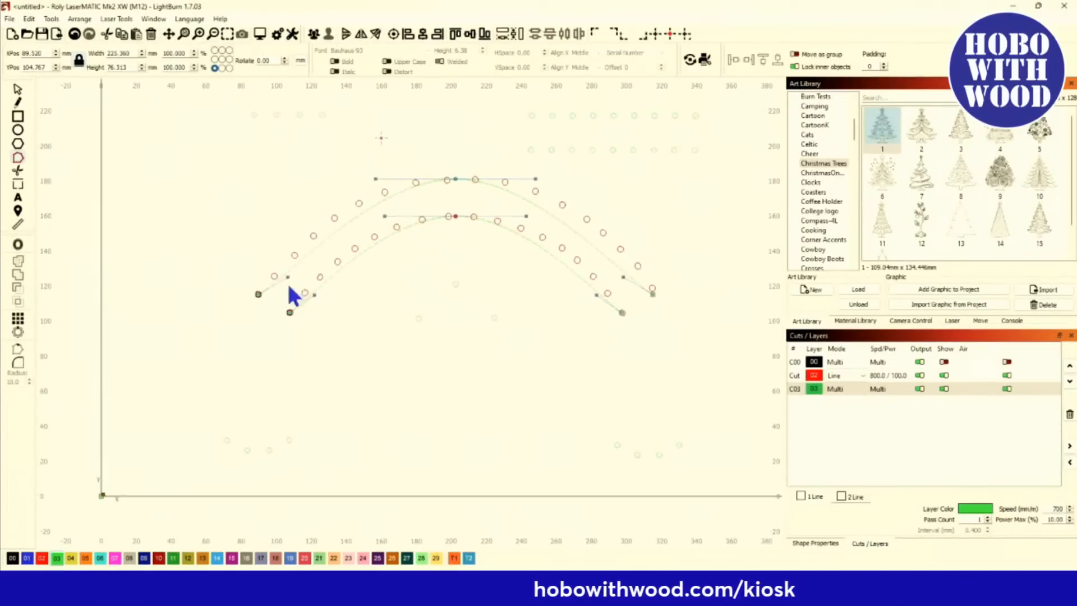
{"action": "scroll", "coordinate": [292, 286], "scroll_direction": "up", "scroll_amount": 5}
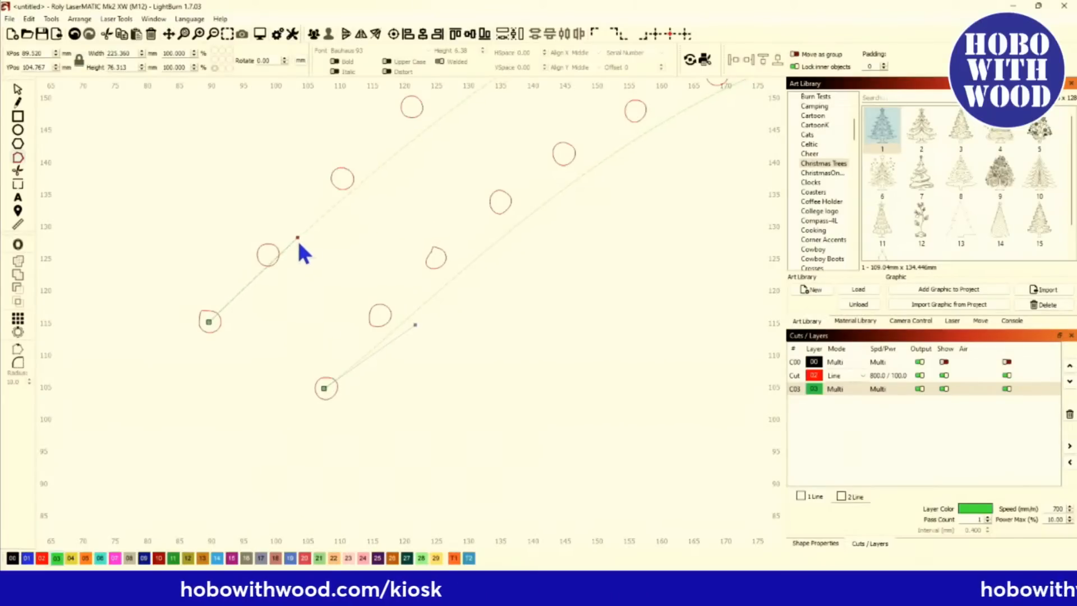
{"action": "scroll", "coordinate": [330, 390], "scroll_direction": "down", "scroll_amount": 3}
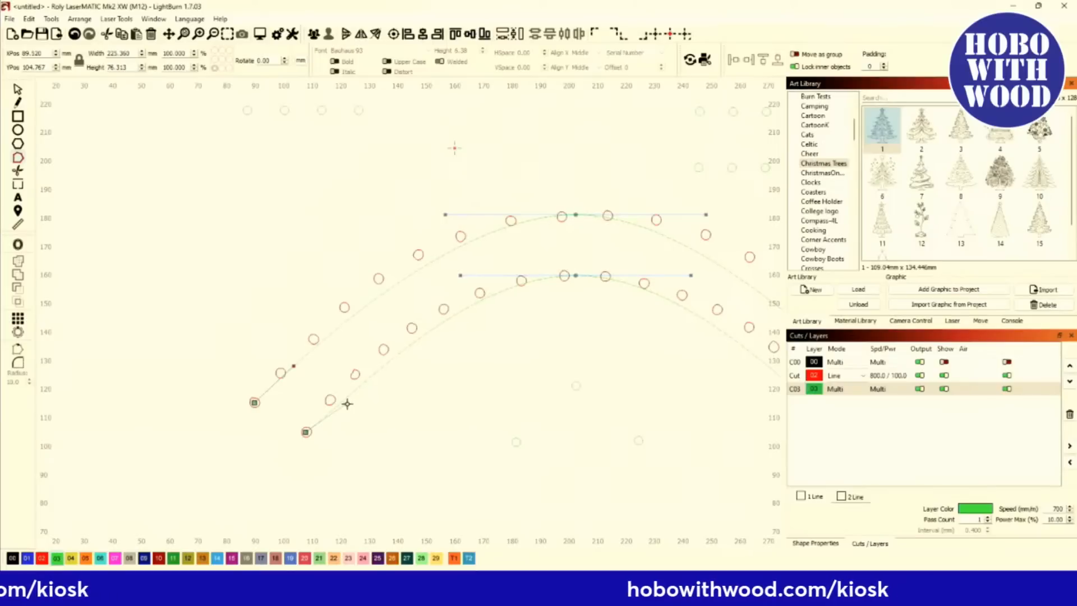
{"action": "left_click_drag", "start_coordinate": [506, 358], "coordinate": [370, 324]}
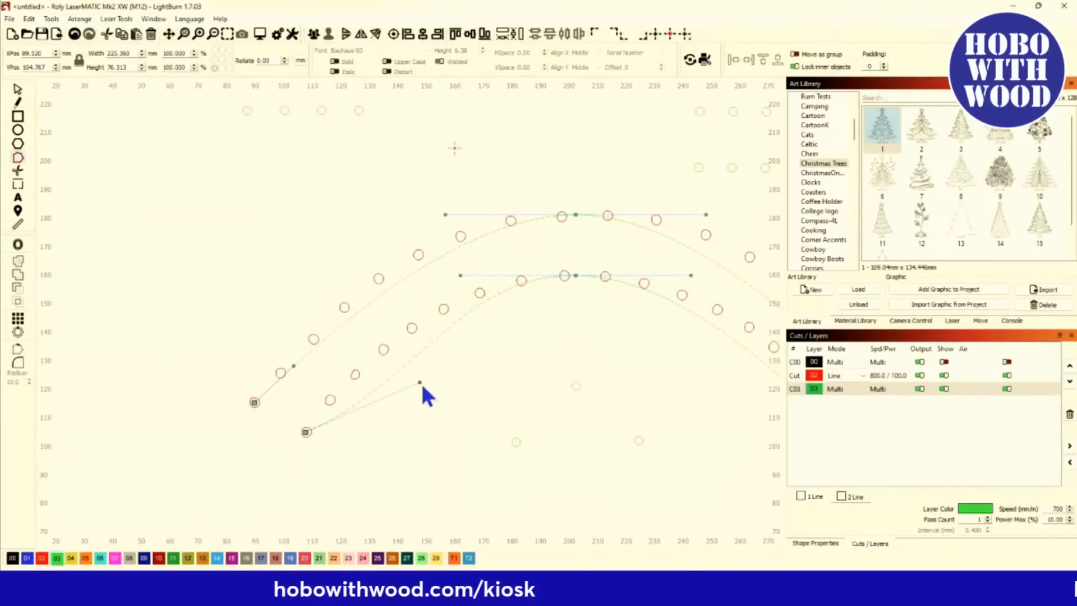
{"action": "left_click", "coordinate": [74, 34]}
{"action": "scroll", "coordinate": [292, 435], "scroll_direction": "up", "scroll_amount": 6}
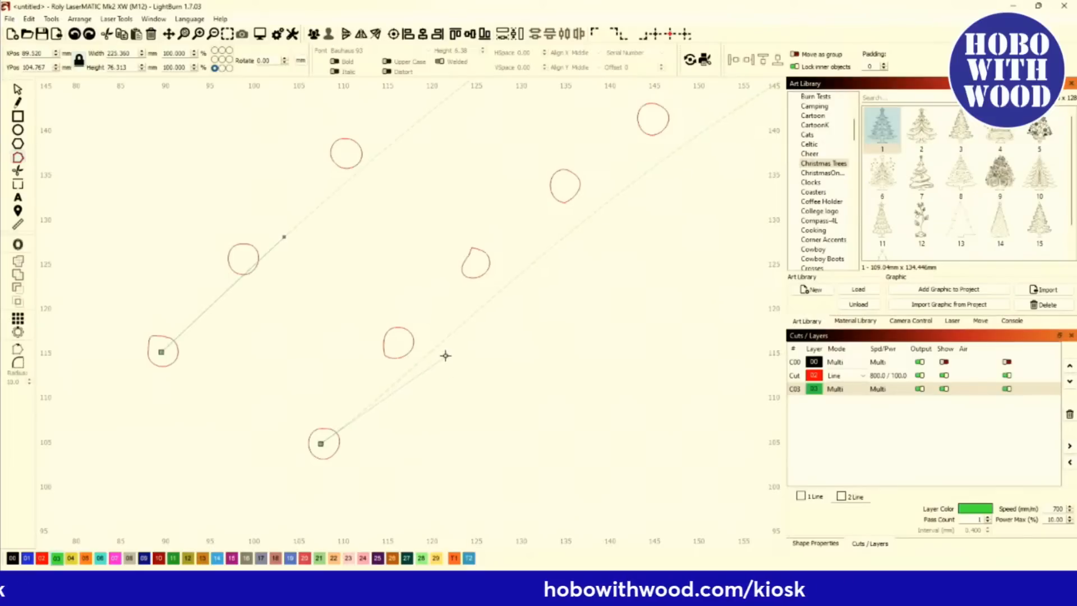
{"action": "left_click_drag", "start_coordinate": [448, 357], "coordinate": [437, 344]}
{"action": "scroll", "coordinate": [433, 338], "scroll_direction": "down", "scroll_amount": 5}
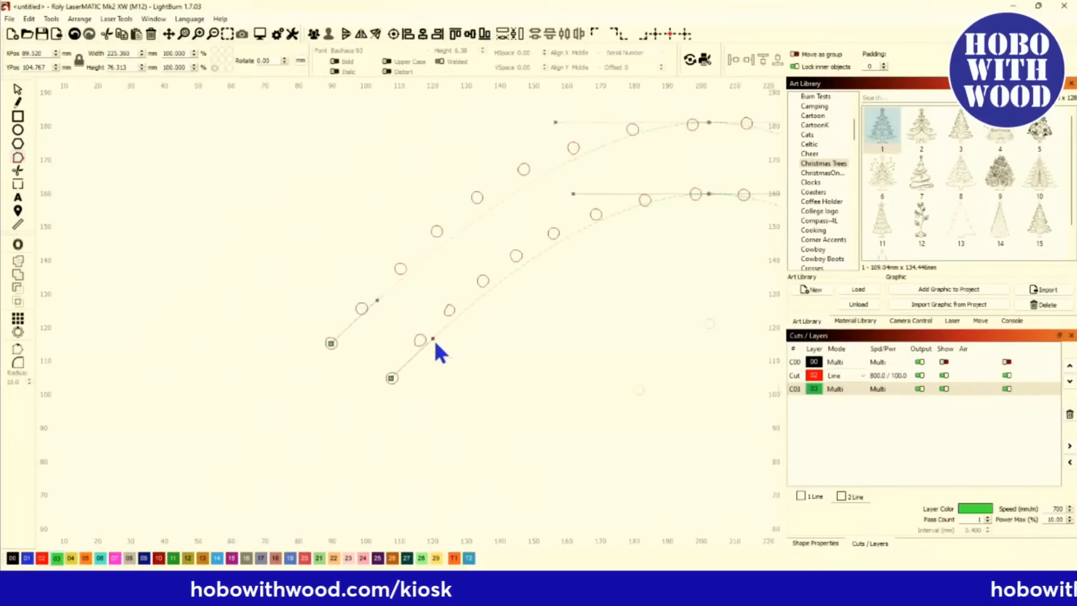
Step: Adjust the handles at the right ends of both guide curves to mirror their left ends
{"action": "scroll", "coordinate": [419, 365], "scroll_direction": "up", "scroll_amount": 4}
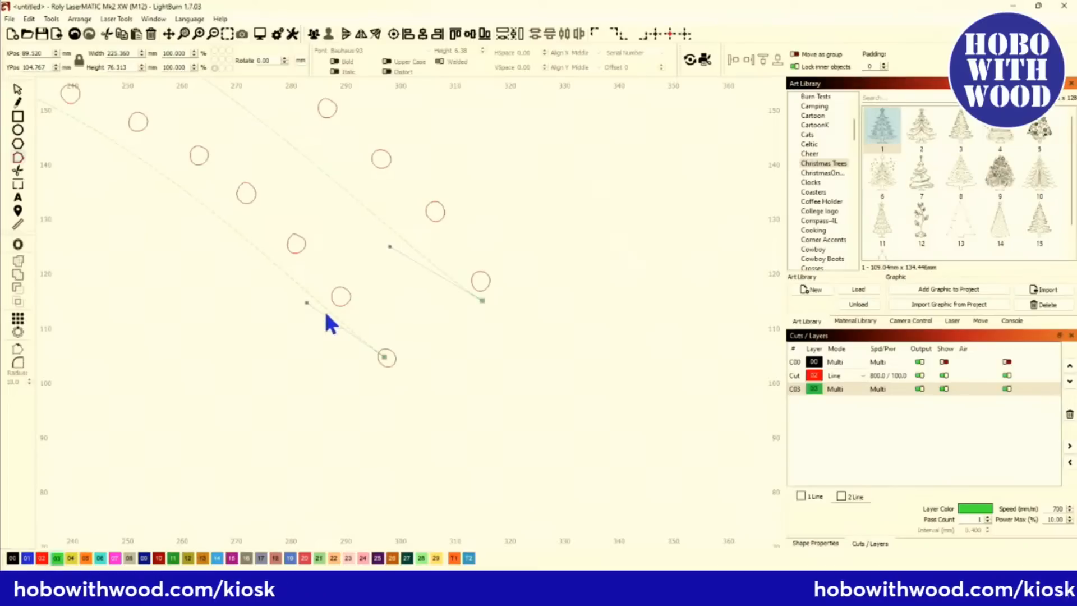
{"action": "left_click_drag", "start_coordinate": [307, 303], "coordinate": [319, 295]}
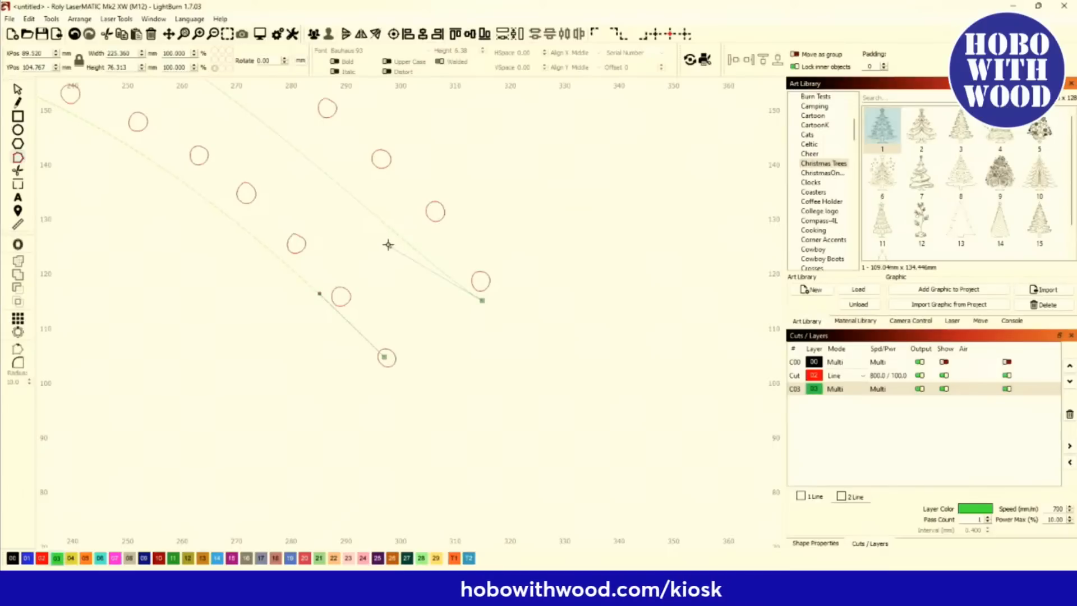
{"action": "left_click_drag", "start_coordinate": [404, 232], "coordinate": [410, 231]}
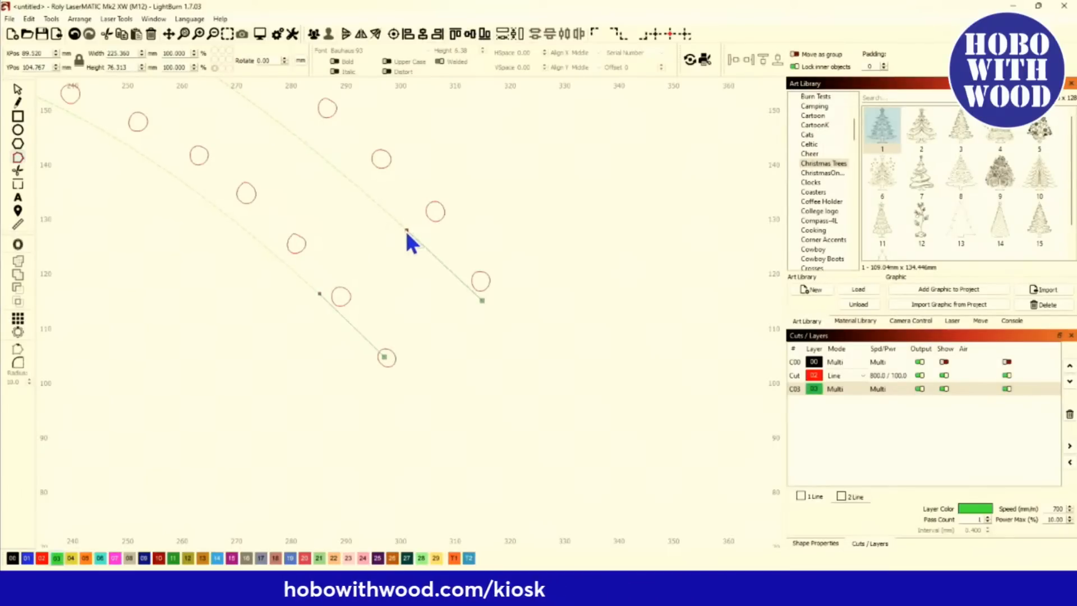
{"action": "scroll", "coordinate": [405, 231], "scroll_direction": "down", "scroll_amount": 6}
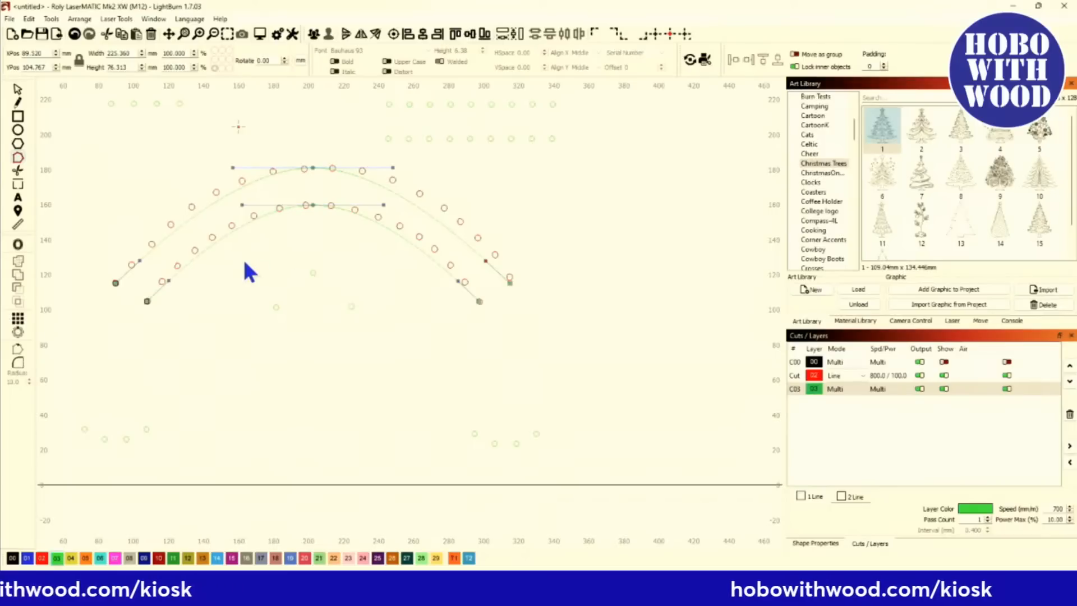
{"action": "left_click", "coordinate": [19, 88]}
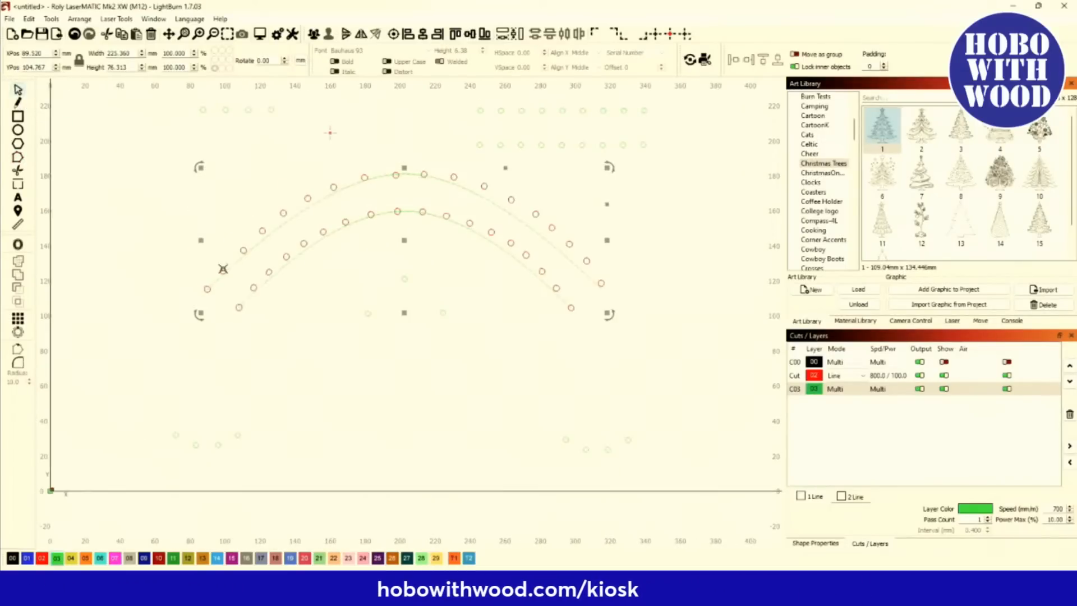
Step: Draw a small circle in the empty space left of the arches and set its width and height to 3 mm
{"action": "scroll", "coordinate": [202, 293], "scroll_direction": "up", "scroll_amount": 5}
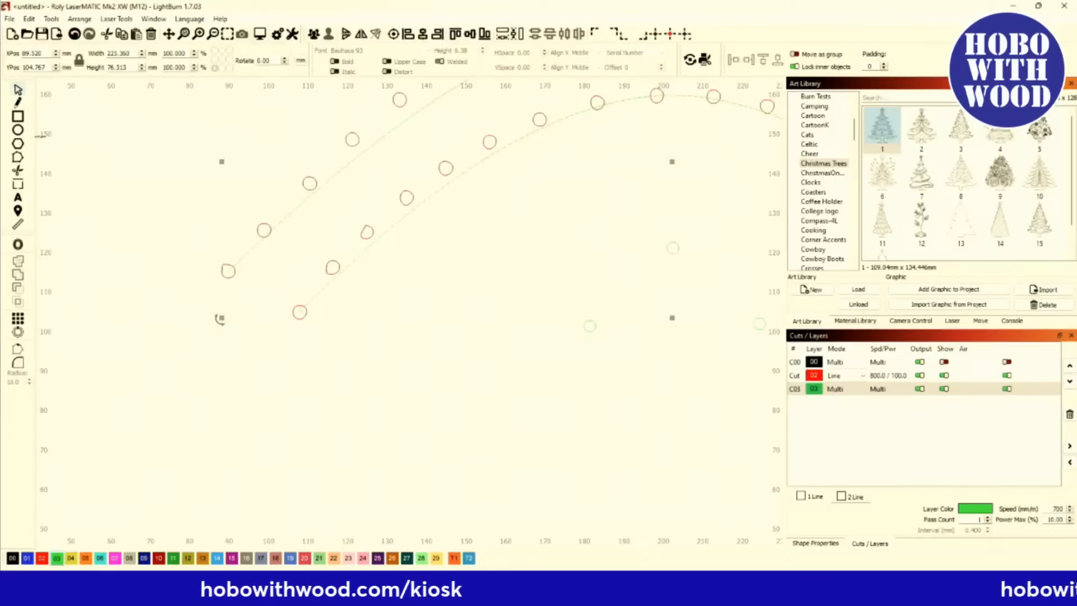
{"action": "left_click", "coordinate": [18, 130]}
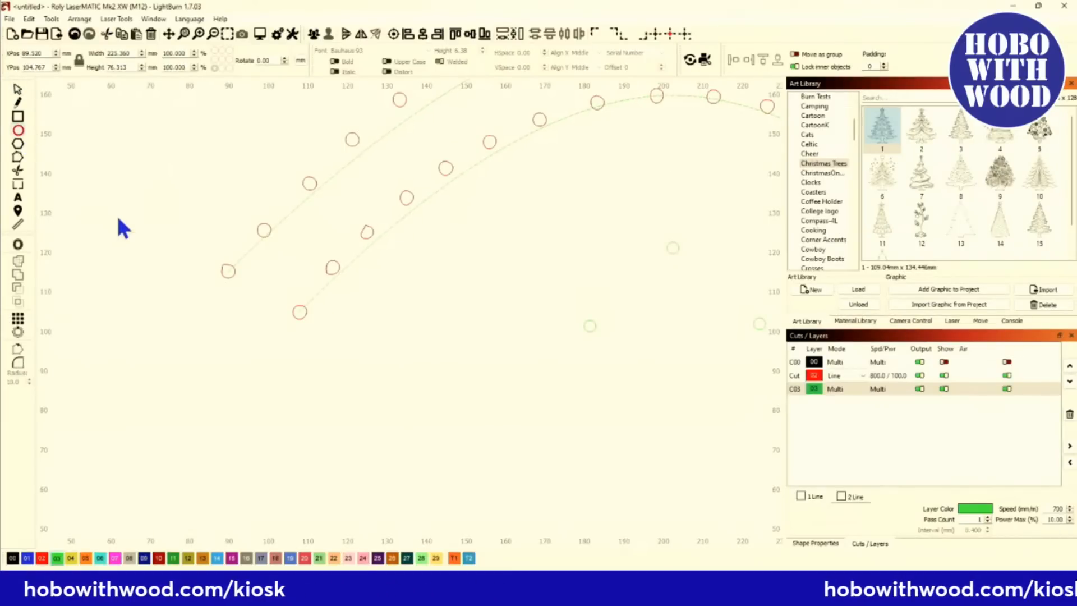
{"action": "left_click_drag", "start_coordinate": [118, 219], "coordinate": [130, 226]}
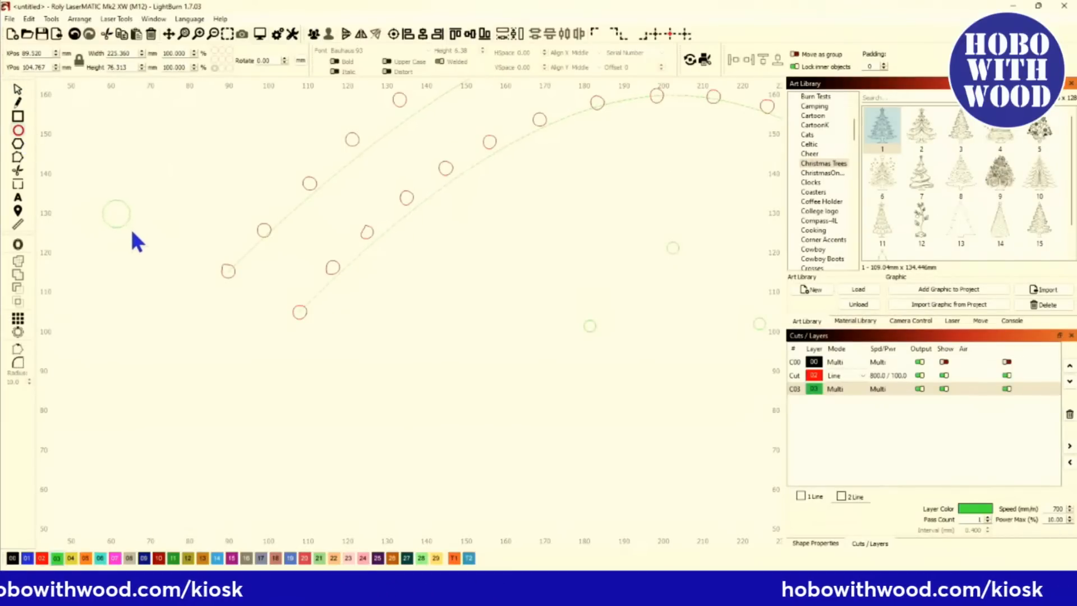
{"action": "left_click", "coordinate": [17, 90]}
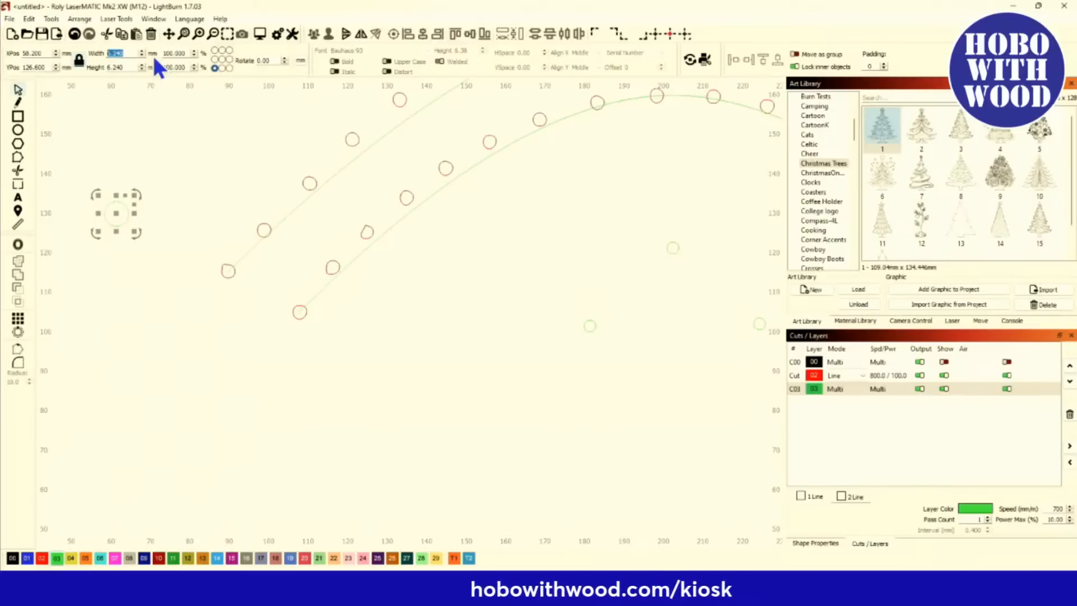
{"action": "type", "text": "3"}
{"action": "key", "text": "Return"}
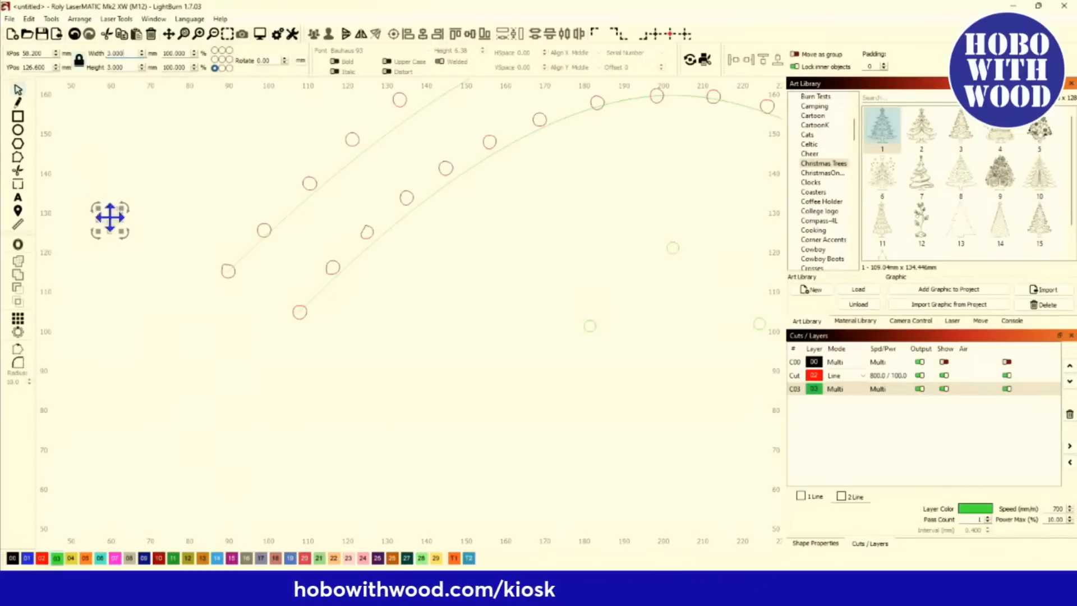
Step: Centre the 3 mm circle on the left end of the outer guide curve
{"action": "scroll", "coordinate": [110, 217], "scroll_direction": "up", "scroll_amount": 2}
{"action": "left_click_drag", "start_coordinate": [110, 217], "coordinate": [308, 295]}
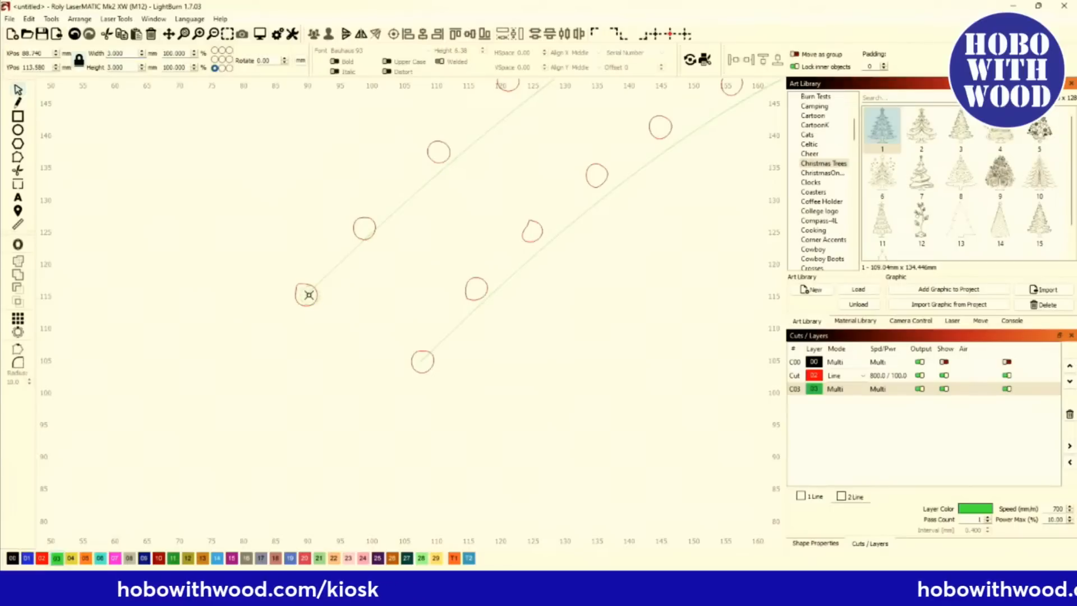
{"action": "scroll", "coordinate": [309, 294], "scroll_direction": "down", "scroll_amount": 4}
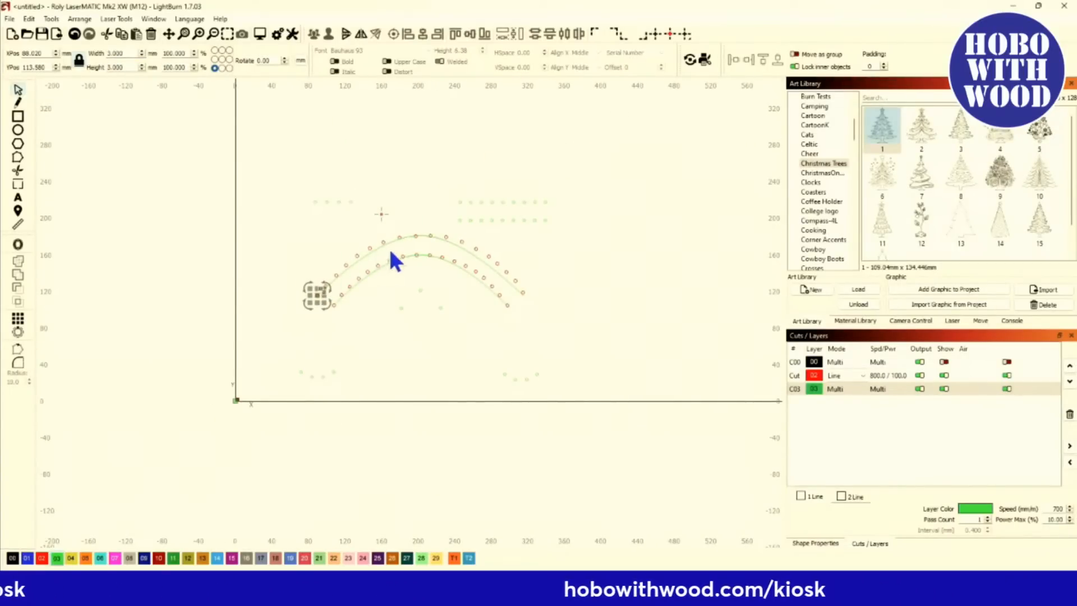
{"action": "scroll", "coordinate": [390, 253], "scroll_direction": "up", "scroll_amount": 2}
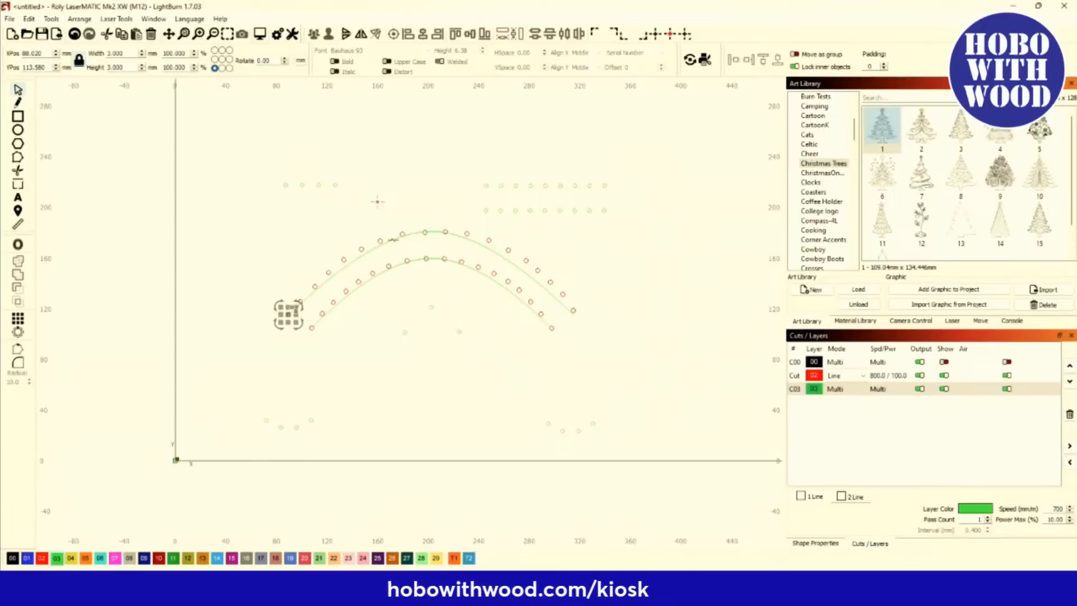
Step: Copy the 3 mm circle along the outer guide curve with 18 copies
{"action": "left_click", "coordinate": [392, 240]}
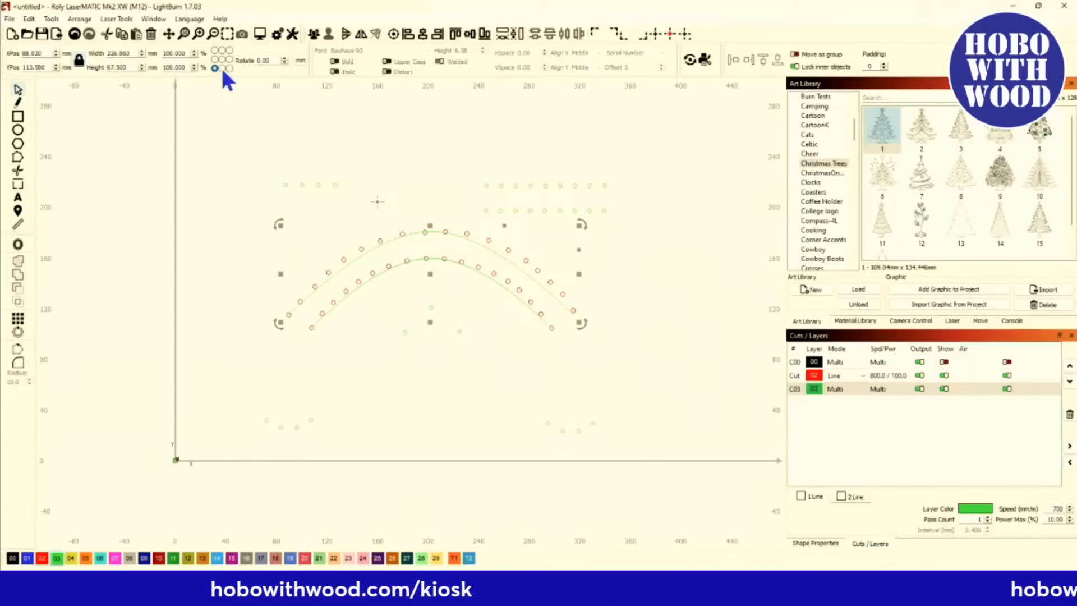
{"action": "left_click", "coordinate": [79, 19]}
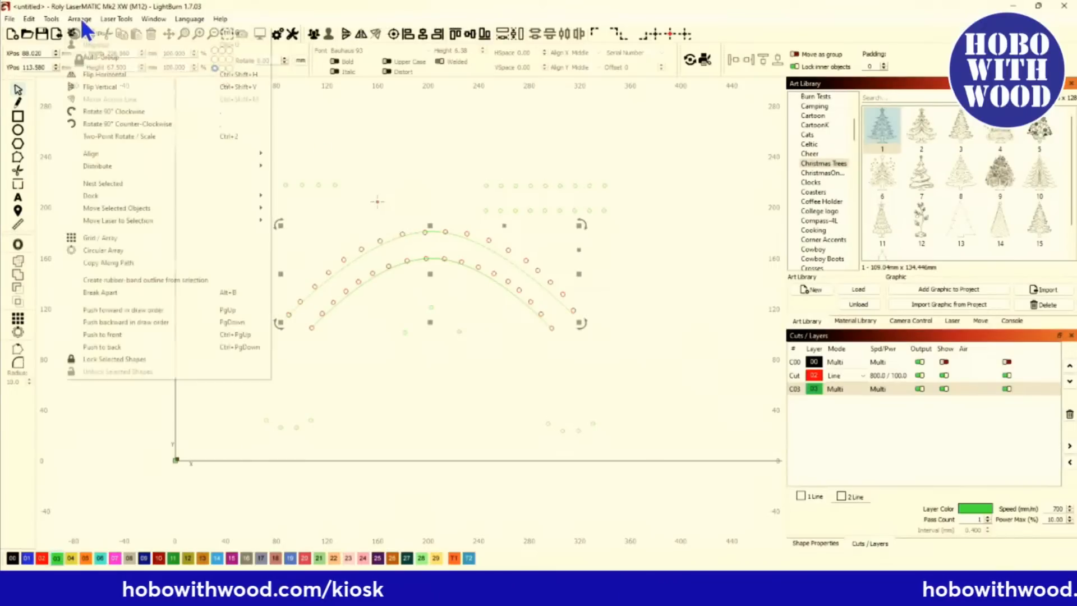
{"action": "left_click", "coordinate": [120, 265]}
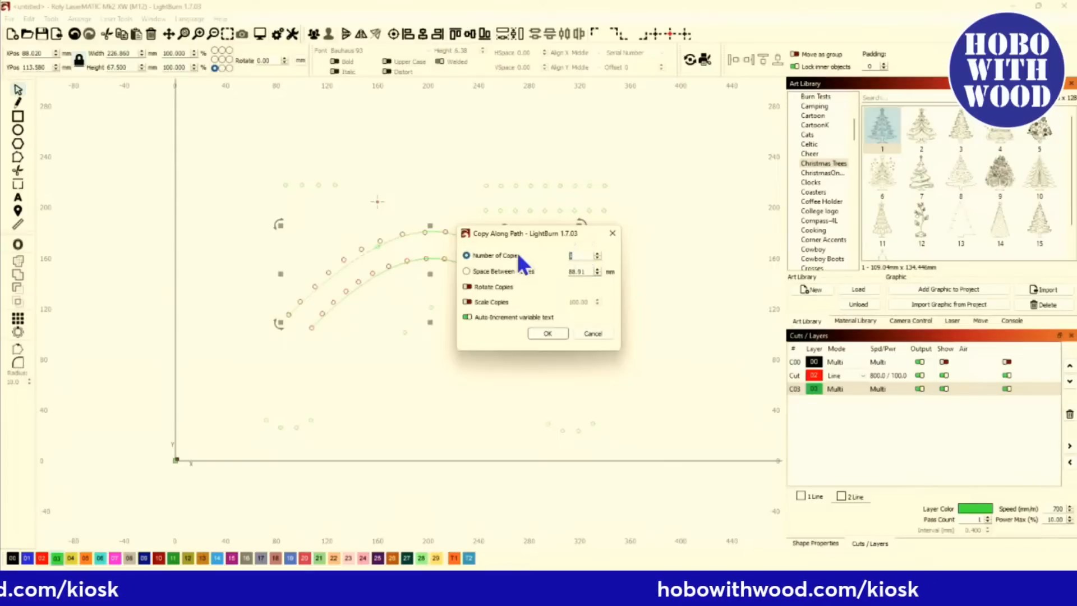
{"action": "type", "text": "18"}
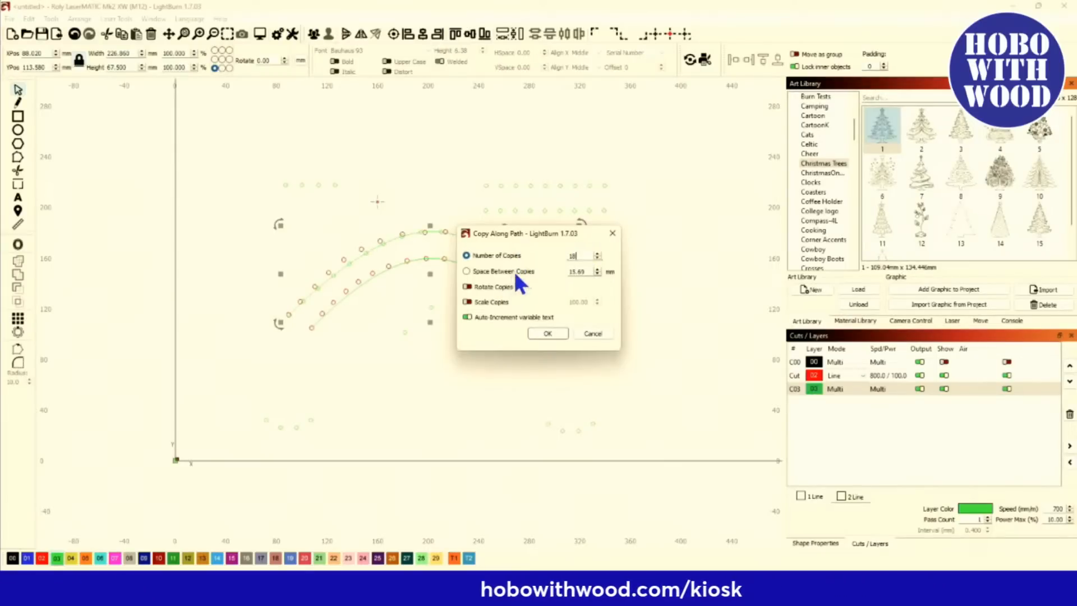
{"action": "left_click", "coordinate": [547, 334]}
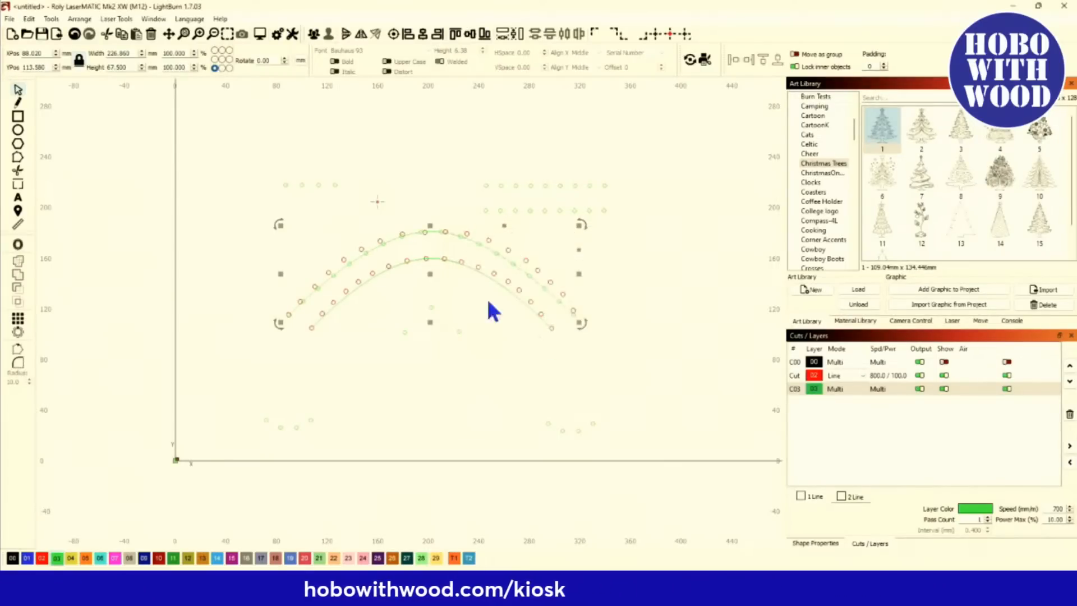
{"action": "left_click", "coordinate": [319, 361]}
Step: Place the 3 mm circle from the outer curve's left end onto the left end of the inner guide curve
{"action": "scroll", "coordinate": [320, 361], "scroll_direction": "up", "scroll_amount": 6}
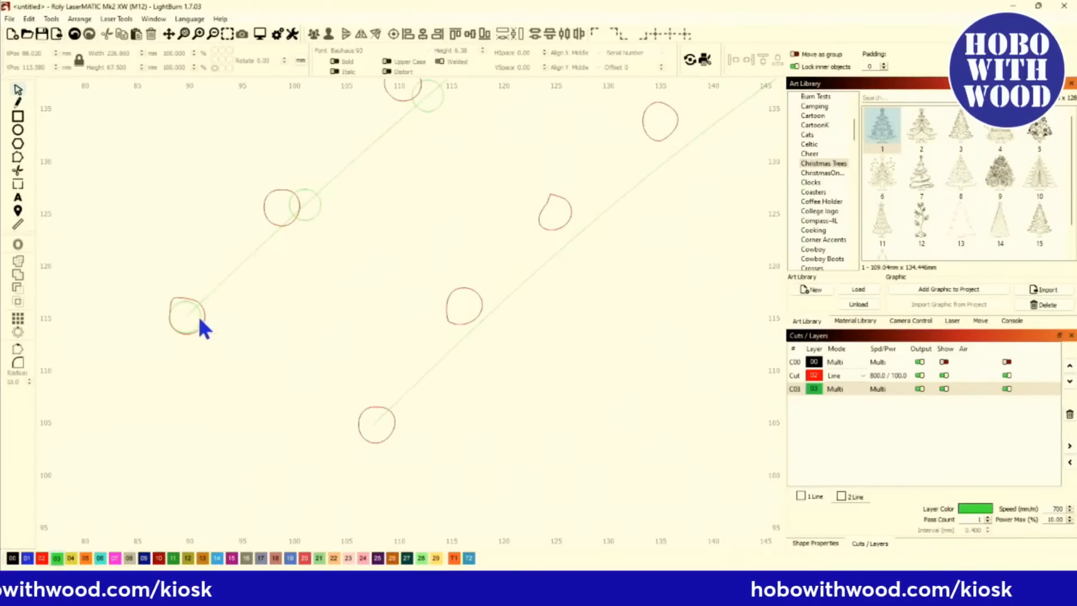
{"action": "left_click", "coordinate": [202, 322]}
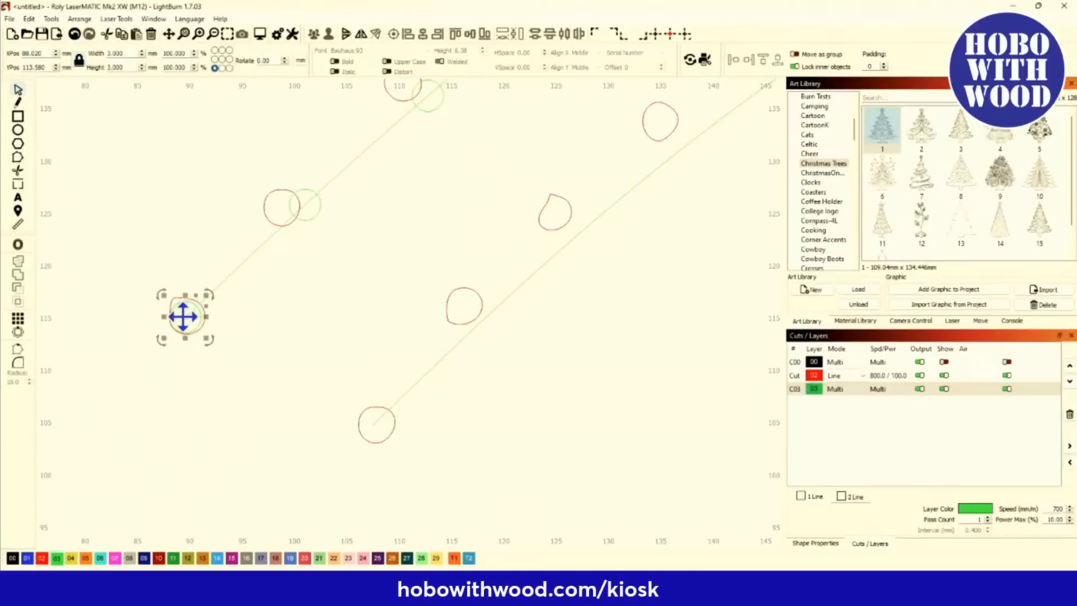
{"action": "left_click", "coordinate": [373, 425]}
Step: Copy the circle at the inner guide curve's left end along that curve with 18 copies
{"action": "scroll", "coordinate": [373, 424], "scroll_direction": "down", "scroll_amount": 5}
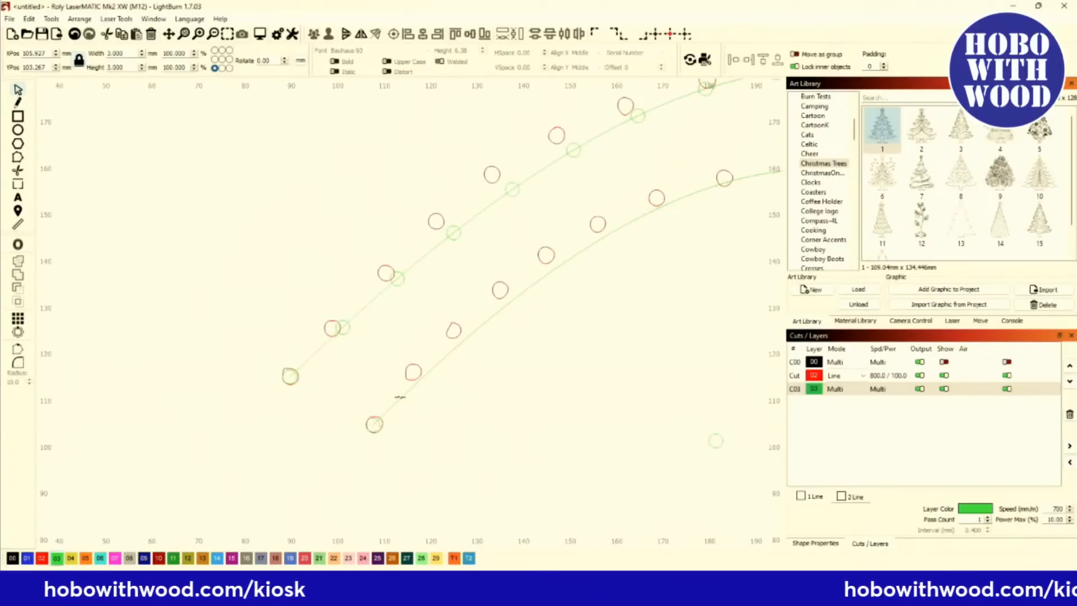
{"action": "scroll", "coordinate": [356, 365], "scroll_direction": "down", "scroll_amount": 6}
{"action": "key", "text": "ctrl+a"}
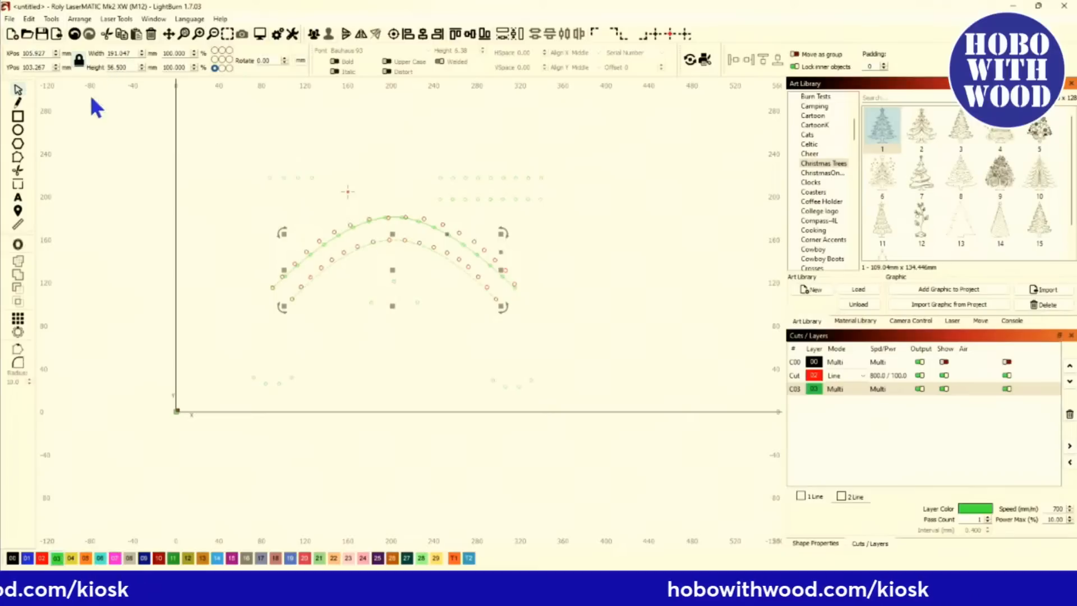
{"action": "left_click", "coordinate": [79, 19]}
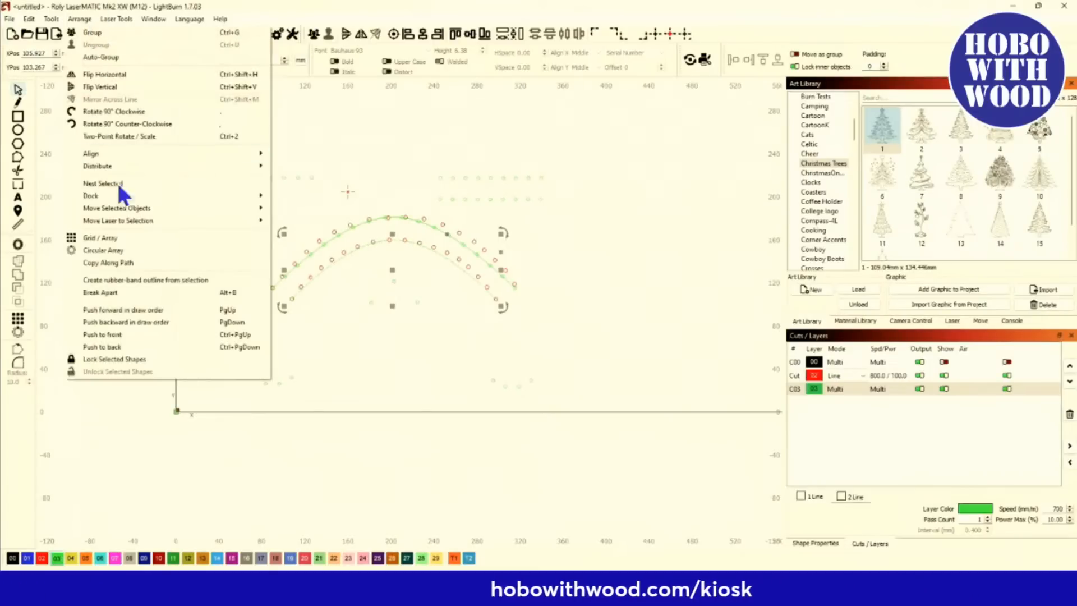
{"action": "left_click", "coordinate": [135, 263]}
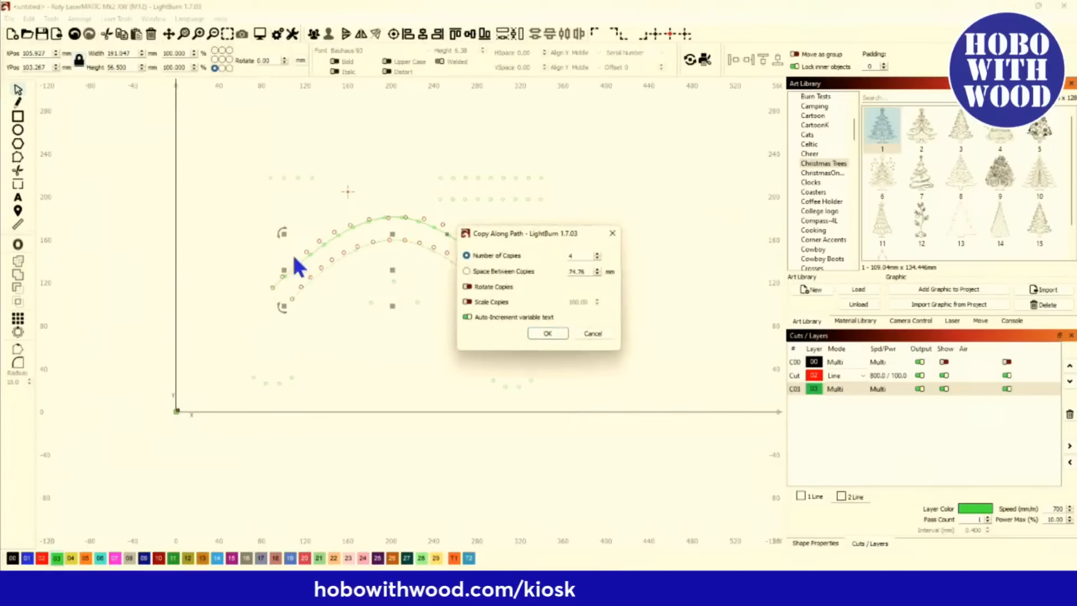
{"action": "key", "text": "BackSpace"}
{"action": "type", "text": "18"}
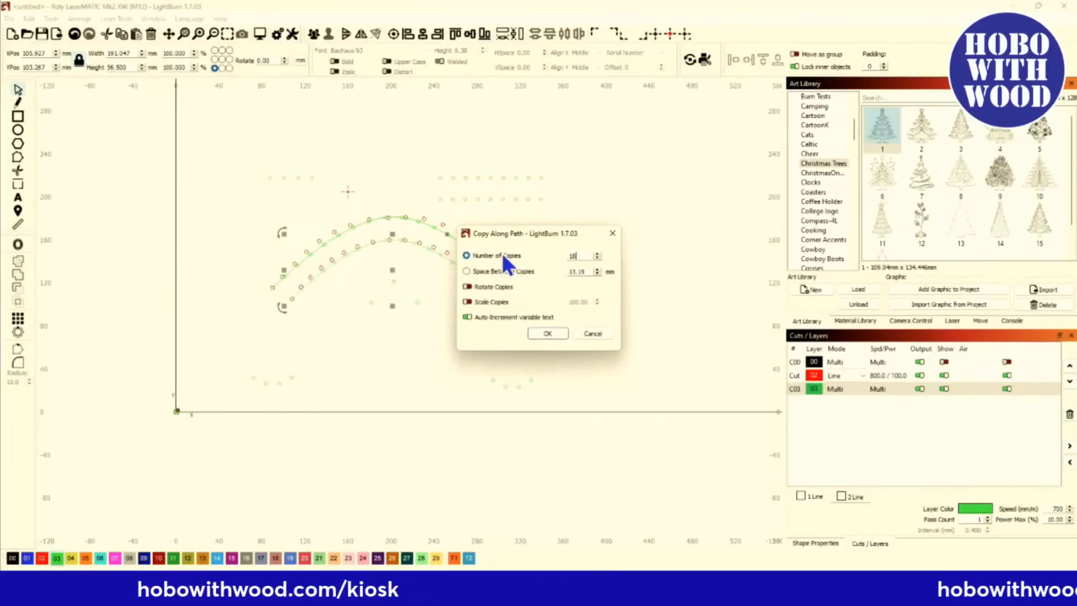
{"action": "left_click", "coordinate": [547, 333]}
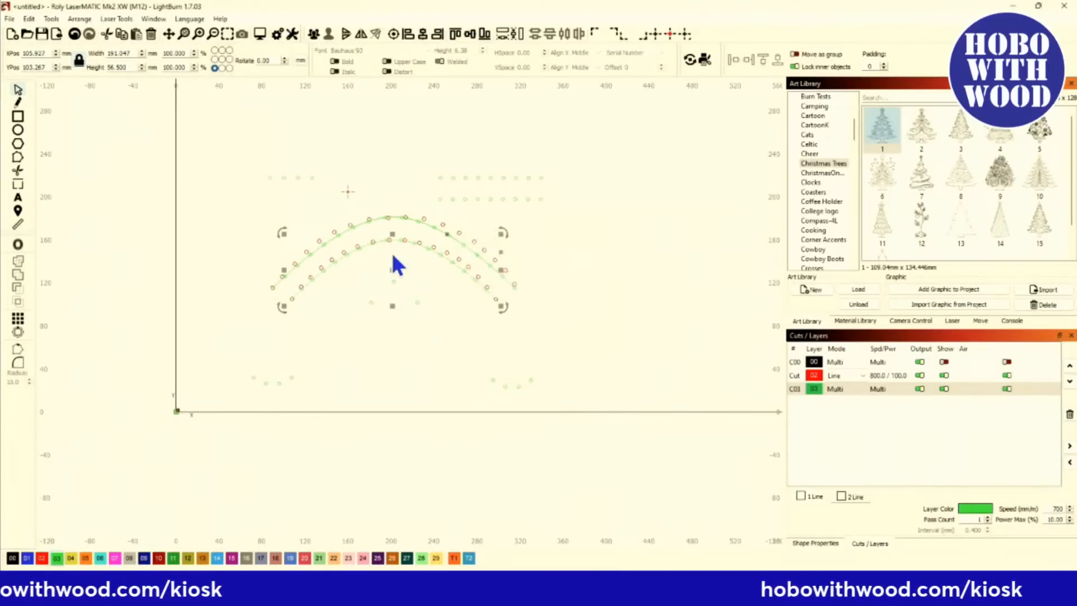
Step: Hide the green C03 layer and delete all the irregular red holes along both arches
{"action": "scroll", "coordinate": [404, 264], "scroll_direction": "up", "scroll_amount": 4}
{"action": "left_click", "coordinate": [893, 389]}
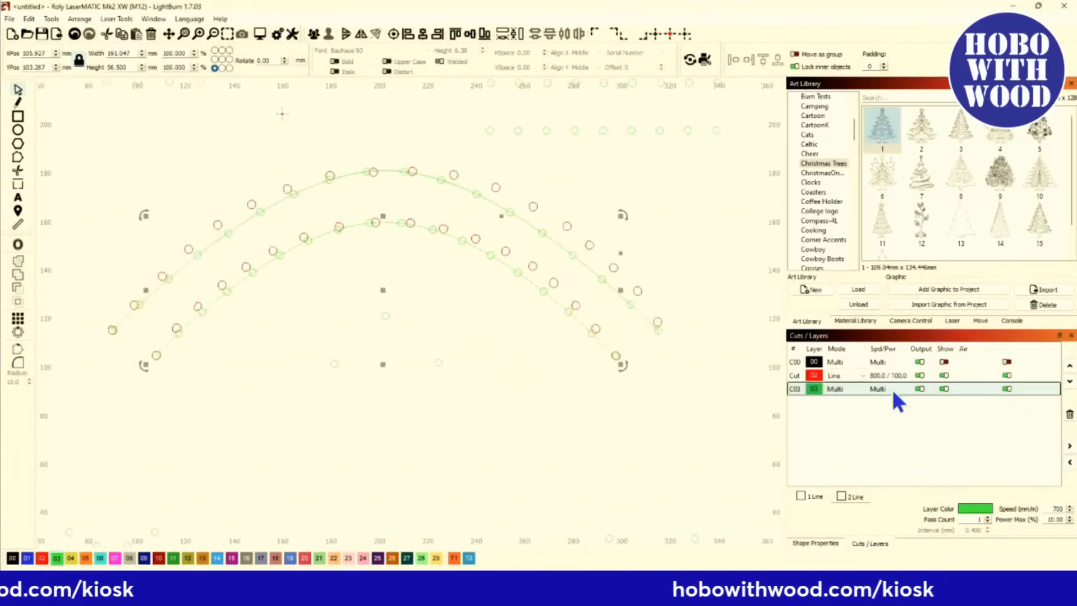
{"action": "left_click", "coordinate": [945, 389]}
{"action": "scroll", "coordinate": [524, 402], "scroll_direction": "down", "scroll_amount": 5}
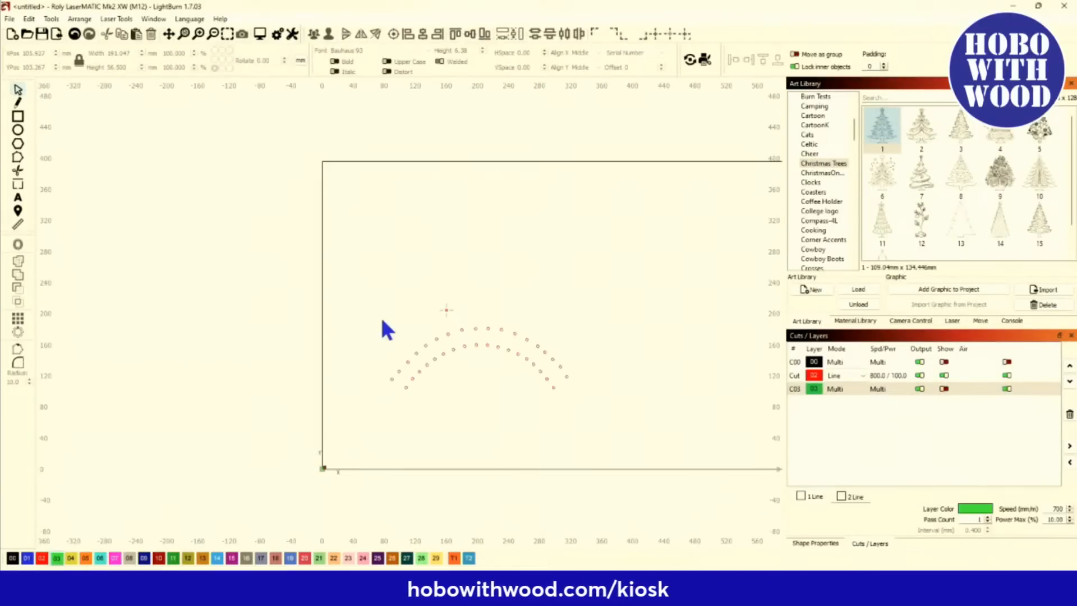
{"action": "left_click_drag", "start_coordinate": [367, 306], "coordinate": [444, 361]}
{"action": "left_click_drag", "start_coordinate": [582, 397], "coordinate": [582, 396]}
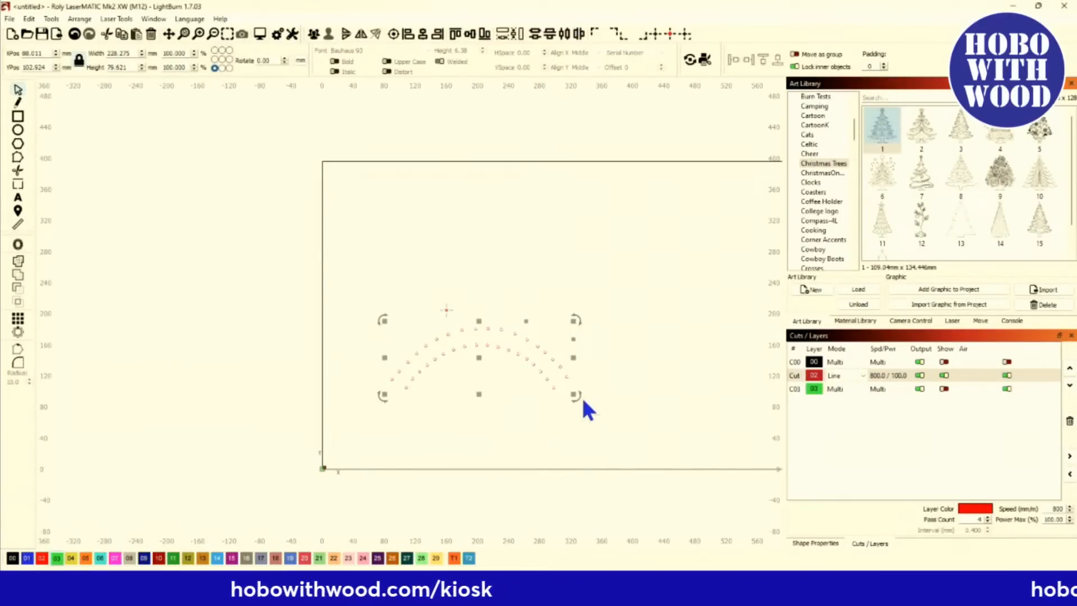
{"action": "key", "text": "Delete"}
Step: Show the green C03 layer and the black C00 layer again to check the new circles against the run numbers
{"action": "left_click", "coordinate": [916, 376]}
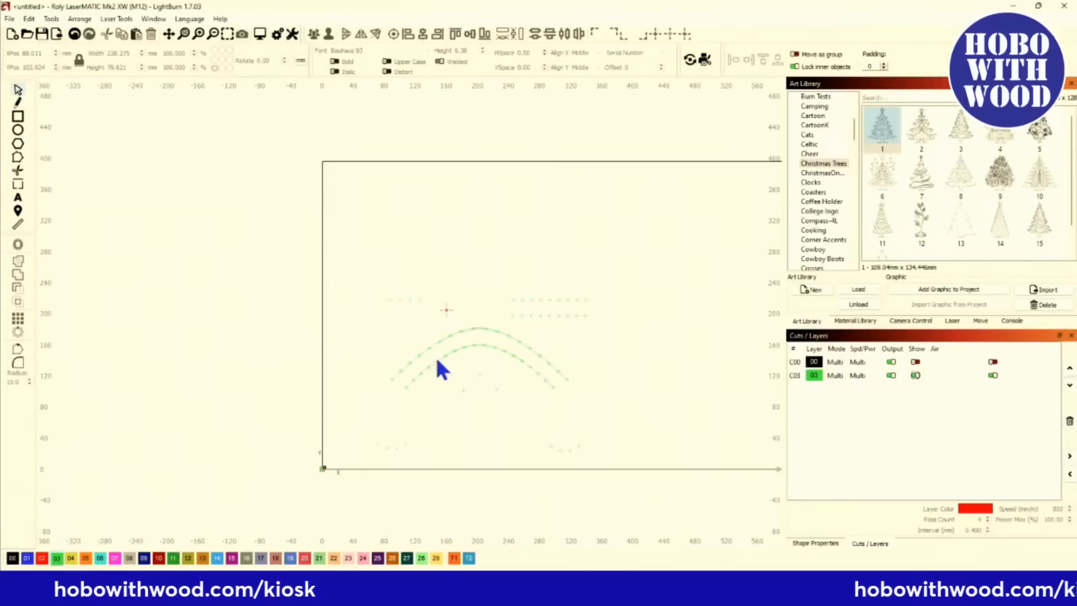
{"action": "left_click", "coordinate": [915, 362]}
{"action": "scroll", "coordinate": [520, 354], "scroll_direction": "up", "scroll_amount": 5}
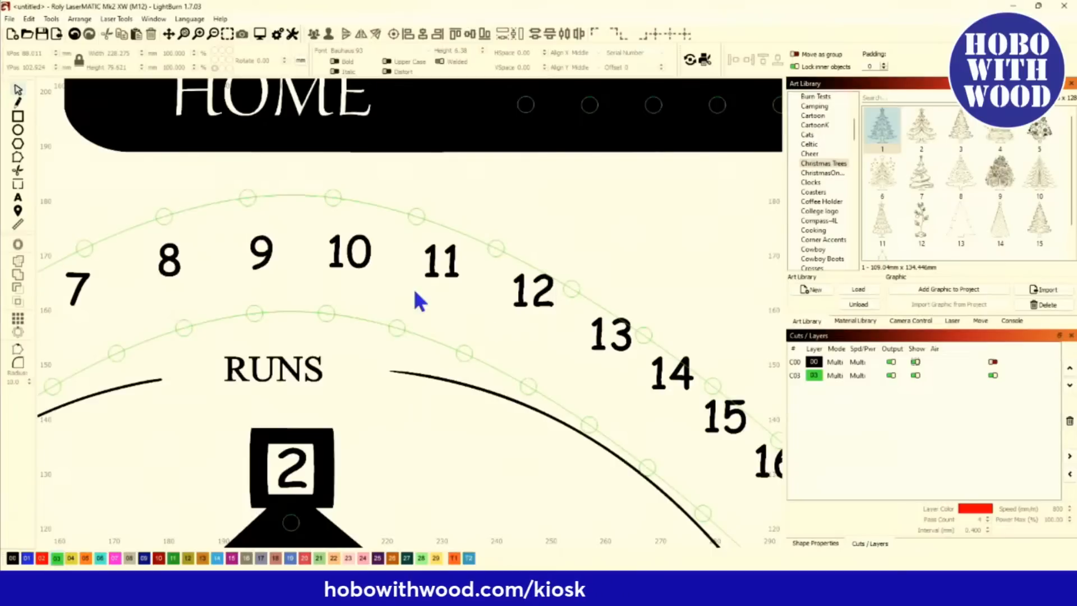
{"action": "scroll", "coordinate": [365, 289], "scroll_direction": "down", "scroll_amount": 5}
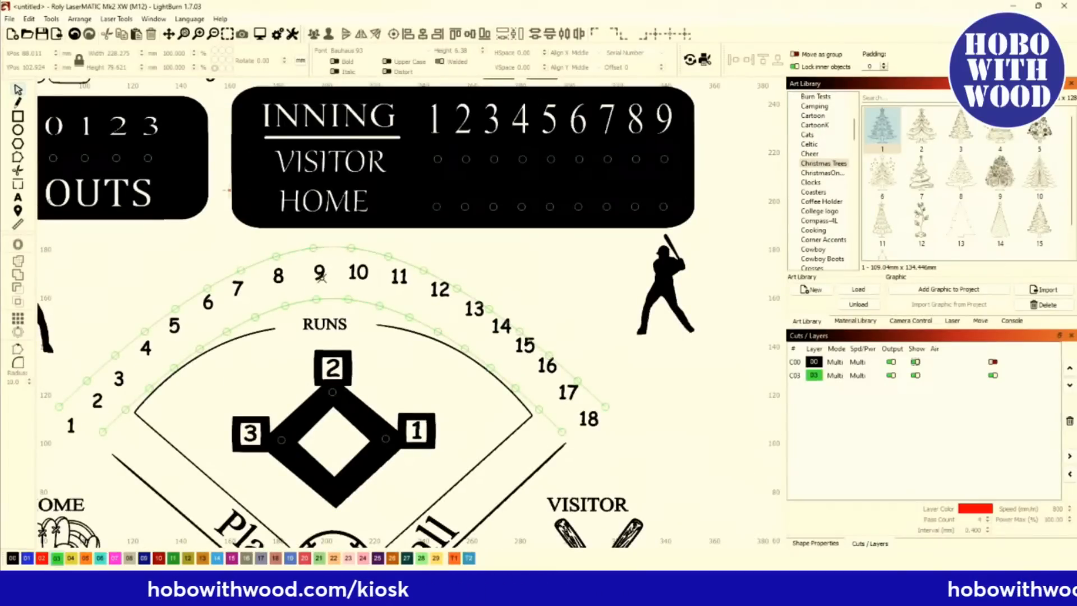